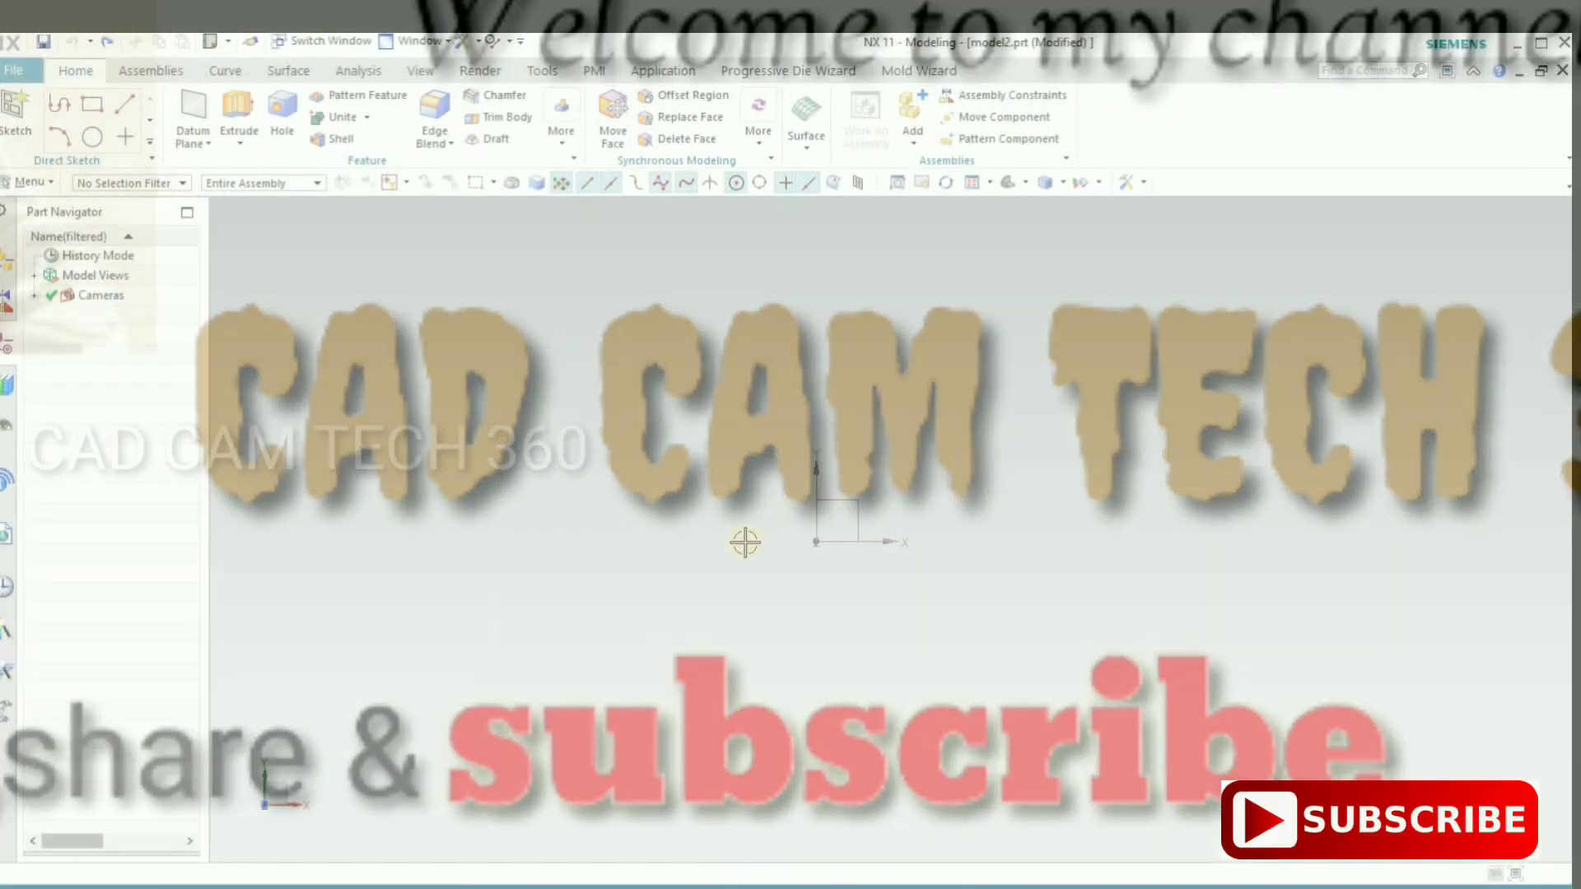
- Start a new sketch on the XY datum plane
scroll(767, 557, "down", 1)
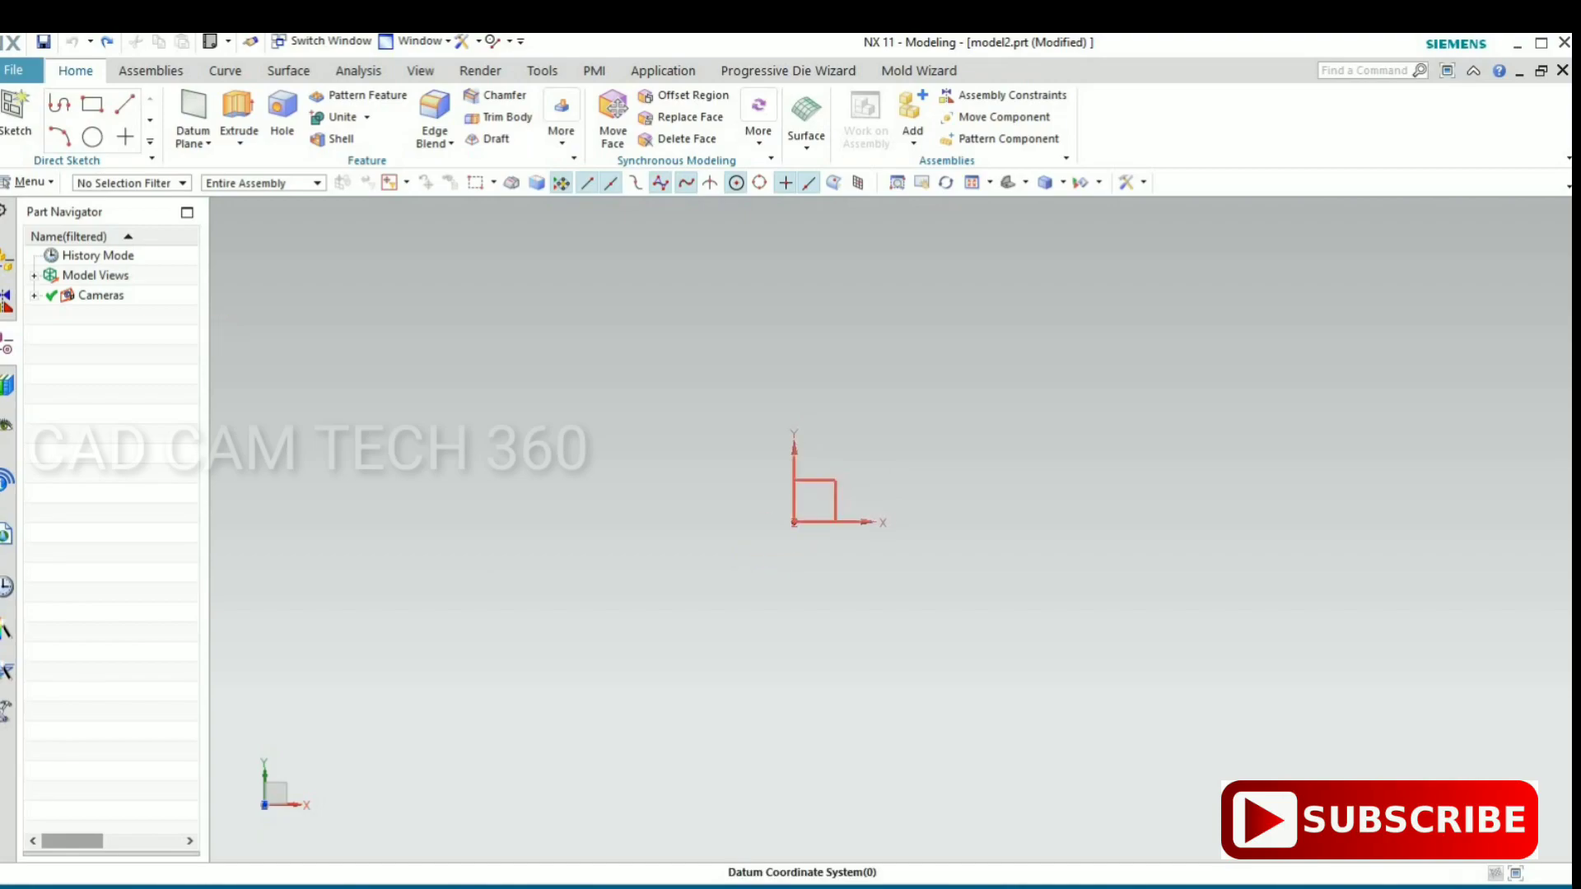
left_click(14, 111)
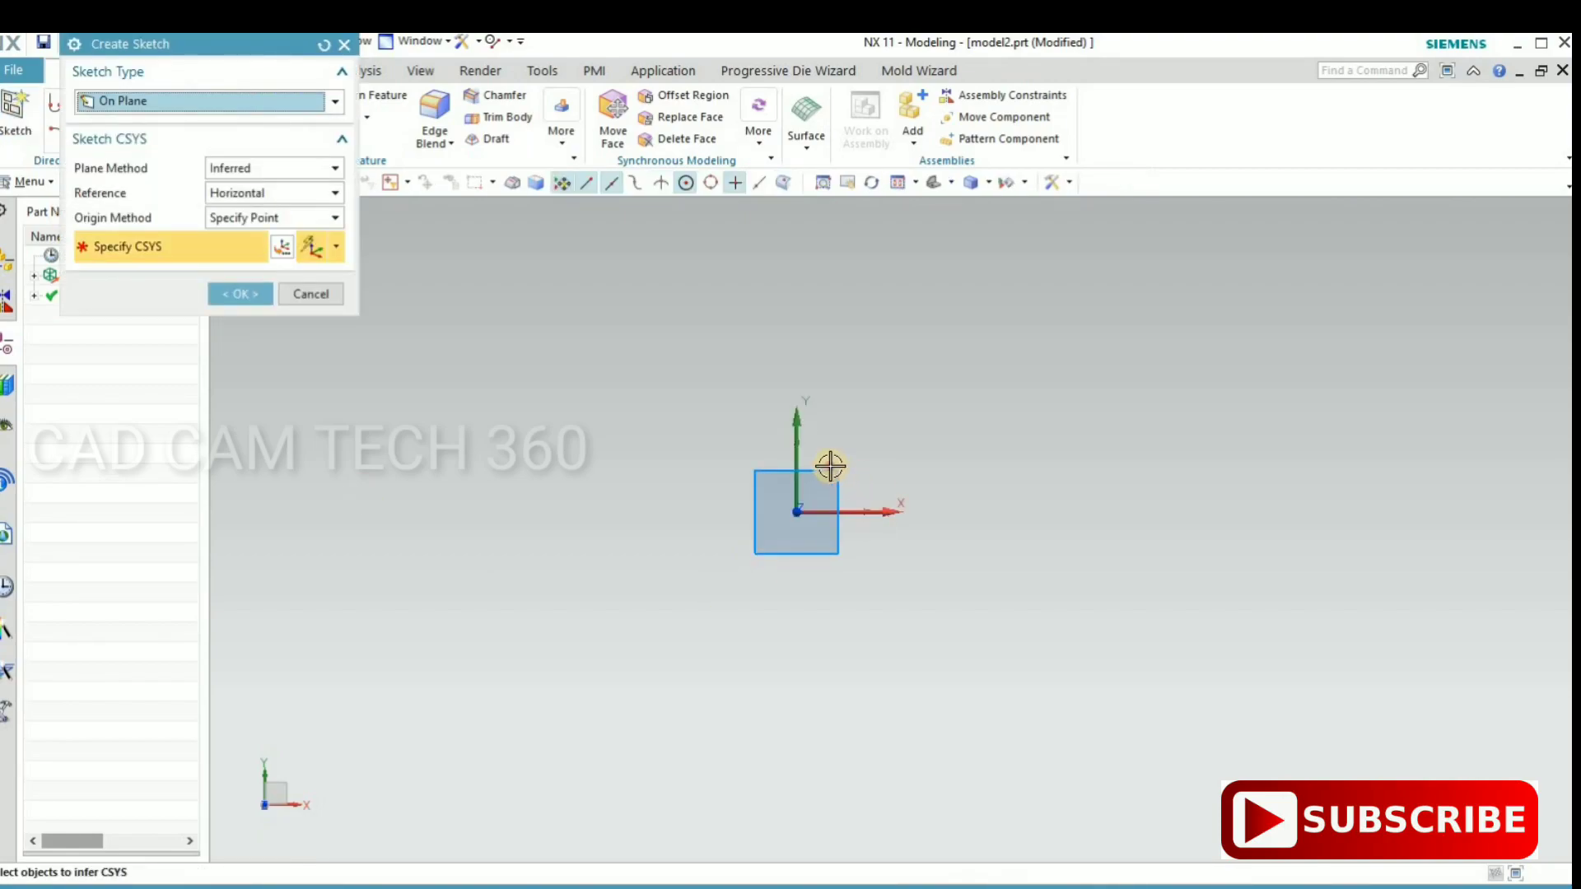
left_click(819, 492)
left_click(237, 290)
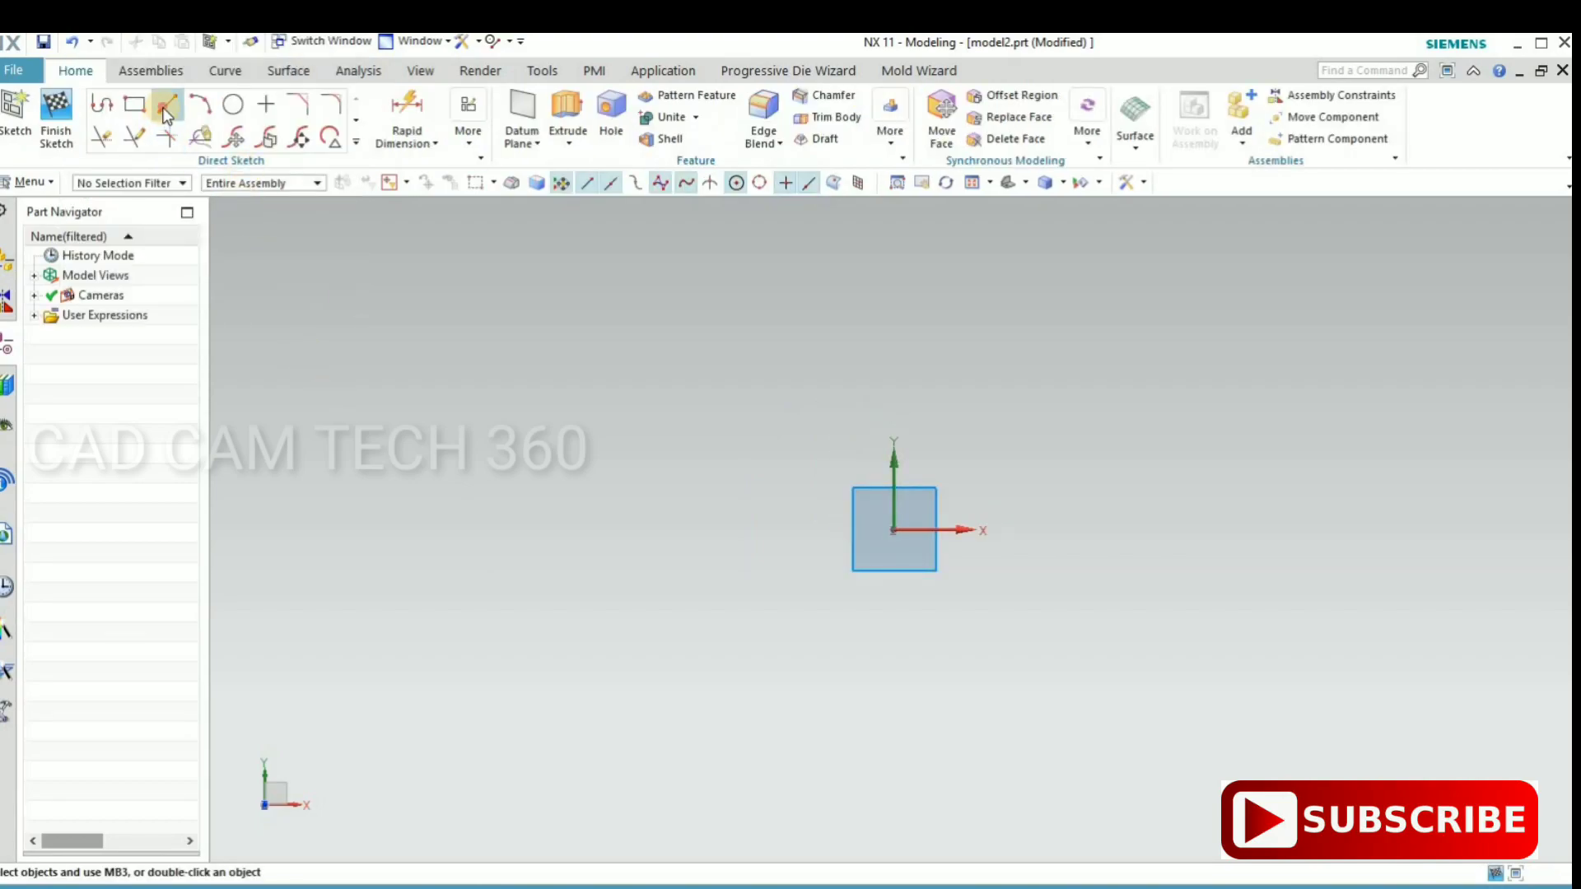
- Draw a left slanted leg, a horizontal top line and a right slanted leg
left_click(167, 105)
left_click(537, 575)
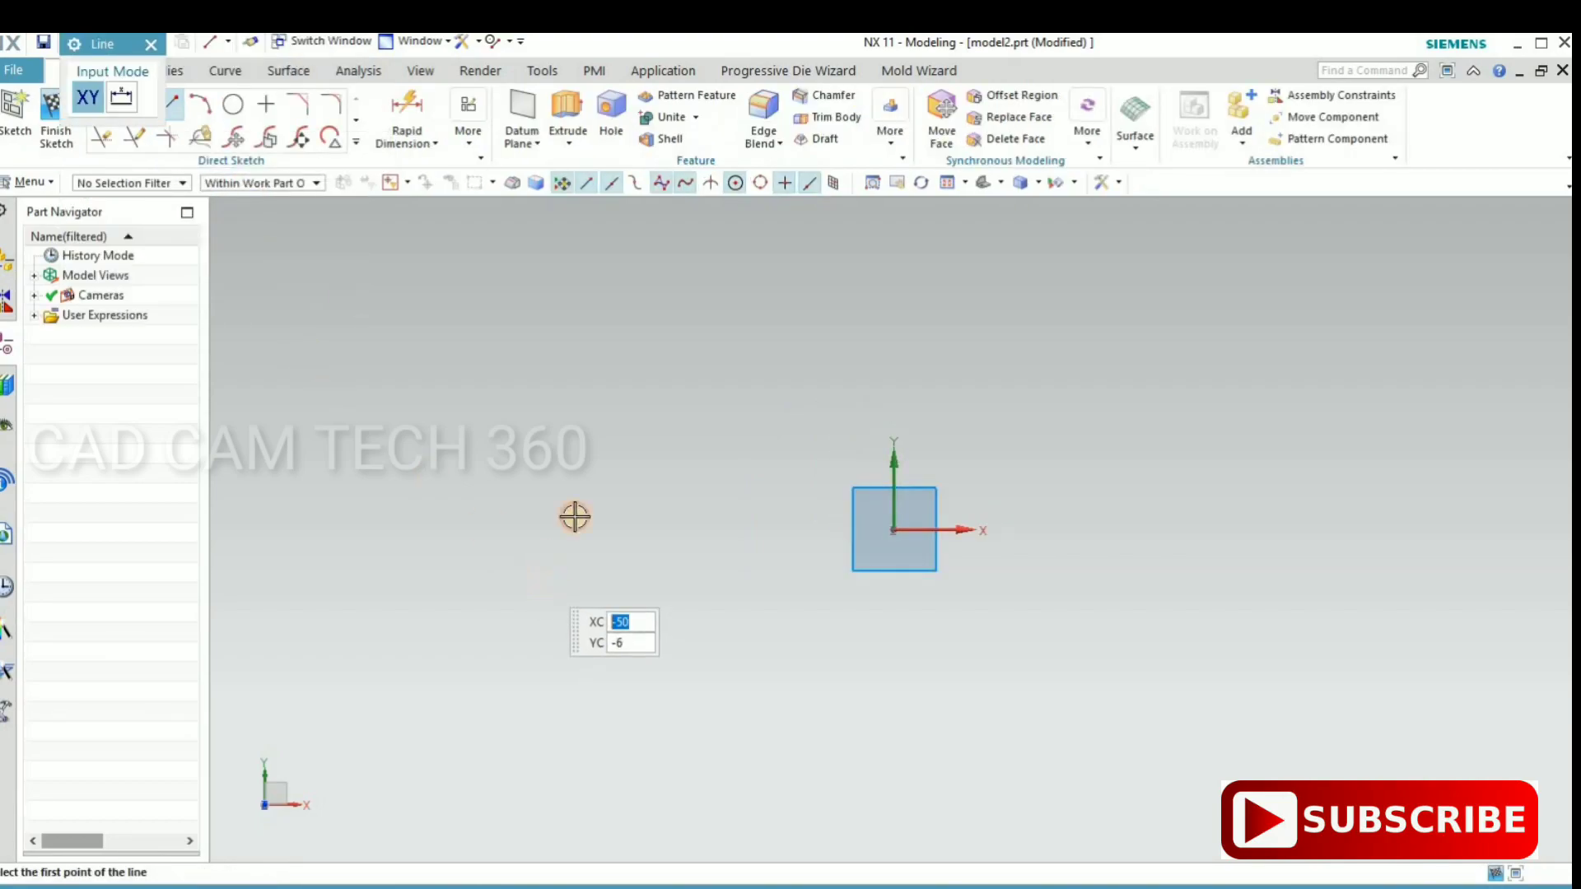
left_click(637, 492)
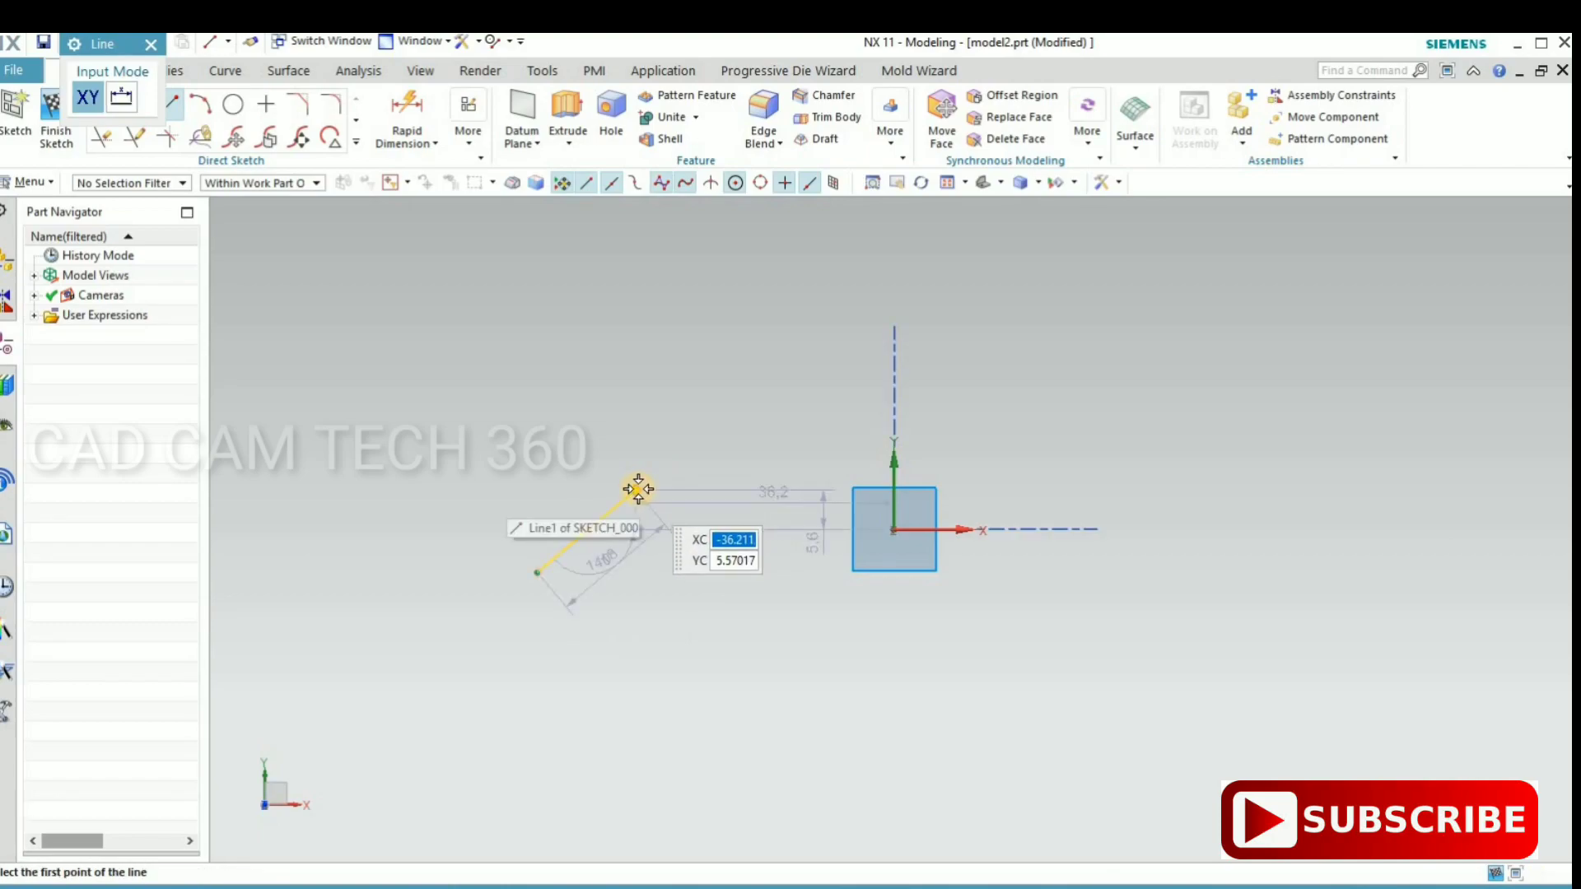
left_click(1013, 490)
left_click(1014, 490)
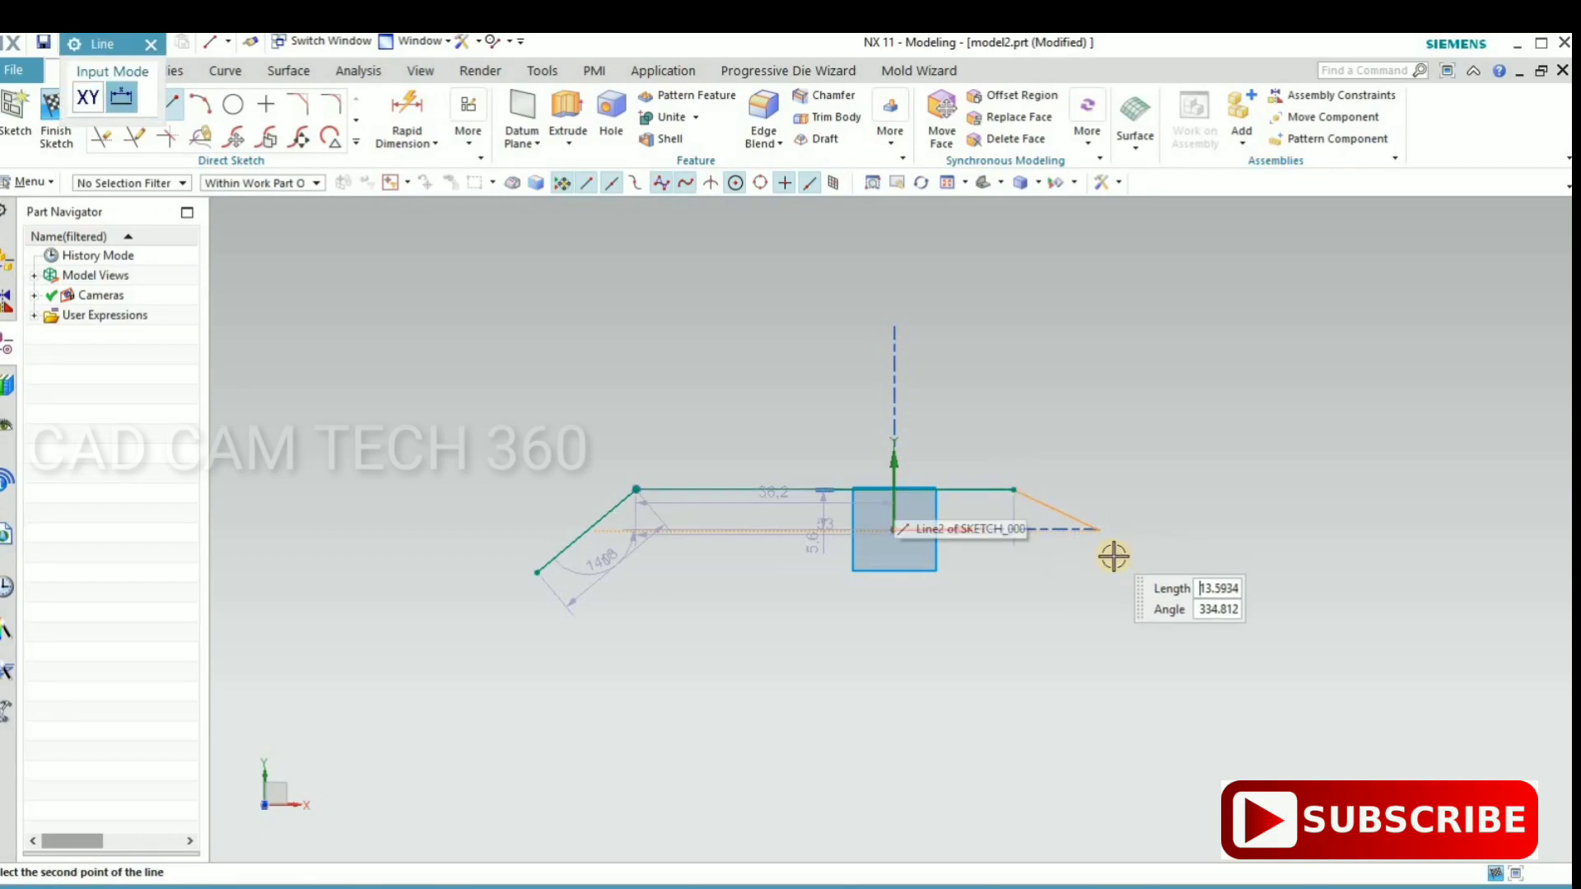
left_click(1113, 570)
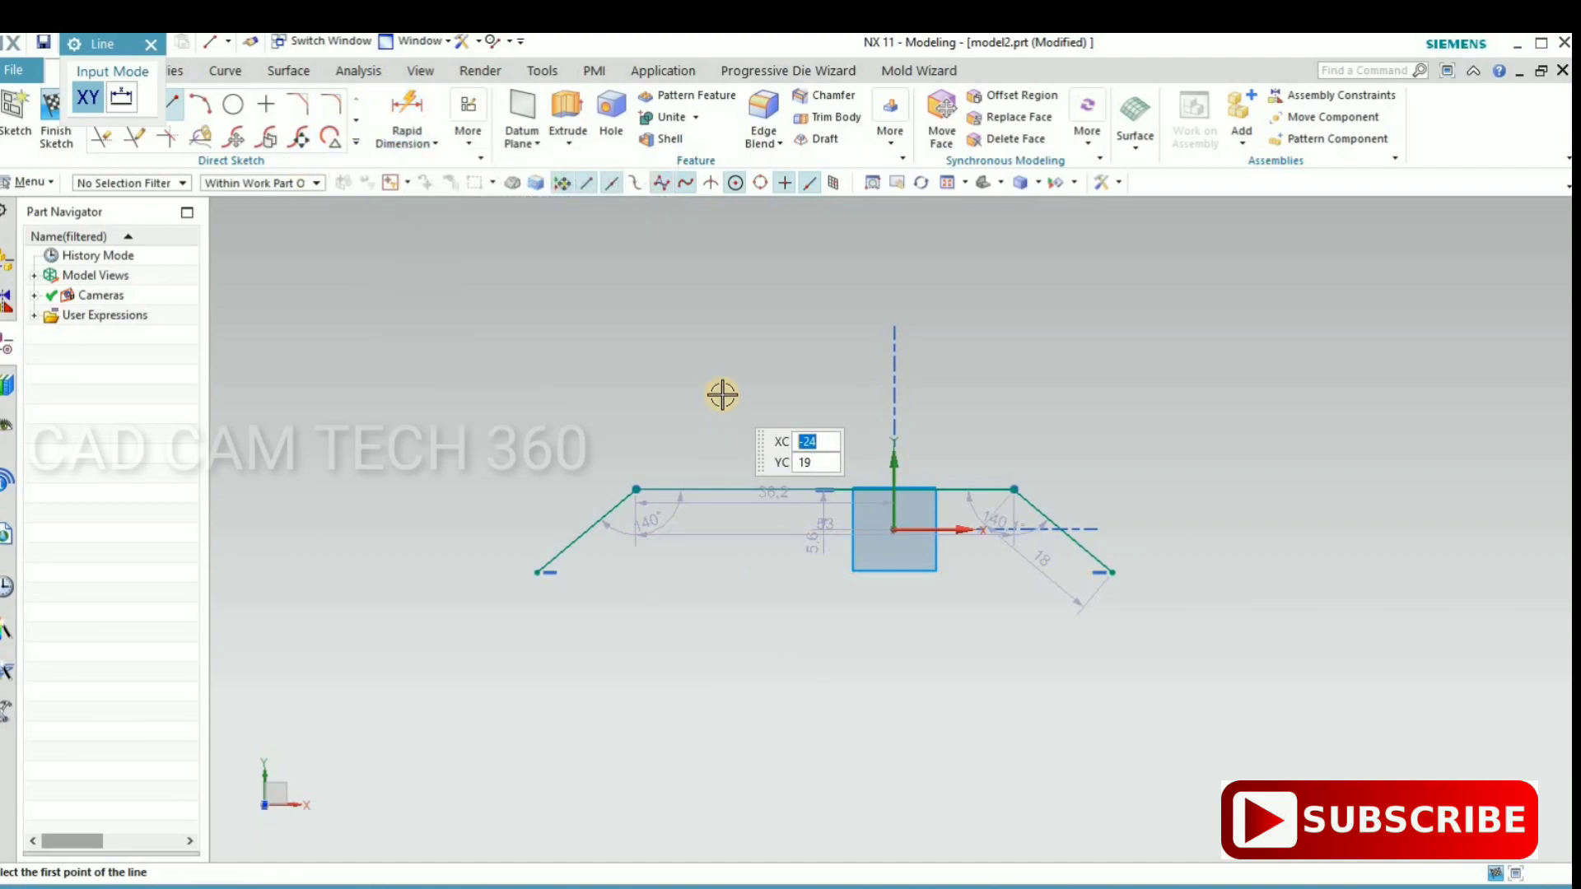
key("Escape")
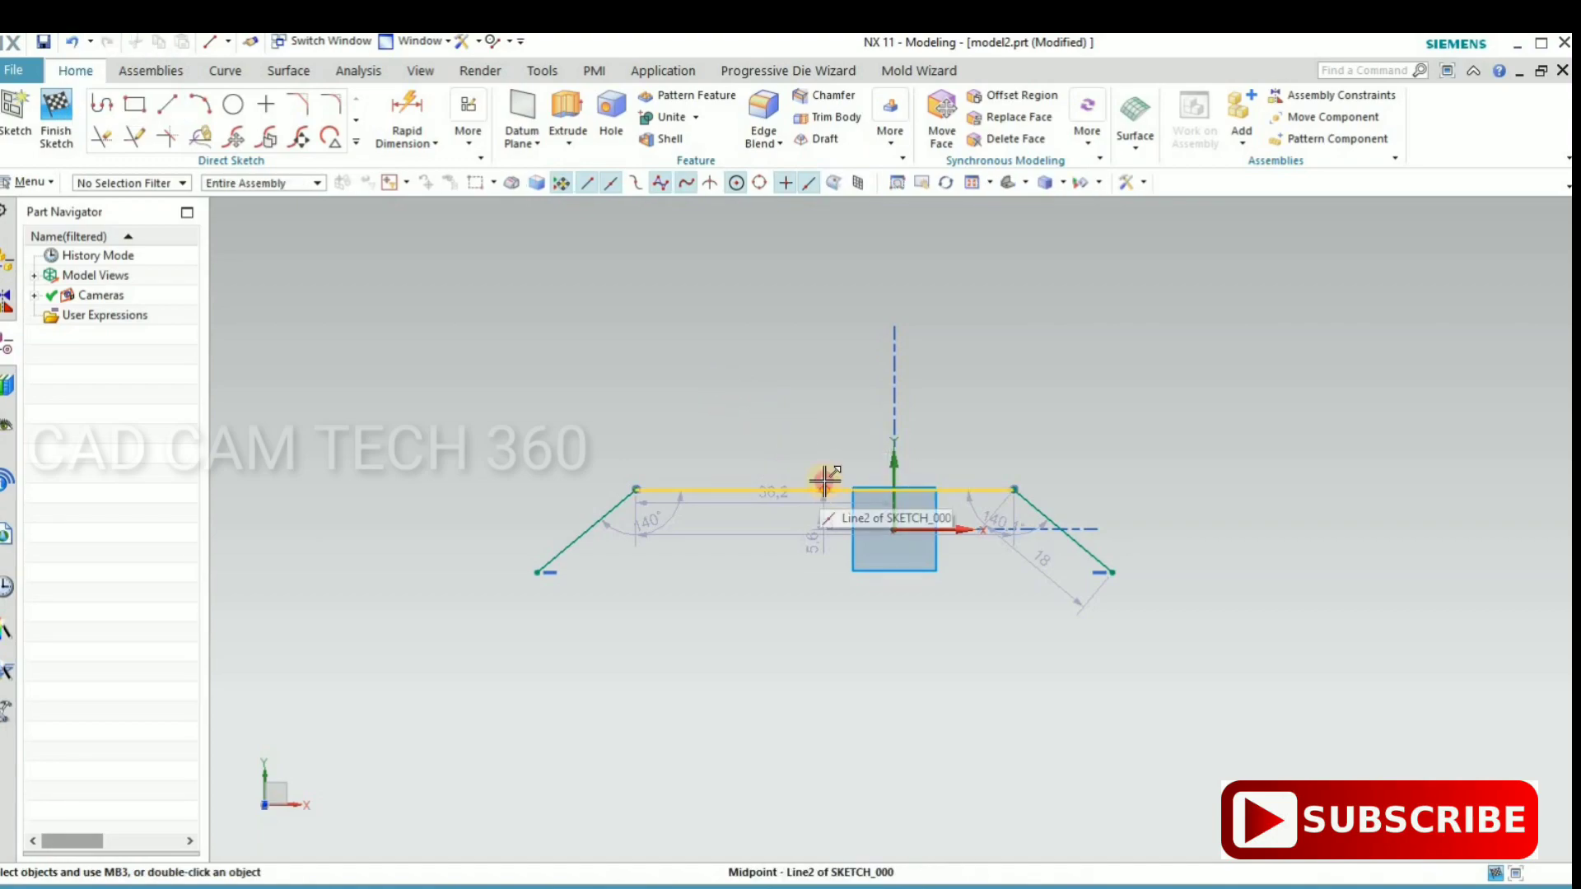
- Constrain the horizontal line's midpoint onto the vertical sketch axis
left_click(894, 490)
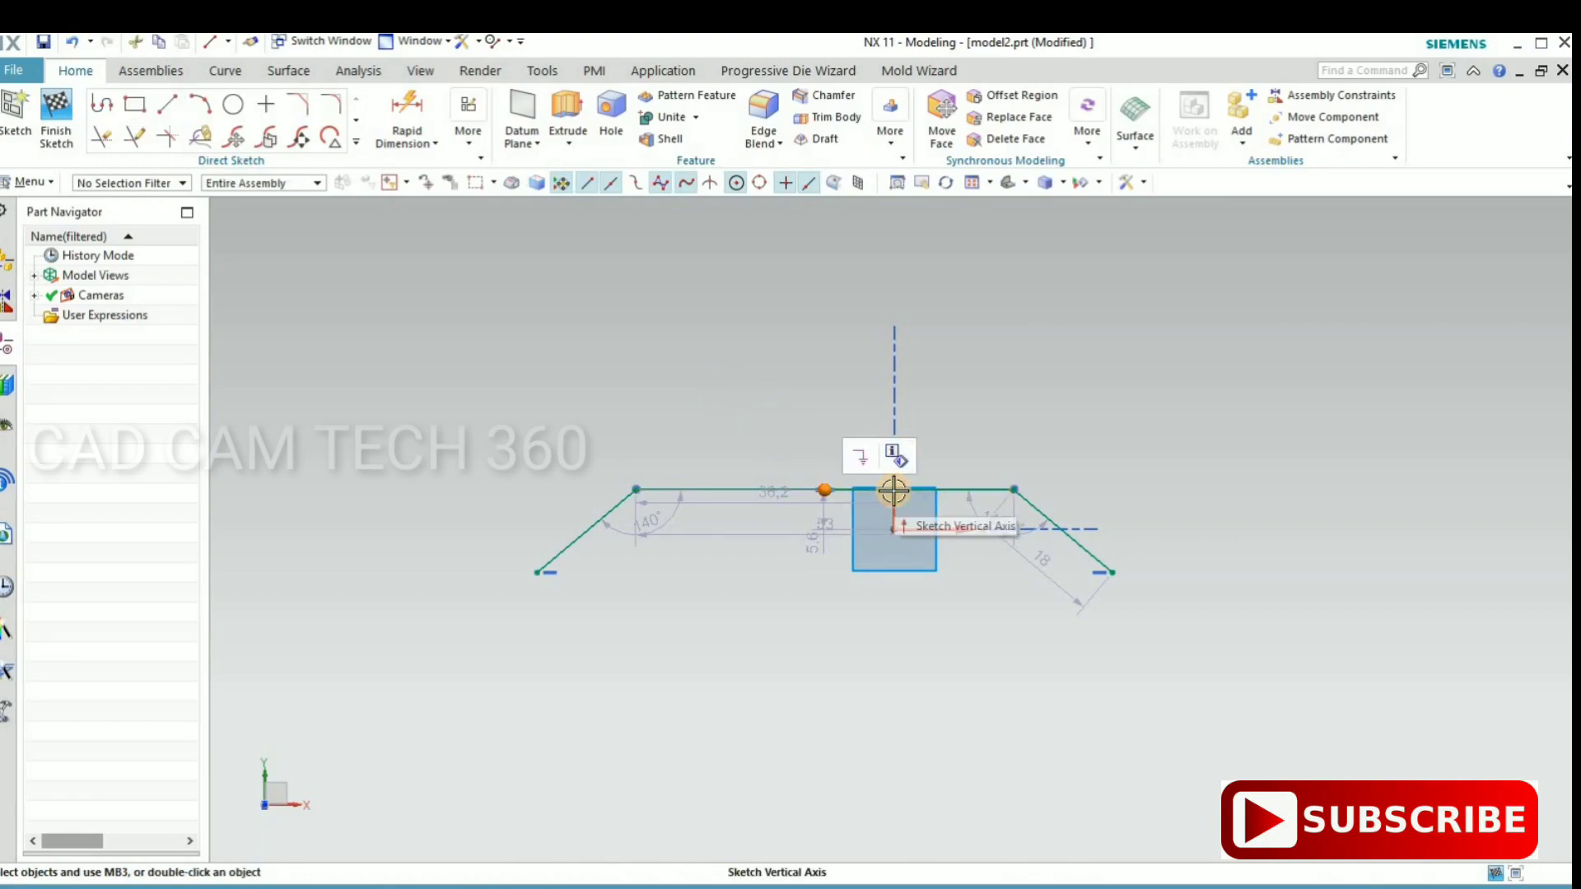
left_click(906, 457)
key("Delete")
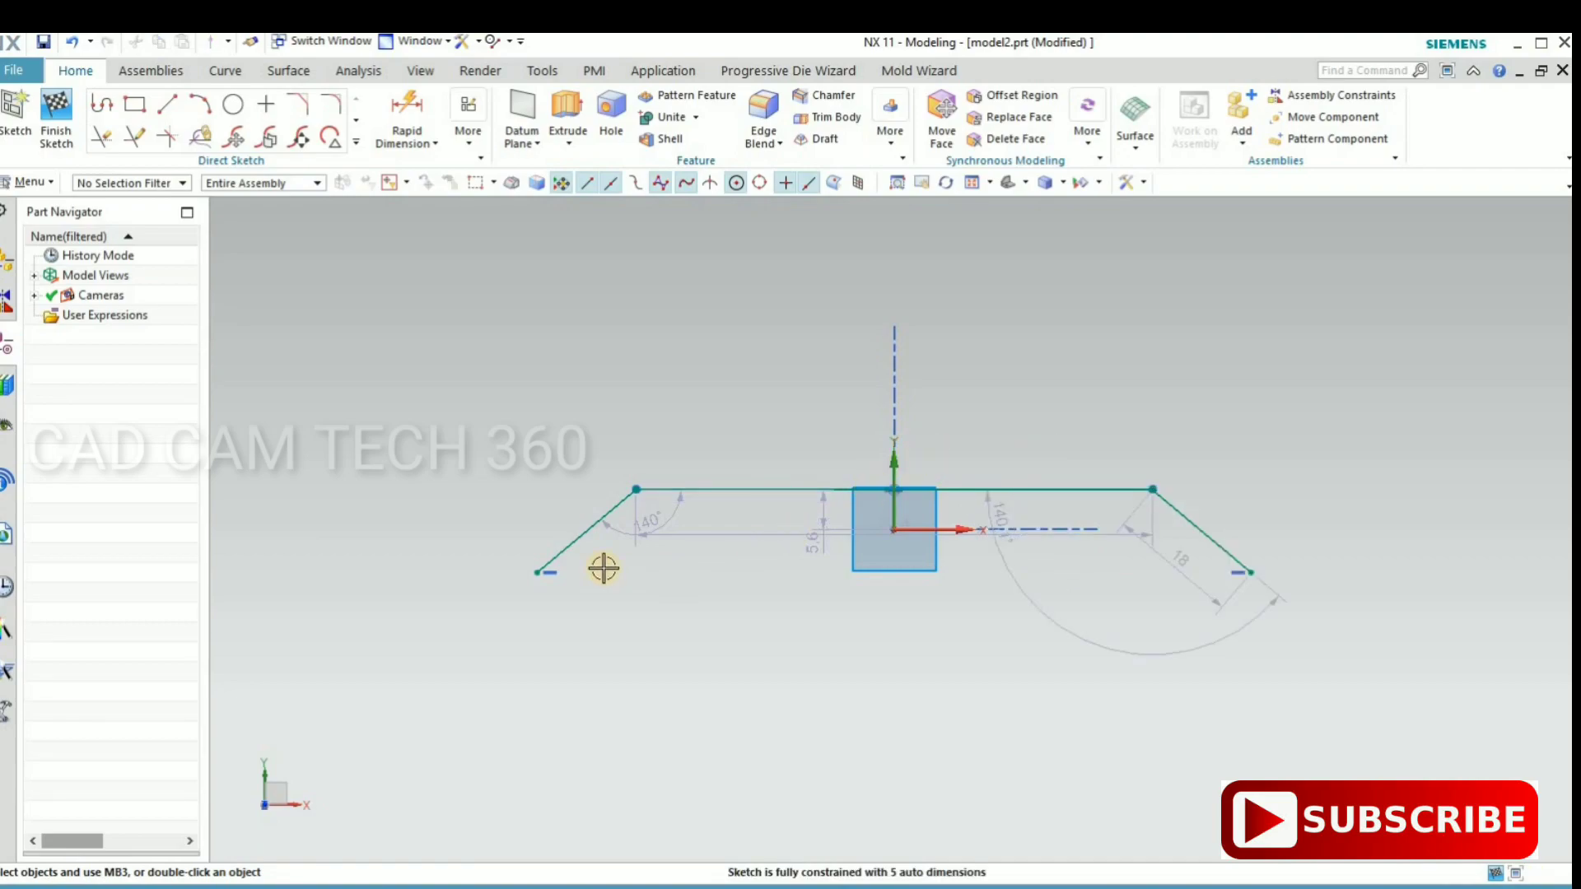
- Dimension 50 from the left leg end to the axis and 100 overall width
left_click(404, 116)
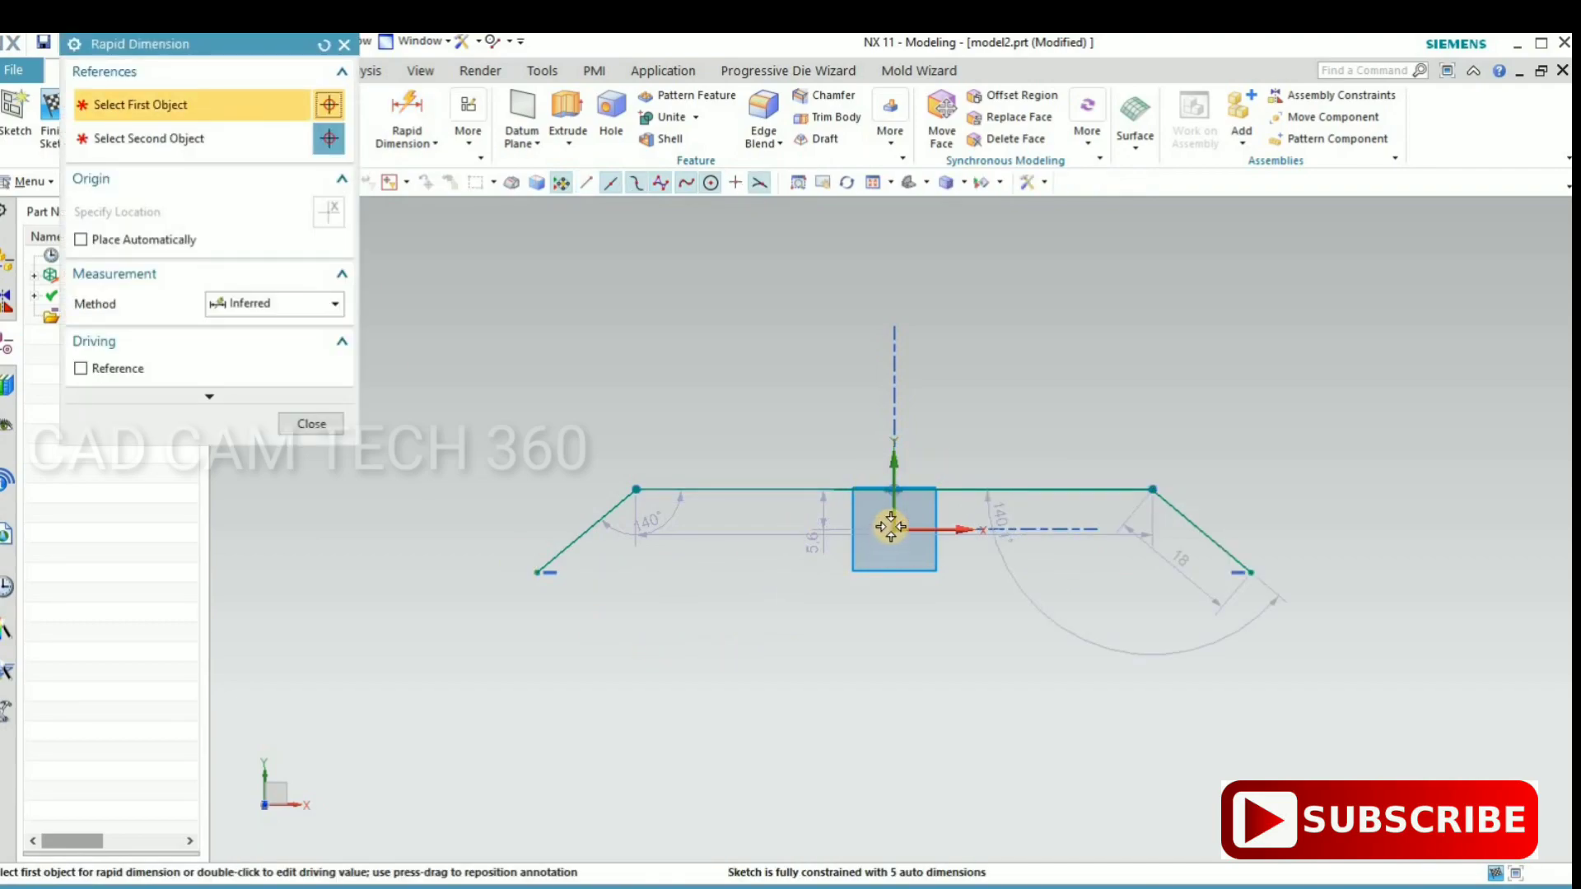
left_click(545, 567)
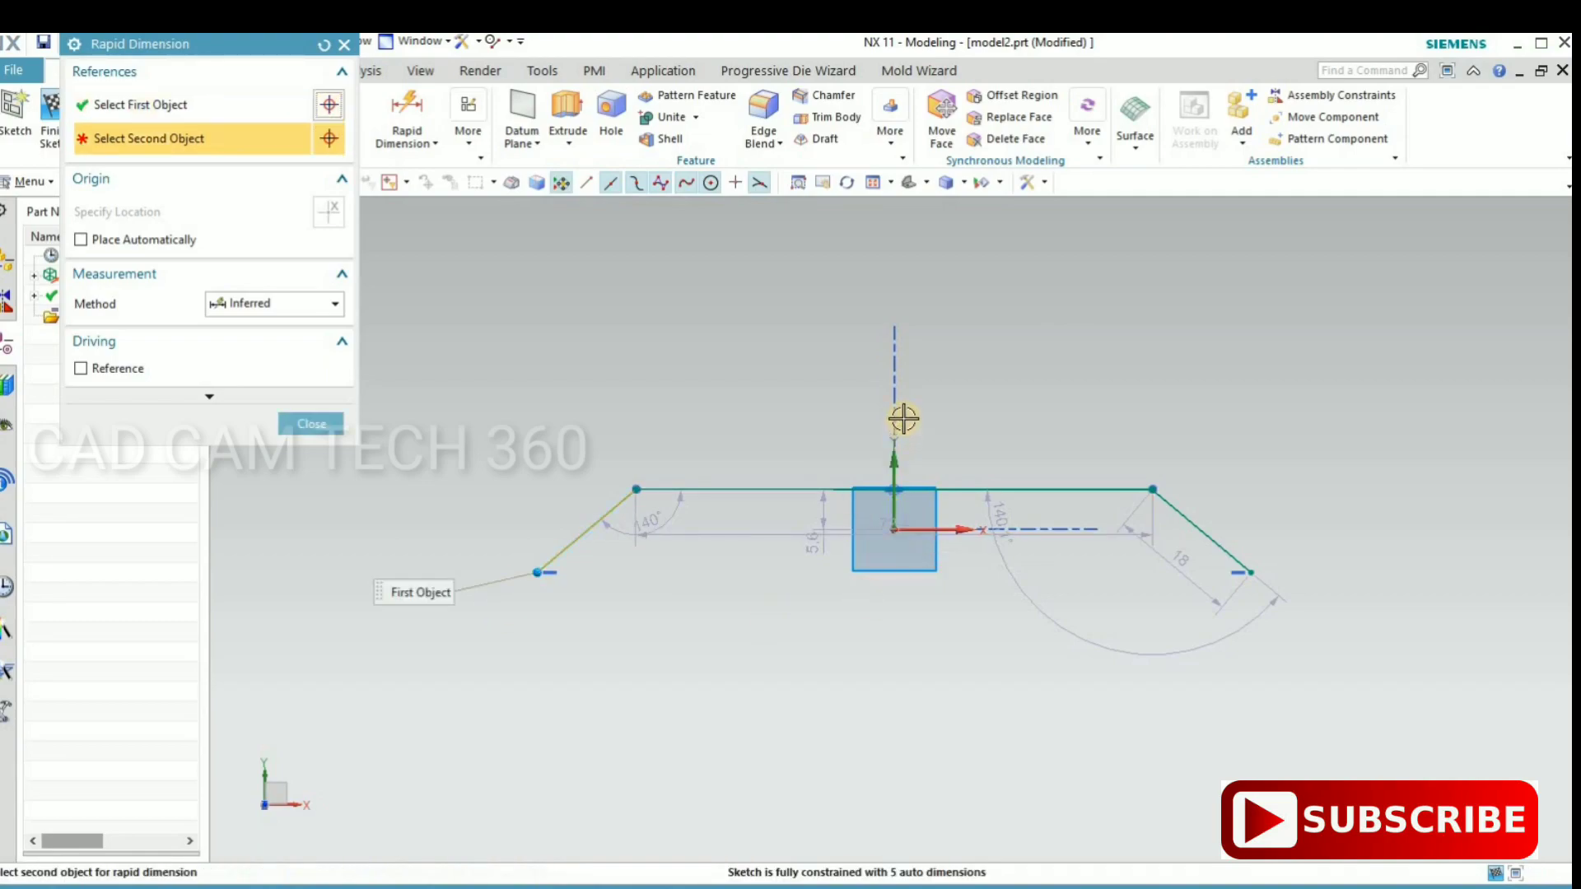
left_click(893, 470)
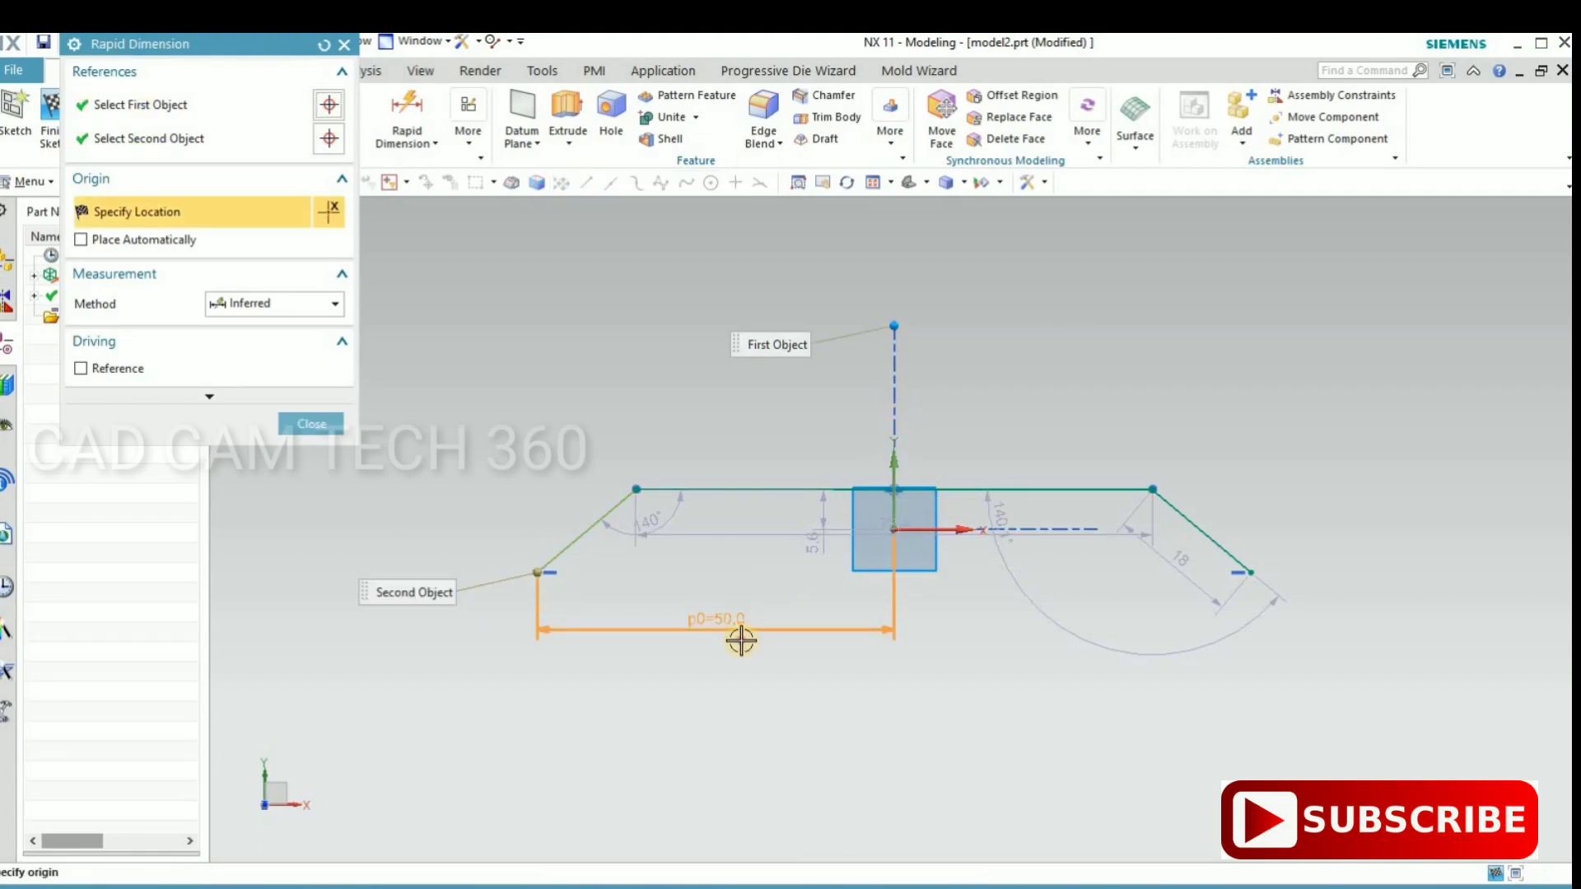
left_click(614, 611)
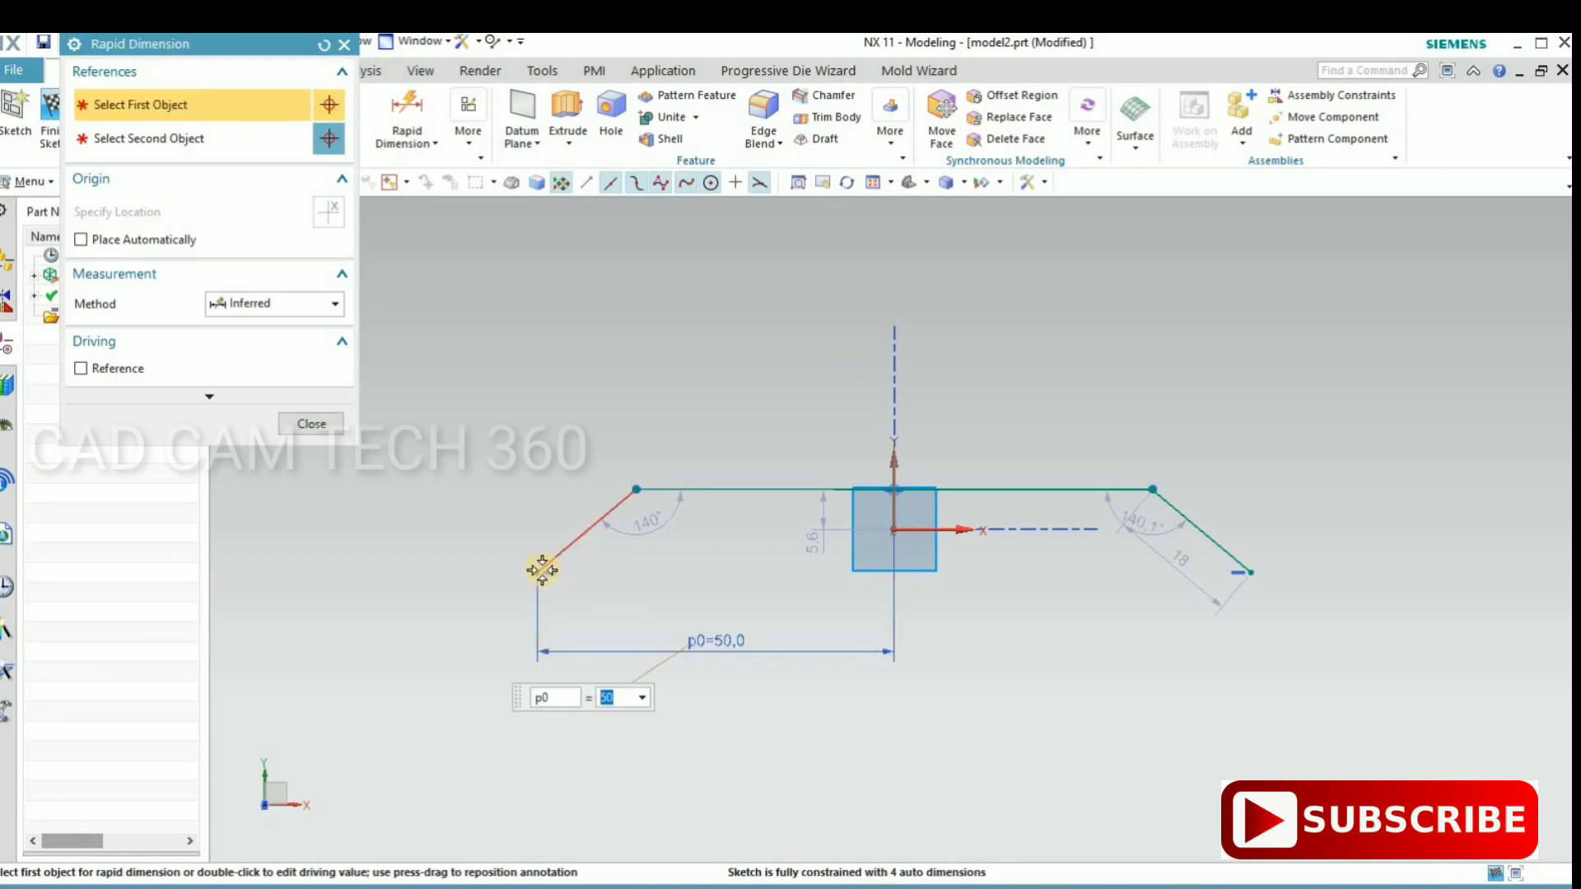
left_click(566, 541)
left_click(1252, 569)
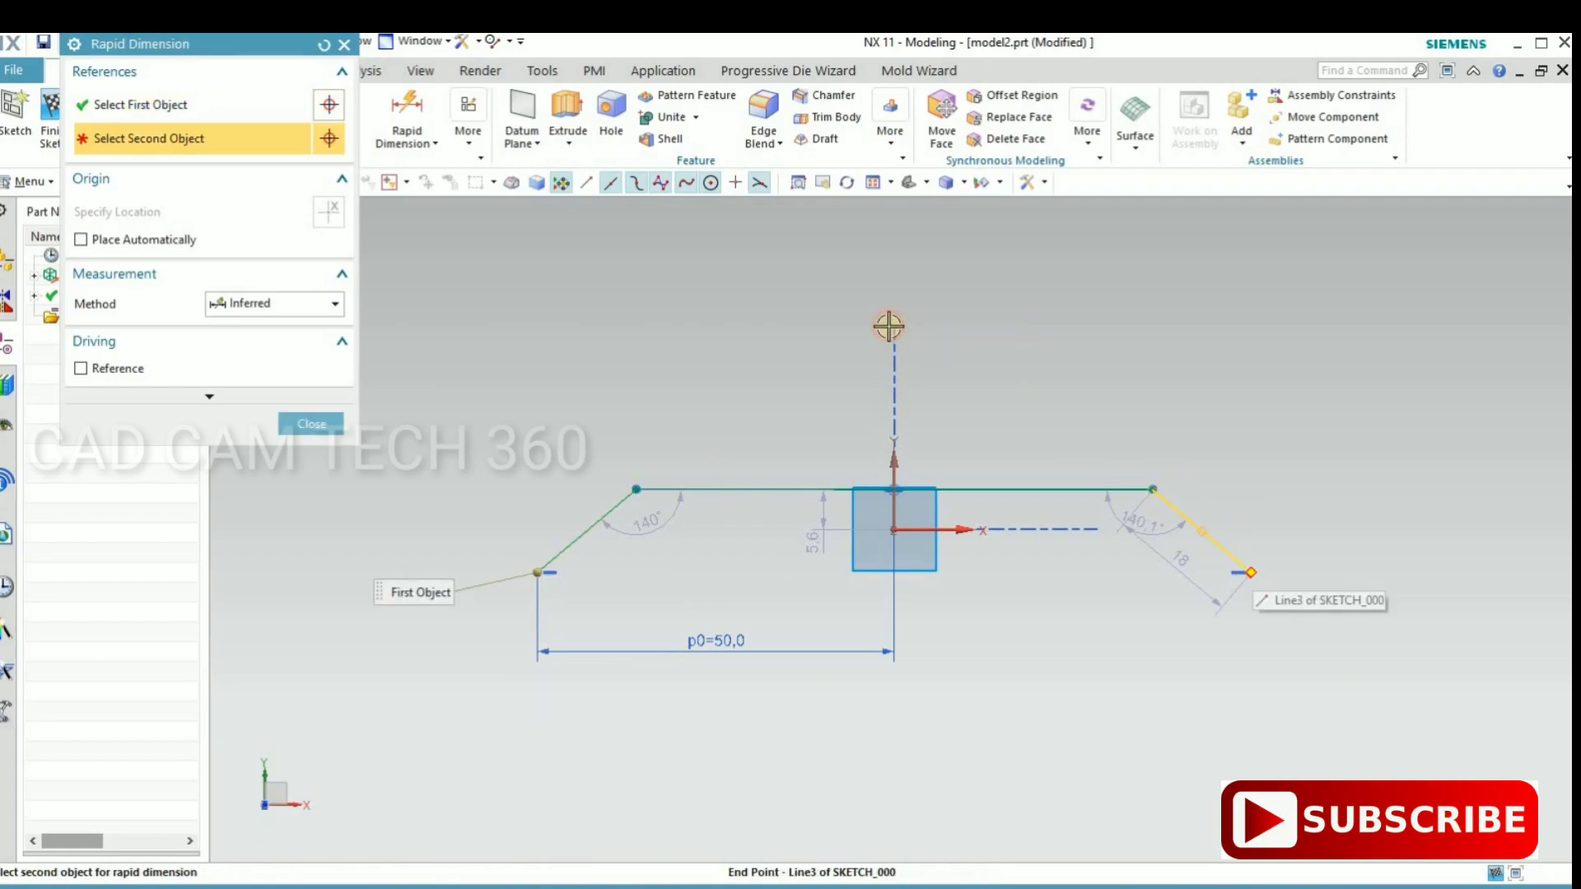
left_click(847, 306)
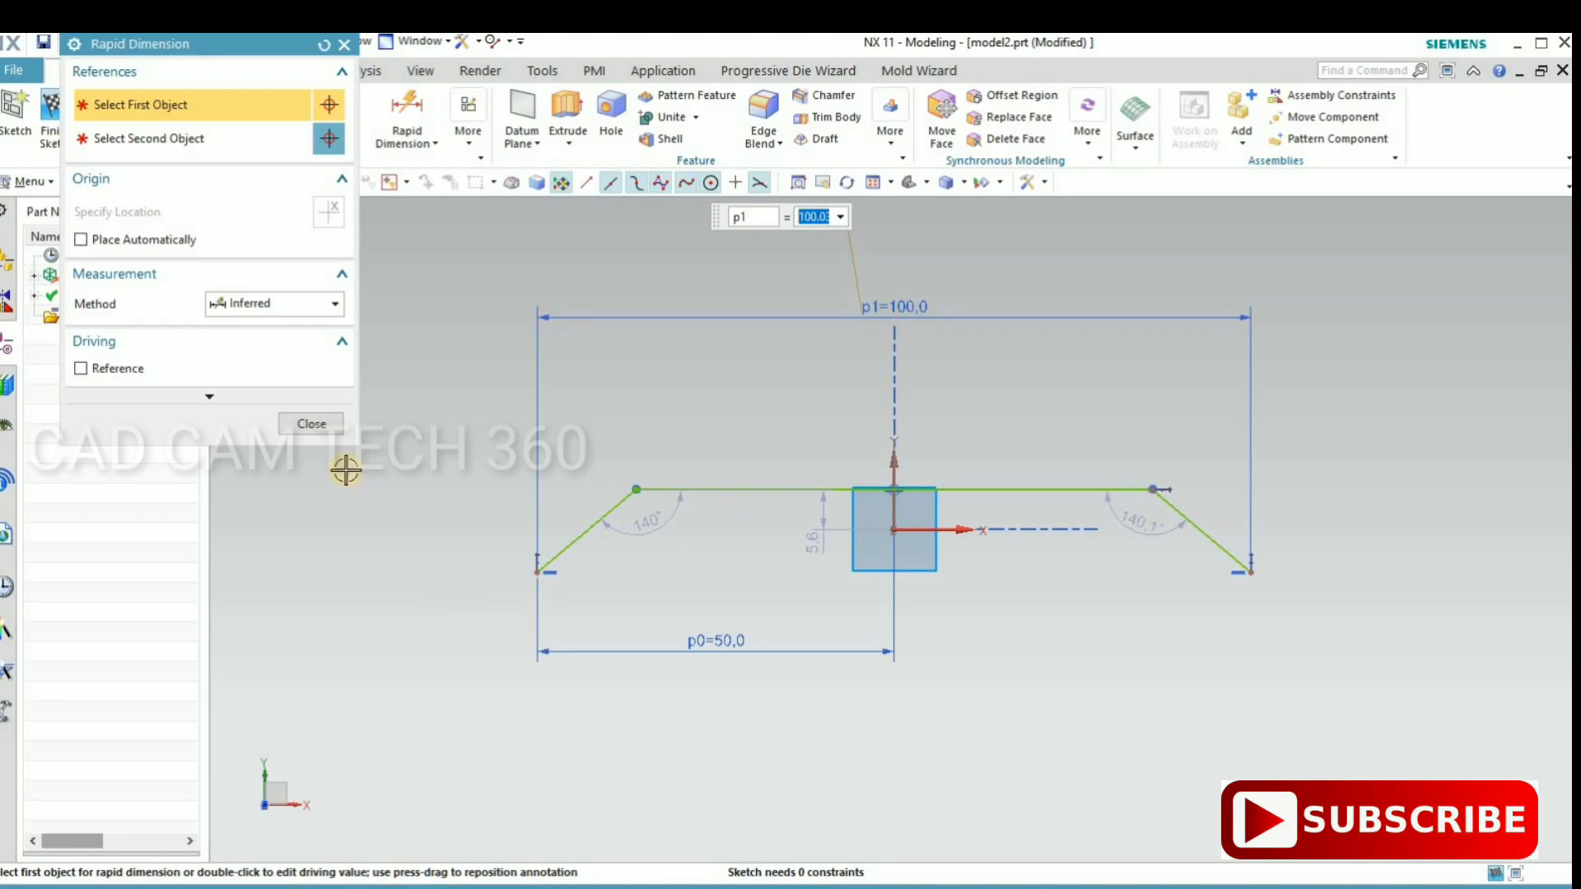
- Add a 140° angular dimension at the left corner
middle_click(446, 303)
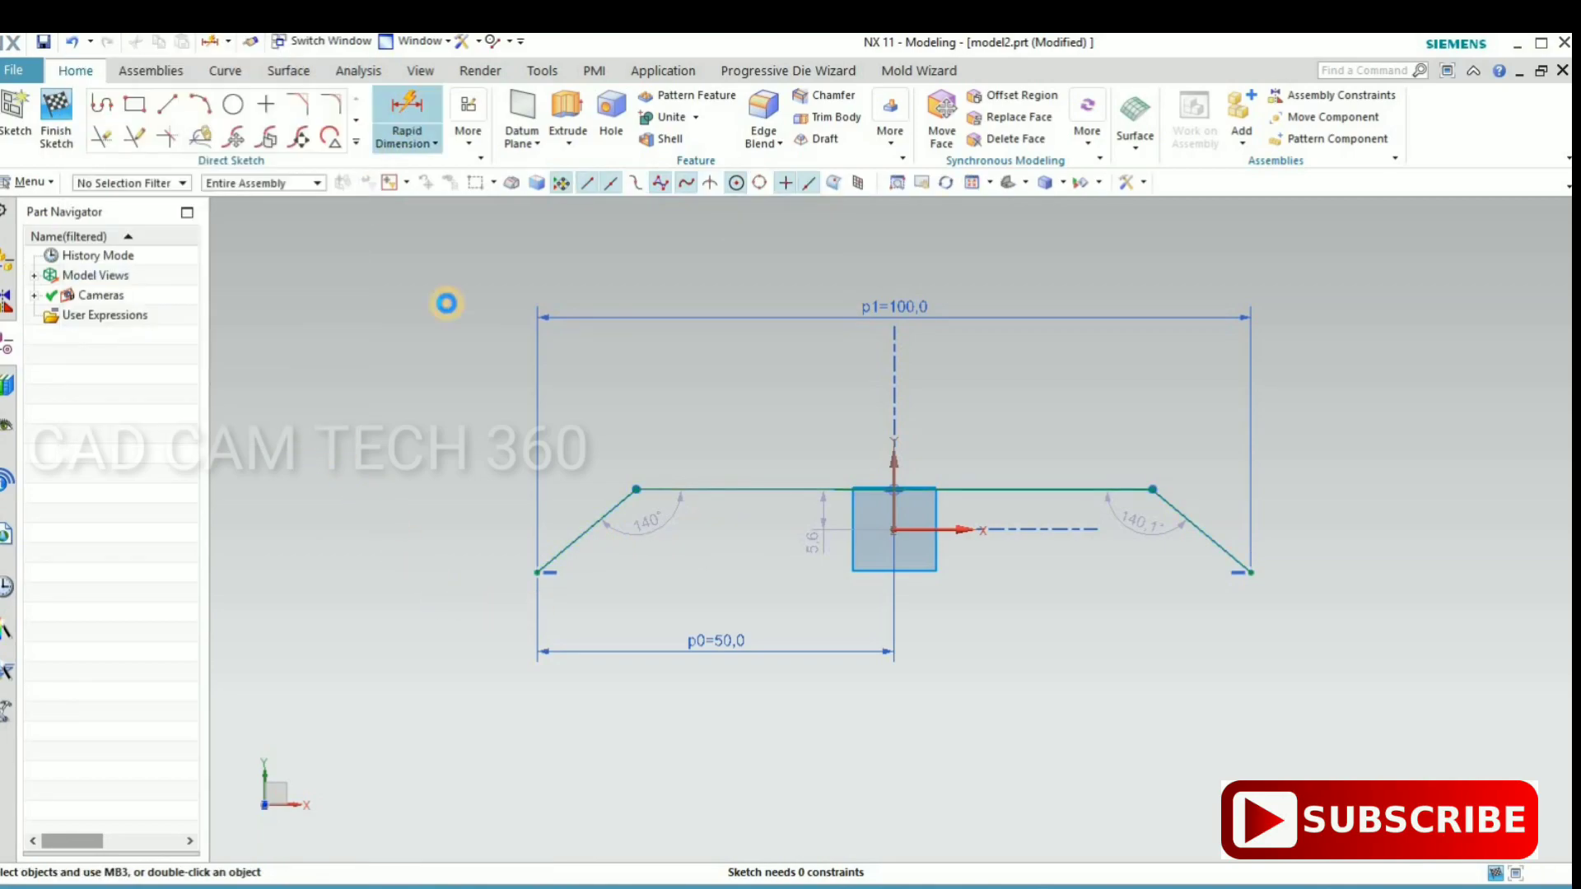
left_click(620, 508)
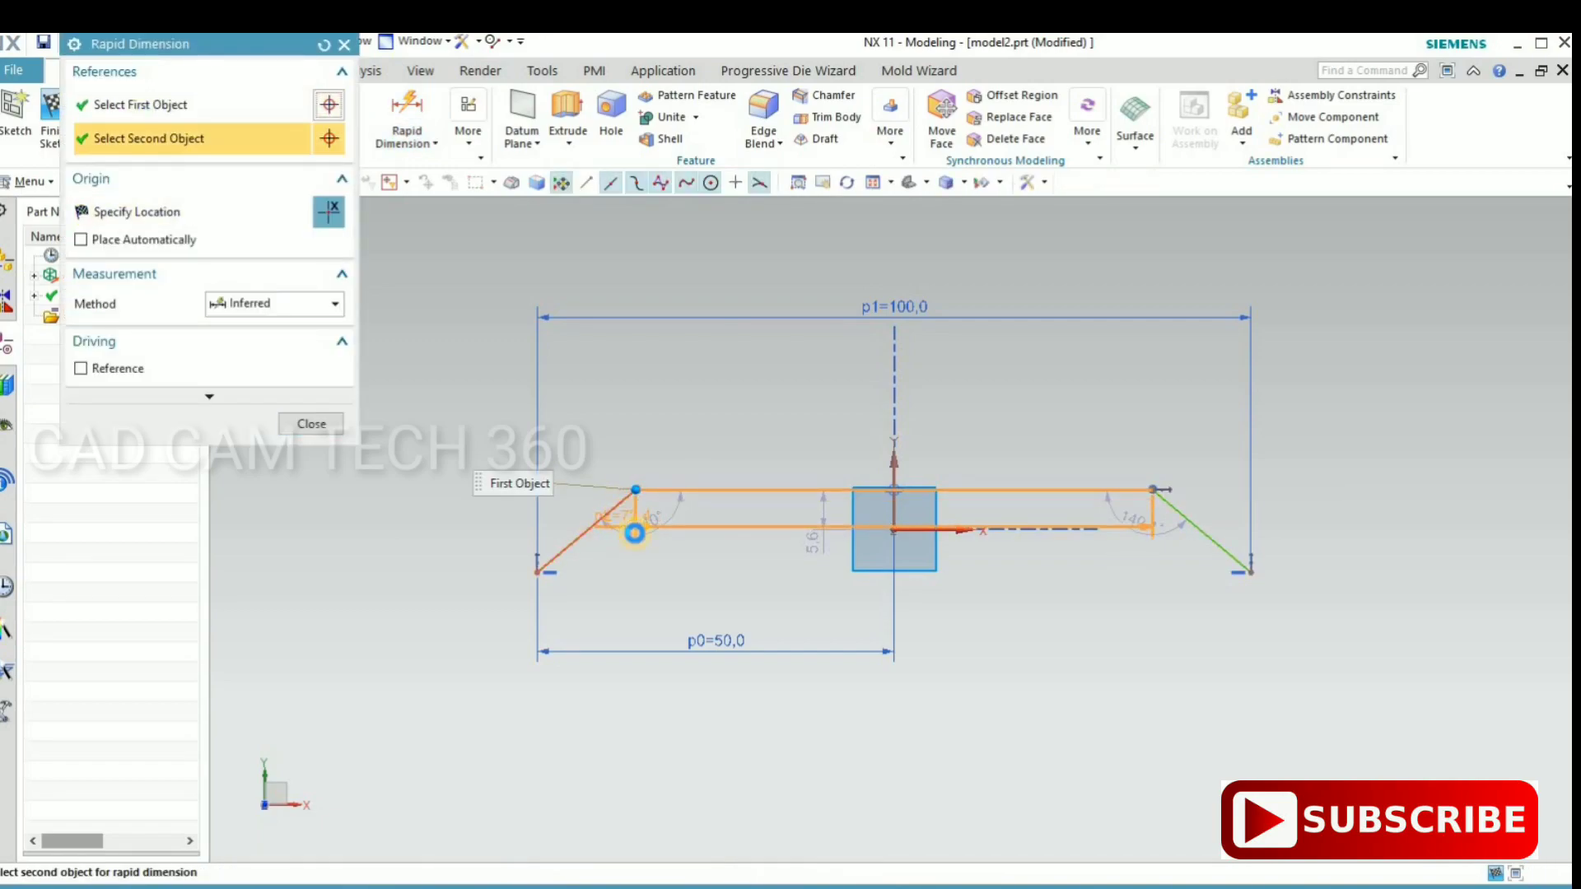
left_click(640, 537)
left_click(641, 537)
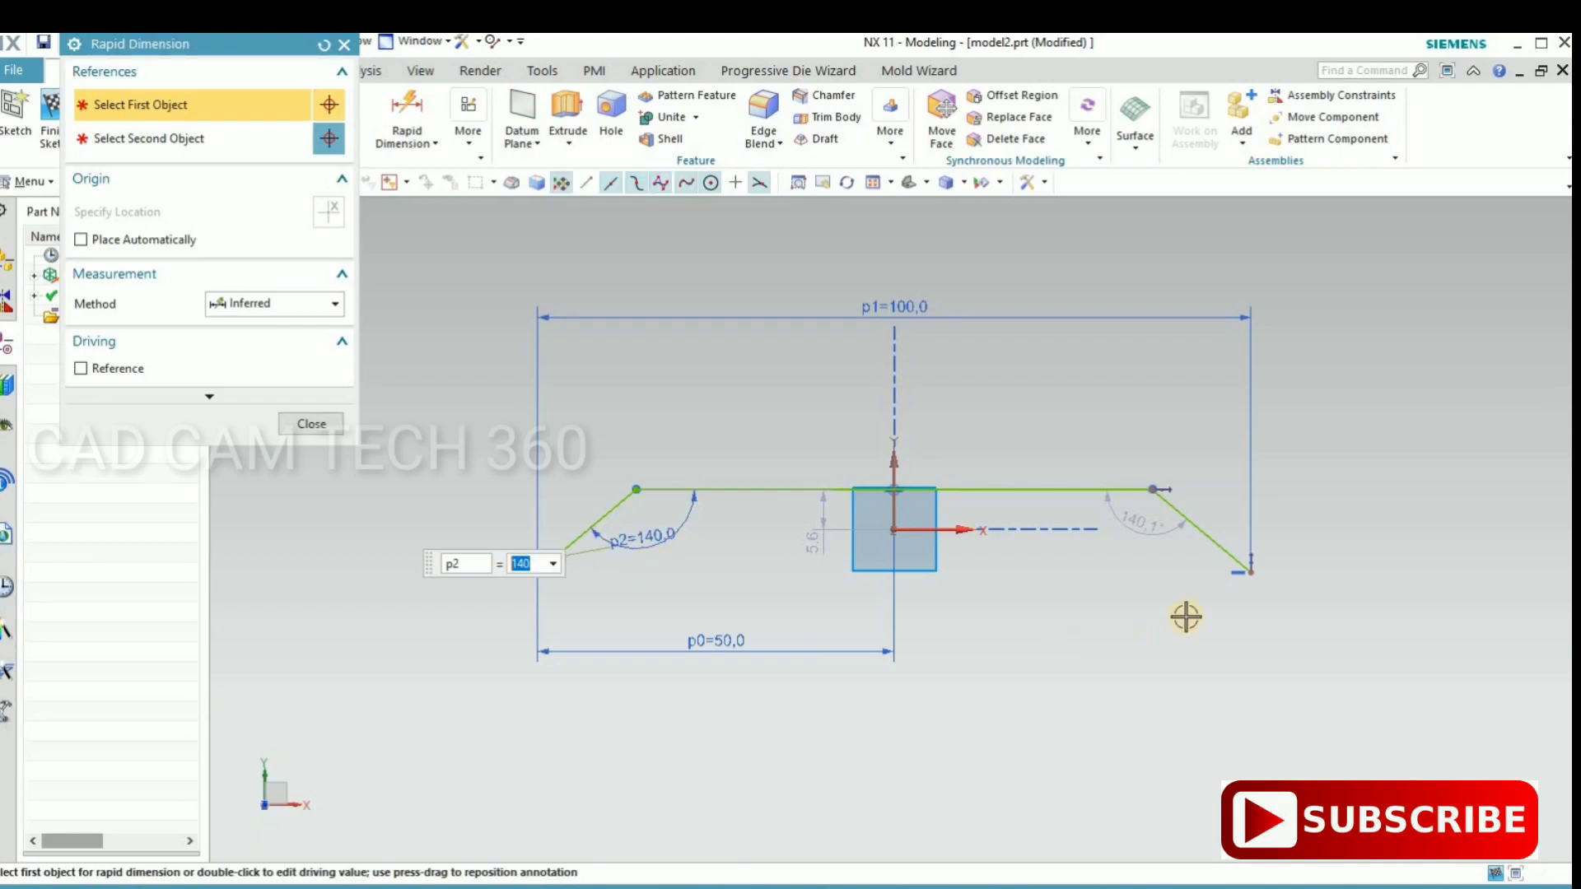
- Place an angular dimension at the right corner and enter 140
left_click(1079, 495)
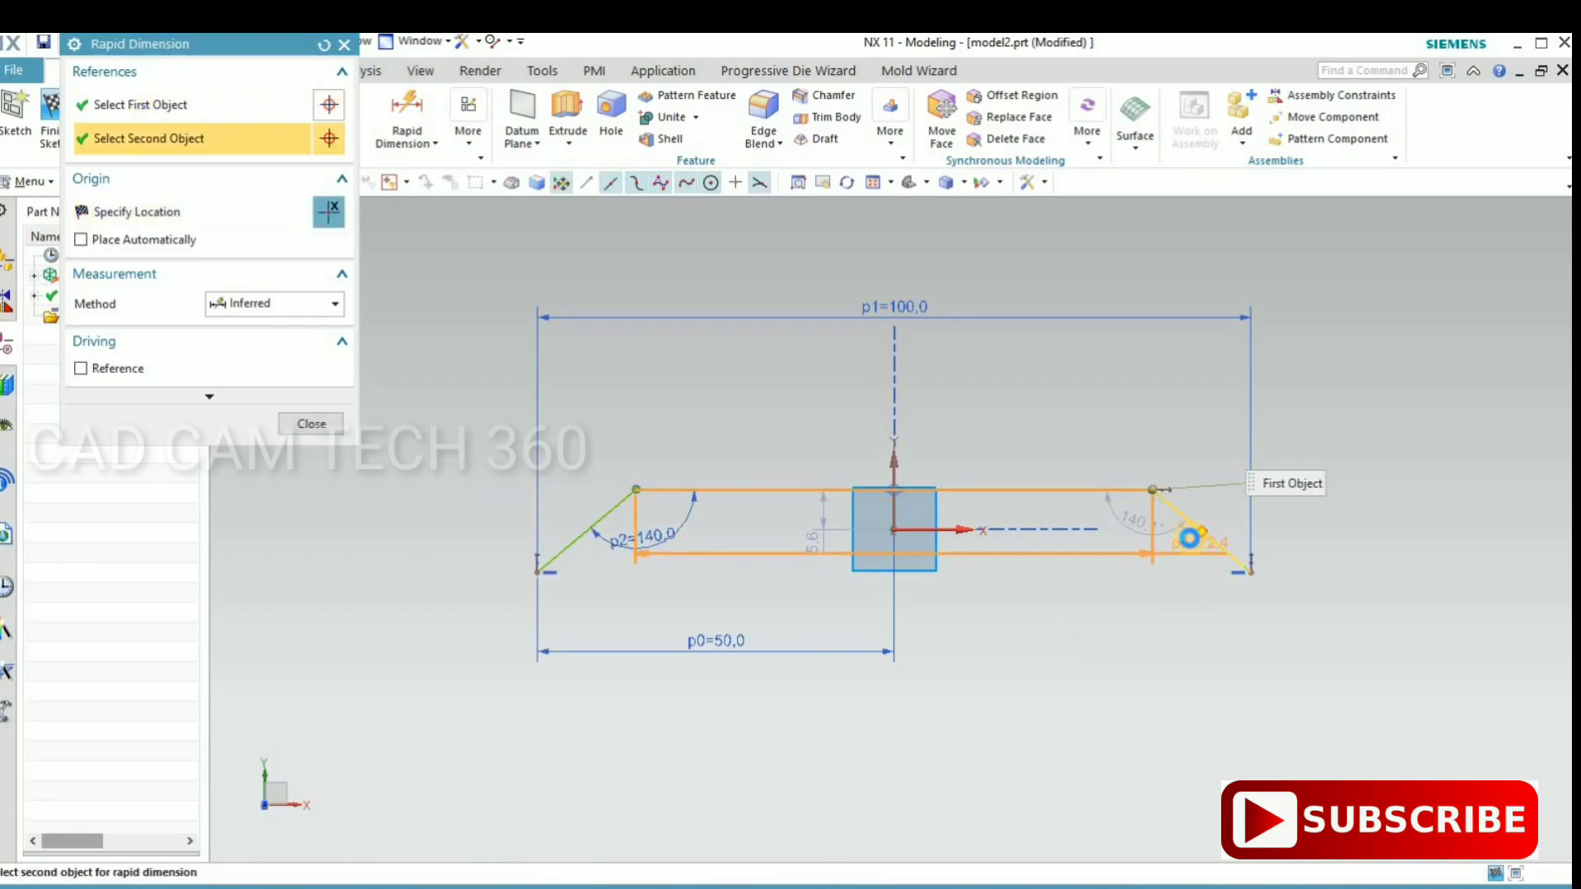
left_click(1200, 533)
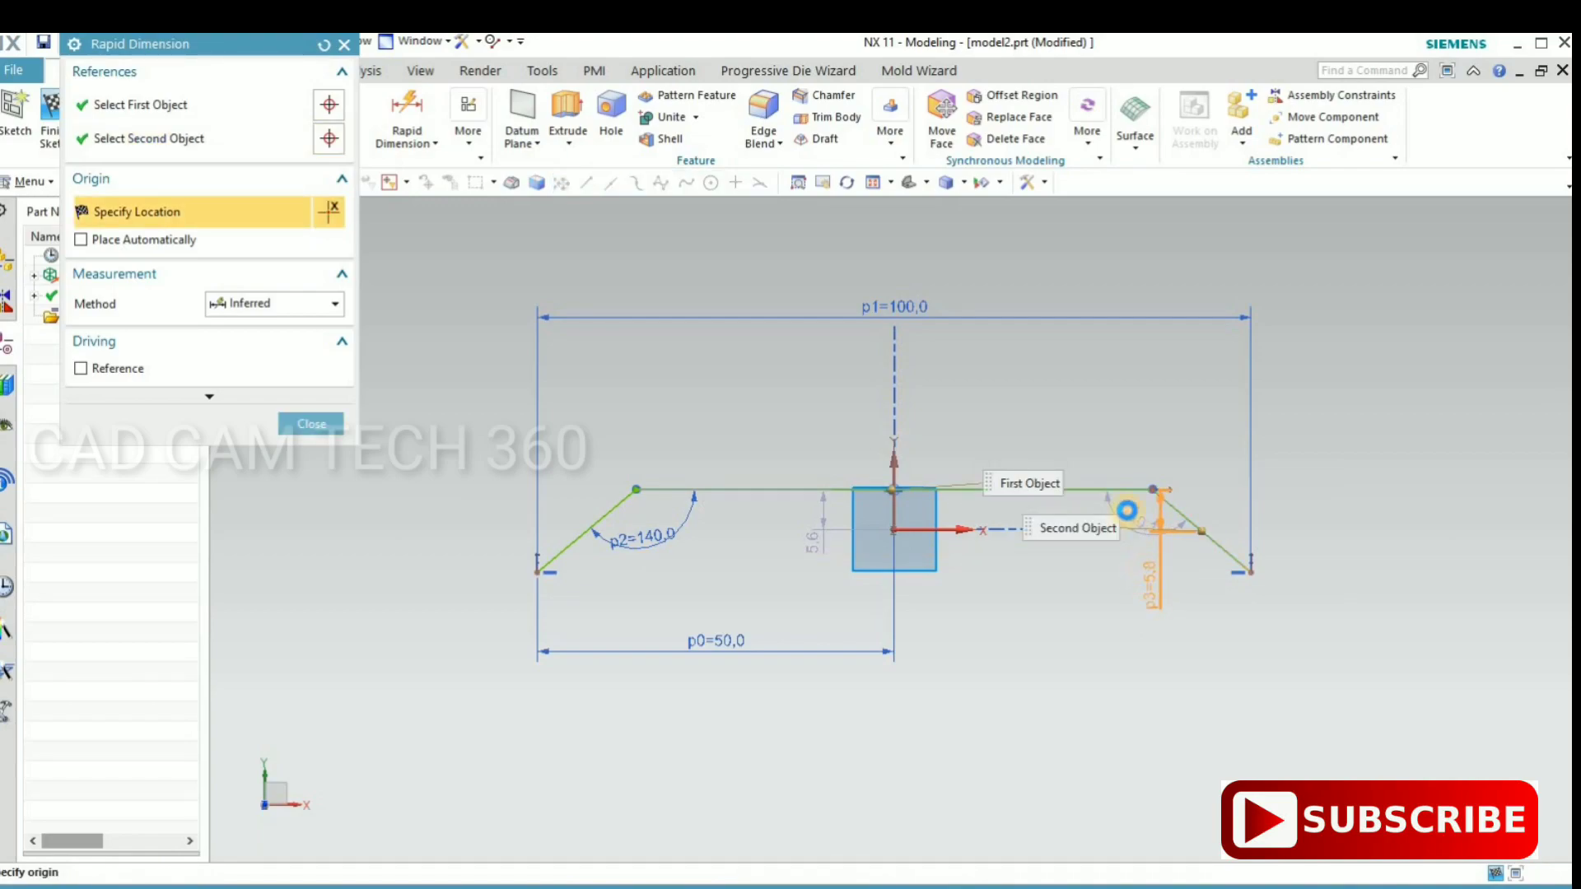
key("Escape")
left_click(1175, 512)
key("Escape")
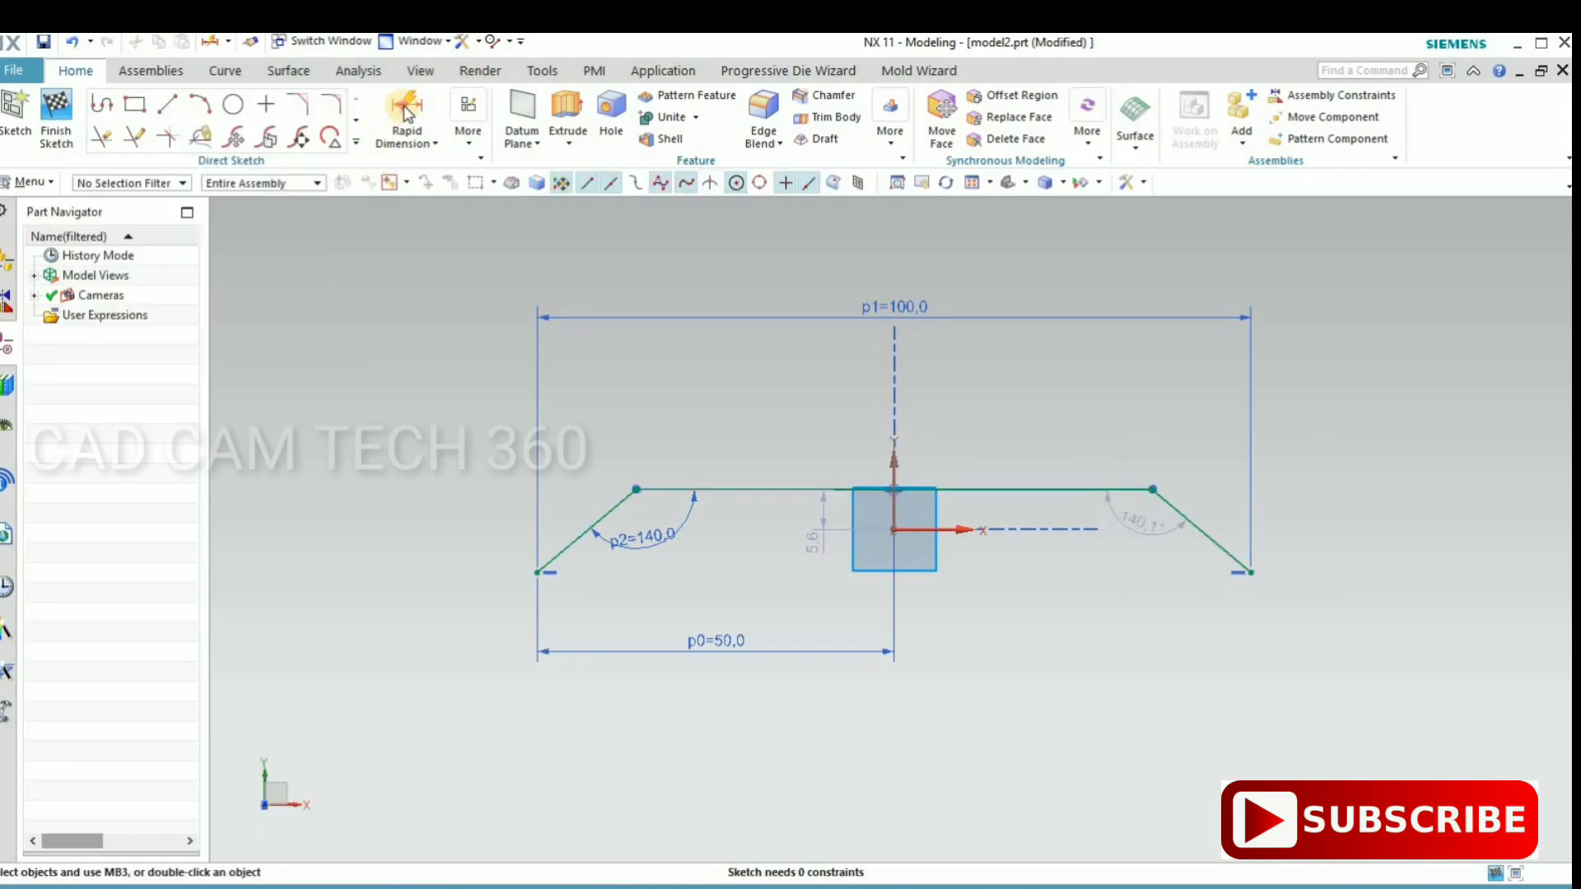
key("d")
left_click(1170, 504)
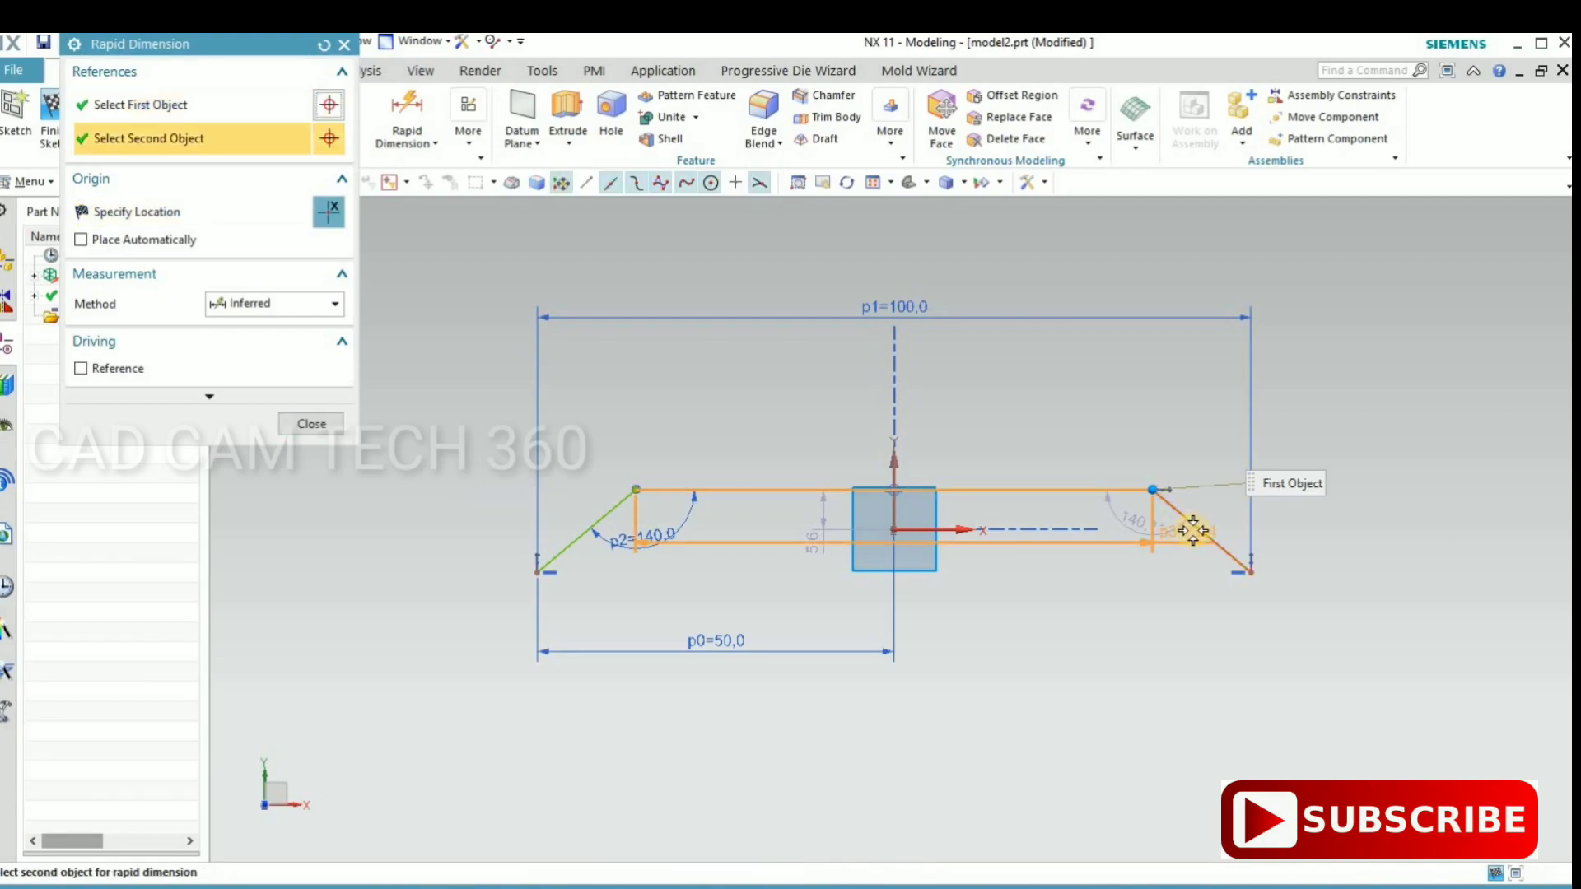
left_click(1145, 545)
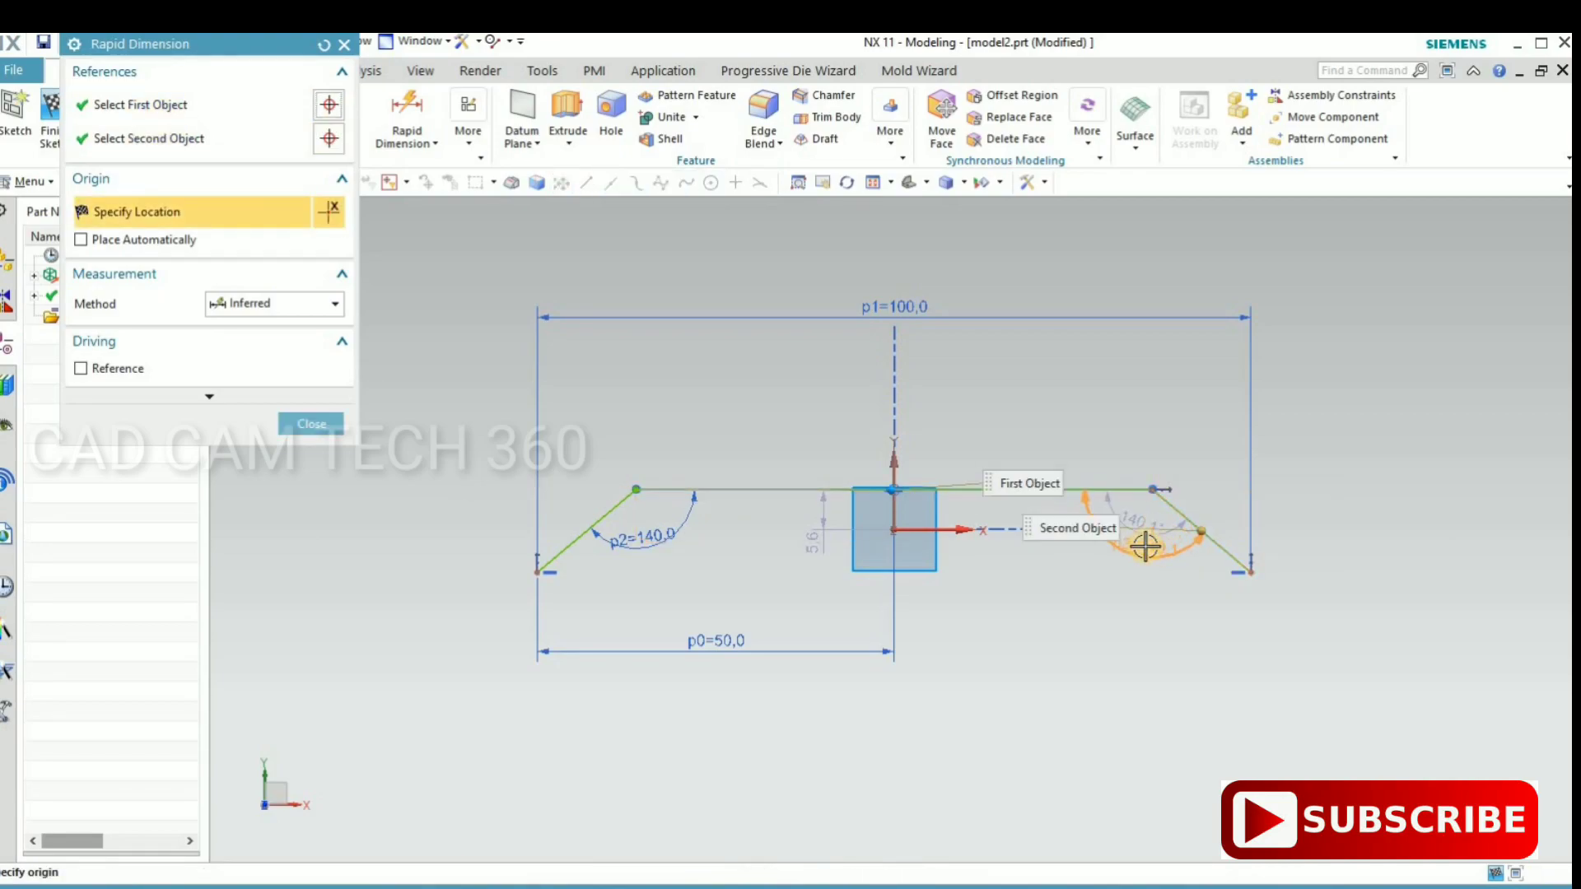
left_click(1144, 546)
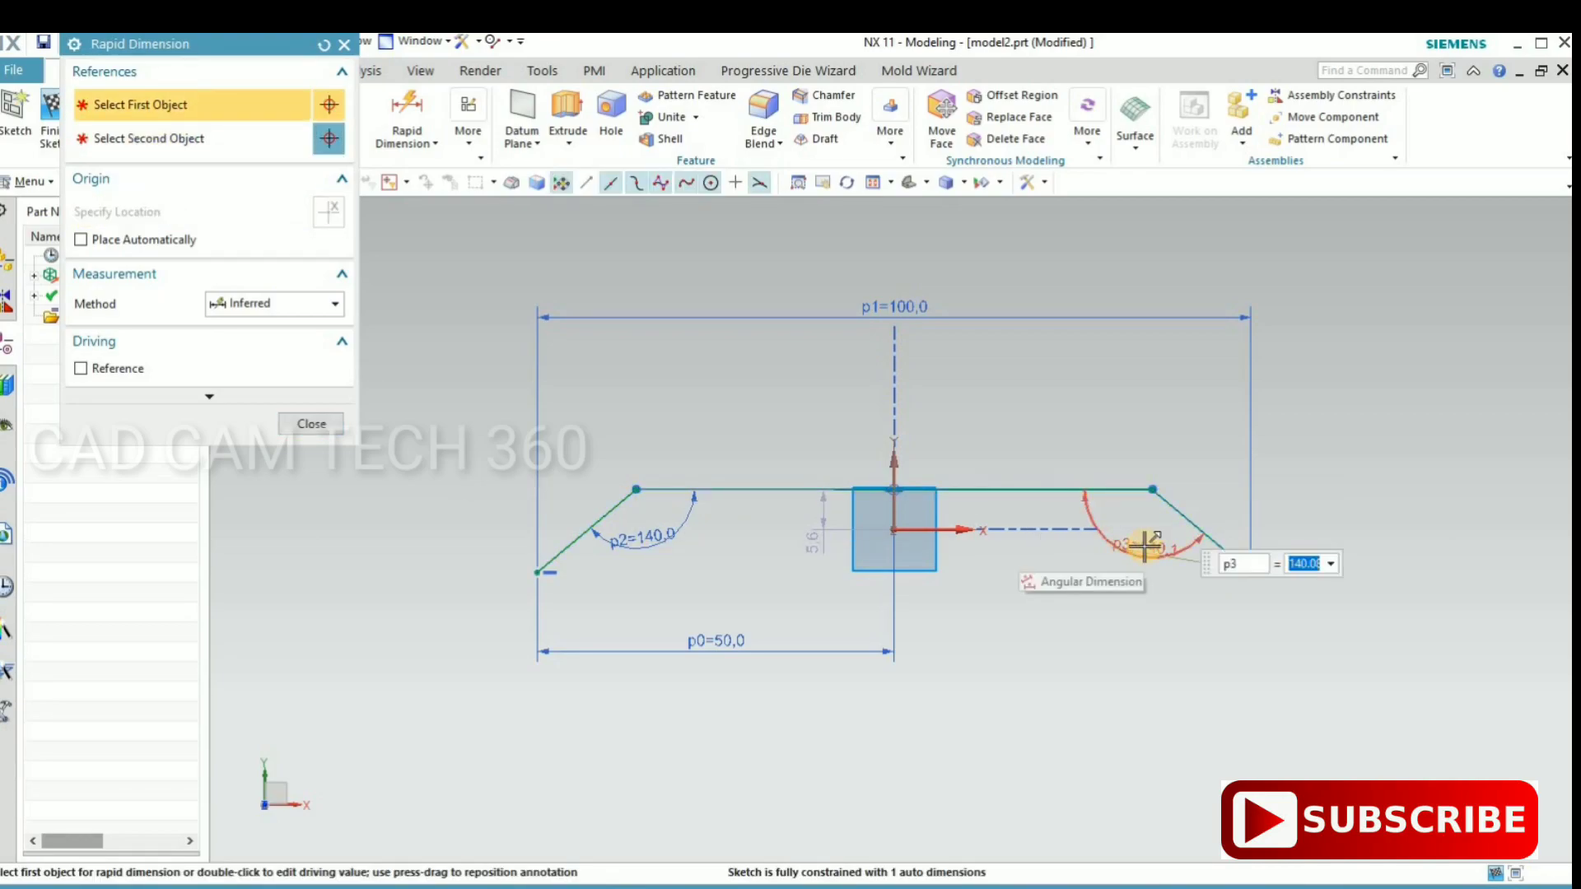
type("140")
key("Return")
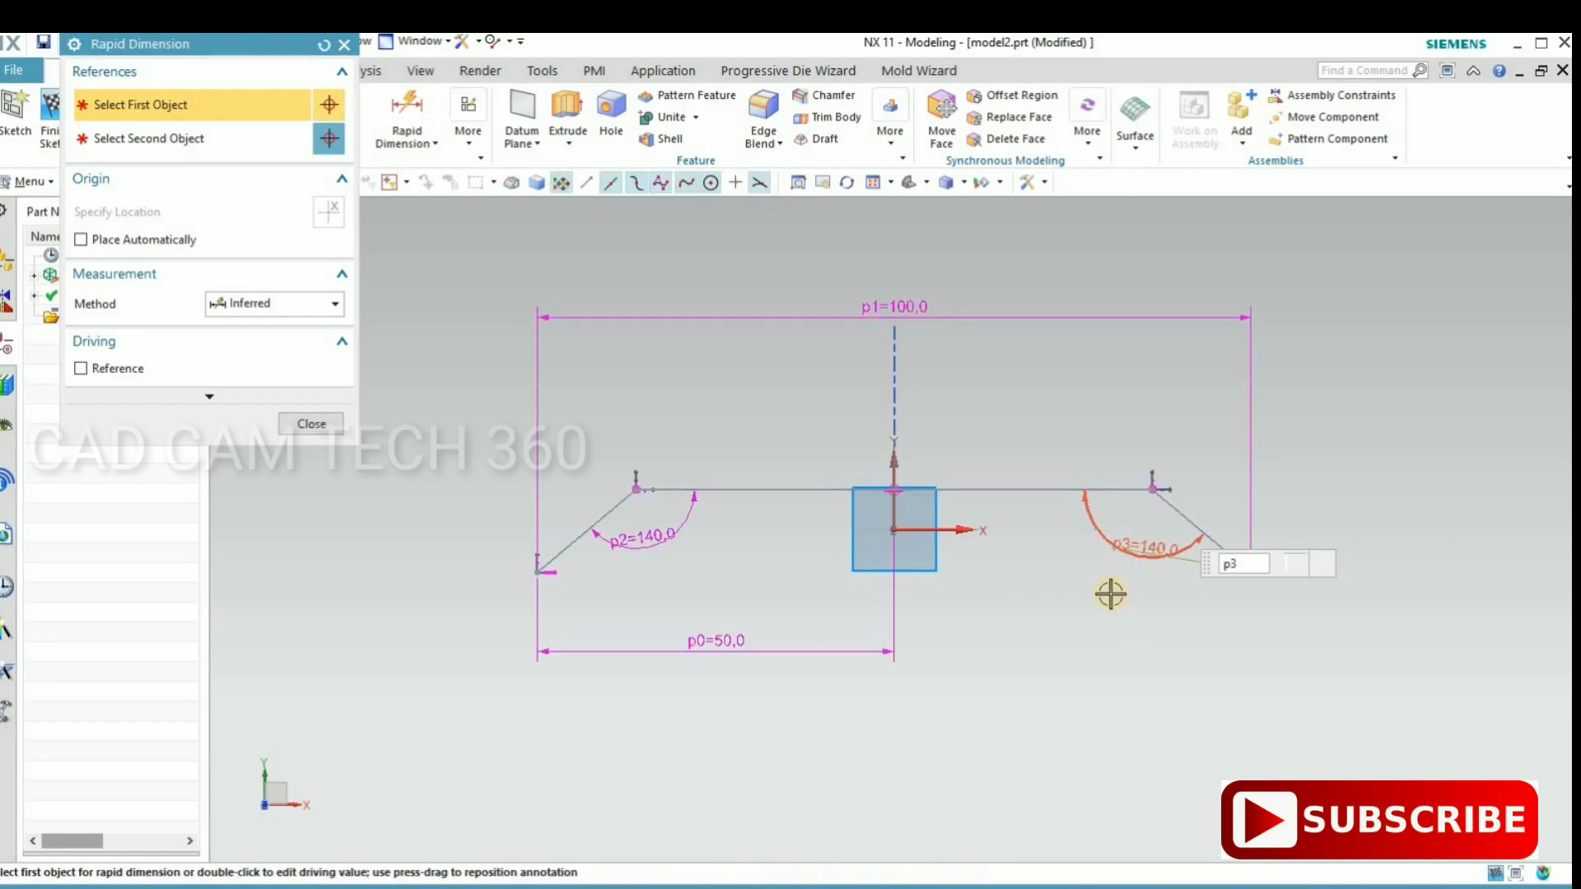
- Undo the conflicting 140 value, leaving the right angle at 140.1
key("Escape")
key("Escape")
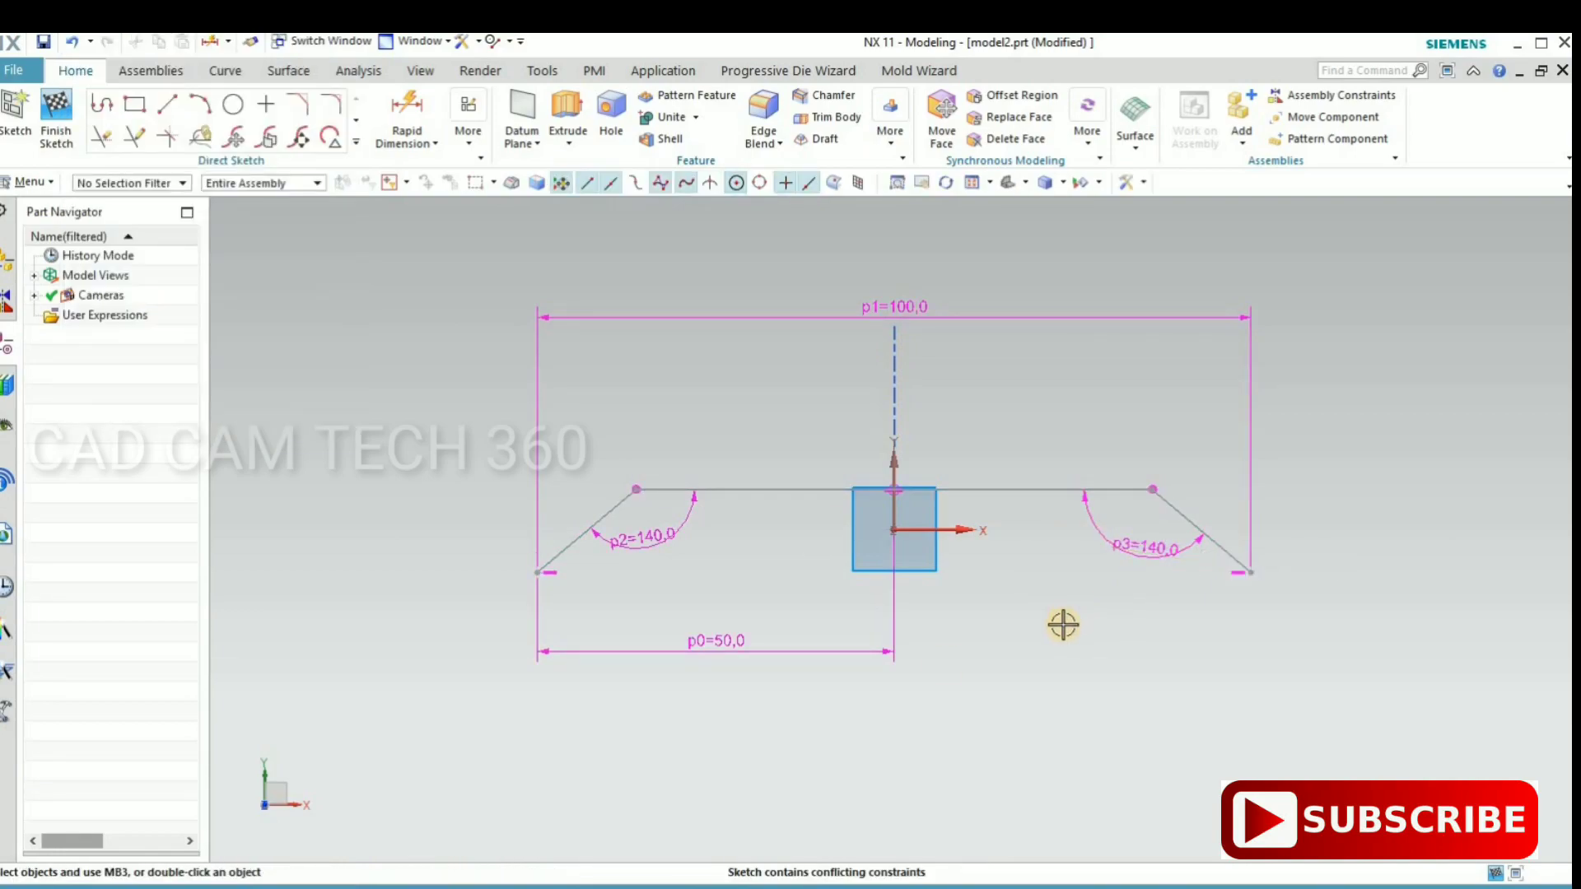
key("ctrl+z")
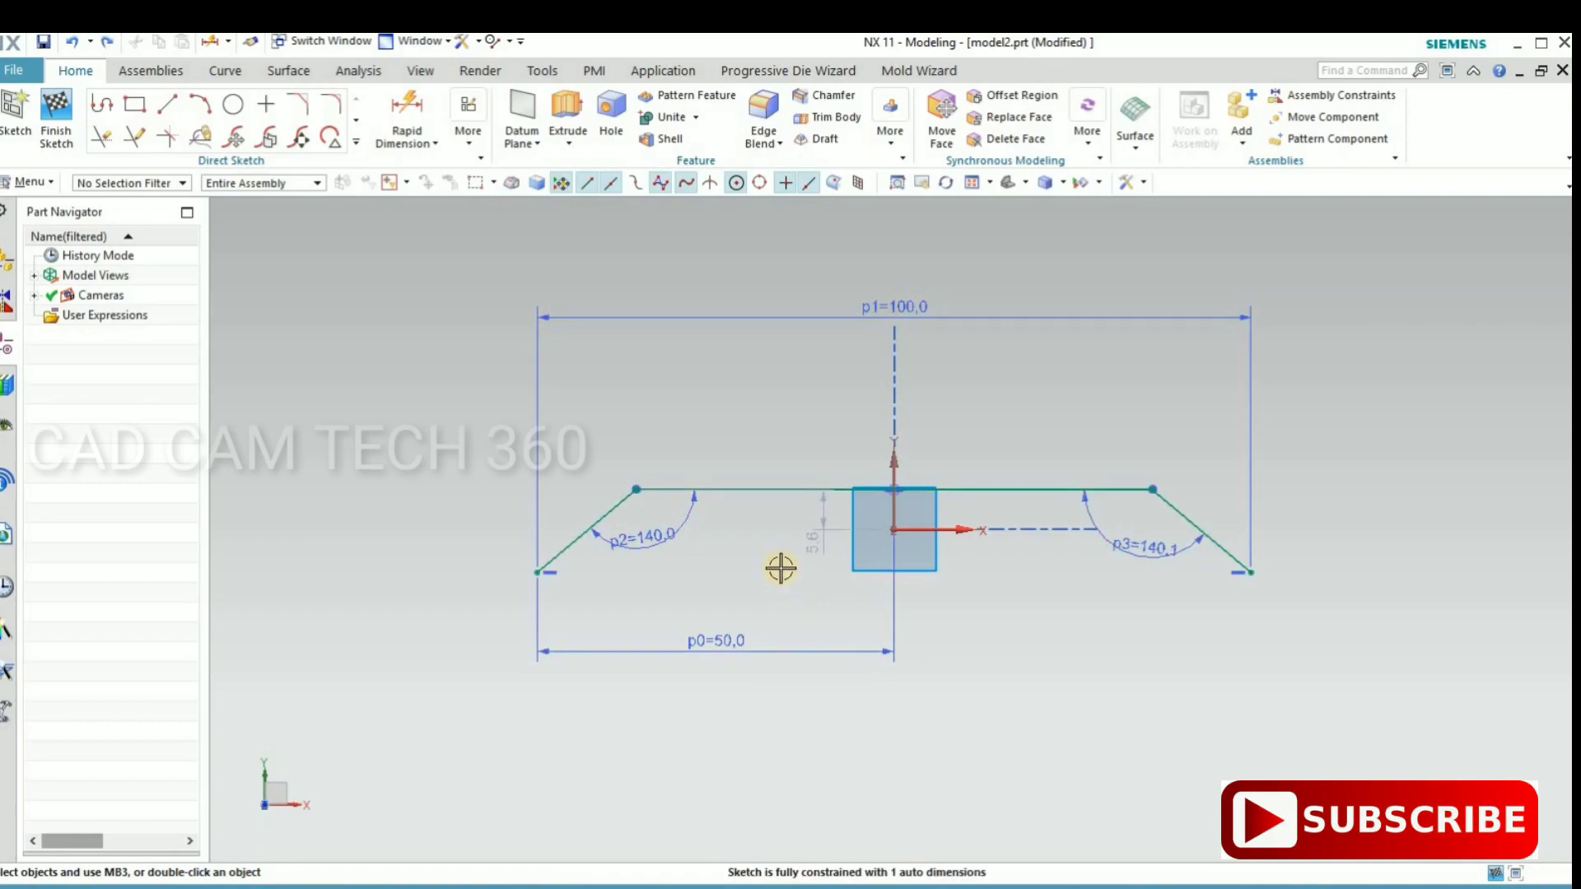
scroll(788, 576, "up", 2)
scroll(787, 576, "down", 2)
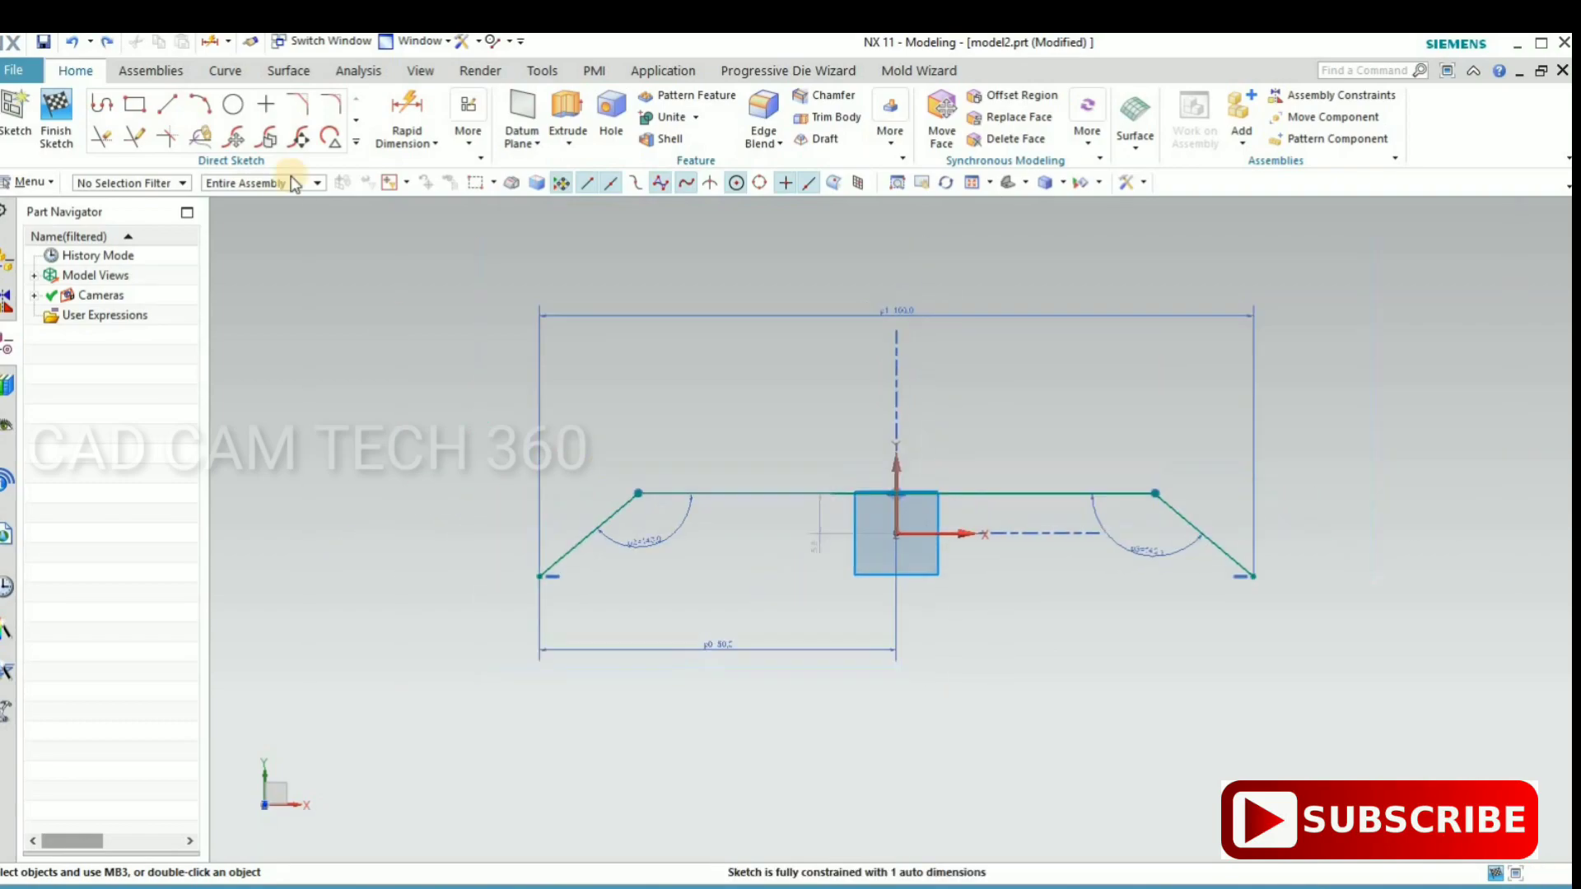
- Round the left top corner with a radius 20 fillet
left_click(333, 103)
scroll(594, 522, "up", 4)
scroll(755, 456, "down", 1)
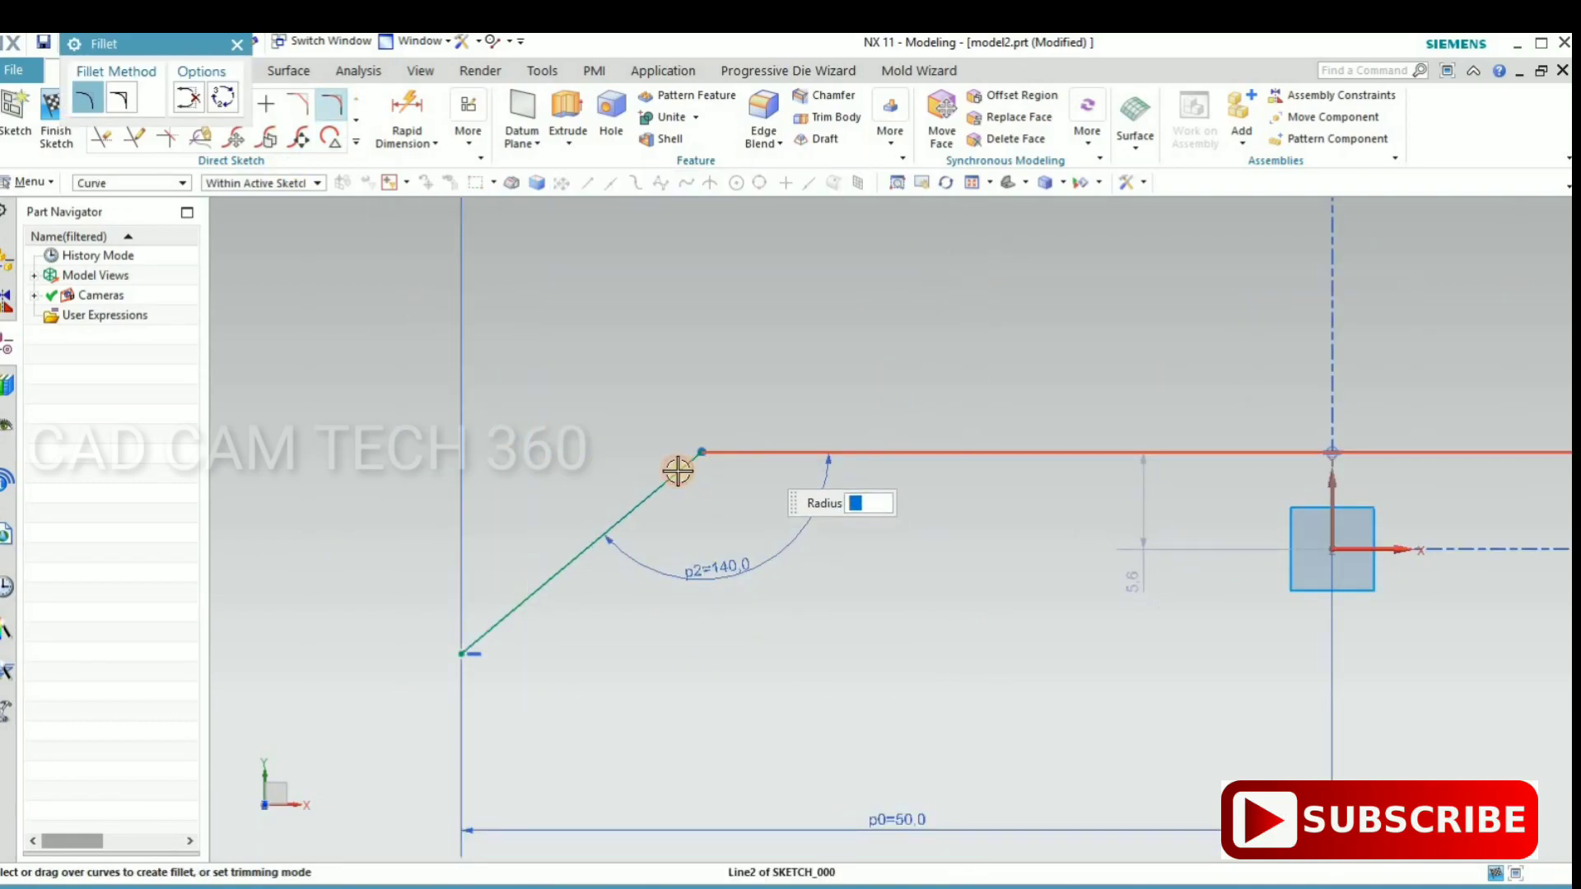
left_click(687, 468)
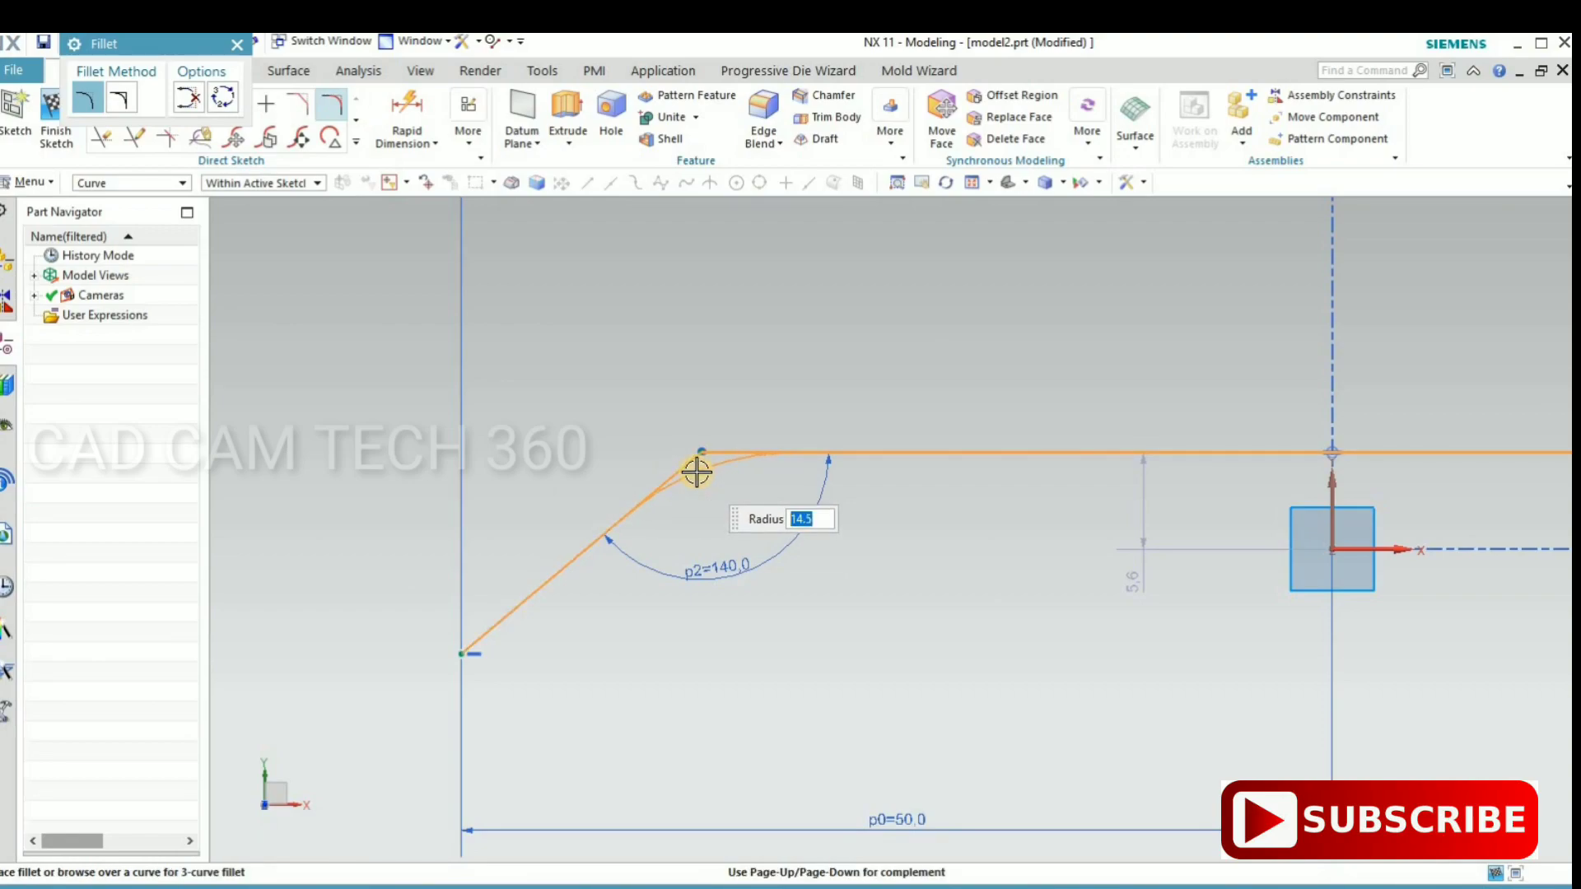
left_click(698, 472)
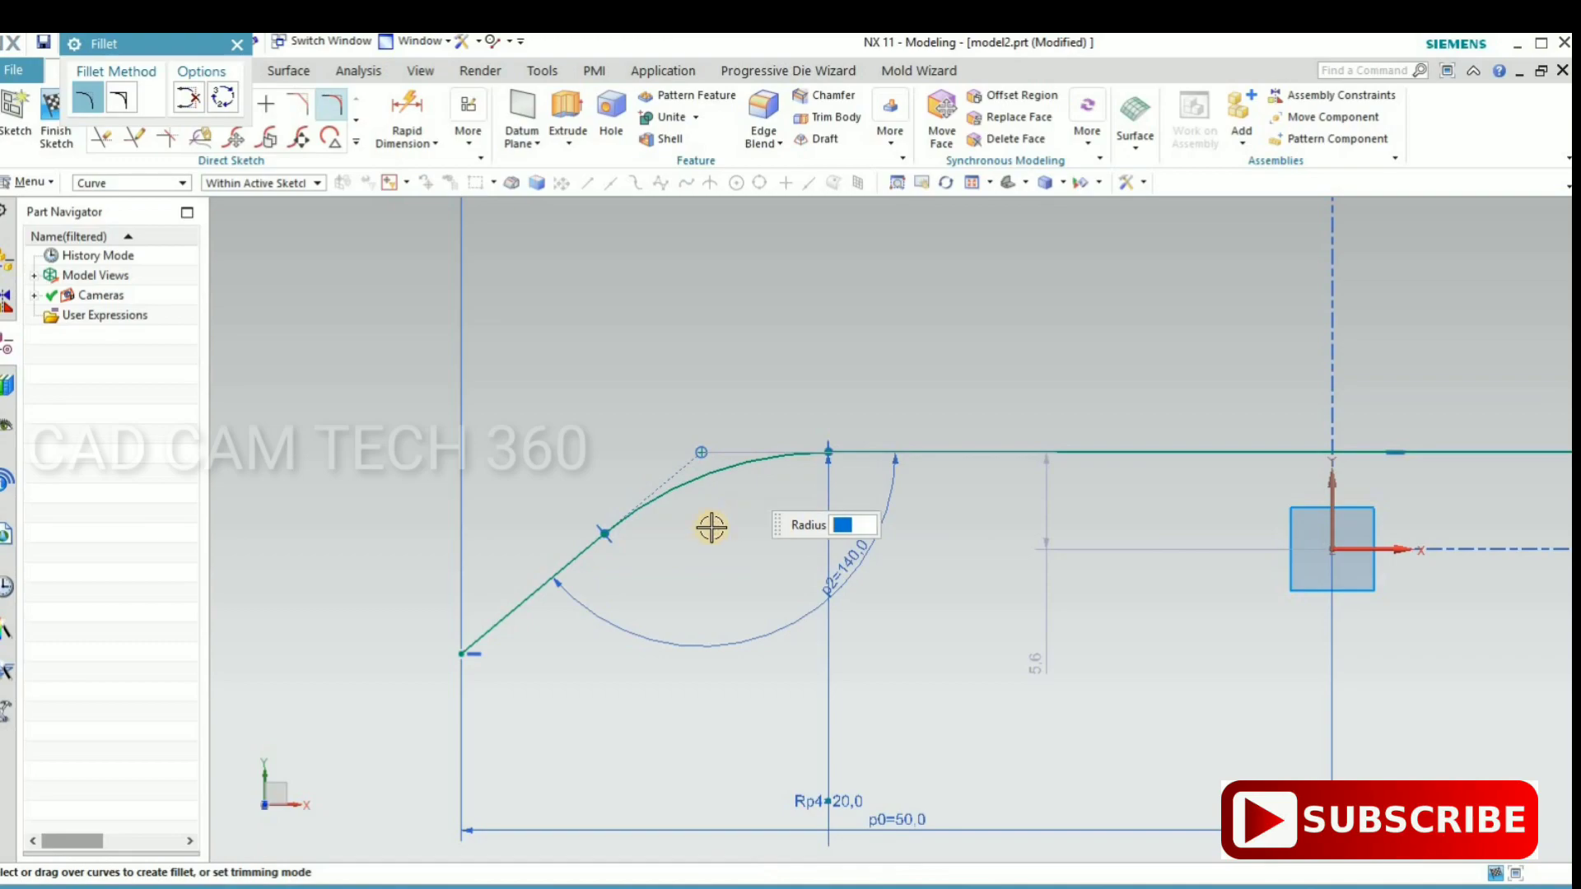
- Round the right top corner with a radius 20 fillet
scroll(423, 512, "down", 3)
scroll(1220, 434, "up", 3)
left_click(1220, 434)
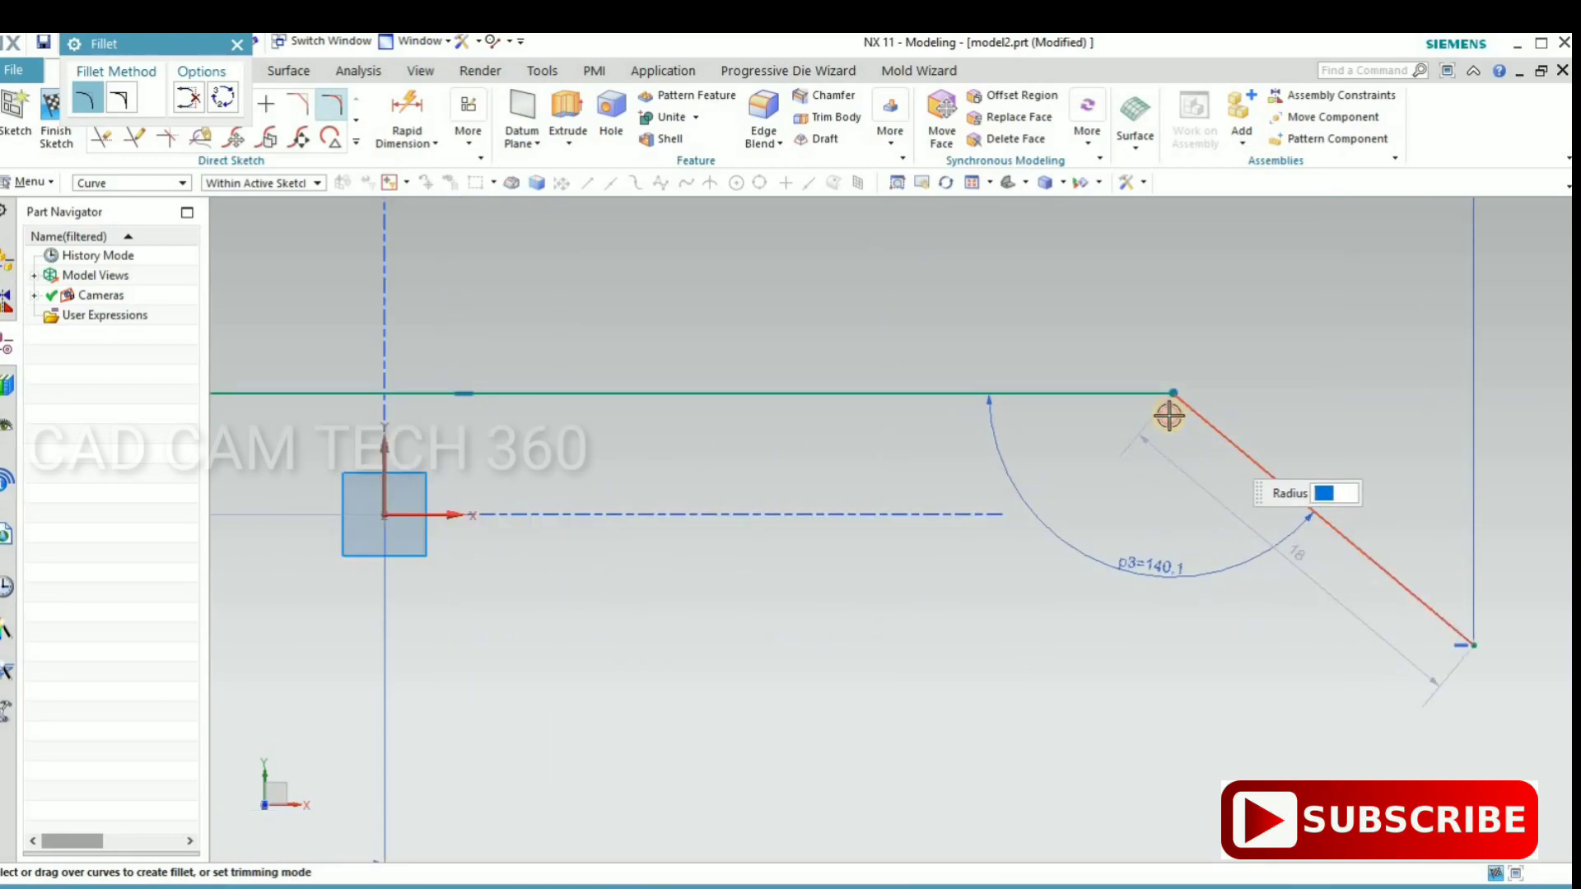
left_click(1144, 397)
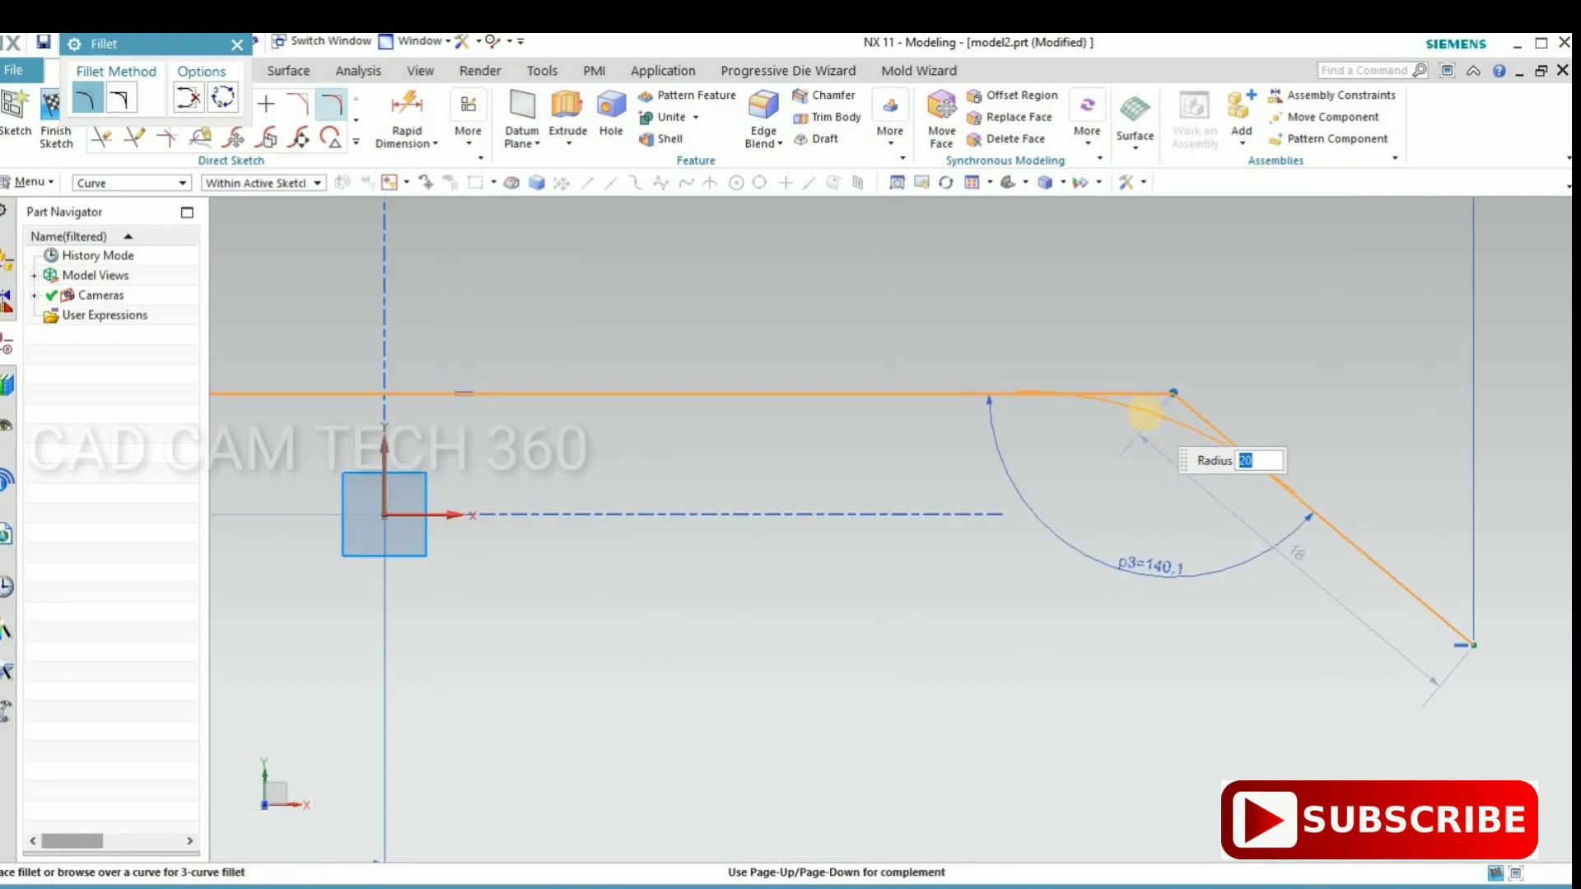
left_click(1144, 413)
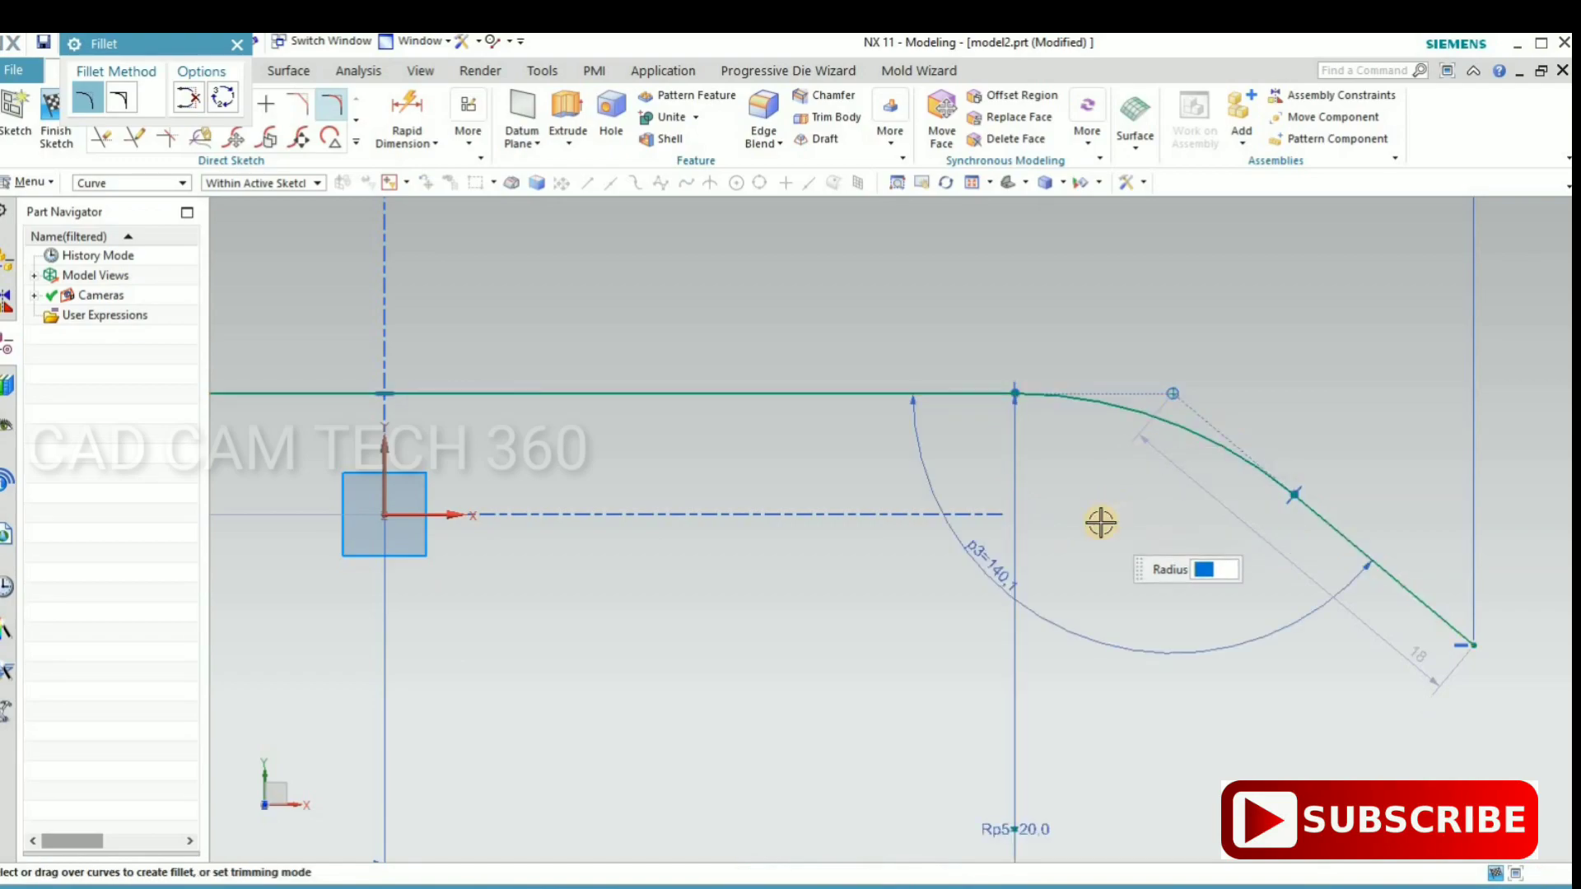
key("Escape")
scroll(1126, 496, "down", 2)
scroll(1126, 497, "down", 2)
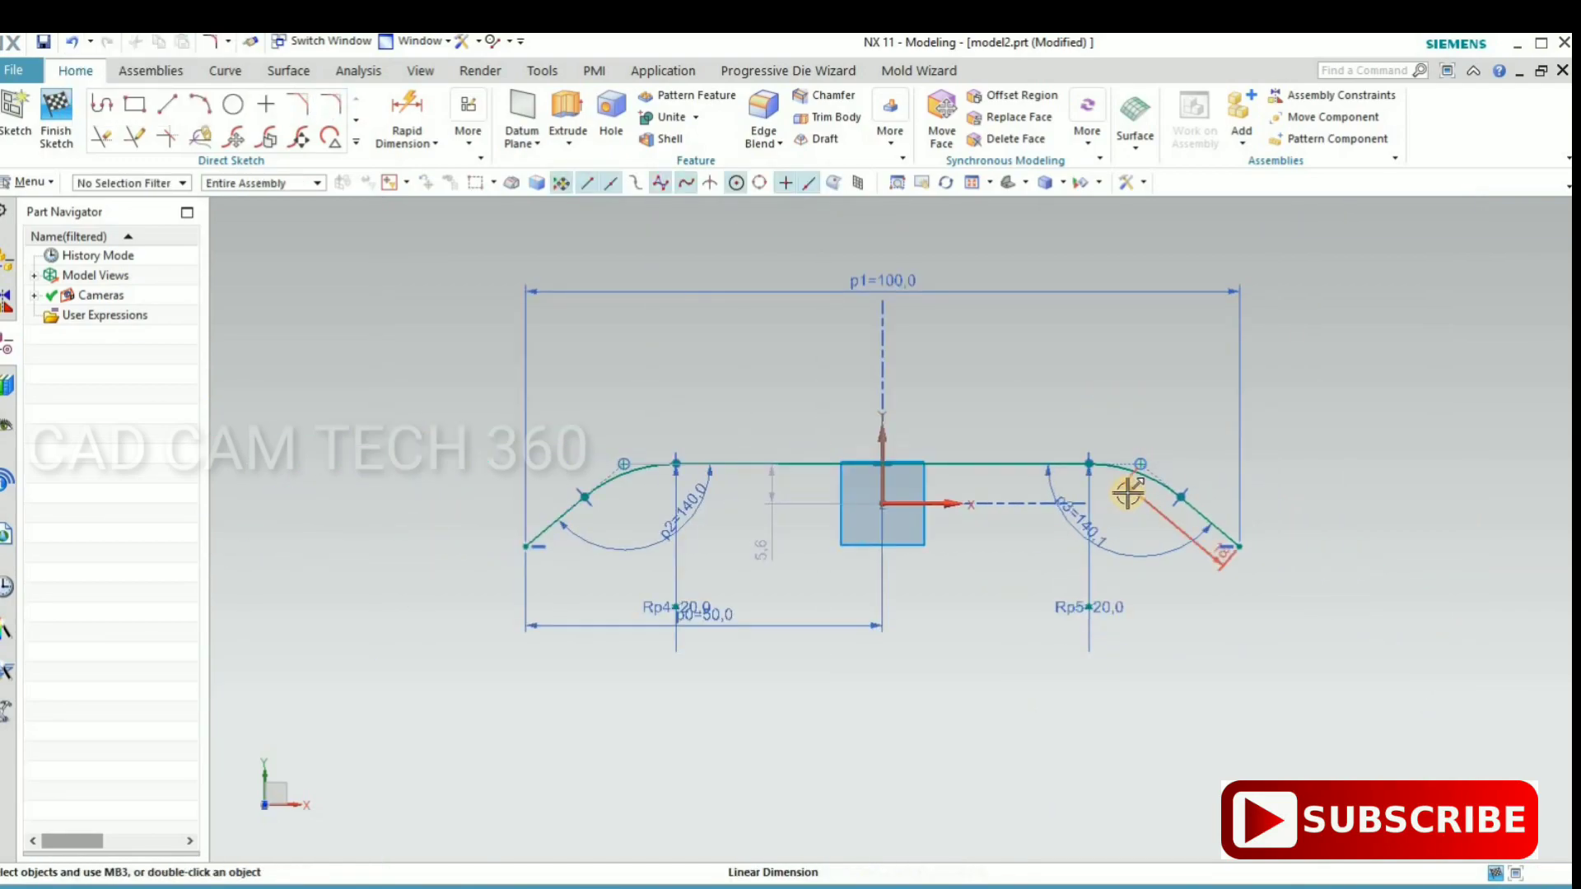
- Finish the sketch and orbit into a 3D view
key("ctrl+q")
scroll(674, 582, "down", 2)
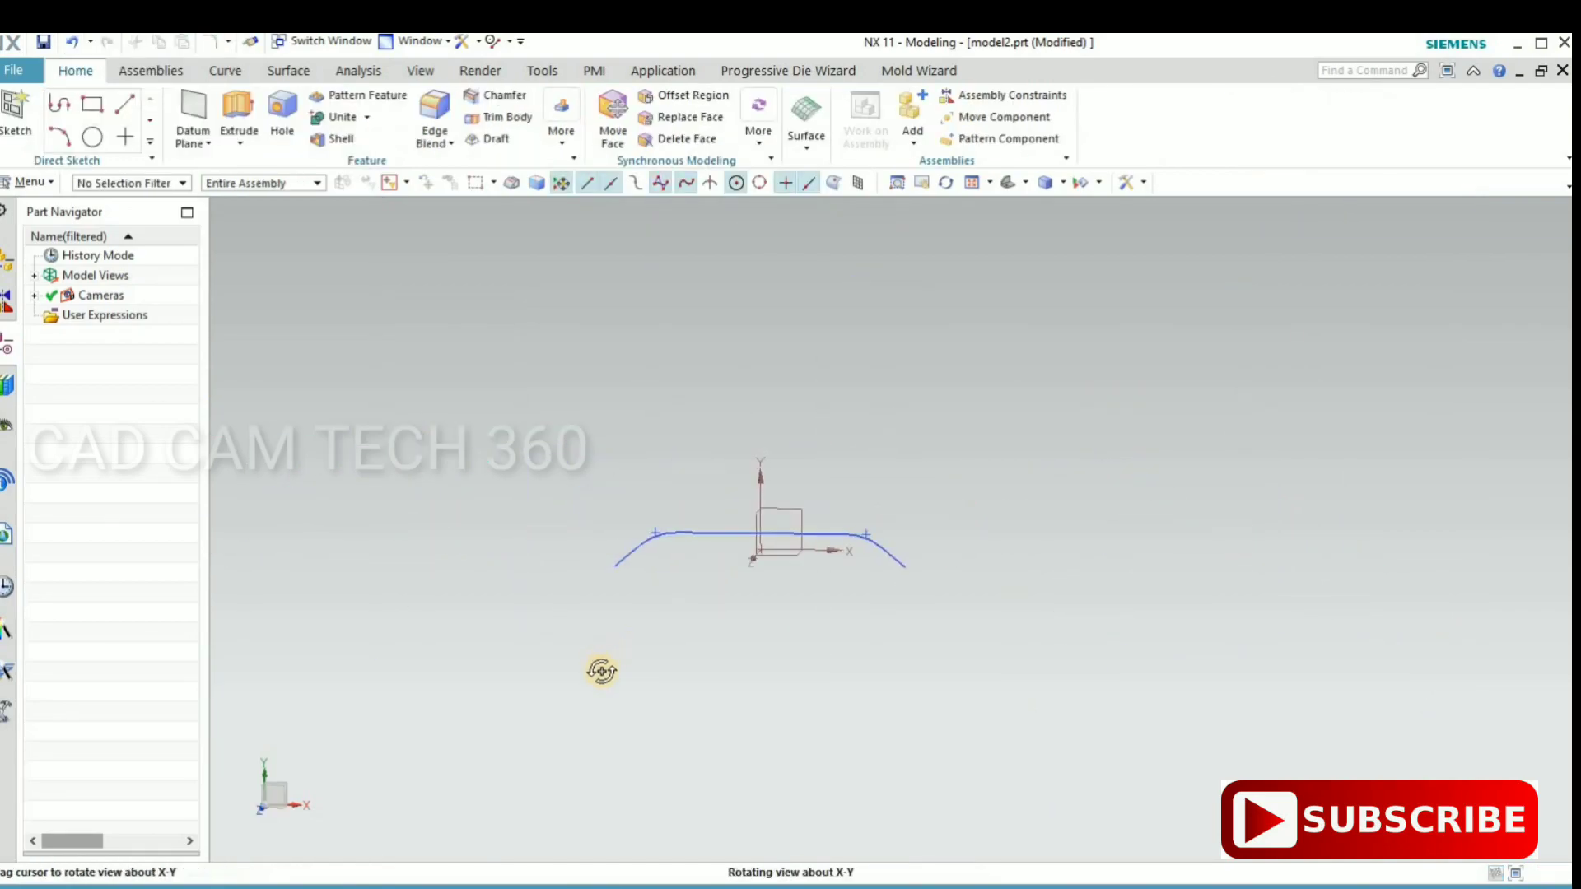
middle_click_drag(642, 635, 703, 547)
scroll(704, 548, "up", 2)
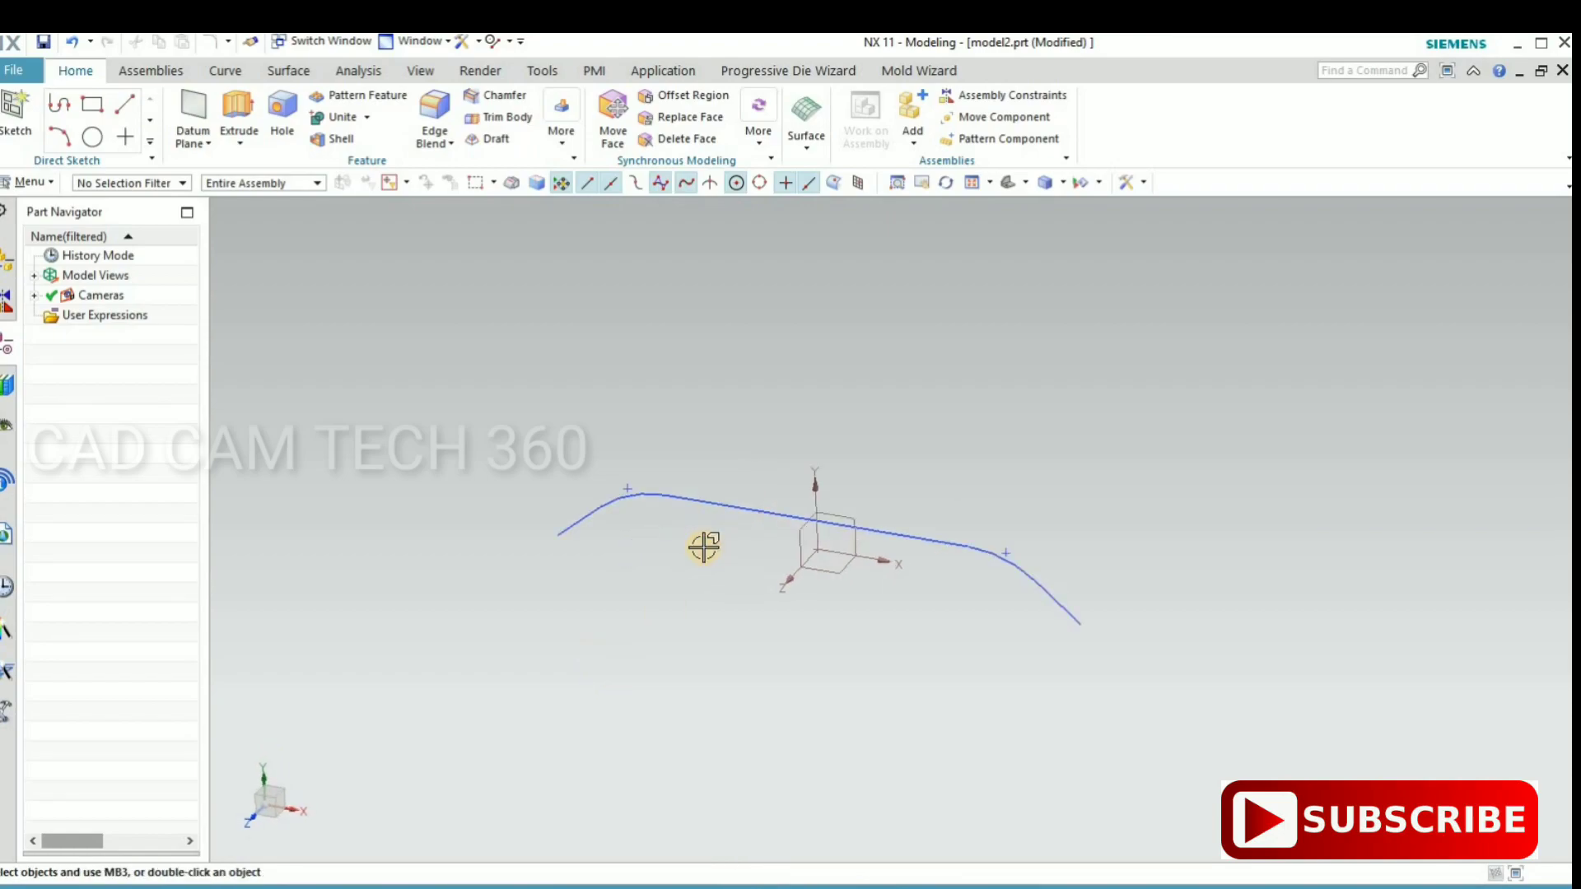
- Extrude the channel curve 13 mm along reversed ZC into a sheet
key("x")
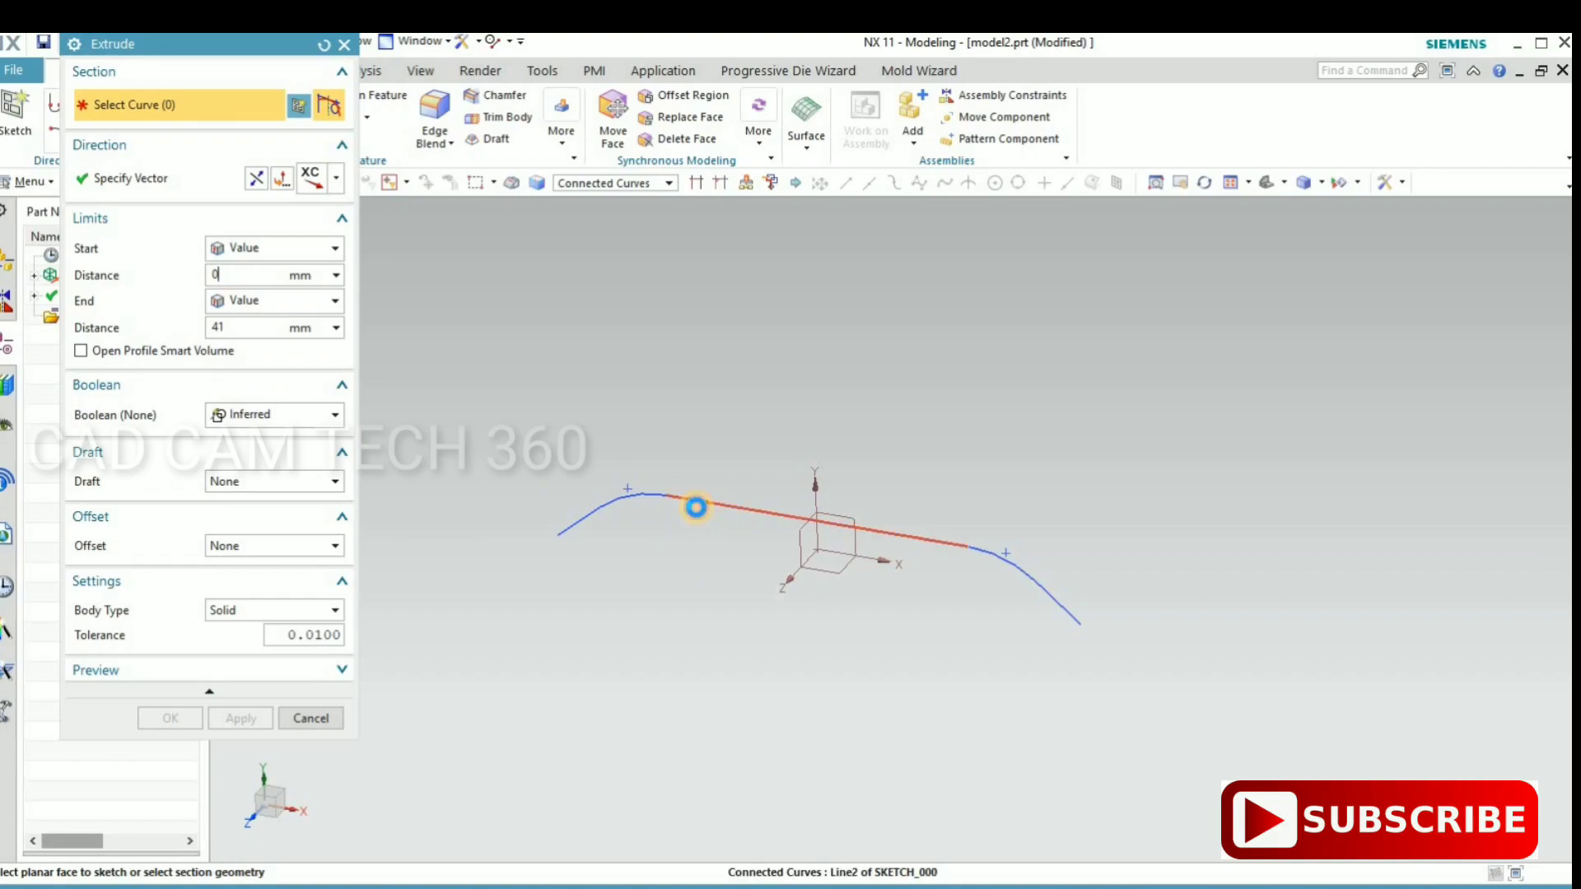
left_click(693, 509)
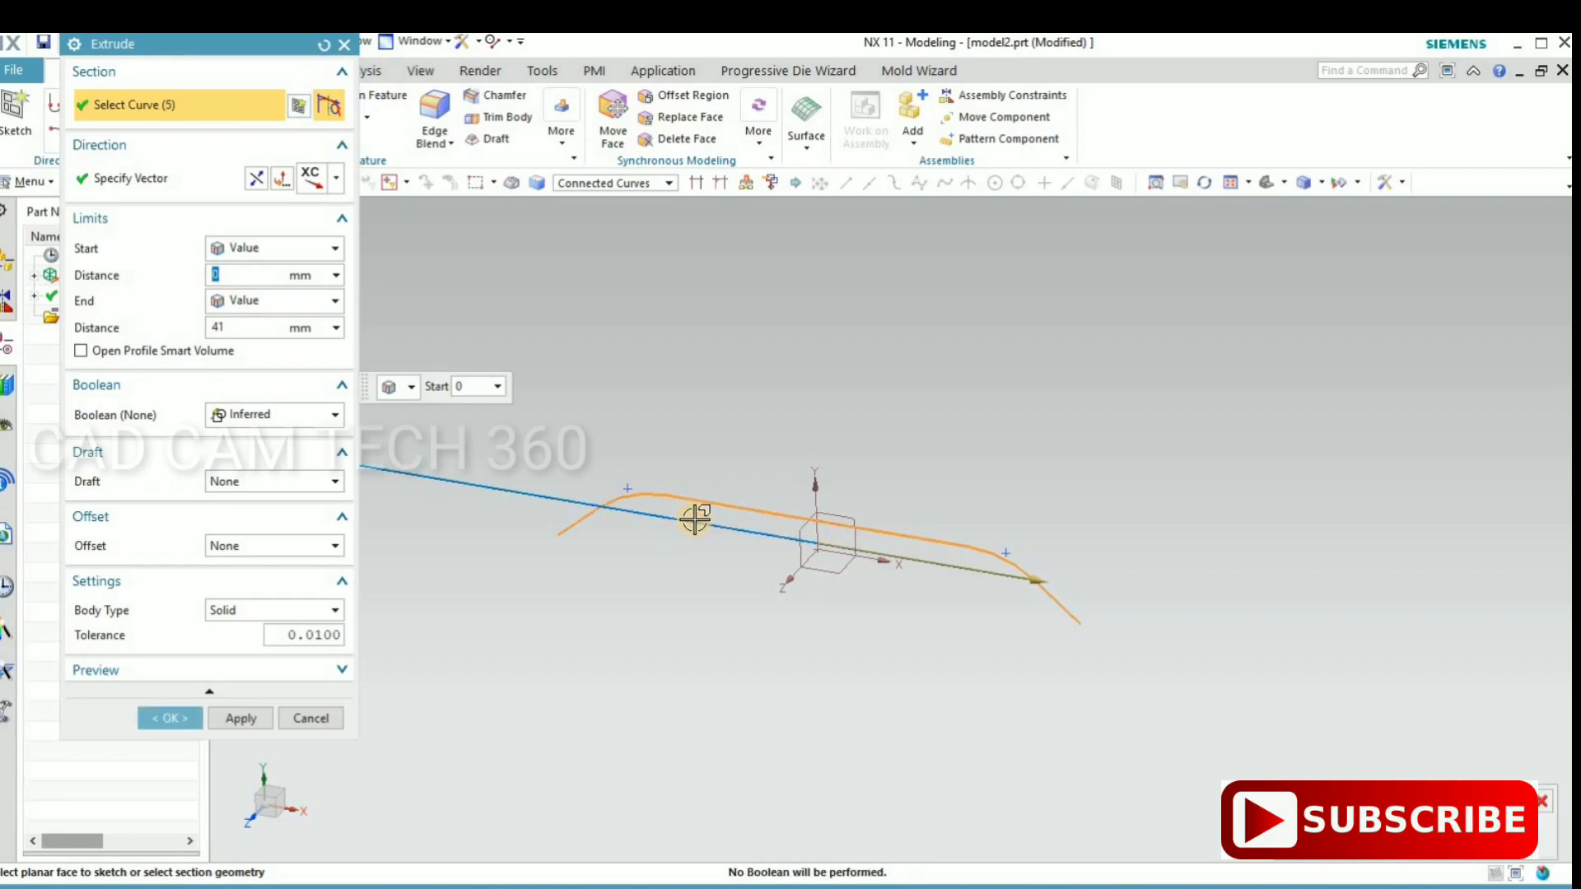
left_click(341, 183)
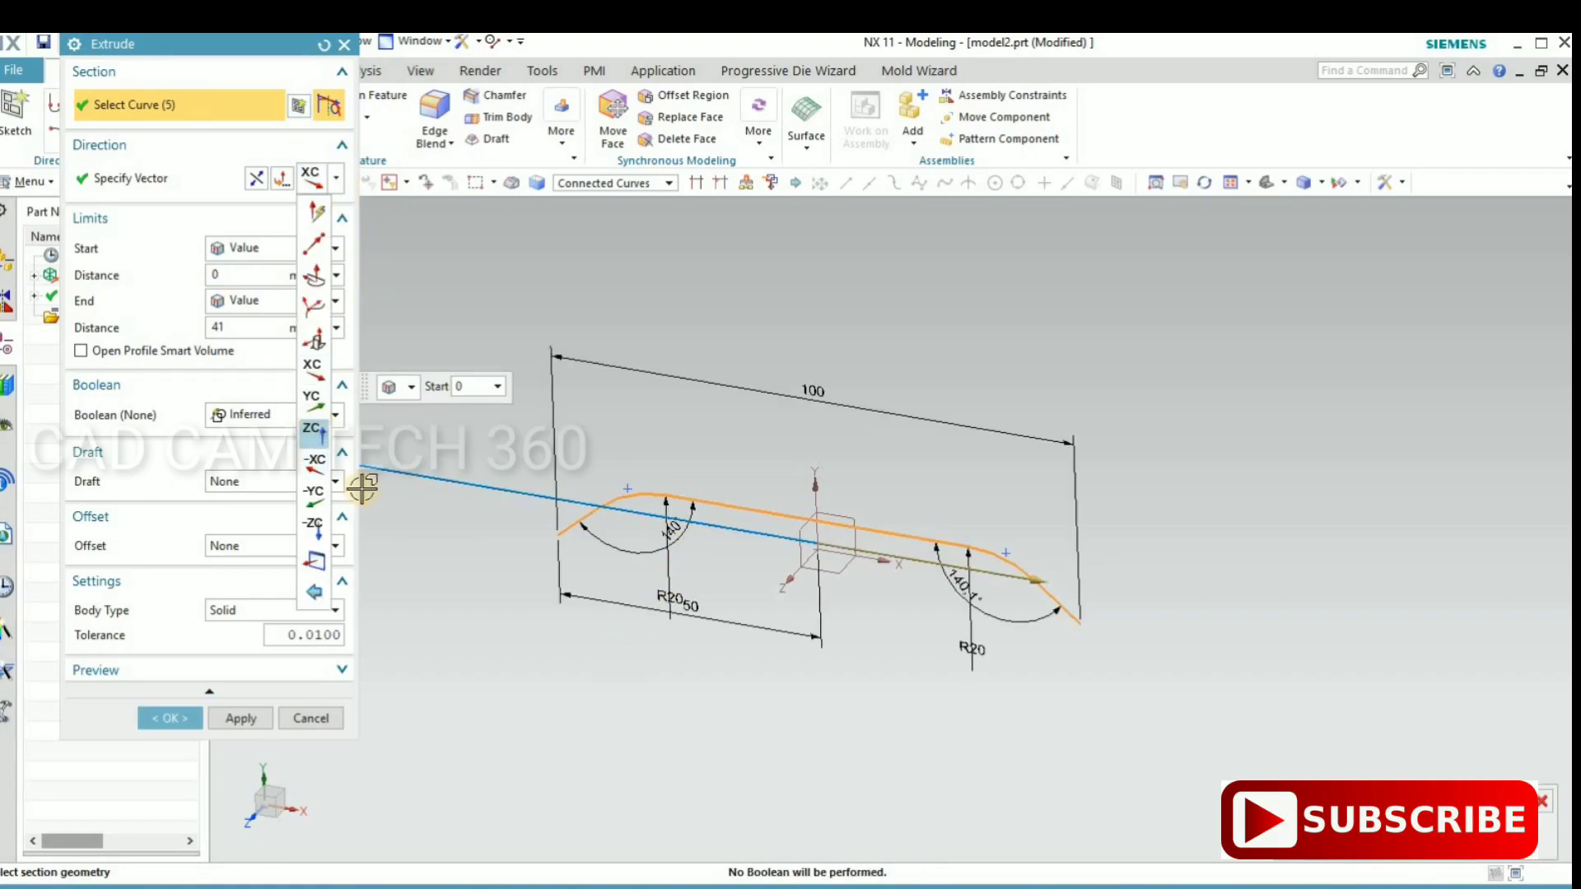
left_click(312, 430)
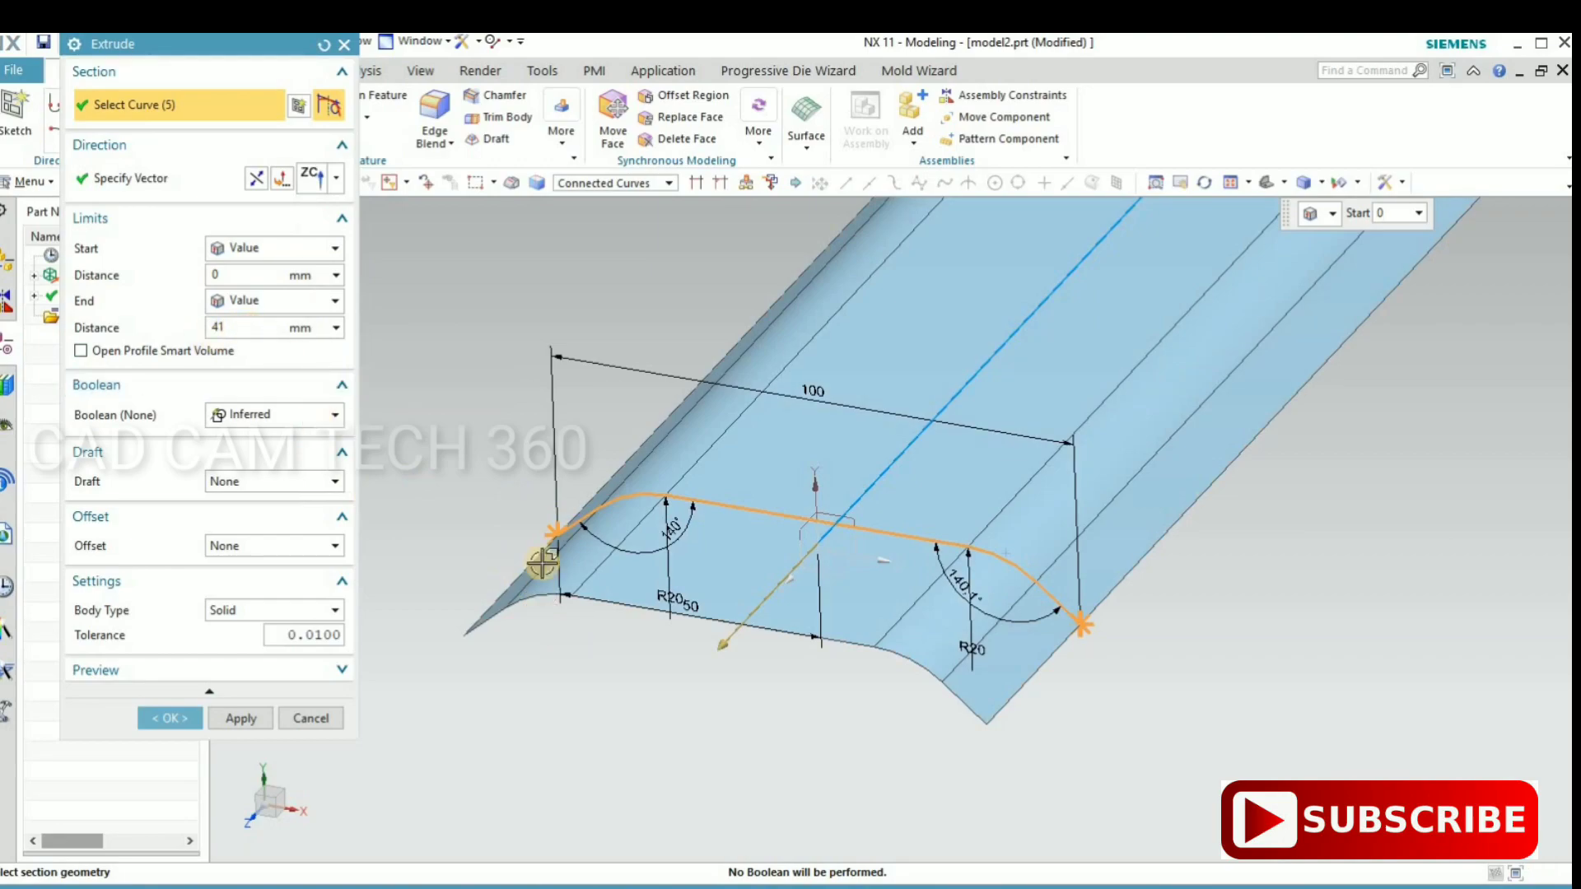
double_click(722, 632)
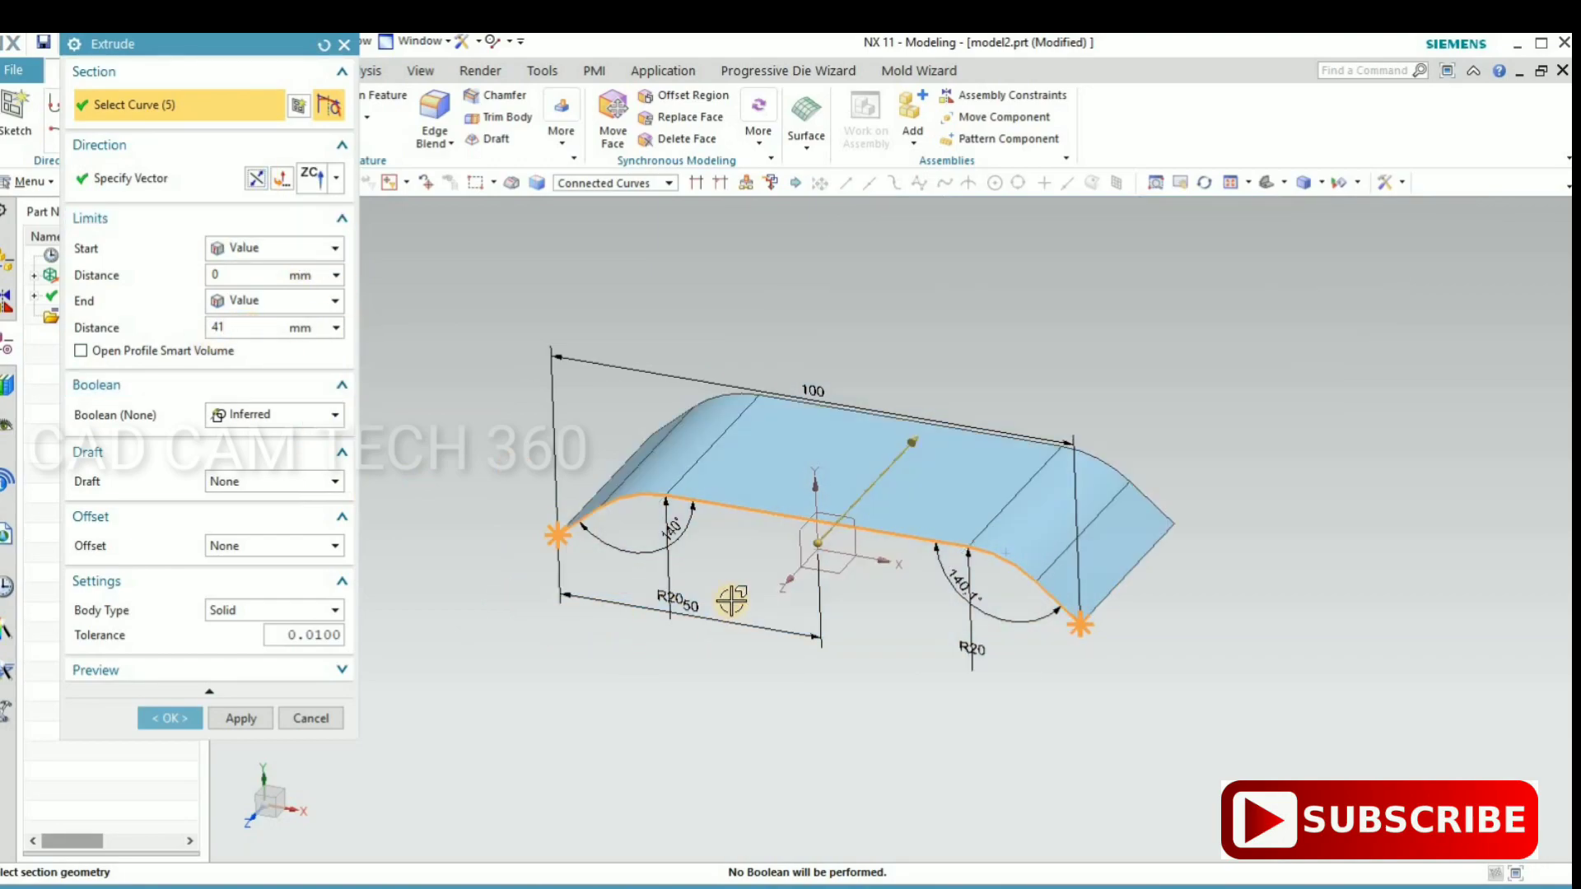
middle_click_drag(791, 674, 854, 348)
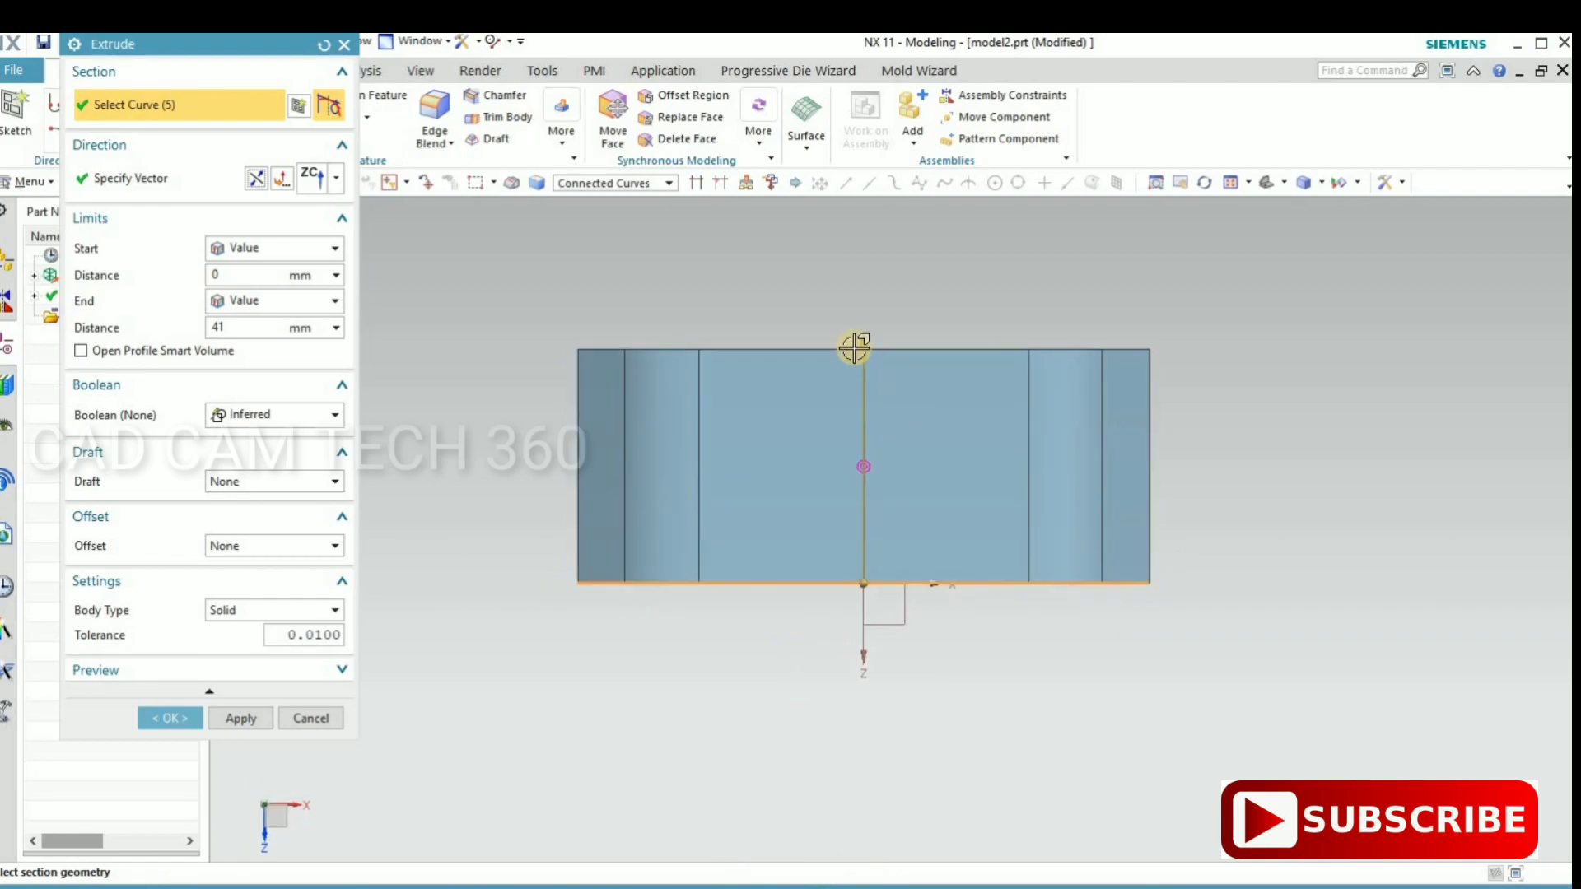
left_click_drag(858, 345, 885, 502)
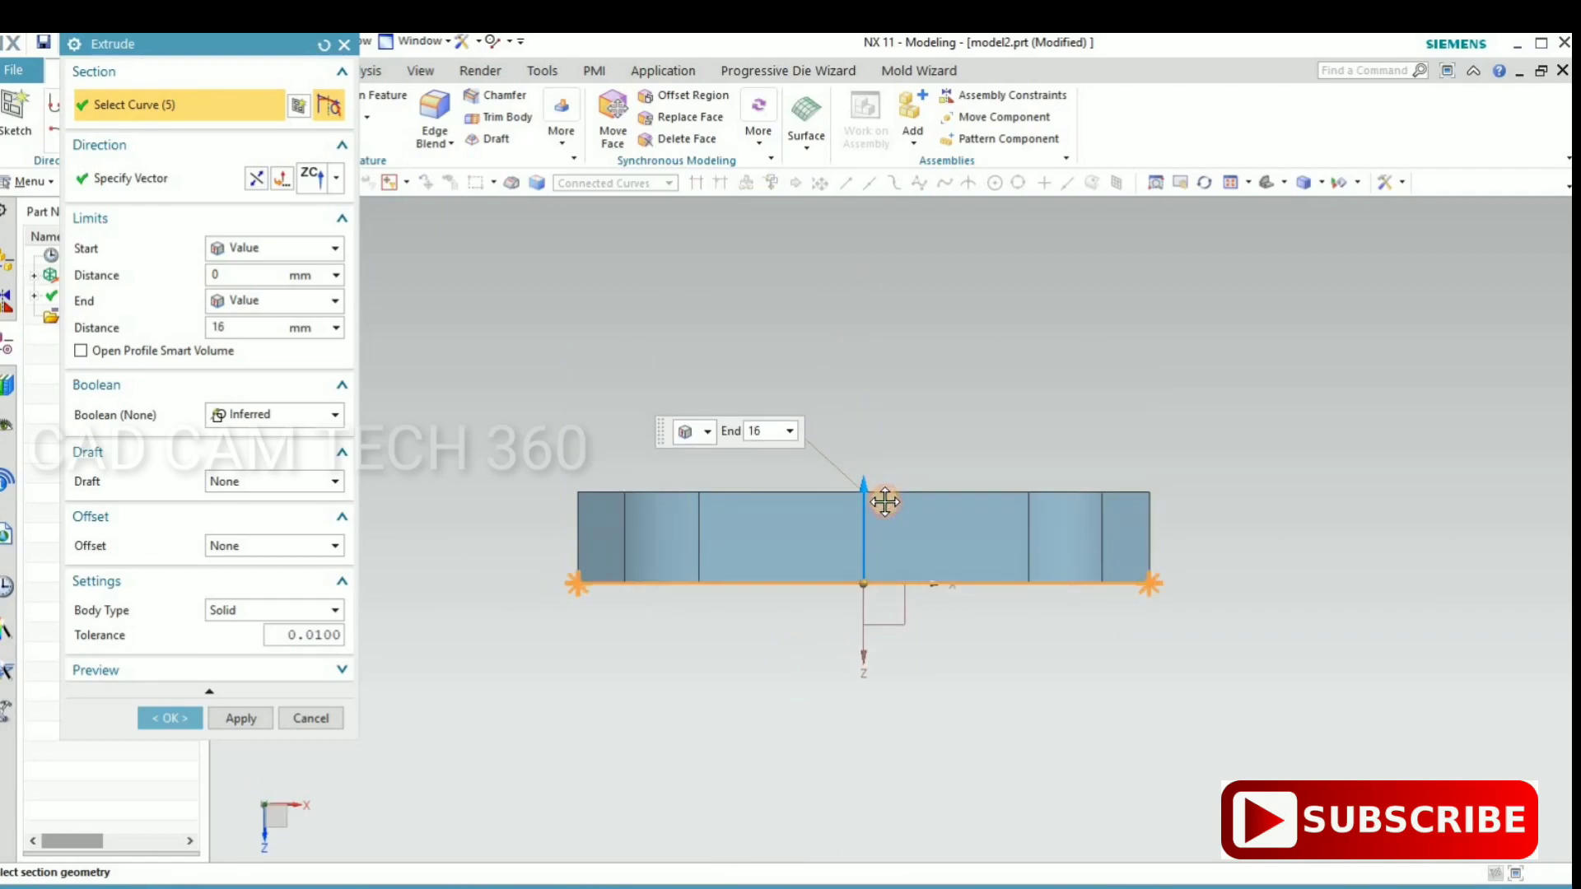
left_click_drag(884, 504, 882, 505)
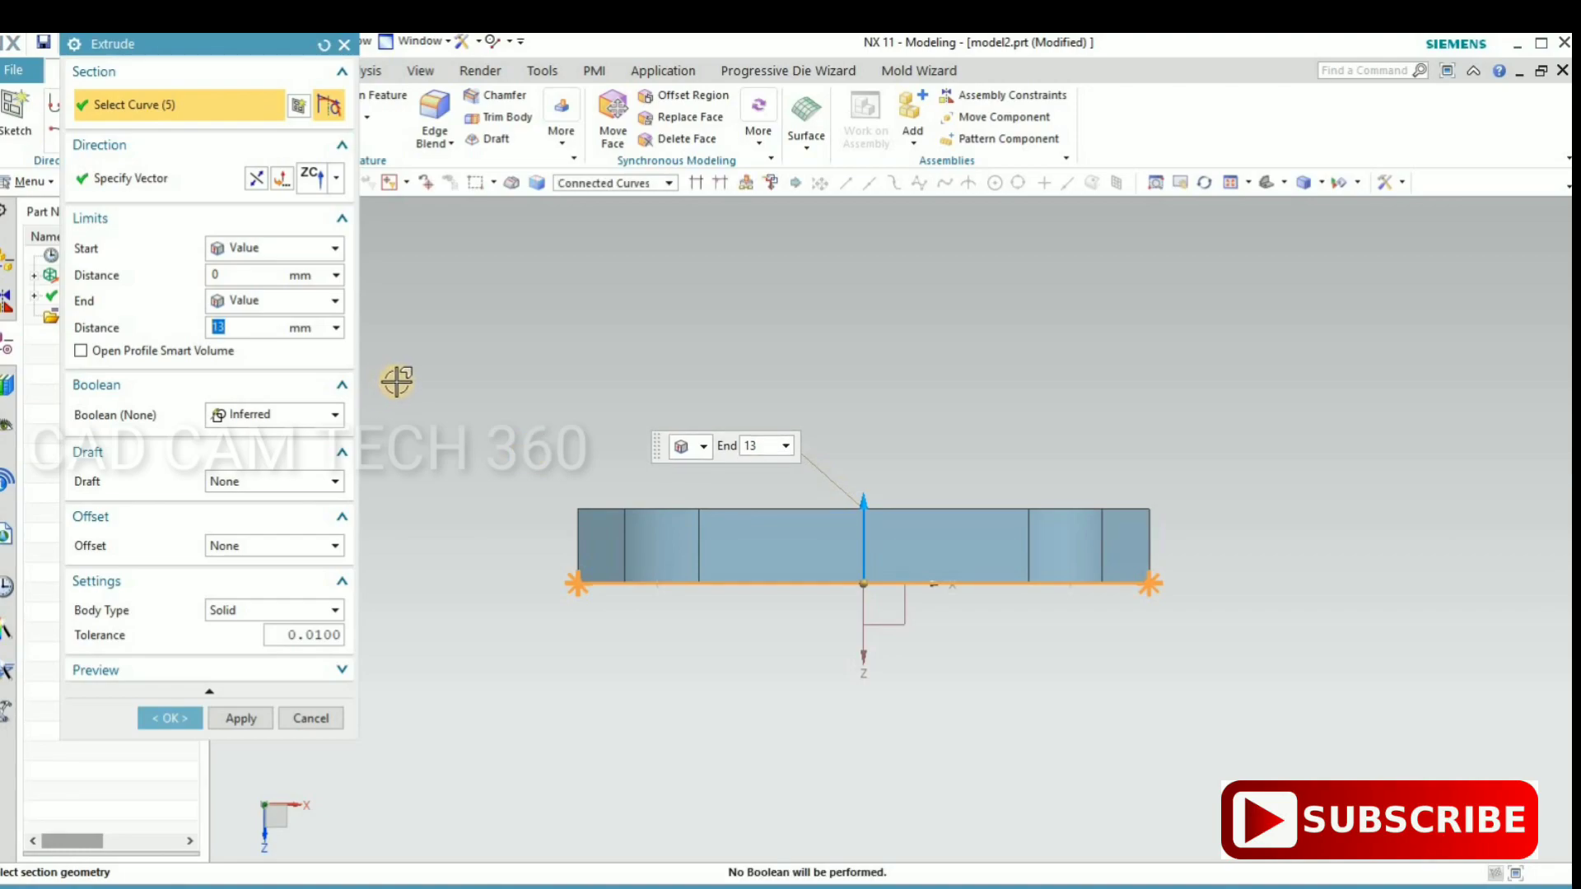
left_click(156, 720)
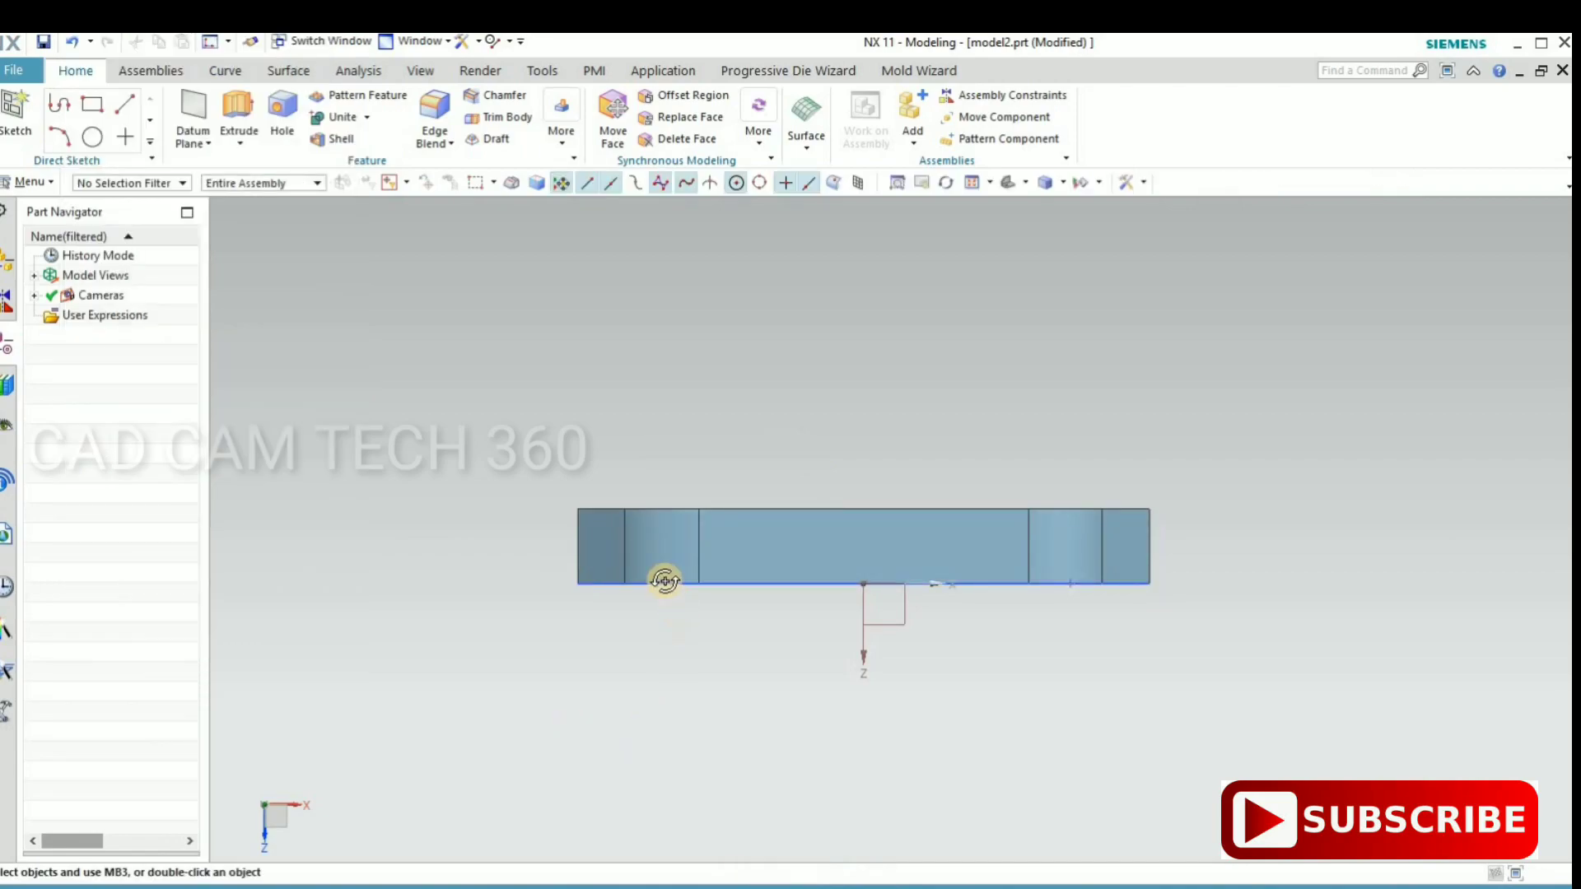
- Orbit around the new sheet, then snap to the X-Y view
mouse_move(663, 578)
middle_mouse_down()
mouse_move(715, 481)
mouse_move(699, 522)
mouse_move(700, 392)
mouse_move(657, 565)
mouse_move(667, 619)
mouse_move(639, 635)
mouse_move(650, 607)
middle_mouse_up()
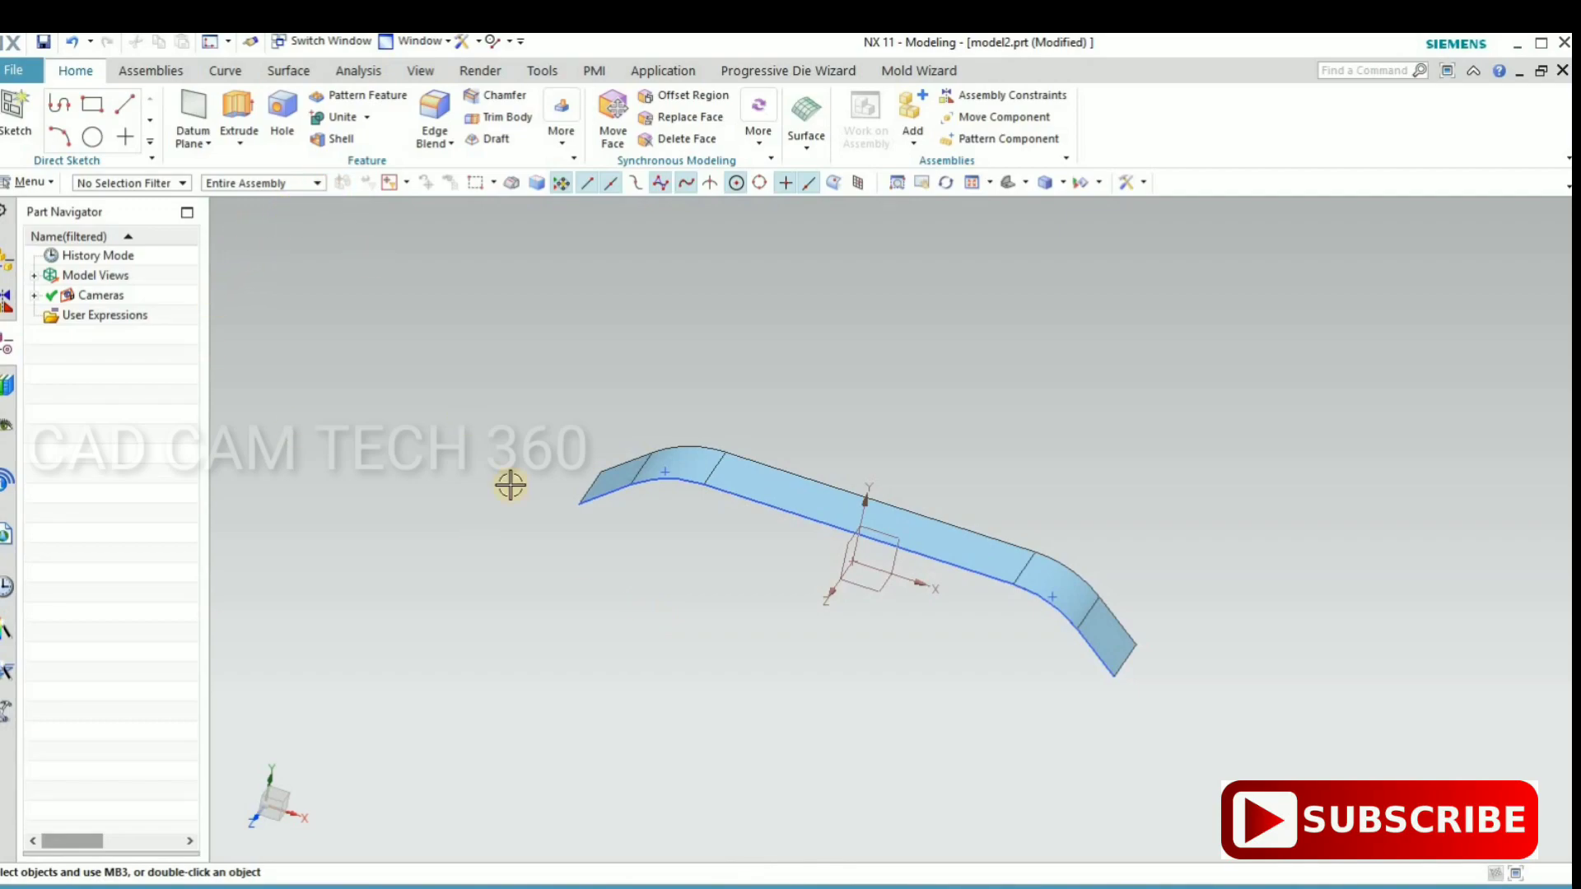
mouse_move(713, 559)
middle_mouse_down()
mouse_move(706, 520)
mouse_move(724, 522)
middle_mouse_up()
key("F8")
- Copy the bent sheet 10 mm along YC using Move Object with Copy Original
left_click(716, 525)
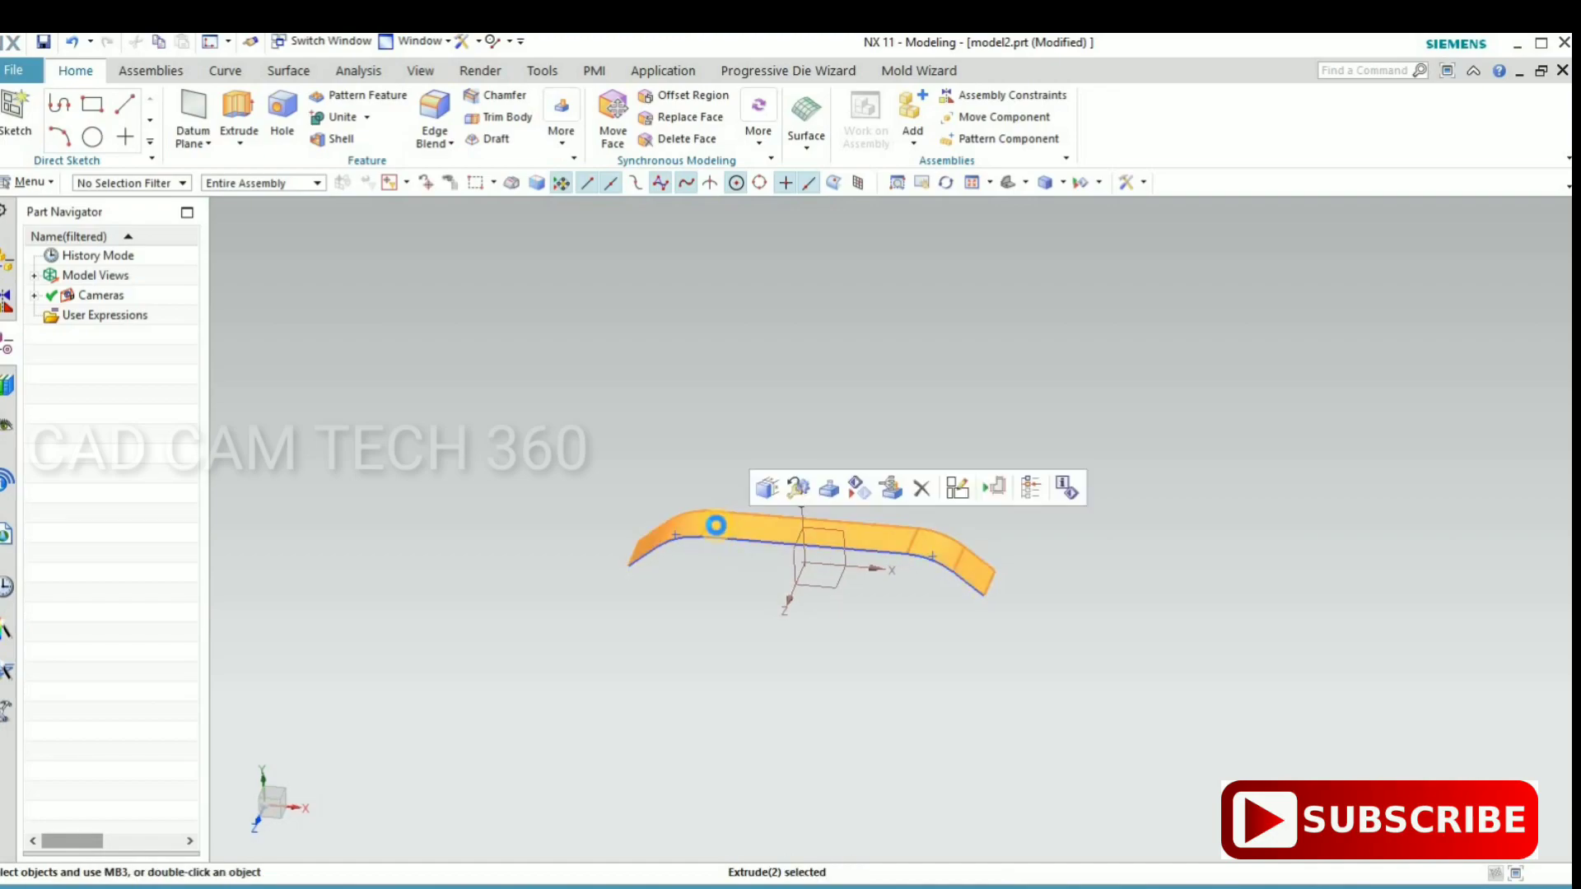
key("ctrl+t")
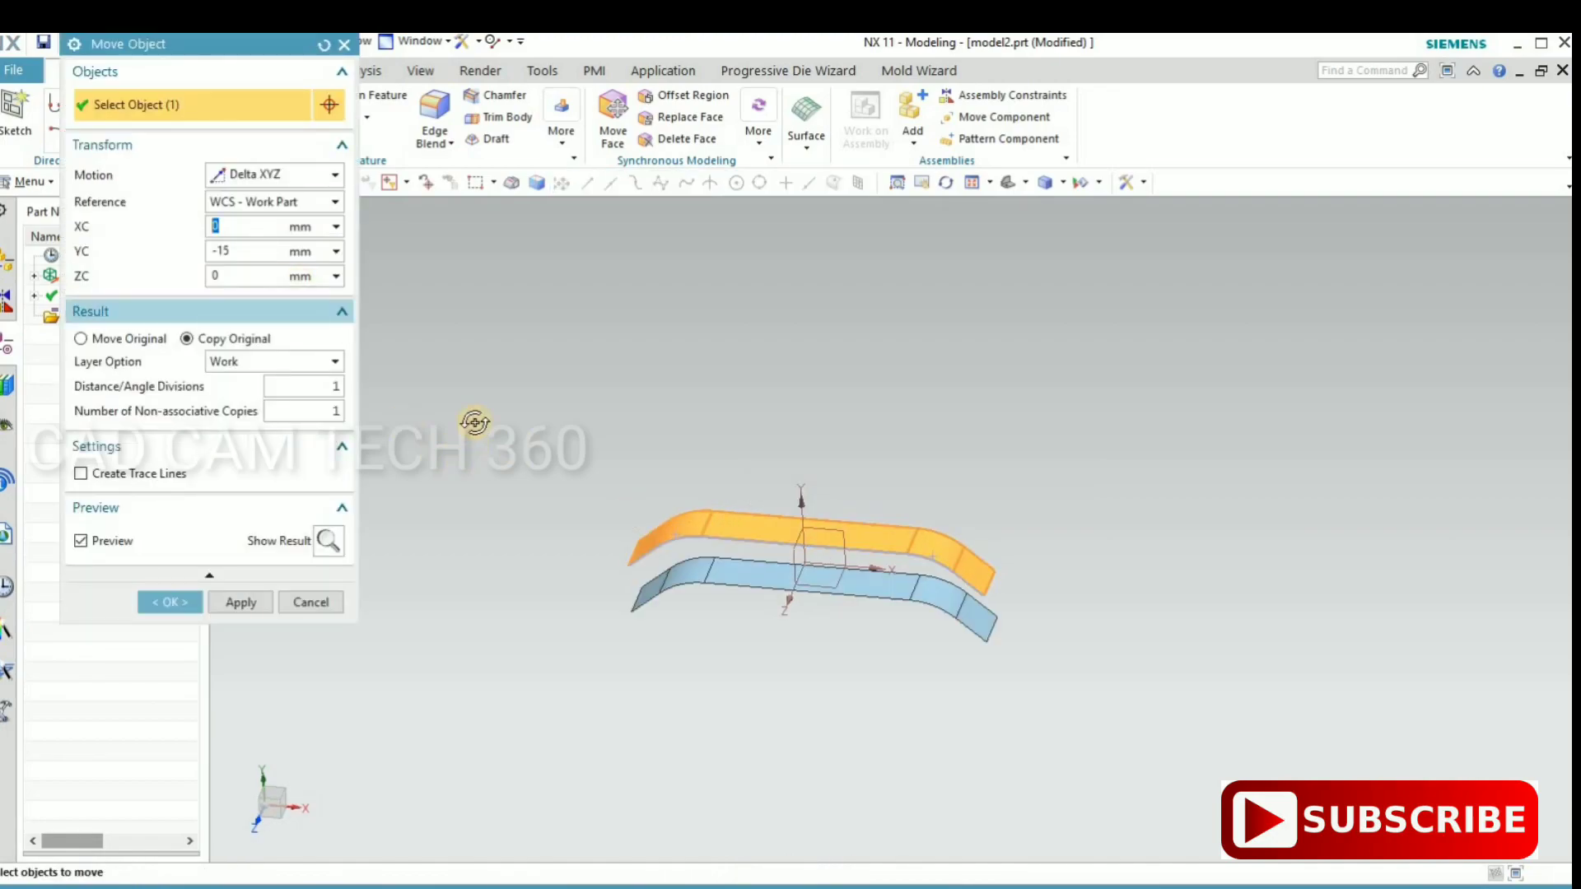
middle_click_drag(476, 423, 476, 406)
key("F8")
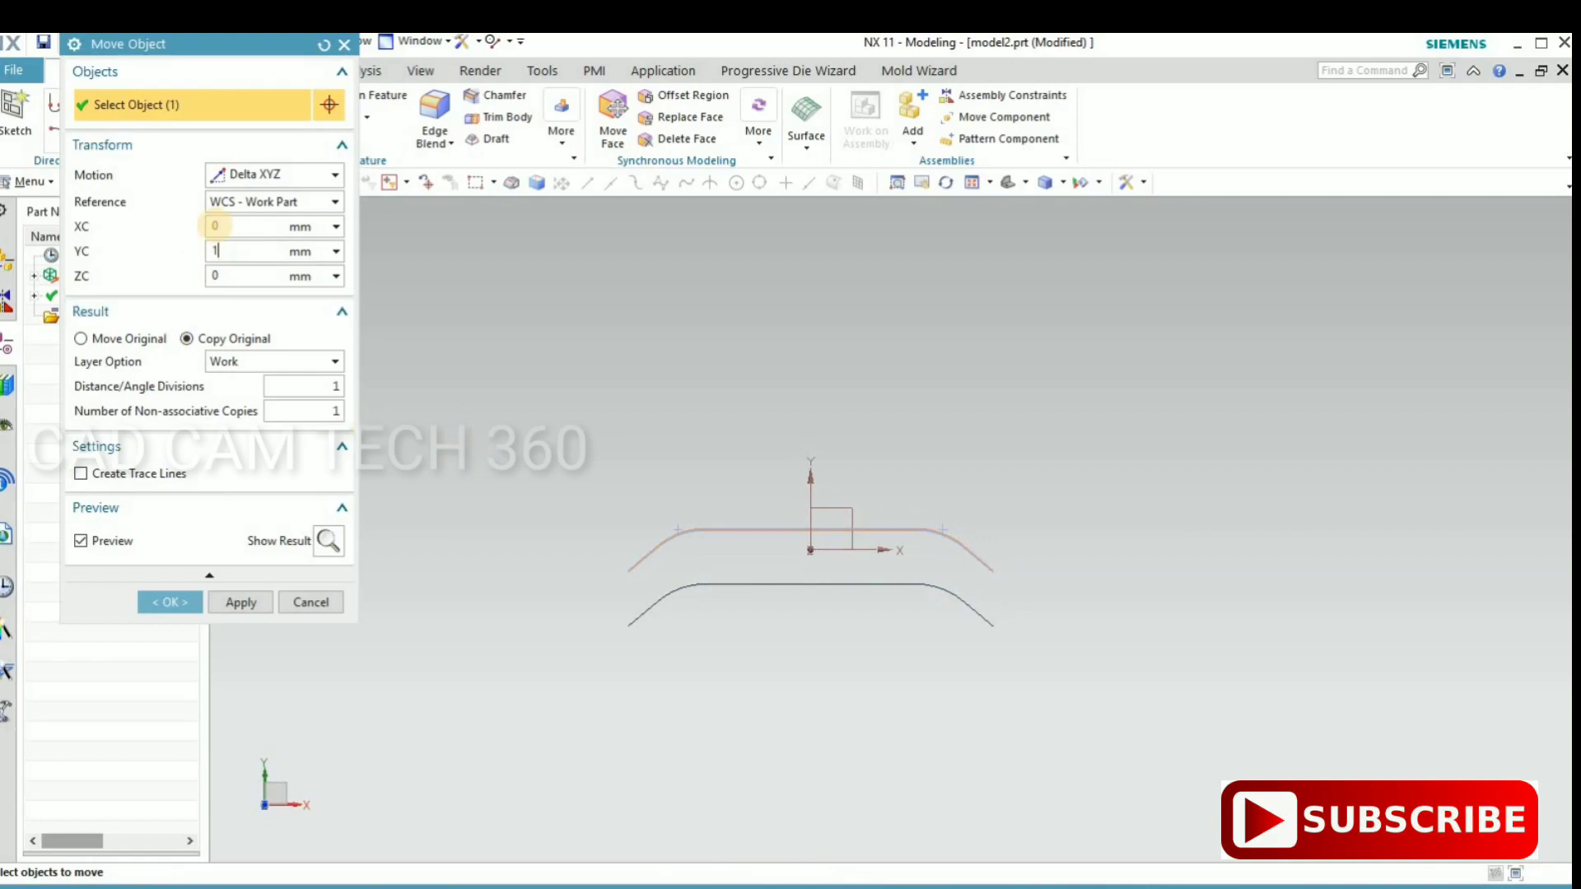
left_click(241, 276)
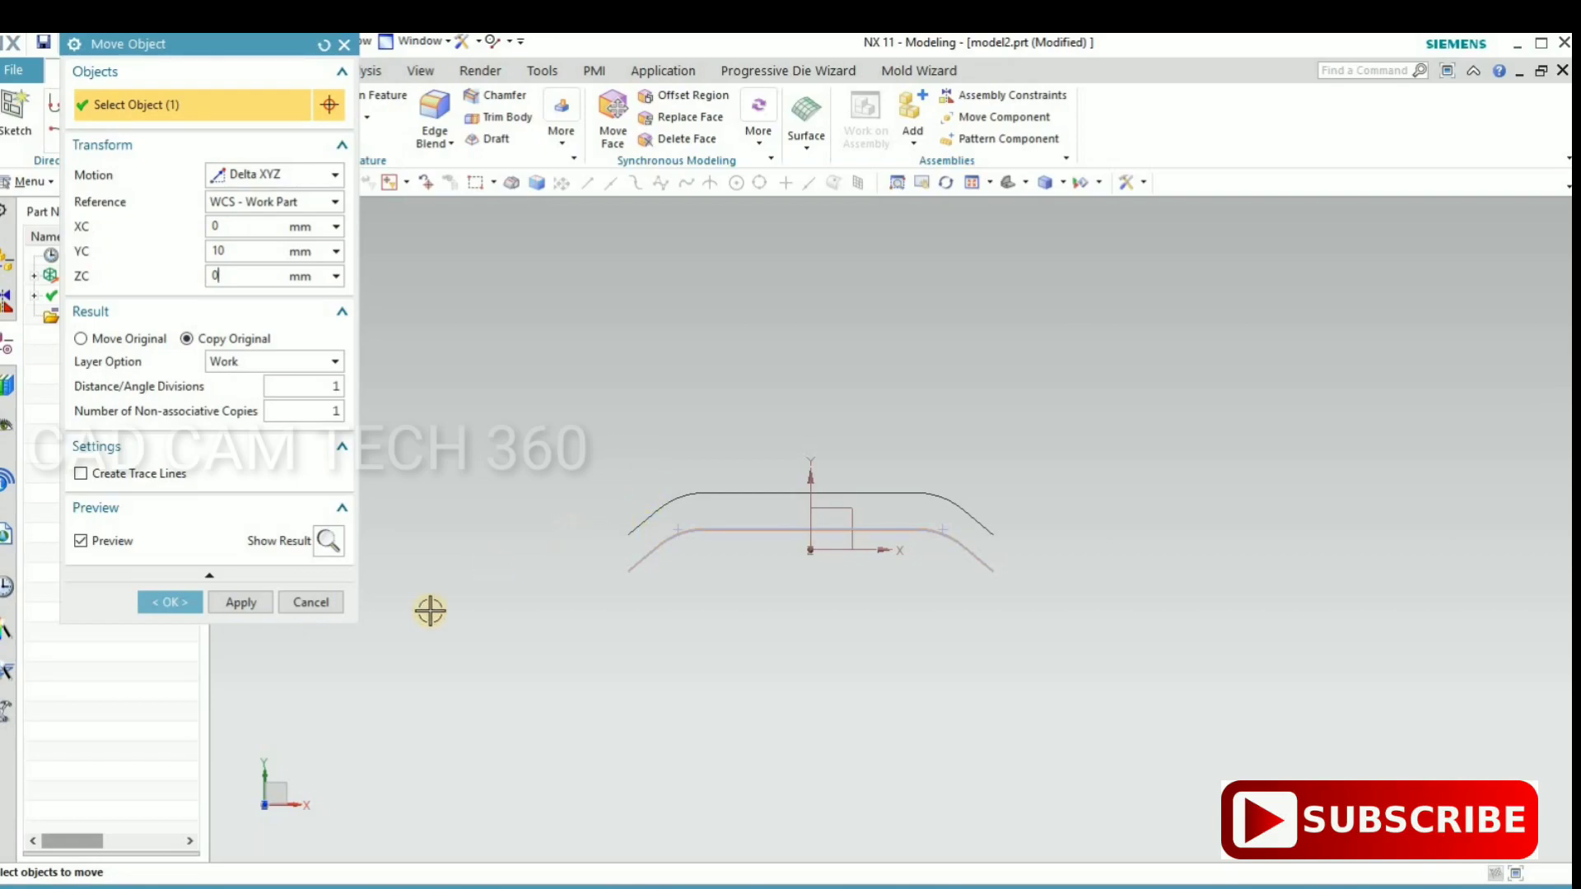
middle_click(893, 426)
mouse_move(918, 530)
middle_mouse_down()
mouse_move(953, 607)
mouse_move(892, 375)
mouse_move(914, 466)
mouse_move(893, 675)
mouse_move(889, 610)
mouse_move(629, 470)
middle_mouse_up()
scroll(338, 247, "up", 5)
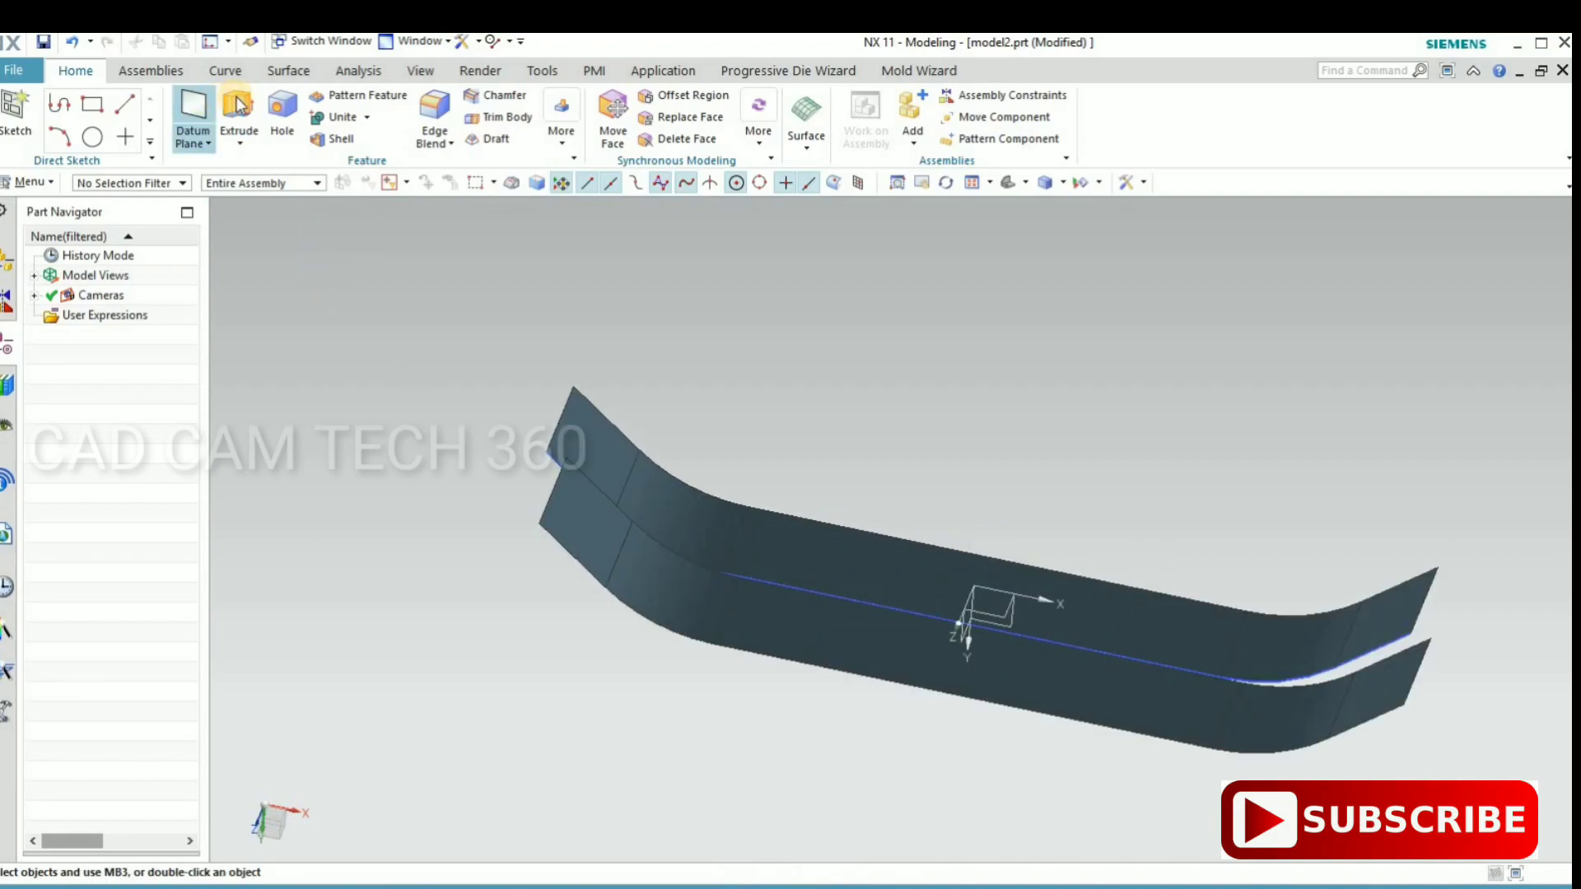
- Pick the upper sheet's edge chain as the first Through Curves section
scroll(165, 115, "down", 3)
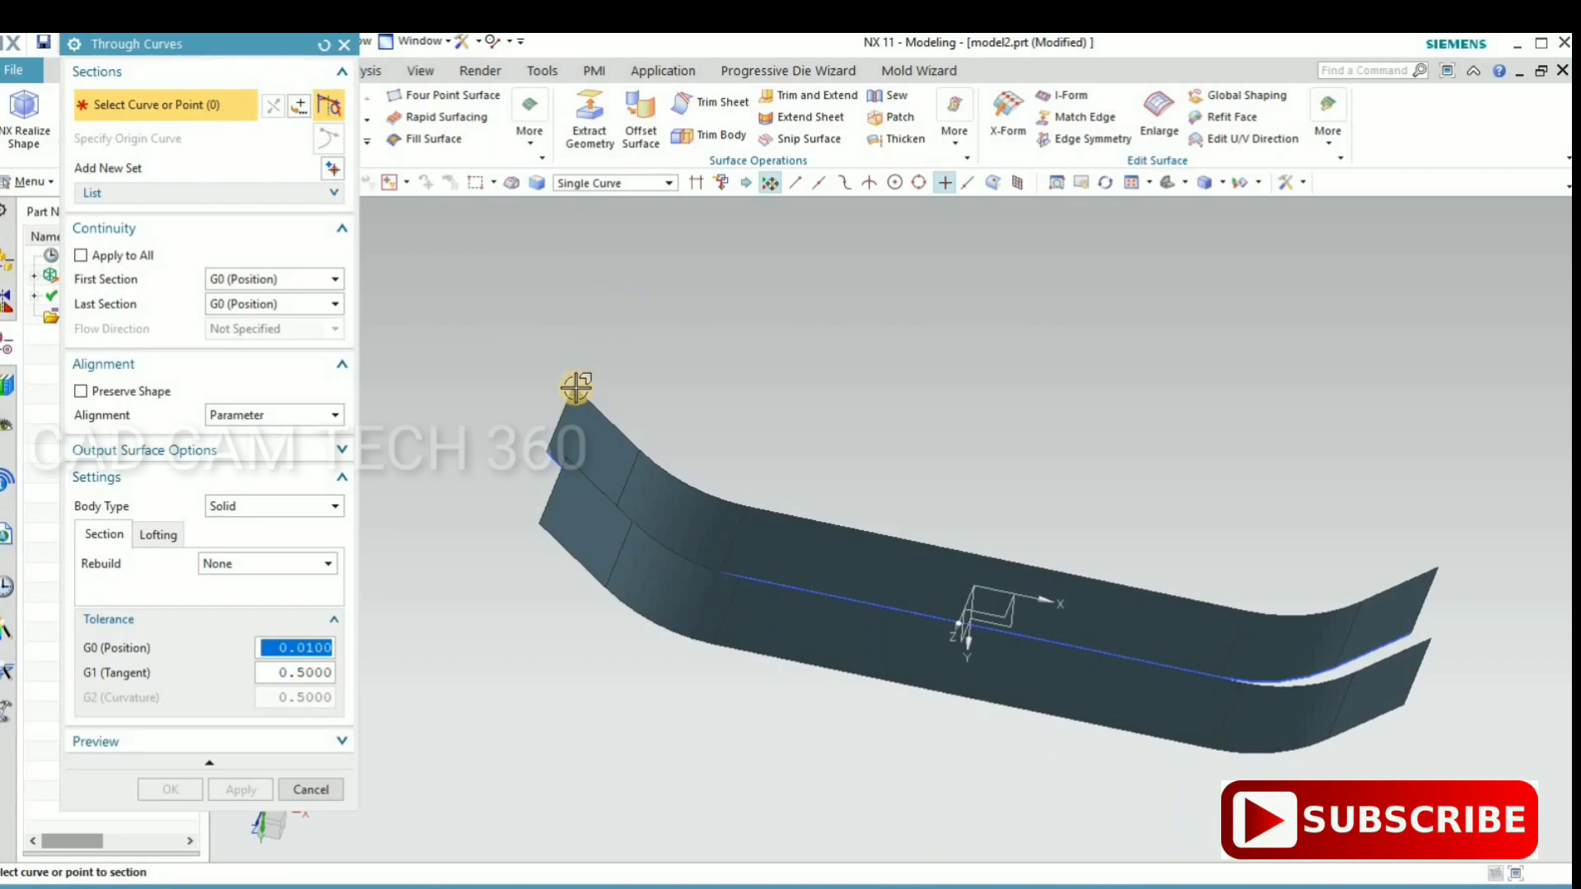
left_click(663, 466)
left_click(746, 498)
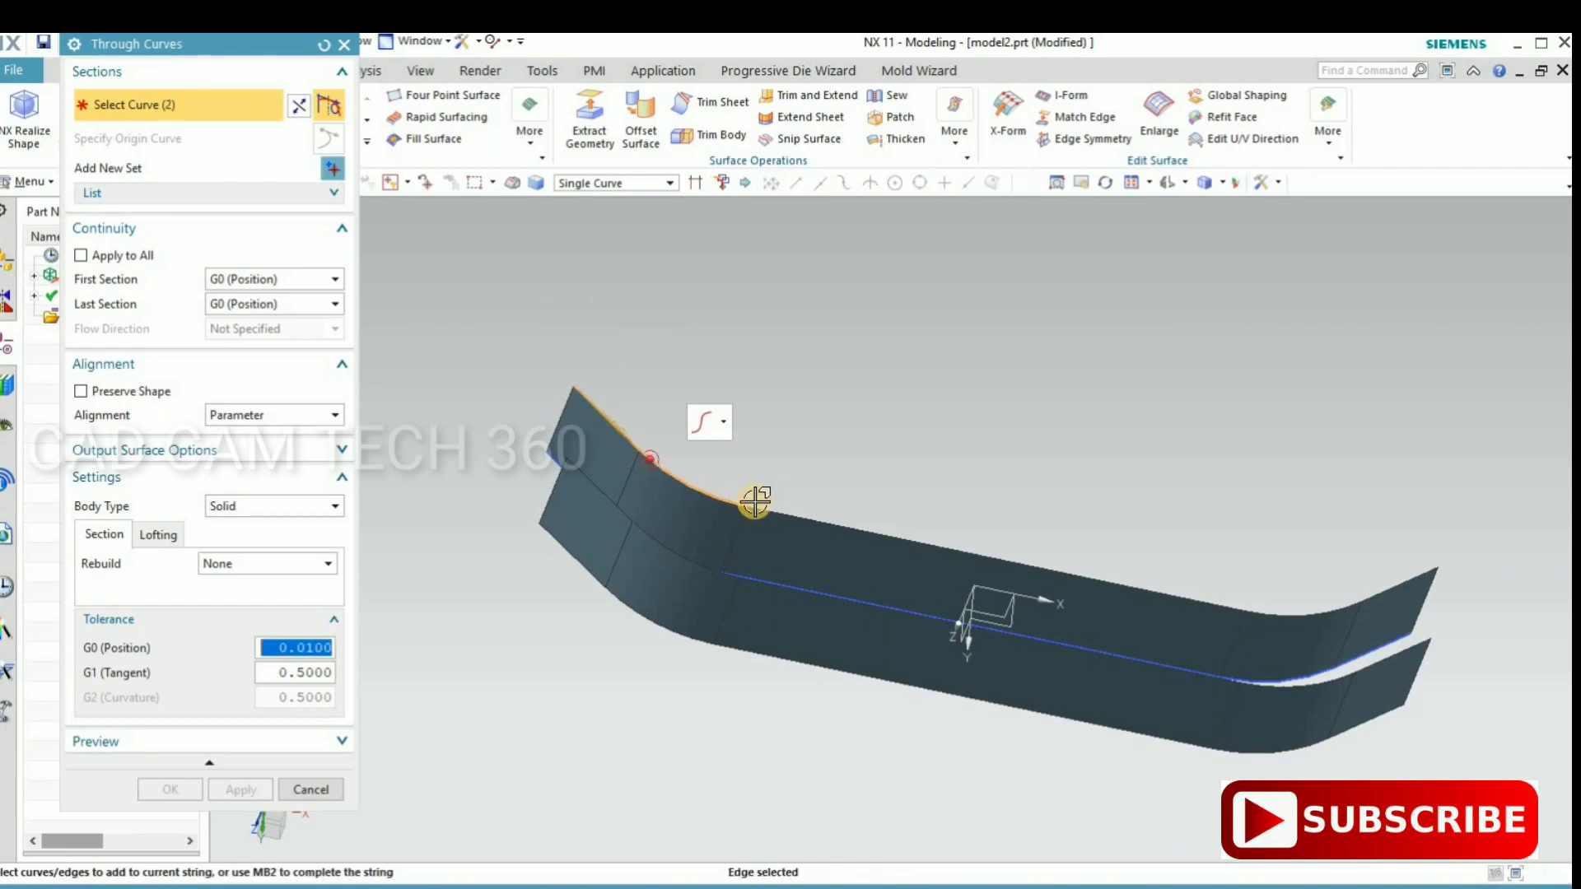
left_click(1248, 601)
left_click(1361, 586)
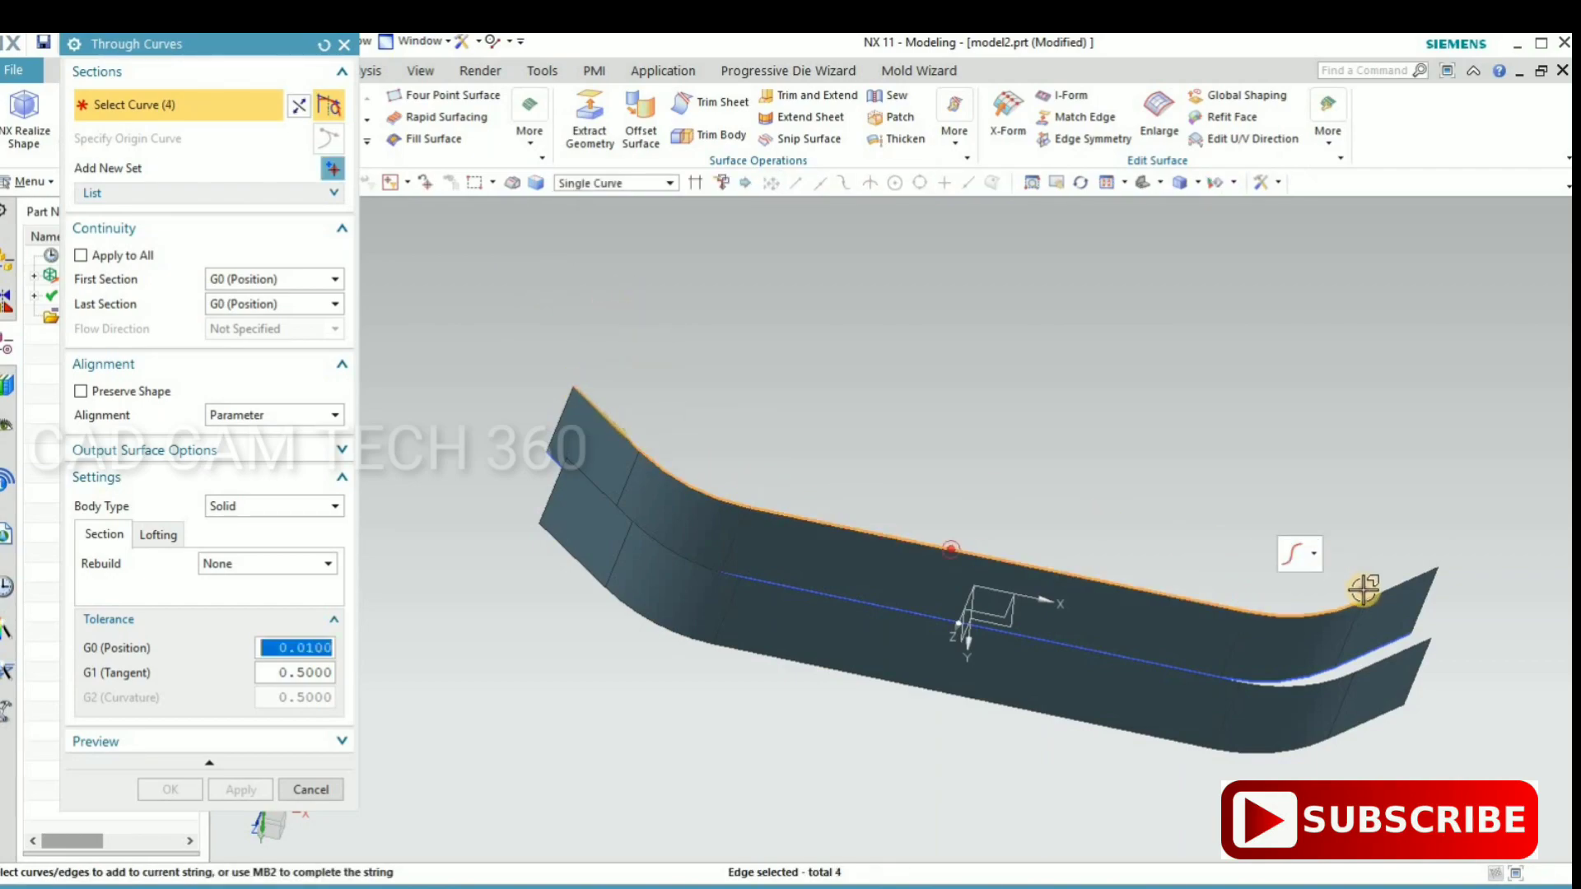
left_click(333, 168)
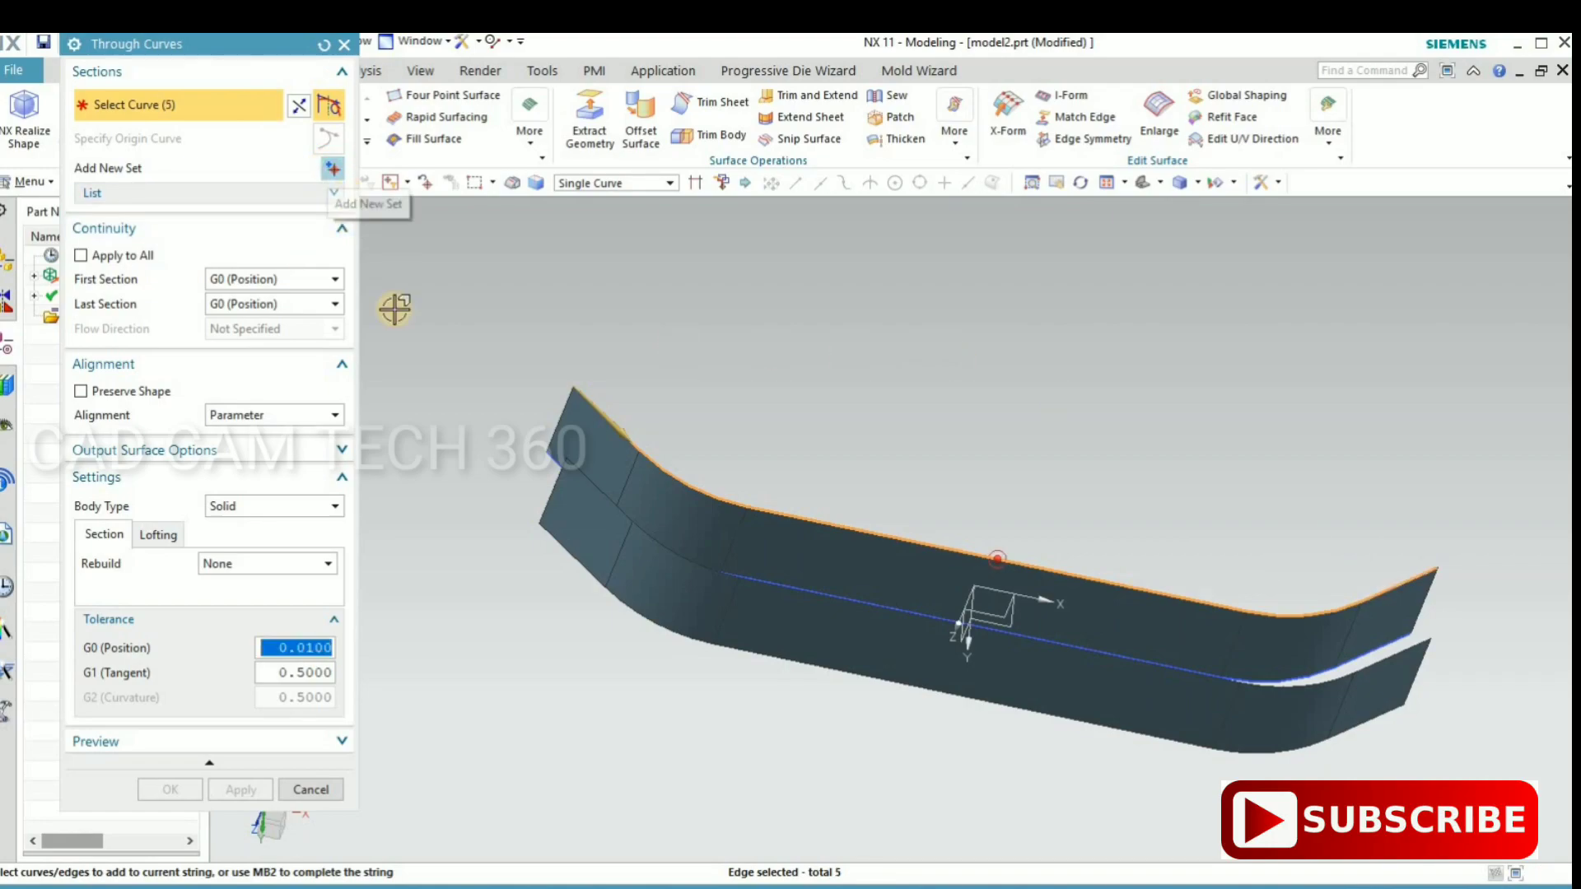
- Pick the other strip's edges and end arc for the second section
left_click(621, 519)
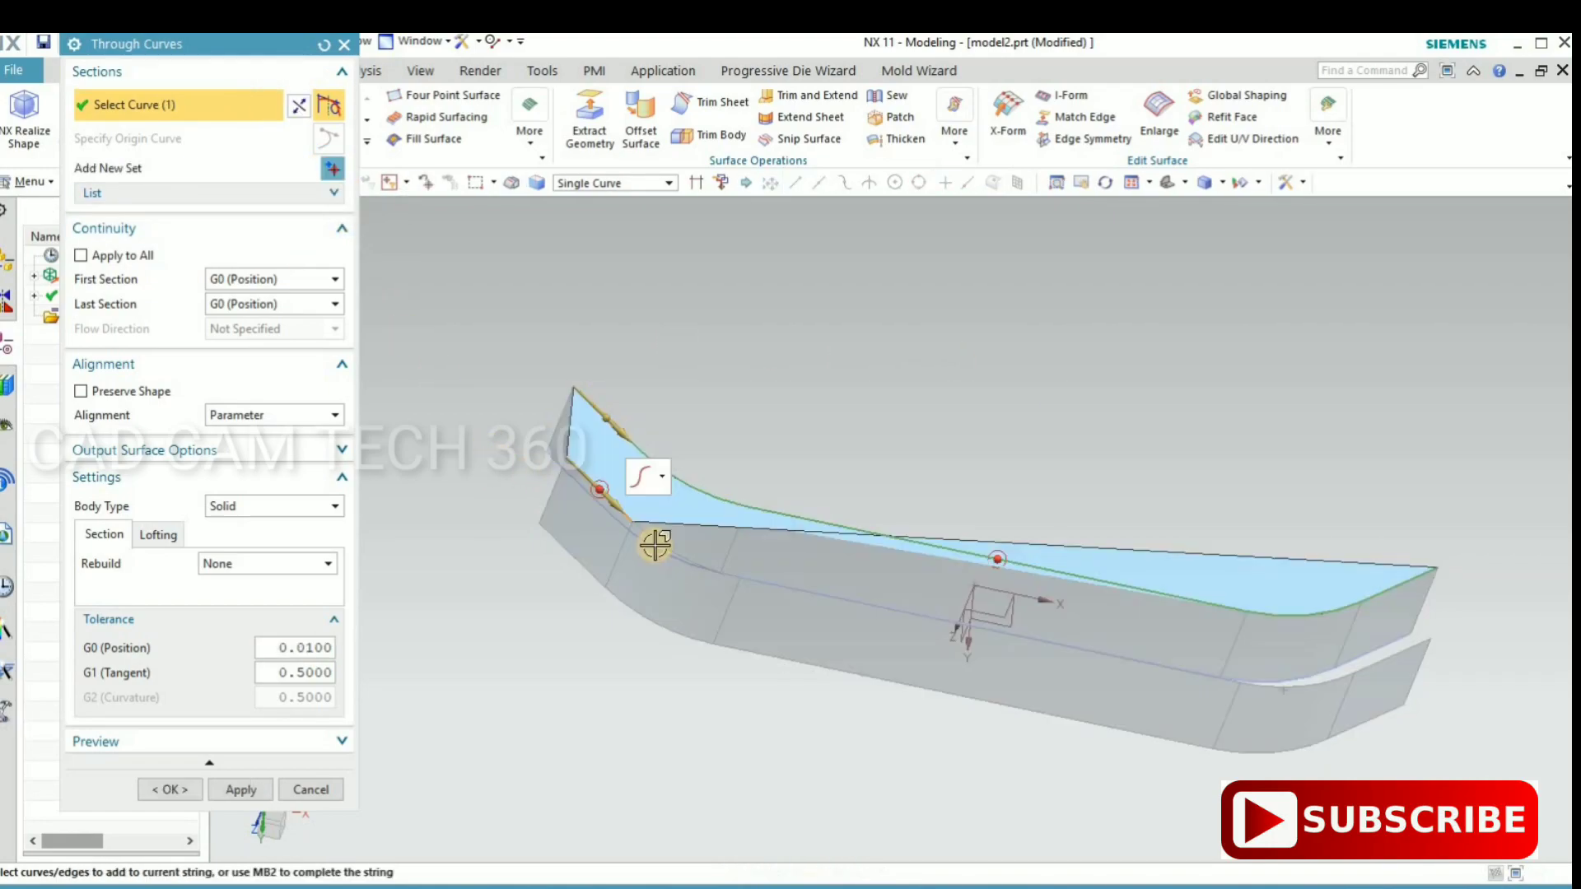
left_click(650, 543)
left_click(622, 610)
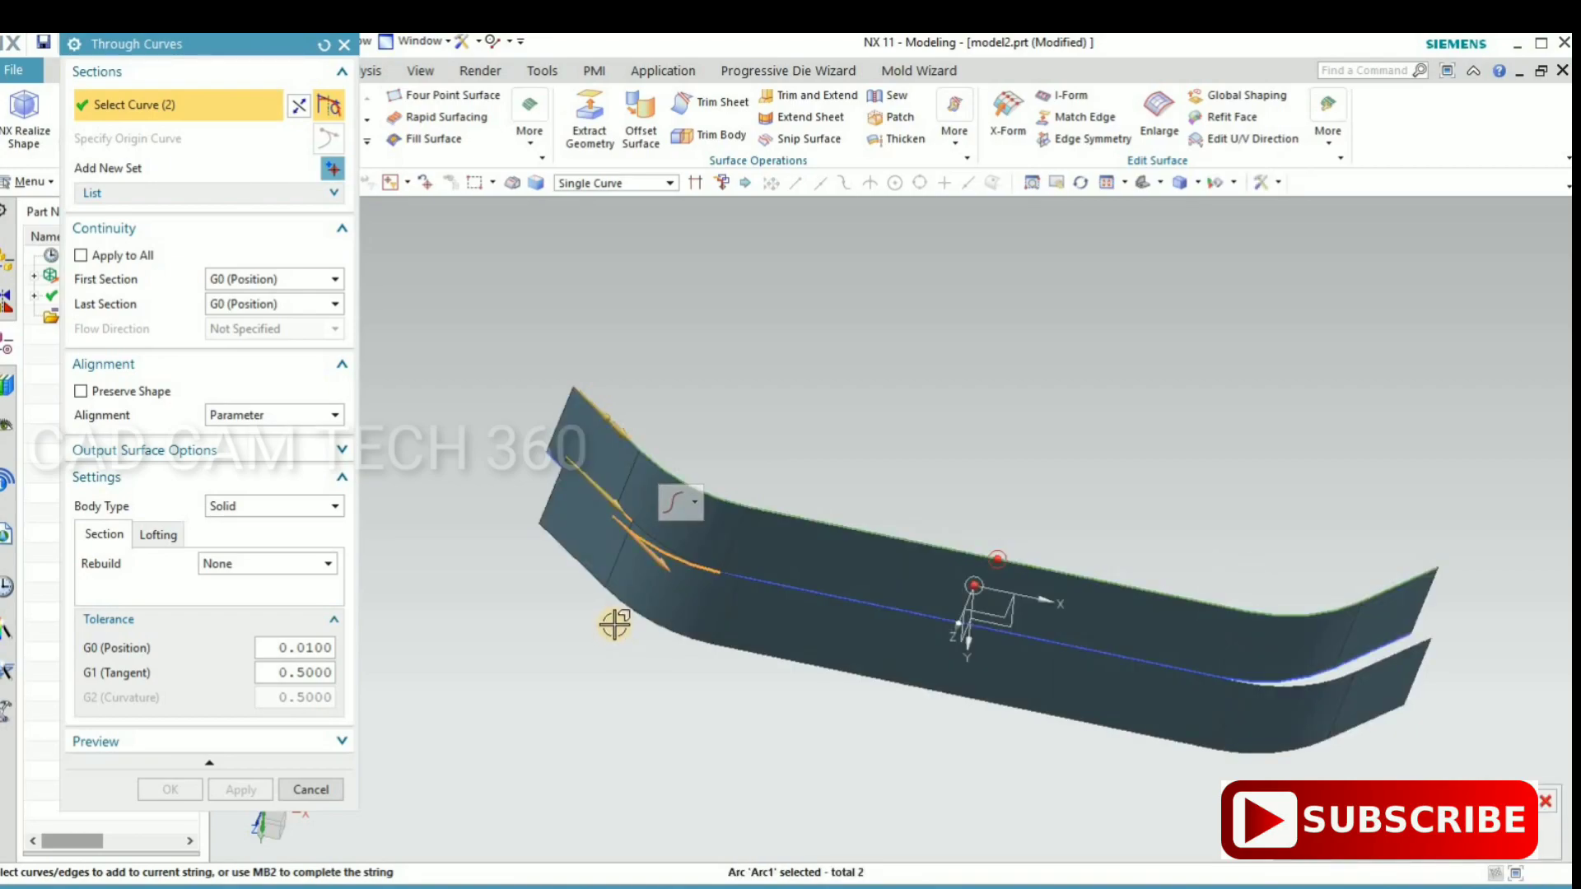
left_click(710, 566)
left_click(1067, 664)
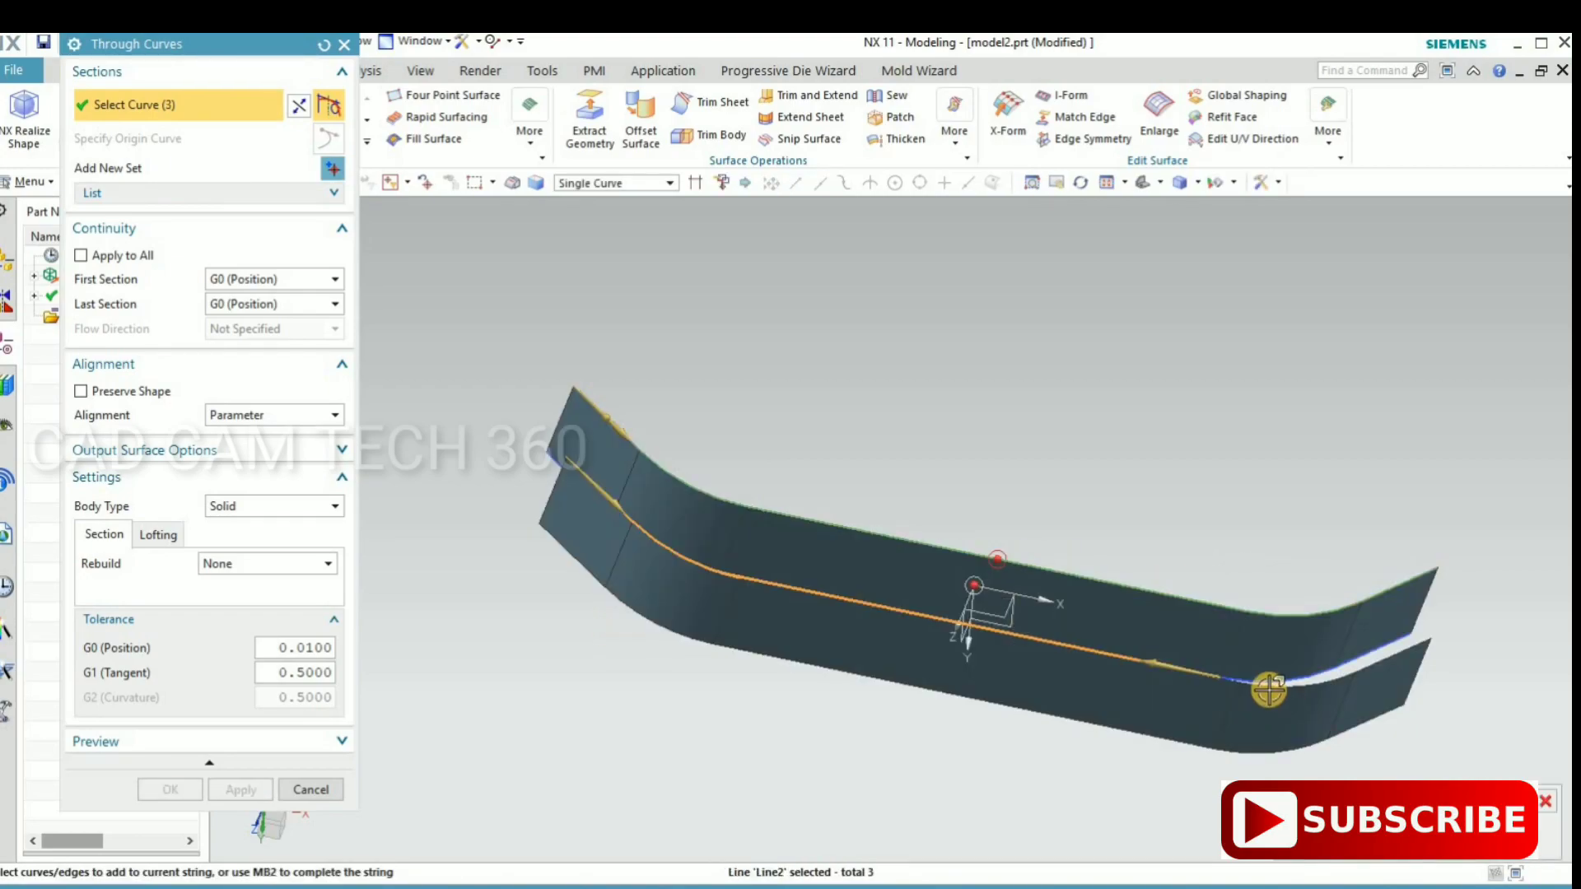
scroll(1268, 691, "up", 3)
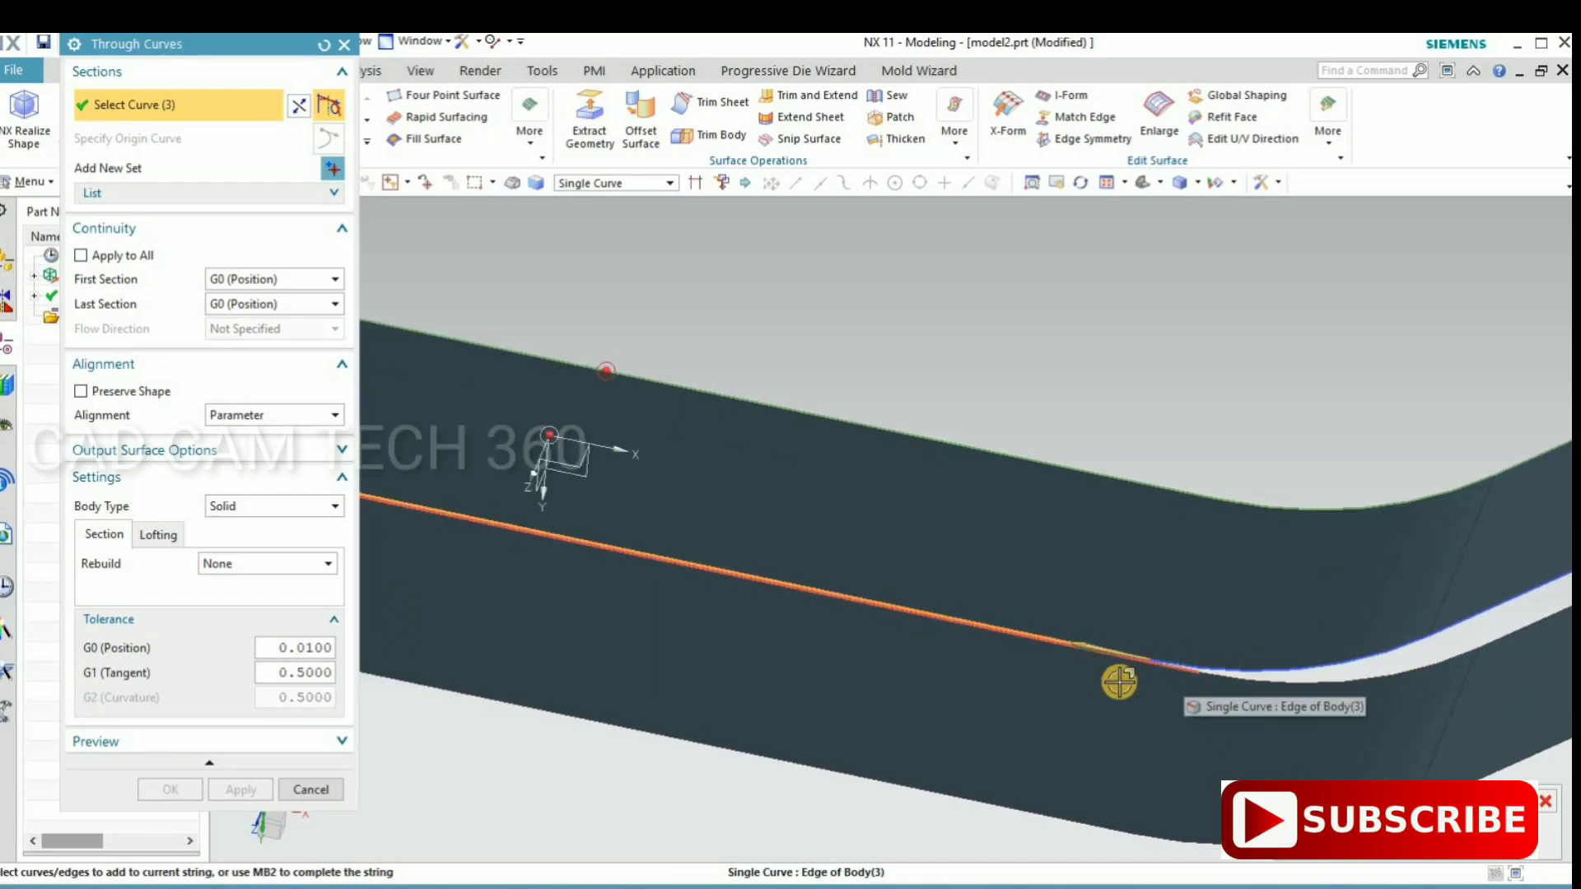
mouse_move(936, 643)
middle_mouse_down()
mouse_move(964, 673)
mouse_move(949, 603)
mouse_move(925, 597)
mouse_move(908, 633)
mouse_move(833, 656)
mouse_move(900, 656)
middle_mouse_up()
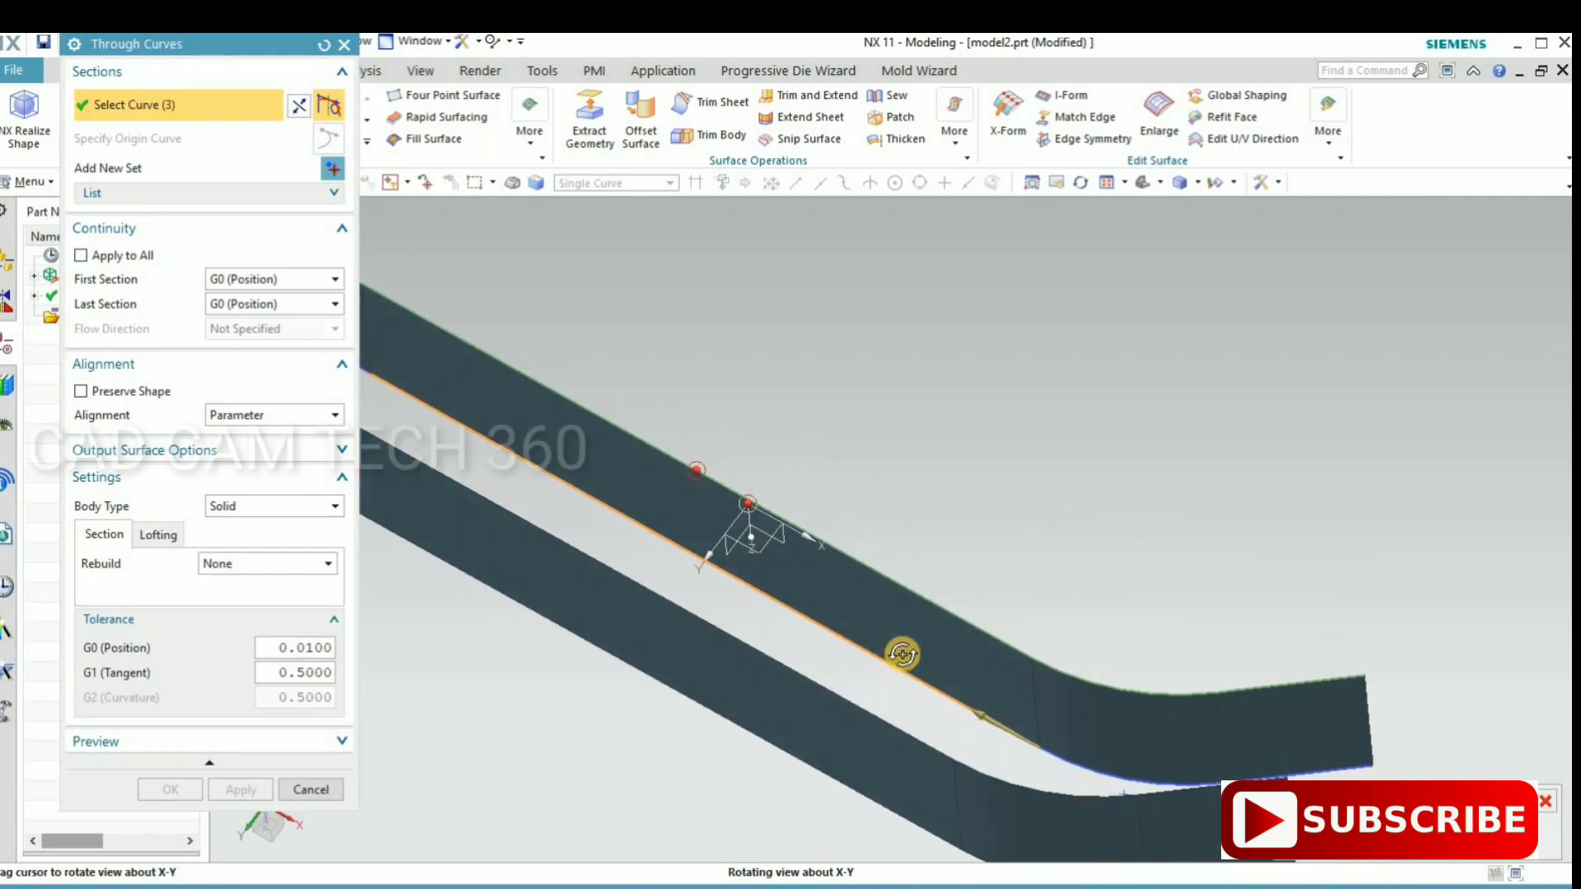
scroll(881, 565, "down", 3)
scroll(869, 527, "up", 2)
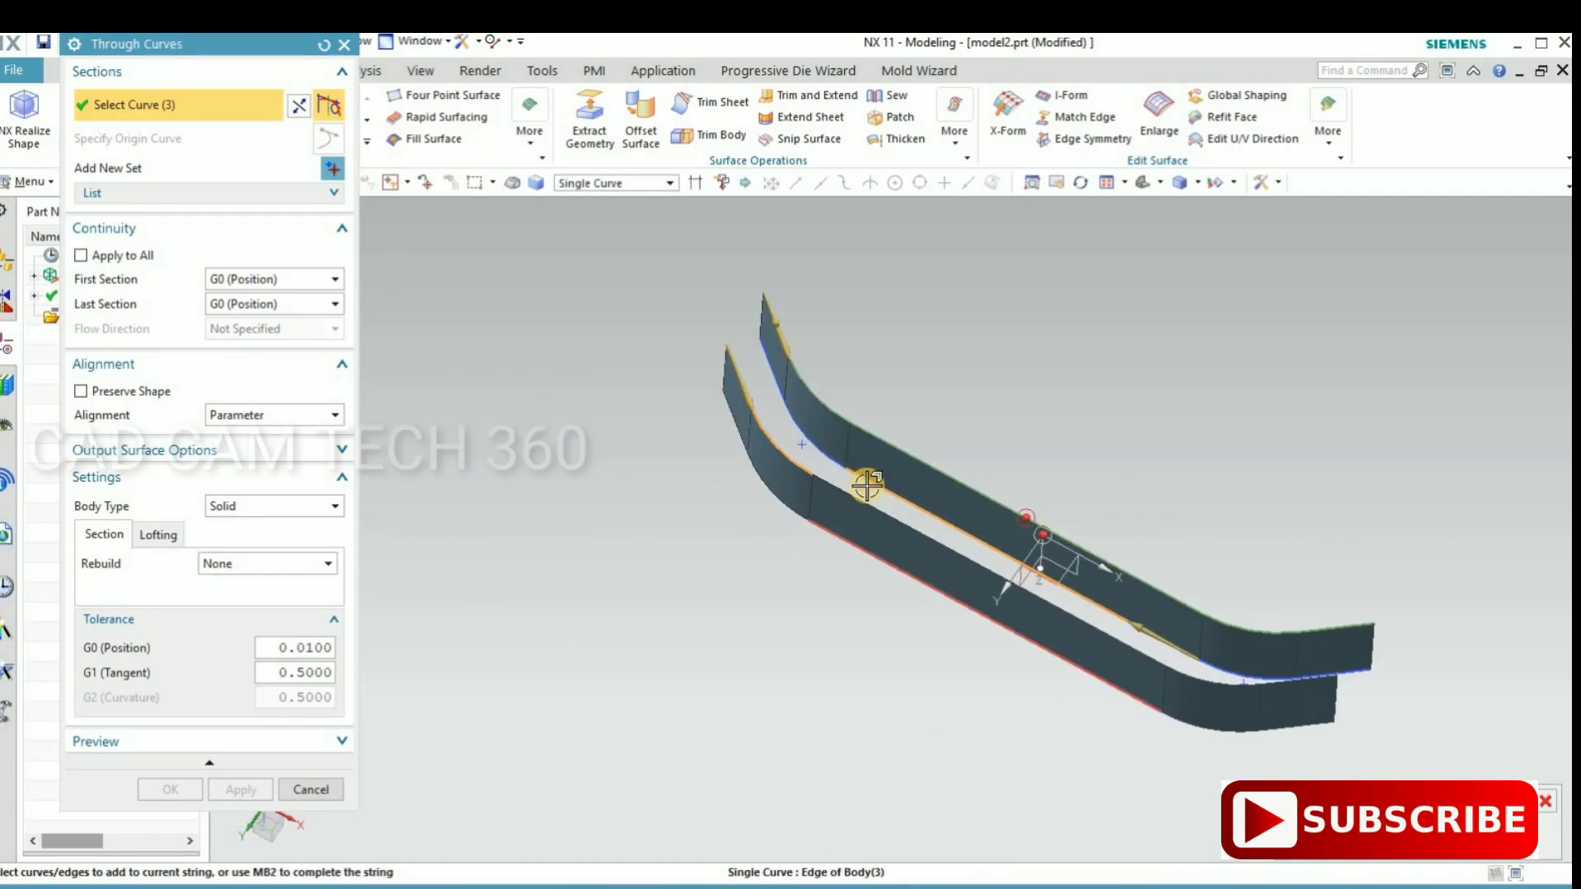
- Replace a wrong edge with the lower strip's edges to complete the loft
left_click(848, 490, "shift")
left_click(871, 560)
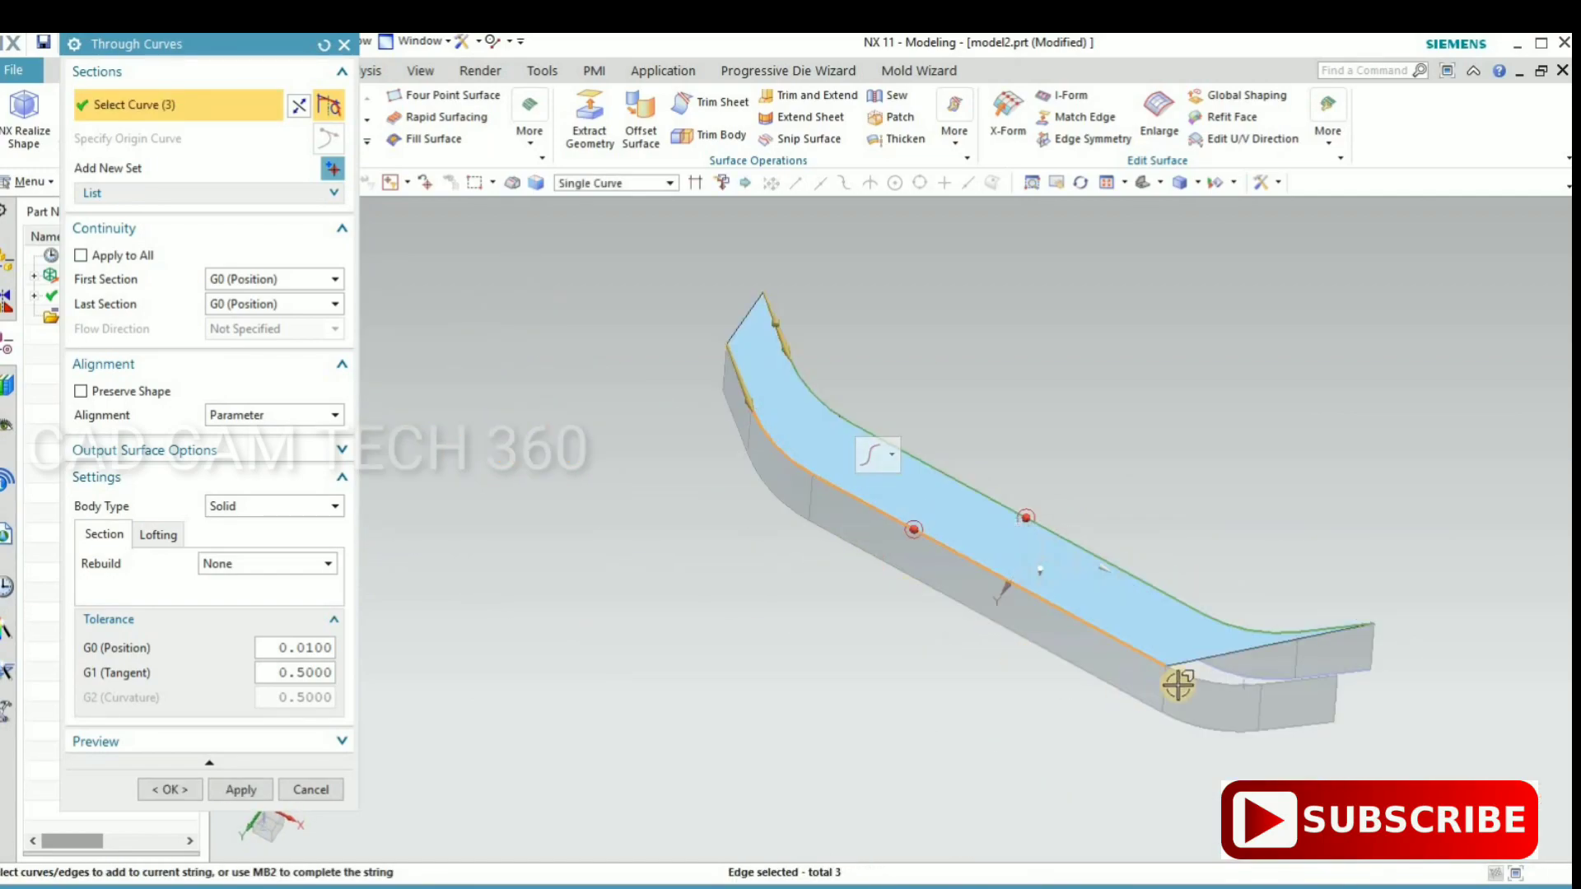
scroll(1188, 673, "up", 2)
left_click(1355, 685)
scroll(1211, 684, "up", 1)
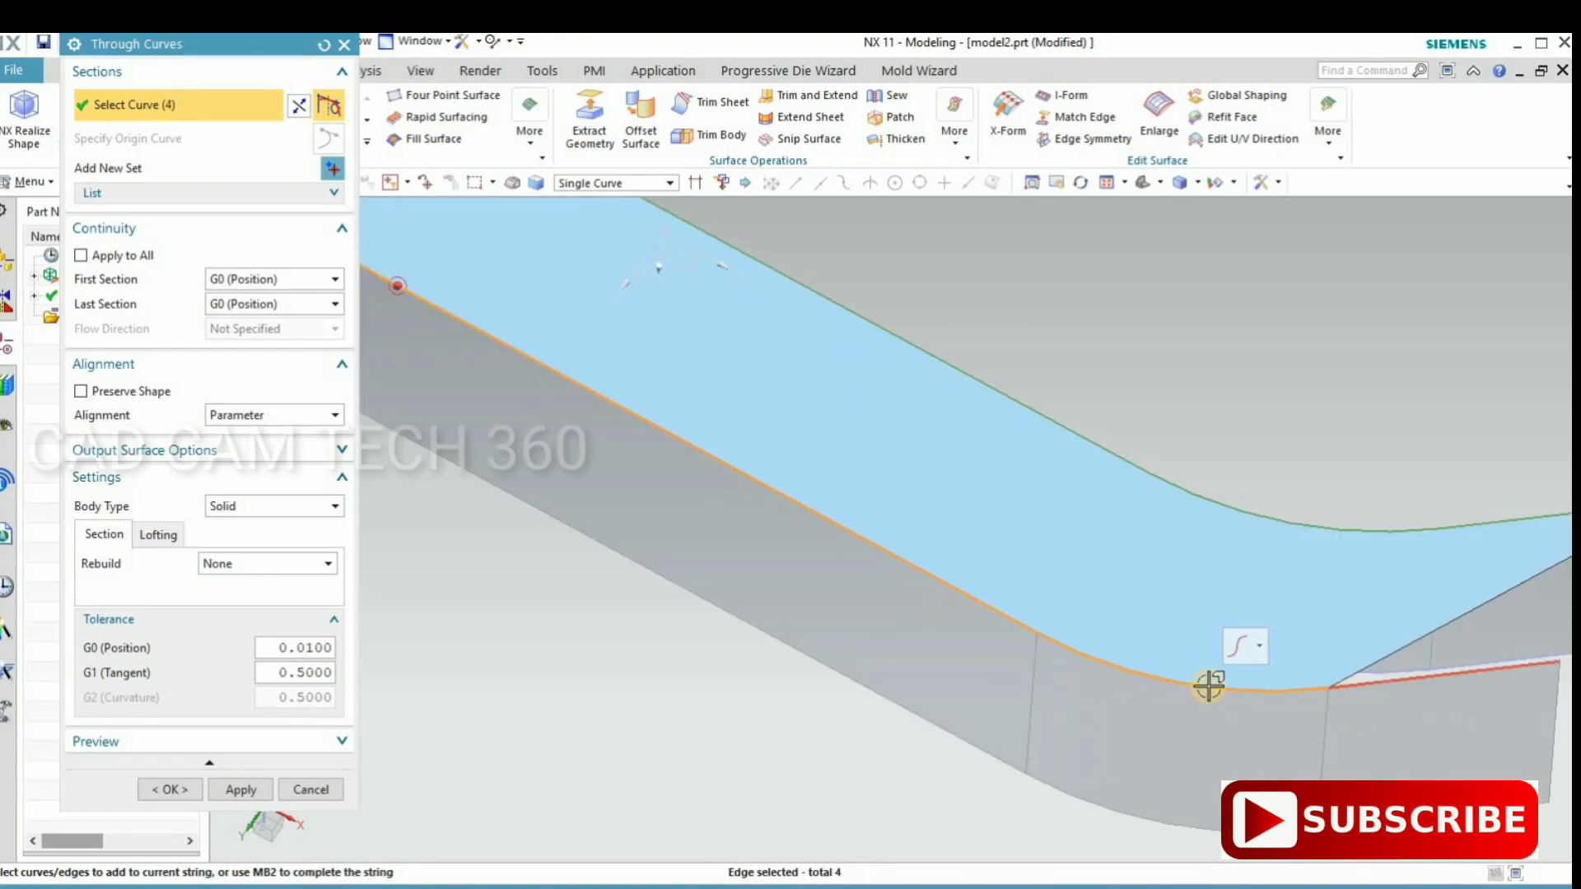
left_click(1210, 684)
scroll(780, 654, "down", 3)
scroll(780, 654, "down", 2)
middle_click_drag(854, 625, 522, 628)
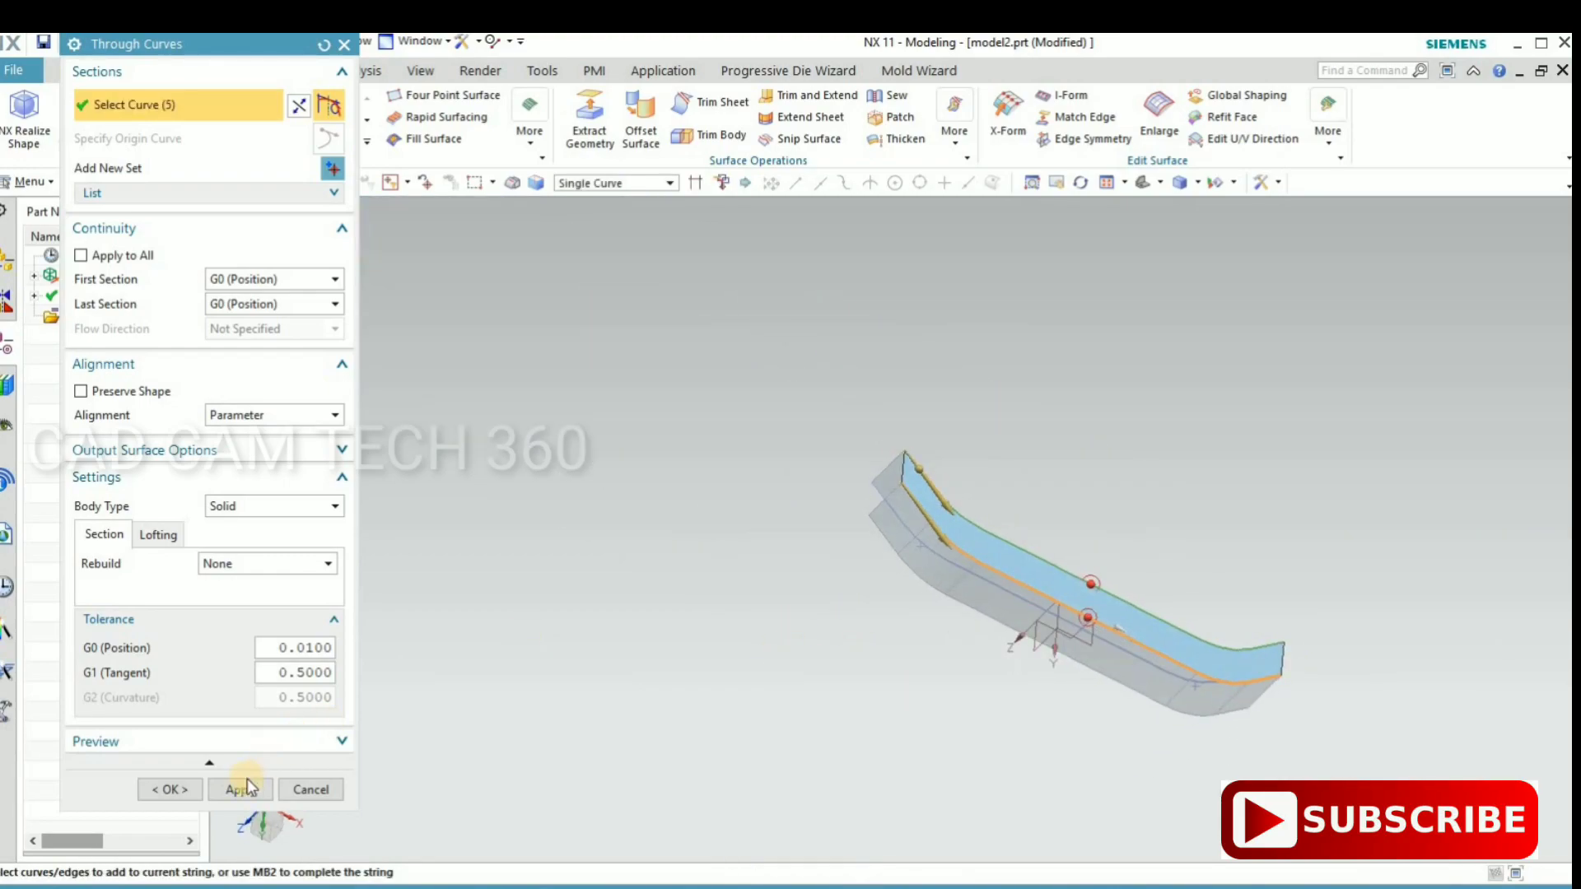
mouse_move(826, 518)
middle_mouse_down()
mouse_move(854, 448)
mouse_move(856, 461)
middle_mouse_up()
- Pick the chain of top edges as the first section
scroll(379, 213, "up", 1)
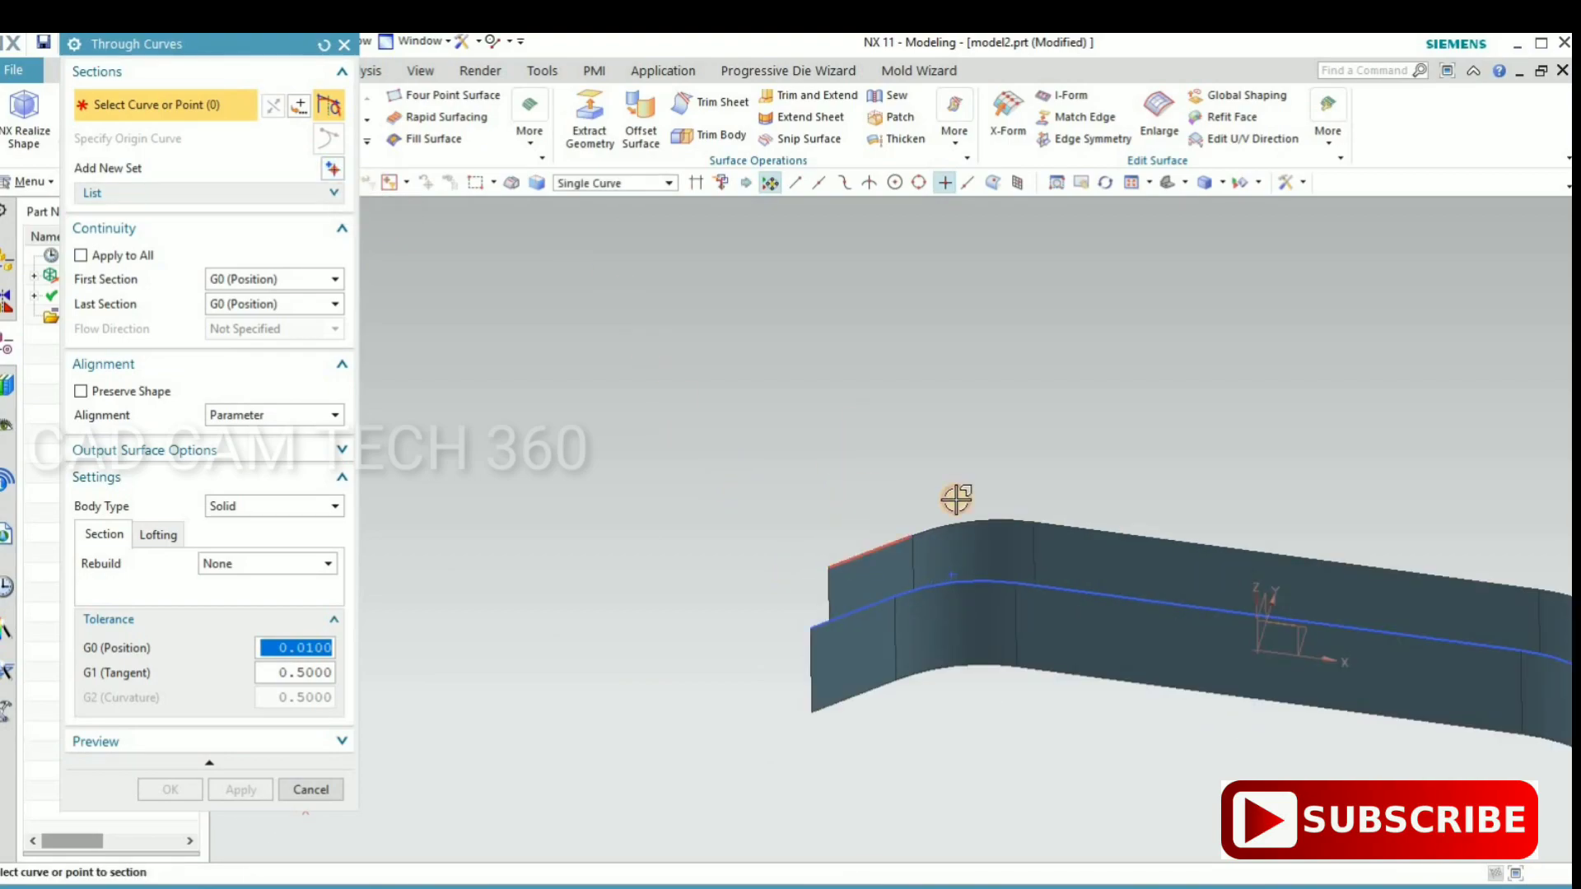
left_click(945, 525)
left_click(1088, 530)
scroll(1275, 530, "down", 2)
left_click(1276, 530)
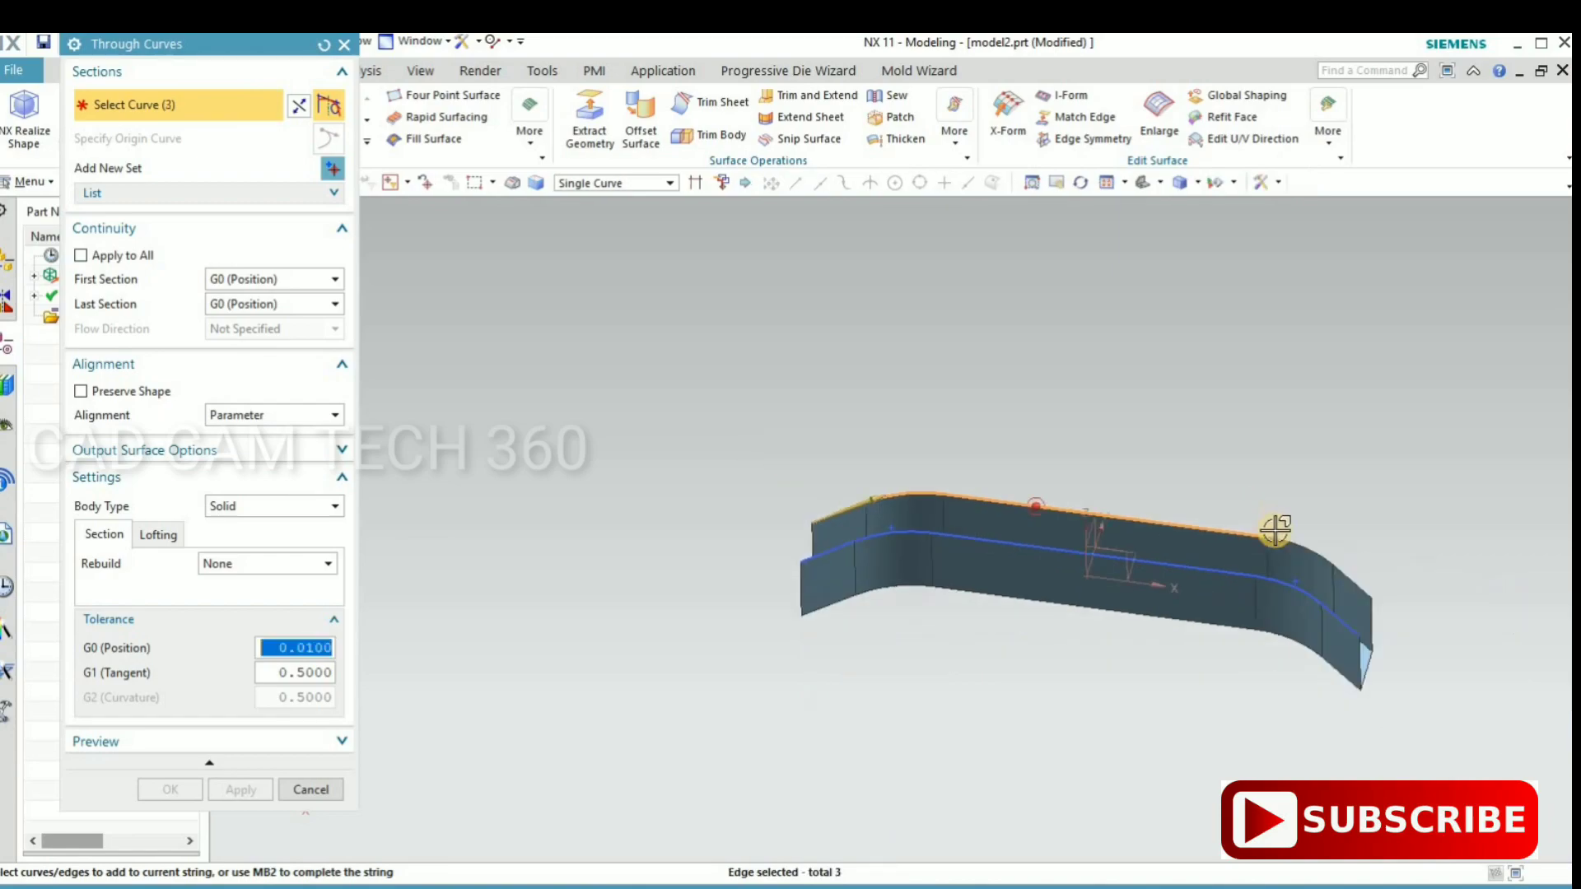
scroll(1283, 541, "up", 2)
left_click(1400, 610)
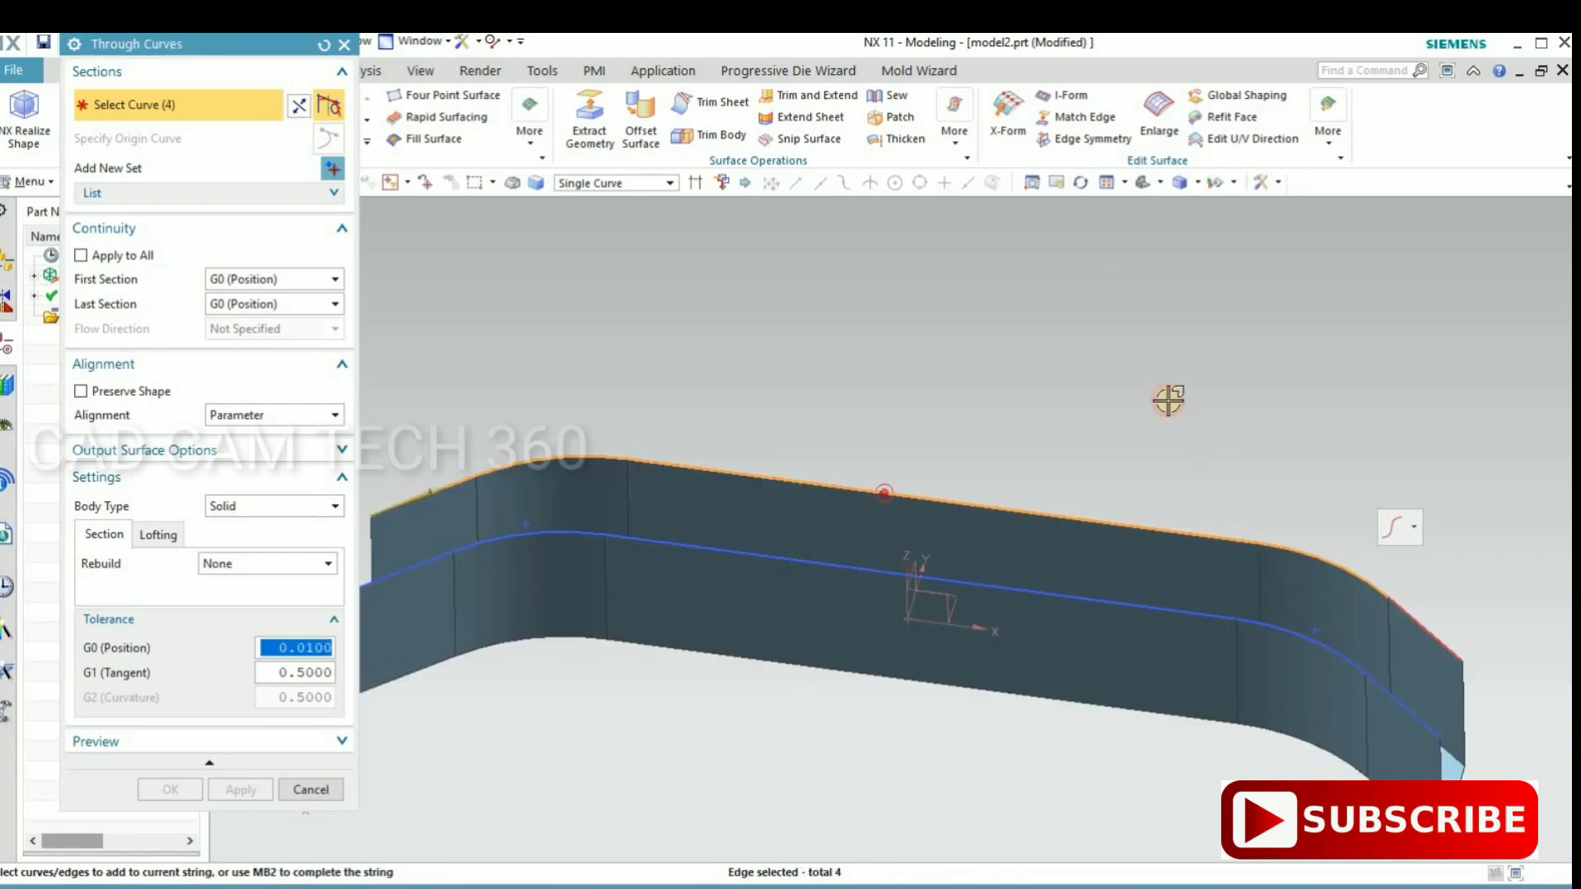
scroll(1169, 401, "down", 2)
left_click(333, 168)
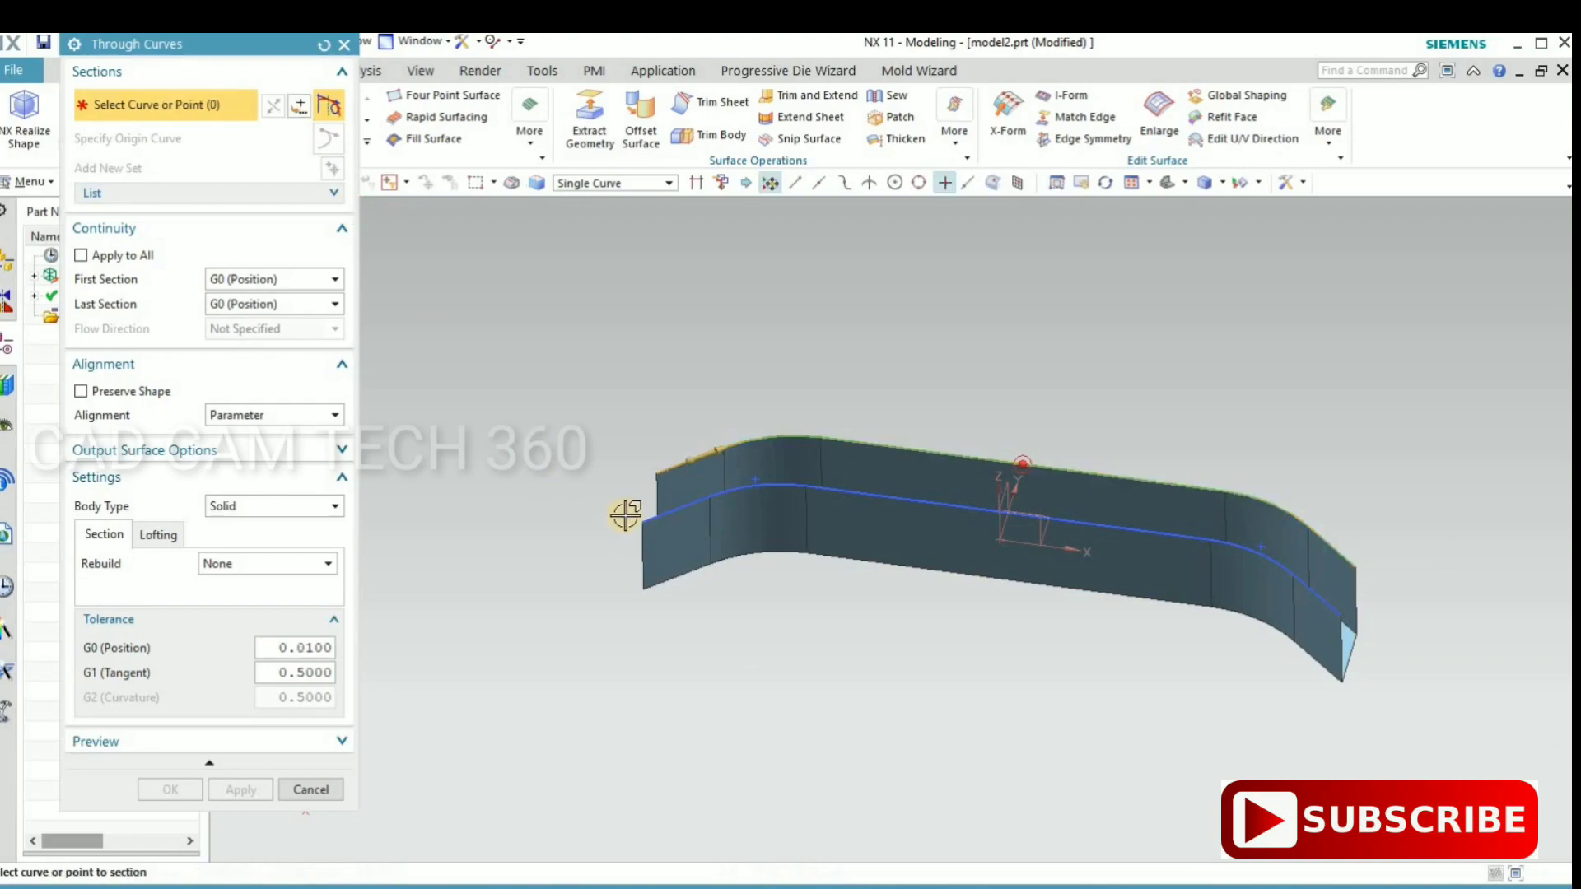
- Pick the lower lines and arcs as the second section and create the loft
scroll(697, 535, "up", 2)
left_click(904, 489)
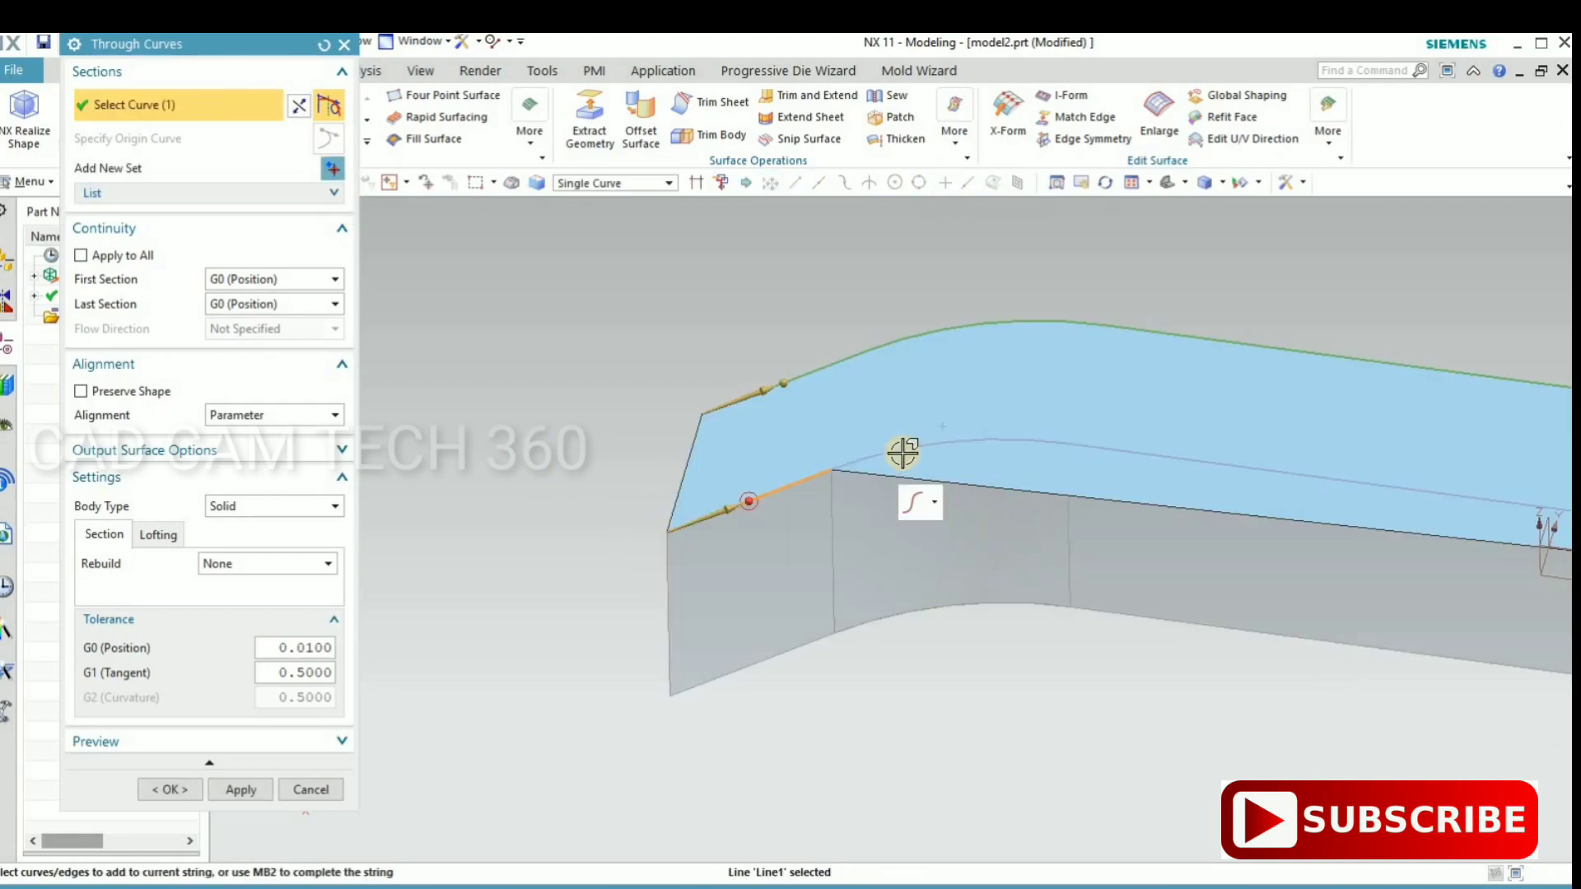
left_click(1075, 457)
scroll(815, 551, "down", 2)
left_click(1296, 536)
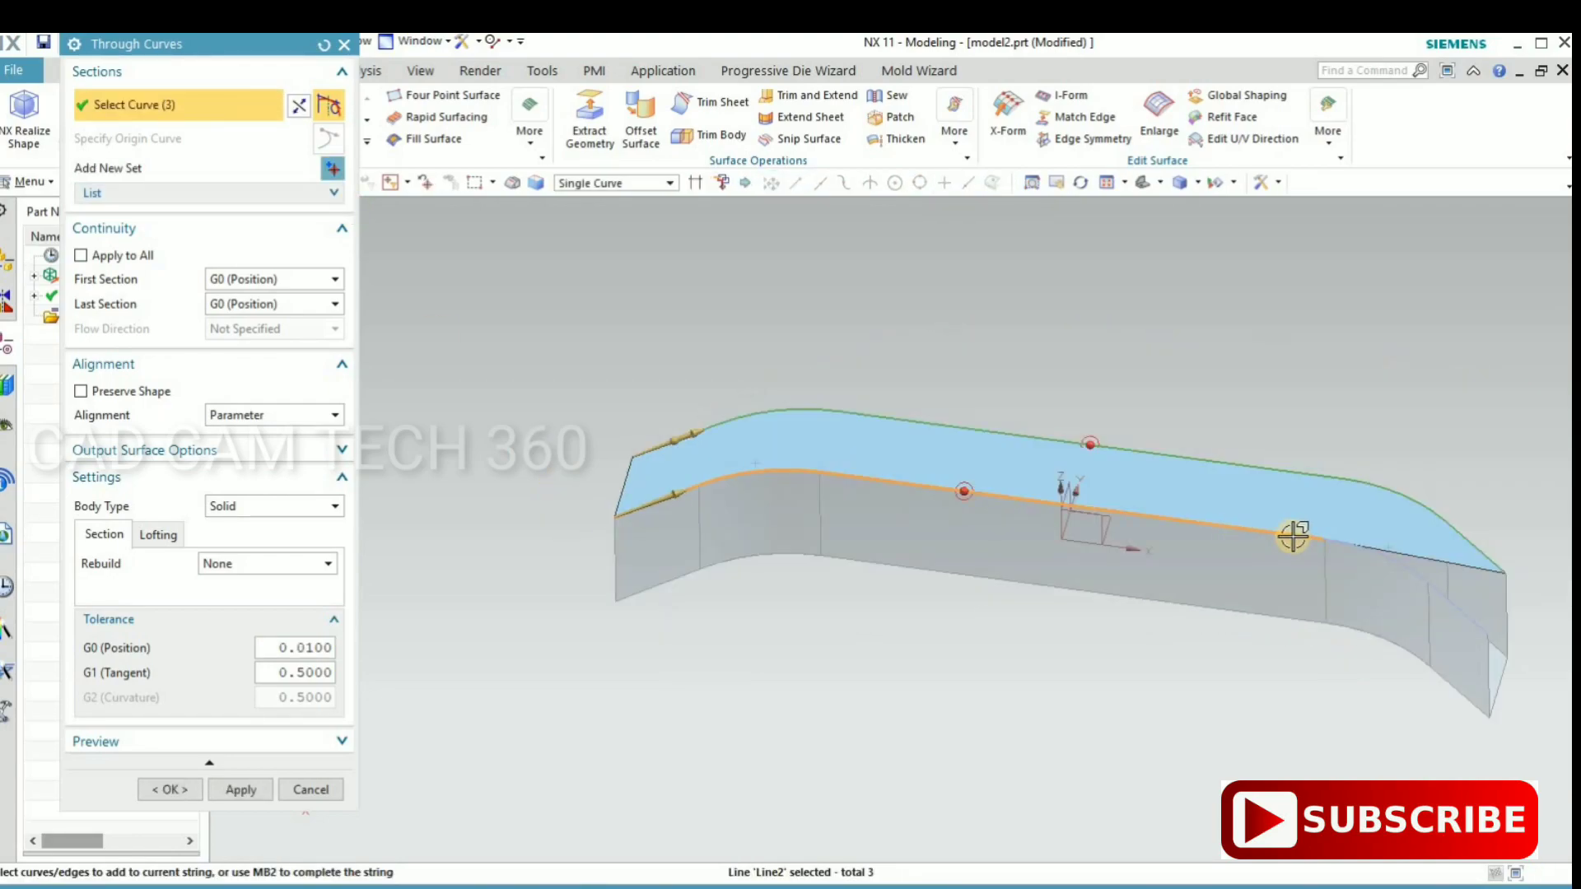
scroll(1490, 564, "up", 3)
left_click(1047, 491)
scroll(635, 575, "down", 3)
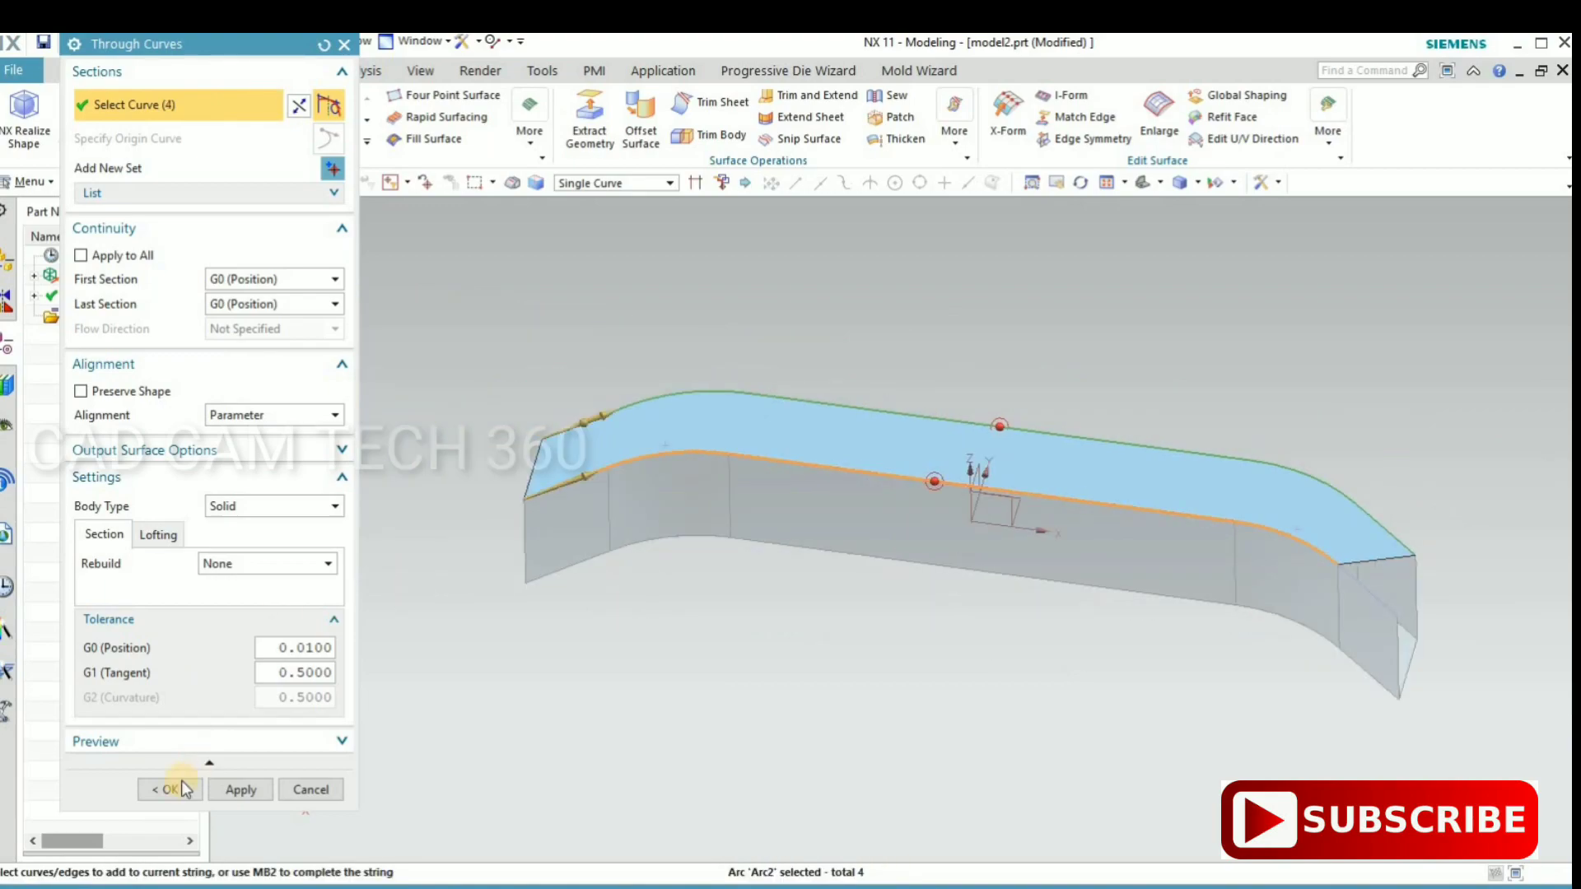
left_click(173, 789)
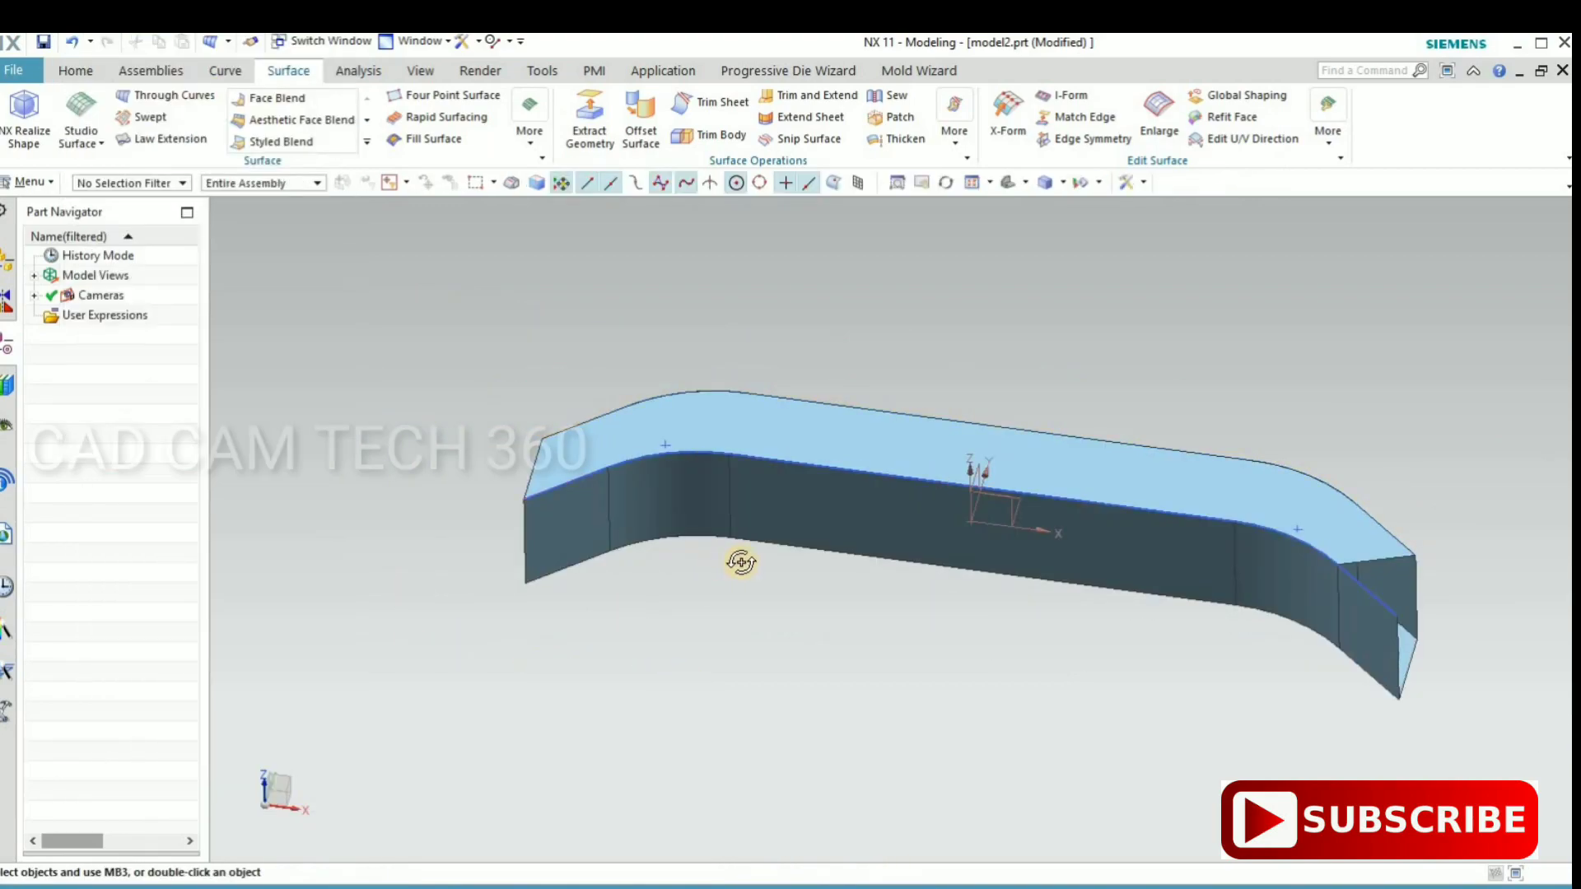
- Edit Through Curves(5) to add the end line Line3 to its section
mouse_move(741, 562)
middle_mouse_down()
mouse_move(742, 688)
mouse_move(766, 686)
middle_mouse_up()
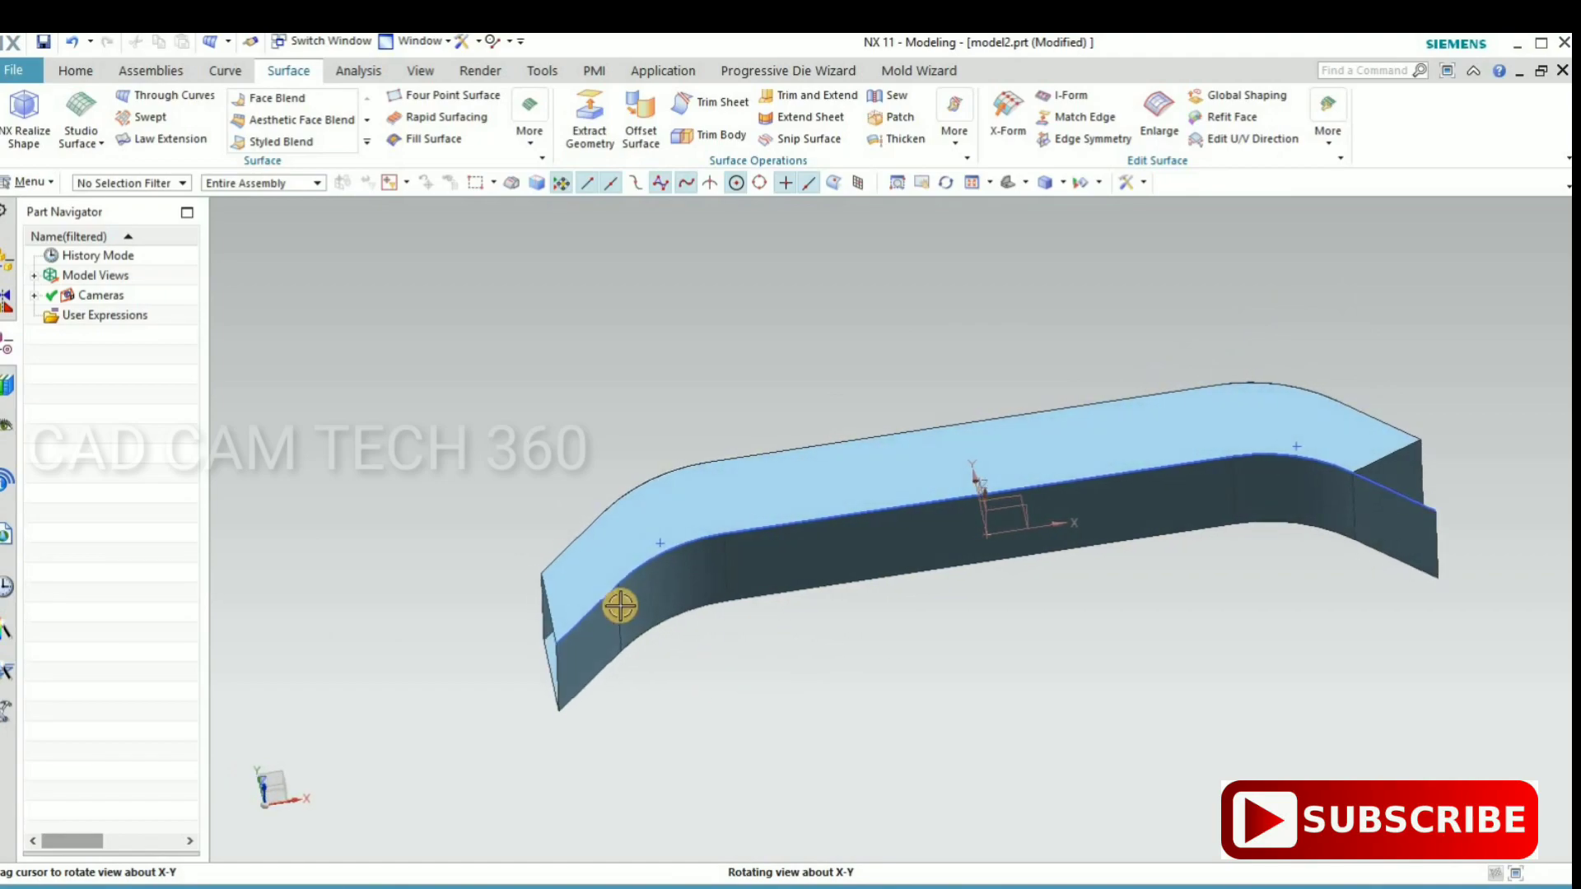
middle_click_drag(619, 605, 643, 555)
double_click(631, 540)
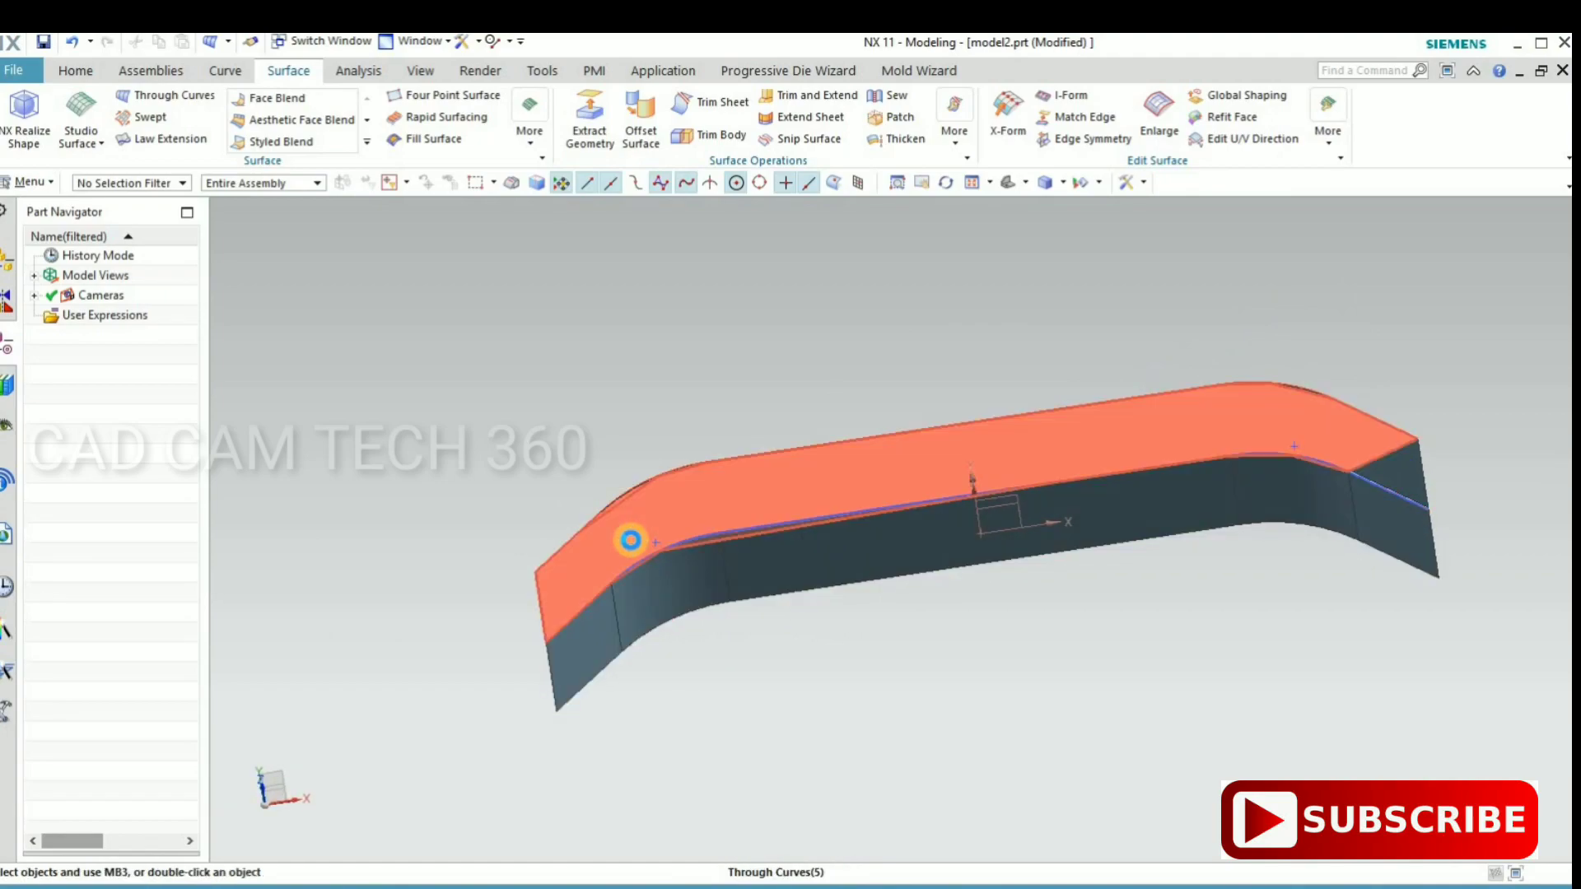
scroll(1371, 467, "up", 3)
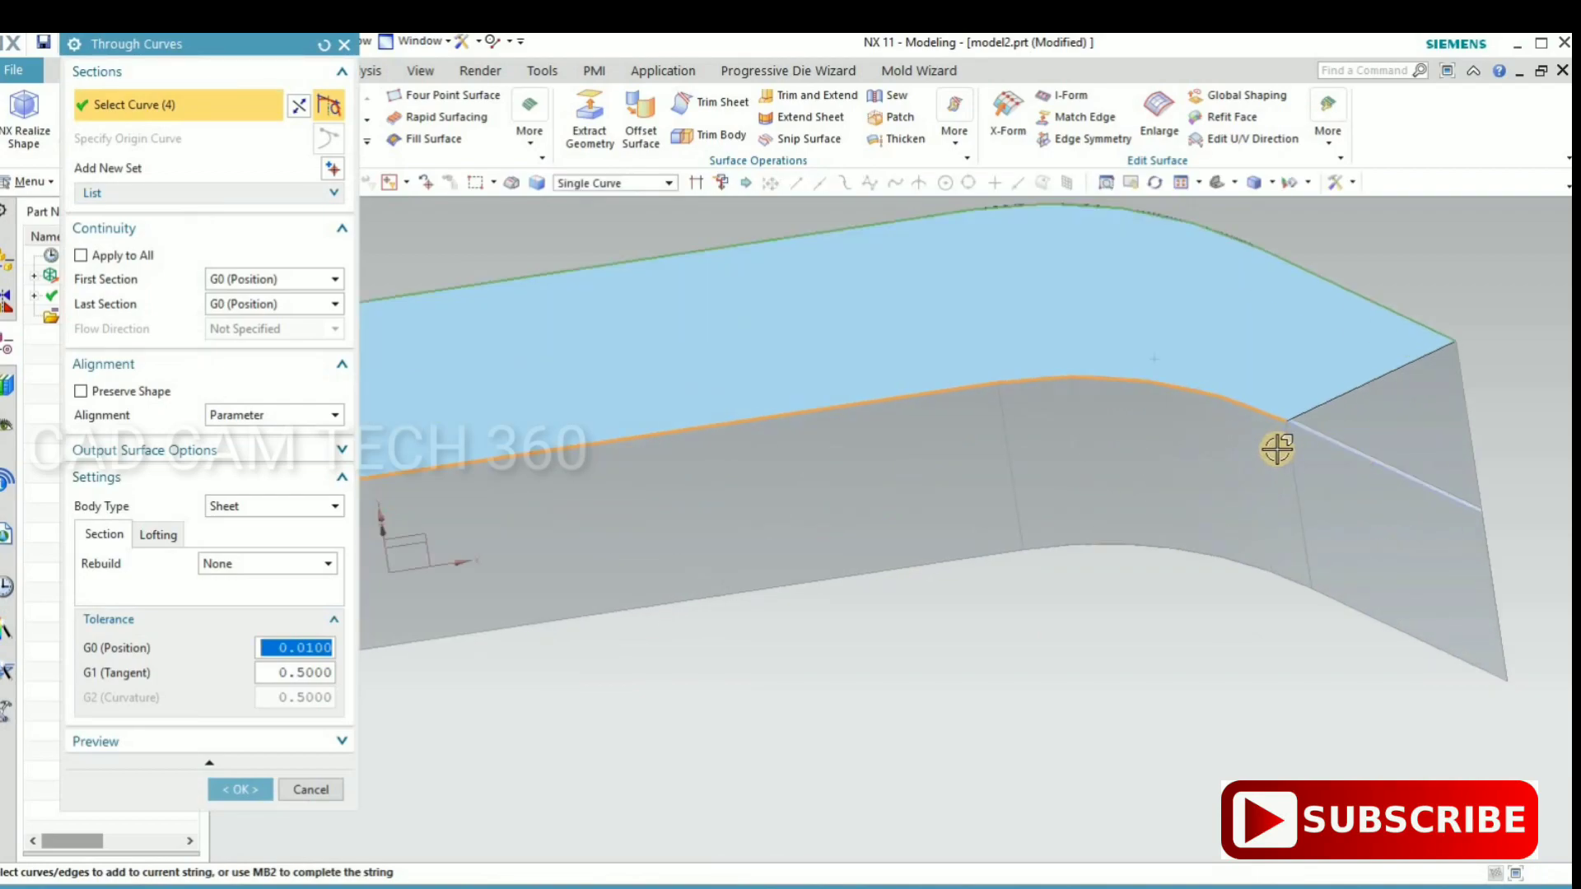
middle_click_drag(1281, 493, 1326, 518)
left_click(1482, 527)
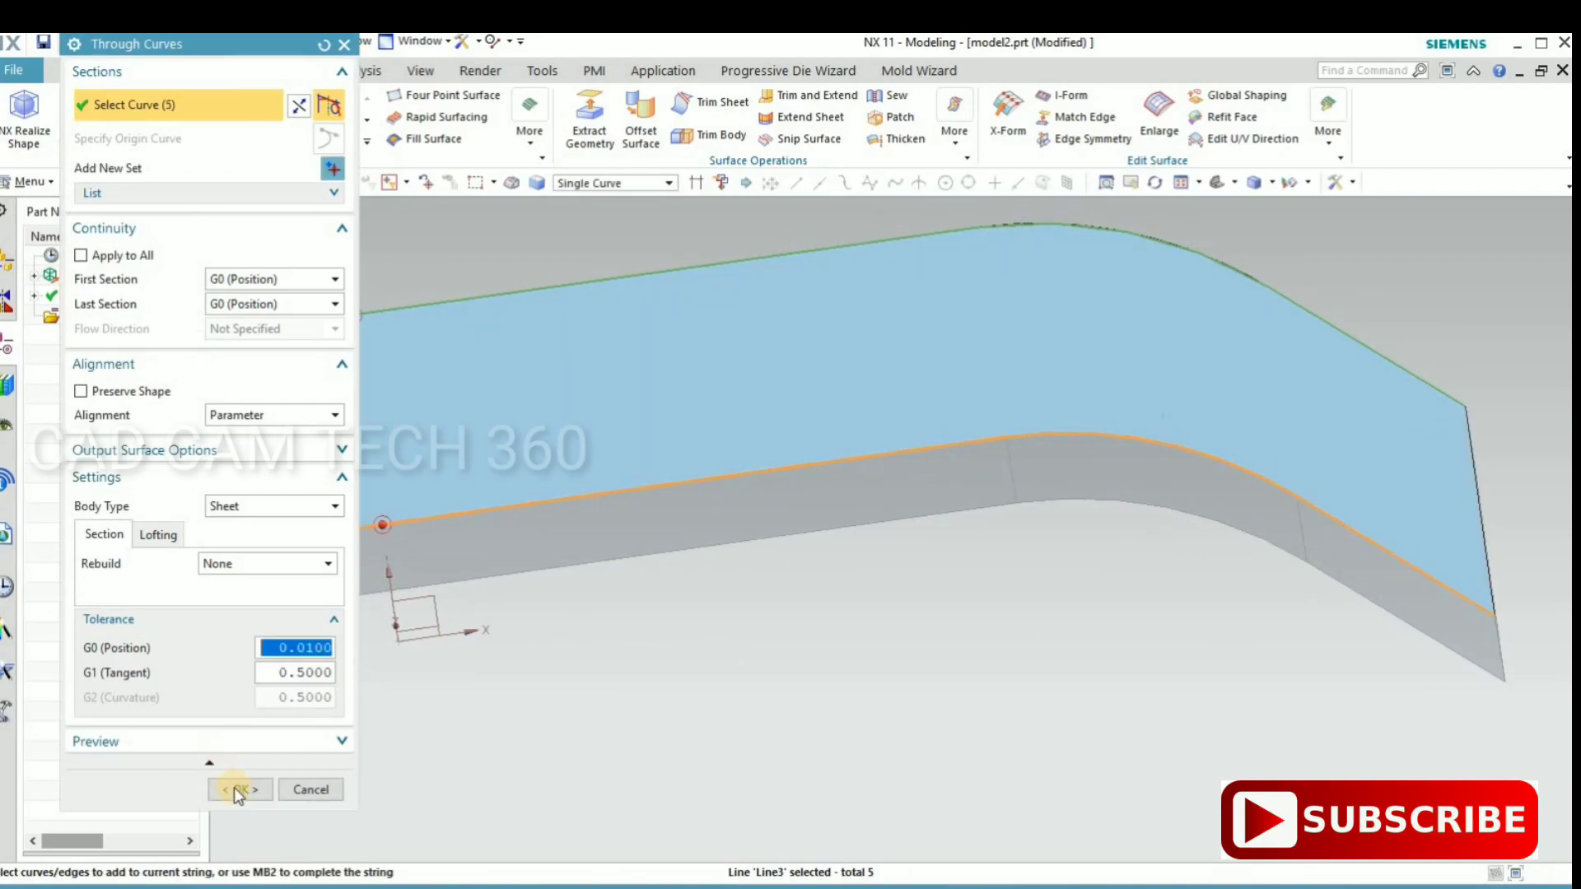
middle_click(266, 756)
scroll(915, 696, "down", 3)
mouse_move(915, 696)
middle_mouse_down()
mouse_move(872, 696)
mouse_move(761, 546)
mouse_move(778, 577)
middle_mouse_up()
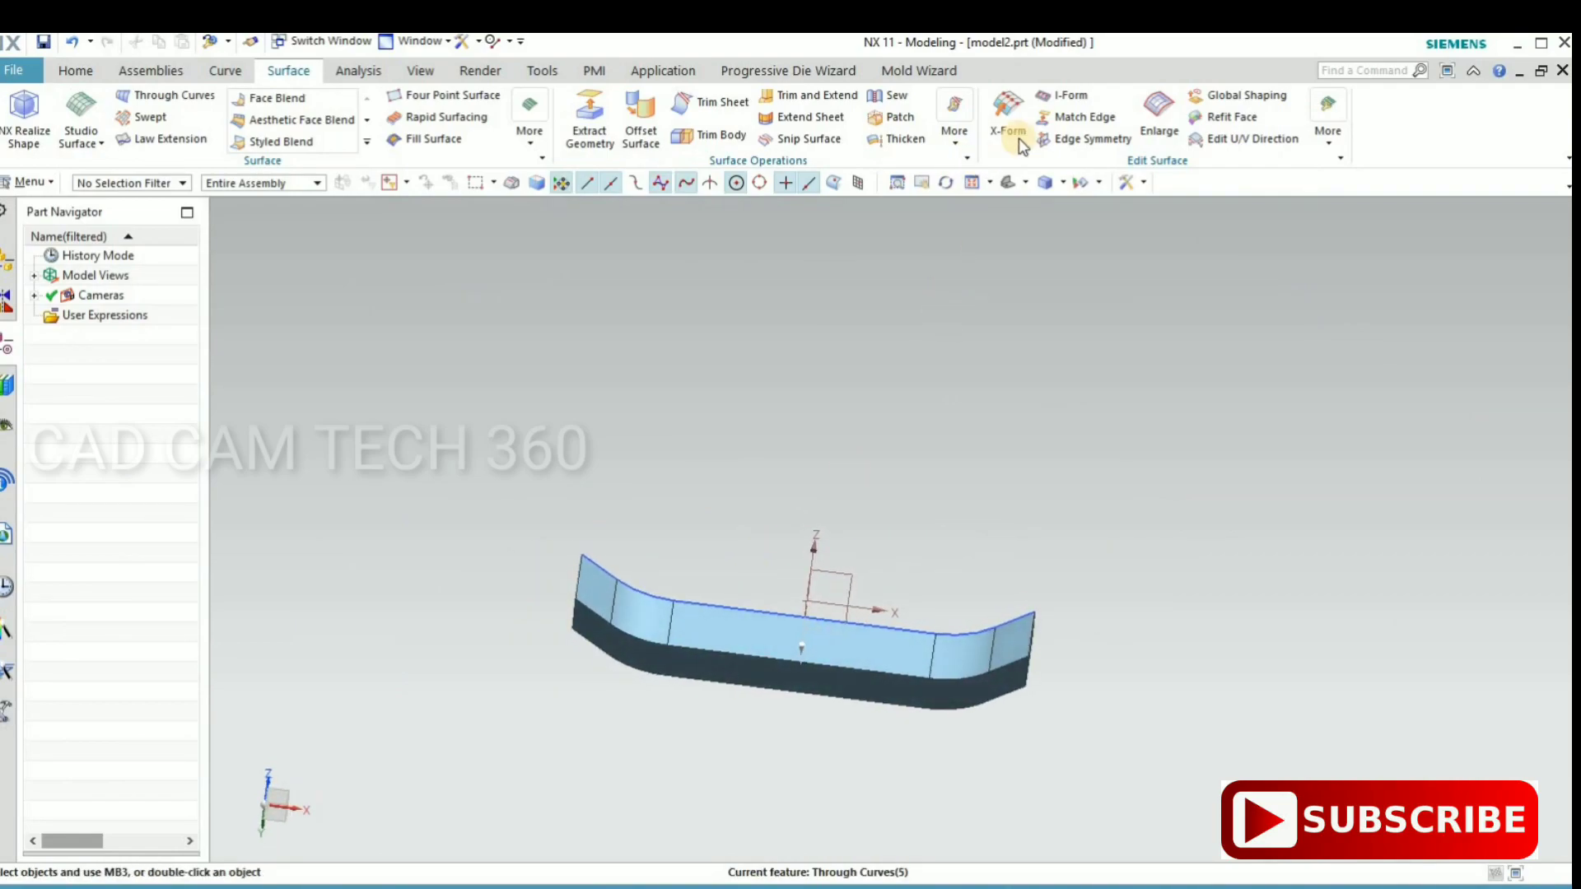
- Sew the target sheet with the three box-selected tool sheets
left_click(993, 139)
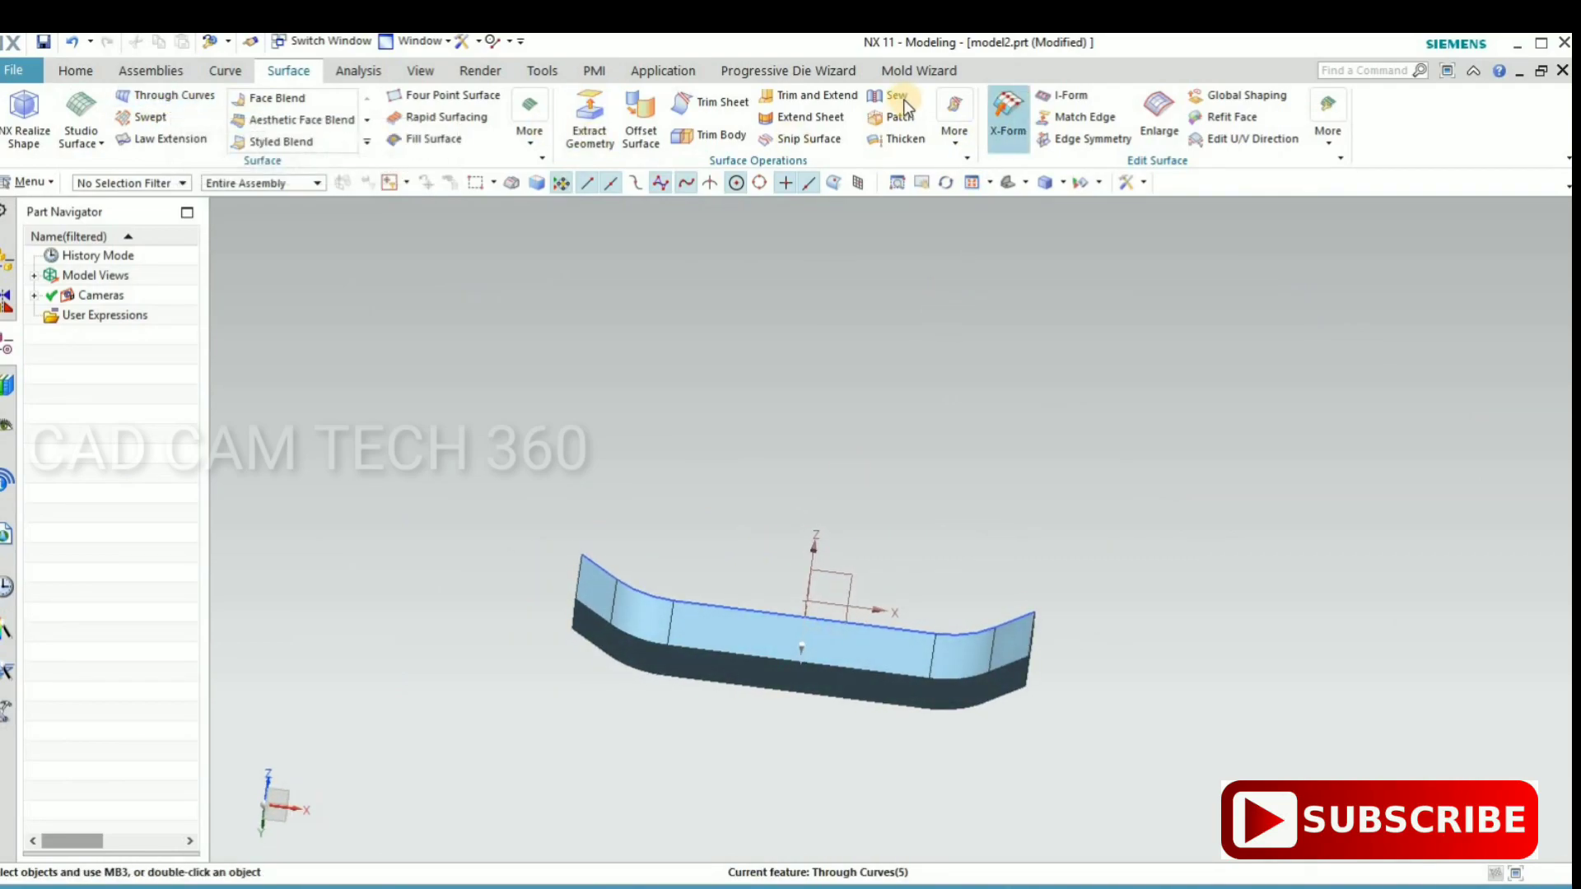
left_click_drag(496, 481, 1140, 727)
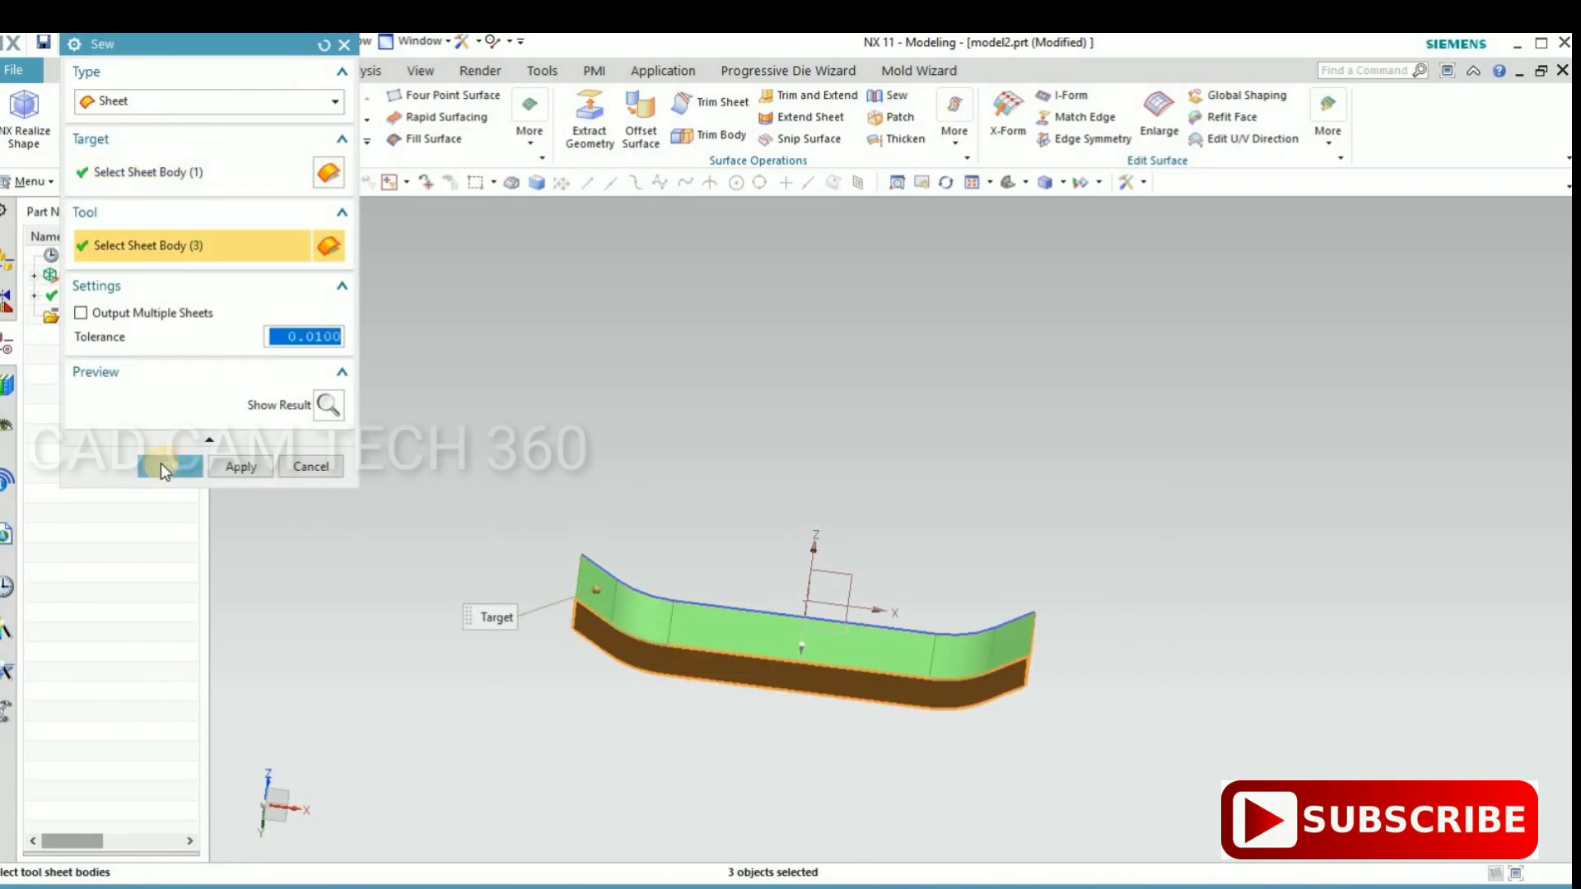
left_click(169, 465)
mouse_move(800, 682)
middle_mouse_down()
mouse_move(802, 657)
mouse_move(757, 667)
middle_mouse_up()
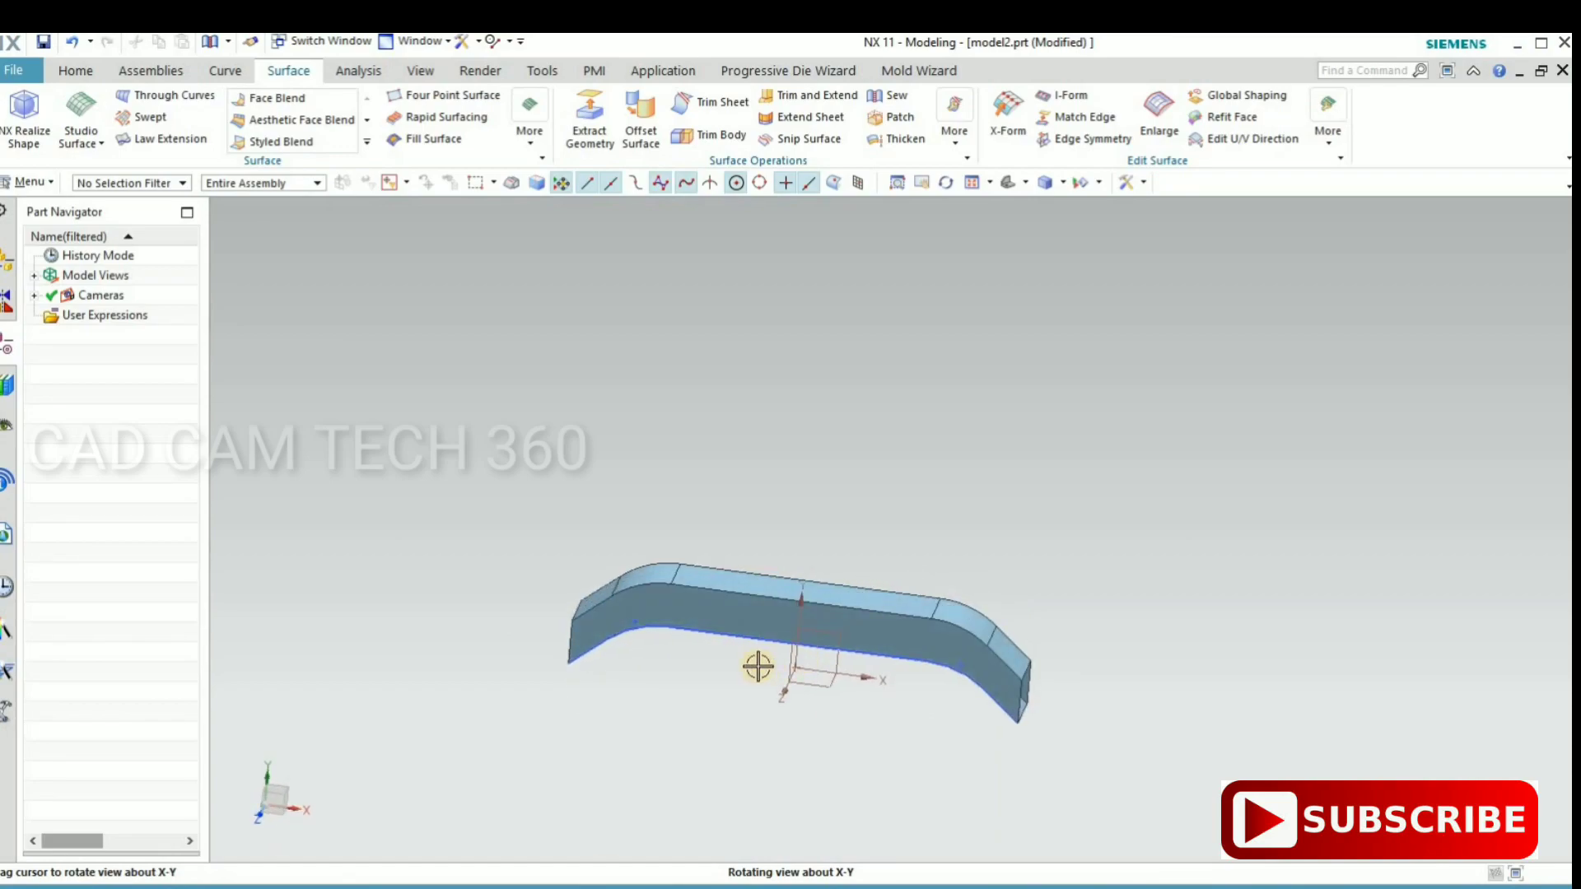
scroll(659, 647, "up", 2)
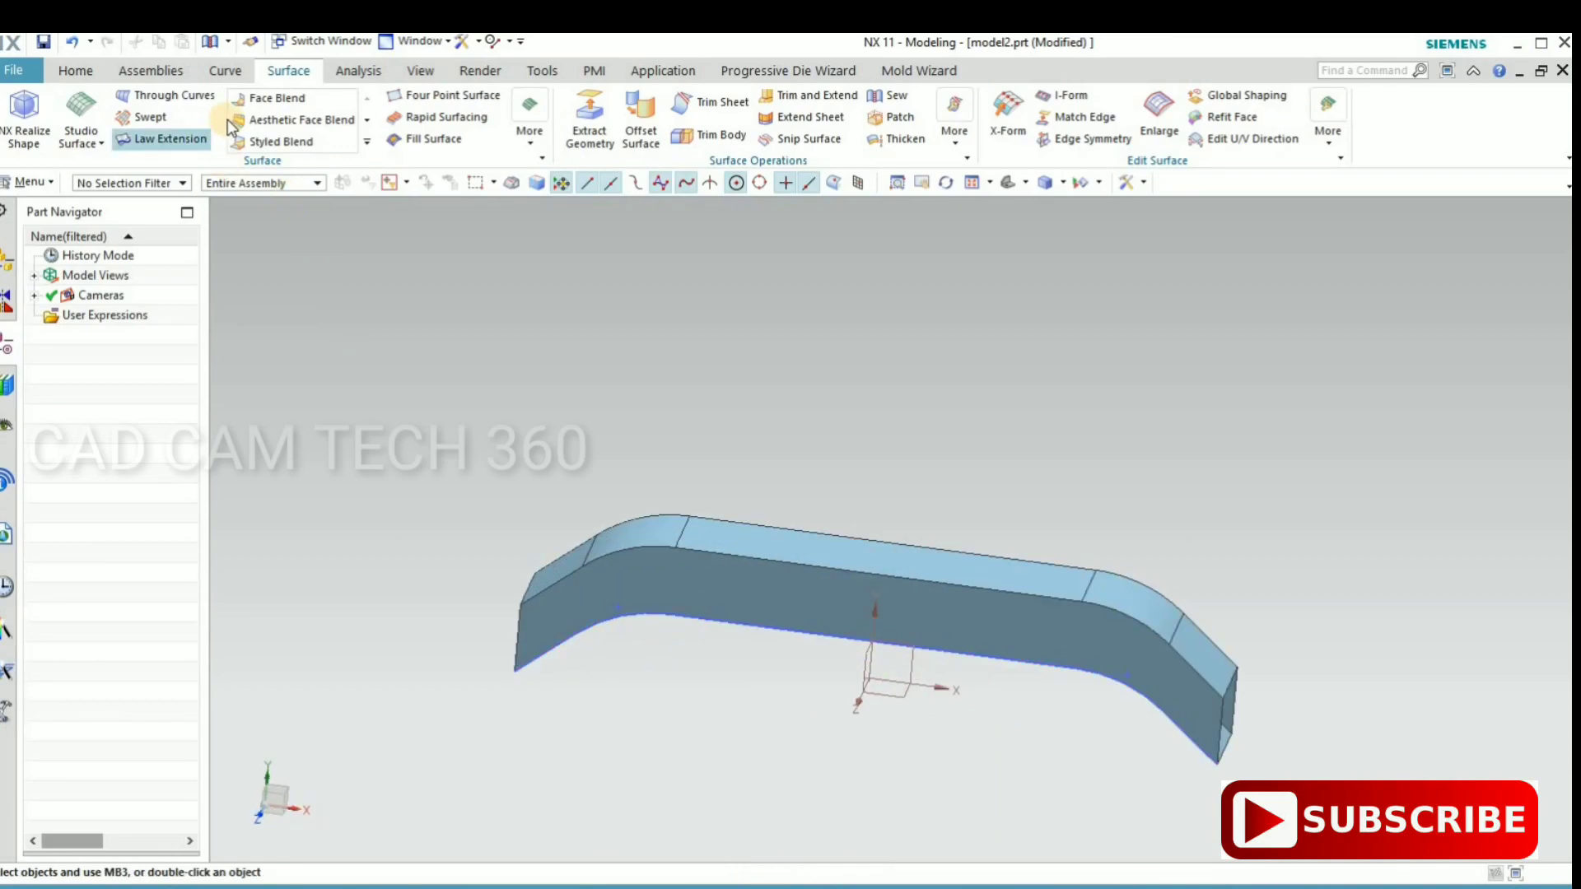
- Start an Edge Blend and pick the channel's first top and bottom edges
left_click(66, 71)
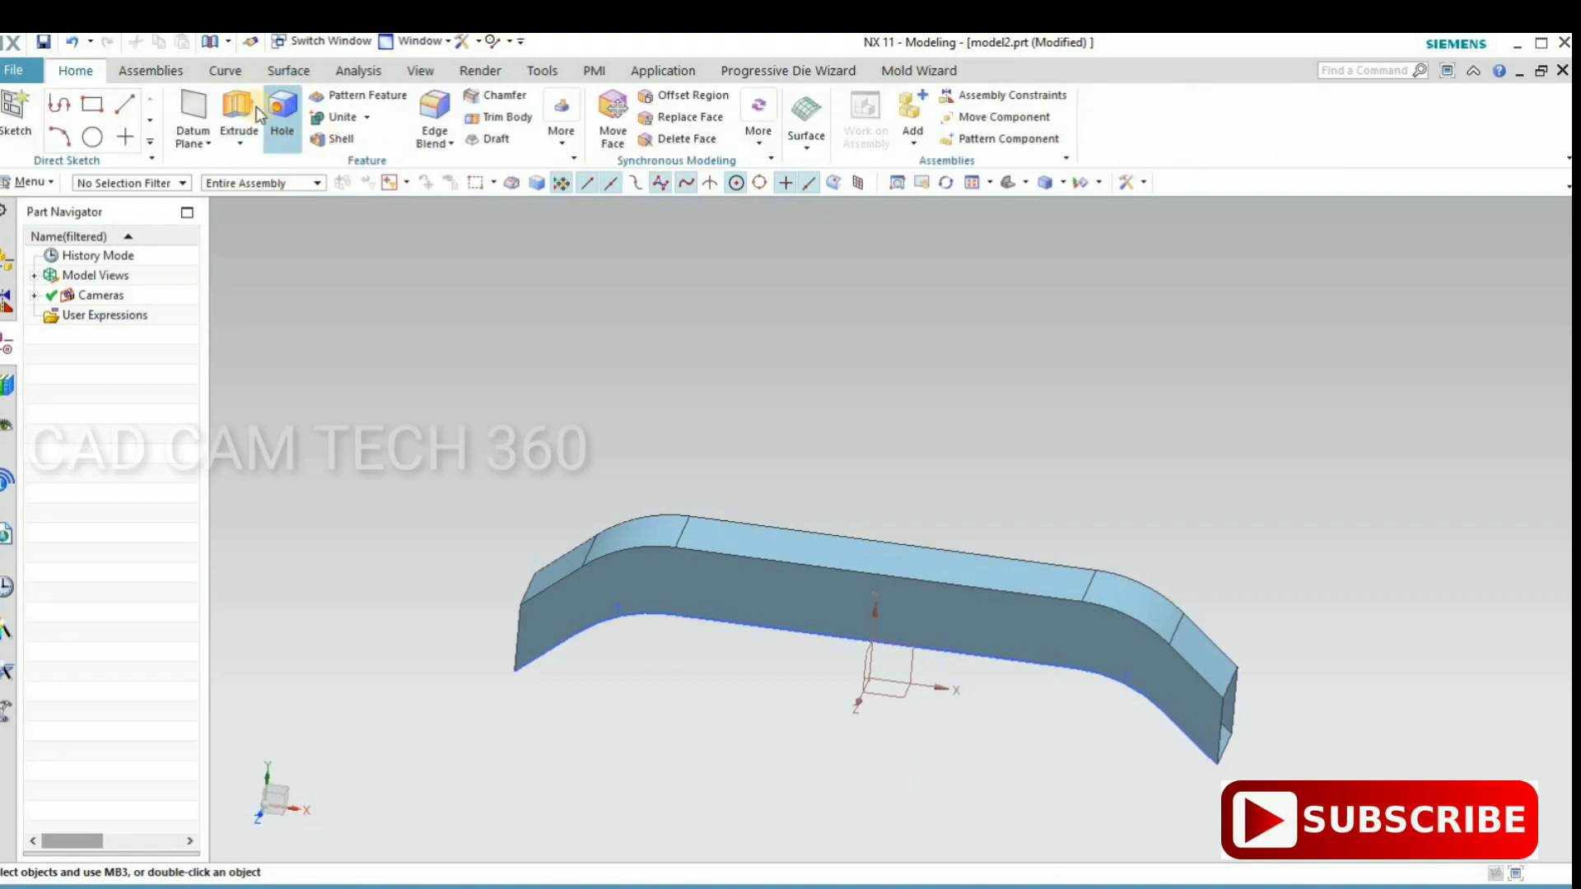
left_click(440, 111)
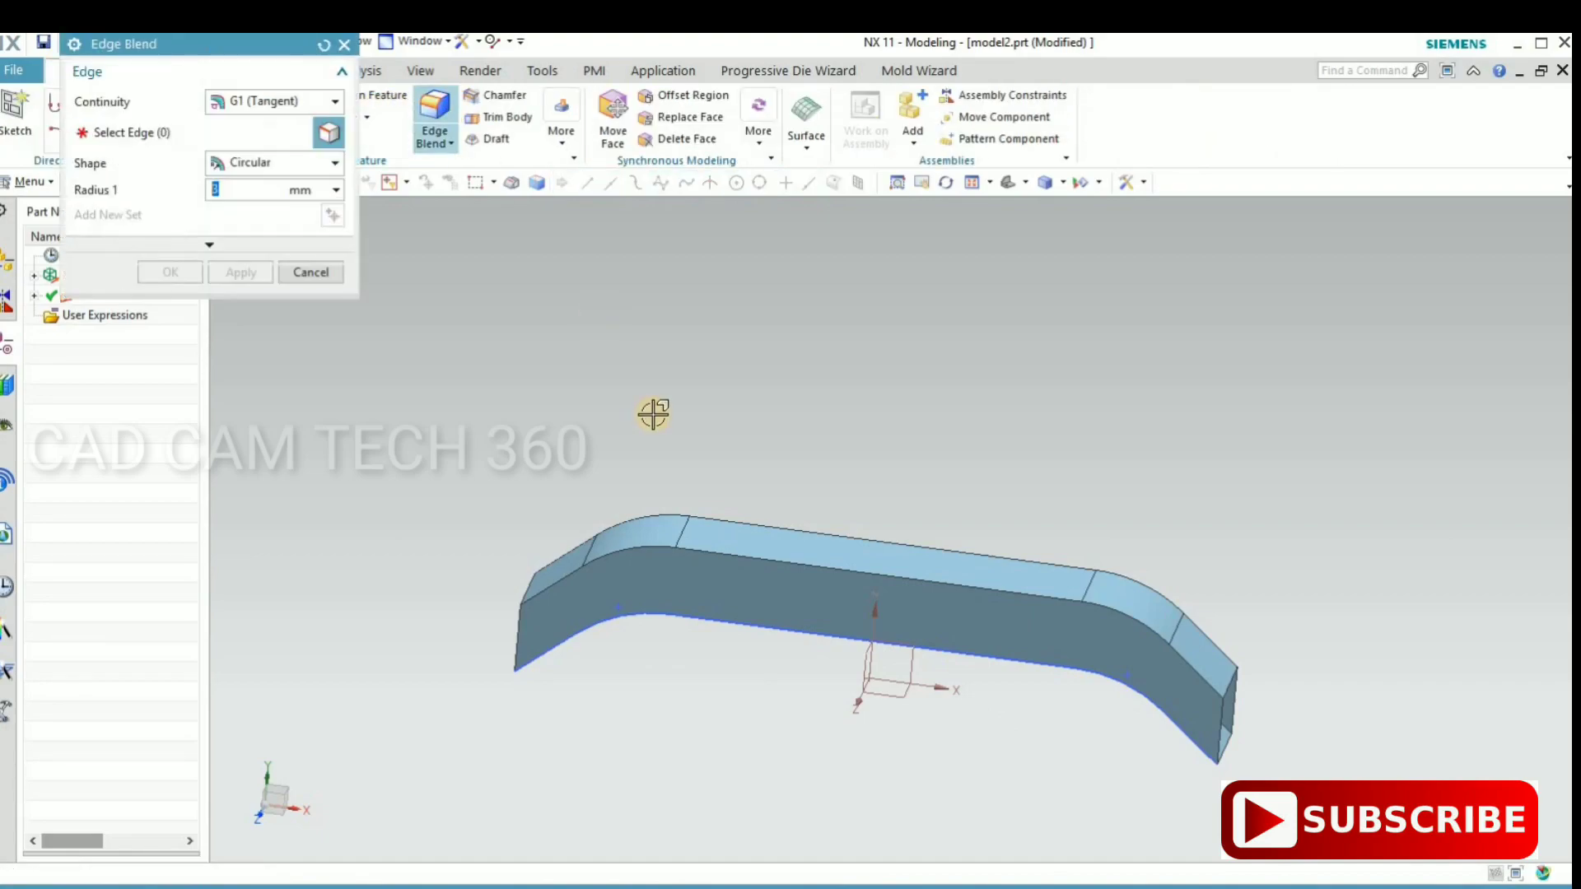
left_click(714, 556)
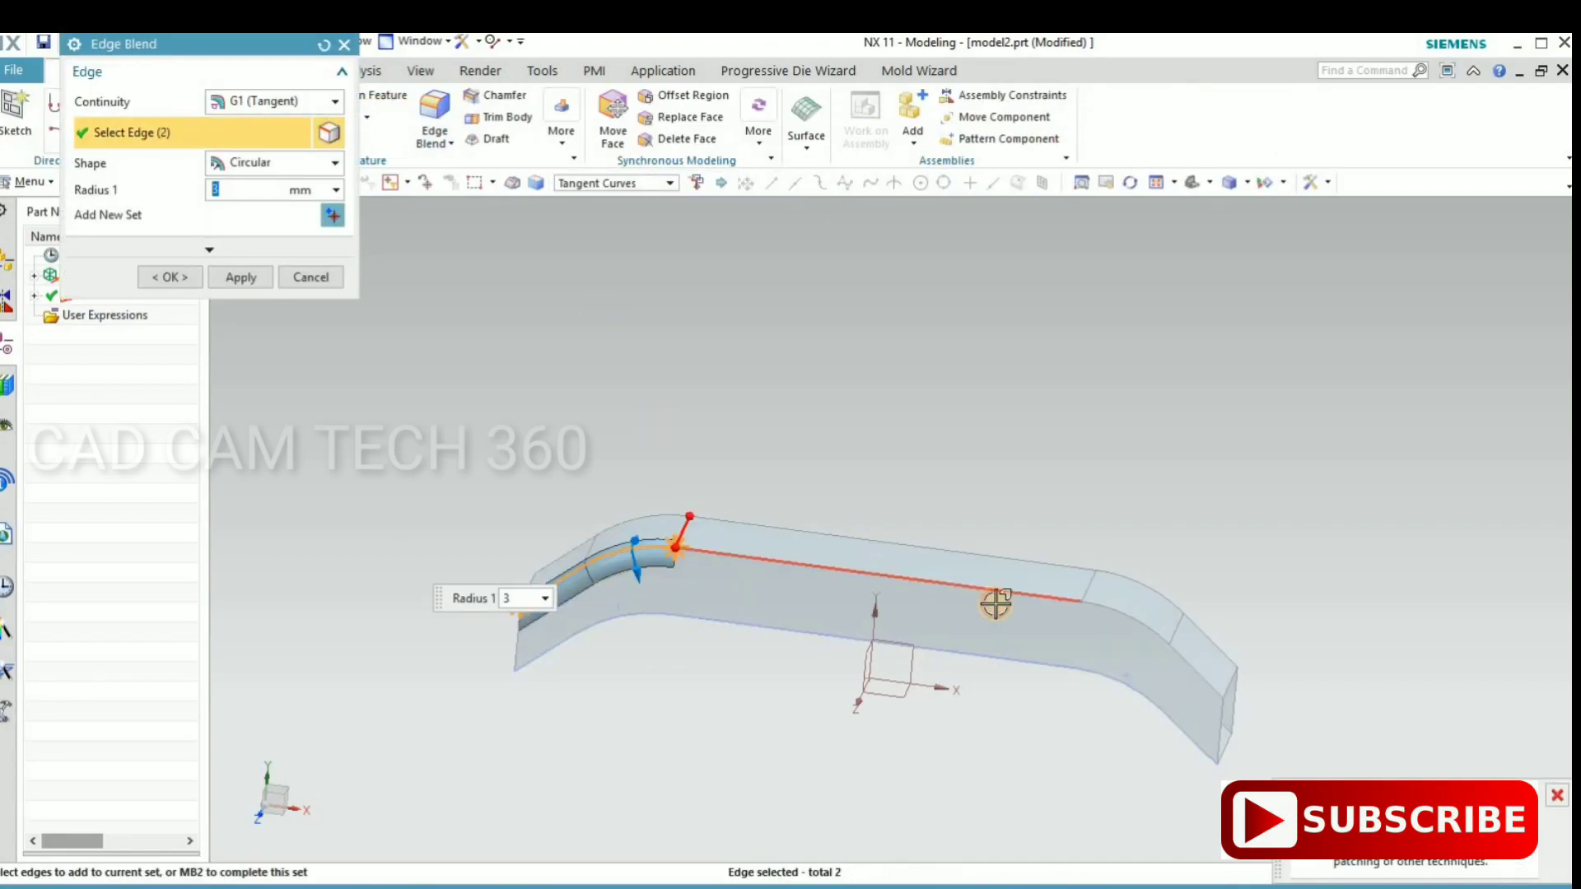
scroll(1137, 635, "up", 3)
left_click(1174, 636)
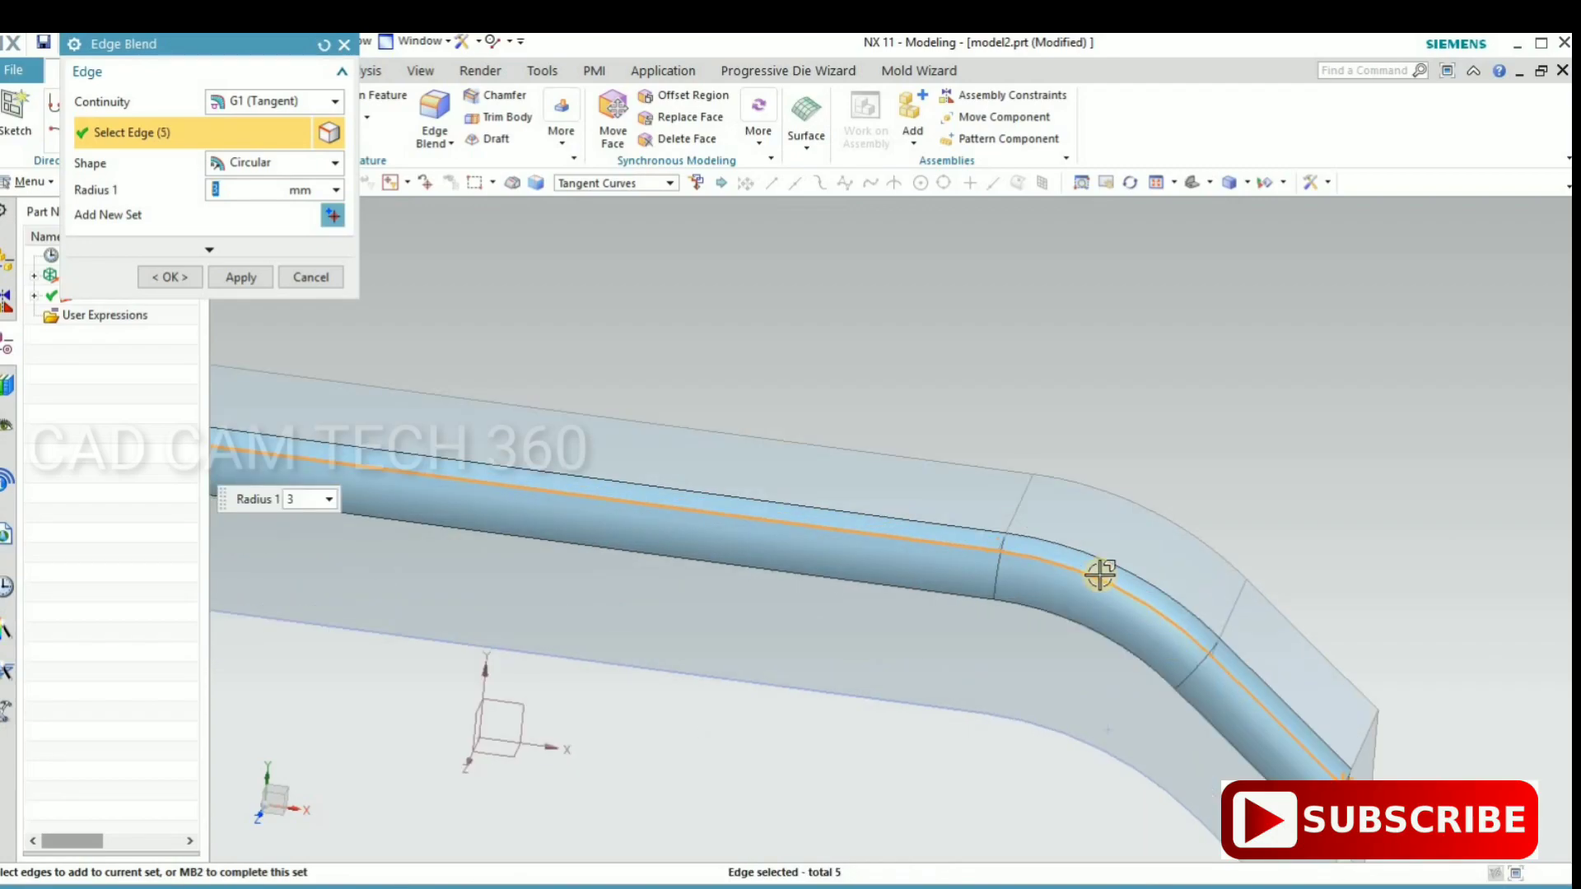
scroll(576, 617, "down", 3)
left_click(440, 605)
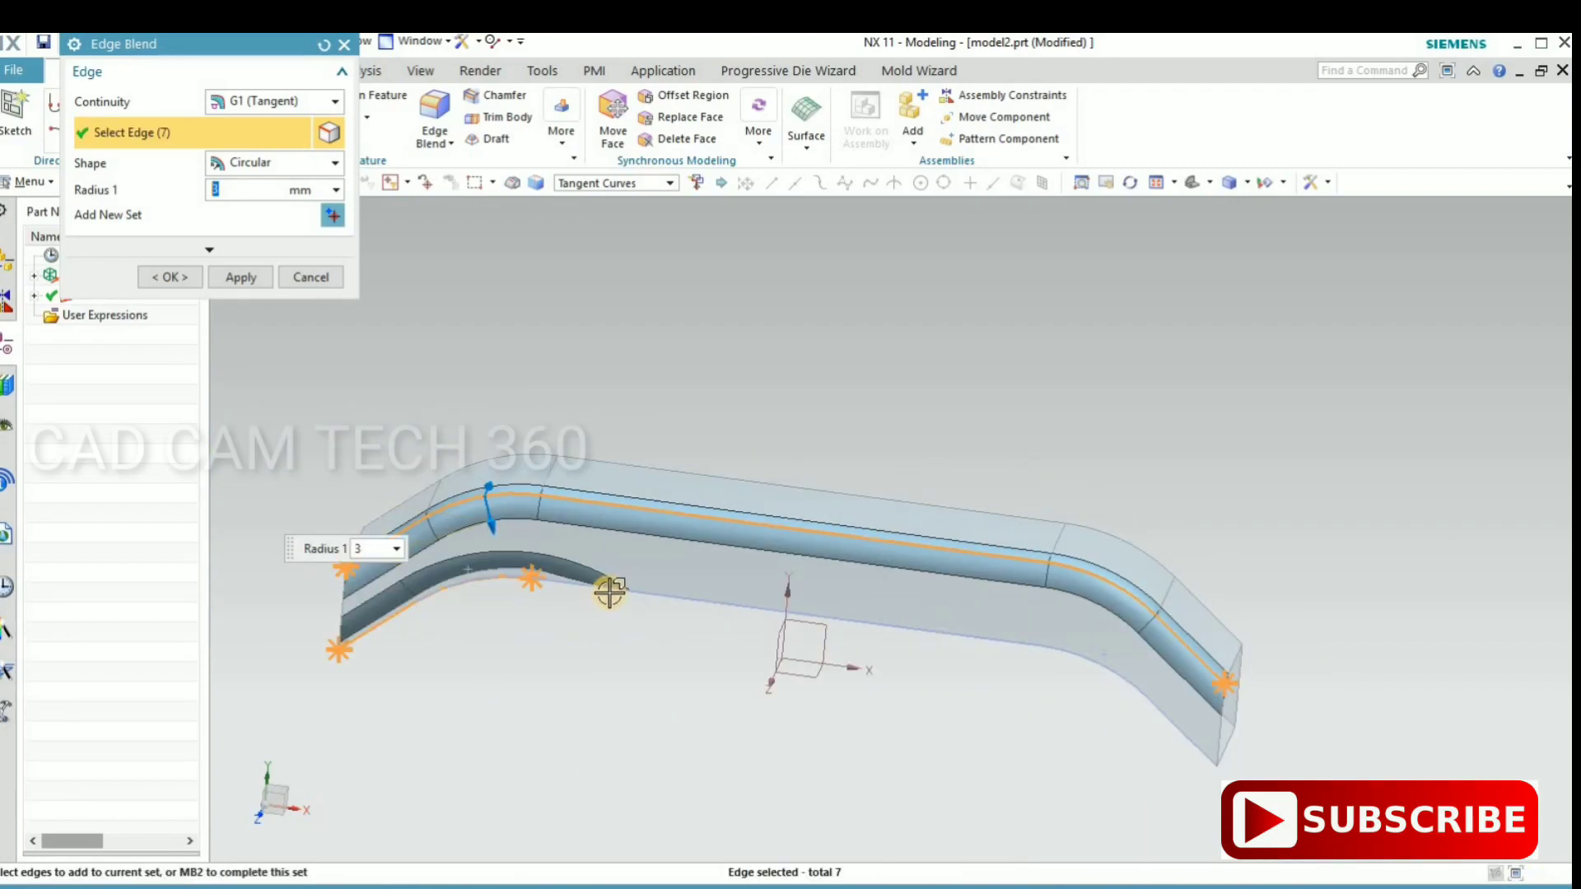
left_click(626, 592)
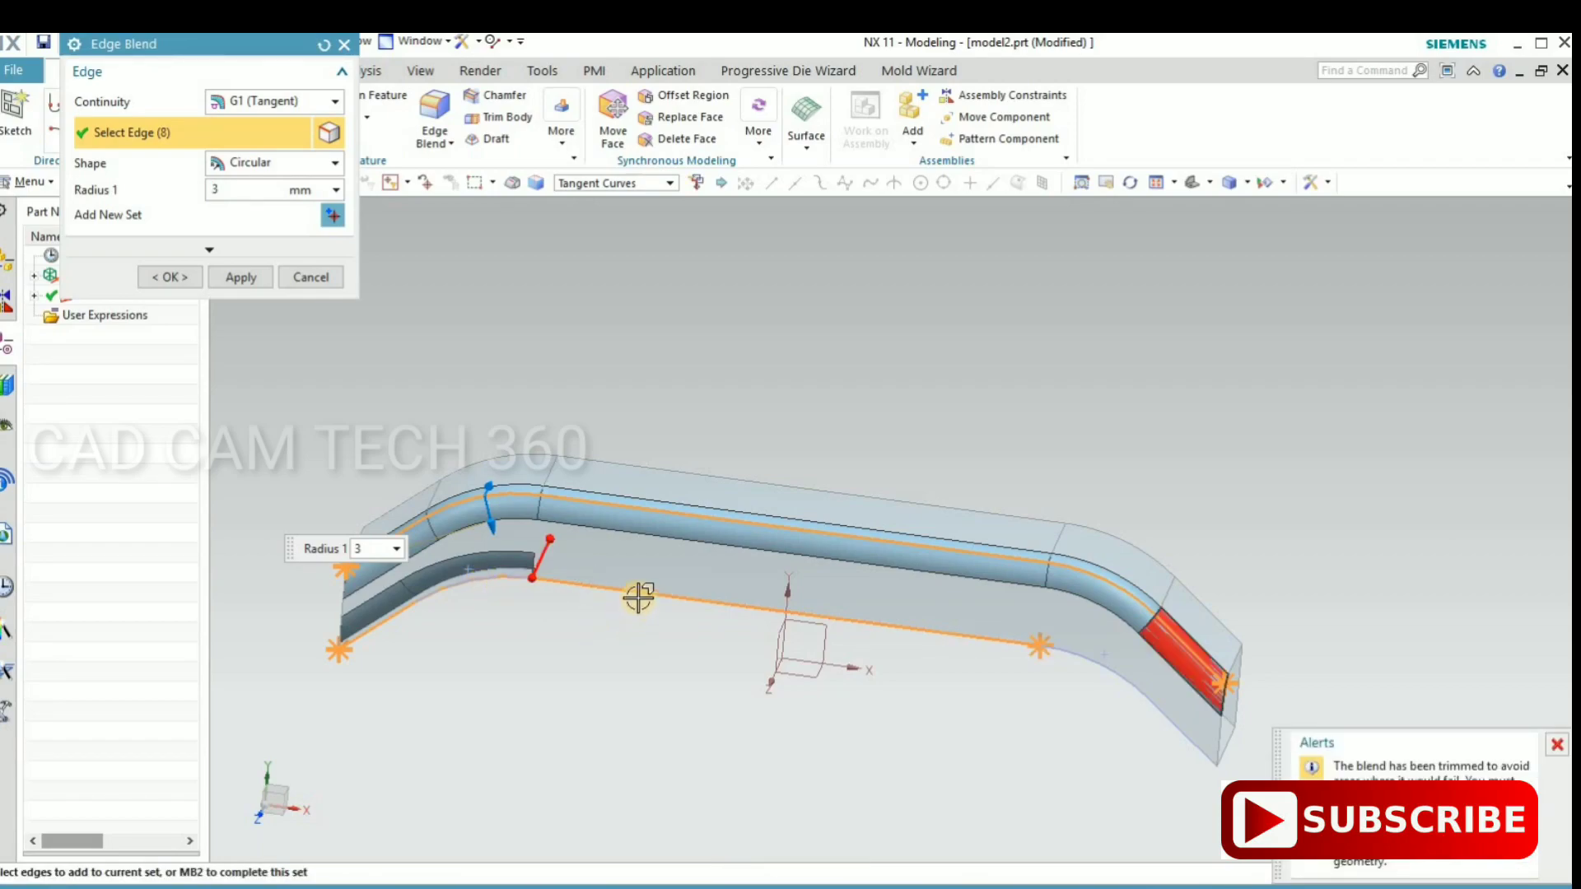
- Drop the edge causing the trim alert and add more edges near the right end
left_click(556, 622, "shift")
mouse_move(579, 601)
middle_mouse_down()
mouse_move(579, 505)
mouse_move(541, 688)
mouse_move(601, 618)
middle_mouse_up()
left_click(601, 610)
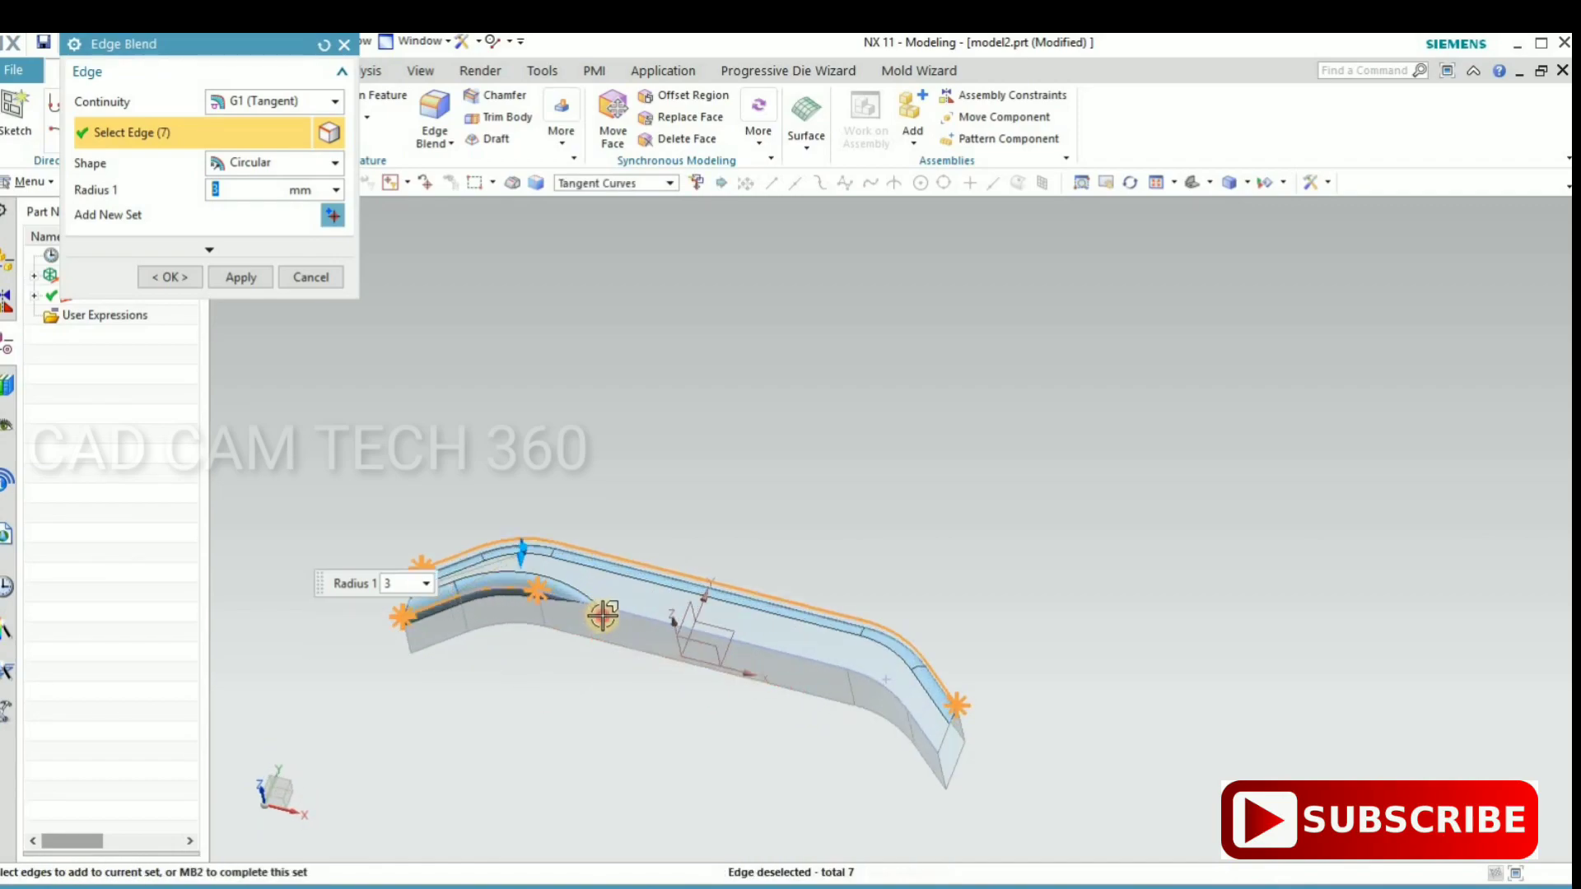
left_click(900, 706)
scroll(872, 670, "up", 1)
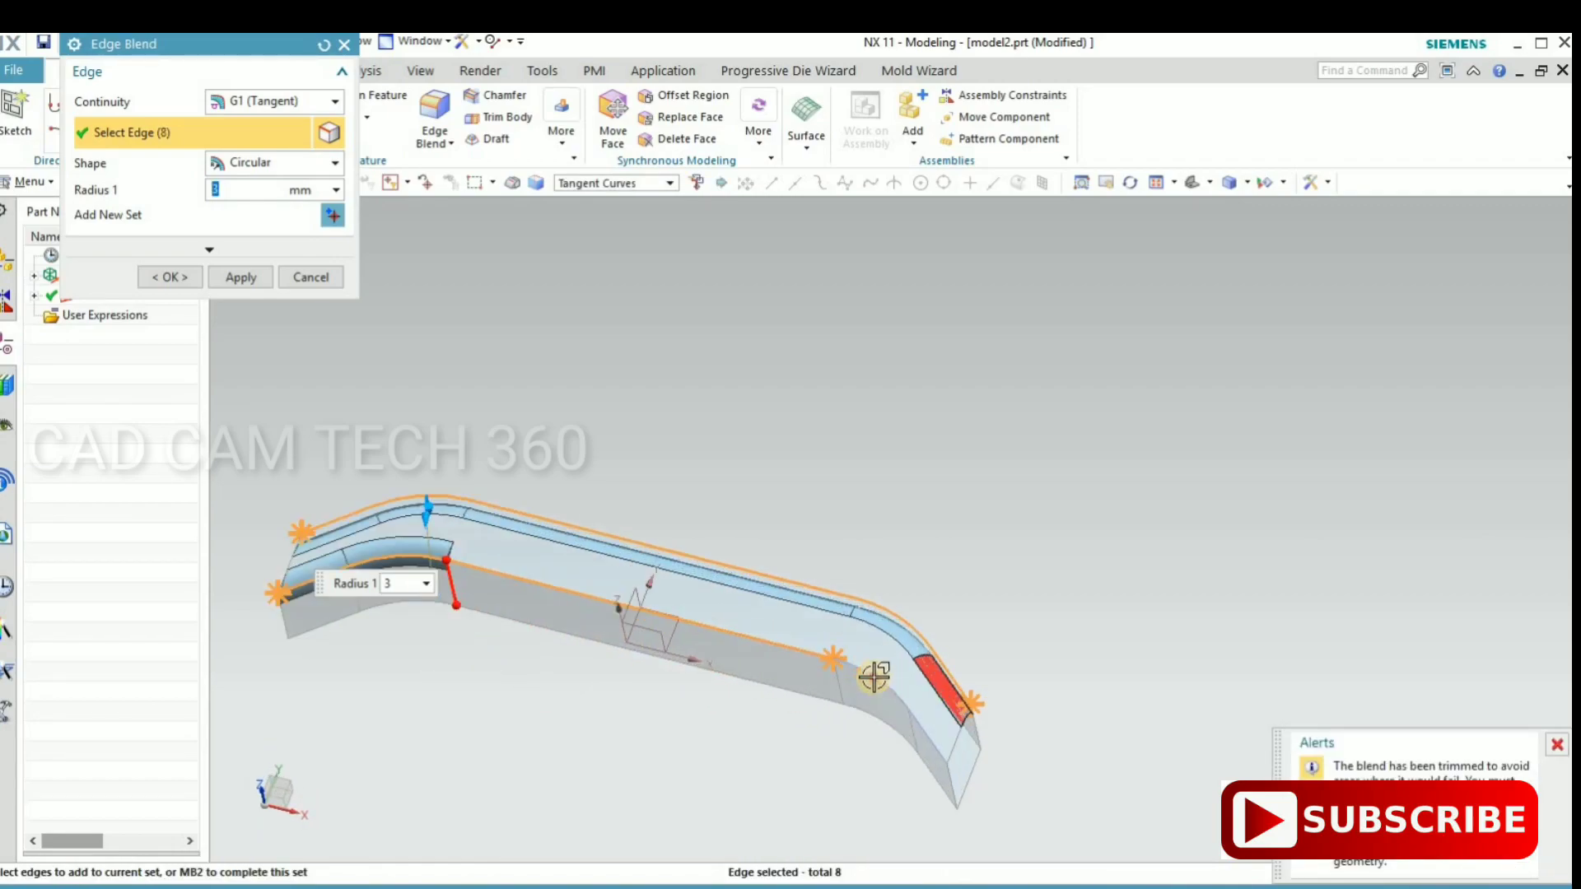
left_click(911, 724)
mouse_move(649, 551)
middle_mouse_down()
mouse_move(628, 632)
mouse_move(709, 783)
mouse_move(885, 840)
middle_mouse_up()
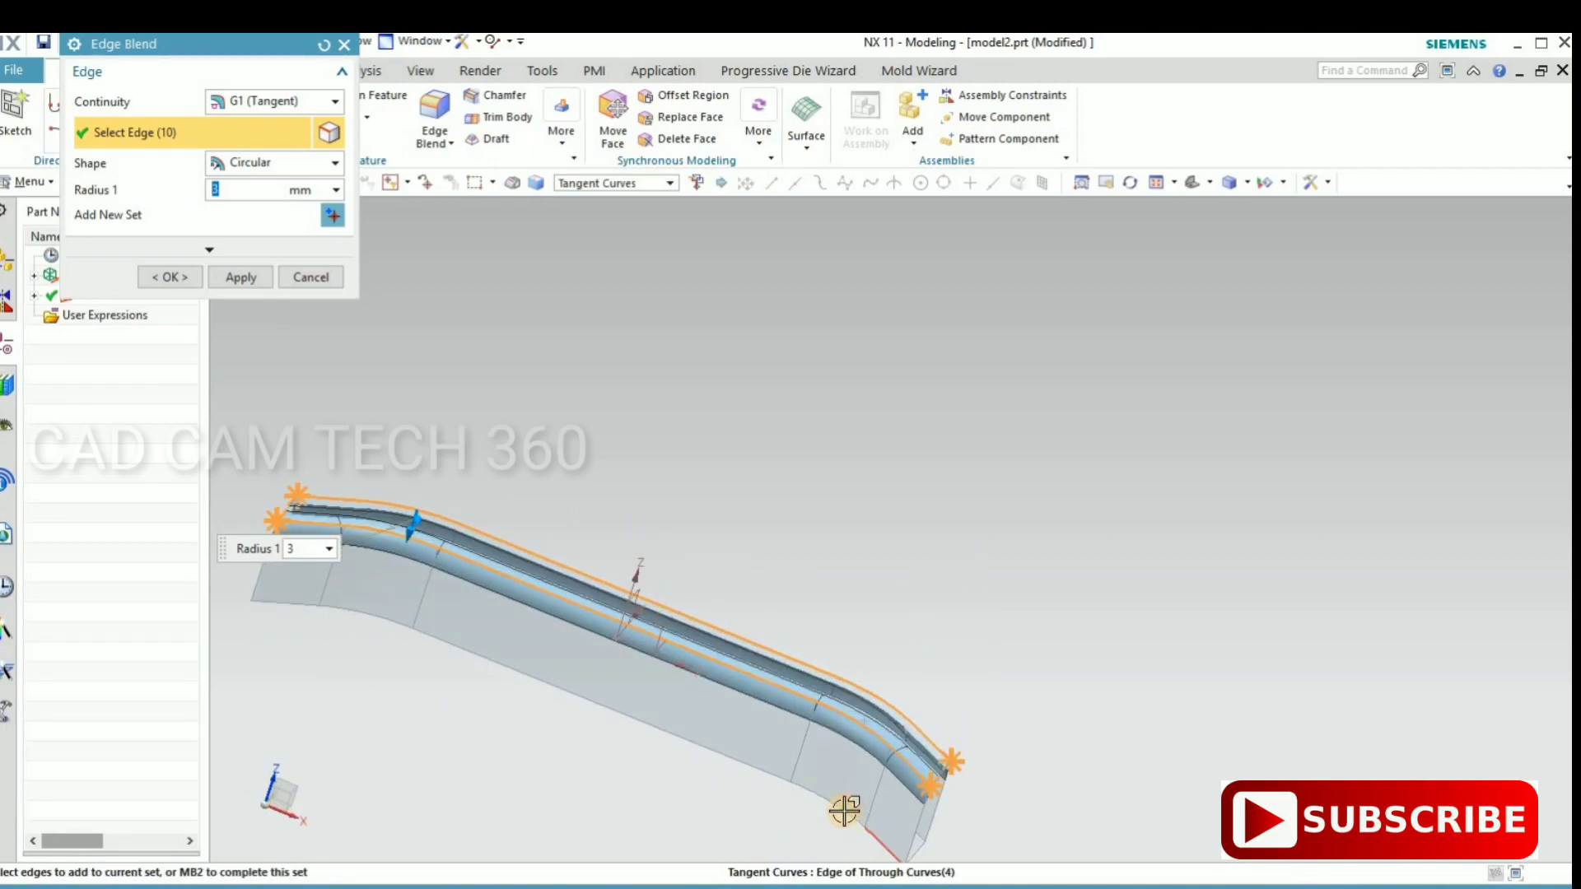
left_click(844, 812)
- Add the remaining lower, corner and long top edges and apply a 1 mm radius
left_click(288, 599)
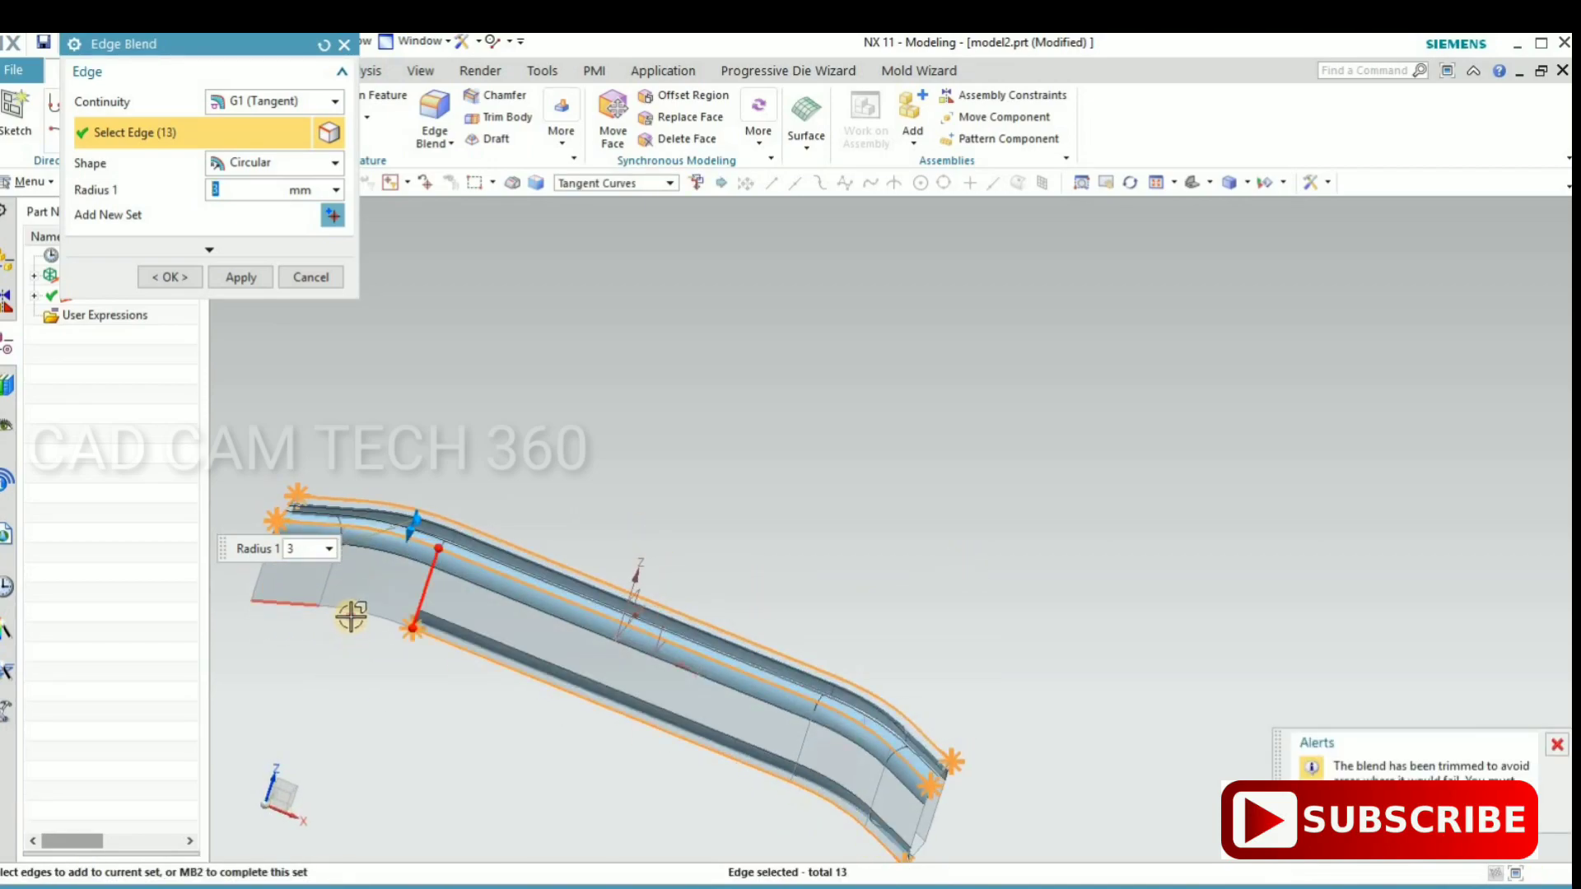
left_click(299, 607)
mouse_move(698, 648)
middle_mouse_down()
mouse_move(696, 671)
mouse_move(939, 650)
middle_mouse_up()
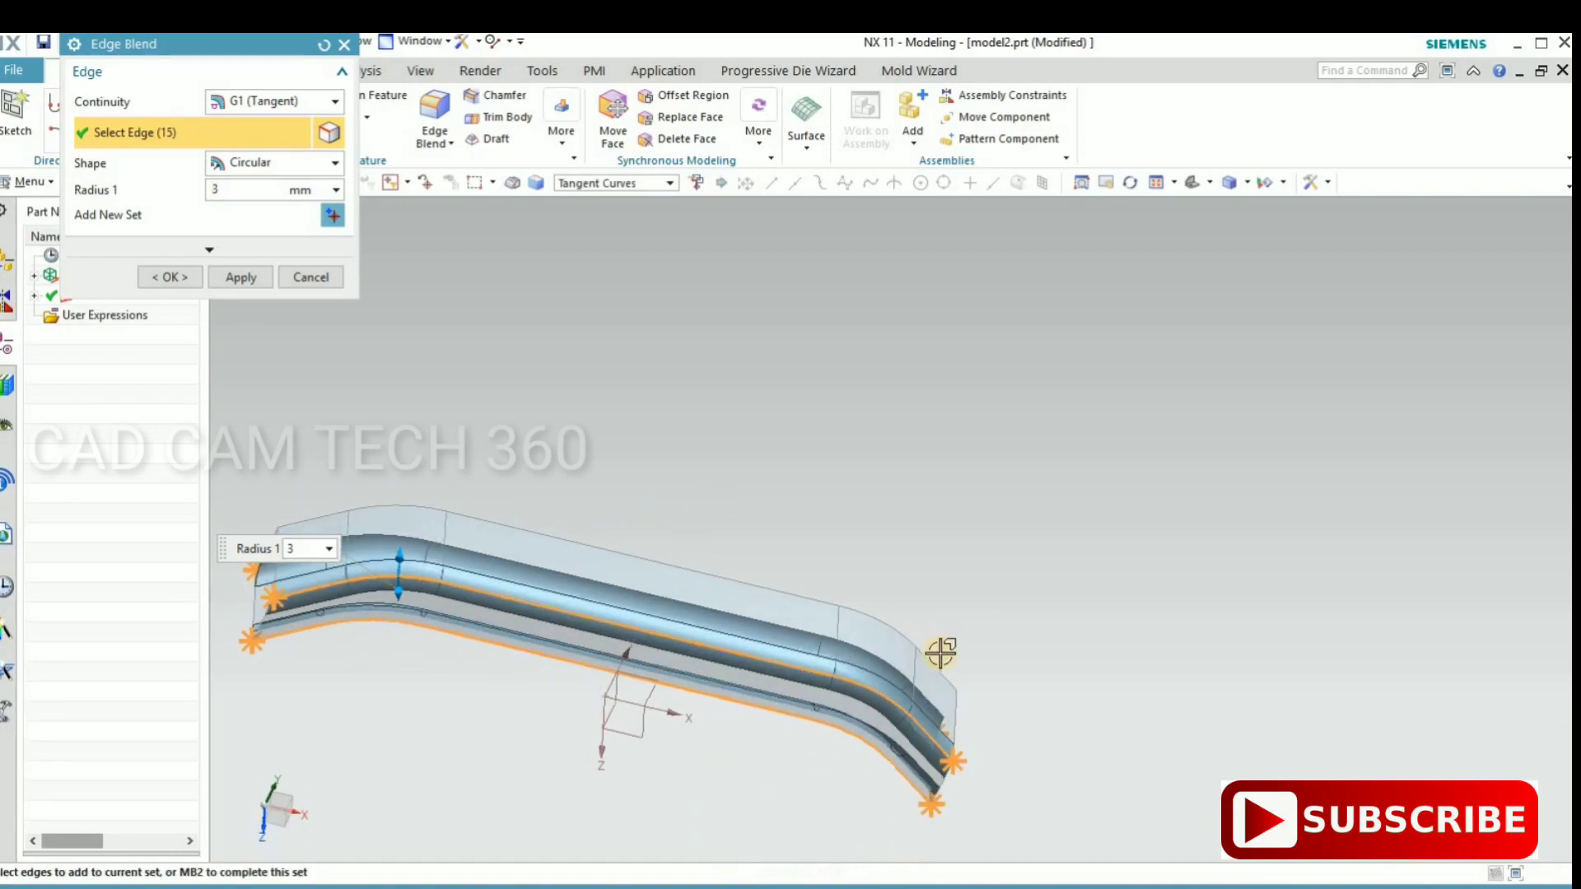
left_click(893, 623)
left_click(404, 506)
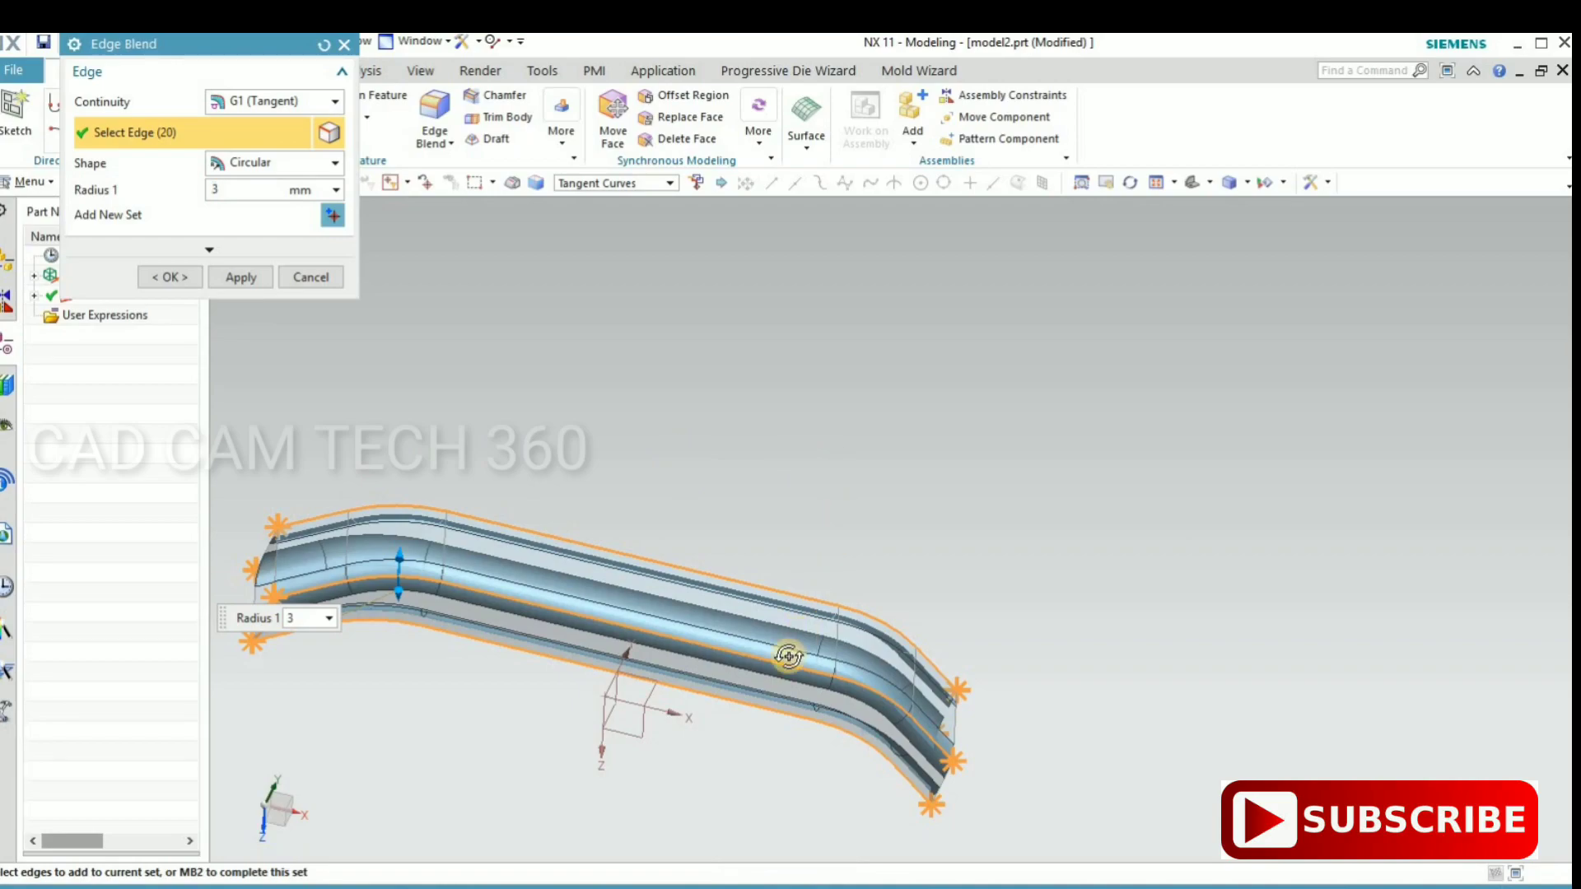
middle_click_drag(788, 657, 258, 220)
left_click(200, 184)
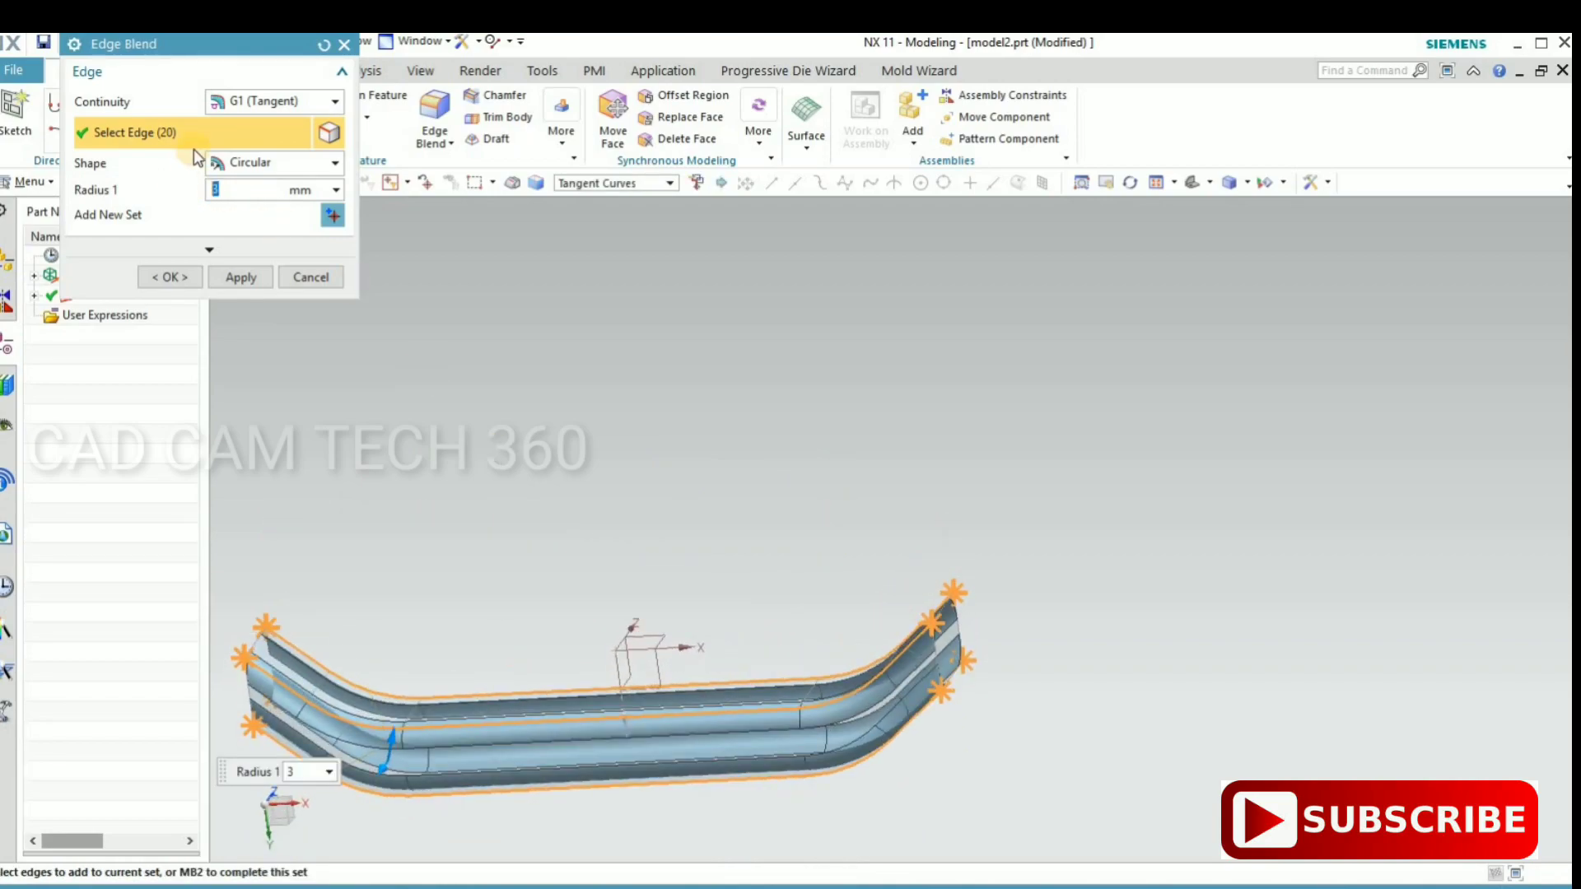
type("1")
left_click(241, 277)
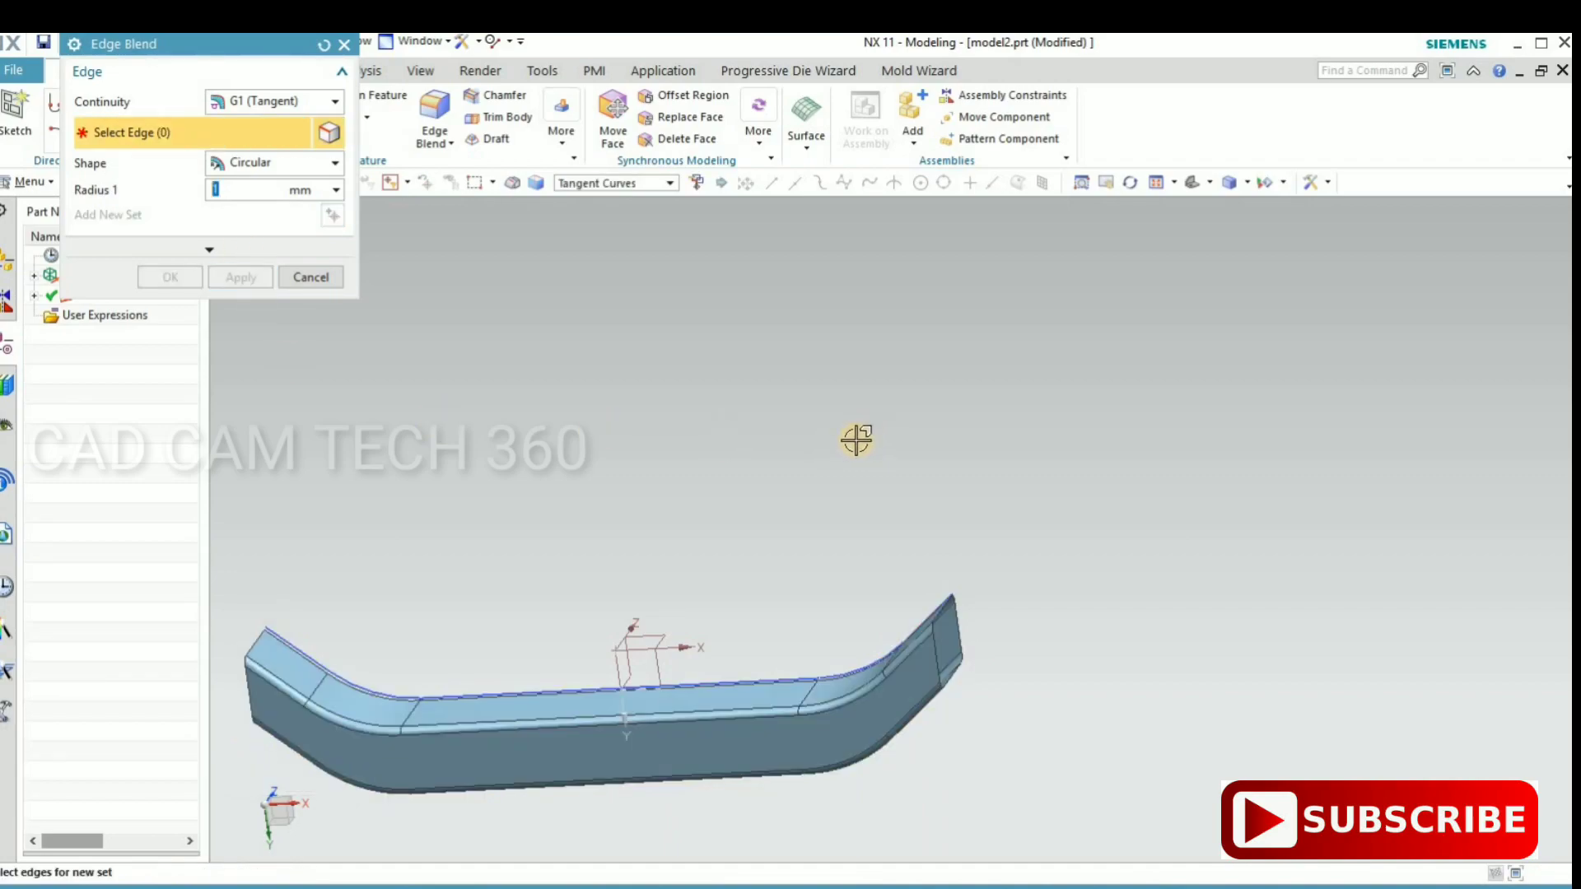
mouse_move(854, 438)
middle_mouse_down()
mouse_move(880, 648)
mouse_move(848, 607)
mouse_move(862, 466)
mouse_move(903, 442)
mouse_move(850, 402)
mouse_move(878, 423)
mouse_move(861, 469)
mouse_move(864, 392)
mouse_move(845, 429)
mouse_move(554, 557)
mouse_move(554, 533)
mouse_move(487, 577)
mouse_move(530, 600)
mouse_move(257, 287)
middle_mouse_up()
- Cancel Edge Blend and pick the first open edges at one sheet end for extension
left_click(302, 280)
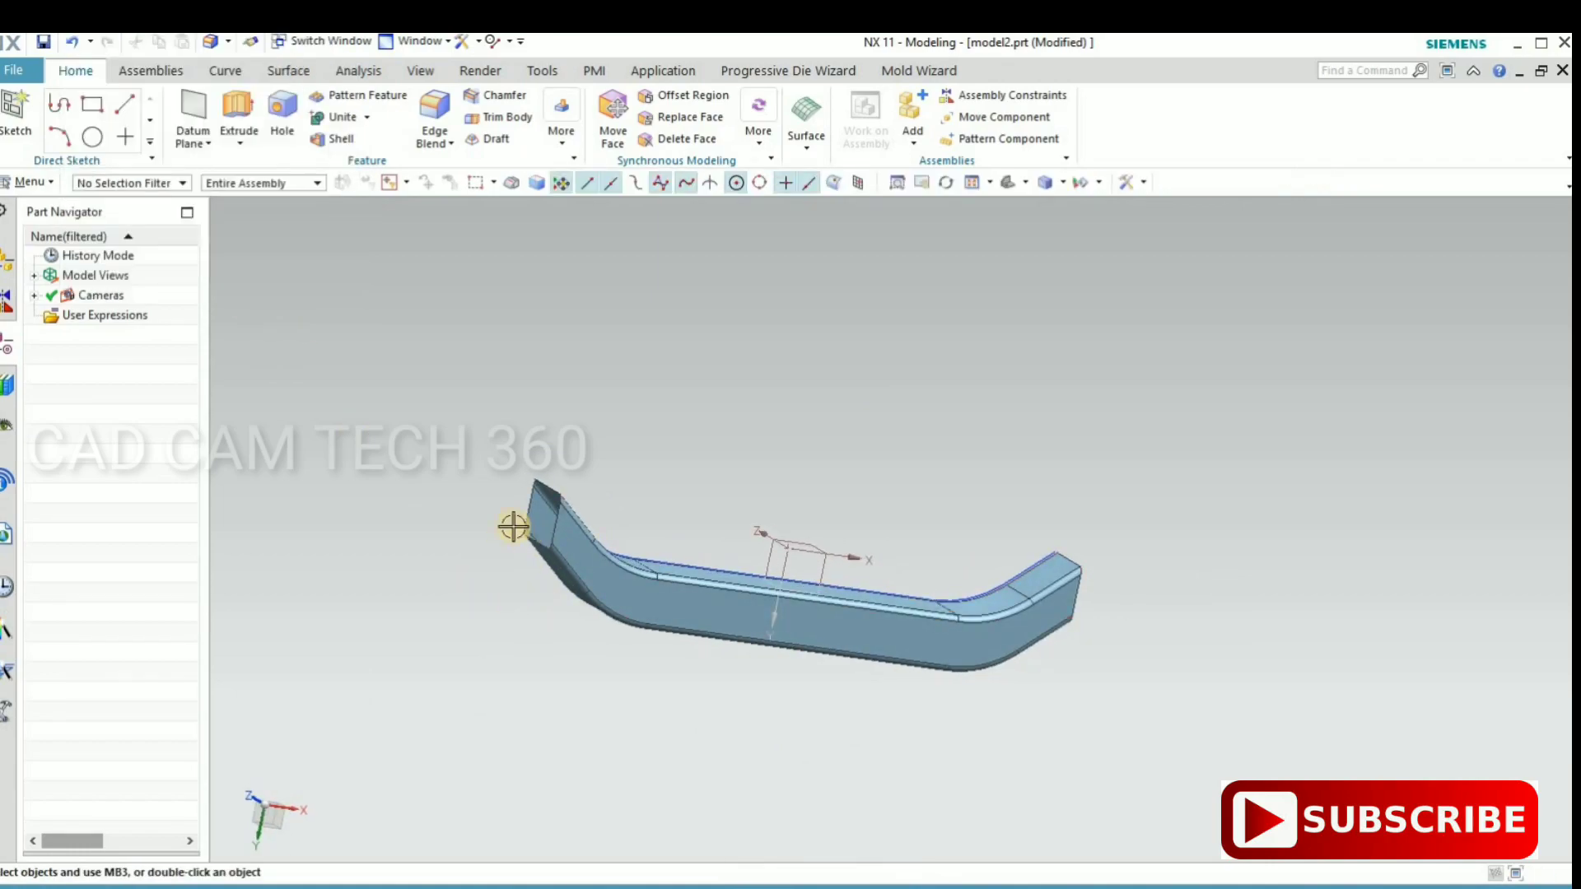
scroll(515, 526, "up", 3)
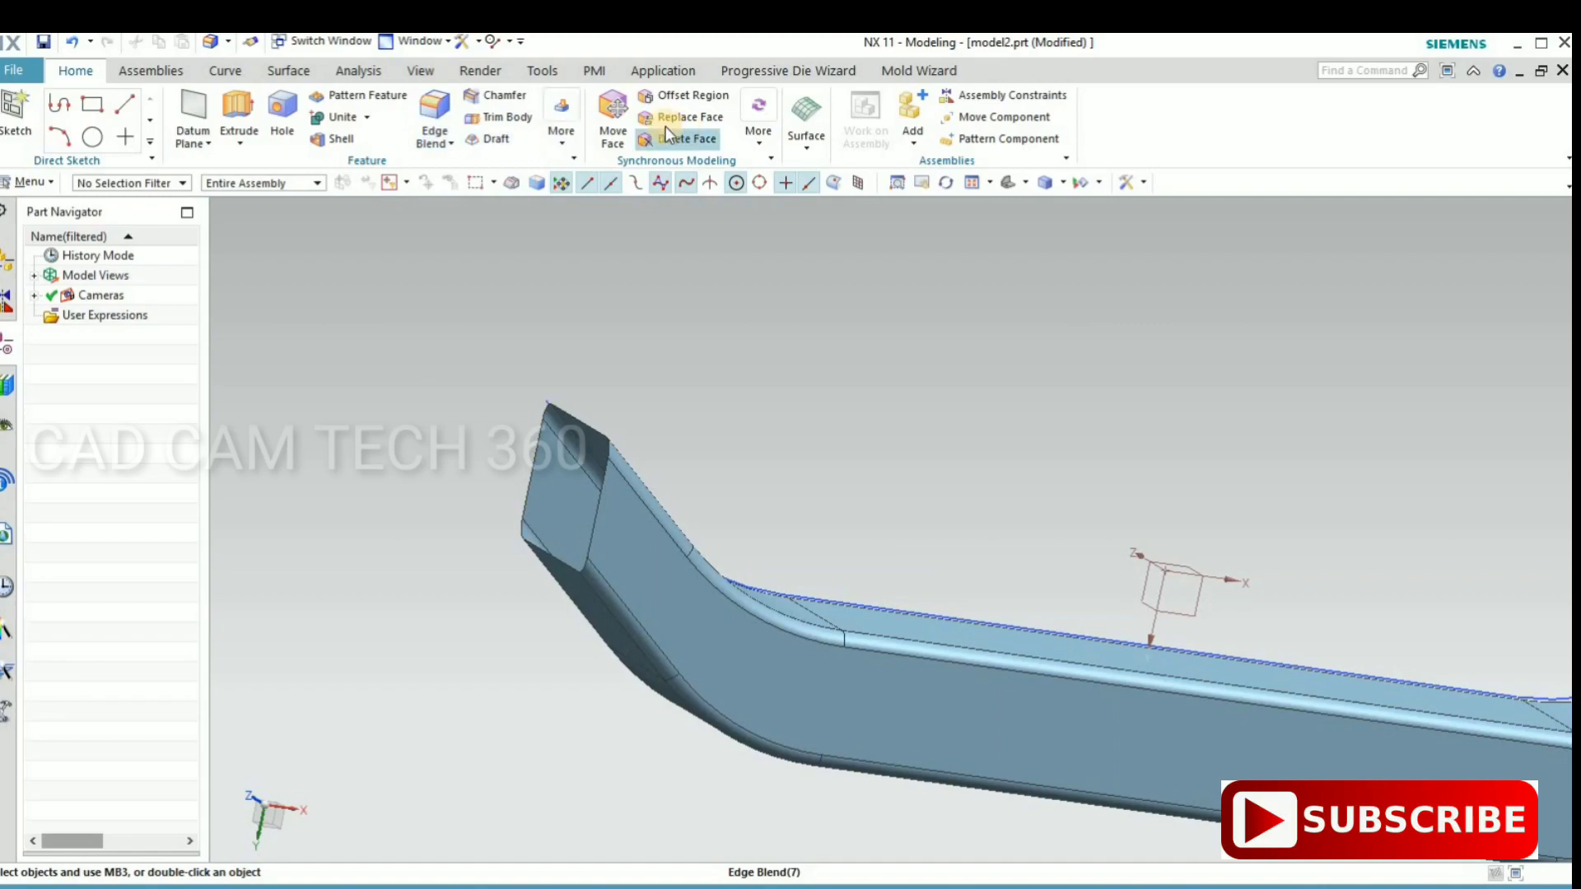
scroll(675, 169, "down", 3)
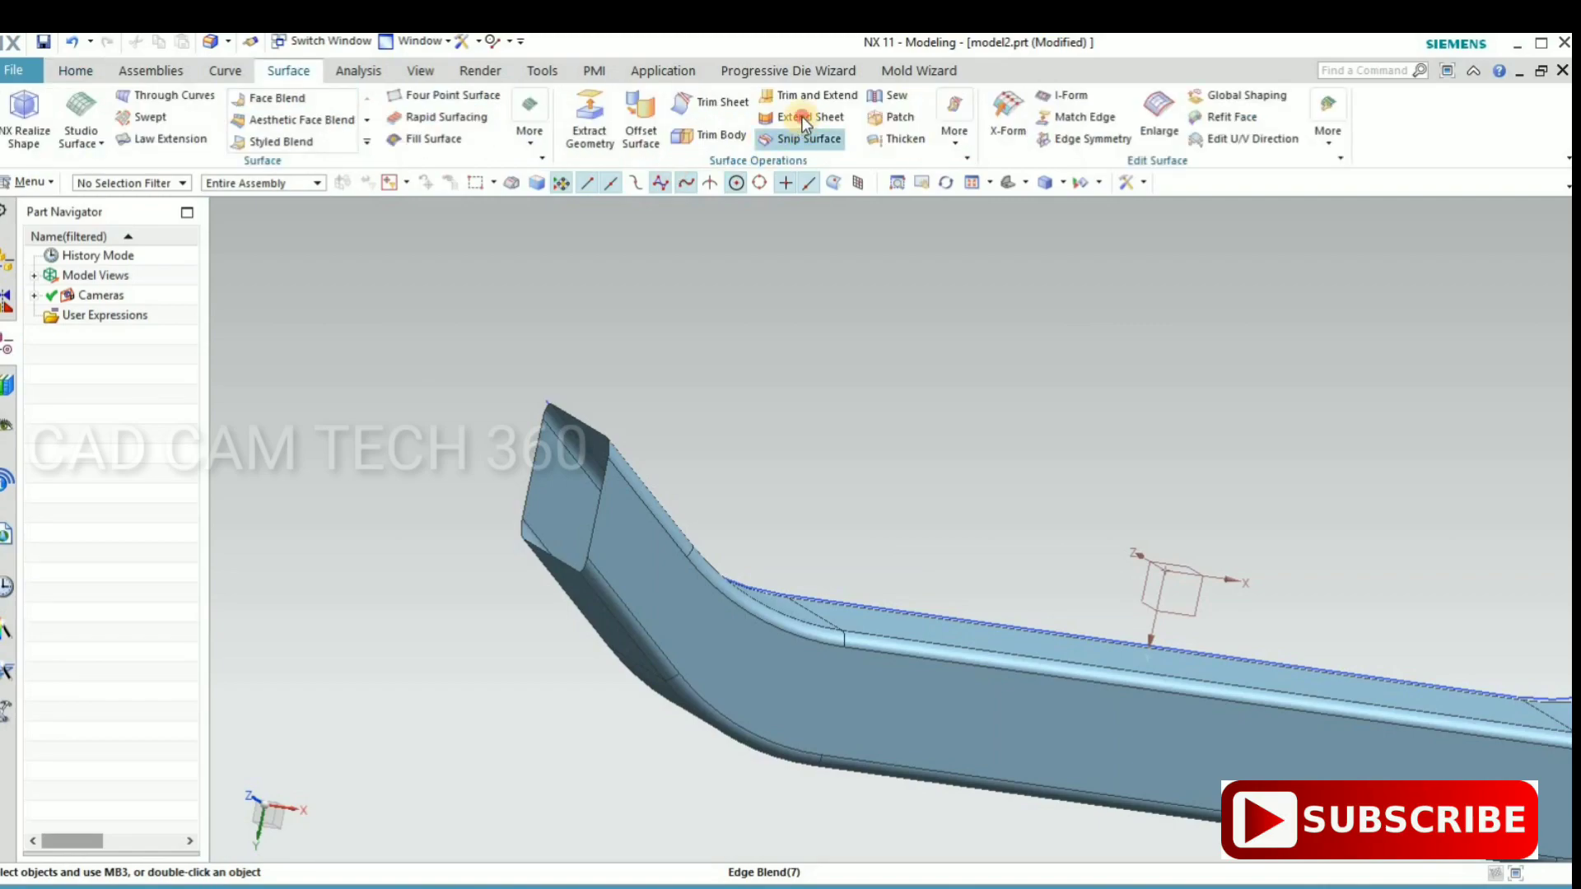
left_click(578, 413)
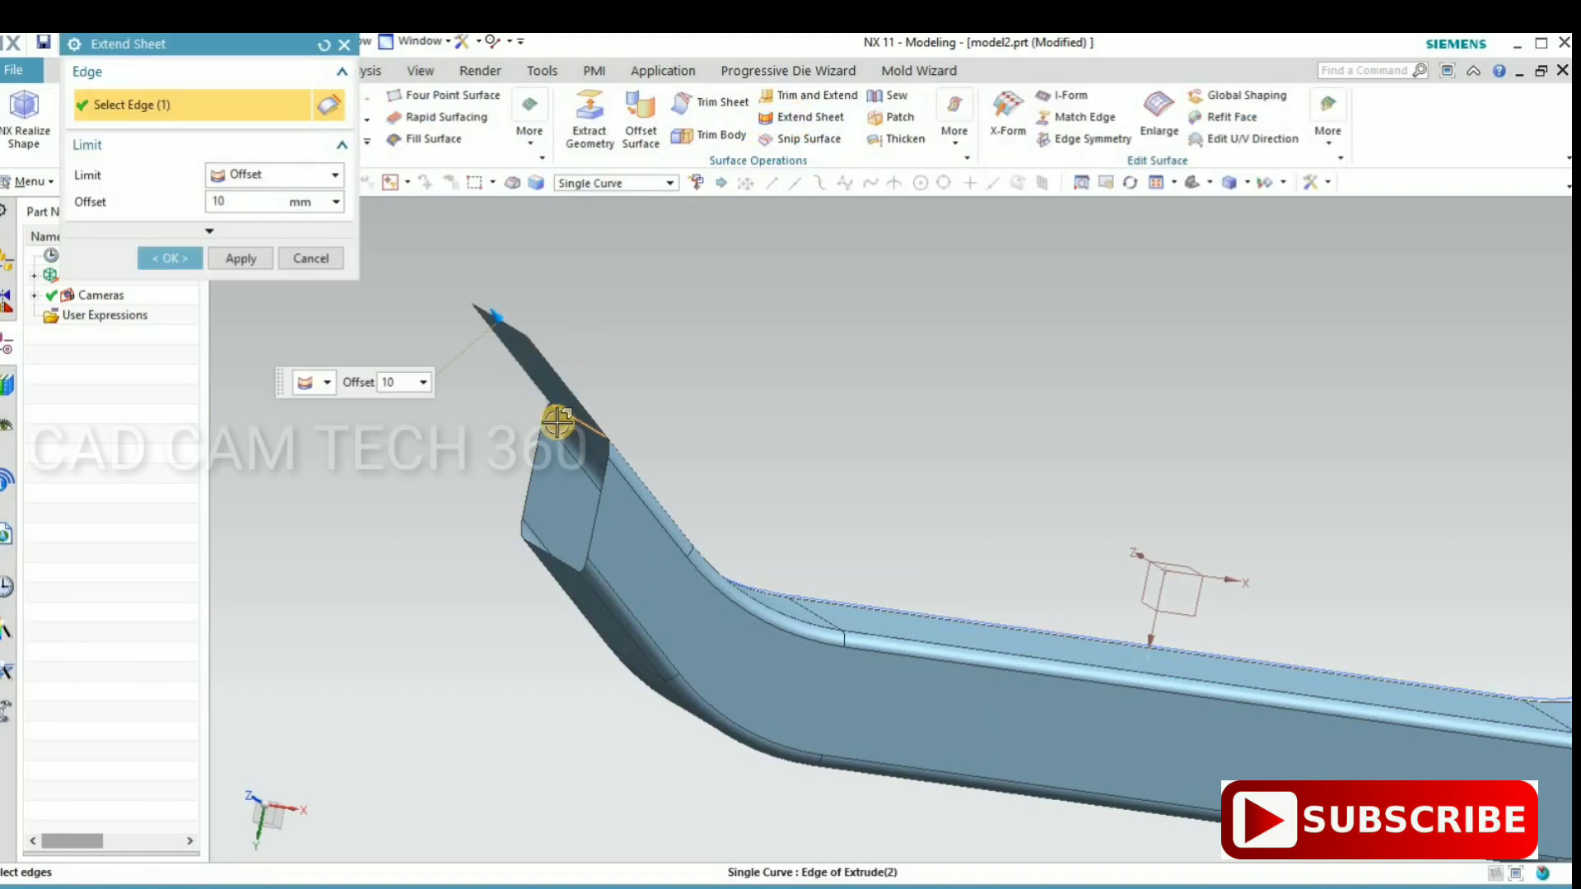
scroll(542, 379, "up", 4)
left_click(500, 437)
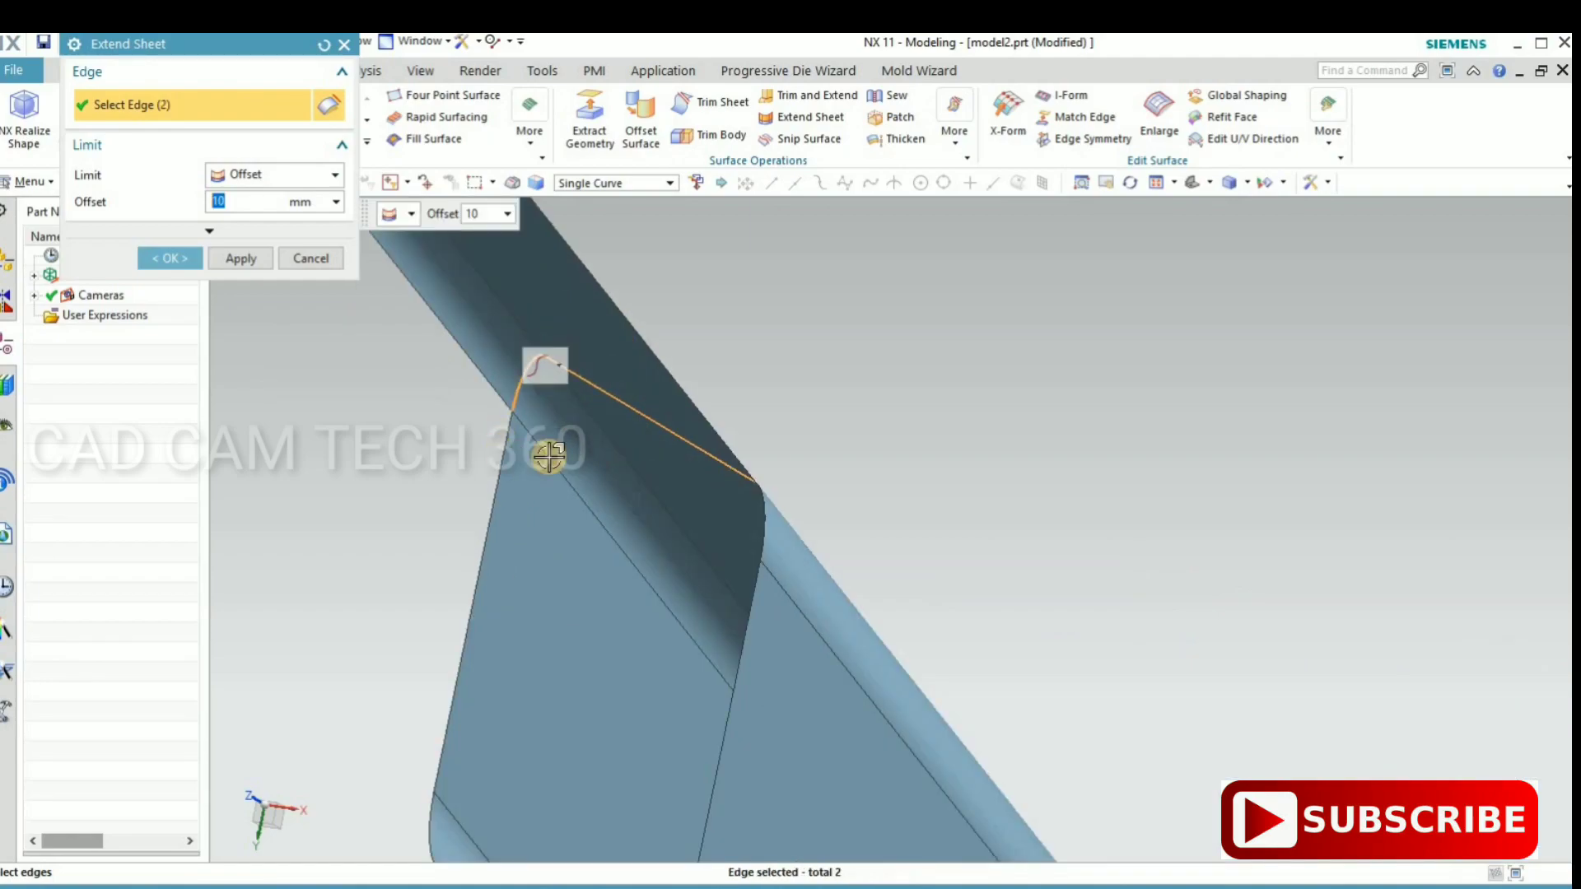
left_click(760, 512)
left_click(671, 381)
- Add the remaining edges at that end and apply a 10 mm extension
scroll(664, 590, "down", 3)
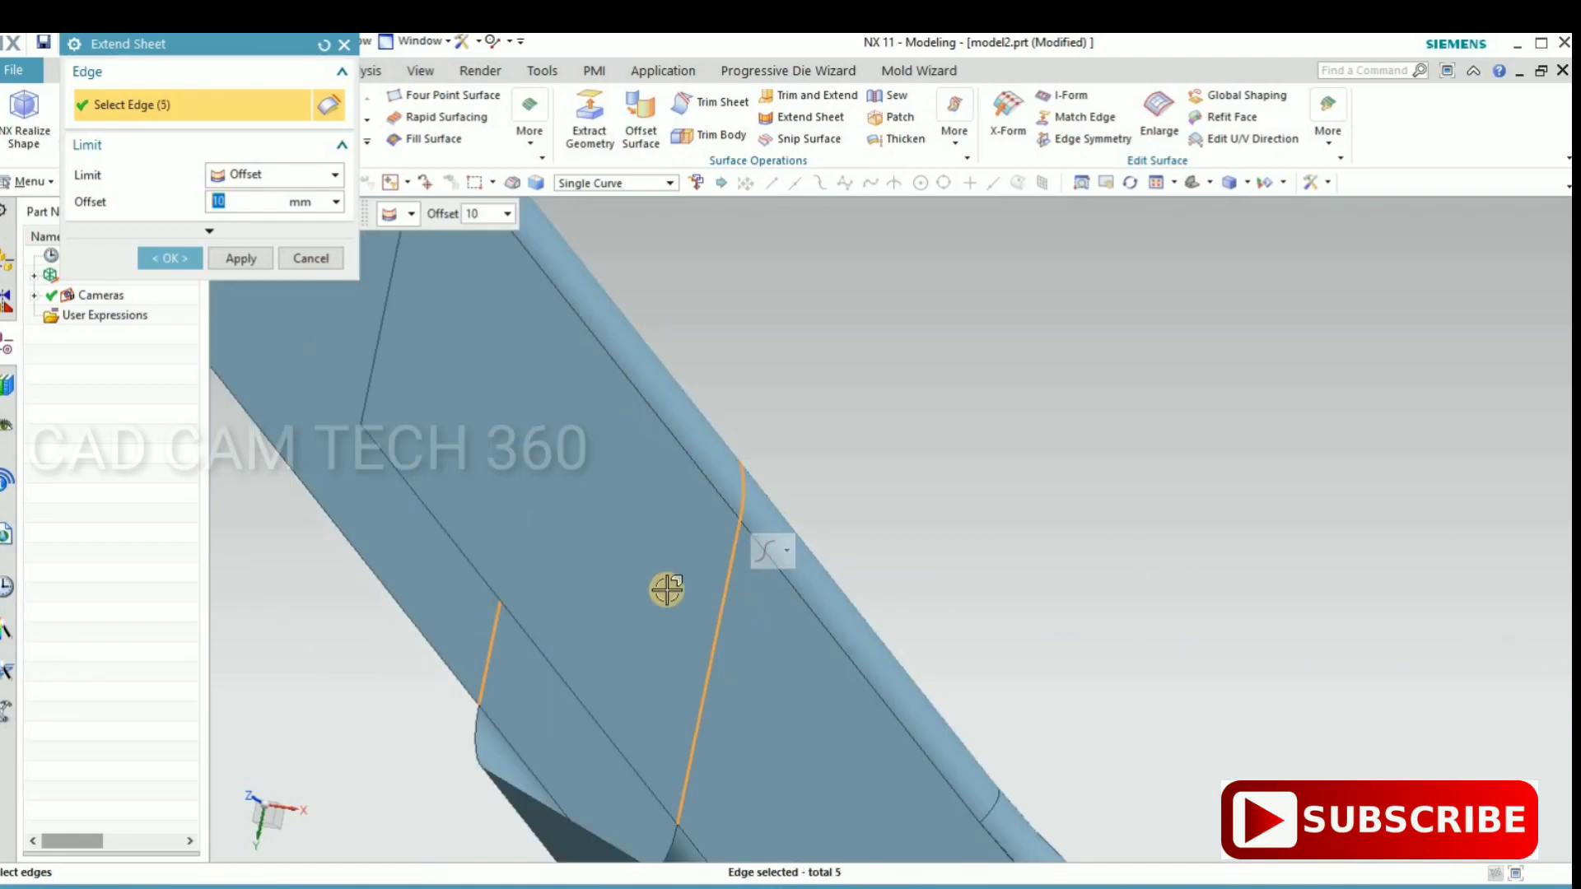
left_click(664, 590)
scroll(539, 623, "up", 3)
left_click(539, 623)
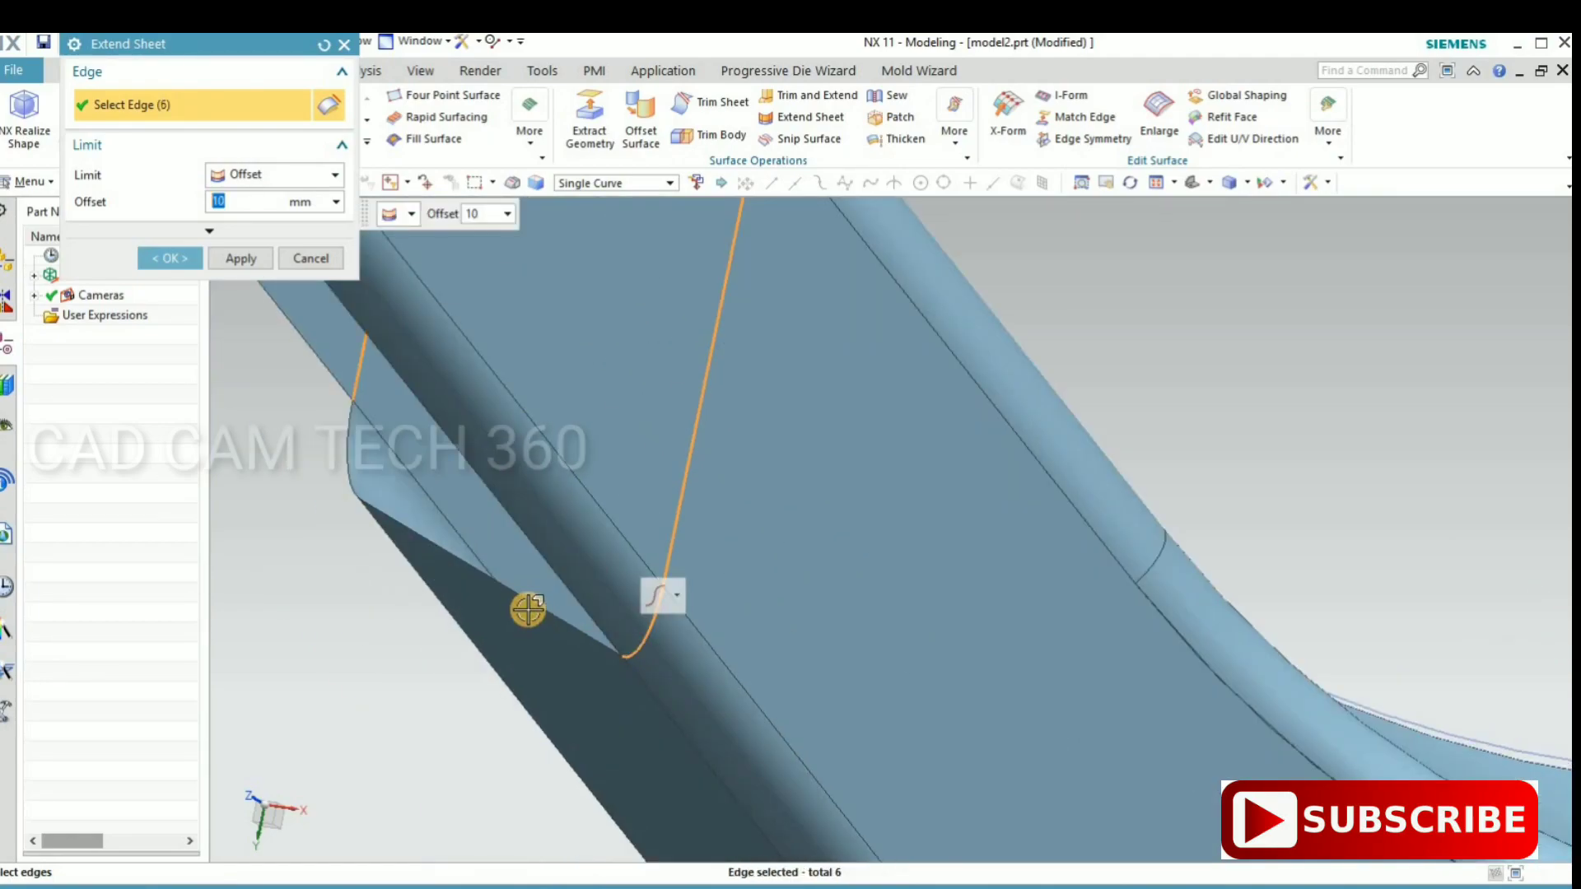
left_click(323, 454)
scroll(388, 541, "down", 3)
middle_click_drag(389, 554, 576, 582)
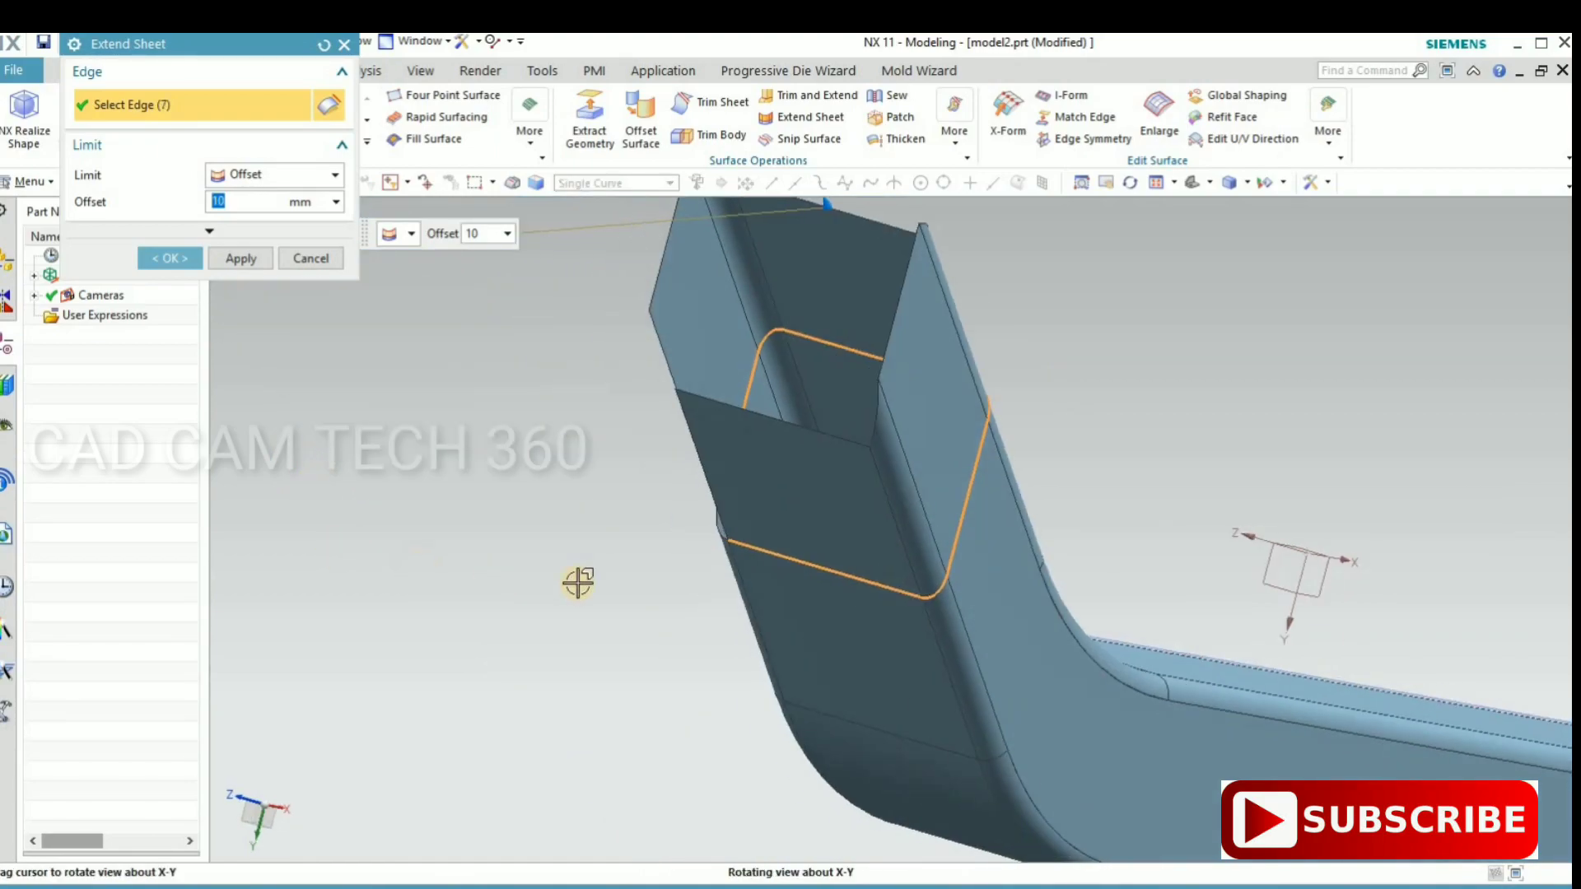
scroll(734, 540, "up", 1)
scroll(816, 488, "up", 3)
scroll(816, 488, "up", 2)
left_click(814, 486)
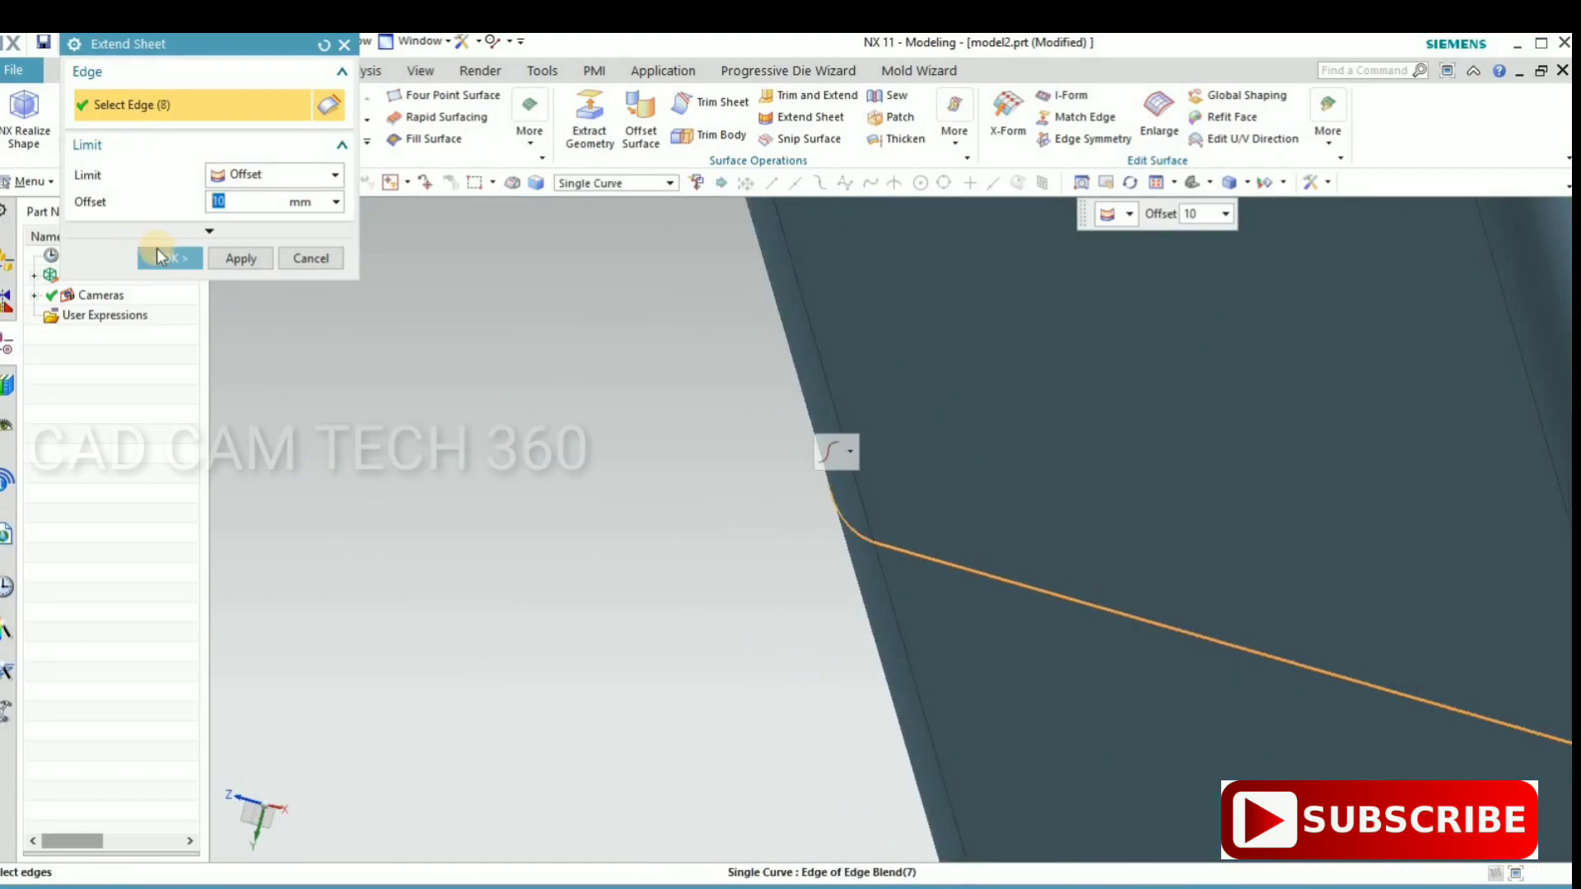
left_click(236, 260)
- Begin selecting the open edges at the sheet's other end
scroll(505, 568, "down", 3)
scroll(505, 568, "down", 2)
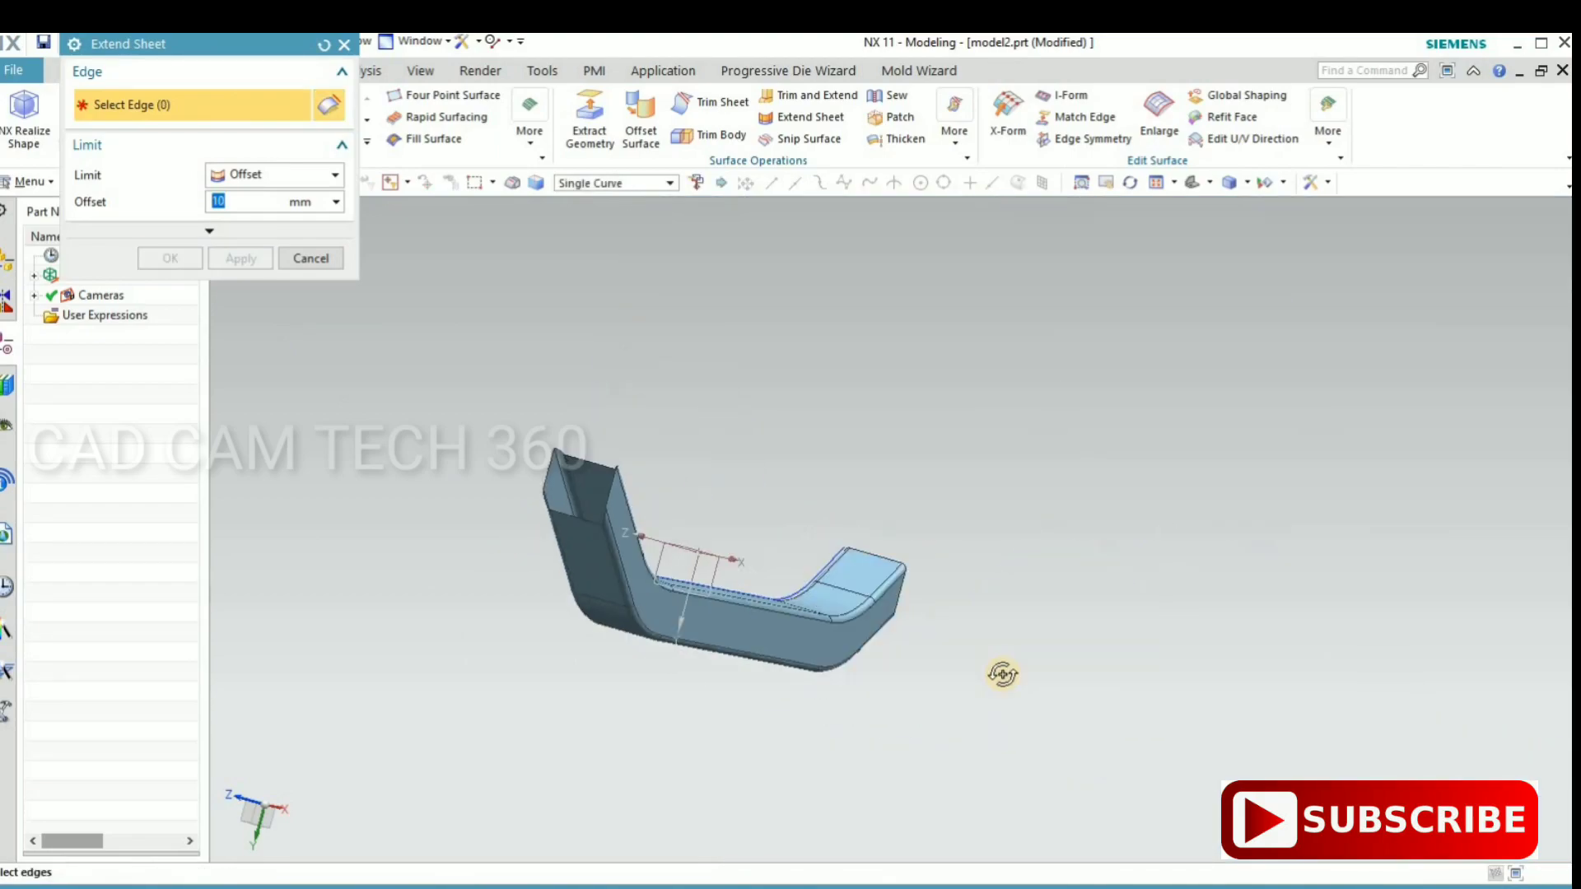
mouse_move(1003, 672)
middle_mouse_down()
mouse_move(892, 674)
mouse_move(935, 625)
mouse_move(857, 473)
middle_mouse_up()
scroll(880, 508, "up", 4)
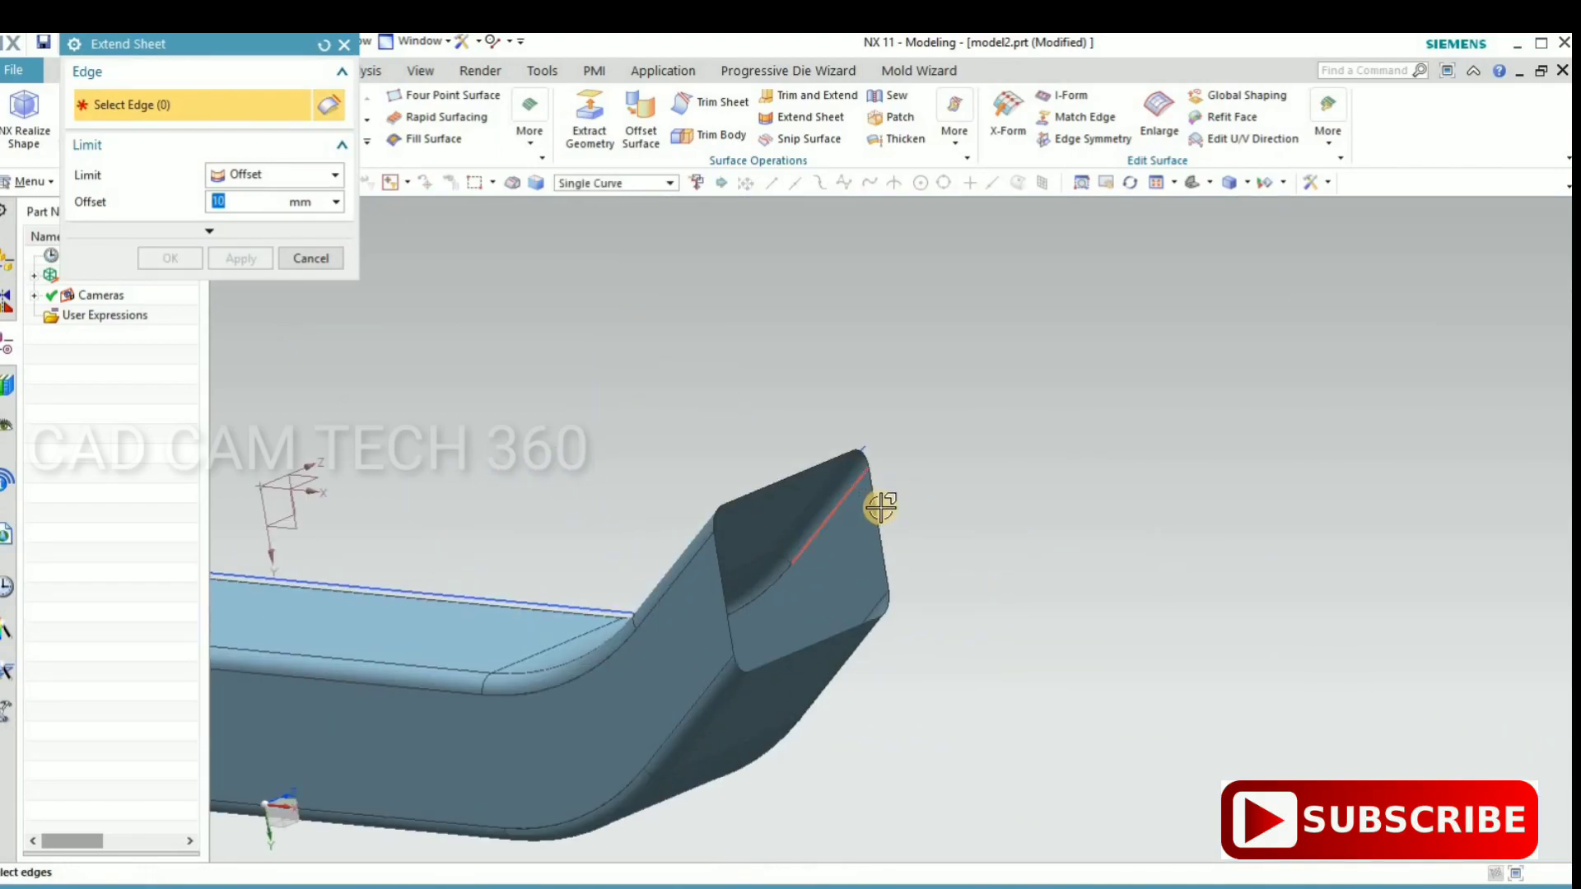
left_click(875, 476)
scroll(875, 476, "up", 5)
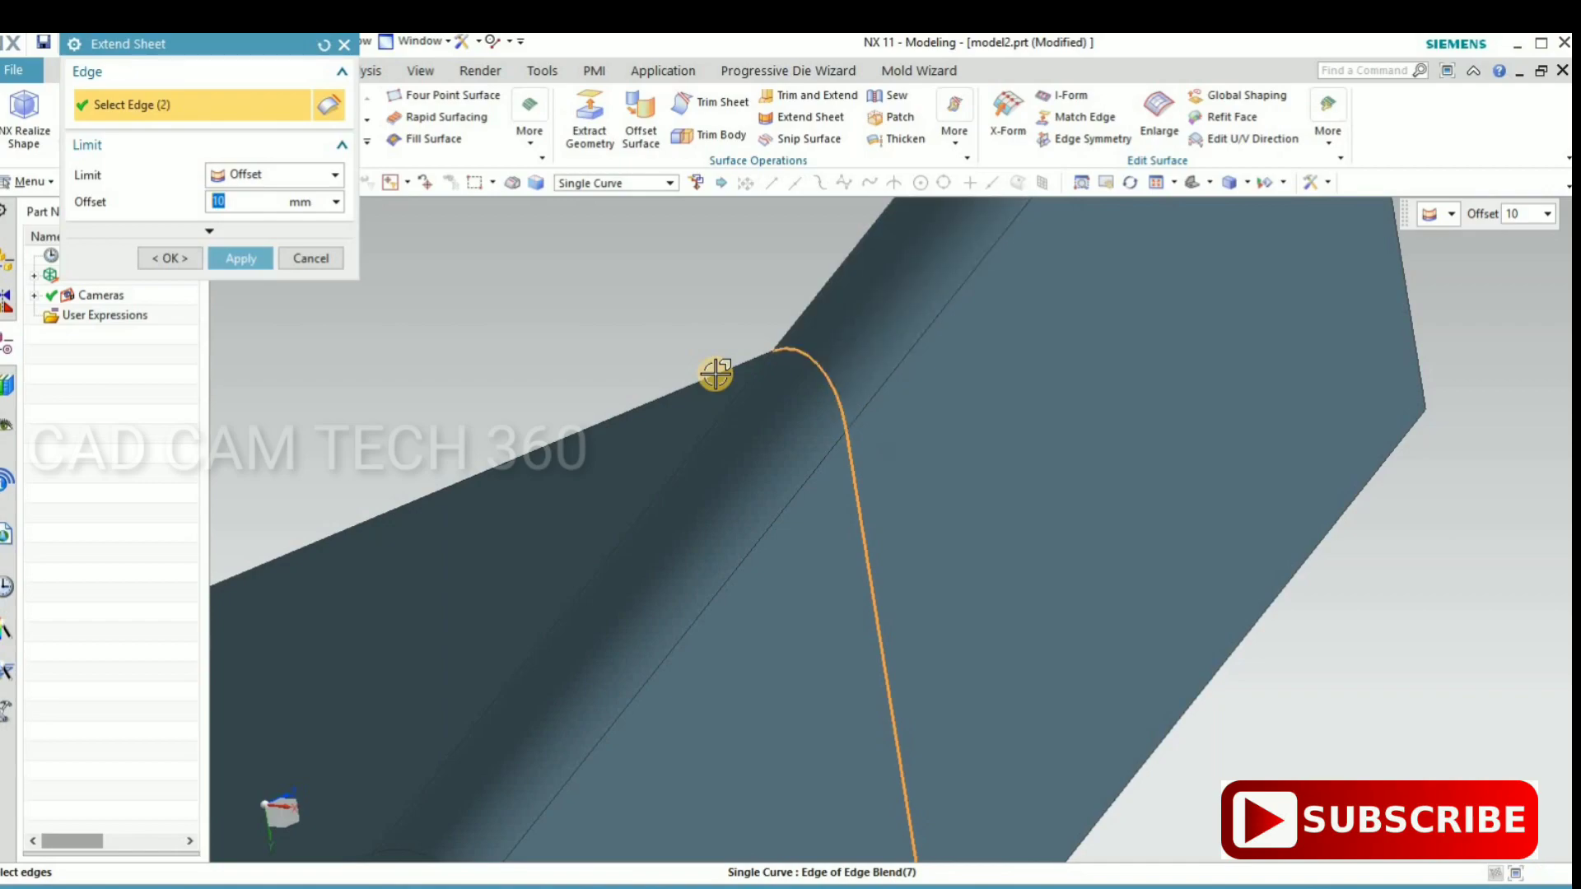
scroll(860, 372, "down", 3)
scroll(917, 536, "down", 2)
left_click(840, 462)
scroll(841, 462, "up", 4)
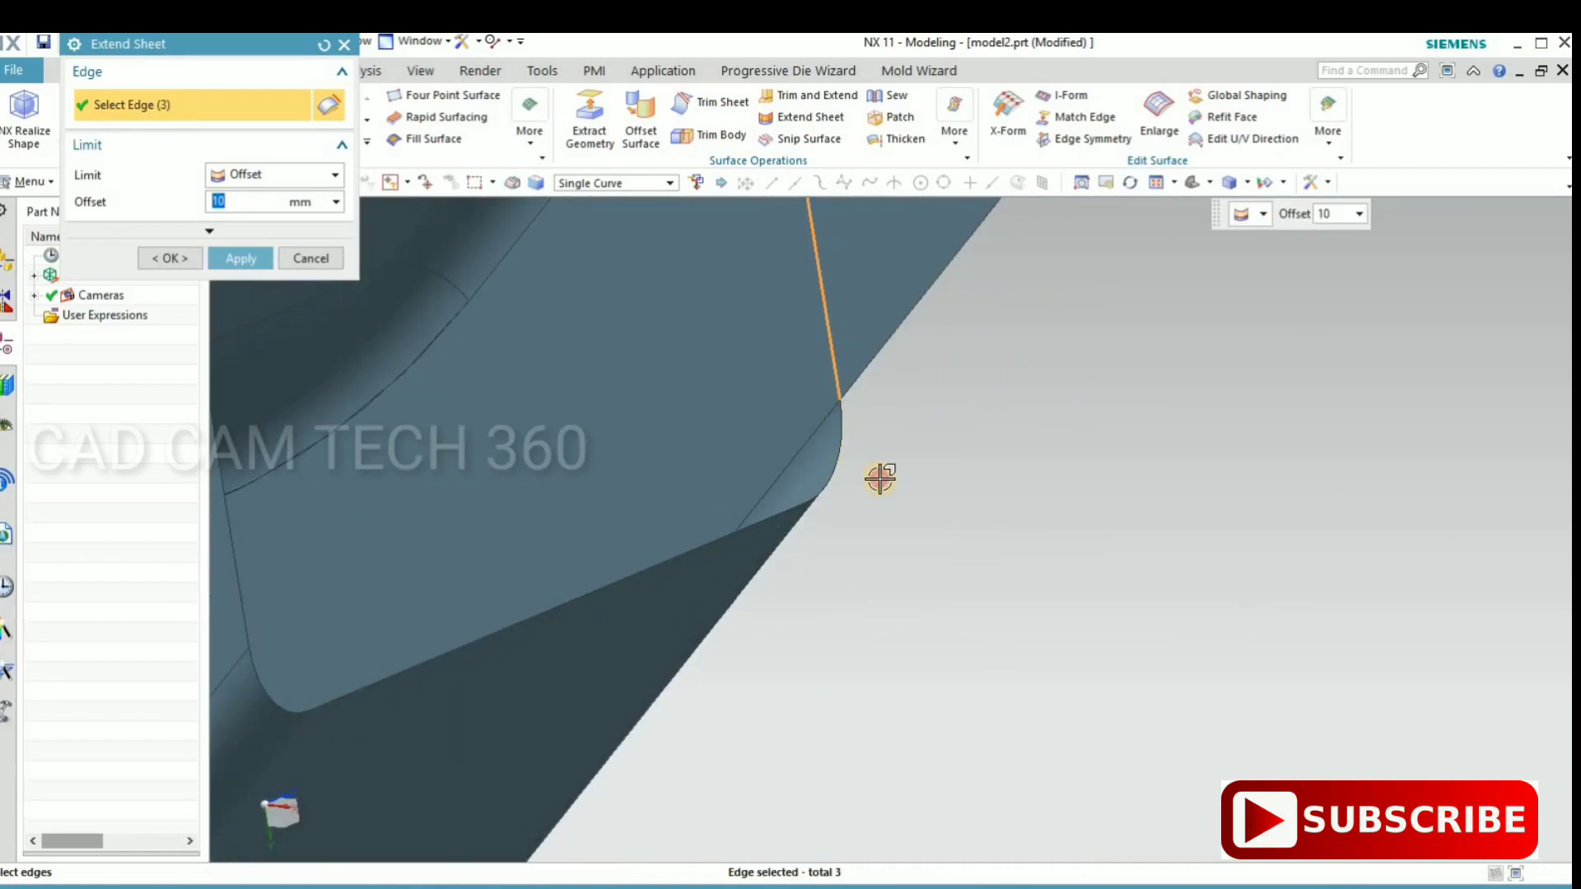
middle_click_drag(849, 550, 788, 537)
- Add the remaining edges at the other end and confirm the 10 mm extension
left_click(400, 658)
scroll(367, 582, "down", 2)
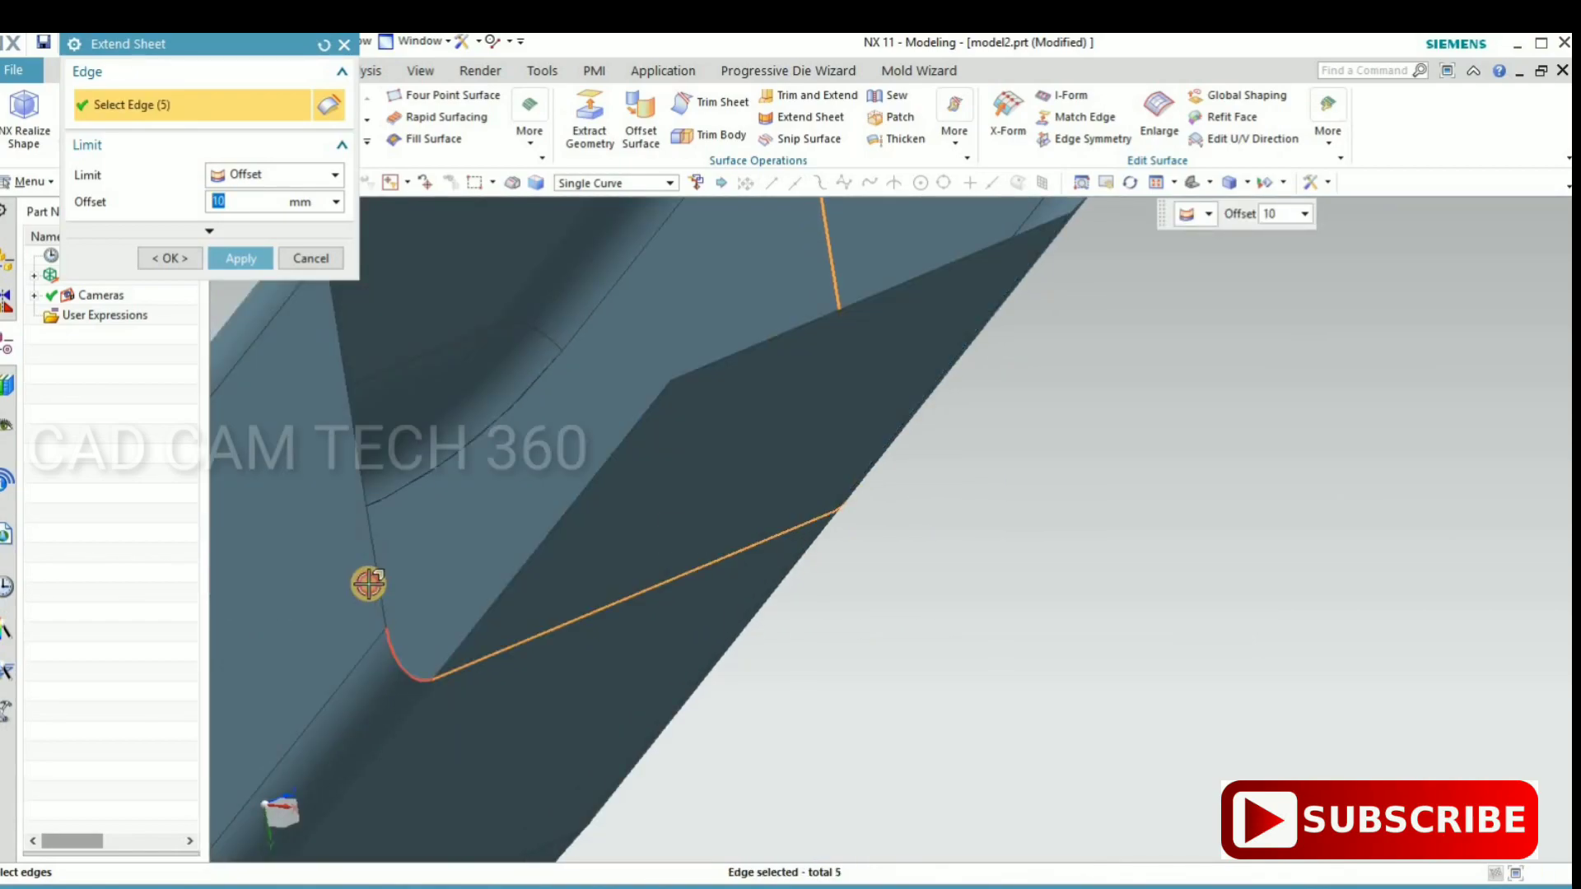
left_click(600, 650)
left_click(784, 576)
scroll(784, 576, "down", 3)
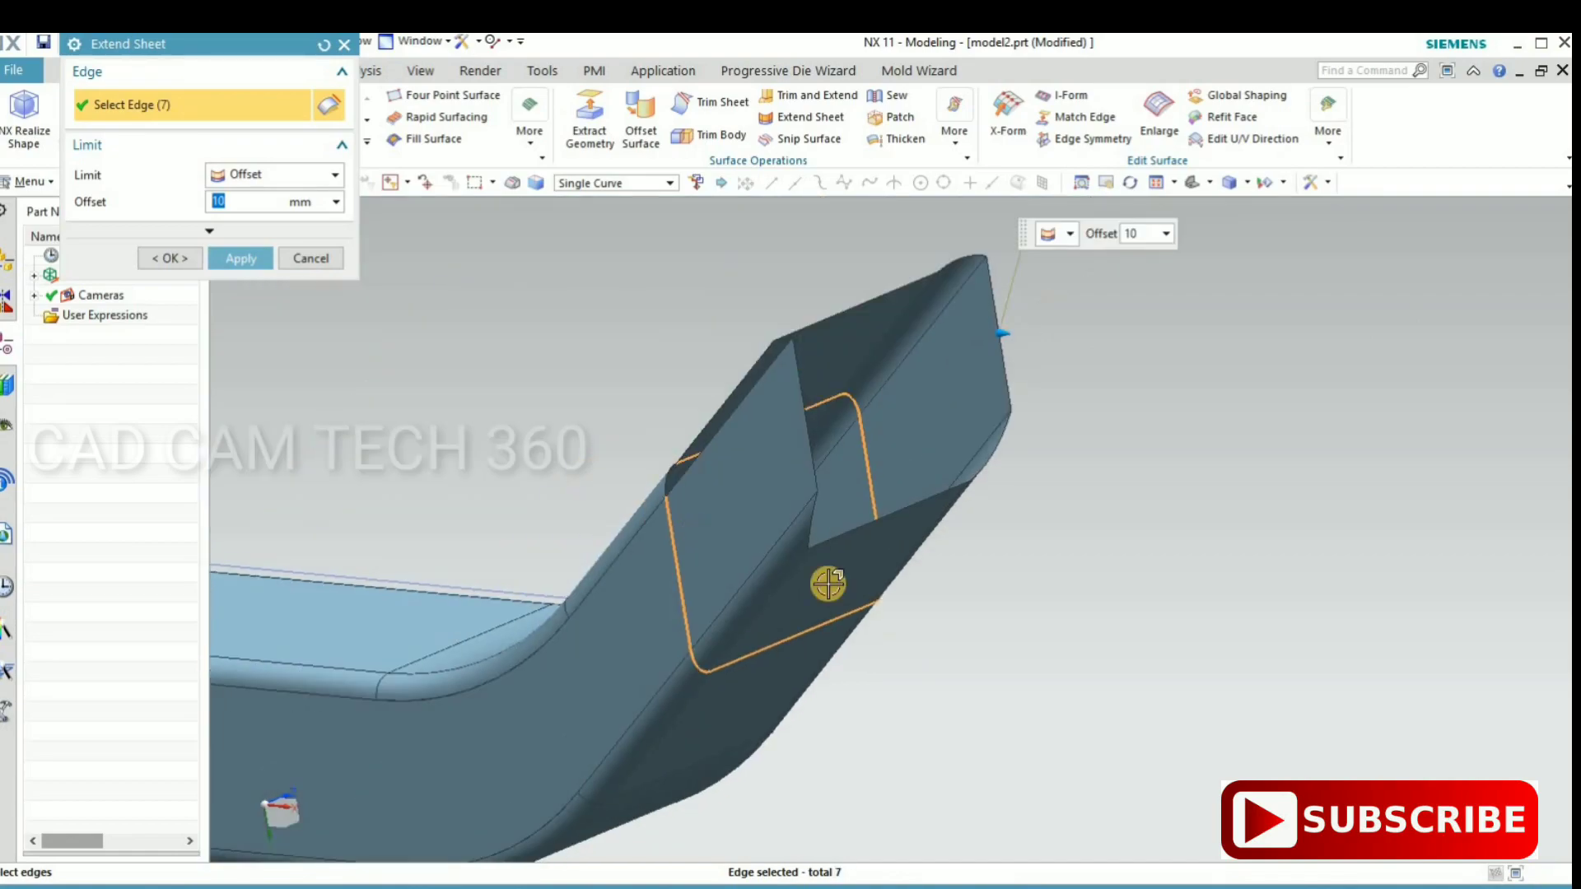
scroll(822, 582, "up", 3)
left_click(720, 505)
scroll(720, 505, "up", 3)
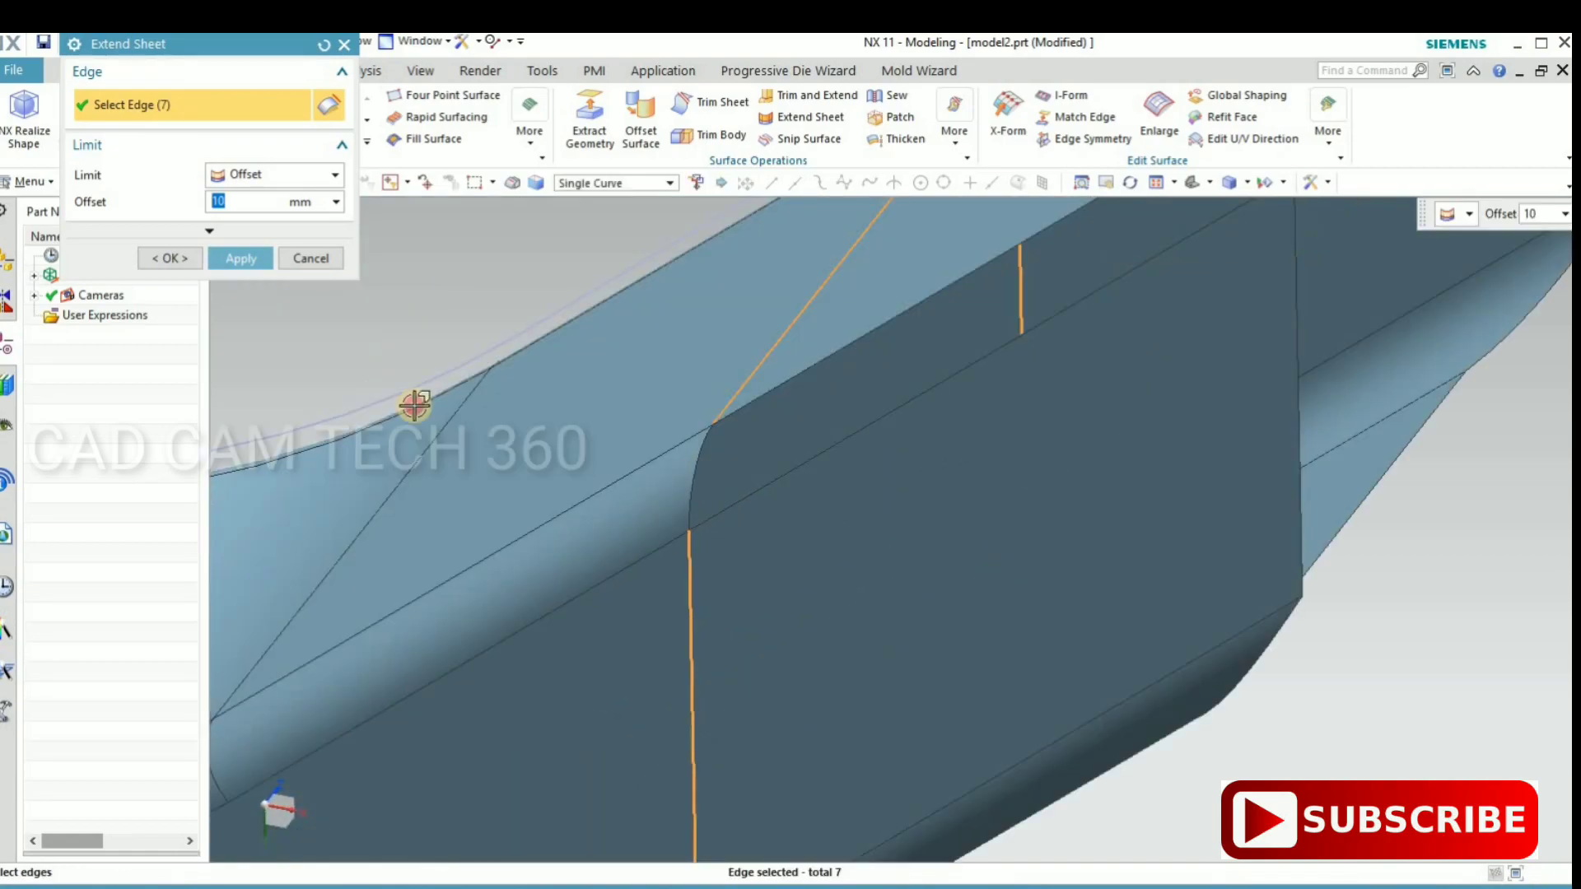
middle_click(303, 344)
- Orbit to inspect the extended sheet, then return to the front view
scroll(887, 540, "down", 3)
scroll(953, 646, "down", 3)
mouse_move(928, 618)
middle_mouse_down()
mouse_move(946, 622)
mouse_move(992, 572)
middle_mouse_up()
key("F8")
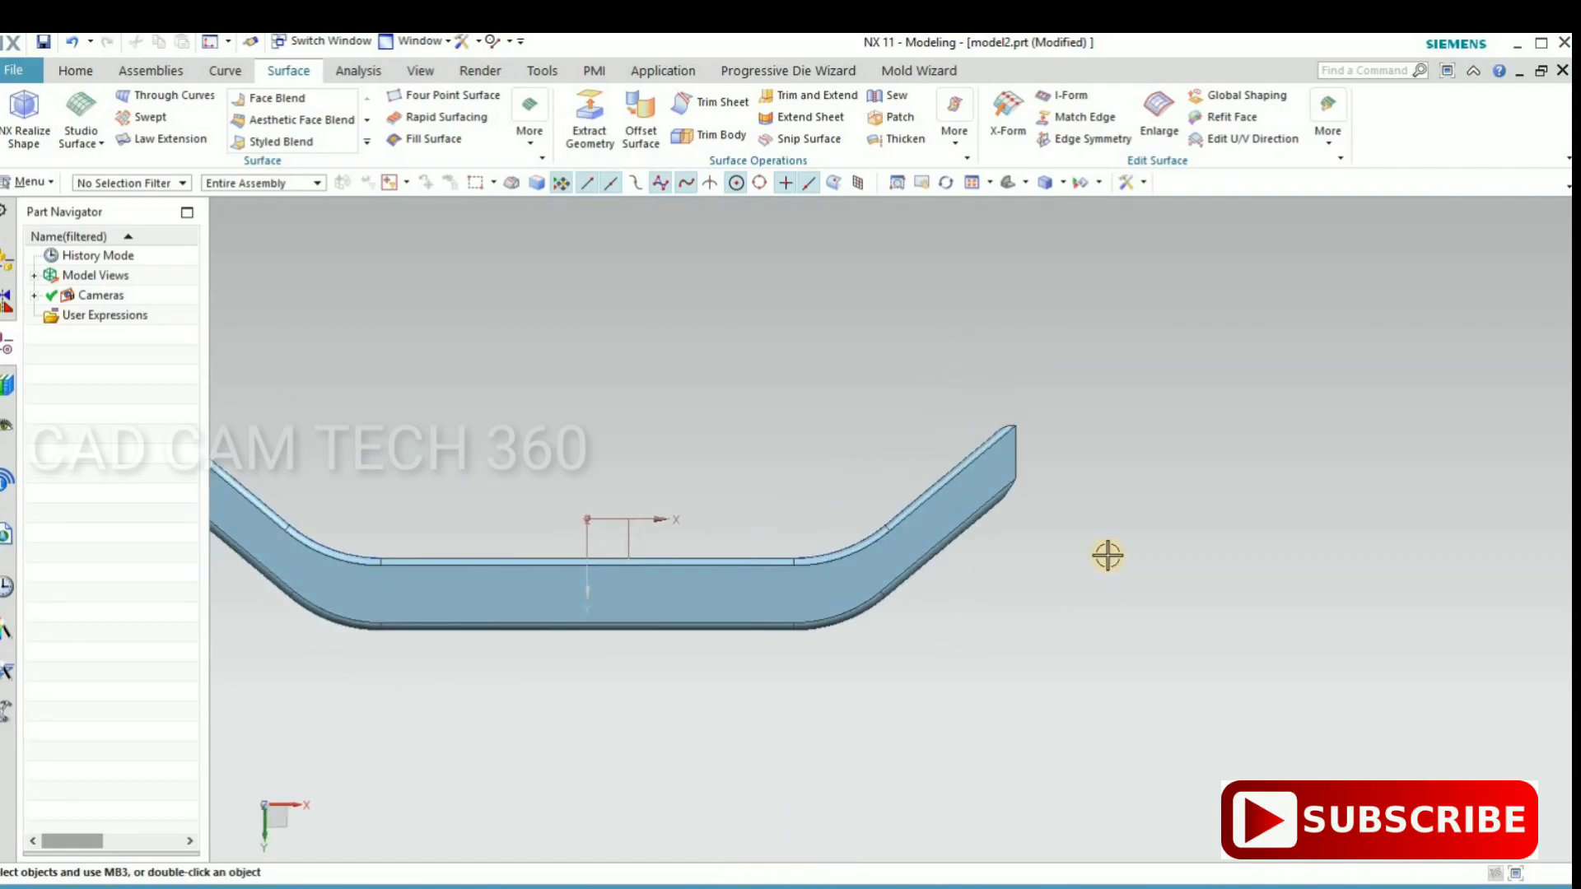
- Create a new sketch on the inferred plane in the front view
scroll(1072, 567, "down", 3)
mouse_move(735, 522)
middle_mouse_down()
mouse_move(783, 529)
mouse_move(798, 452)
mouse_move(786, 457)
middle_mouse_up()
key("F8")
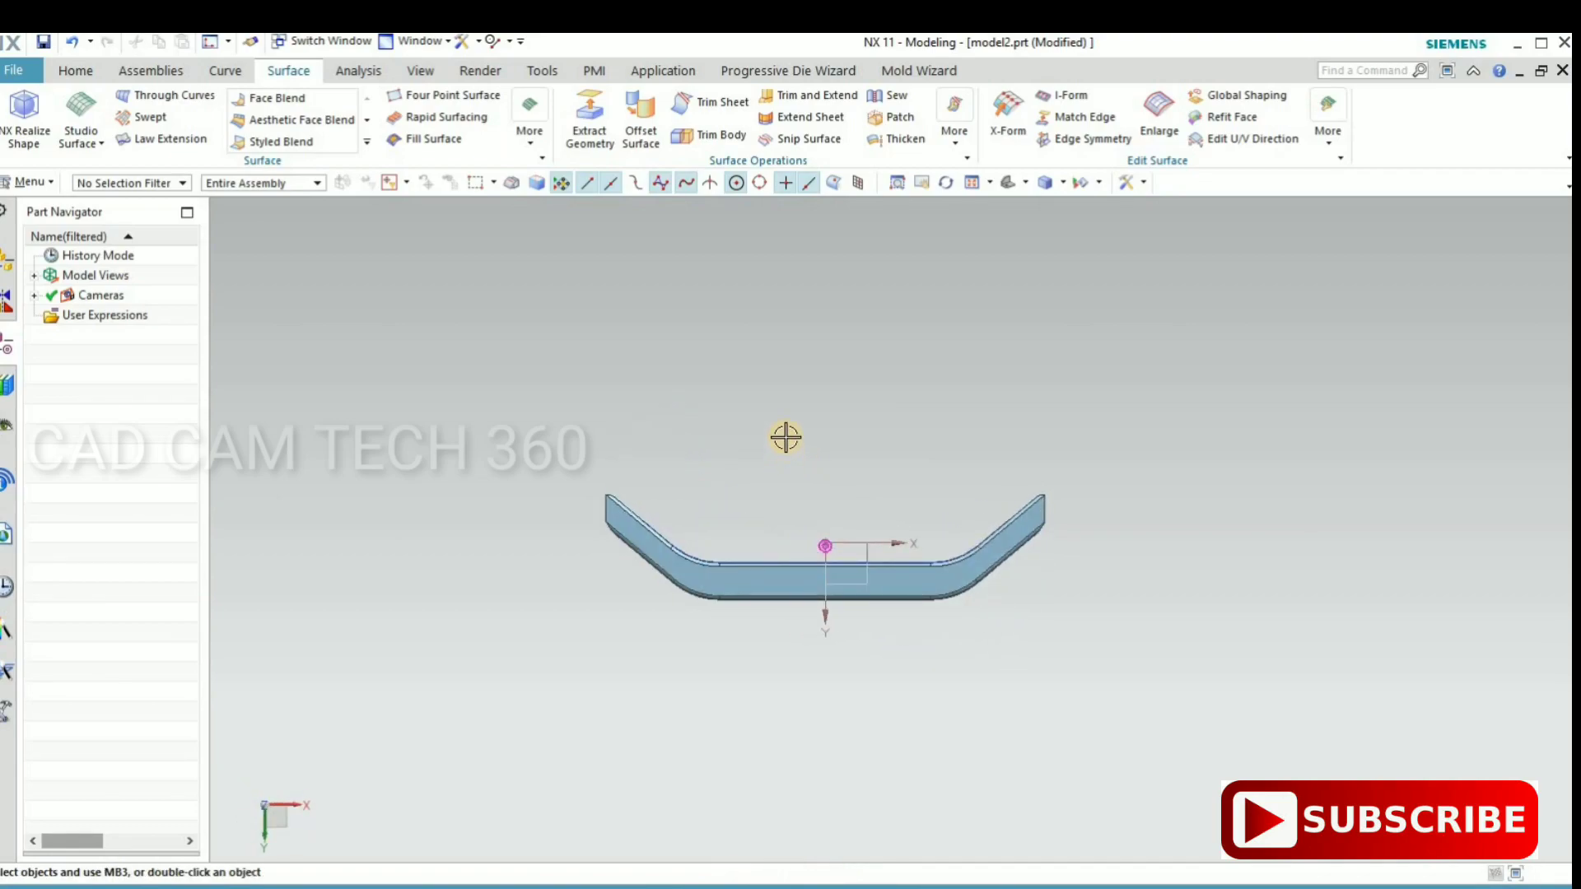
left_click(69, 72)
left_click(16, 111)
left_click(238, 295)
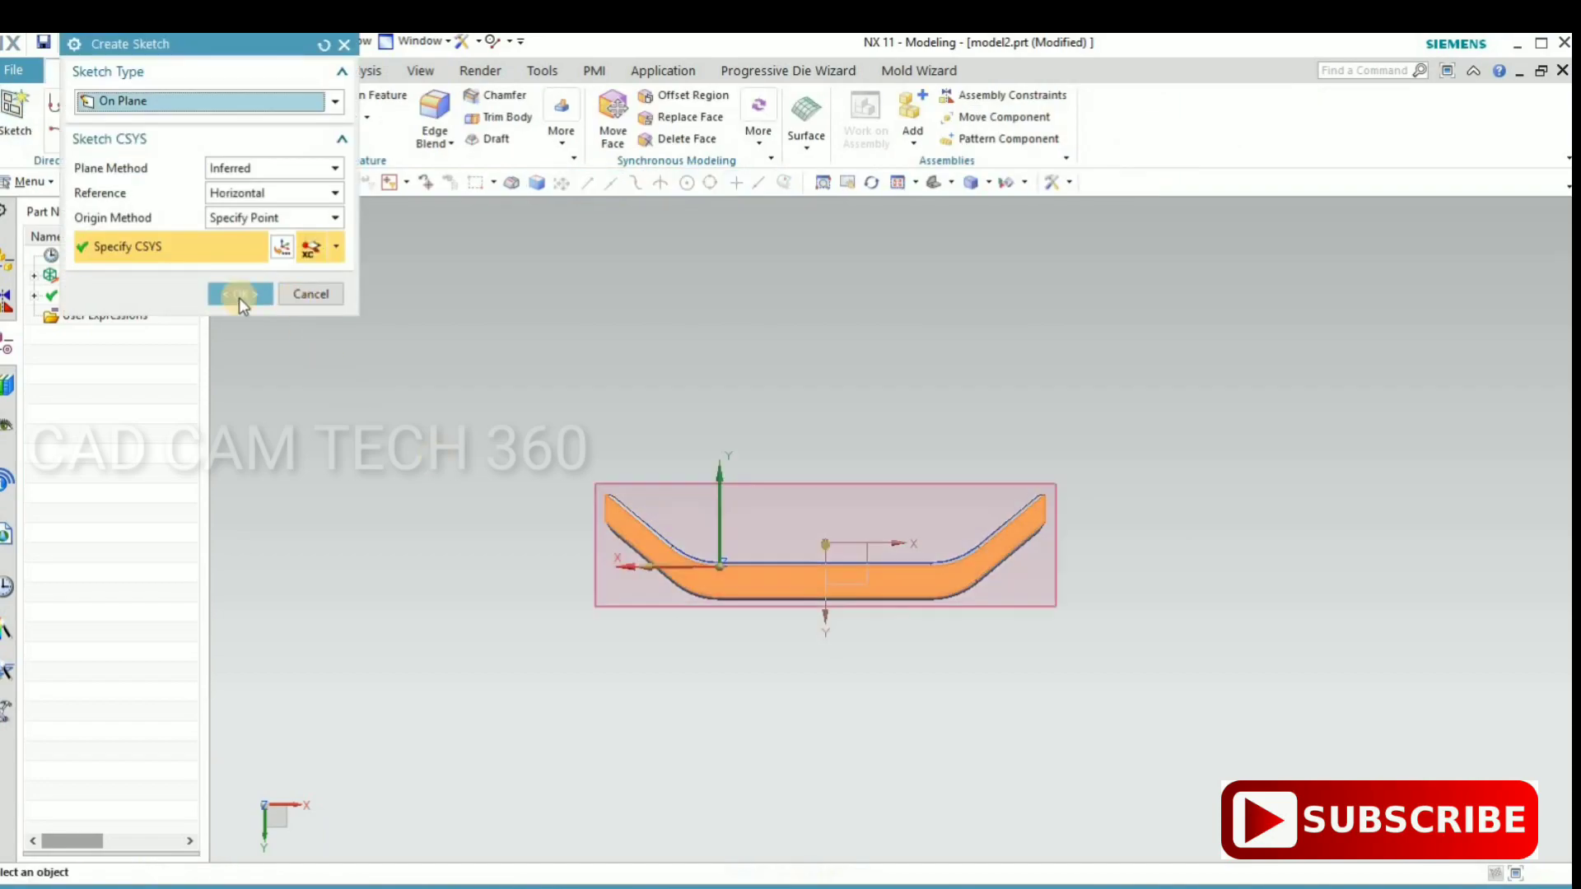
left_click(168, 104)
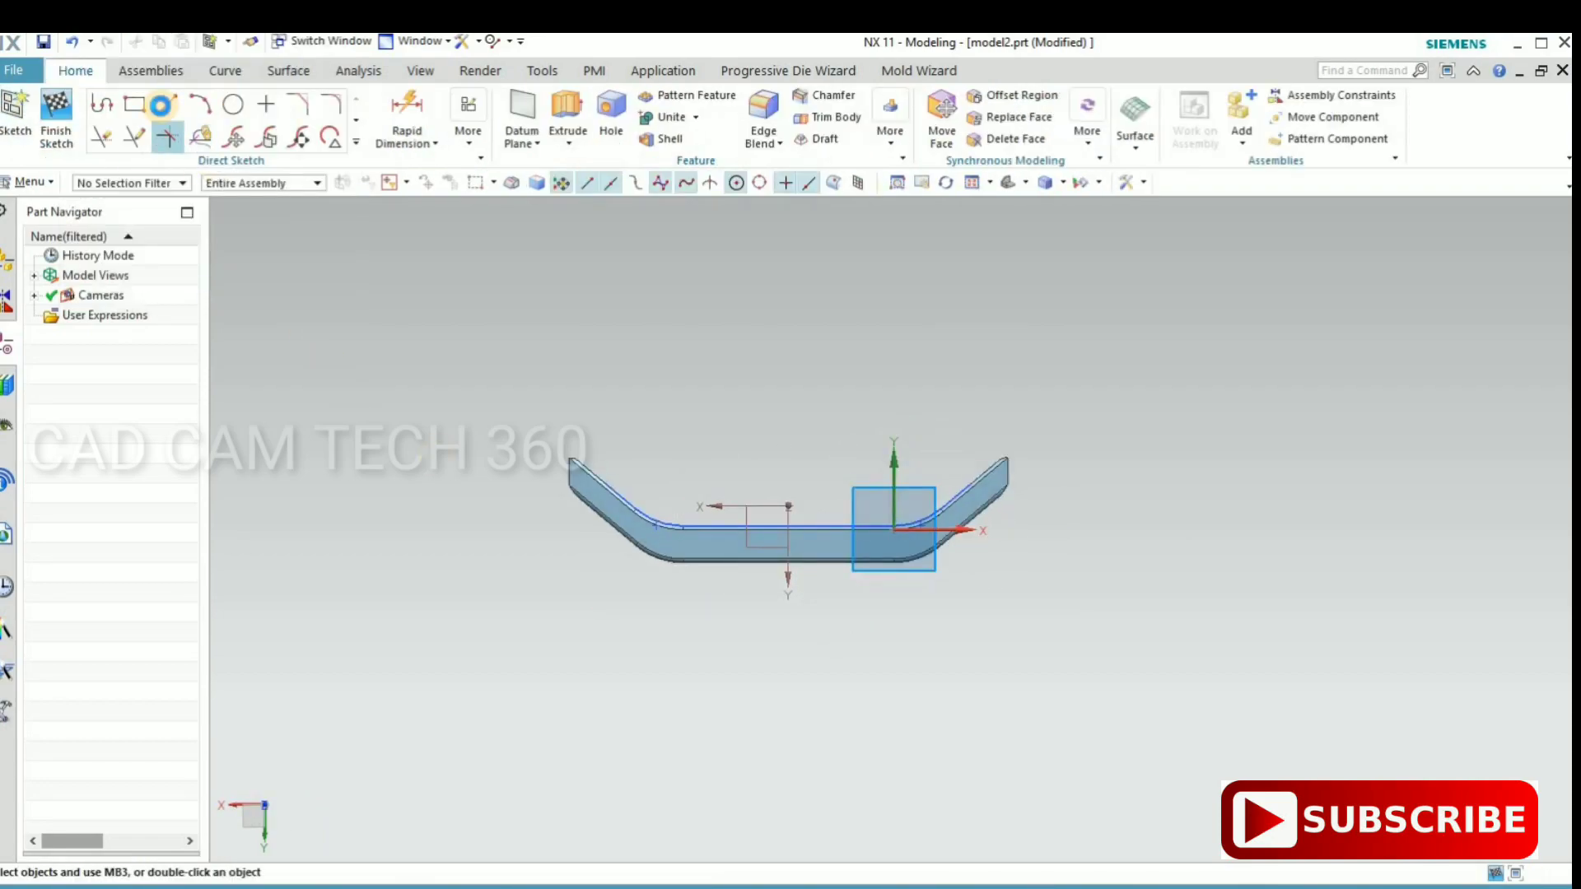
- Draw a slanted line across the left arm
scroll(608, 553, "up", 3)
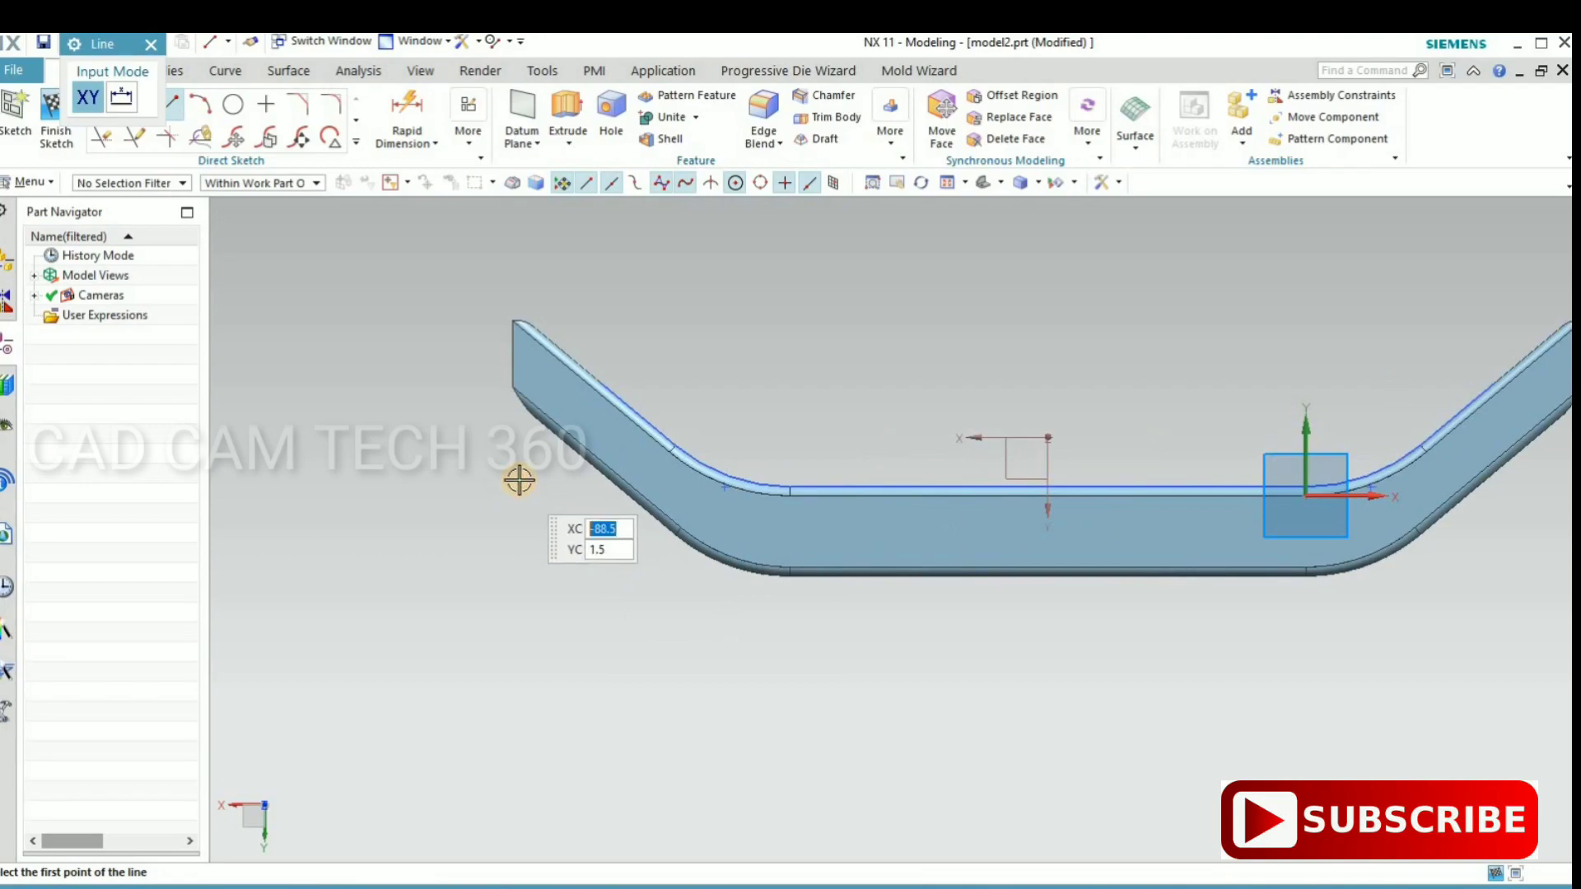
left_click(520, 480)
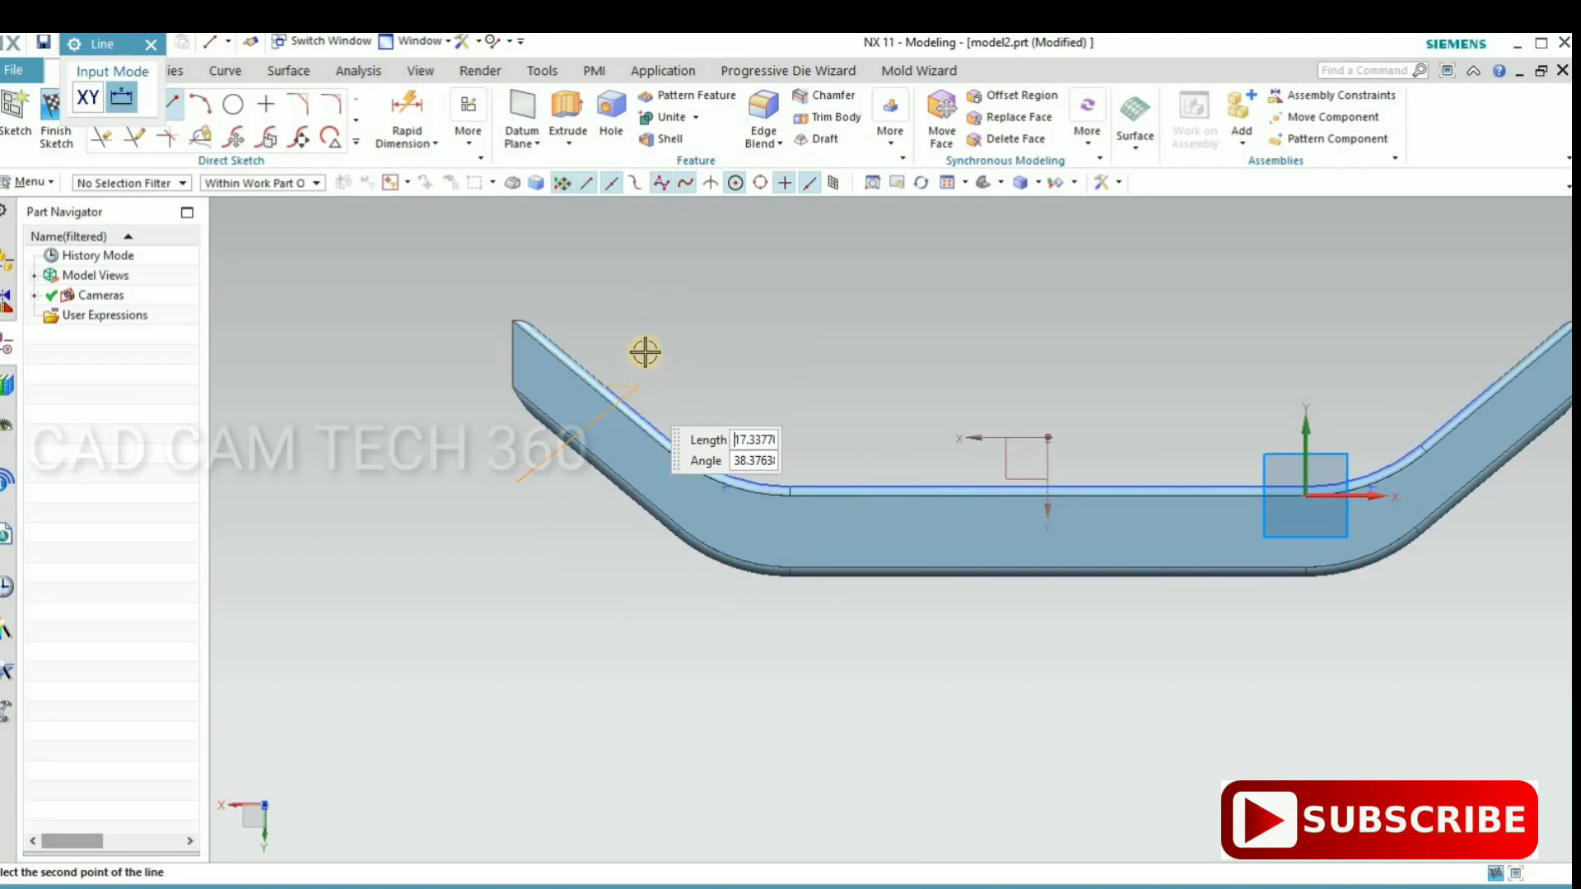
left_click(658, 327)
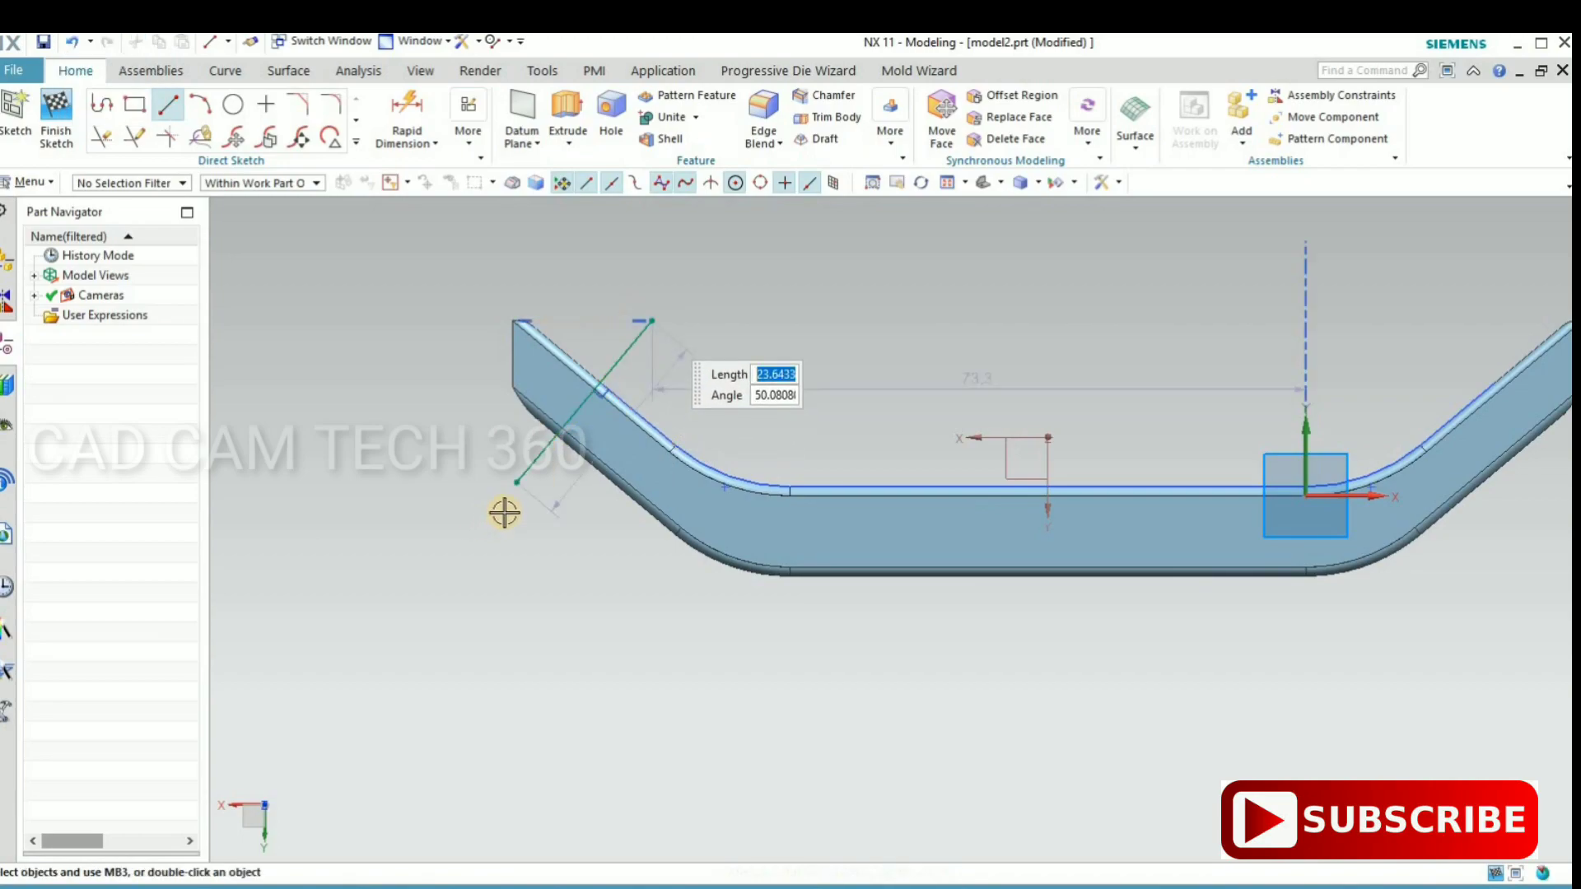
scroll(953, 438, "down", 2)
scroll(1032, 463, "up", 2)
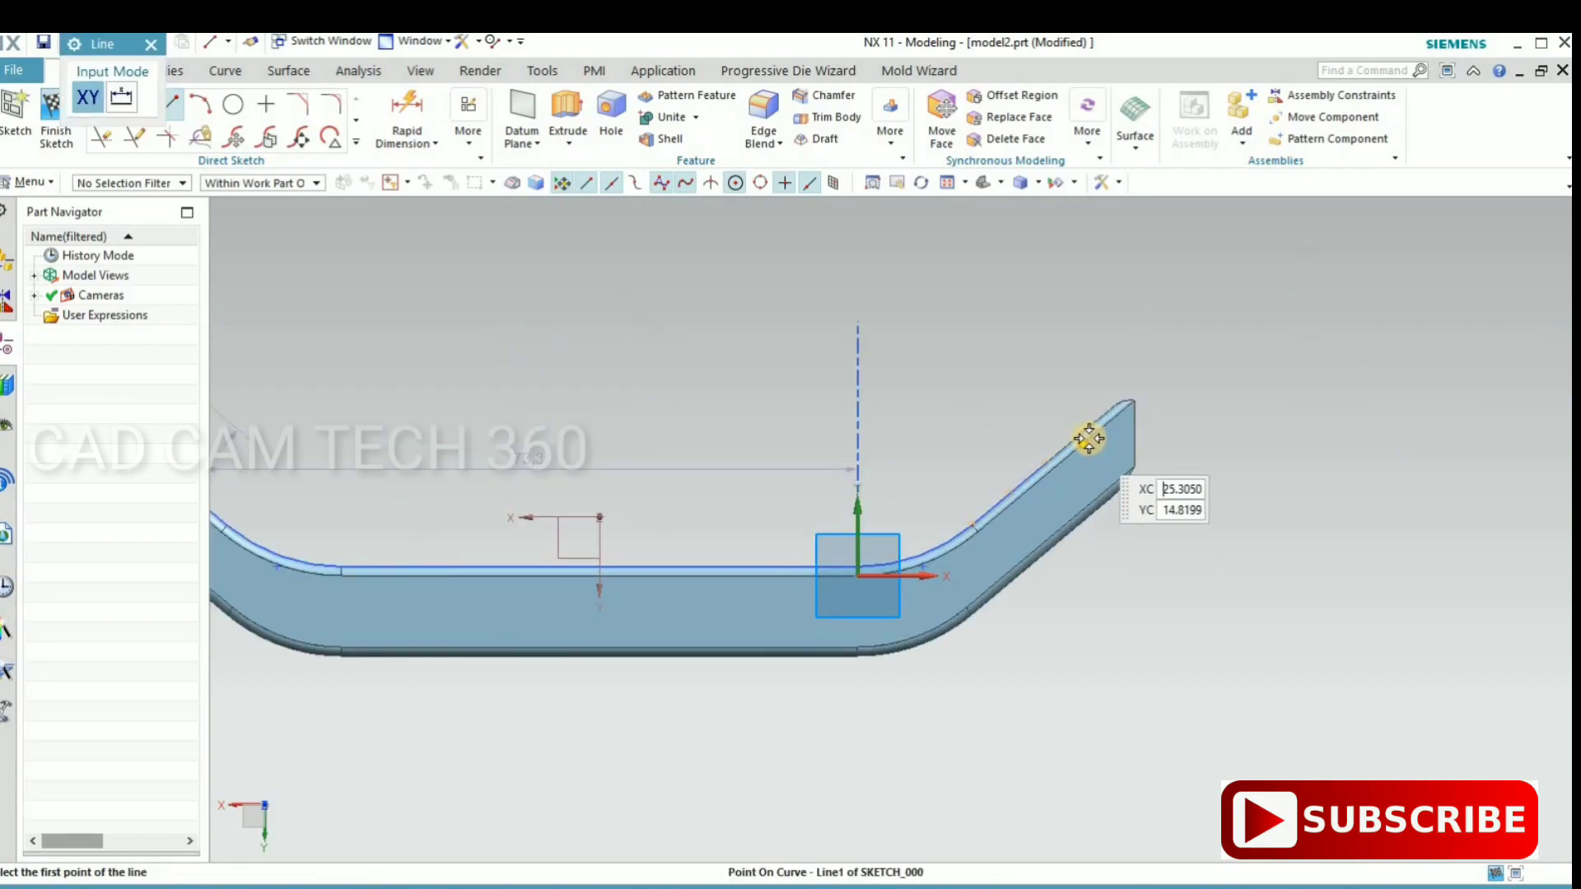
scroll(1087, 434, "down", 2)
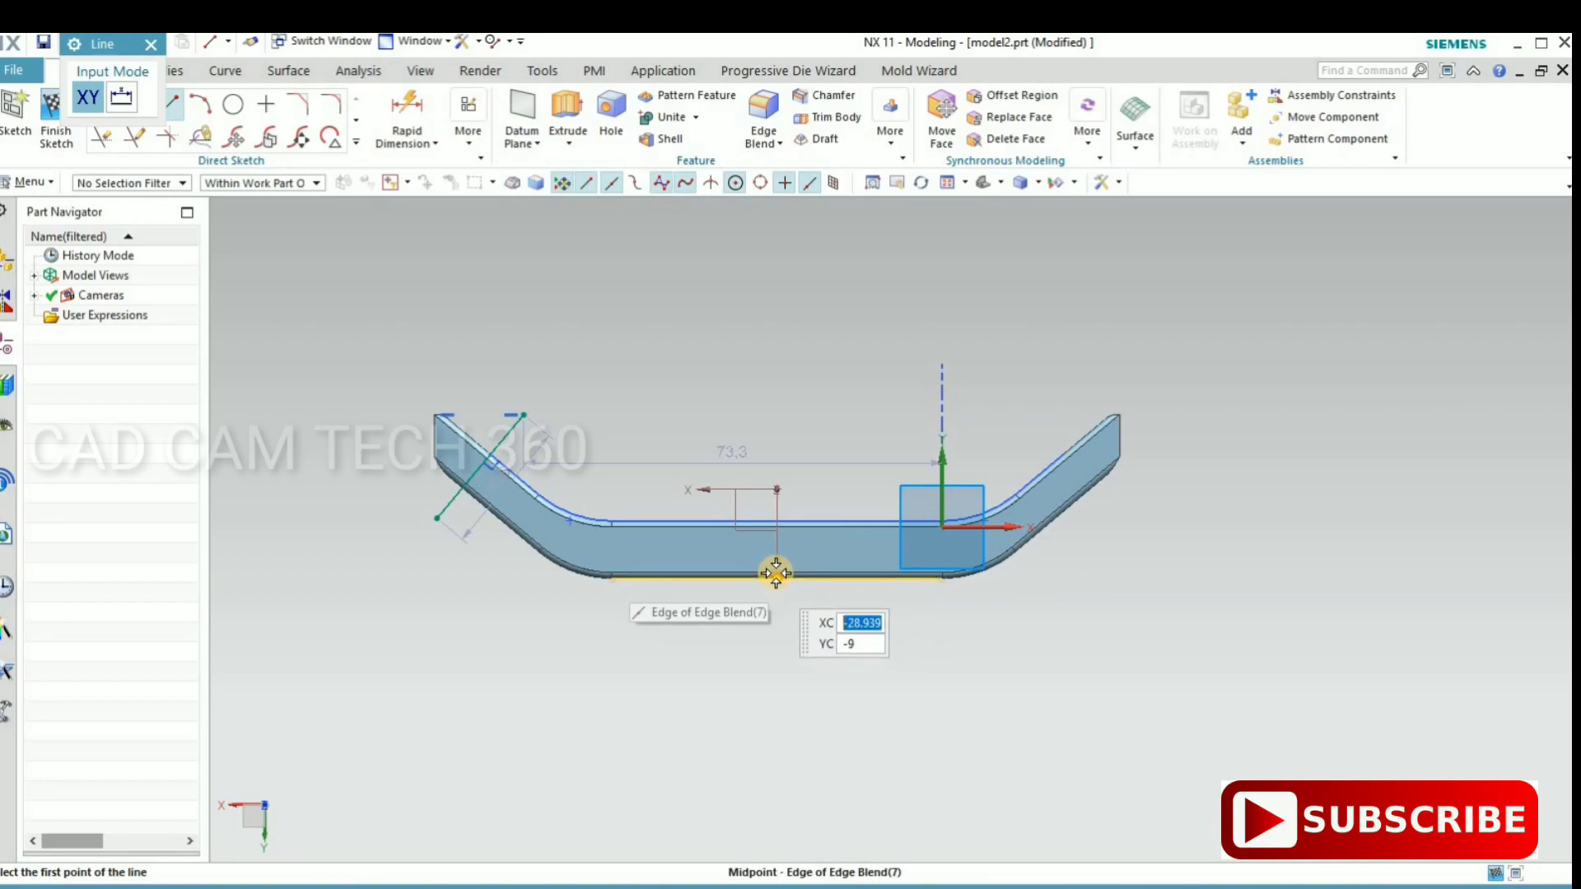
- Draw a 35-long vertical line up from the bottom-edge midpoint
left_click(776, 576)
type("35.0210")
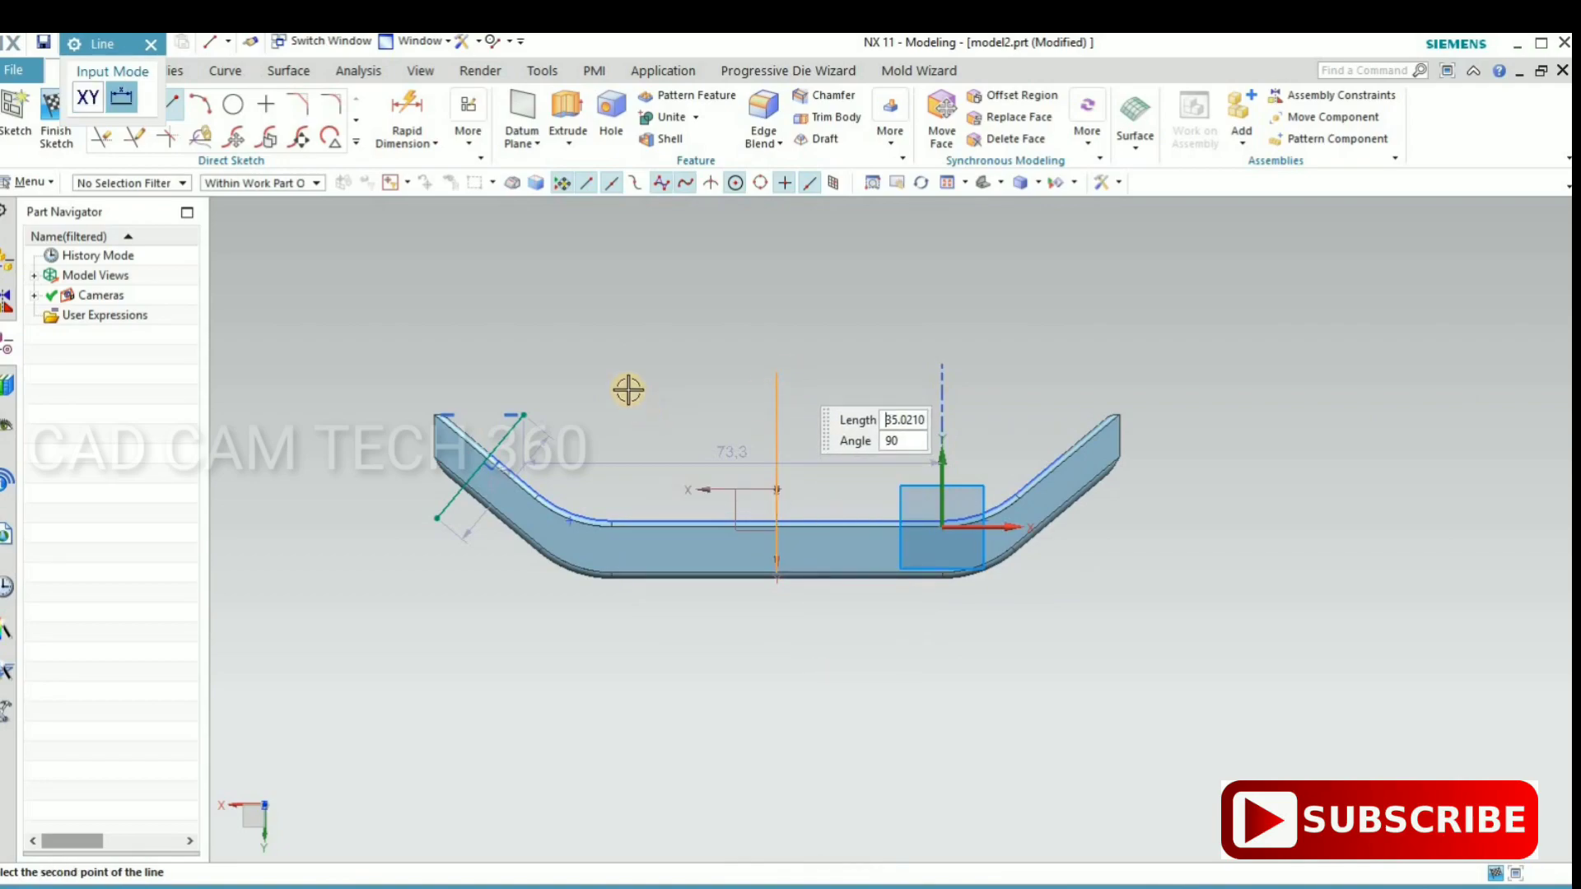
key("Return")
key("Escape")
left_click(354, 145)
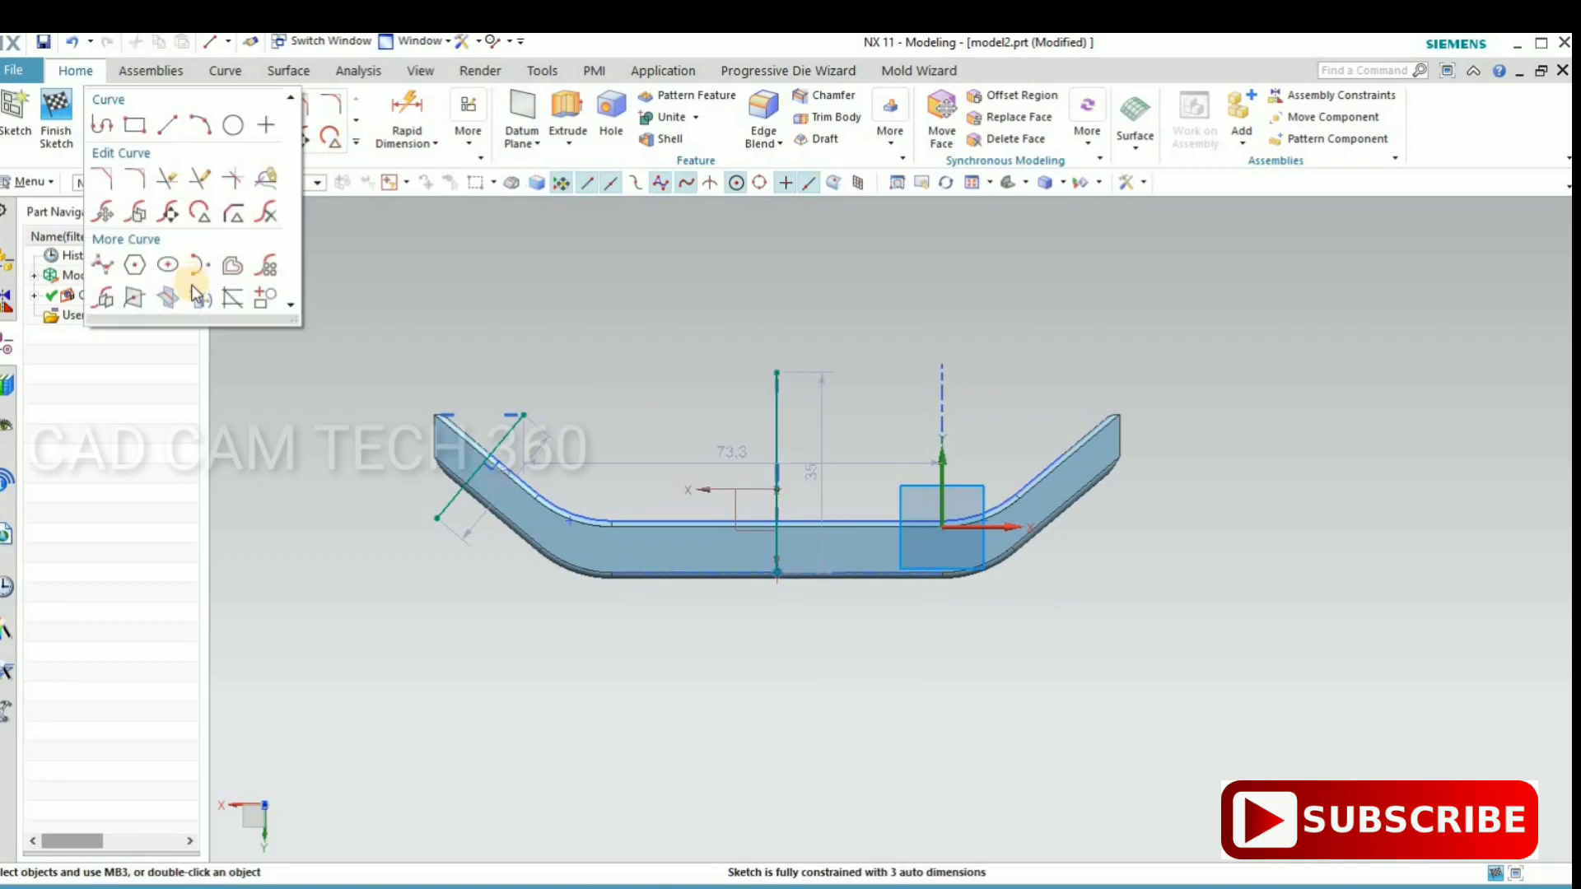
- Mirror the slanted line onto the right arm about the vertical line
left_click(113, 297)
left_click(770, 424)
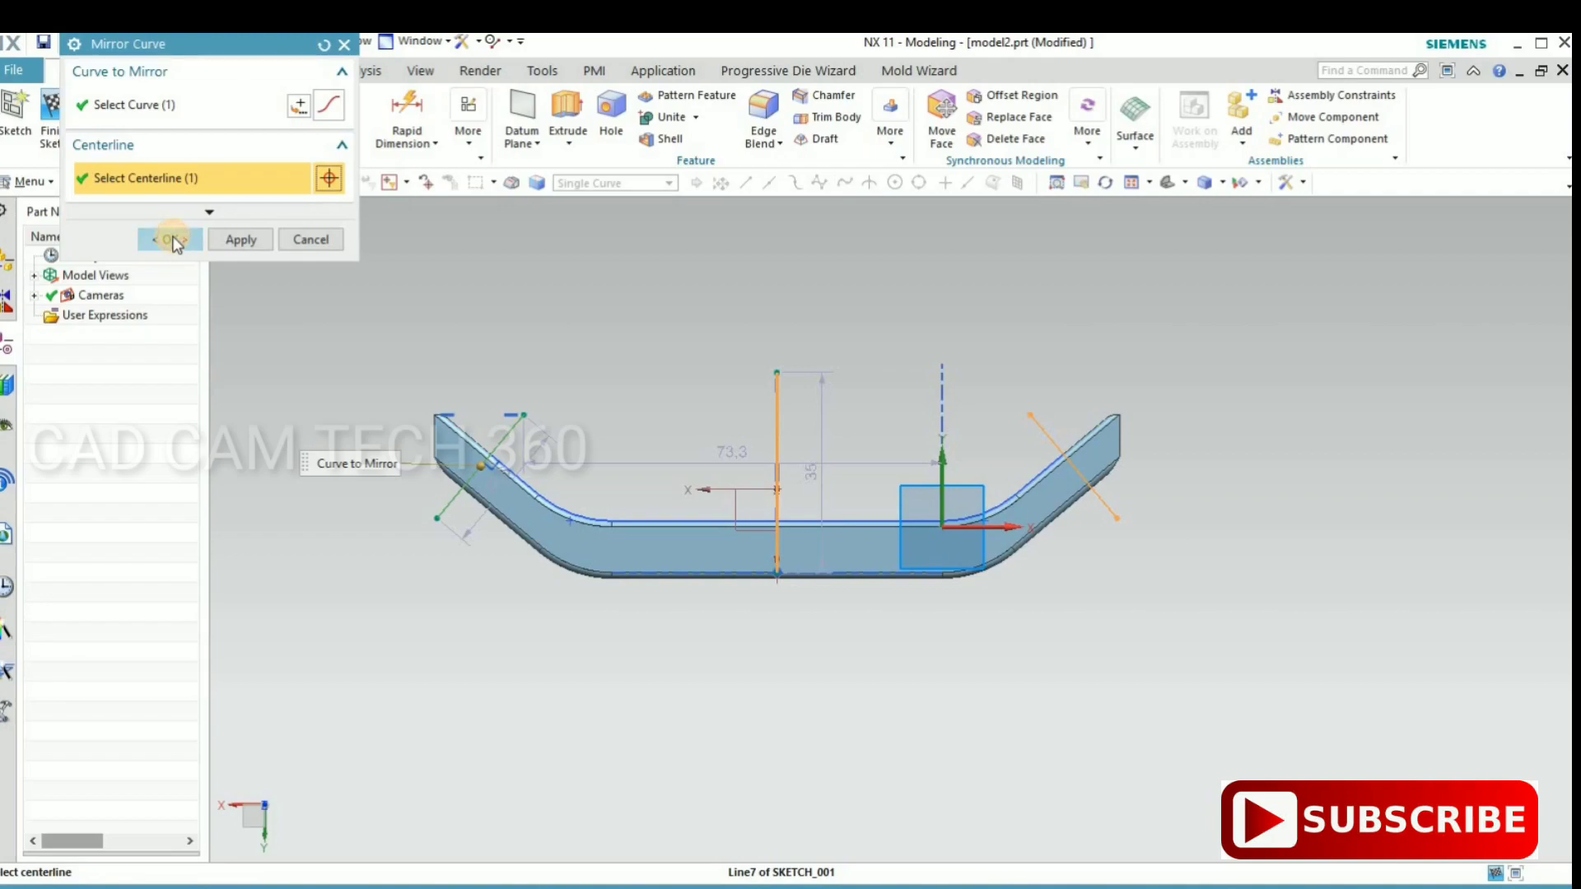
left_click(172, 241)
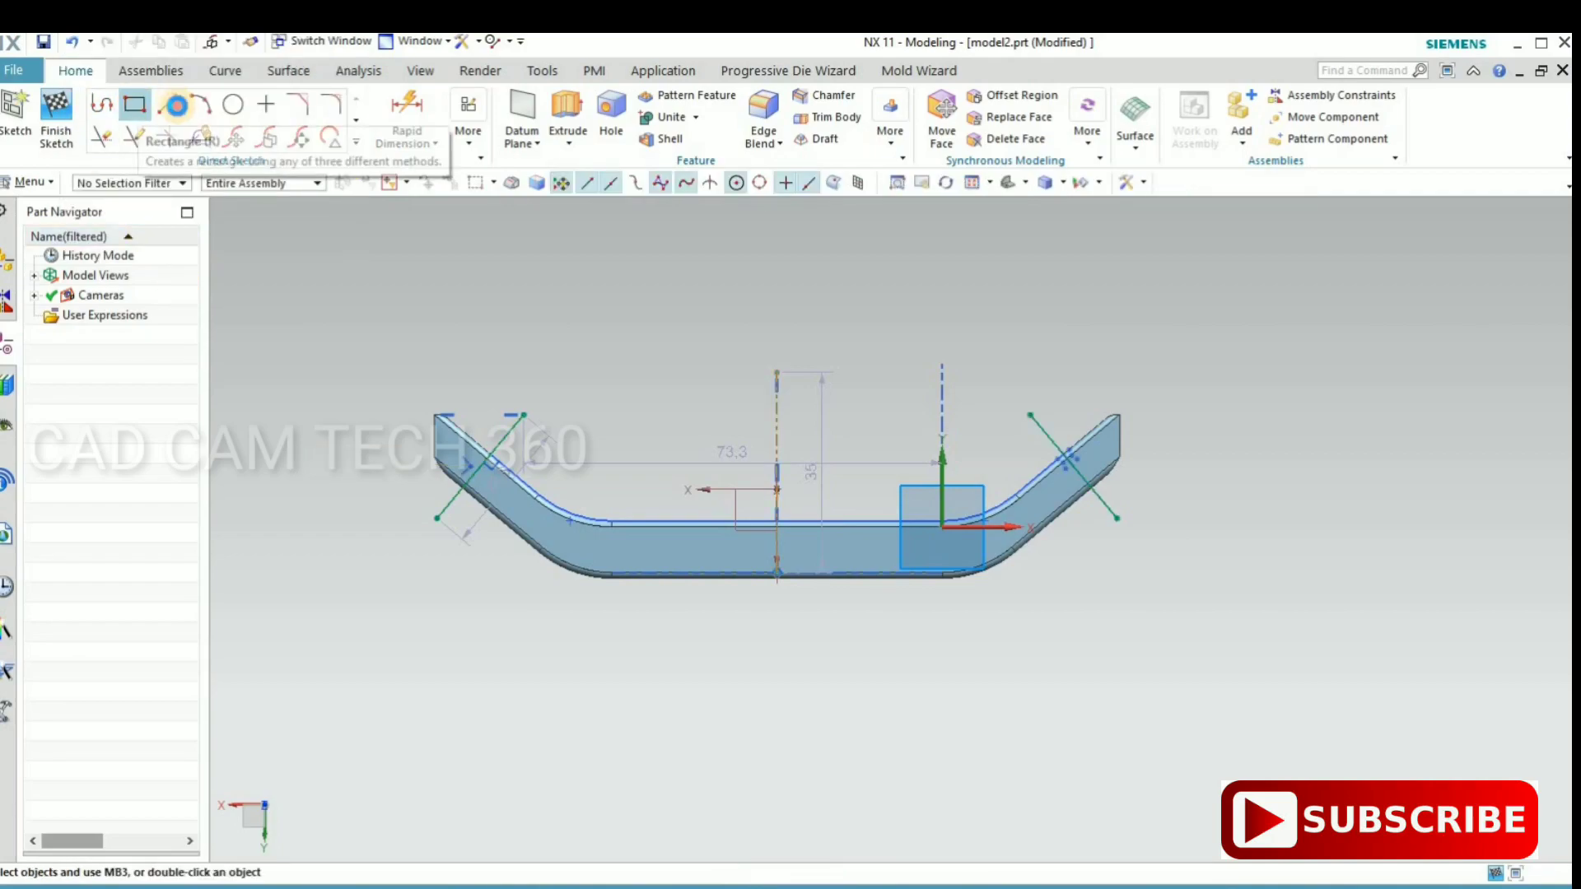
- Draw lines closing a diamond around the left end
left_click(169, 104)
left_click(524, 414)
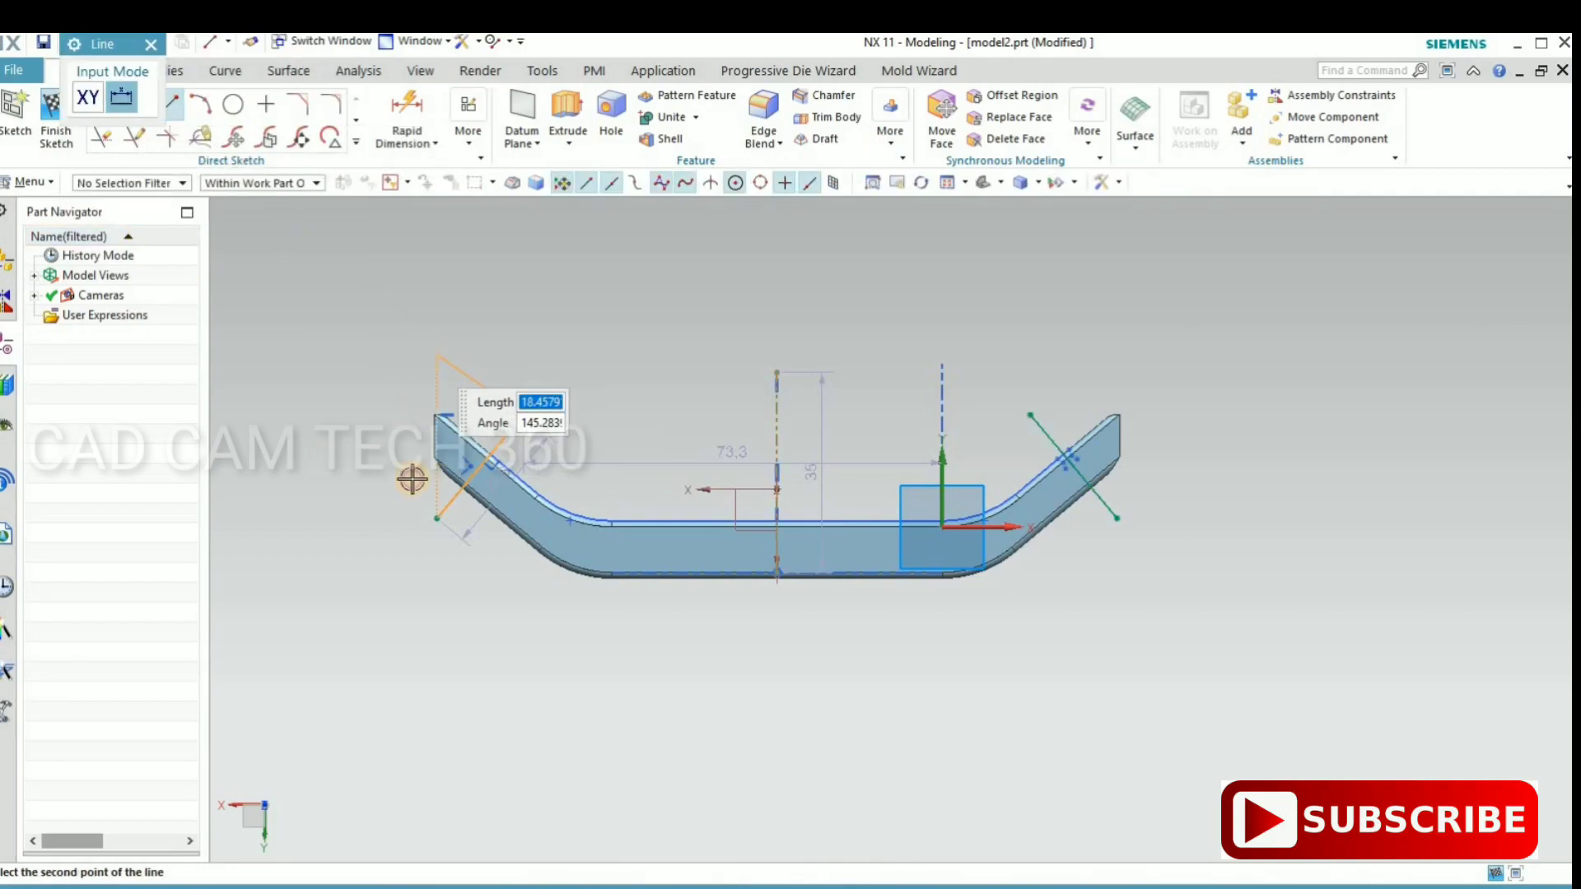
type("24")
left_click(435, 356)
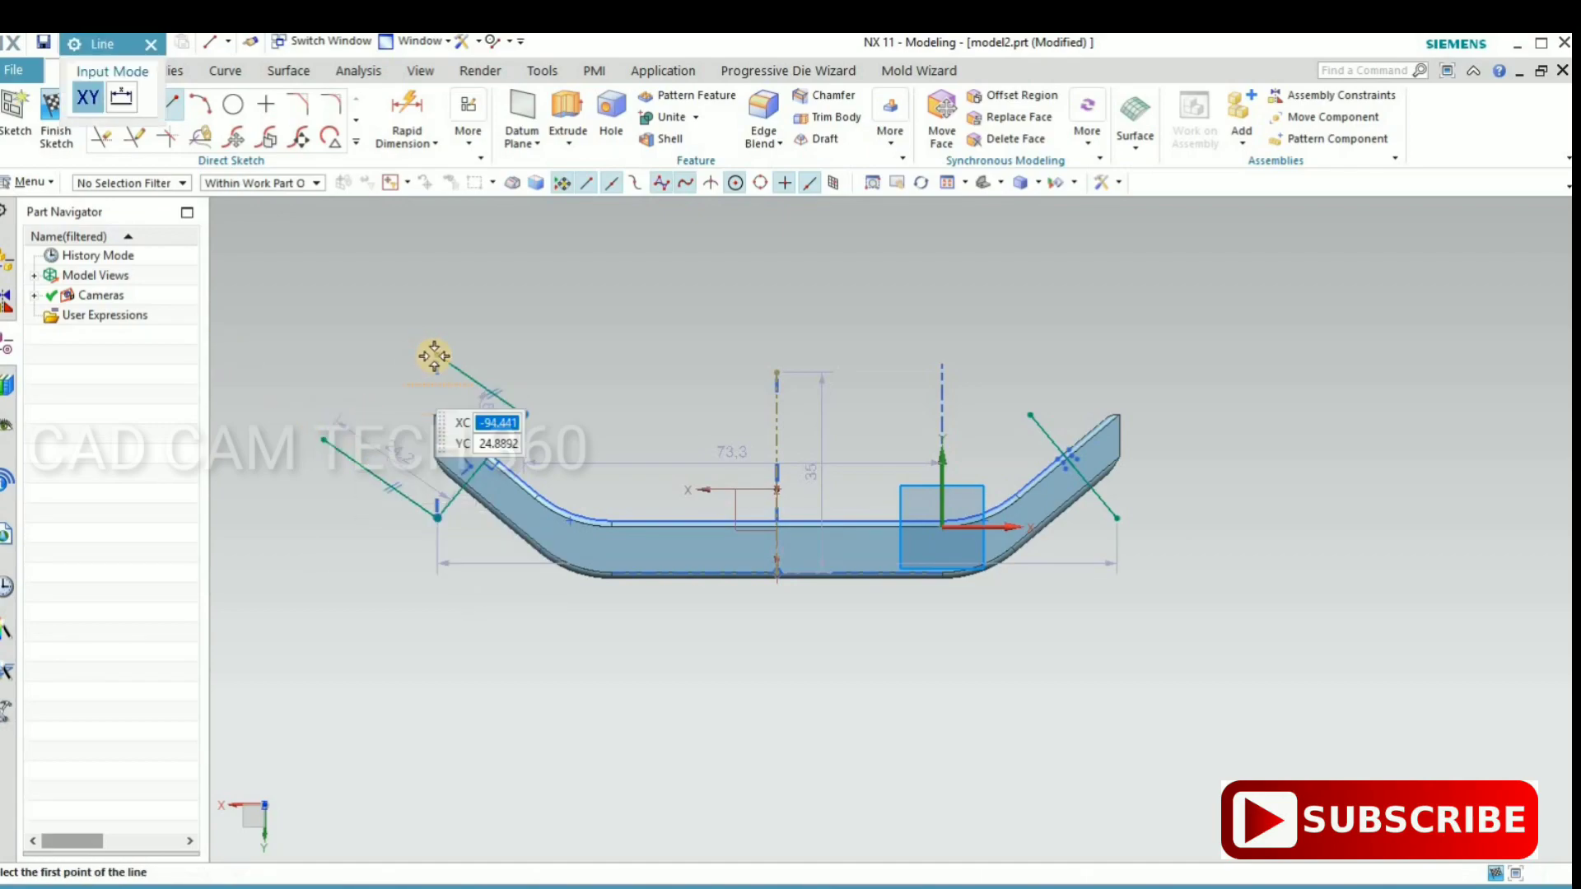
left_click(326, 439)
- Draw lines closing a triangle at the right end and finish the sketch
left_click(1030, 416)
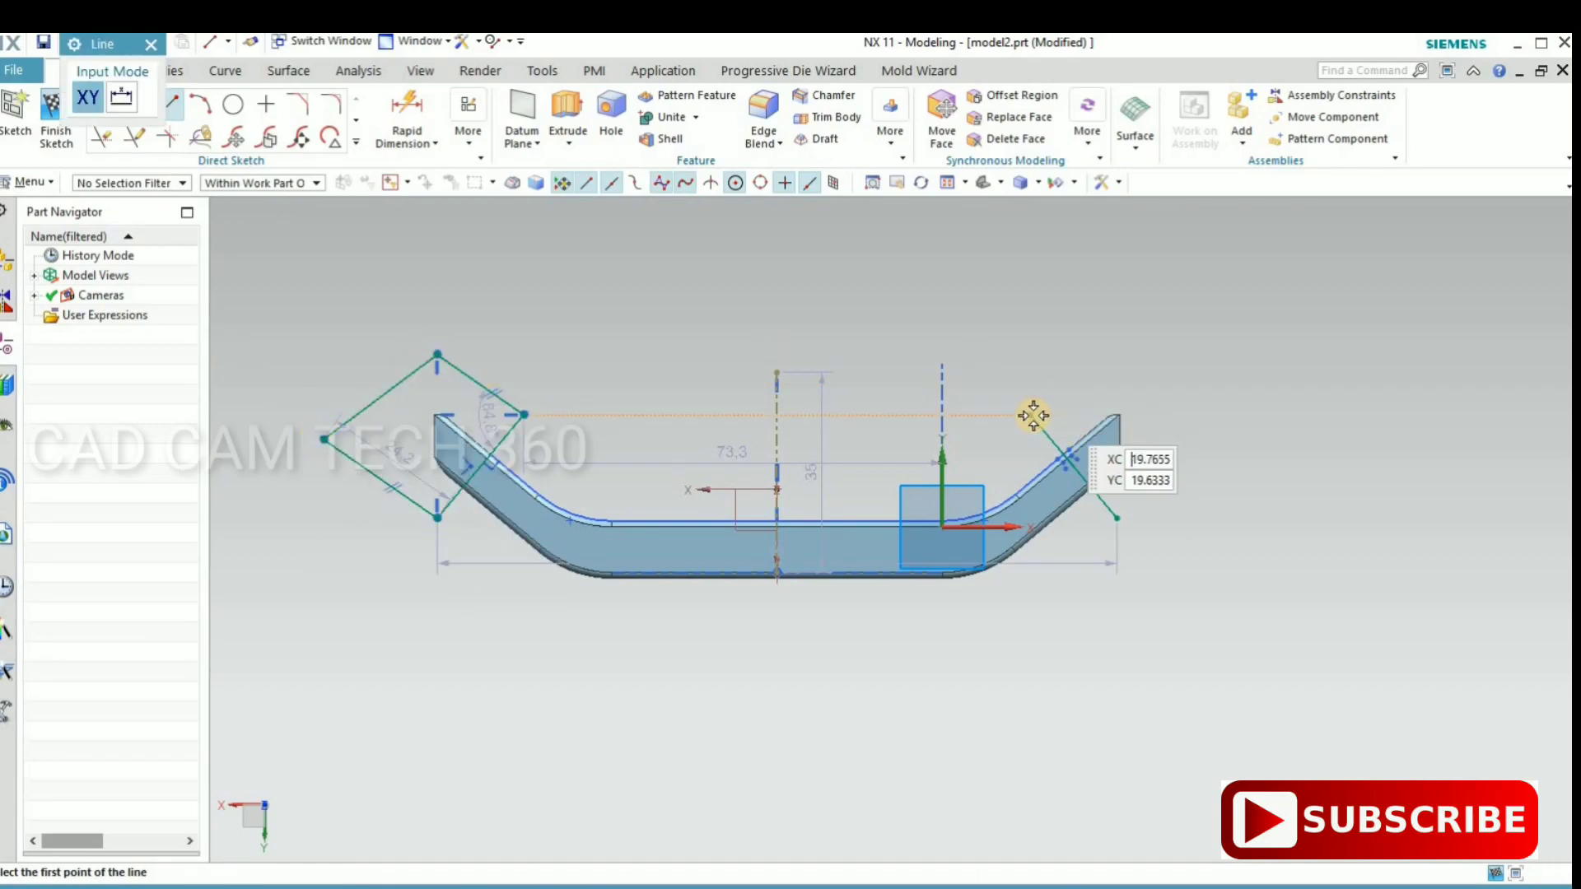
left_click(1193, 355)
left_click(1126, 518)
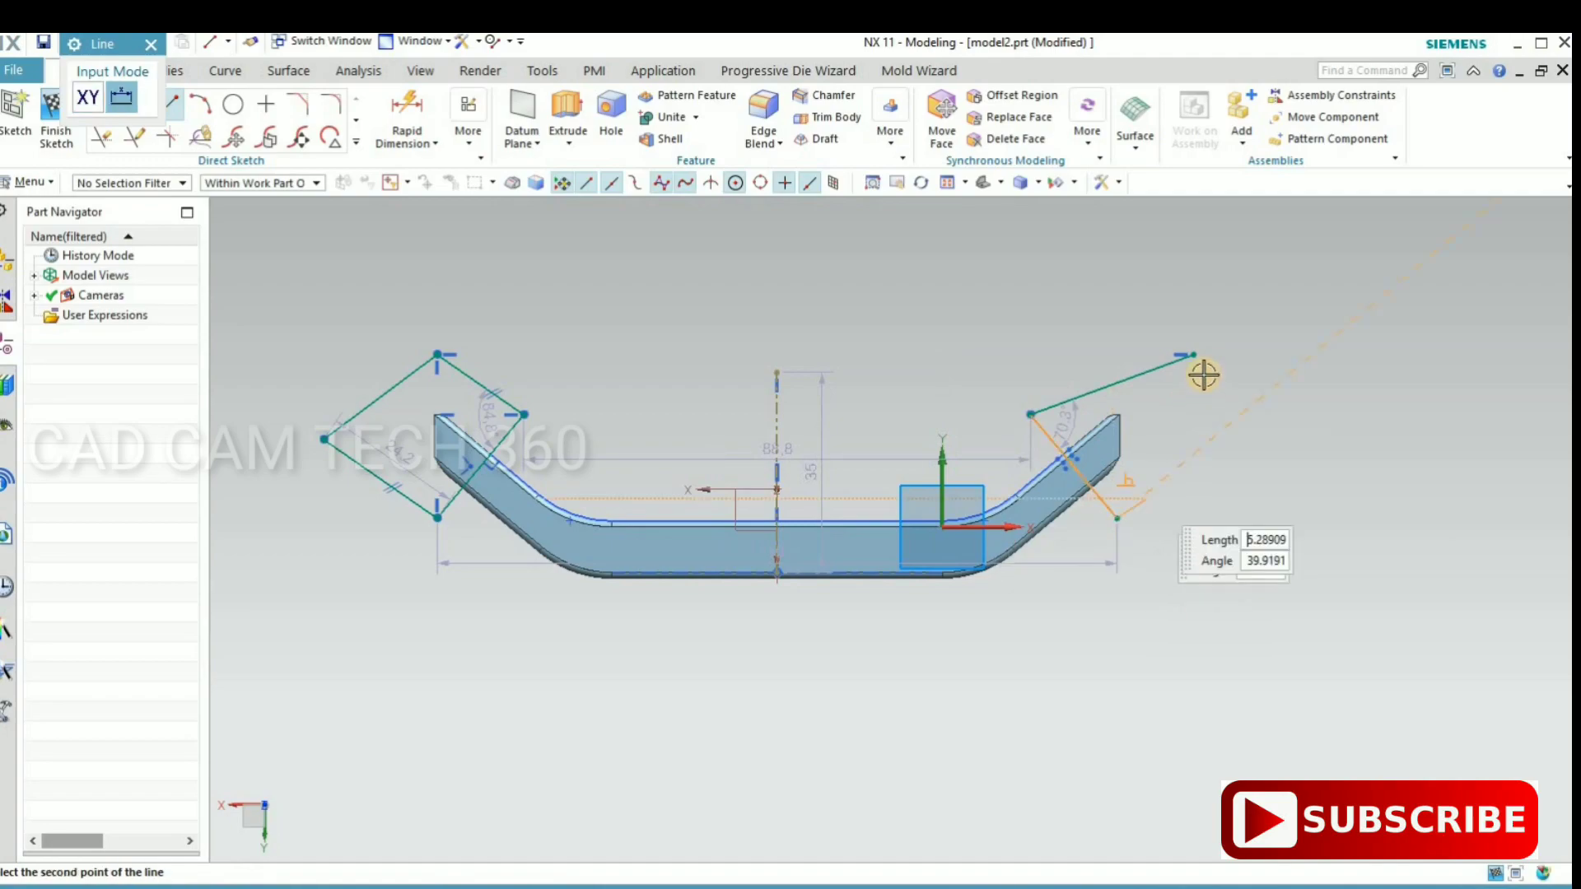
left_click(1209, 402)
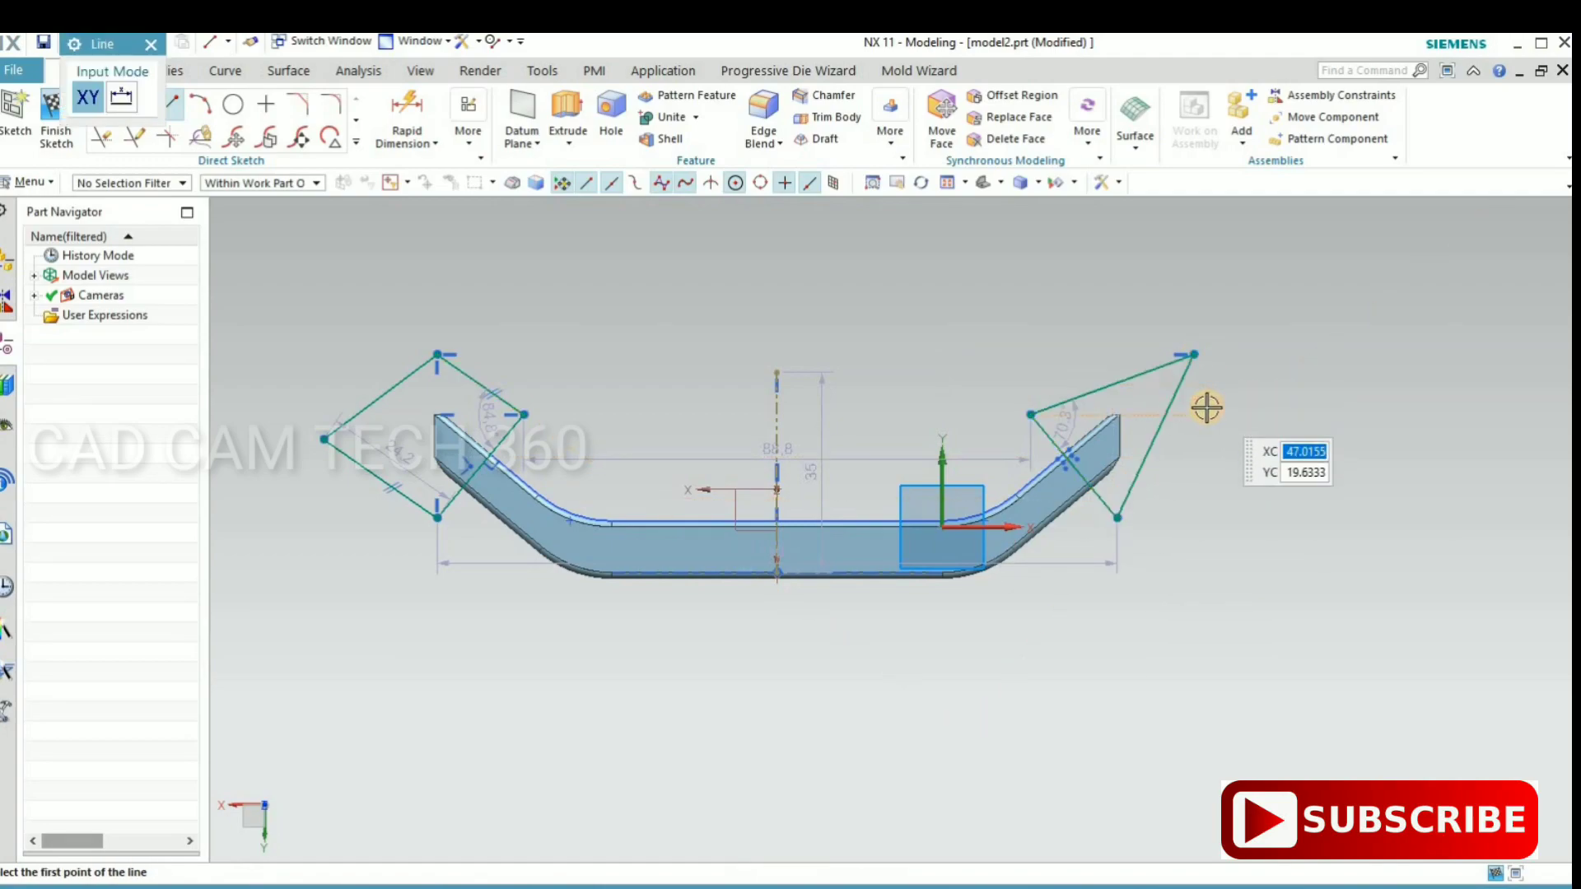
key("Escape")
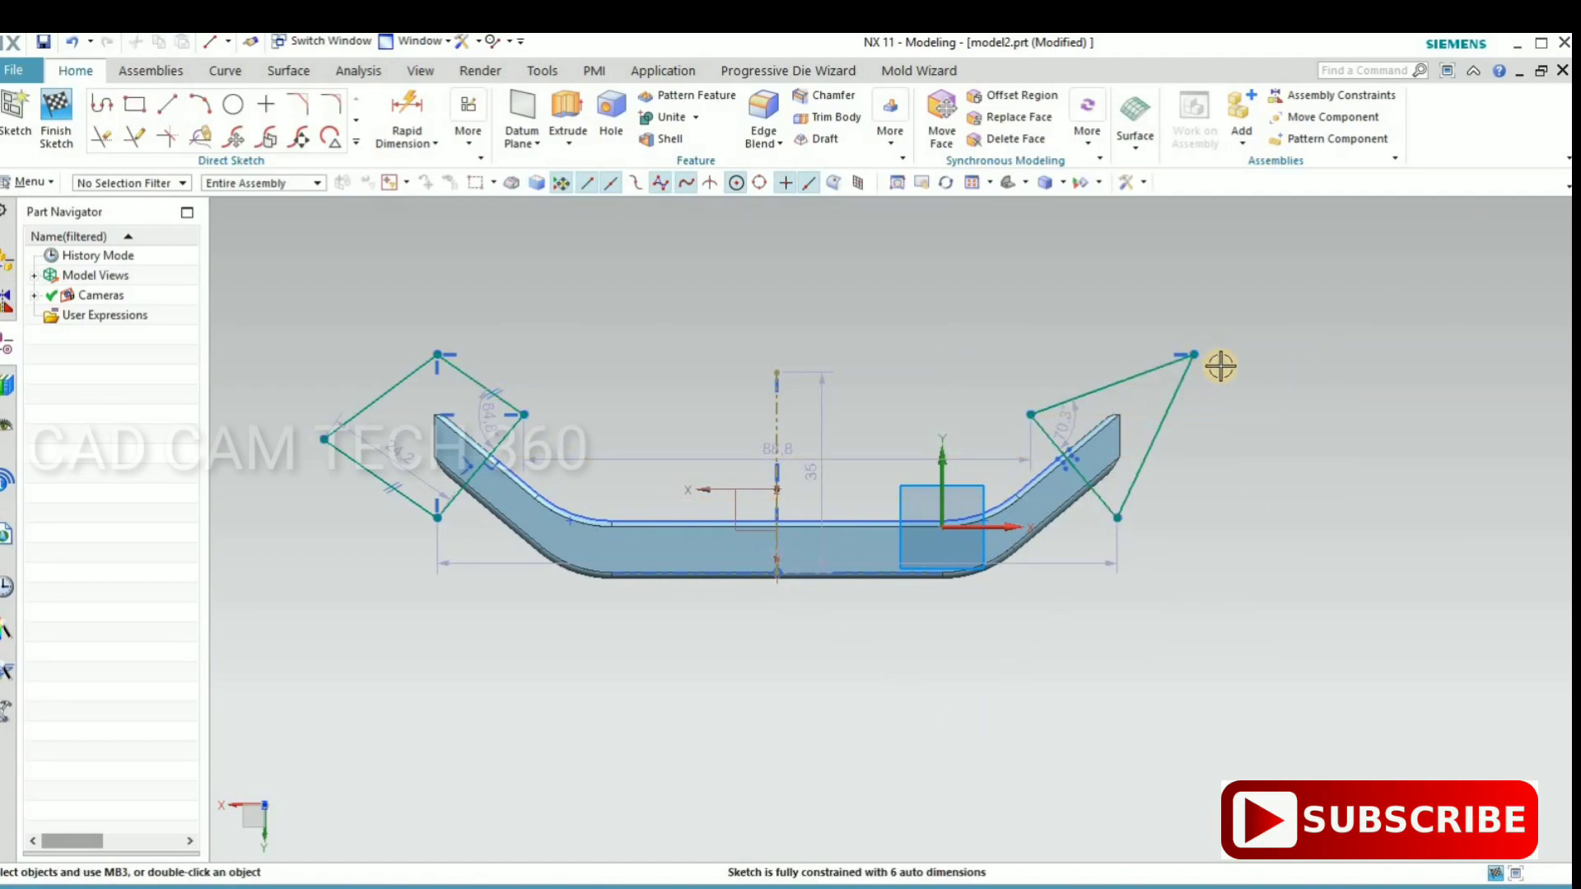
key("ctrl+q")
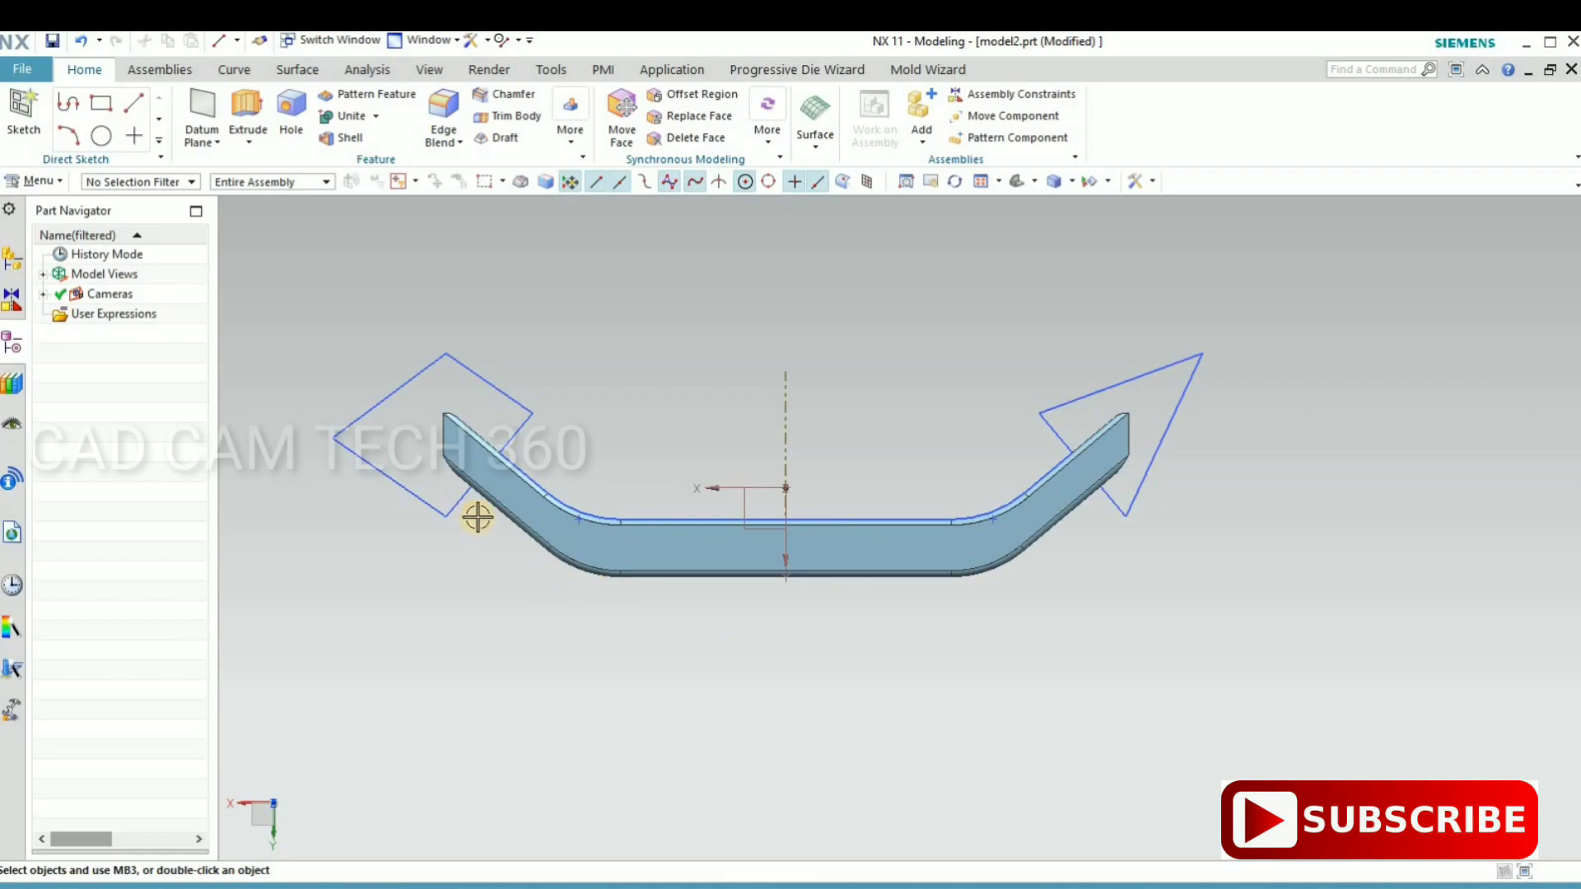
- Extrude the sketch profiles from -5 to 23 with Boolean Subtract
key("x")
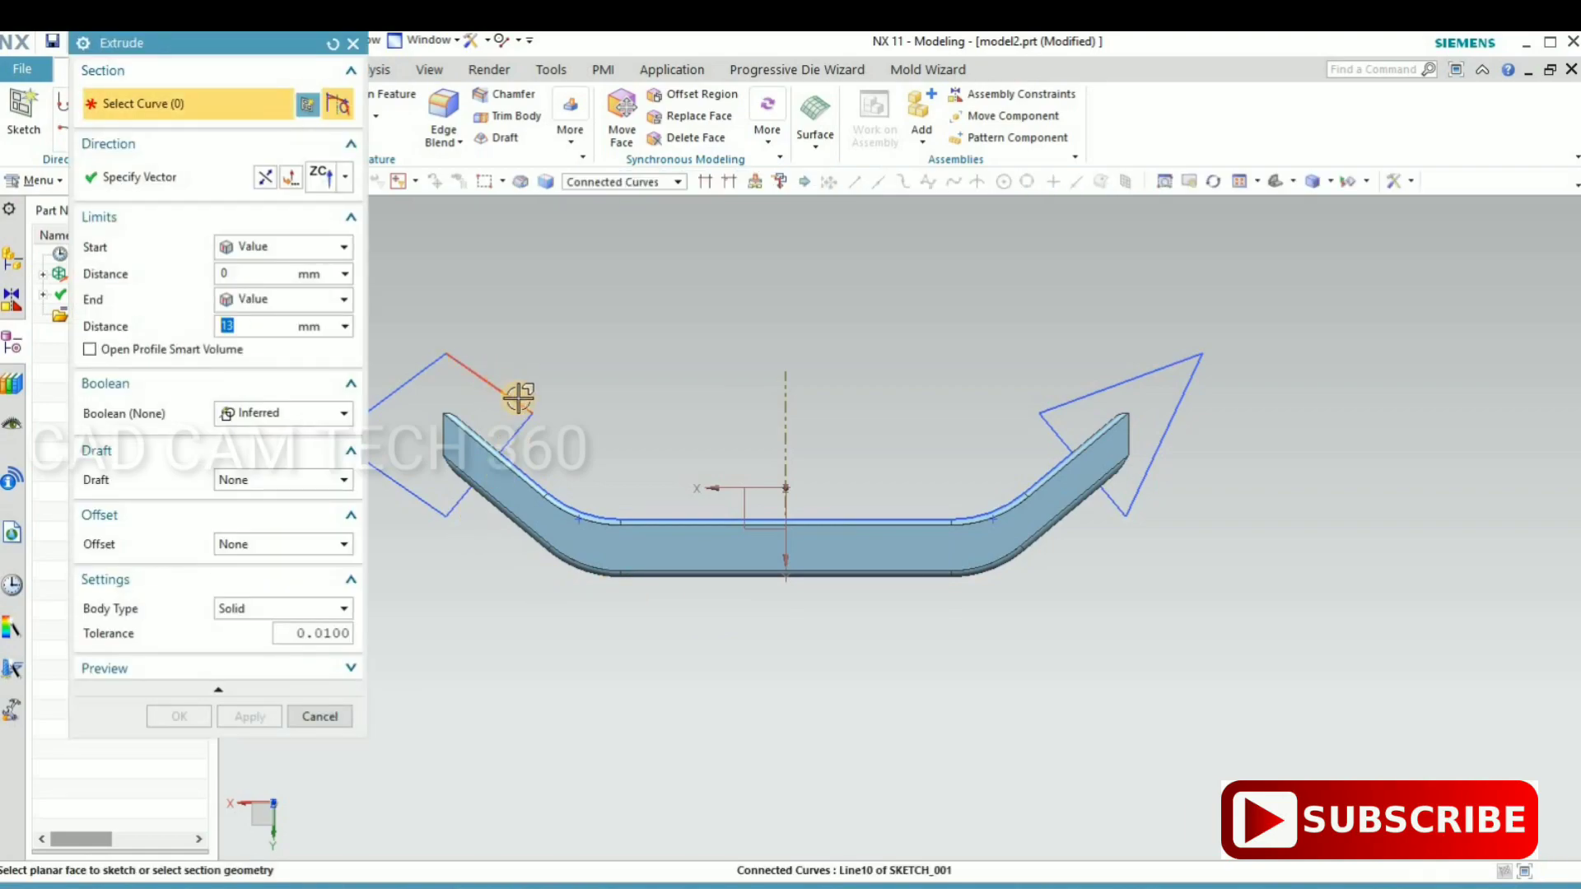
left_click(519, 397)
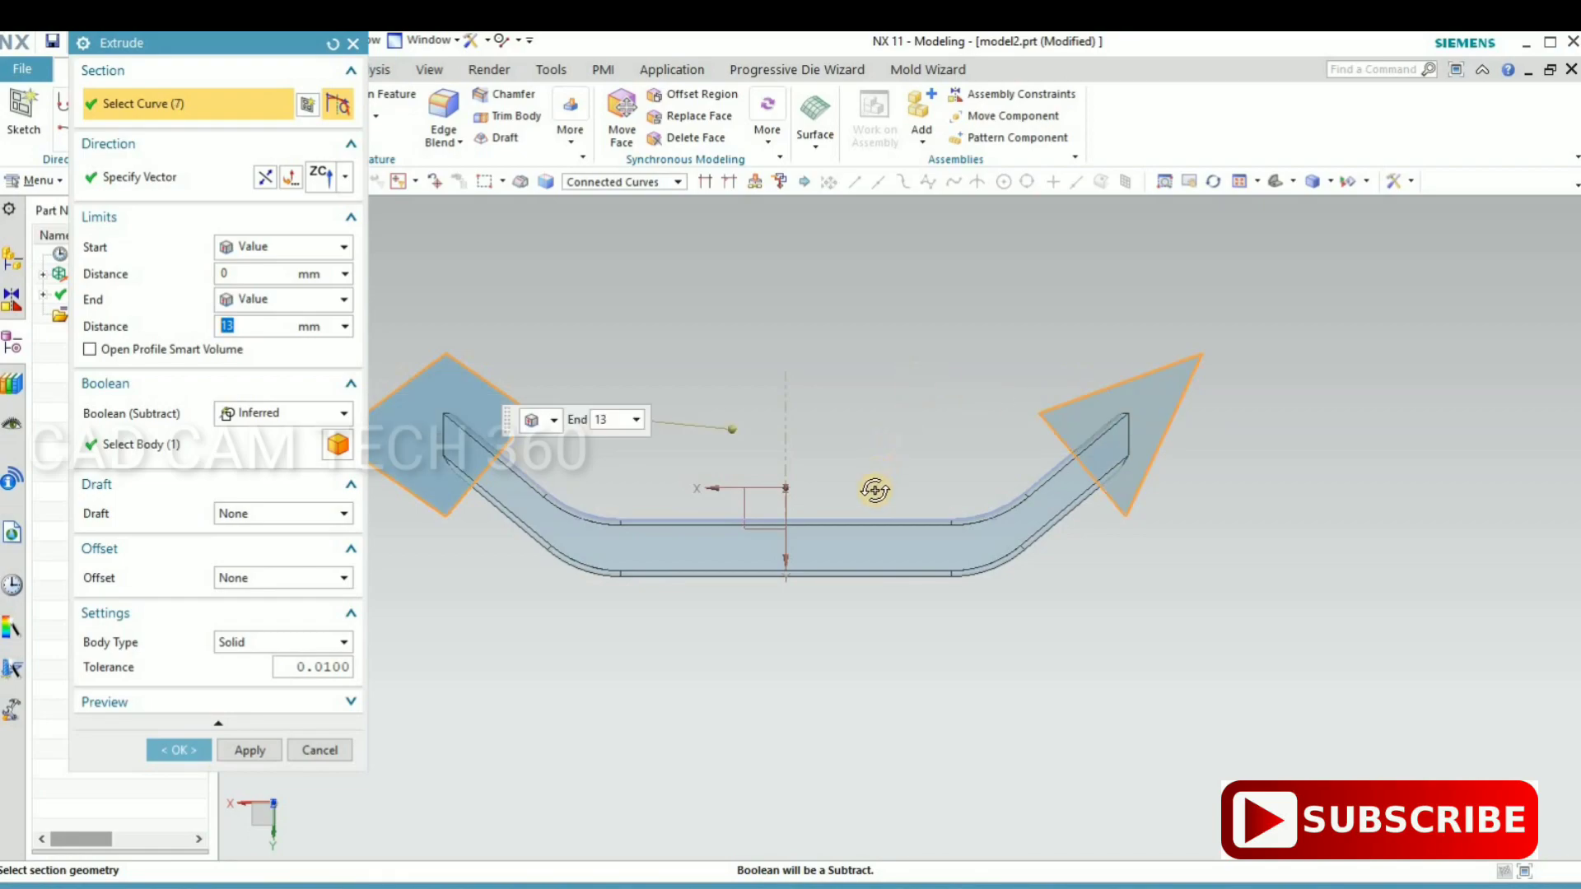
mouse_move(879, 399)
middle_mouse_down()
mouse_move(780, 430)
mouse_move(751, 416)
middle_mouse_up()
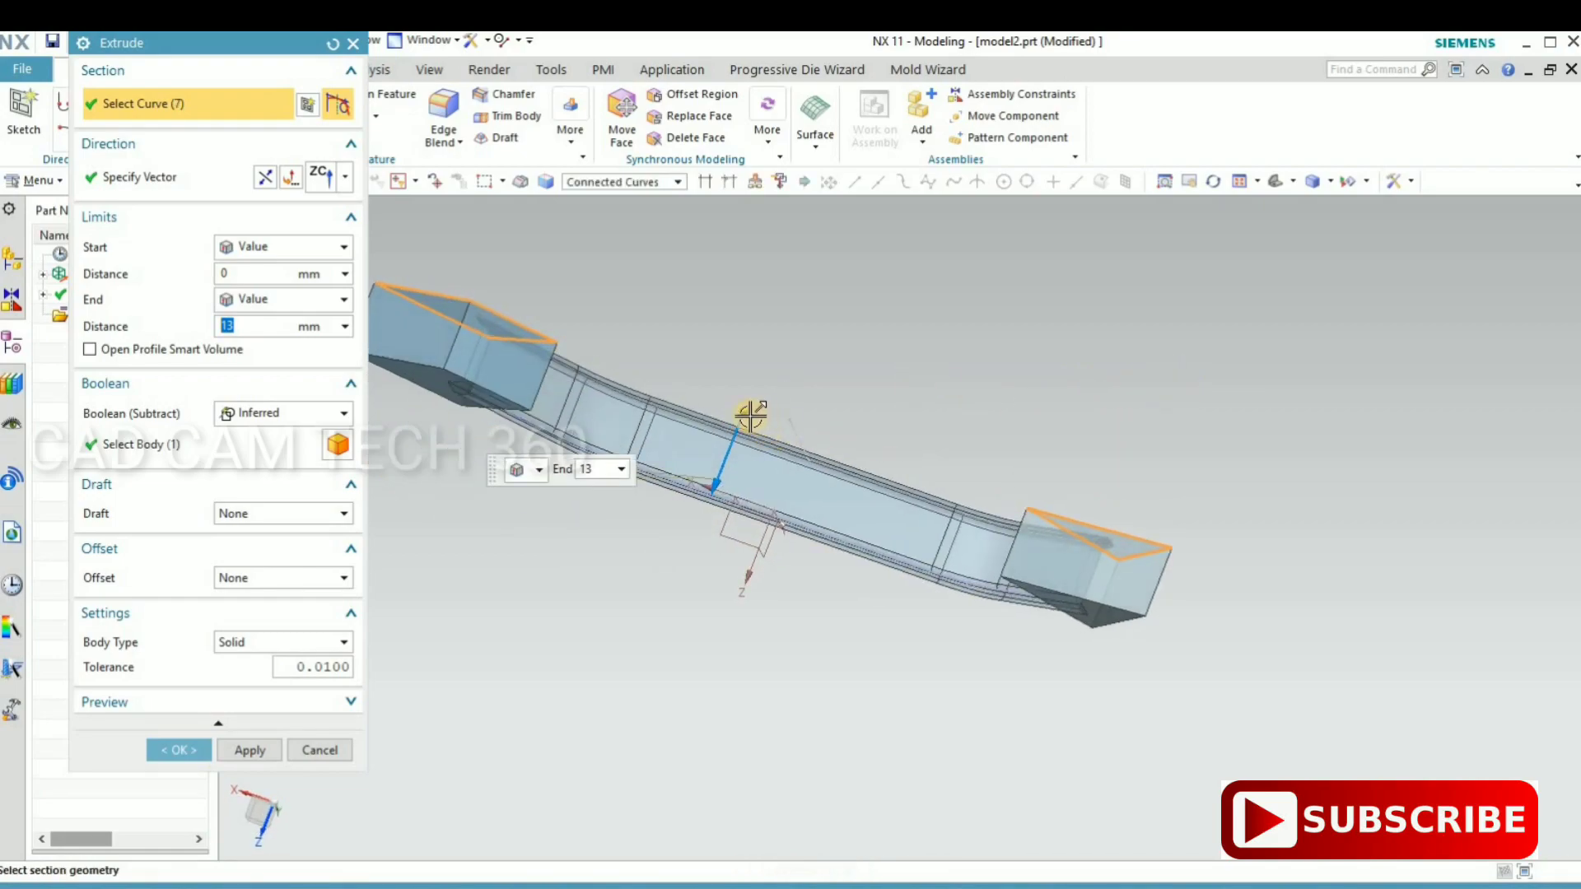
left_click_drag(753, 387, 753, 384)
left_click_drag(714, 489, 694, 545)
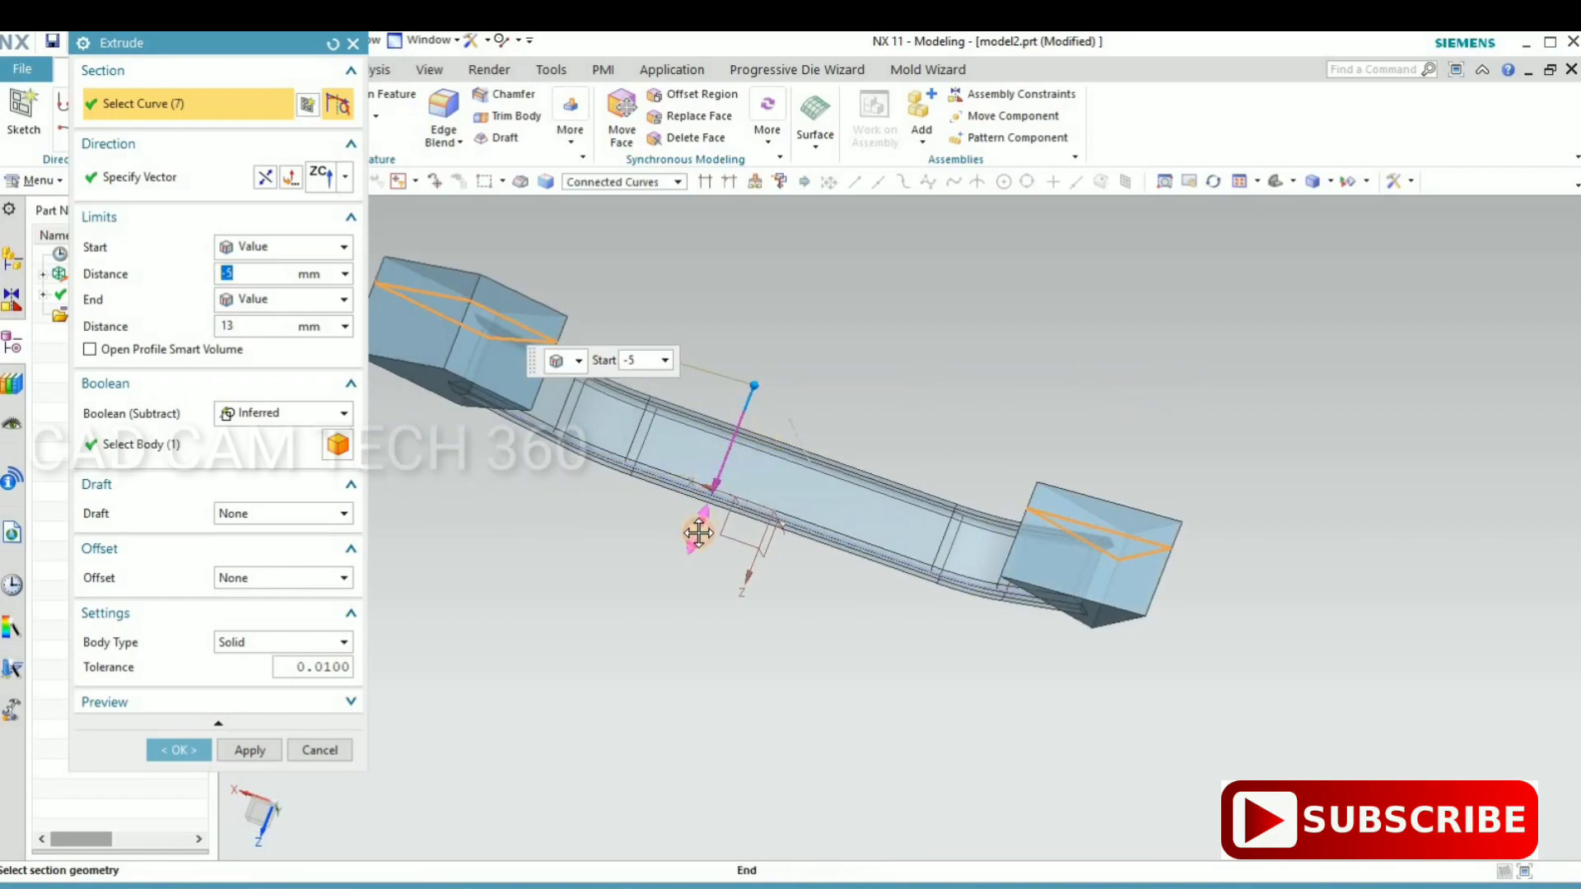
left_click(292, 416)
left_click(271, 474)
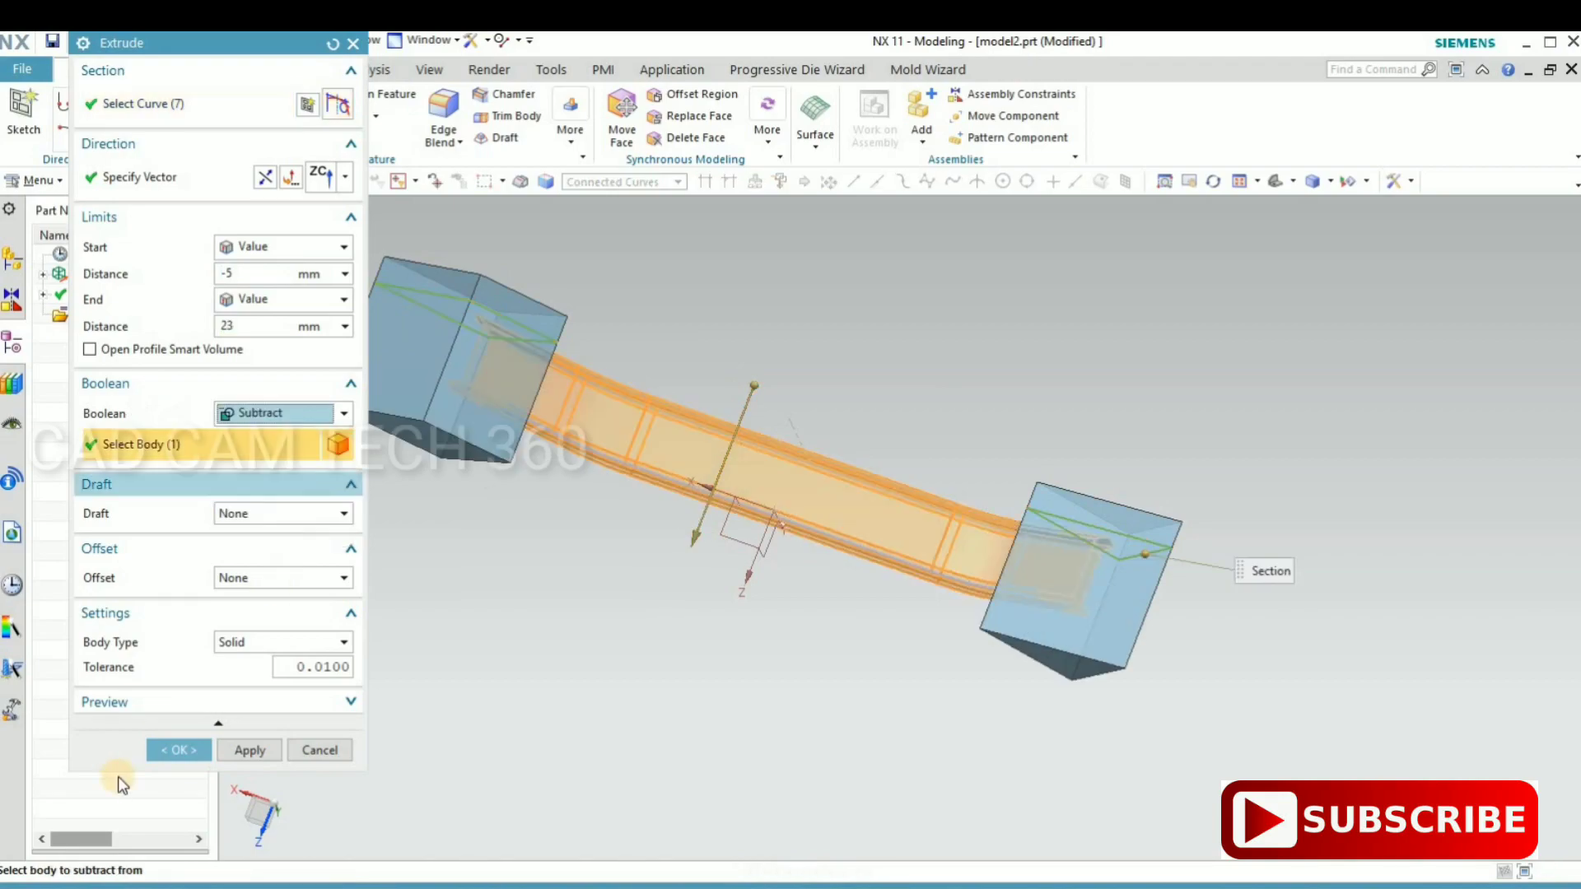
left_click(176, 762)
- Hide the sketch curves to reveal the trimmed channel ends
mouse_move(495, 618)
middle_mouse_down()
mouse_move(392, 349)
mouse_move(462, 355)
middle_mouse_up()
left_click(406, 365)
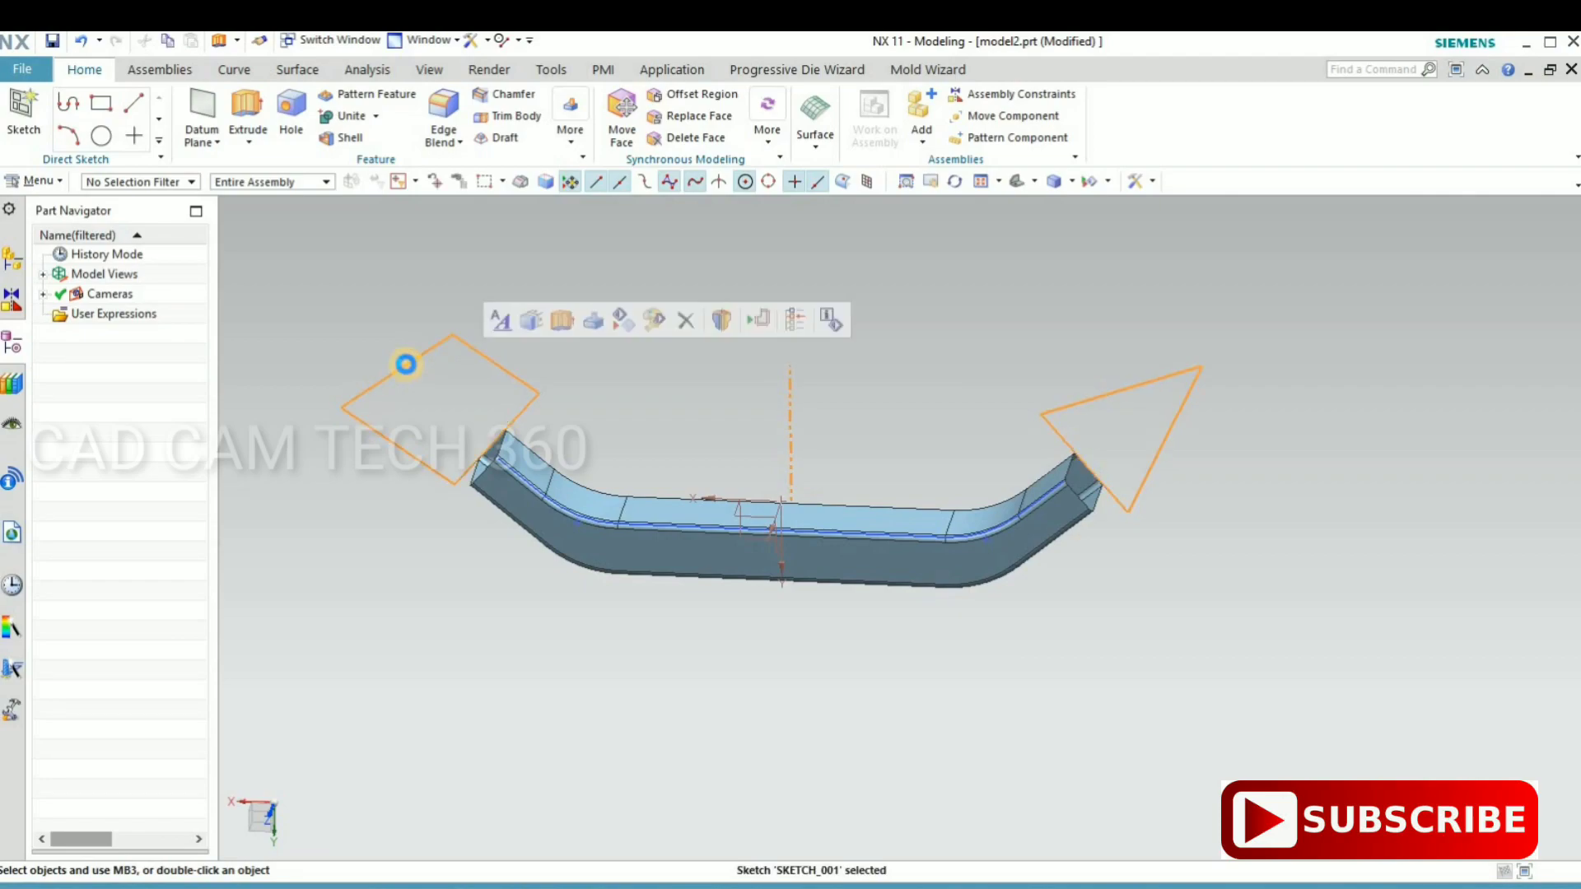
key("ctrl+b")
middle_click_drag(660, 536, 653, 523)
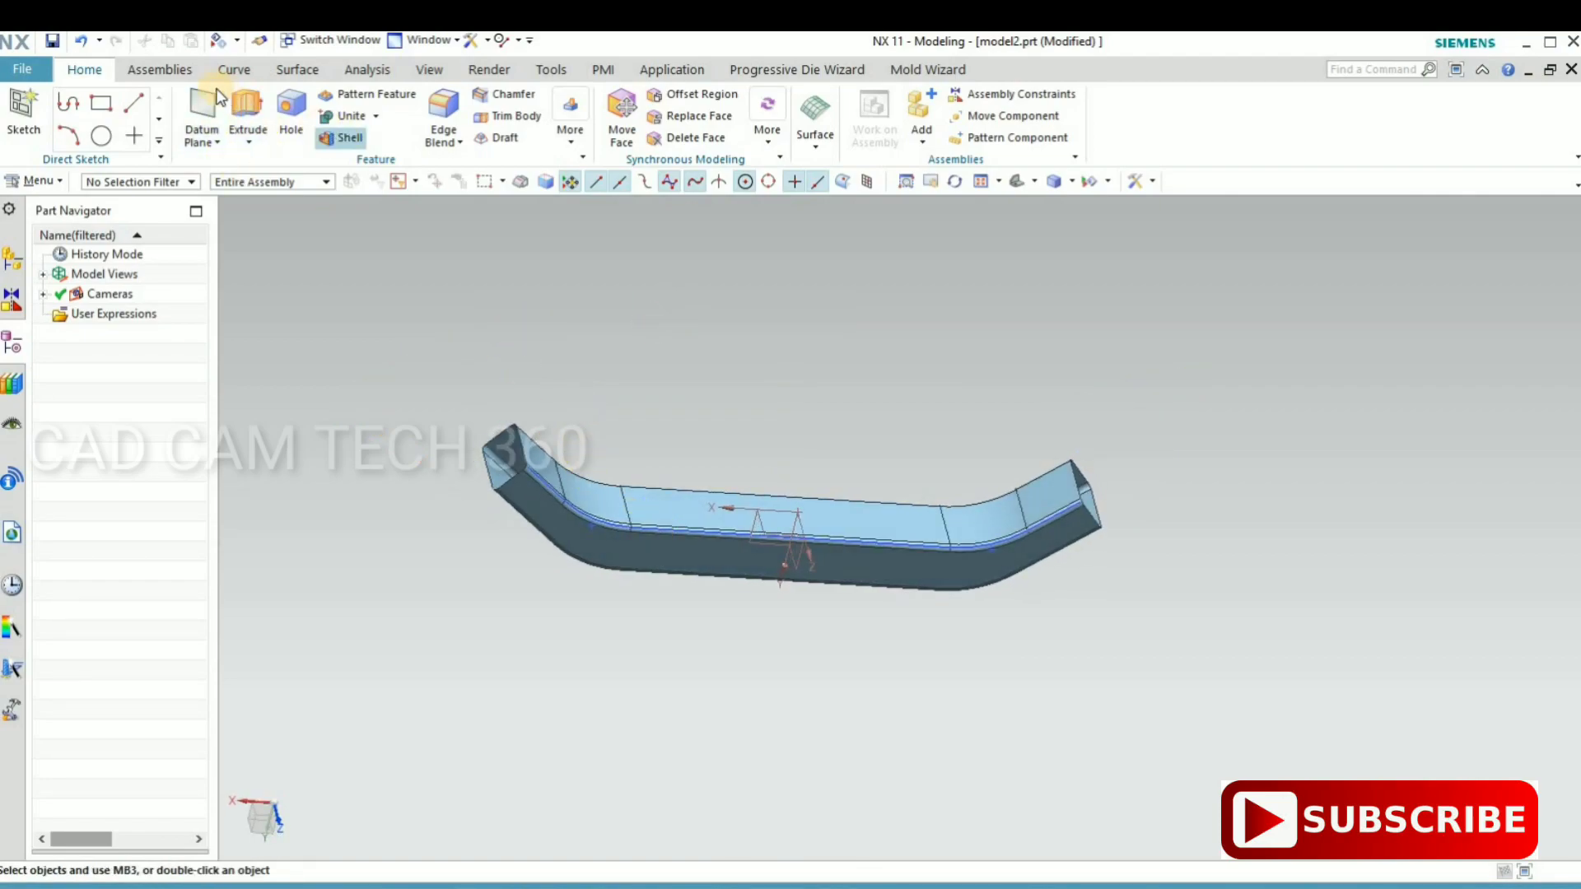
left_click(287, 73)
left_click(882, 137)
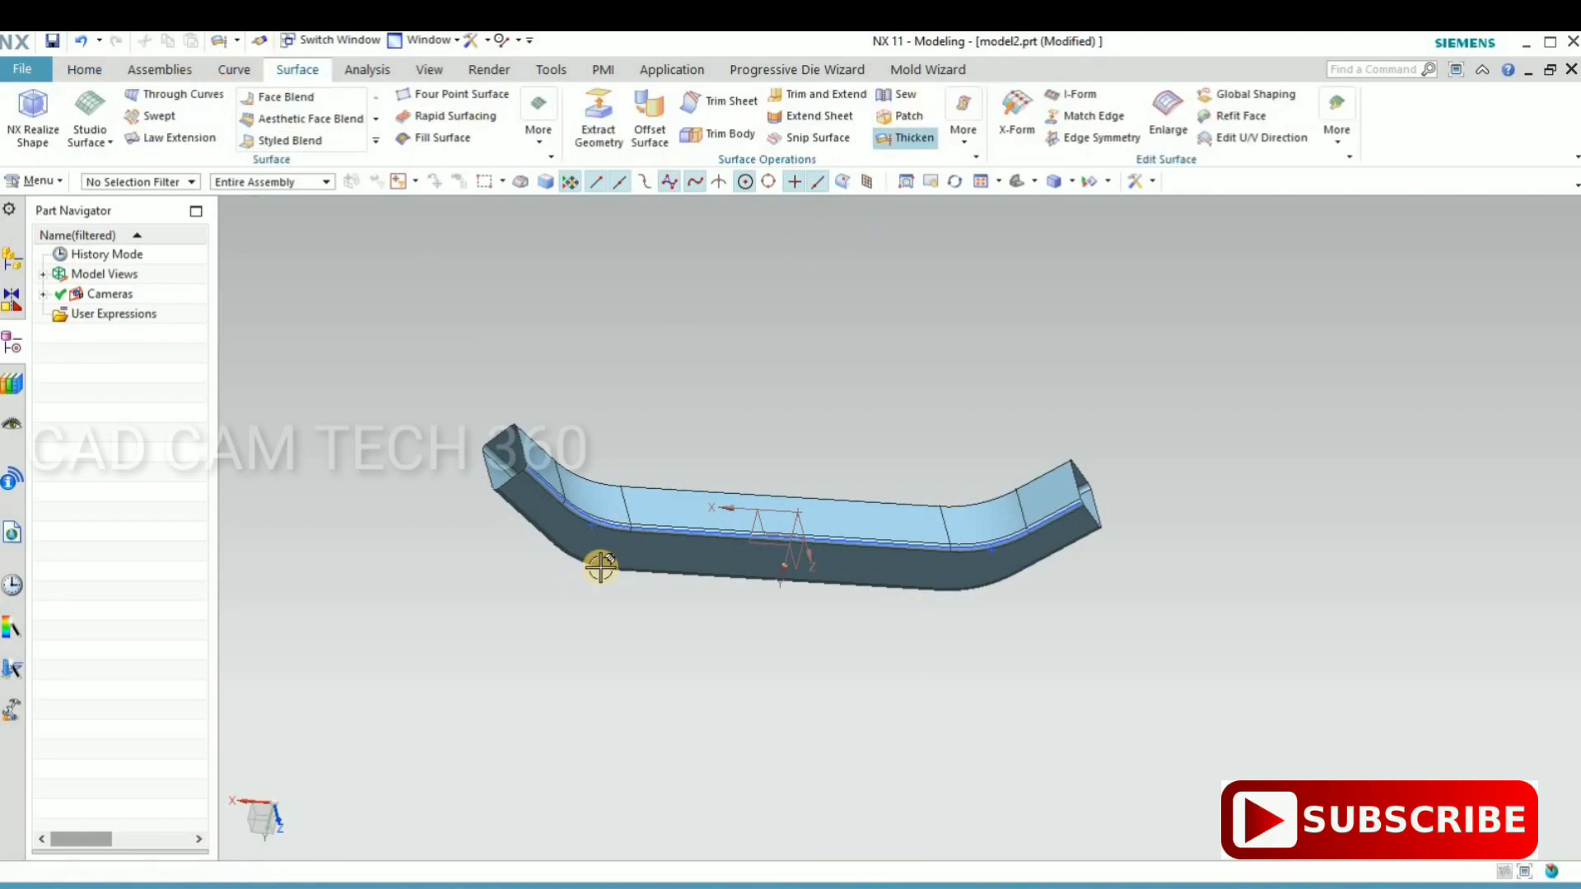
left_click(589, 546)
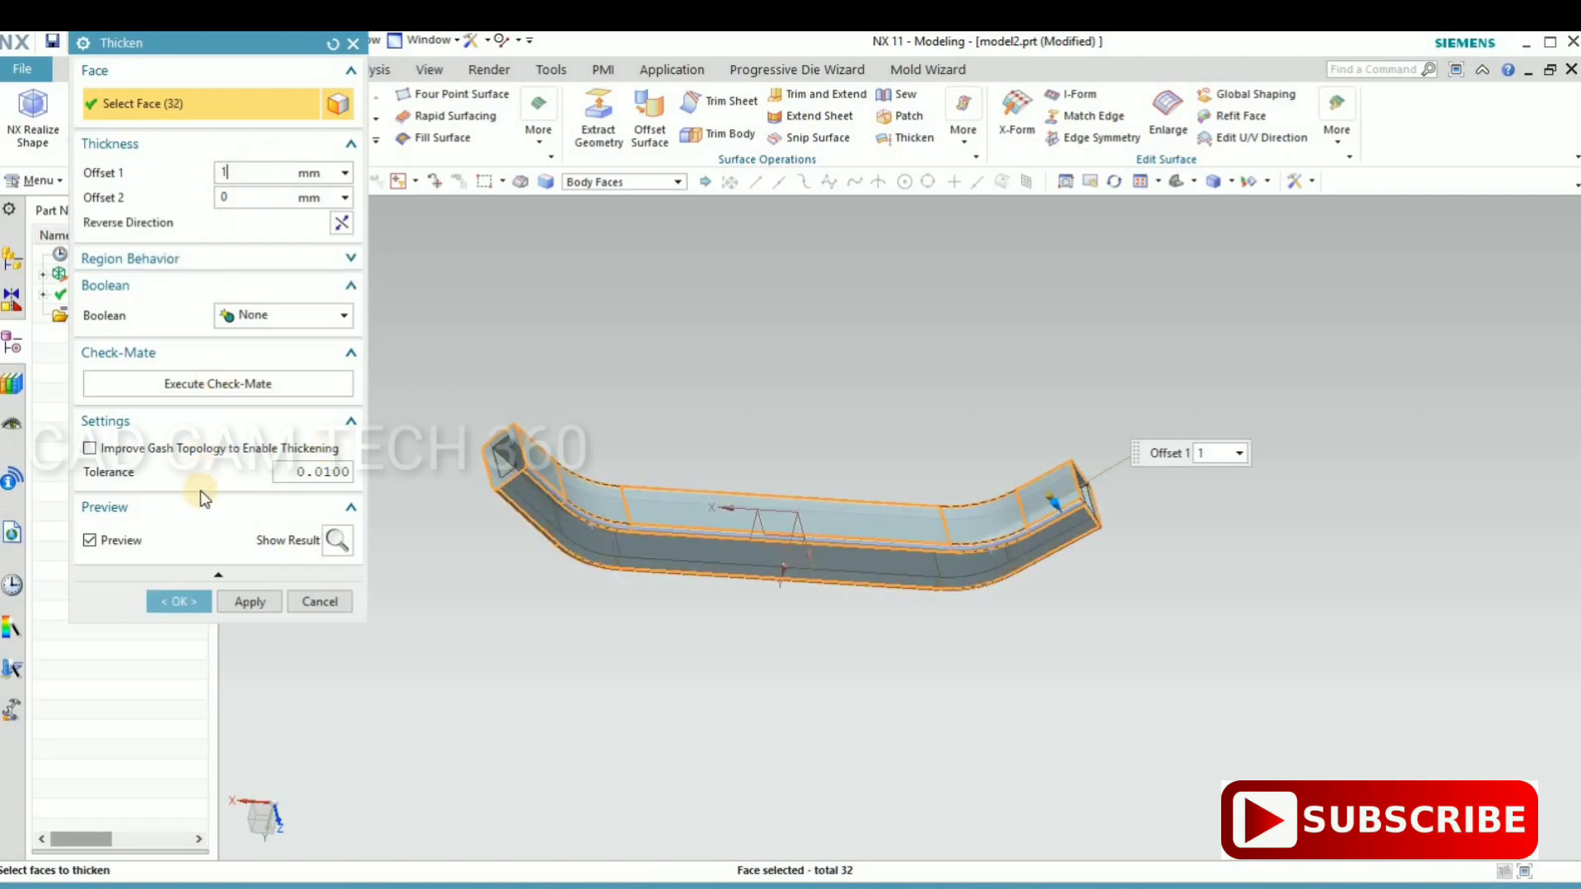
left_click(168, 596)
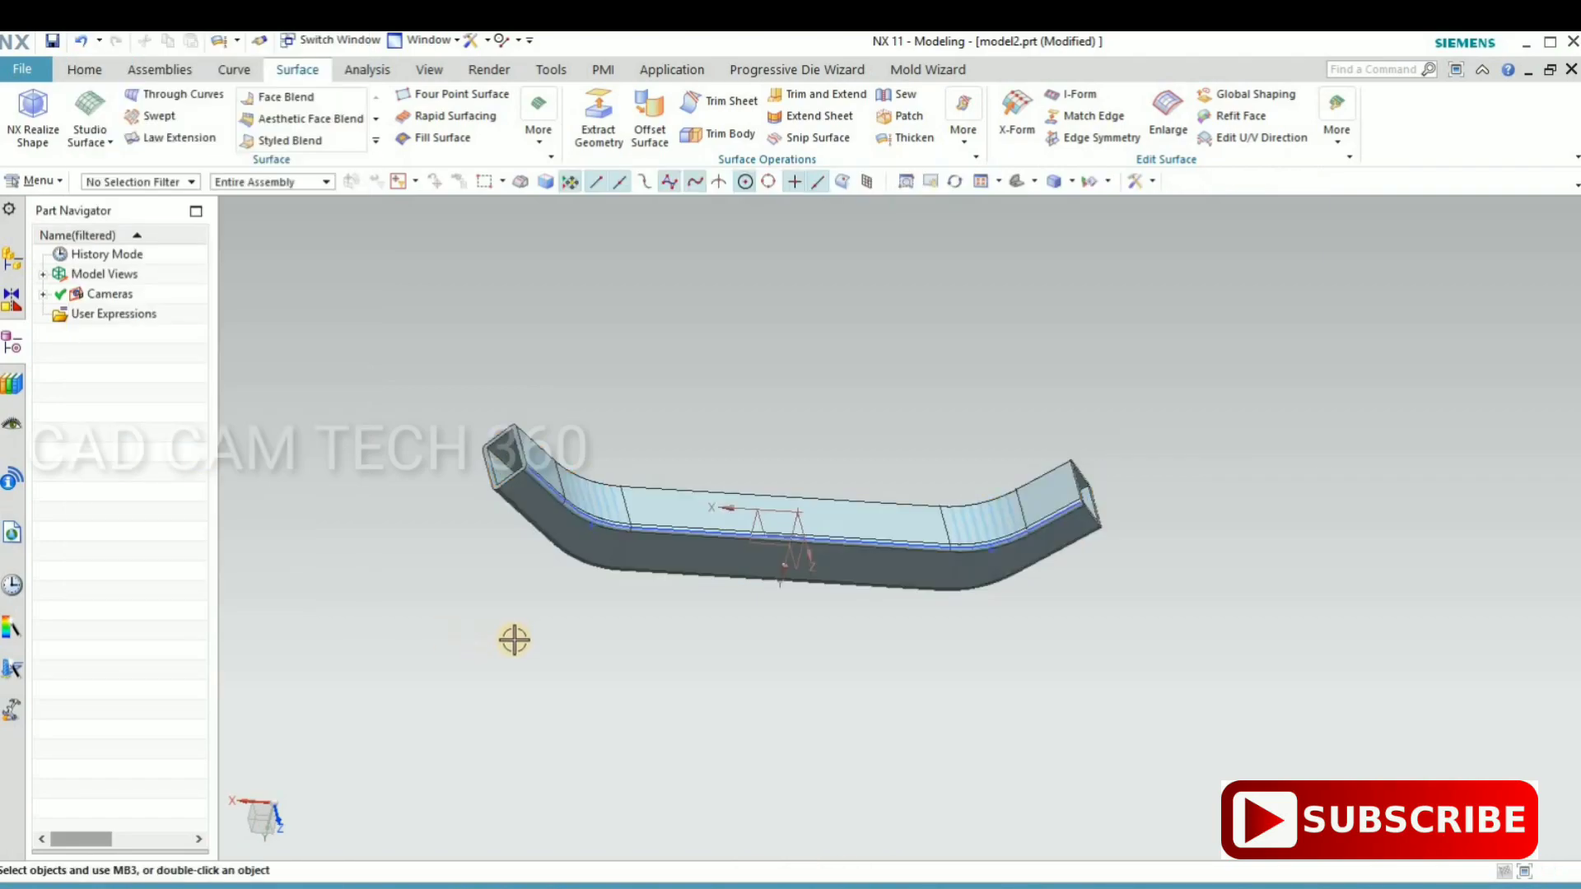
mouse_move(489, 646)
middle_mouse_down()
mouse_move(448, 639)
mouse_move(498, 610)
mouse_move(523, 547)
mouse_move(487, 607)
mouse_move(607, 515)
middle_mouse_up()
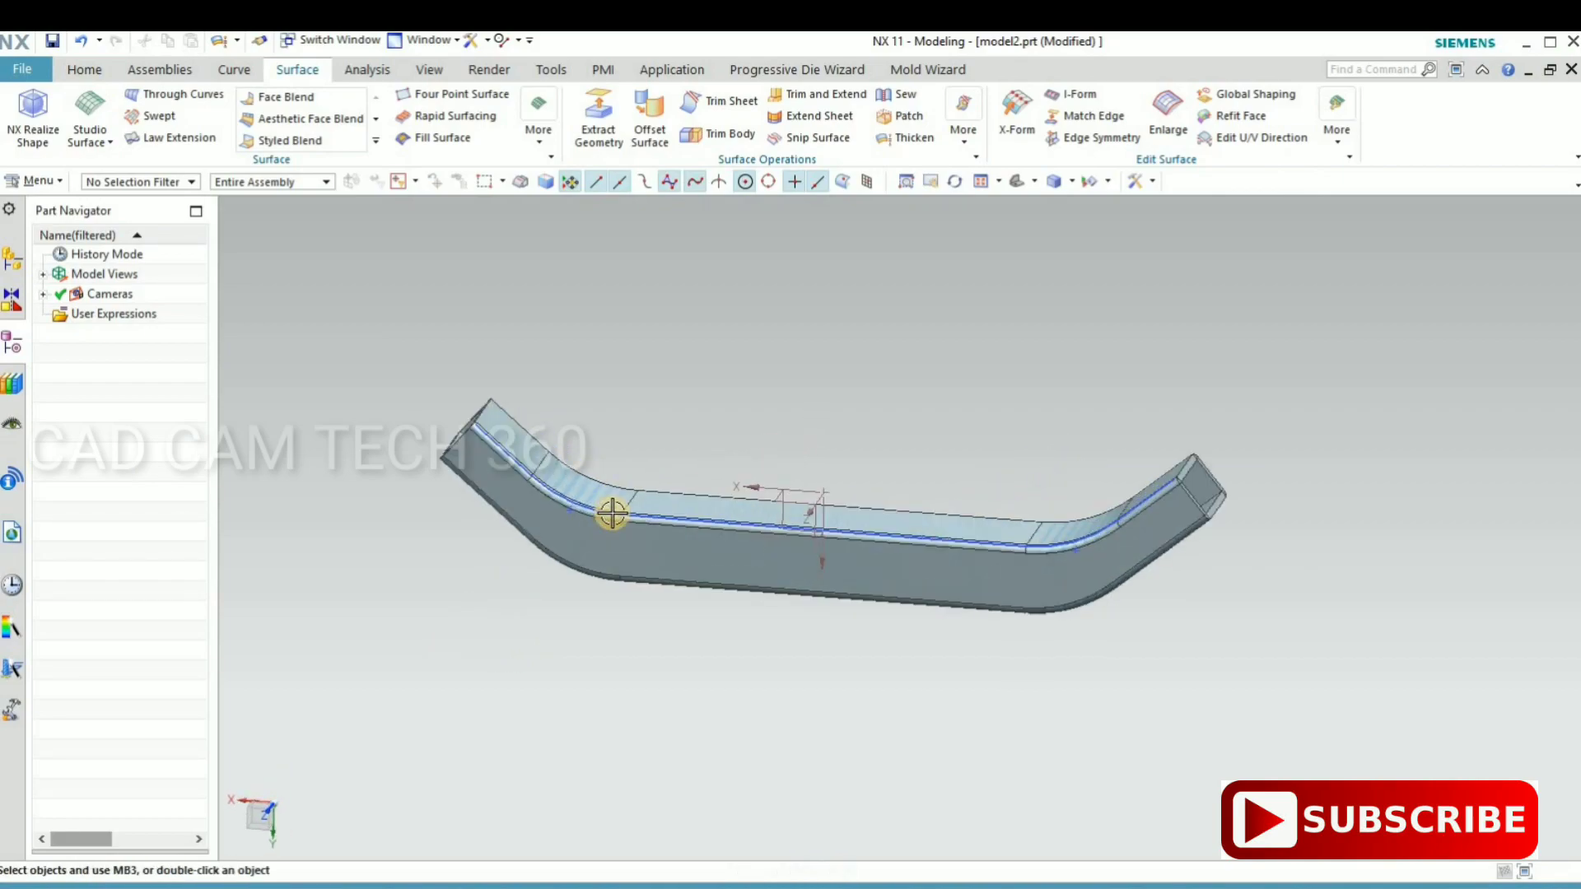
scroll(610, 515, "up", 4)
left_click(469, 406)
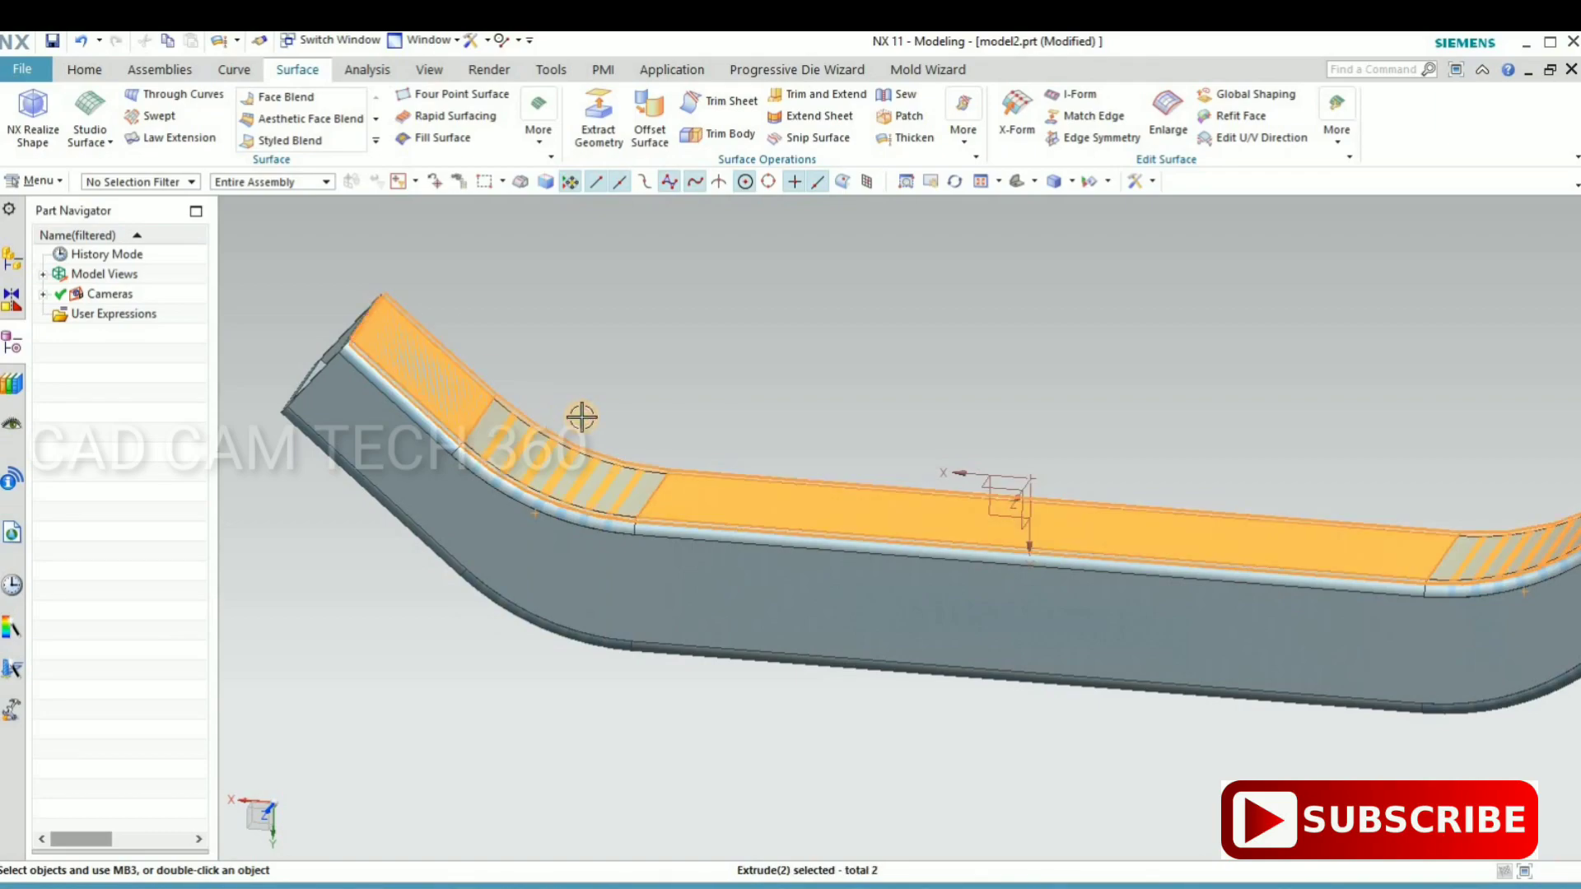
key("Escape")
scroll(615, 692, "down", 3)
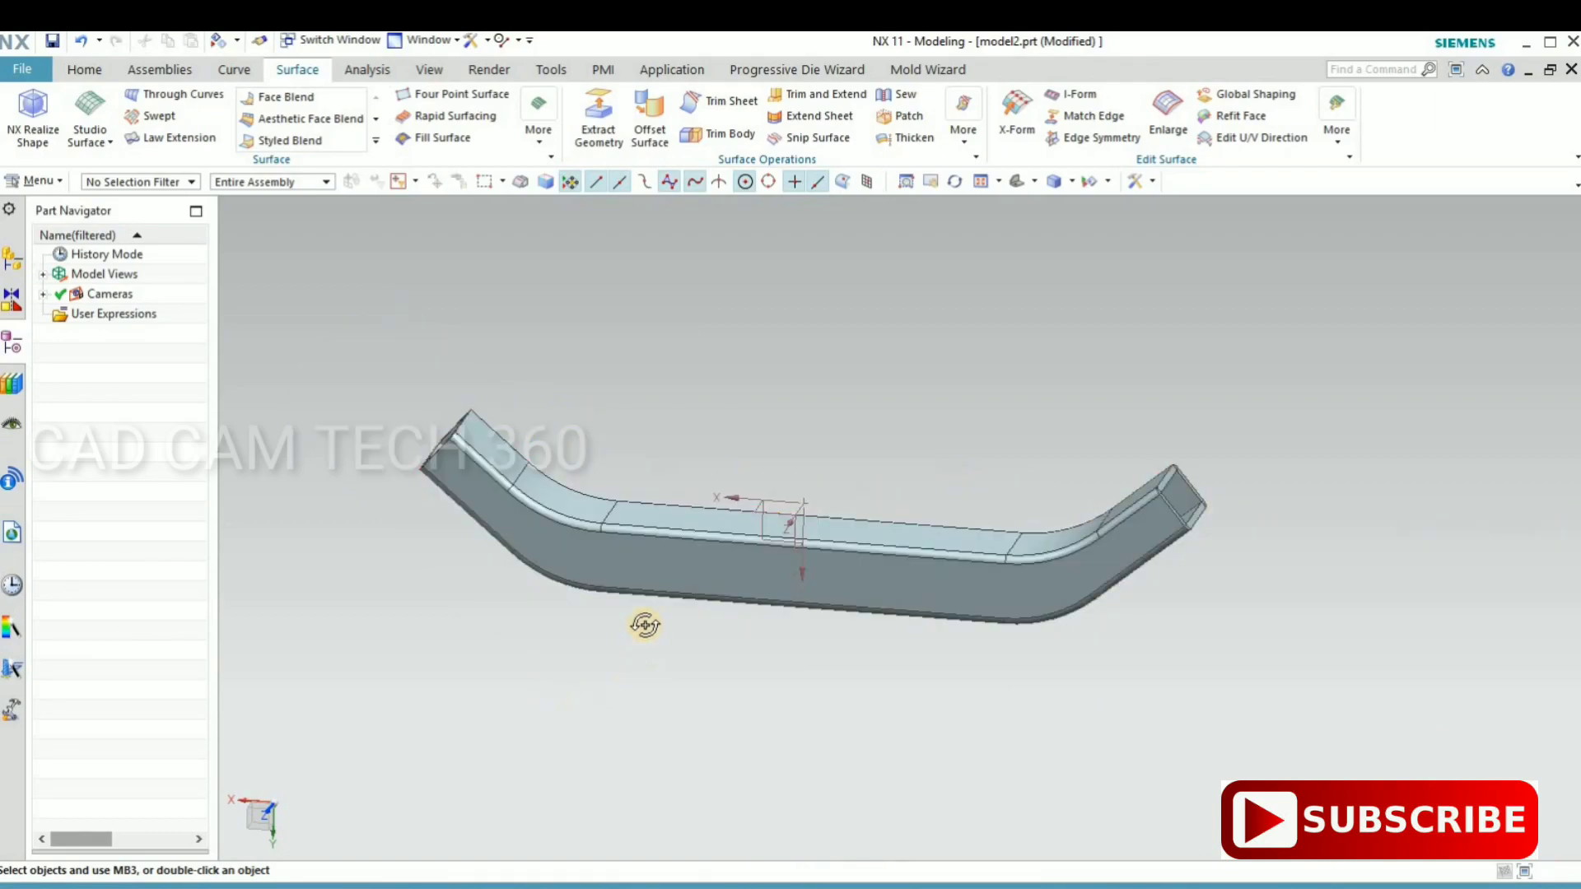
mouse_move(645, 625)
middle_mouse_down()
mouse_move(667, 381)
mouse_move(720, 448)
mouse_move(667, 710)
mouse_move(681, 671)
middle_mouse_up()
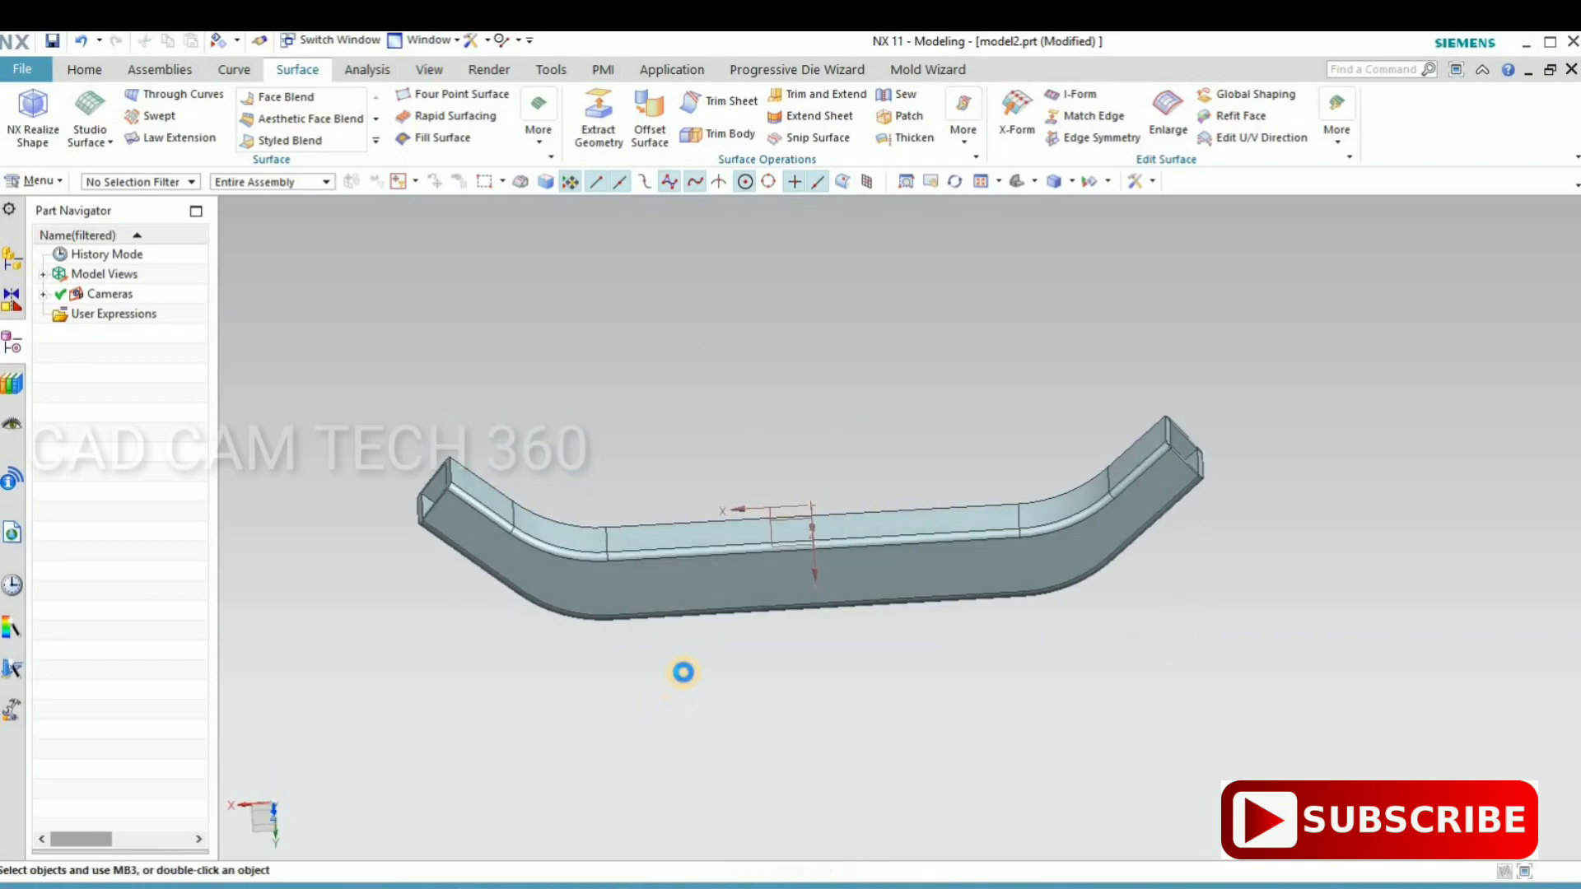
key("F8")
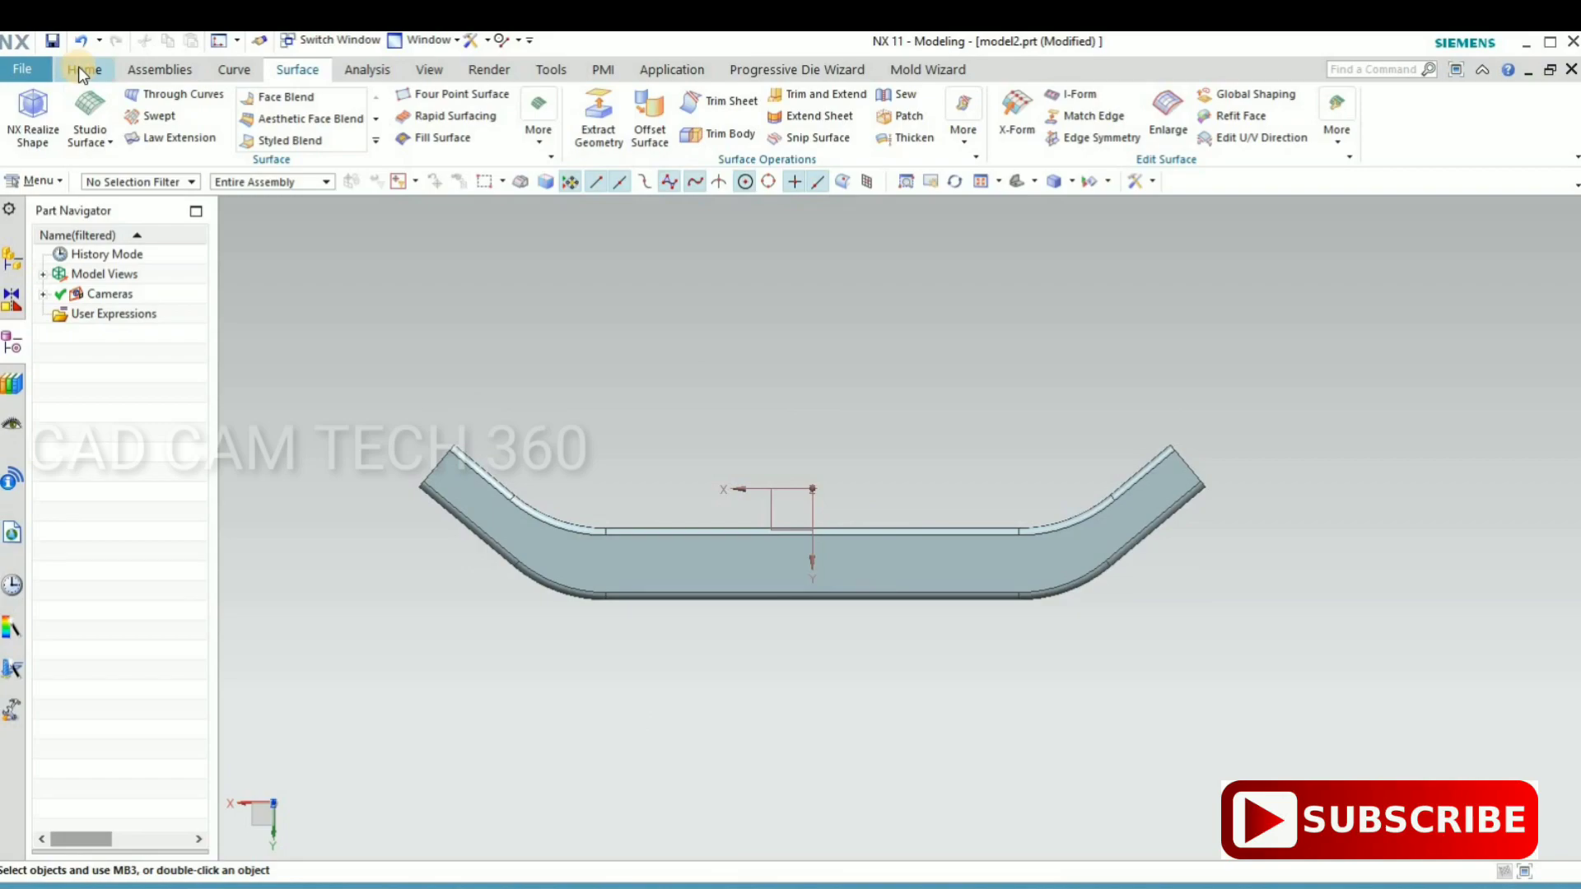
- Set the thickened tube body's colour to Pale Blue with Ctrl+J
left_click(908, 578)
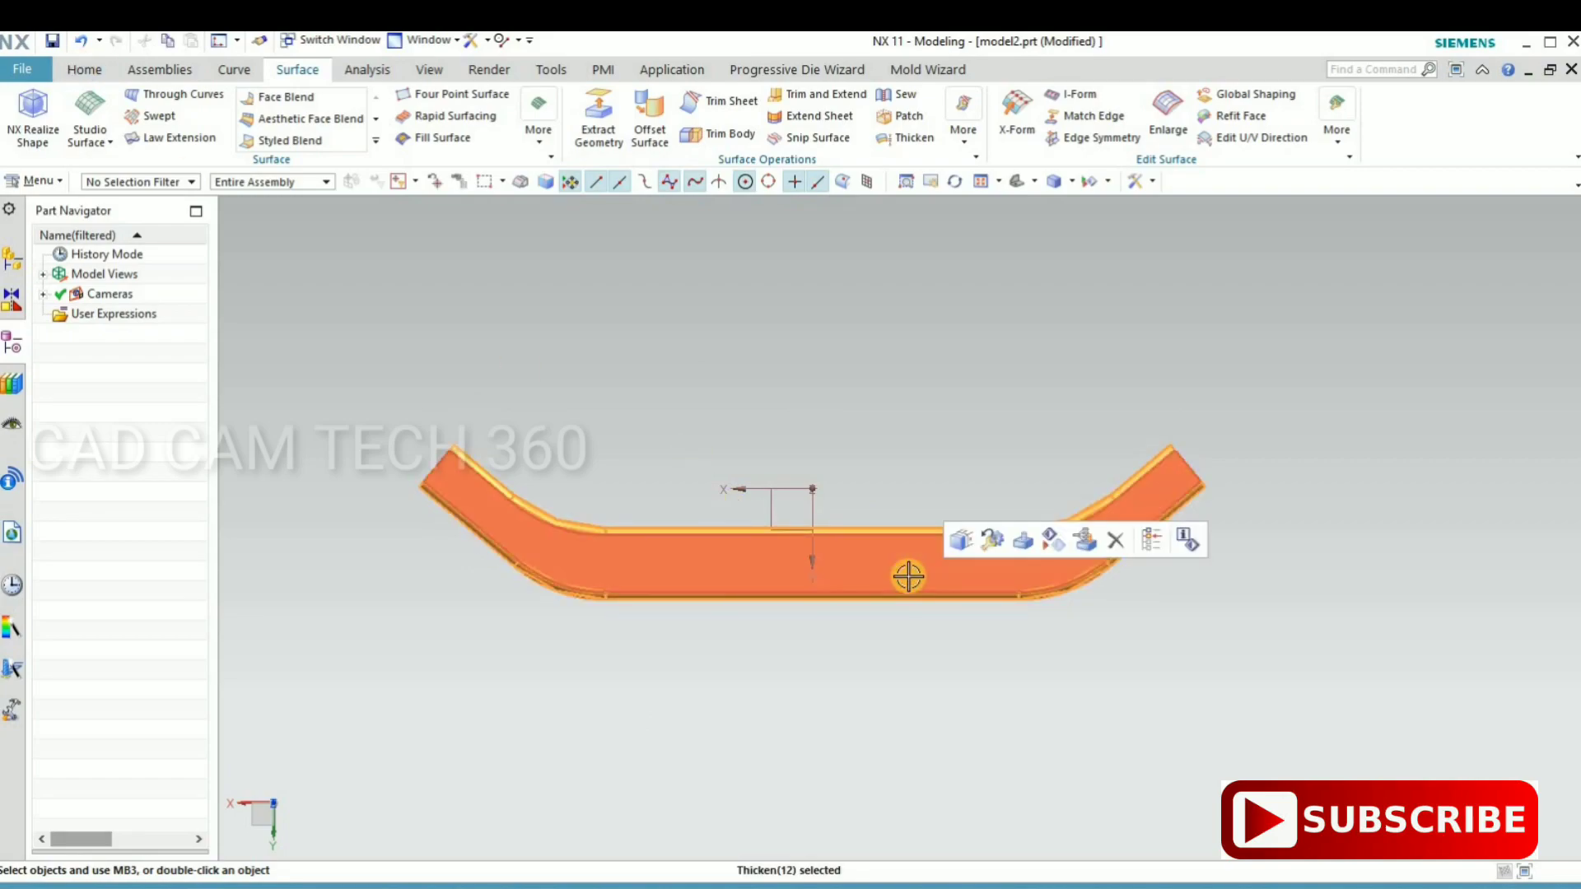
key("ctrl+j")
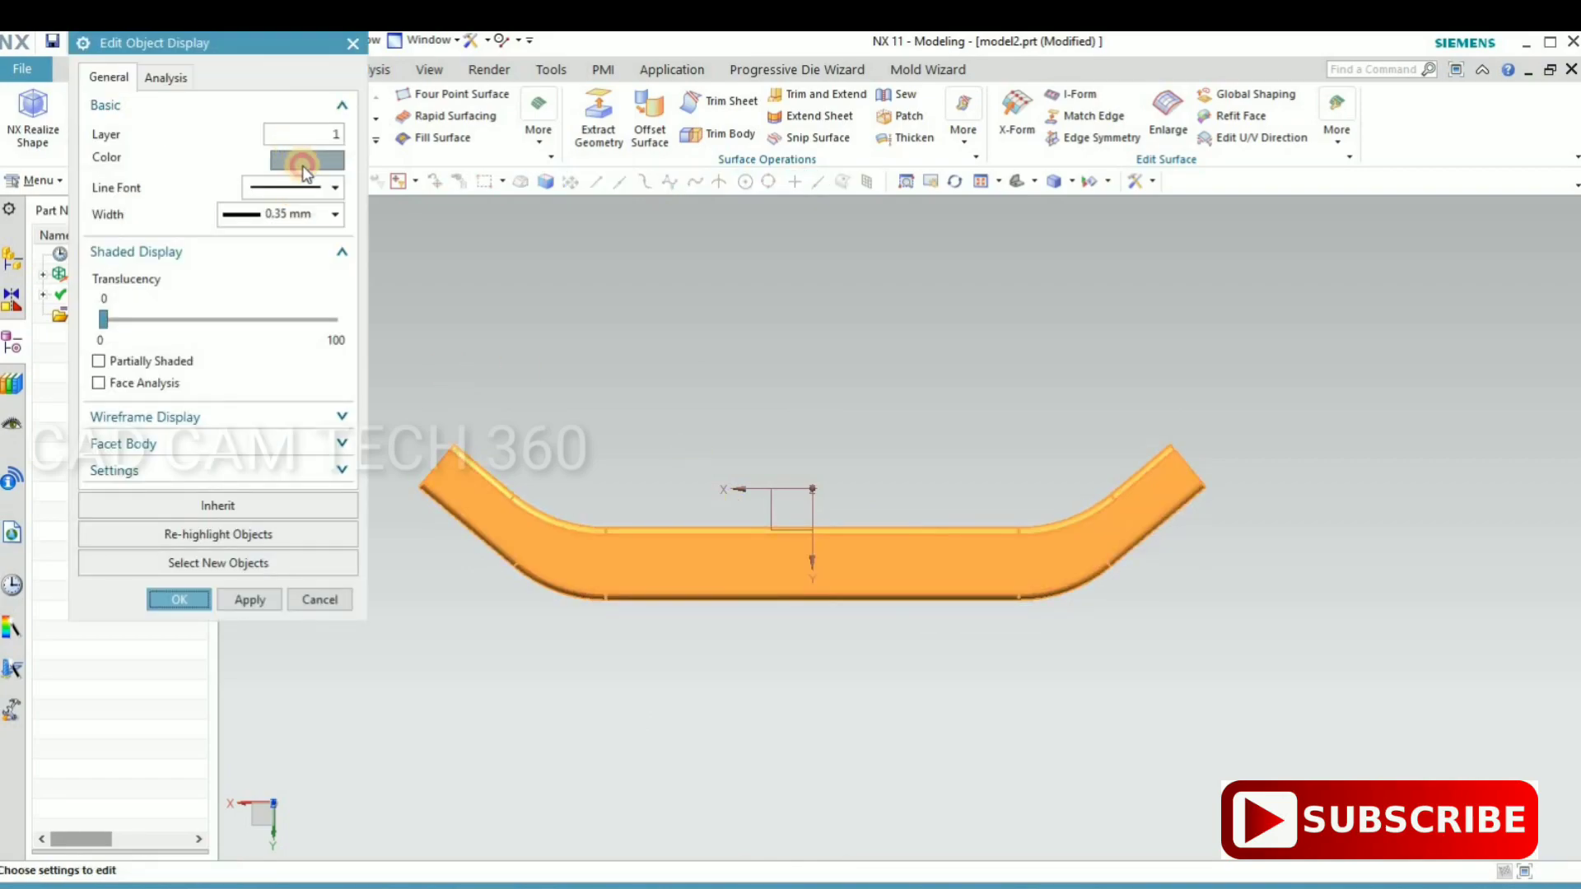
left_click(303, 163)
left_click(275, 142)
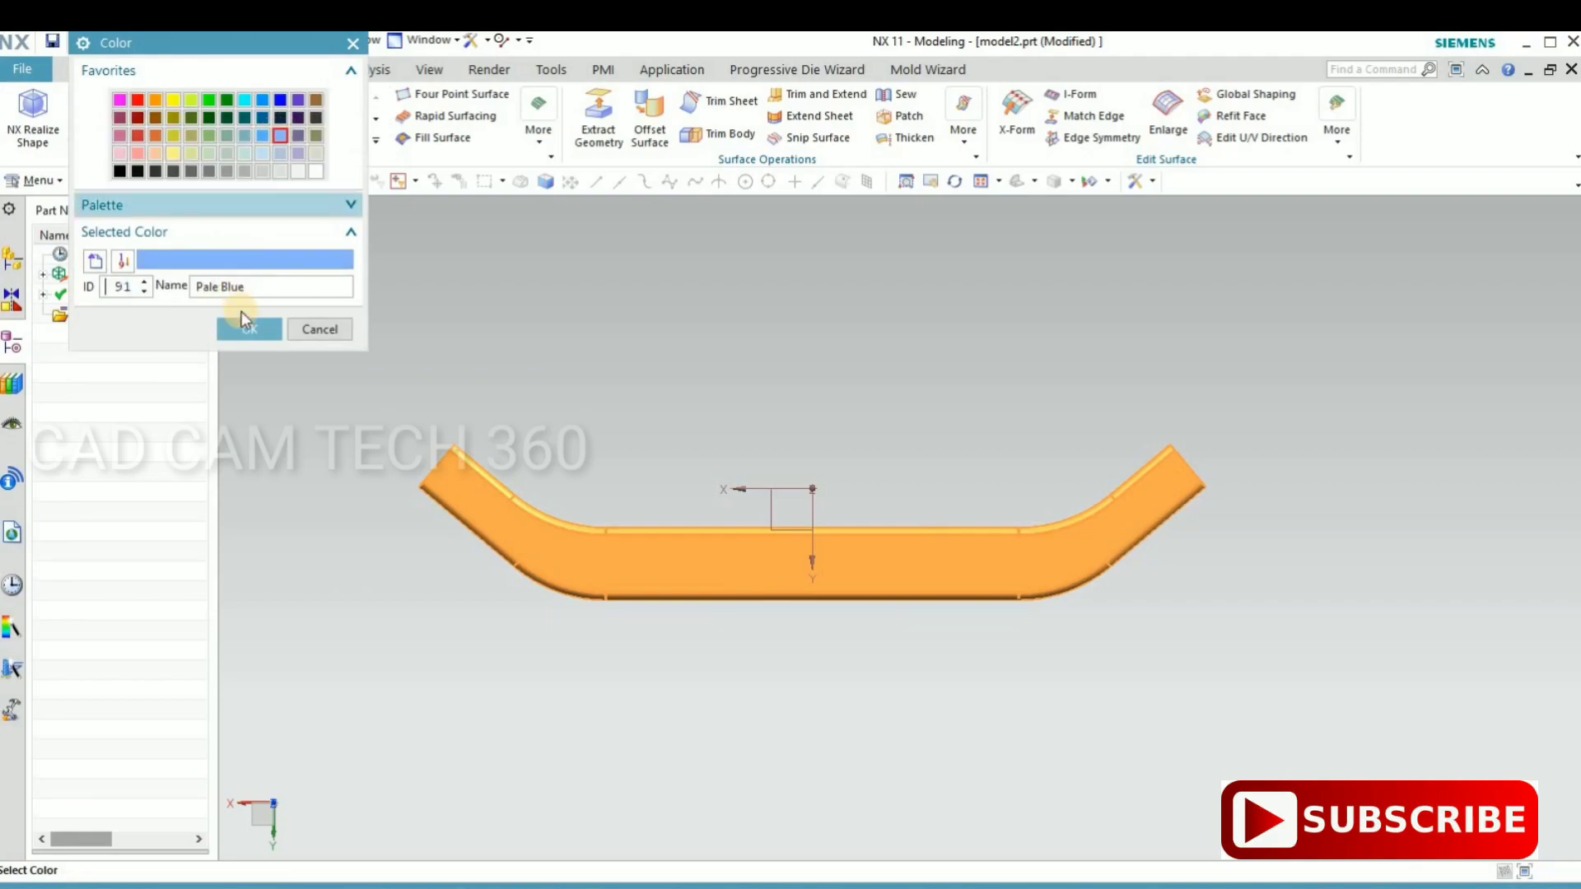
left_click(250, 330)
left_click(178, 593)
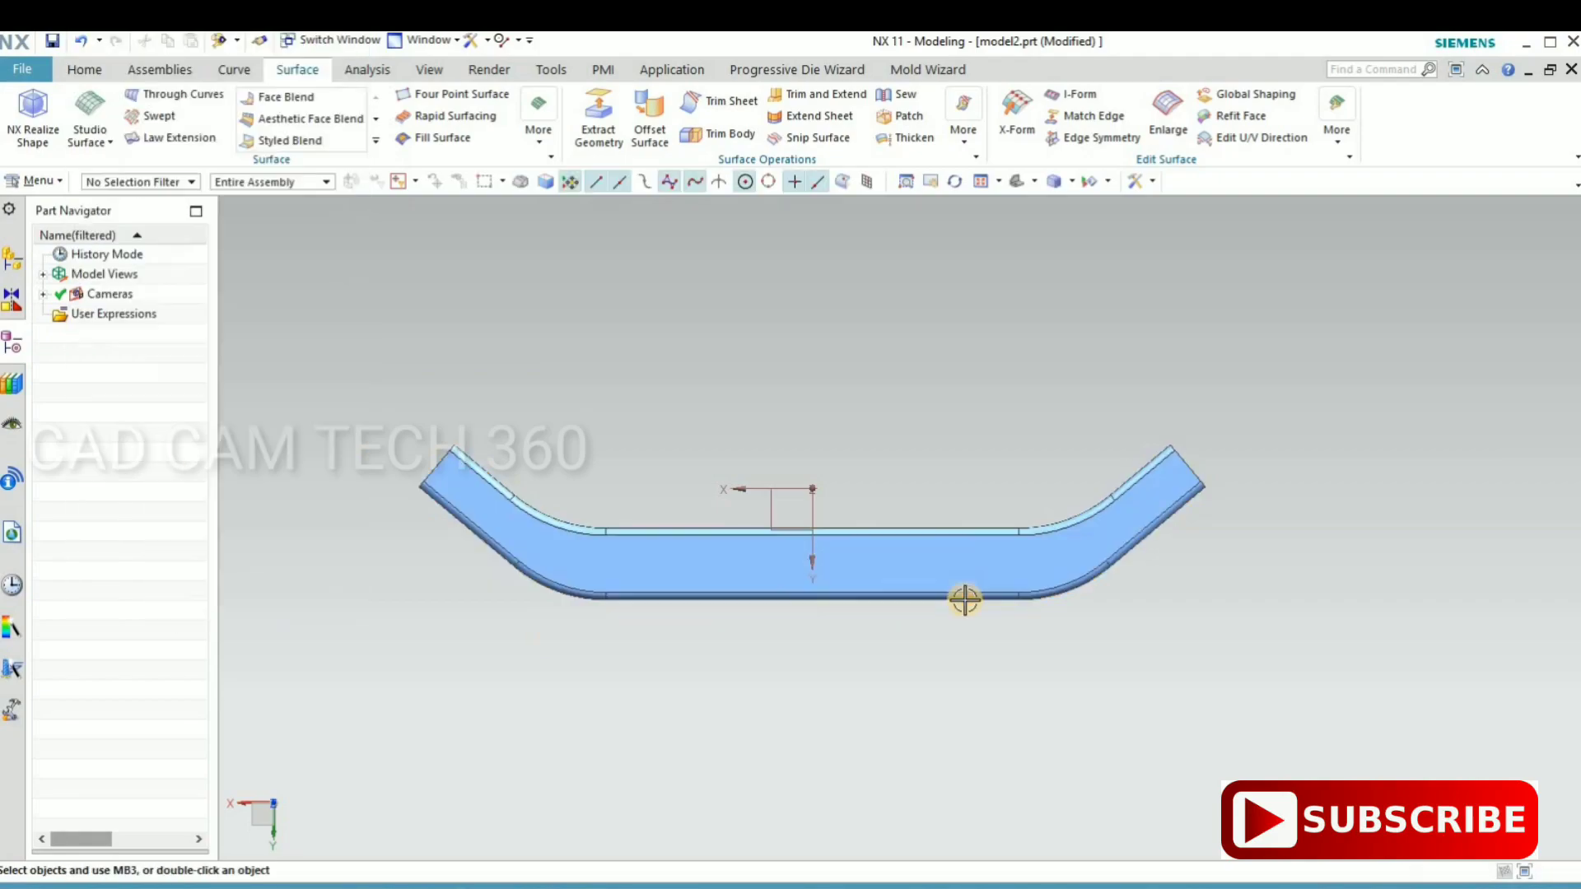
- Orbit and zoom around the recoloured tube, ending in the front view
mouse_move(961, 600)
middle_mouse_down()
mouse_move(948, 648)
mouse_move(1058, 590)
mouse_move(1109, 617)
mouse_move(367, 343)
middle_mouse_up()
scroll(1057, 589, "up", 5)
scroll(1020, 626, "down", 5)
scroll(353, 367, "up", 4)
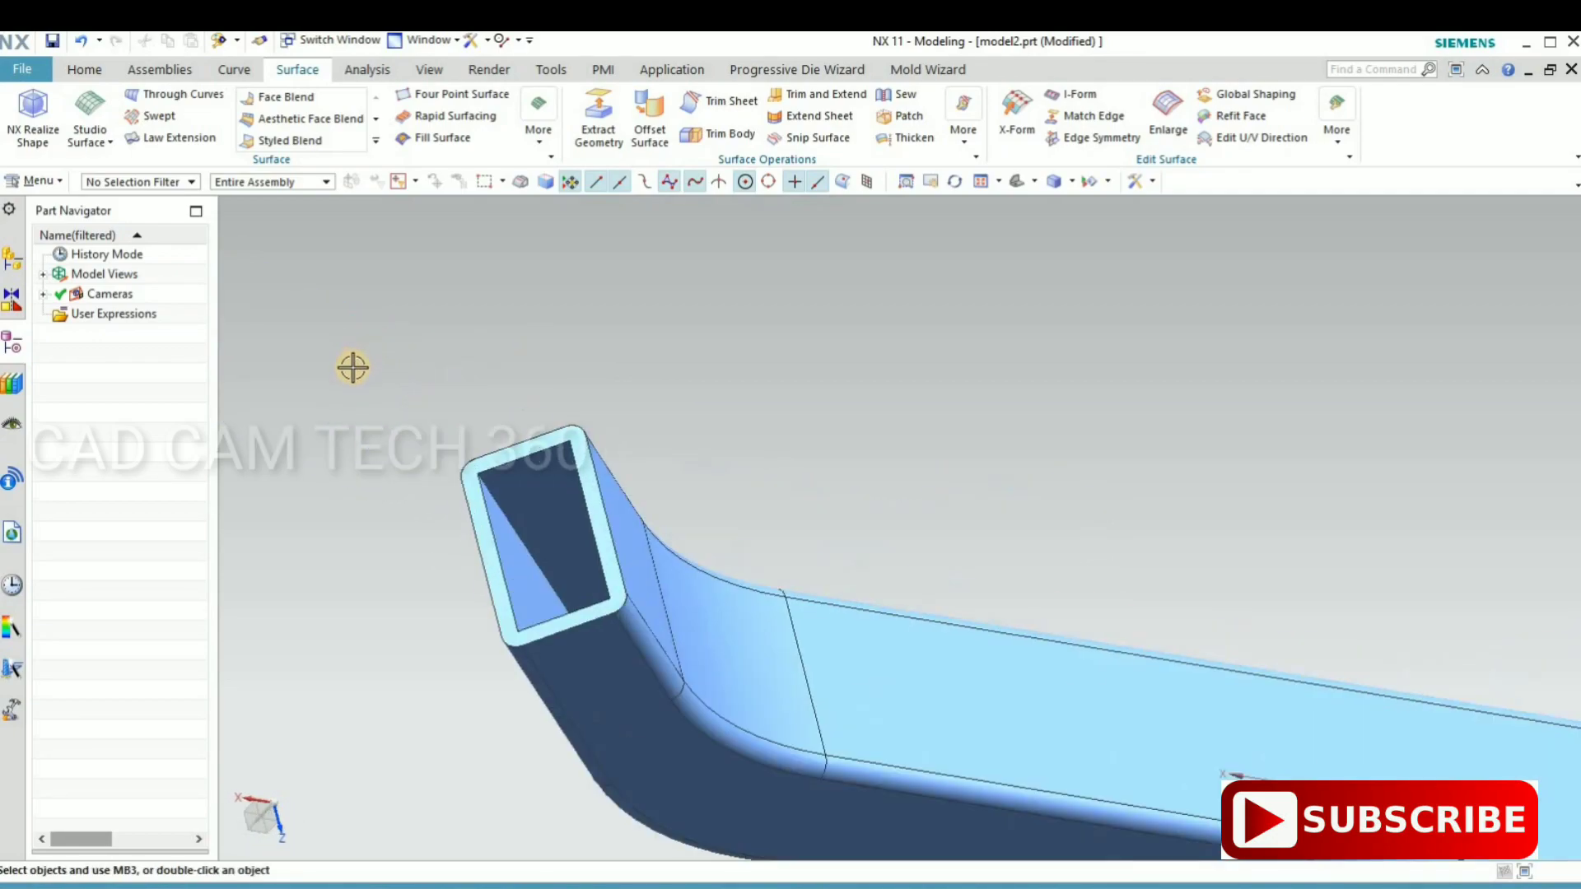
scroll(741, 624, "down", 3)
scroll(703, 582, "down", 2)
mouse_move(702, 583)
middle_mouse_down()
mouse_move(709, 570)
mouse_move(568, 477)
mouse_move(590, 466)
middle_mouse_up()
scroll(929, 589, "up", 3)
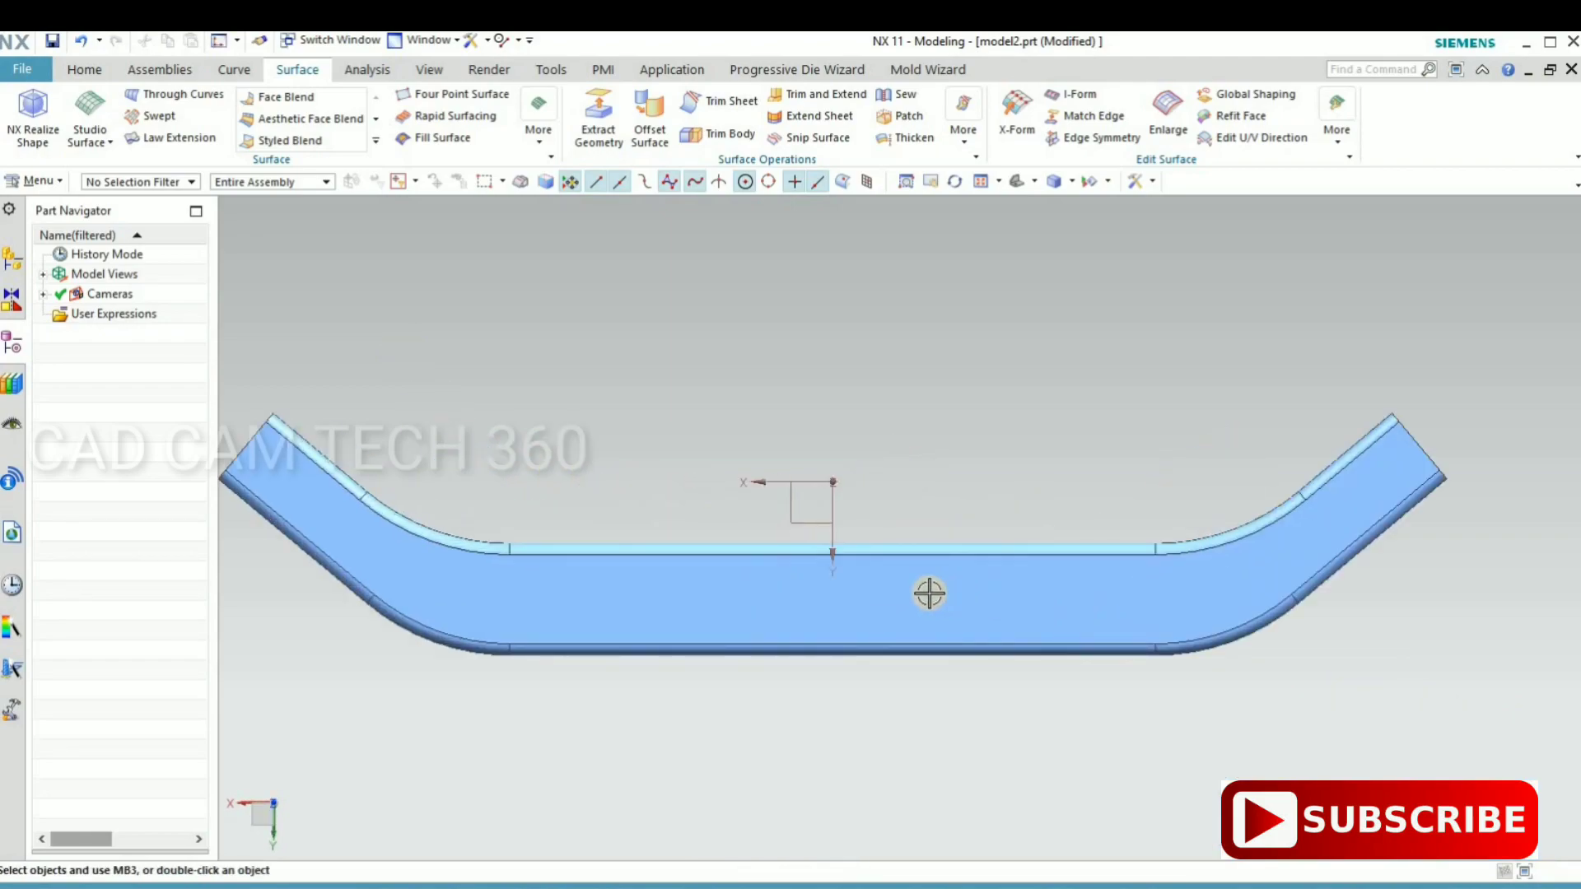
scroll(630, 566, "down", 2)
scroll(798, 671, "down", 2)
scroll(766, 699, "down", 1)
middle_click_drag(766, 699, 776, 676)
scroll(777, 676, "up", 1)
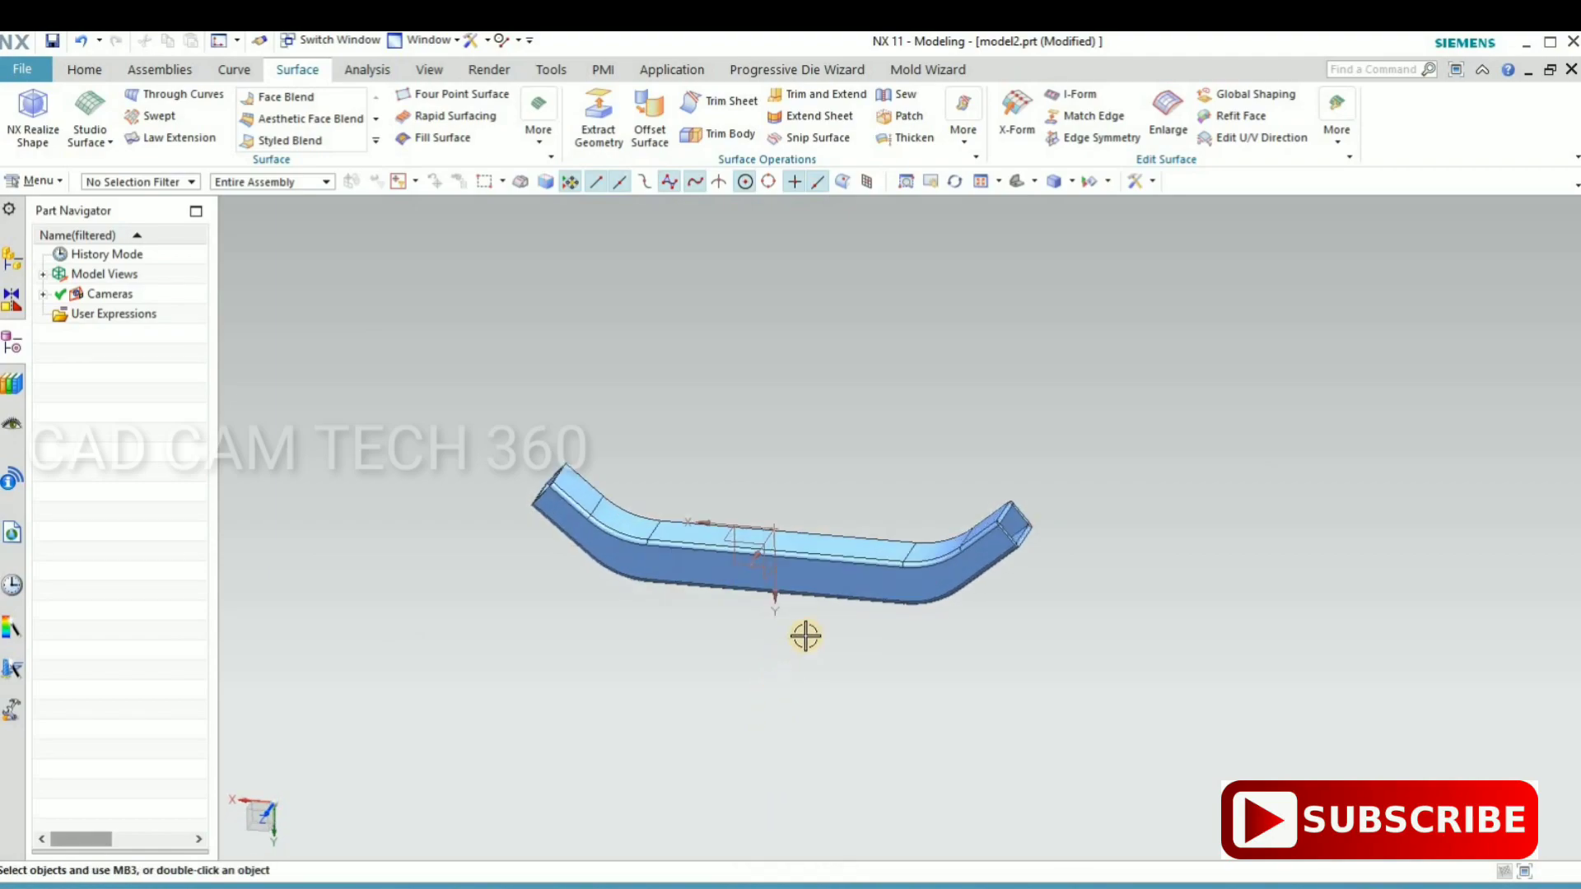
key("F8")
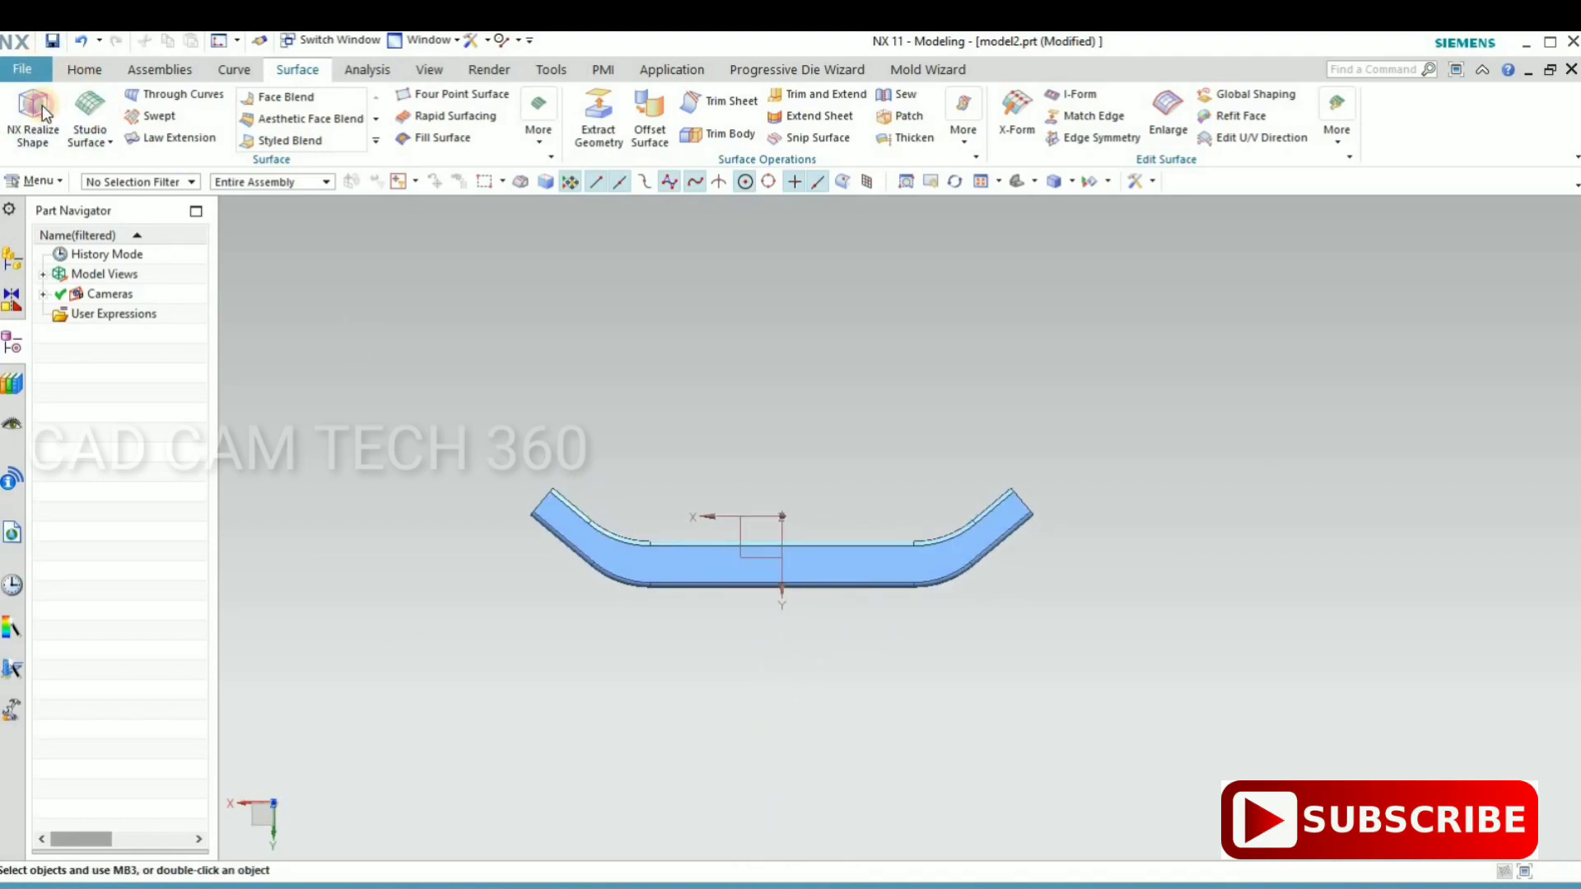
- Start a new sketch placed on the tube's front face
left_click(84, 69)
left_click(23, 107)
left_click(651, 545)
left_click(253, 290)
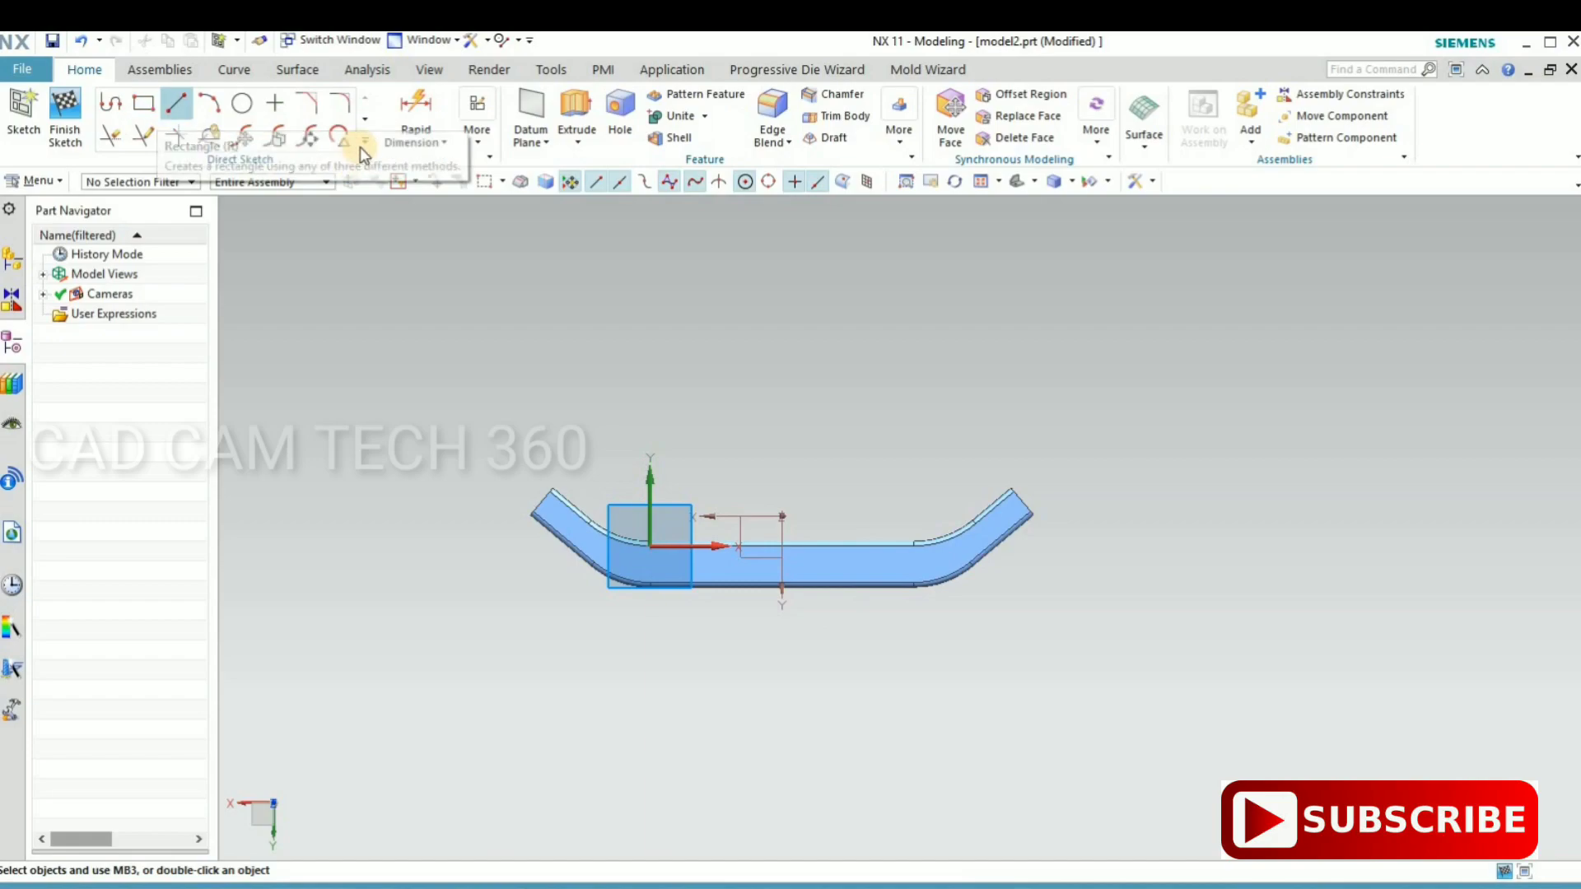
- Project the tube's five bottom outline edges into the sketch
left_click(365, 141)
left_click(208, 296)
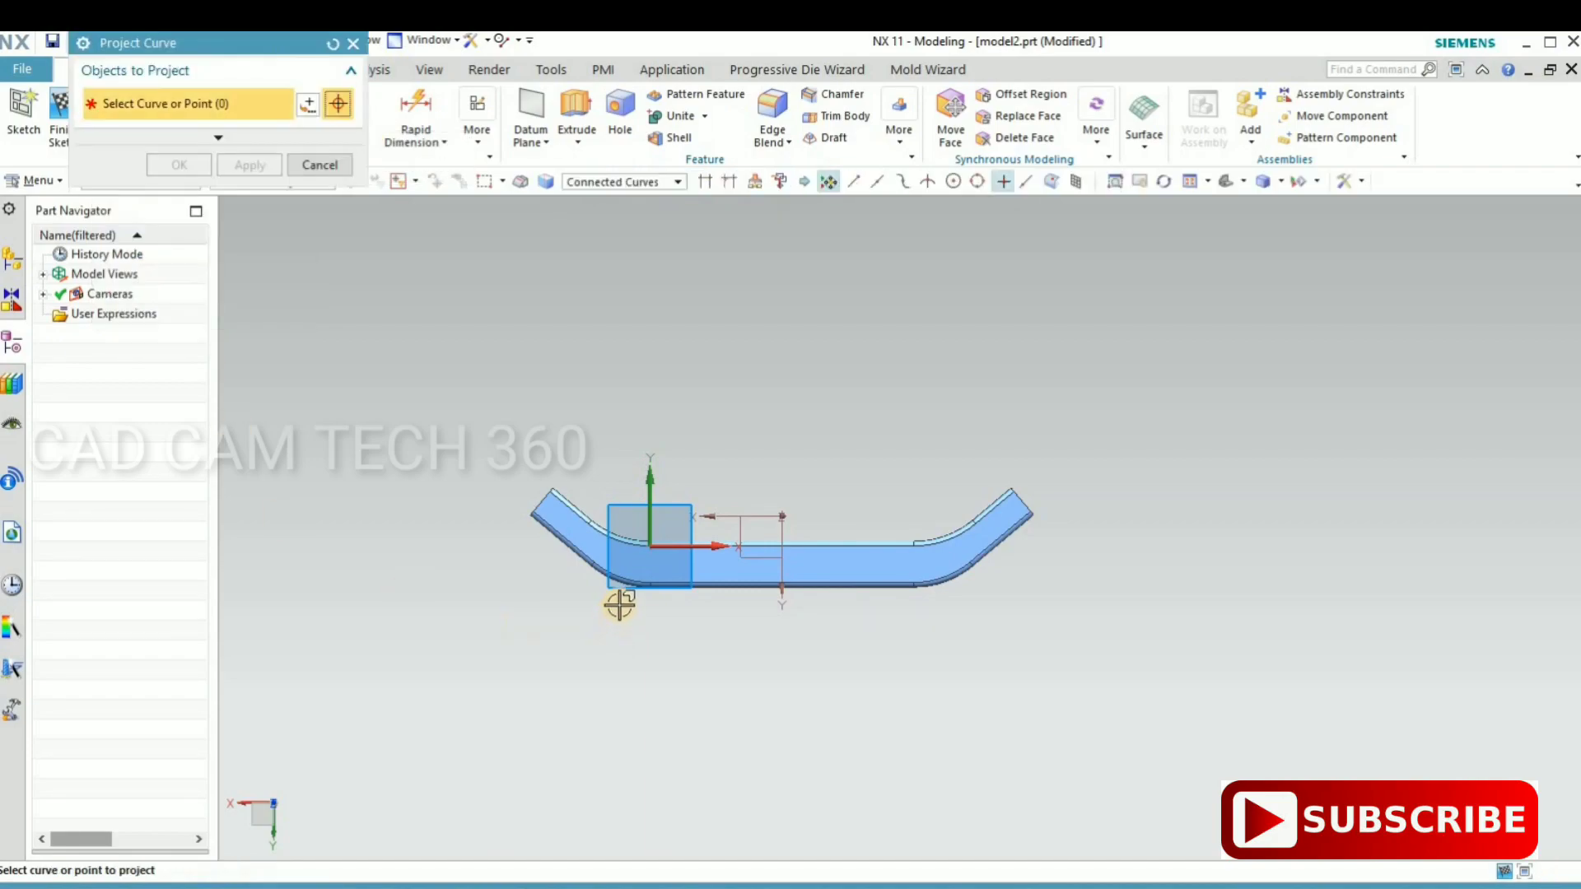
scroll(618, 600, "down", 5)
left_click(751, 502)
left_click(635, 481)
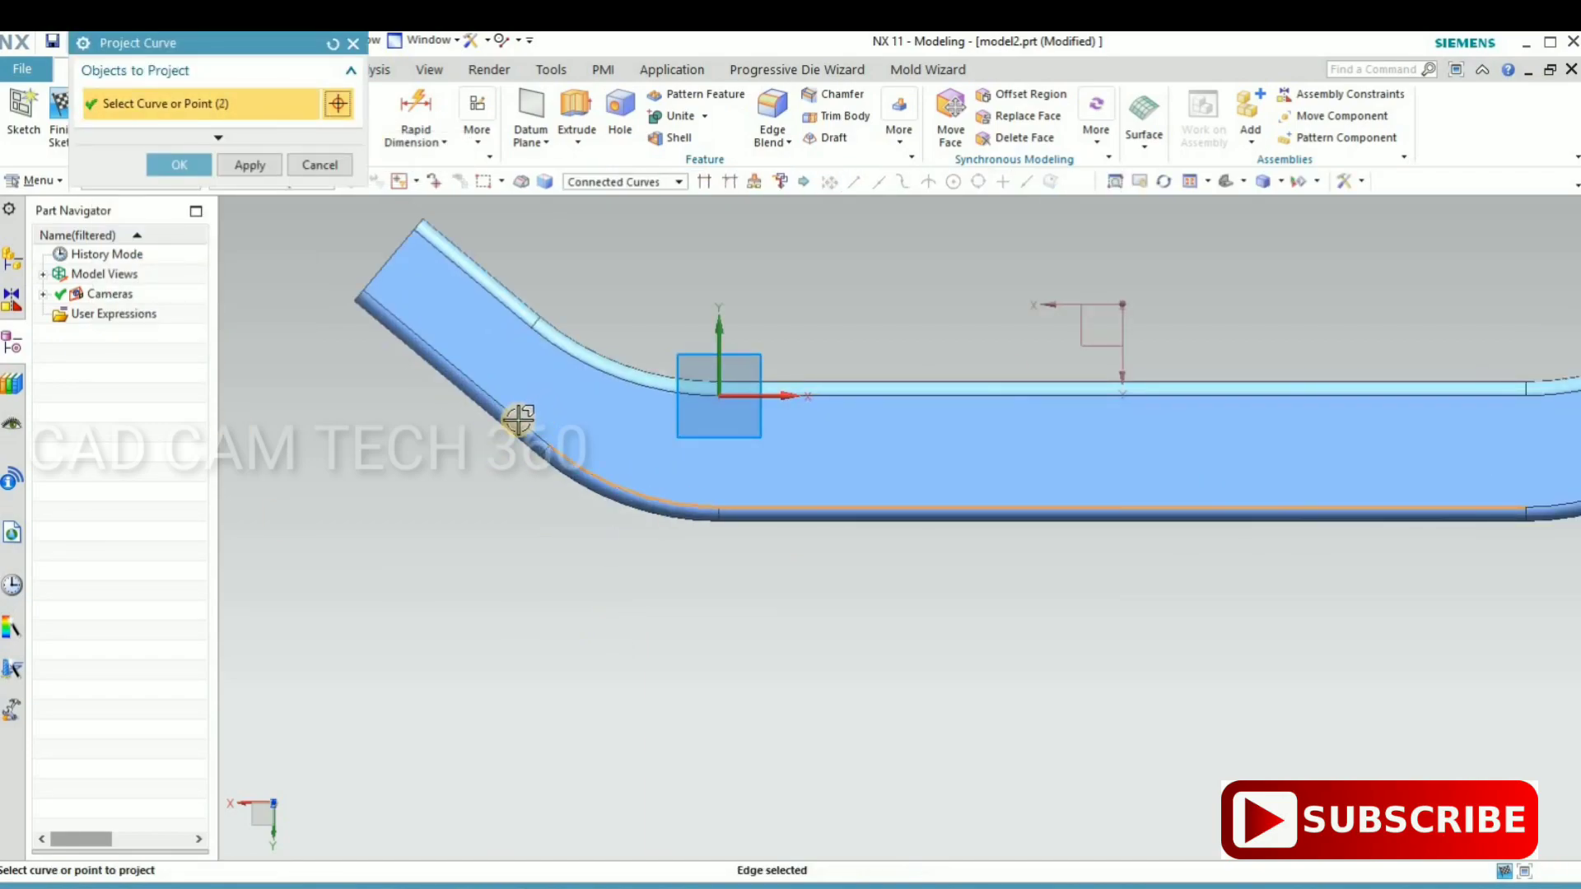
left_click(518, 416)
scroll(350, 506, "up", 2)
scroll(1227, 449, "down", 1)
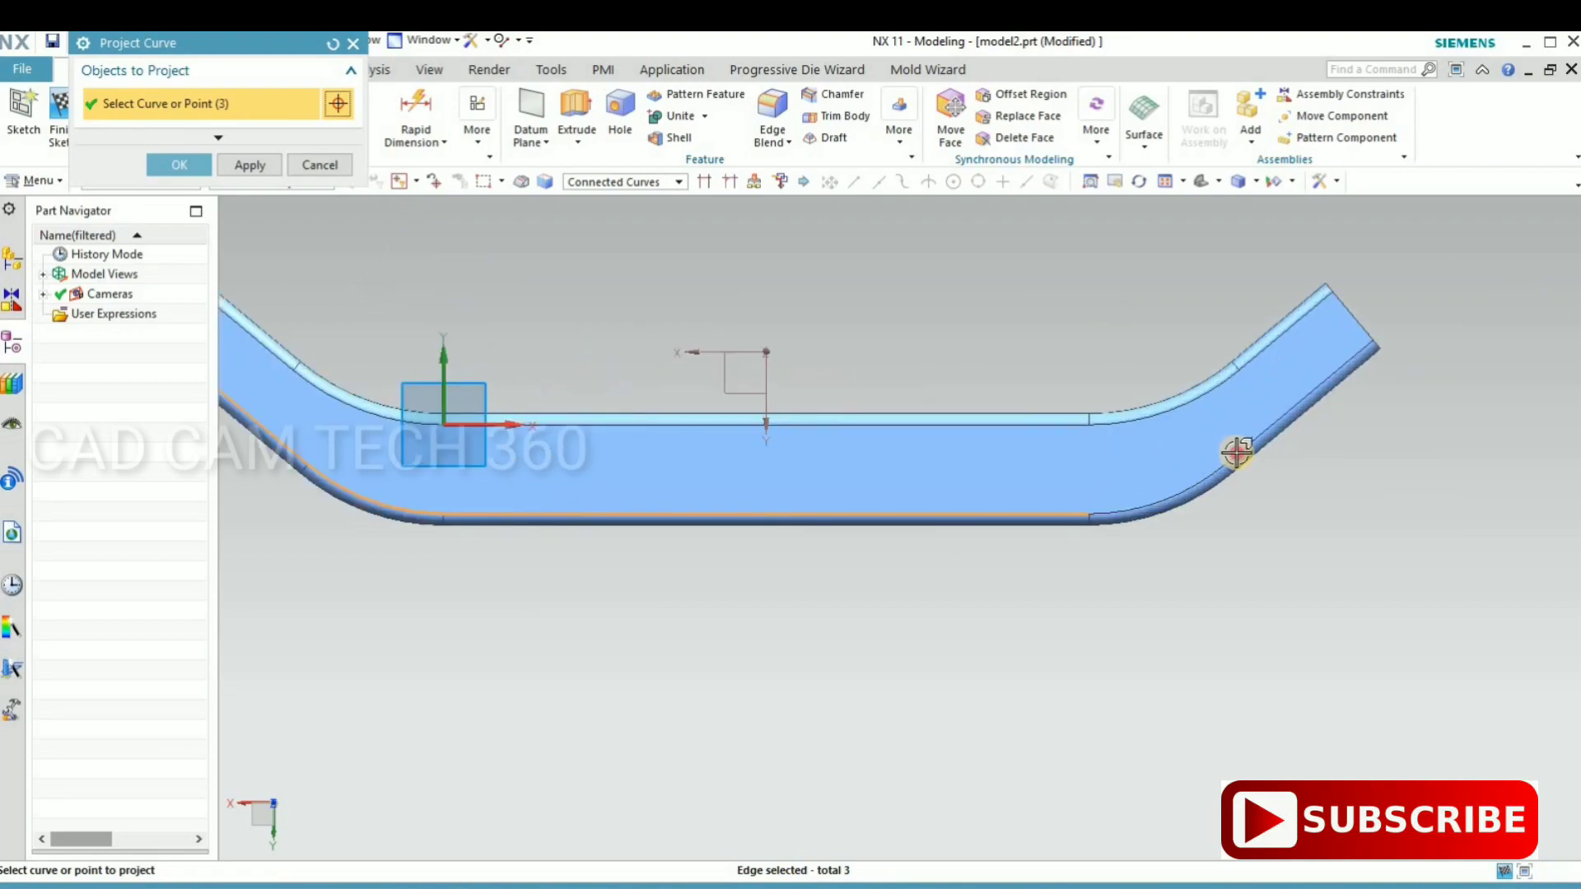
left_click(1236, 451)
left_click(1189, 486)
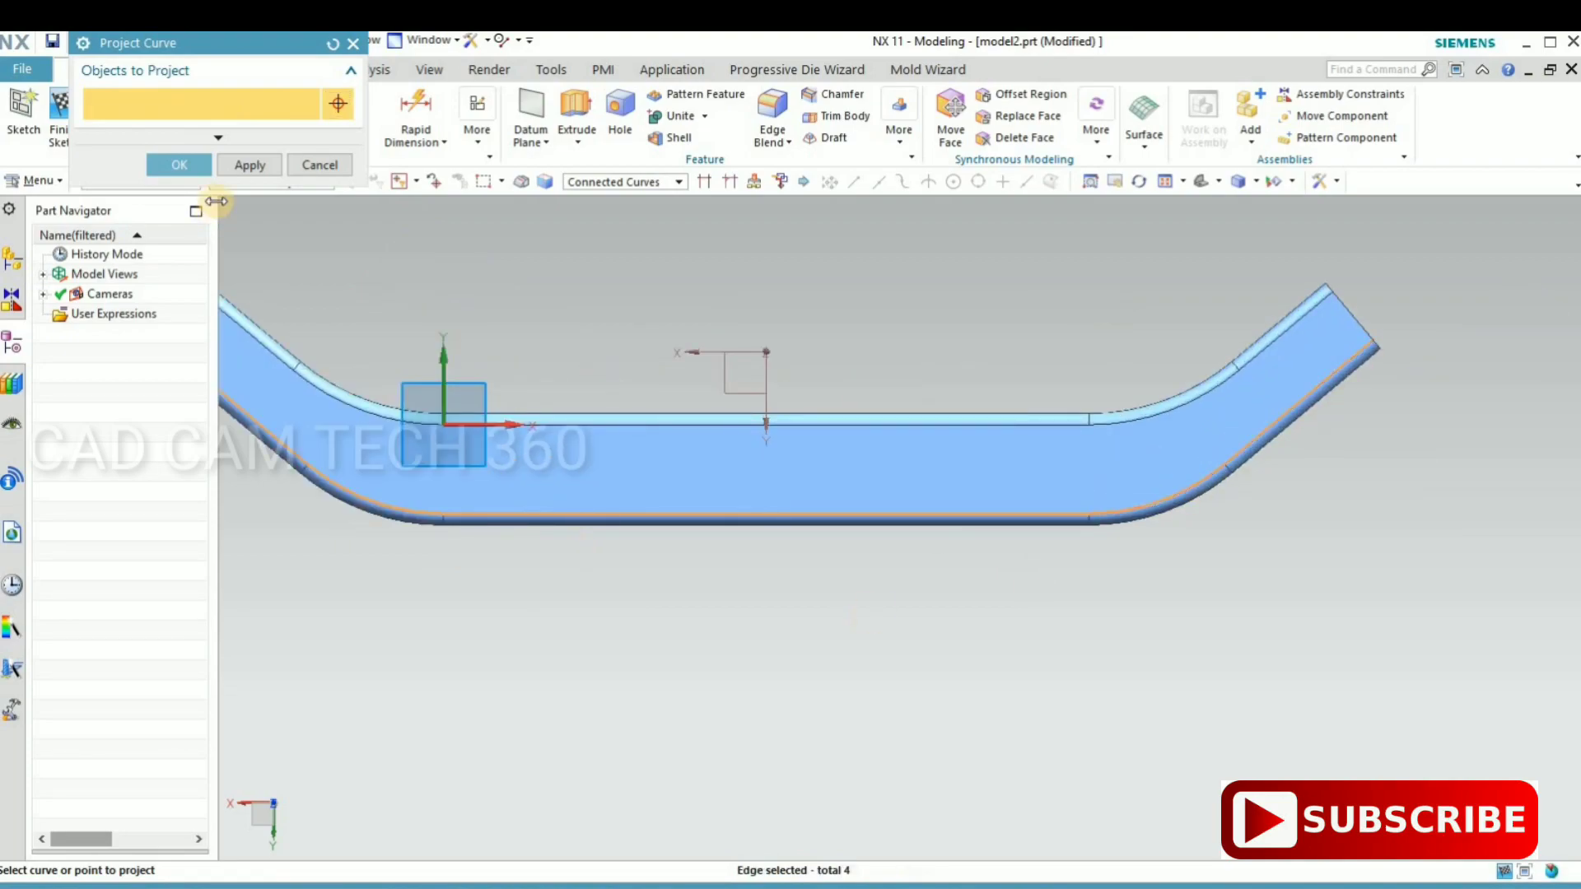
middle_click(472, 448)
- Select the five projected curves for an Offset Curve
left_click(365, 140)
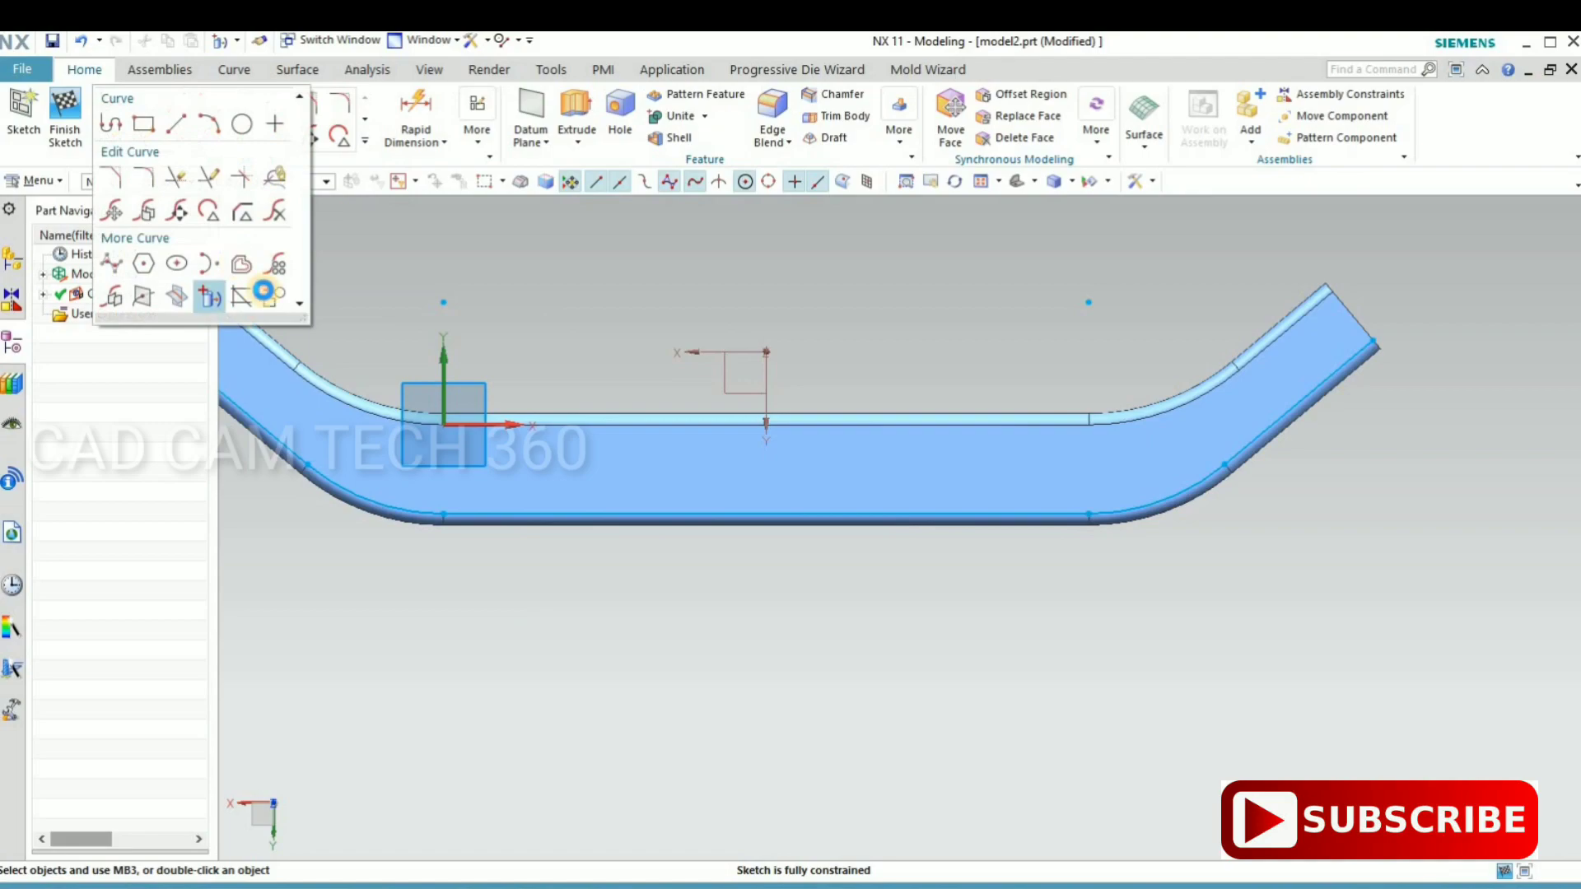
left_click(206, 299)
left_click(840, 514)
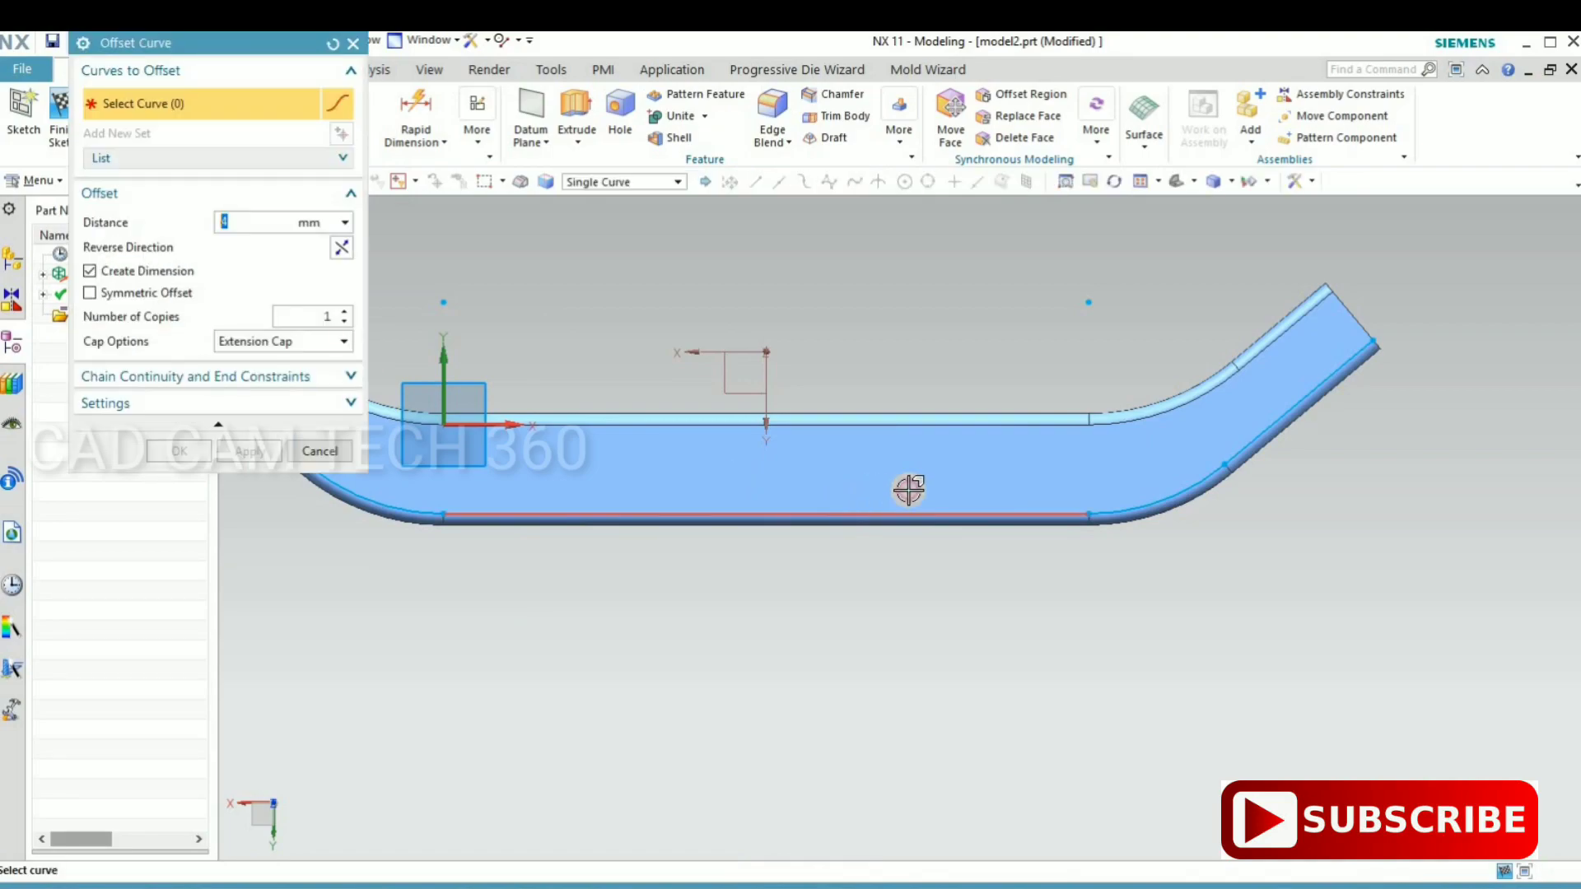
left_click(1227, 457)
left_click(1318, 404)
scroll(1030, 520, "up", 2)
scroll(1029, 520, "down", 2)
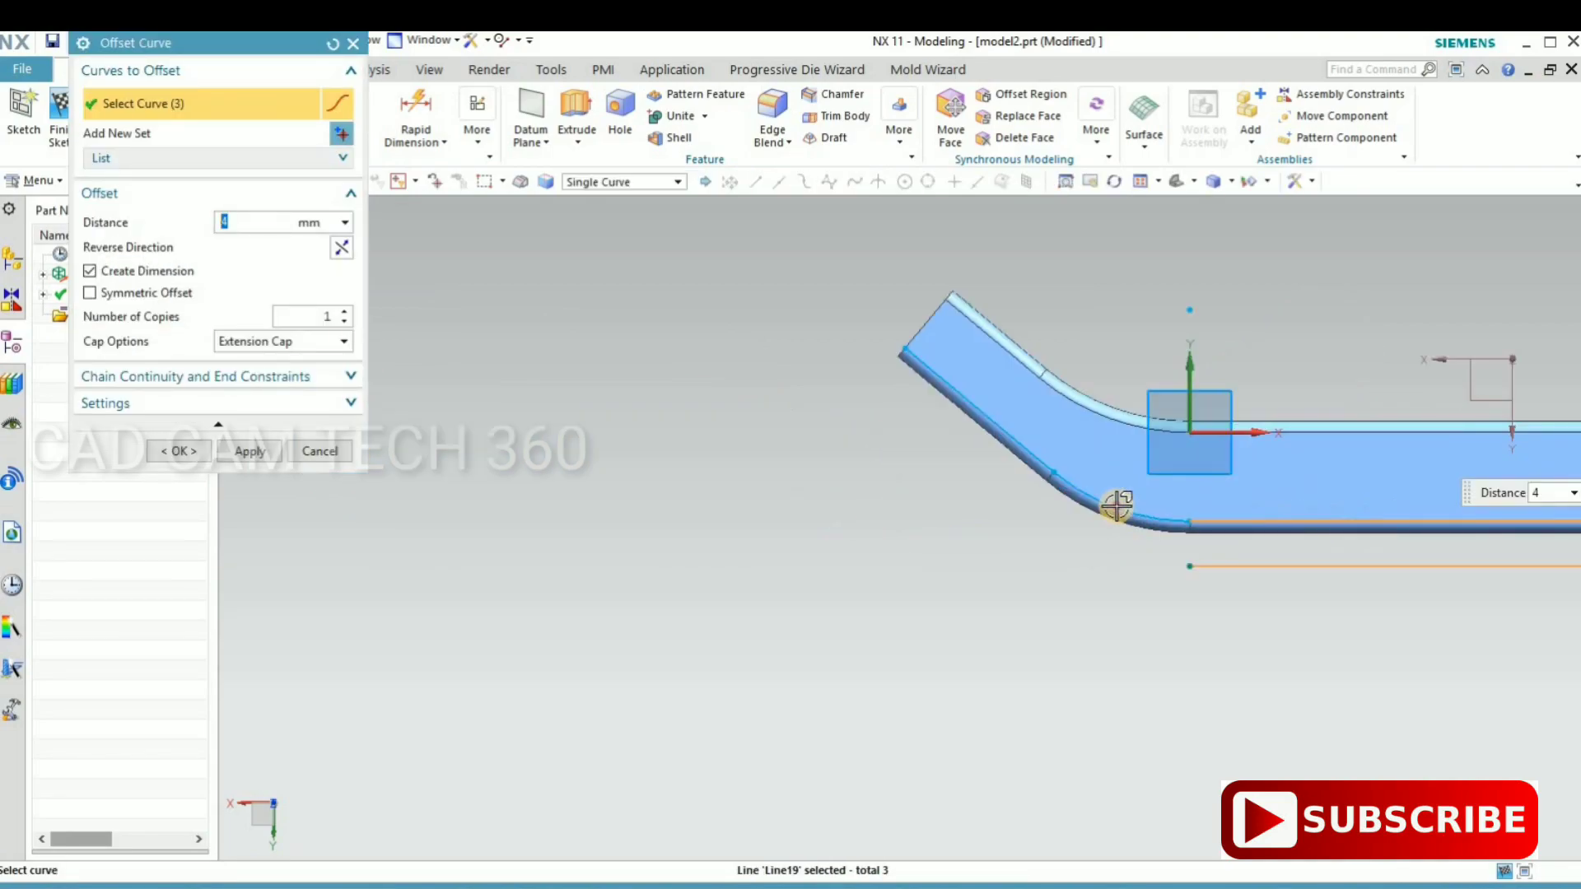
left_click(1051, 460)
scroll(399, 547, "up", 2)
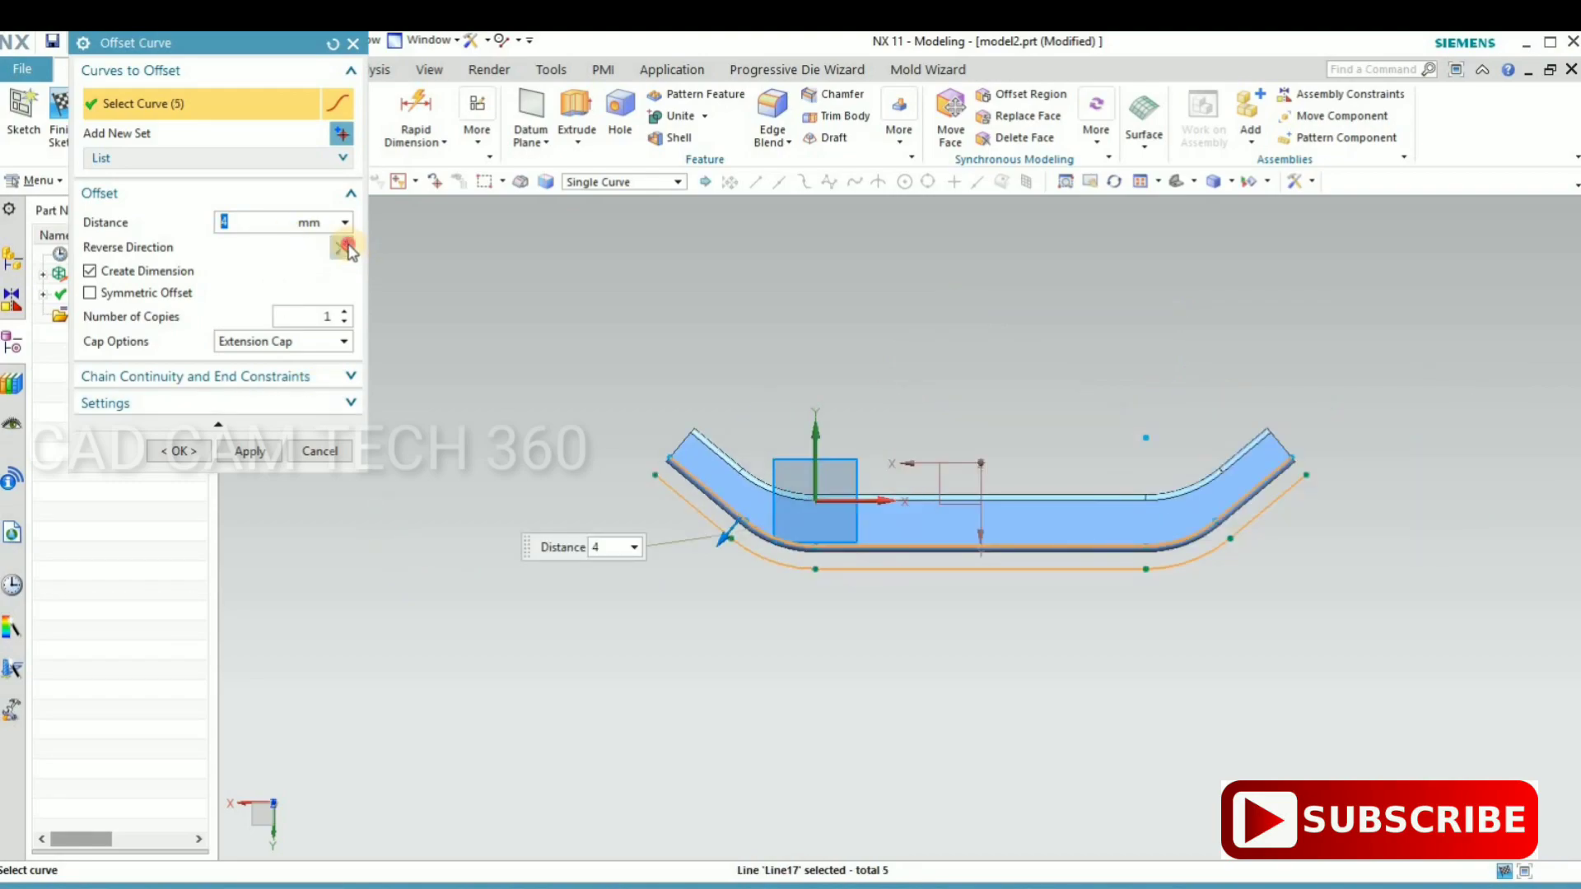
- Offset the curves 3 mm toward the inside, then finish the sketch
left_click(911, 541)
scroll(918, 548, "down", 2)
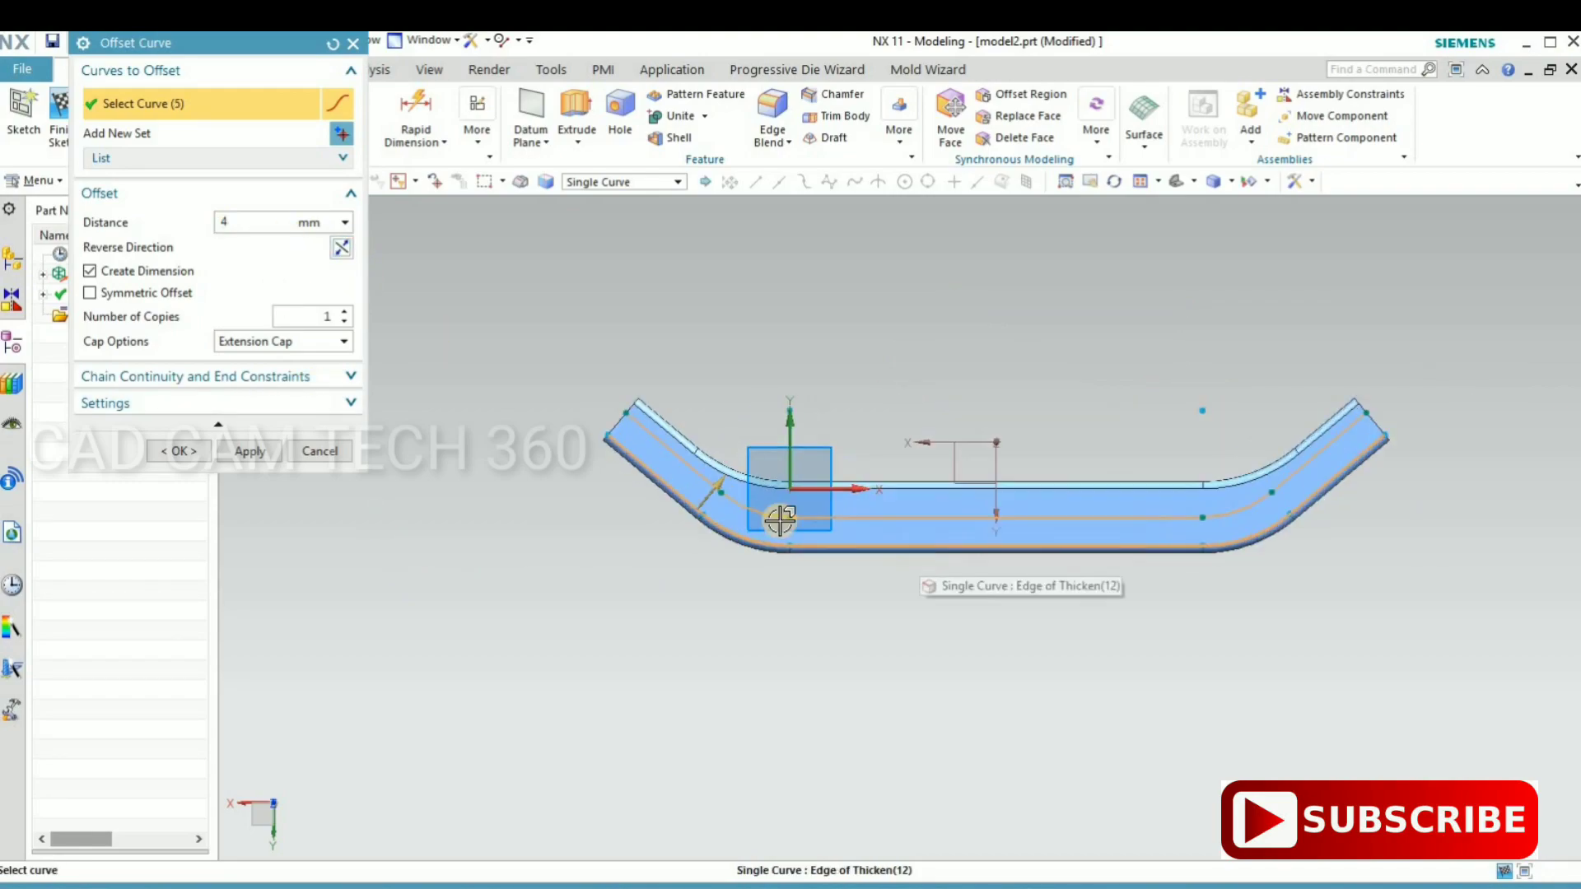
left_click_drag(664, 477, 664, 478)
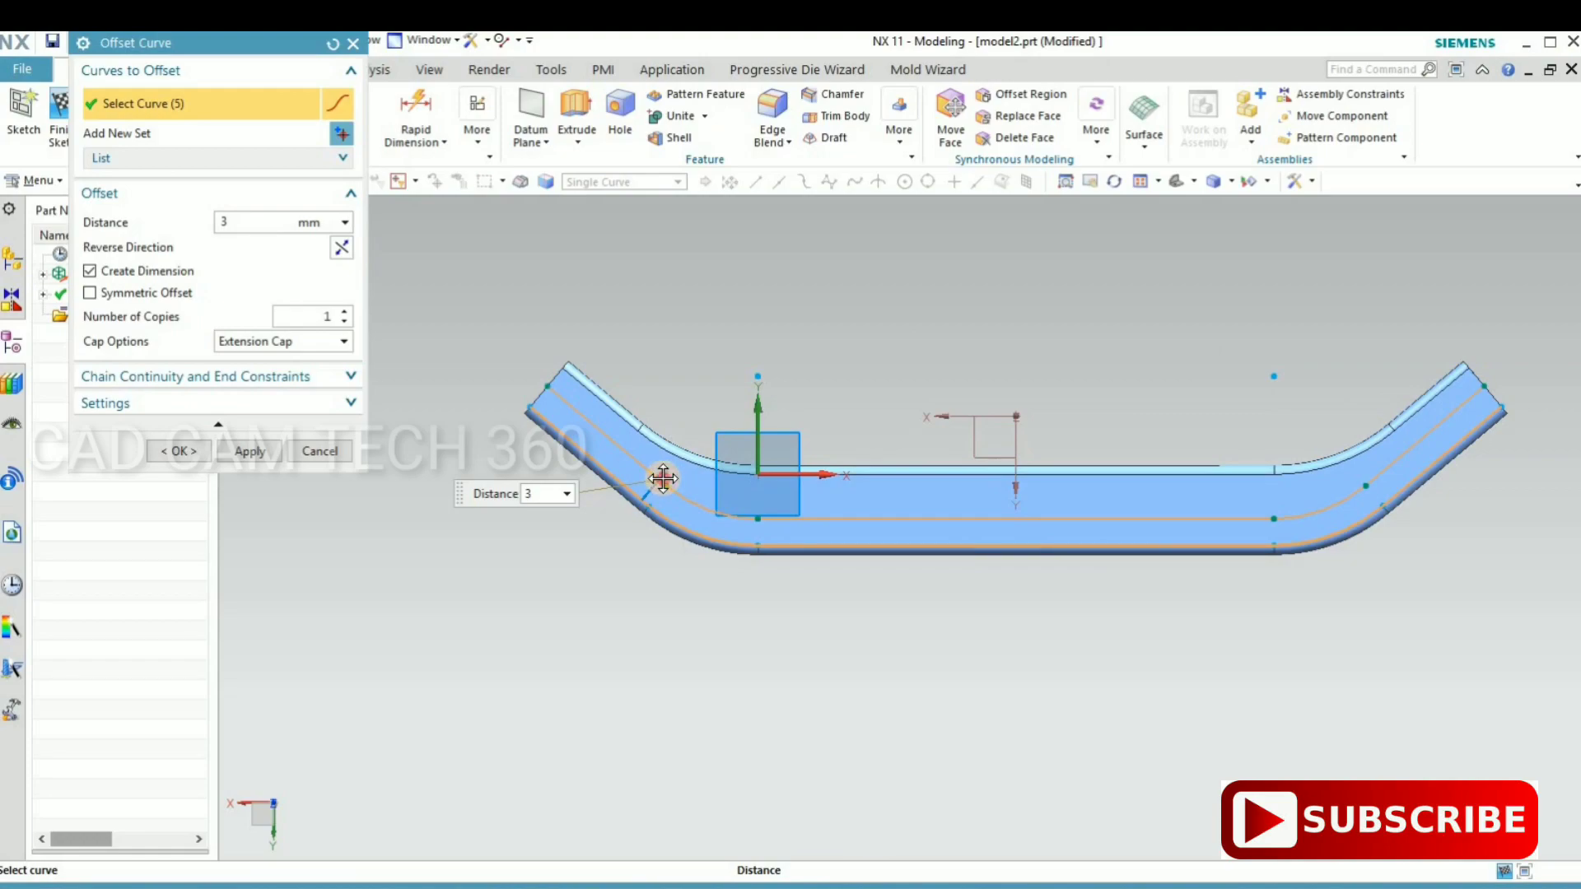
scroll(664, 477, "down", 2)
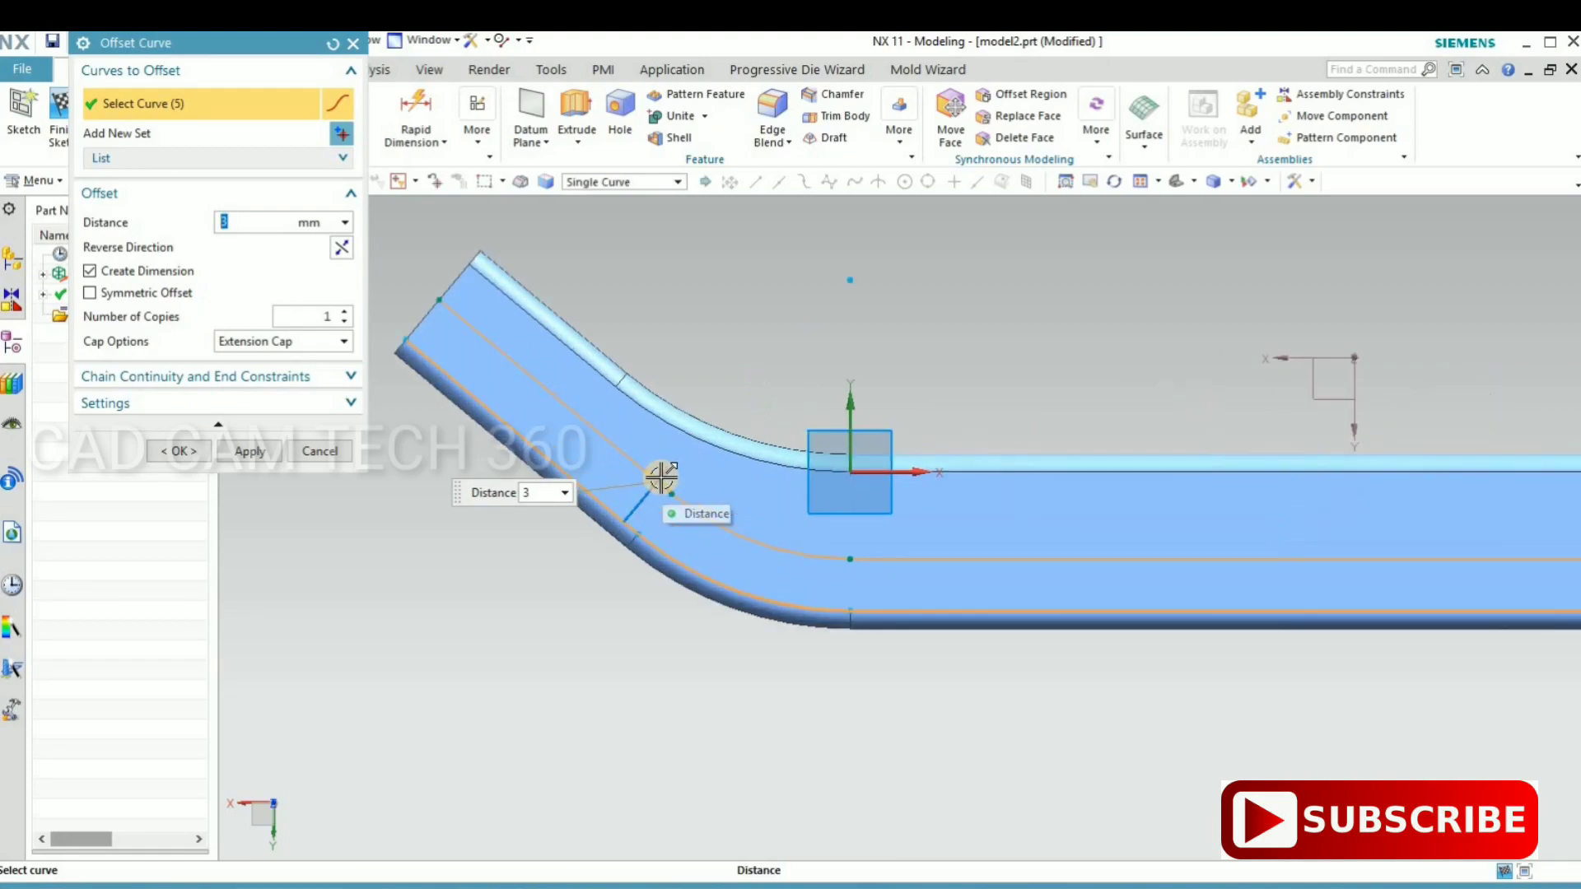
left_click(176, 453)
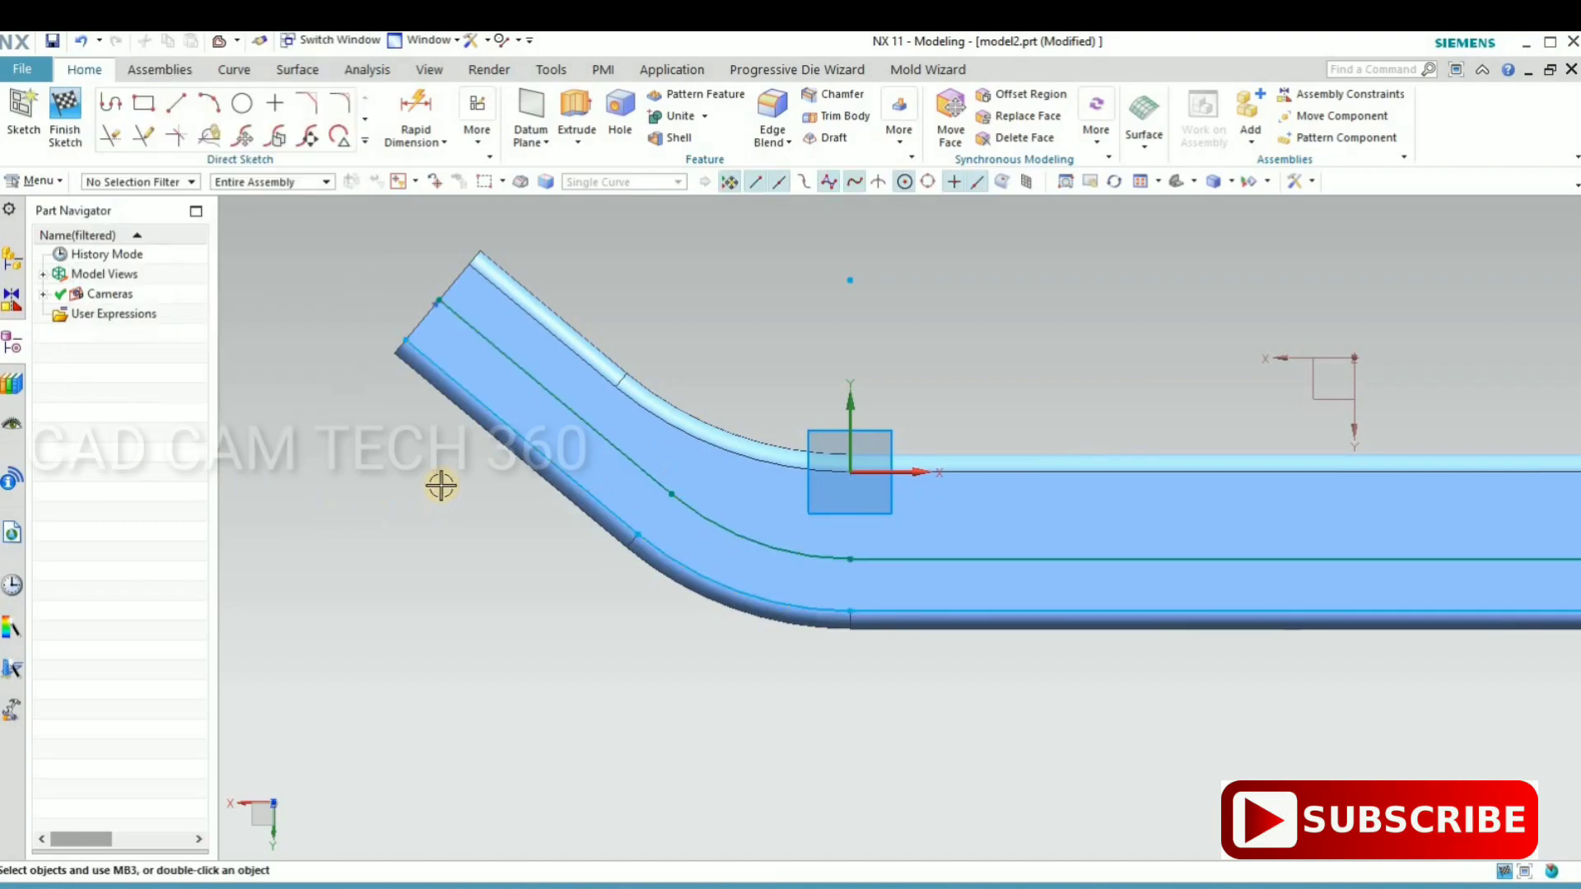
scroll(458, 555, "up", 3)
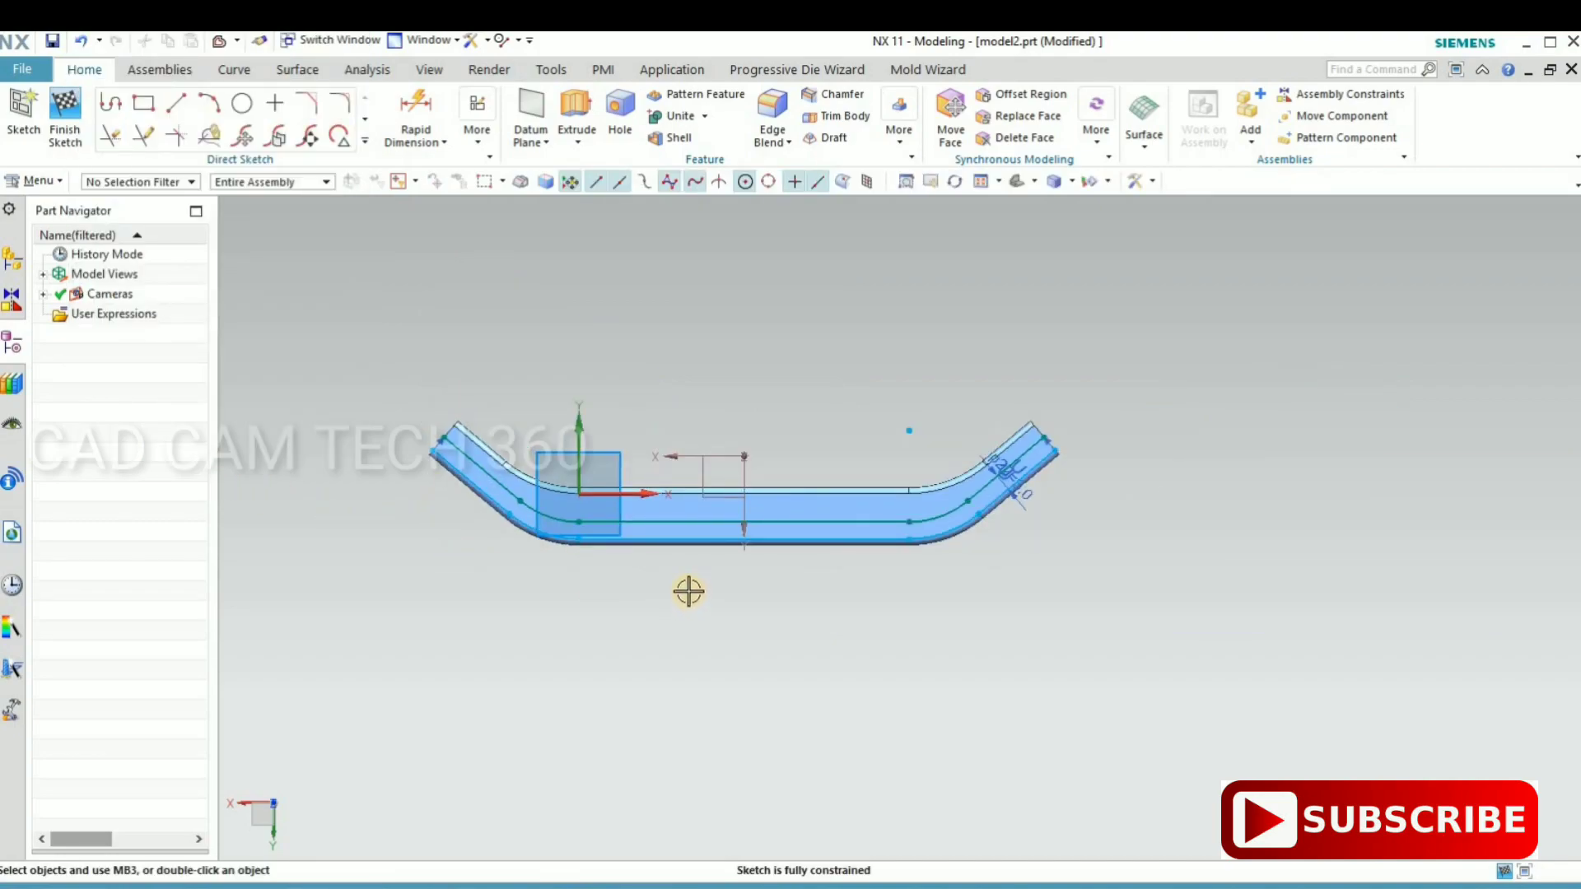
key("ctrl+q")
middle_click_drag(682, 575, 702, 558)
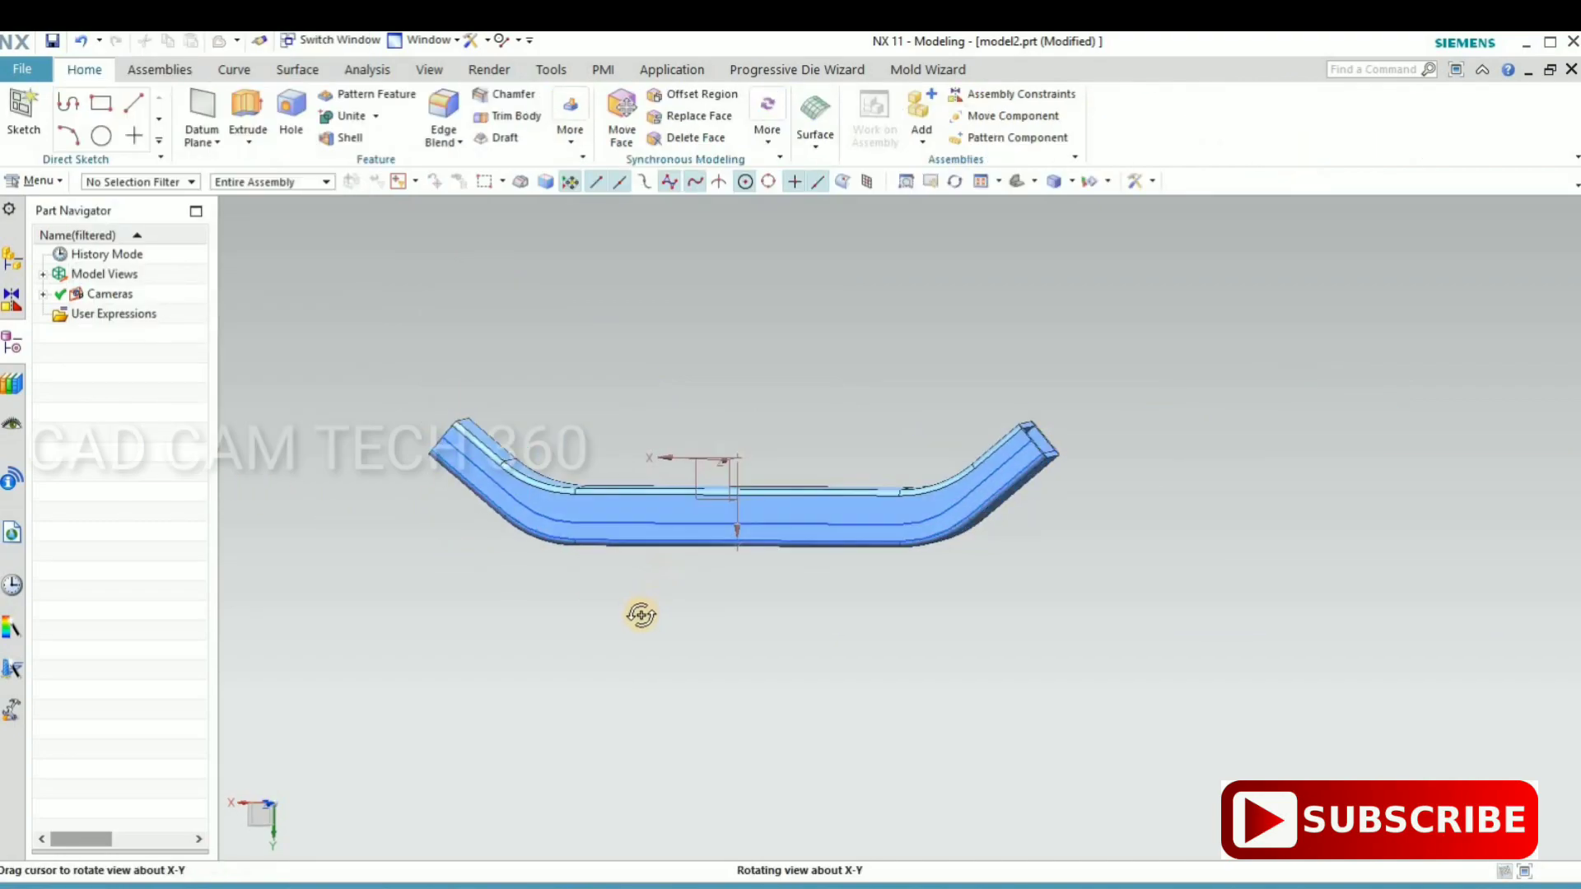
- Extrude the offset path curves as a new body (Boolean None), from -21 to 10 mm
key("x")
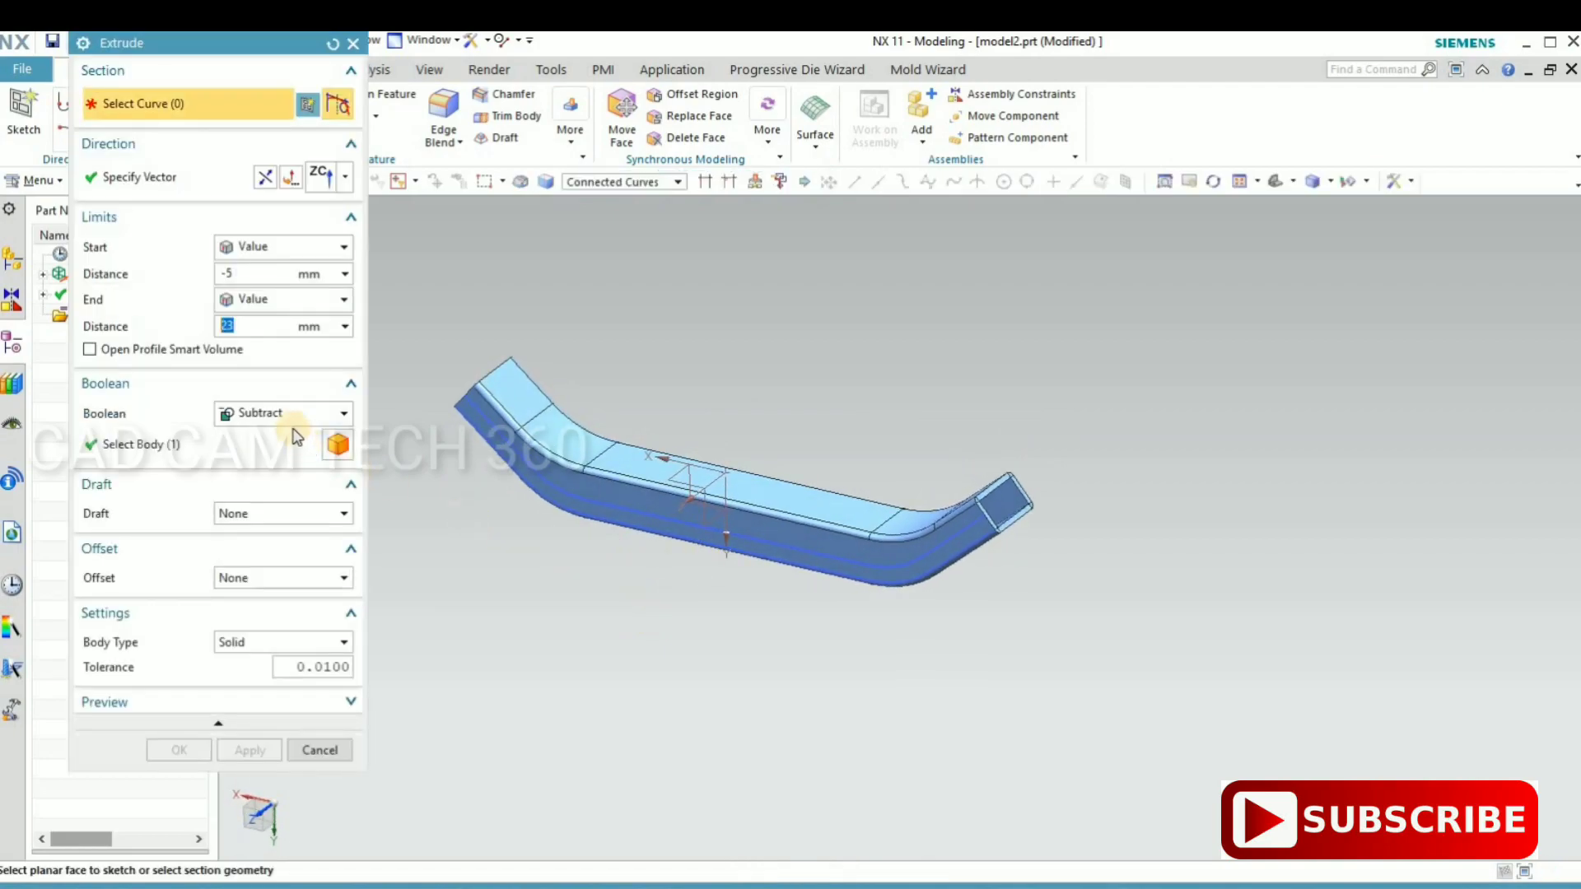
left_click(275, 413)
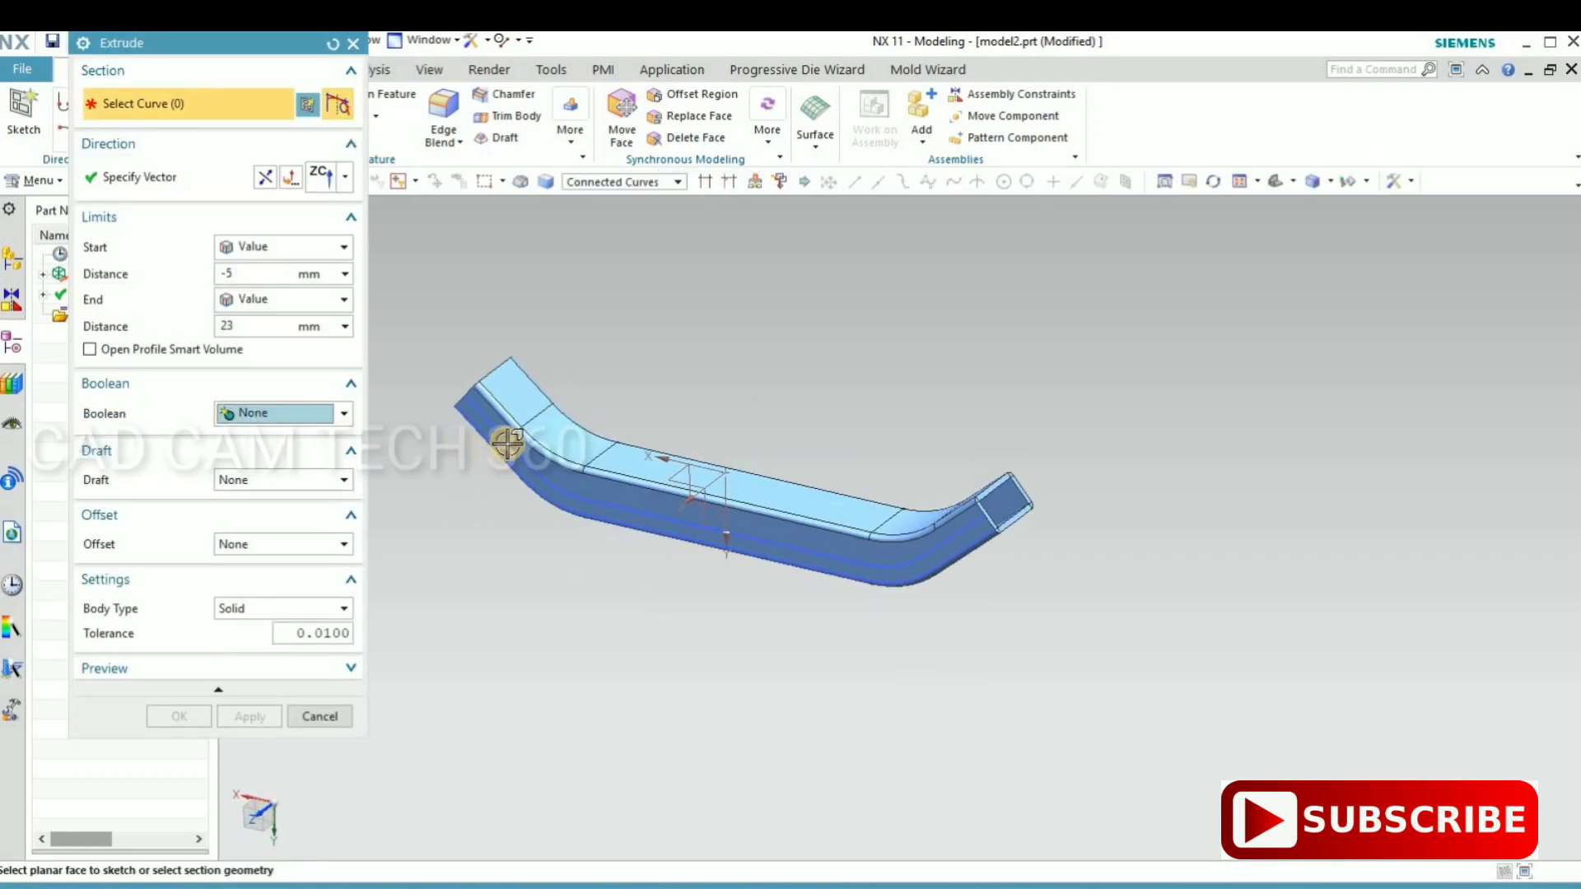
scroll(508, 443, "down", 3)
left_click(525, 426)
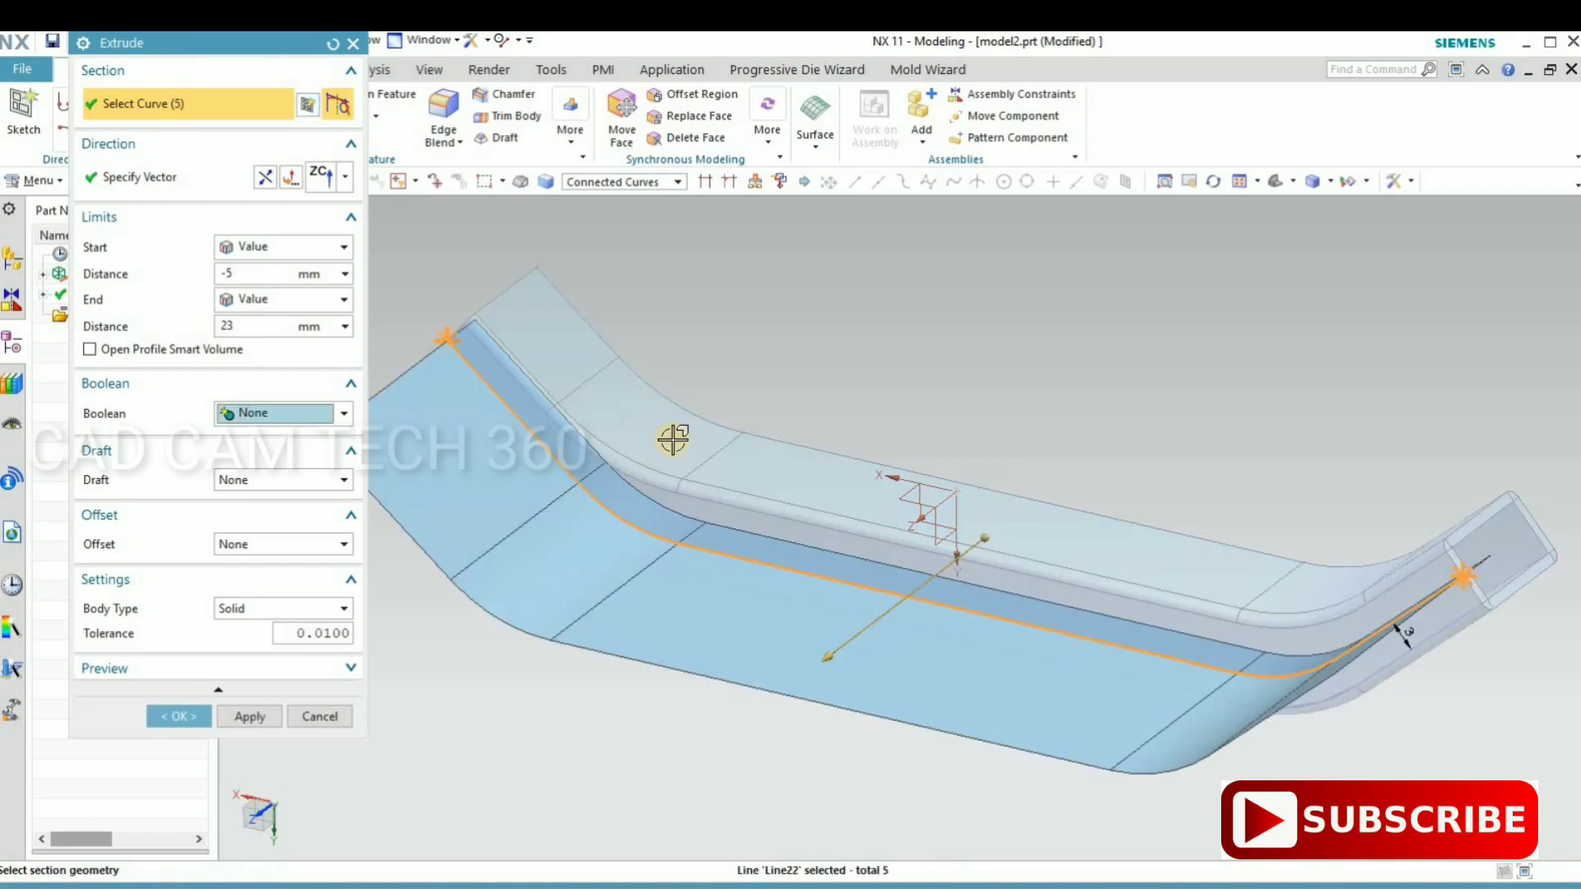
middle_click_drag(723, 536, 719, 519)
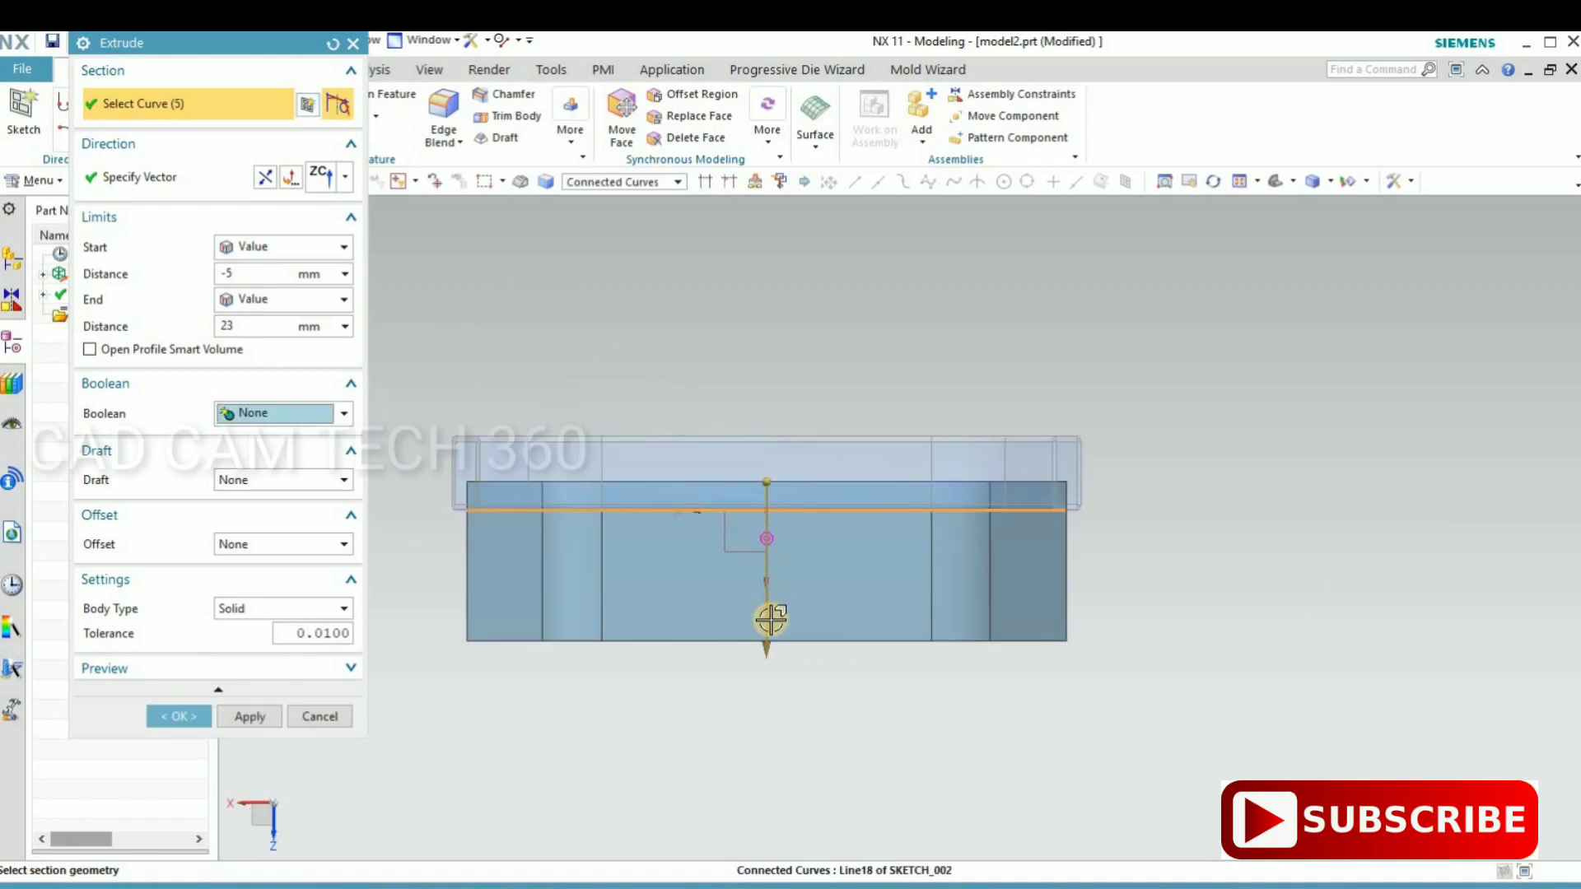
left_click_drag(769, 591, 767, 491)
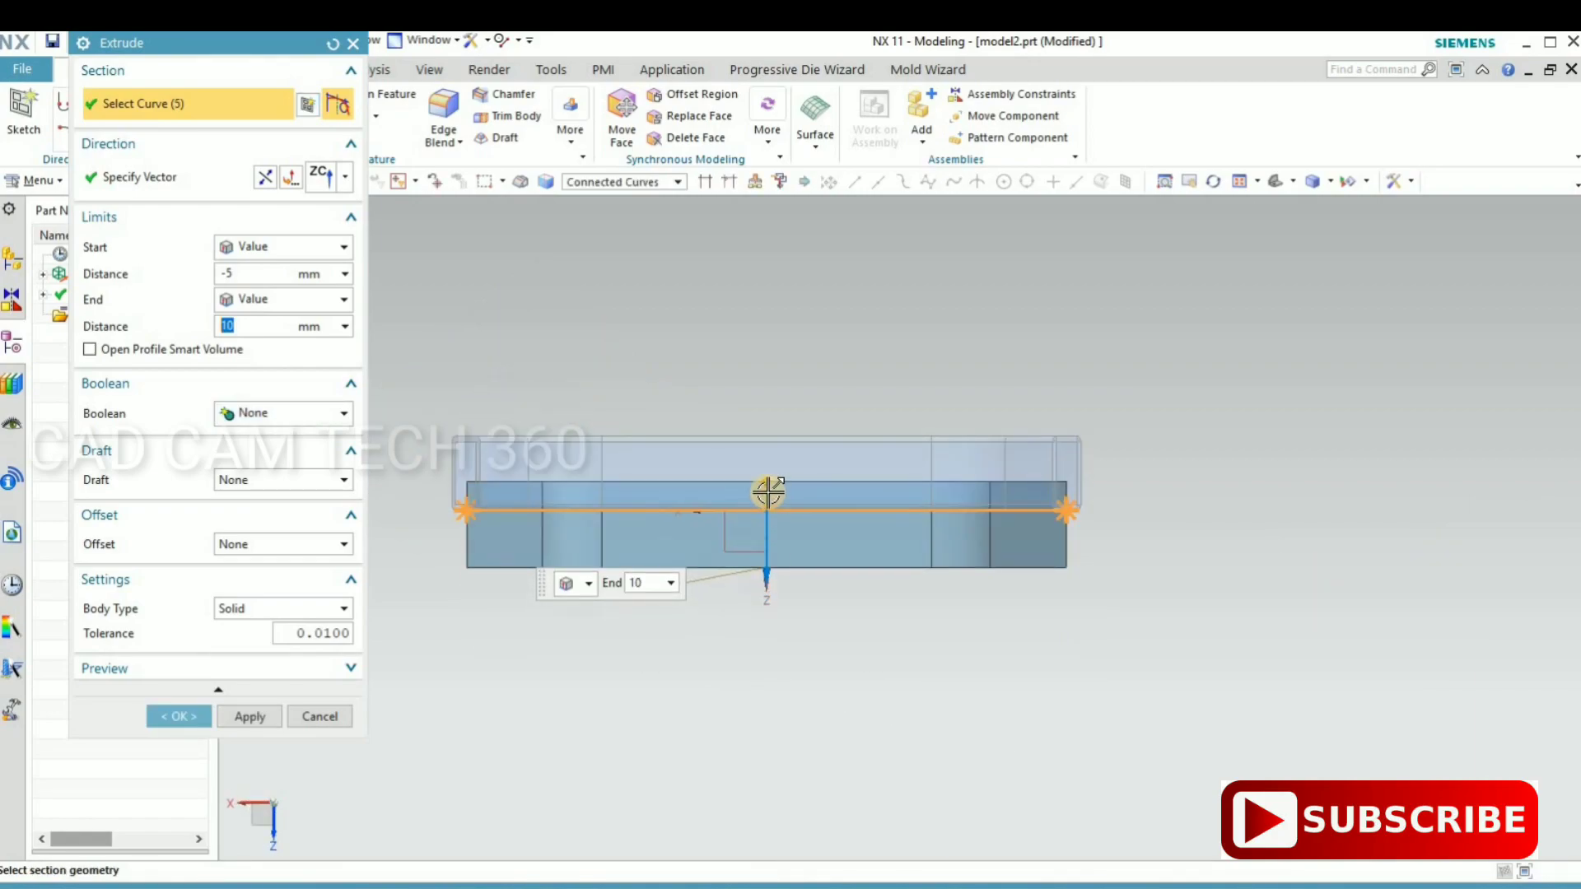
left_click_drag(773, 427, 774, 385)
- Create the extruded bent surface and snap to a straight-on view
middle_click(255, 690)
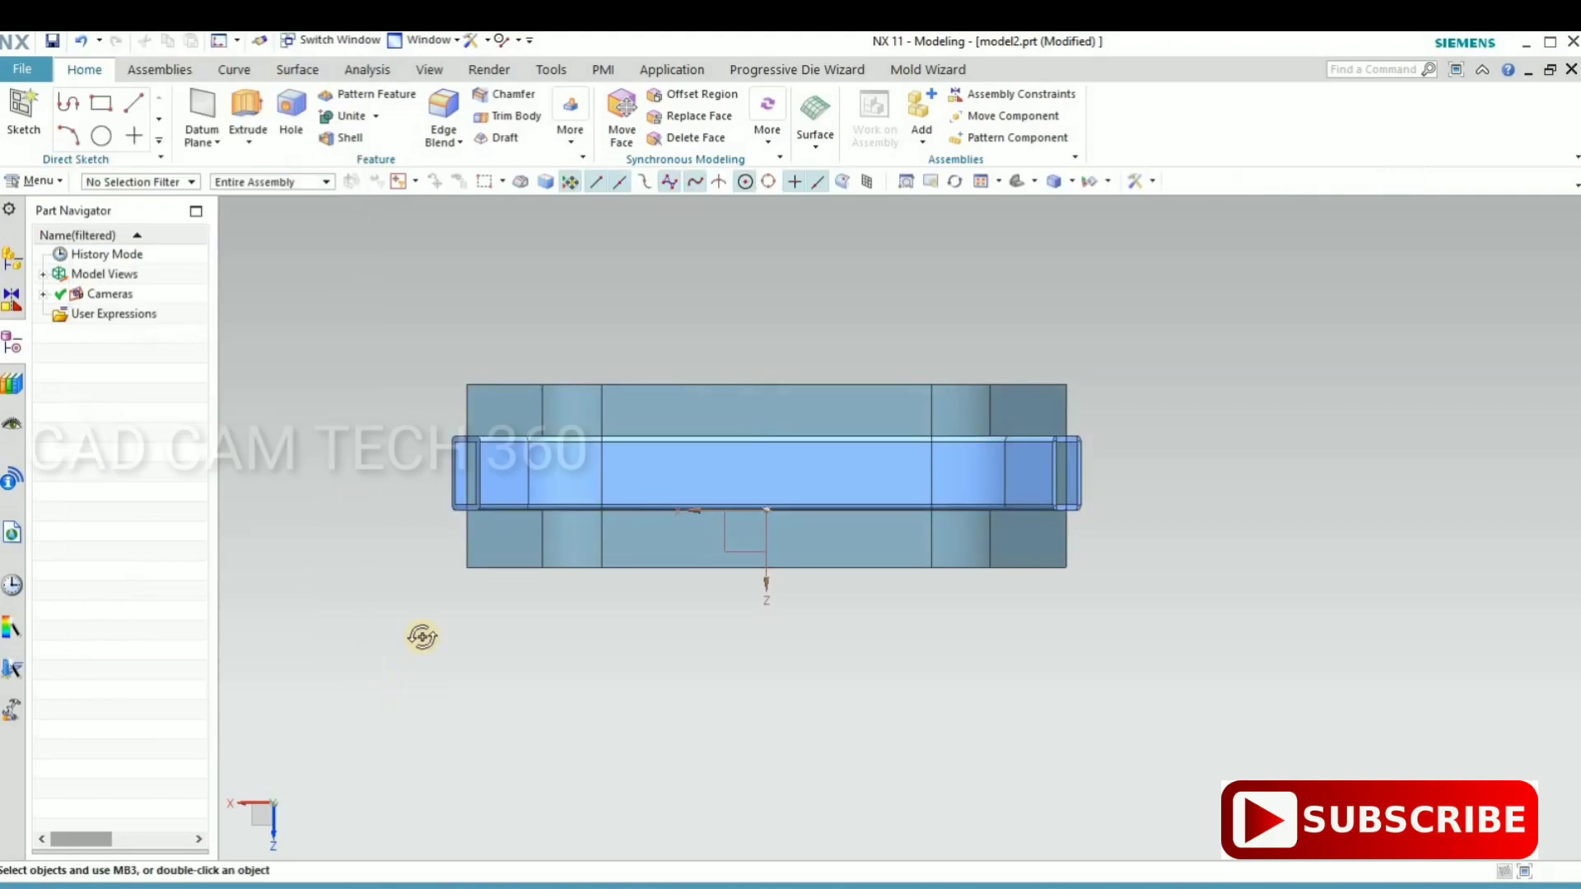
mouse_move(420, 639)
middle_mouse_down()
mouse_move(430, 607)
mouse_move(409, 631)
mouse_move(438, 607)
middle_mouse_up()
key("F8")
- Draw a rectangle around the part's front outline in a new sketch on the XZ plane
left_click(36, 121)
left_click(725, 534)
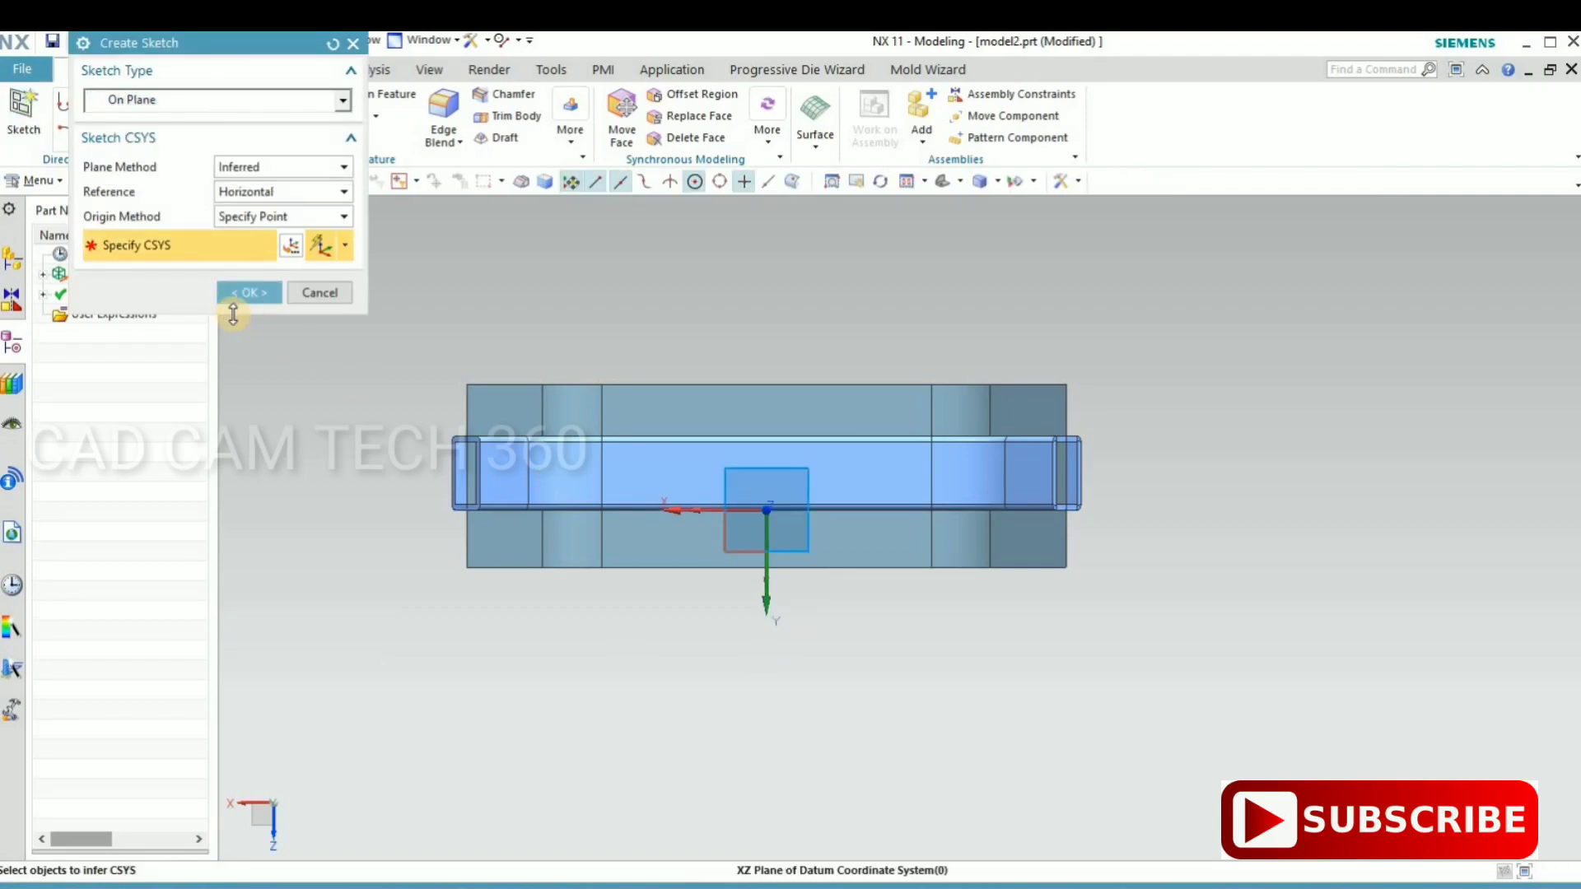
left_click(247, 291)
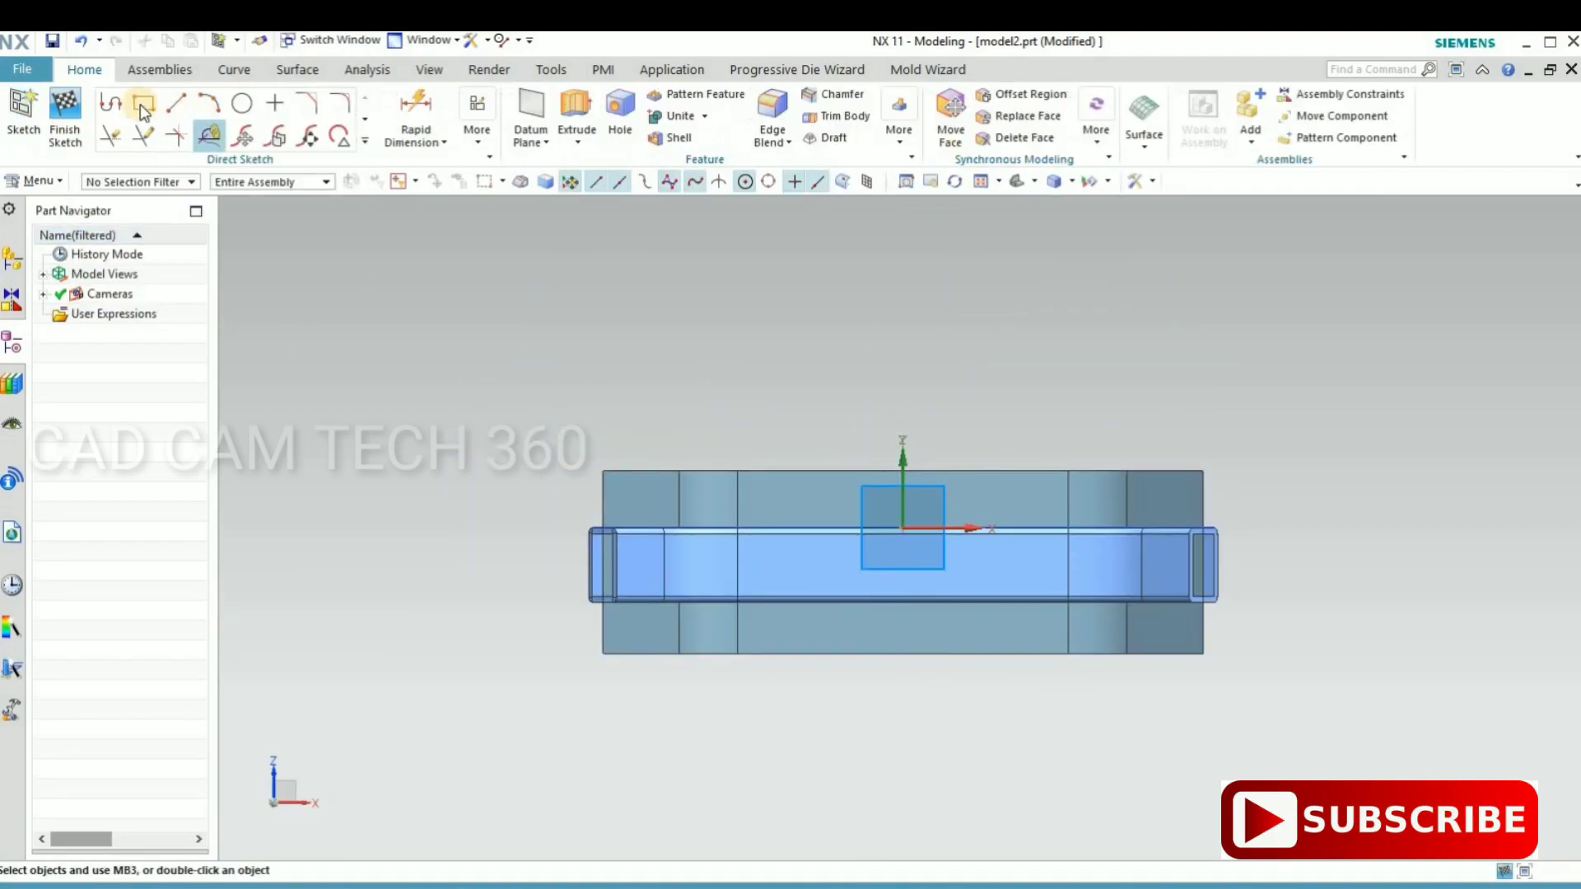
scroll(713, 571, "up", 3)
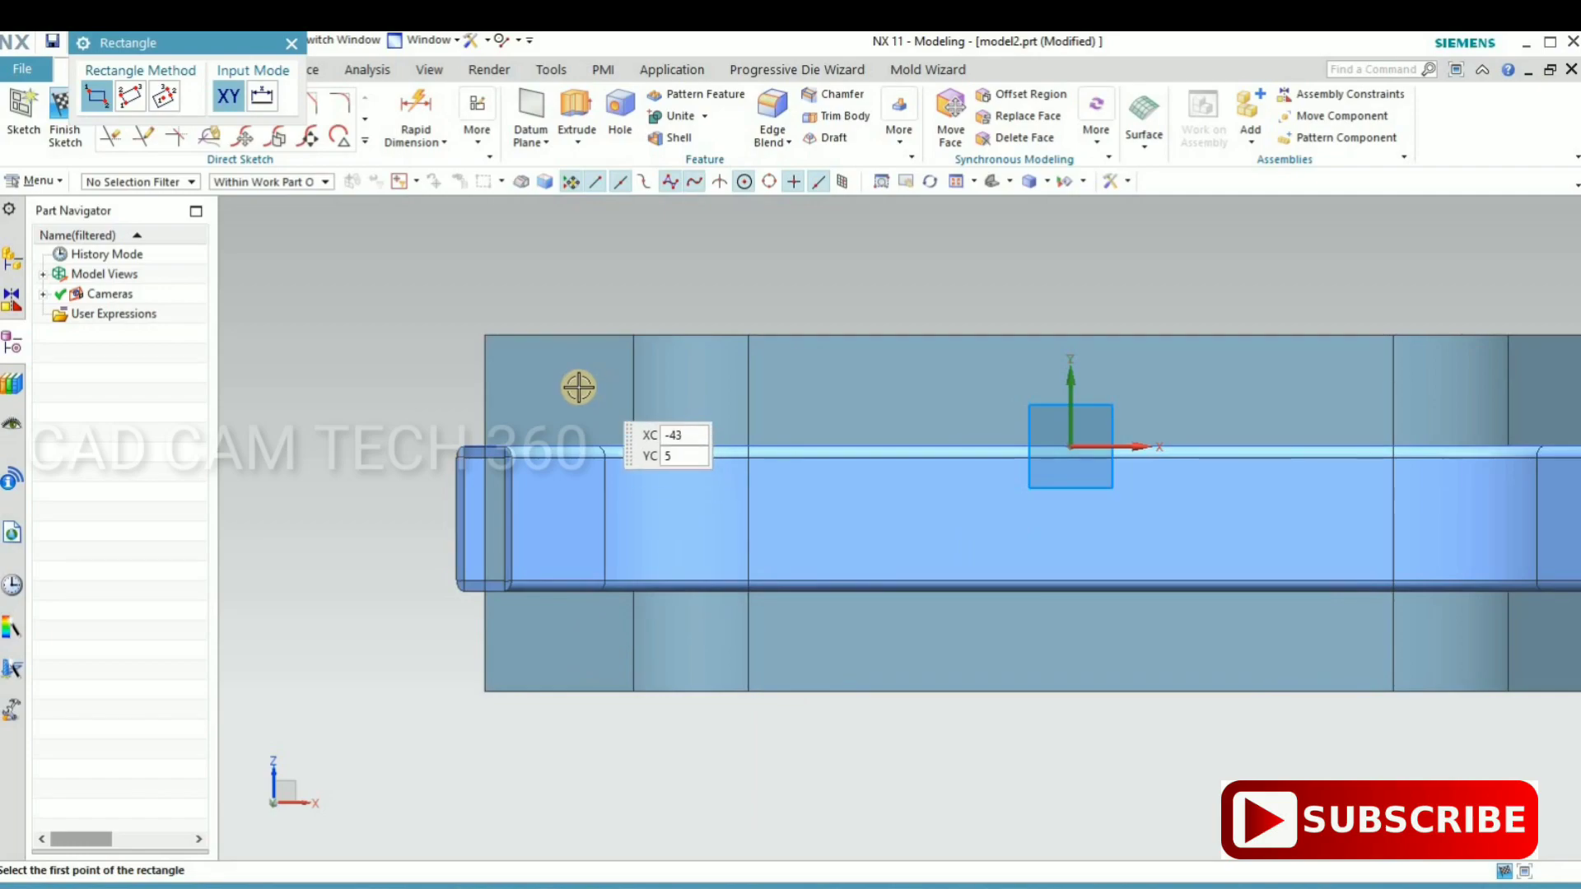
scroll(505, 436, "down", 3)
left_click(543, 409)
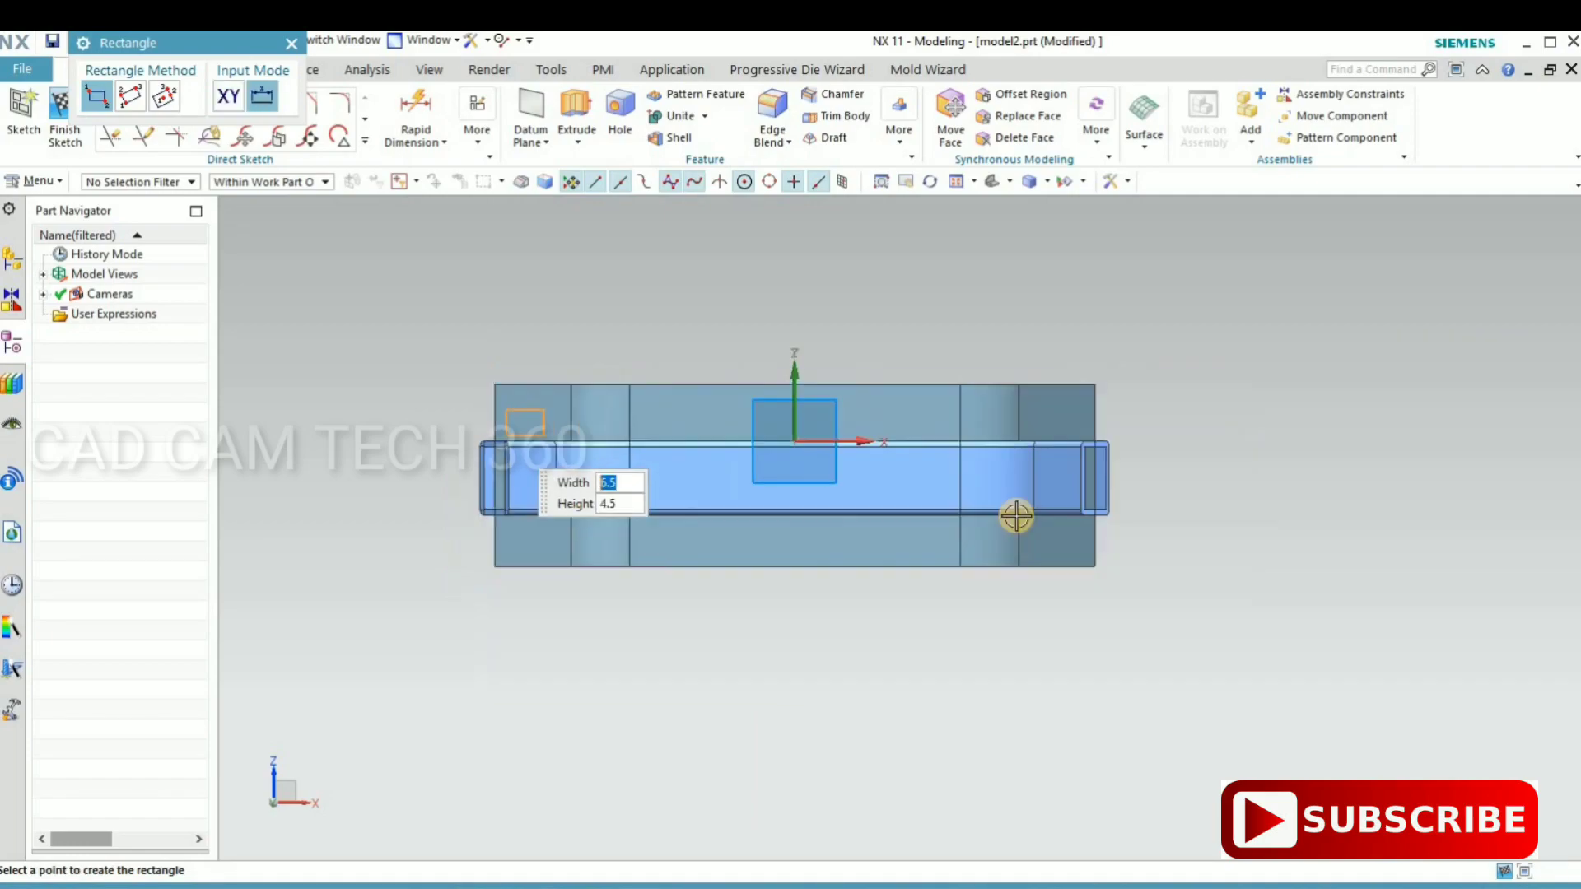
left_click(1057, 544)
key("Escape")
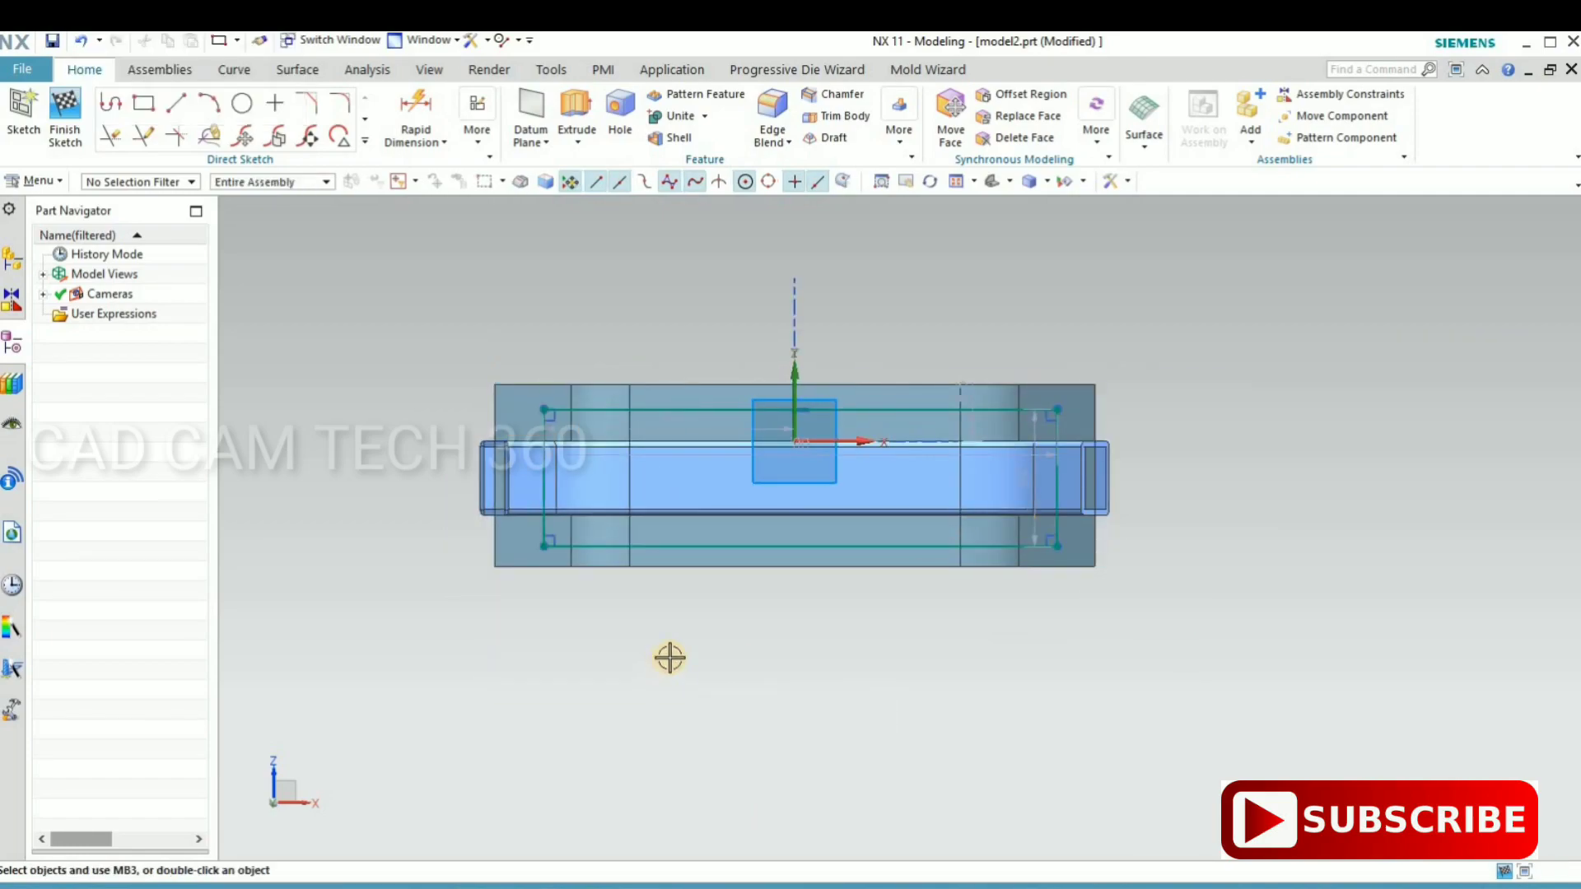
- Extrude the rectangle along YC from -9 to 24 mm into a separate solid block
key("ctrl+q")
mouse_move(636, 639)
middle_mouse_down()
mouse_move(600, 583)
mouse_move(640, 559)
middle_mouse_up()
key("x")
scroll(688, 432, "up", 2)
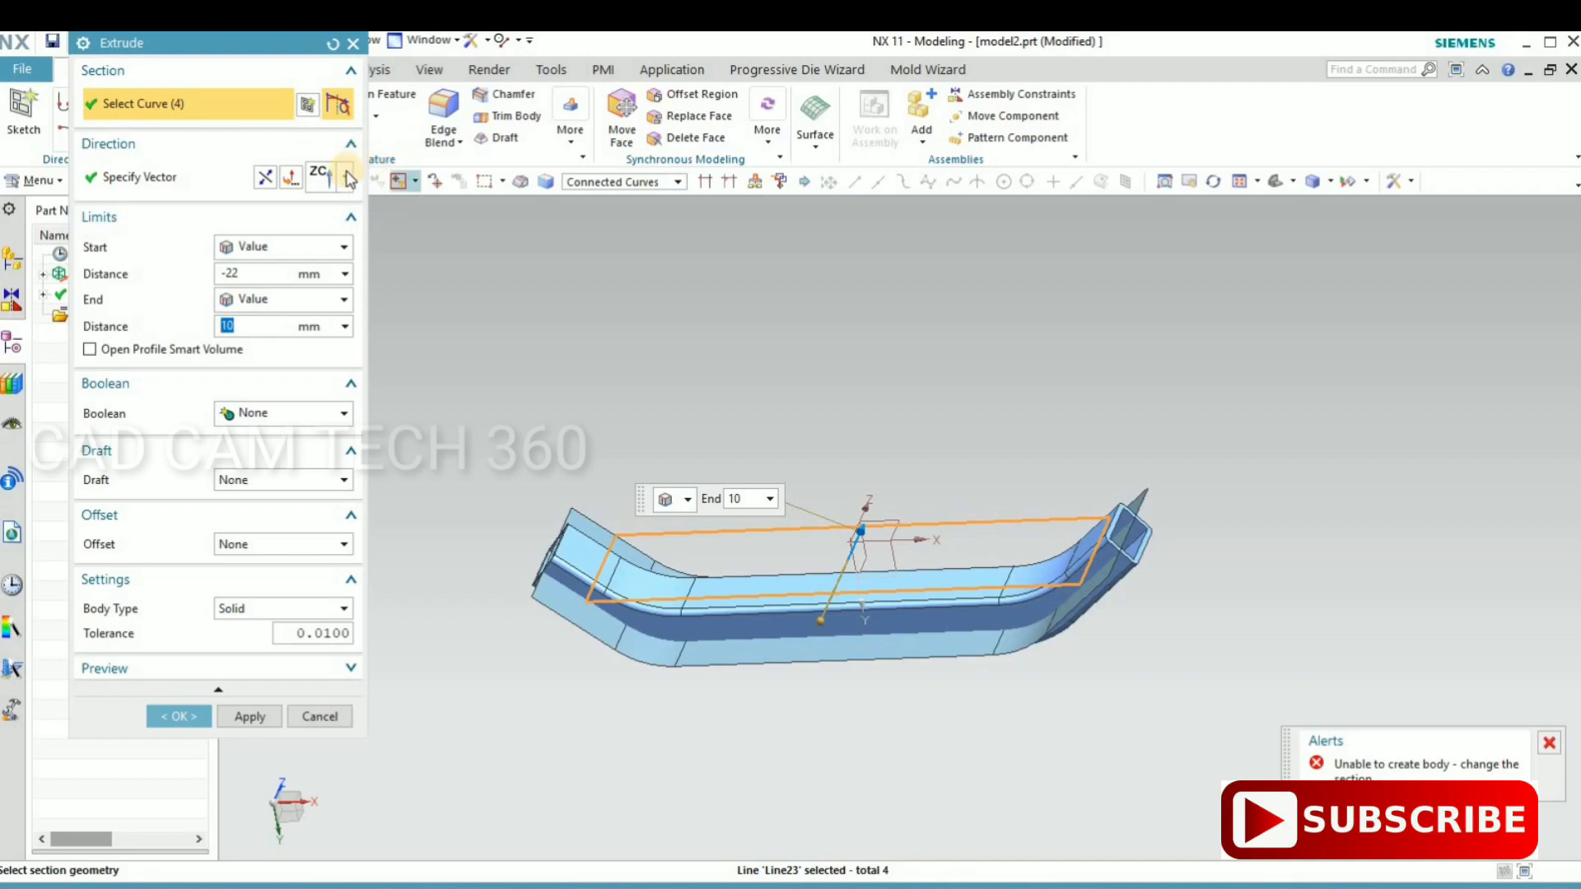
left_click(350, 179)
left_click(323, 397)
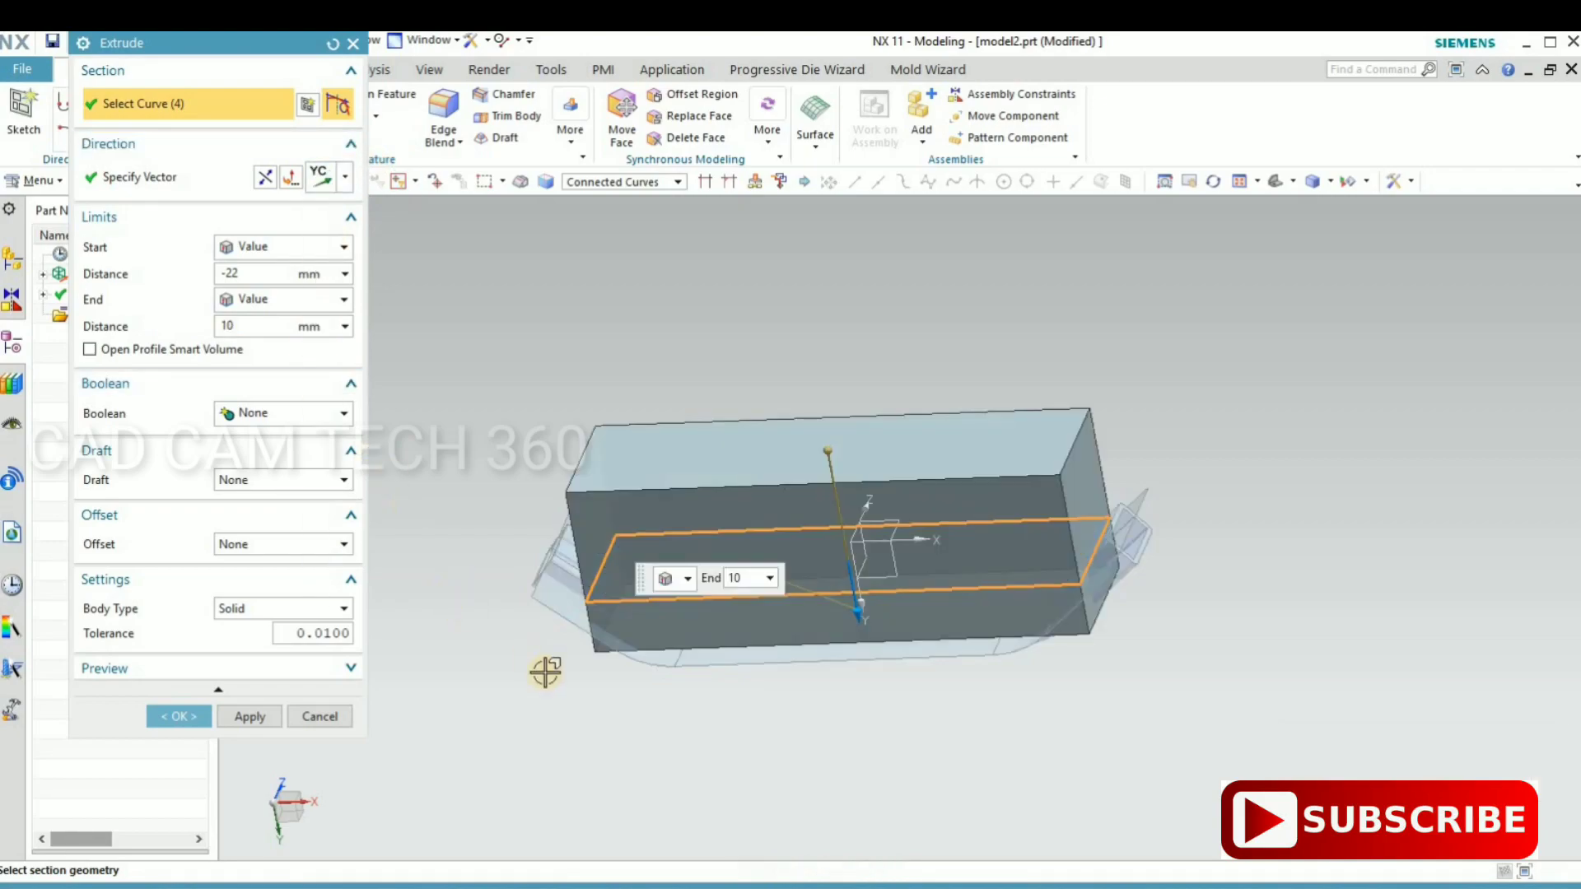
middle_click_drag(586, 639, 593, 618)
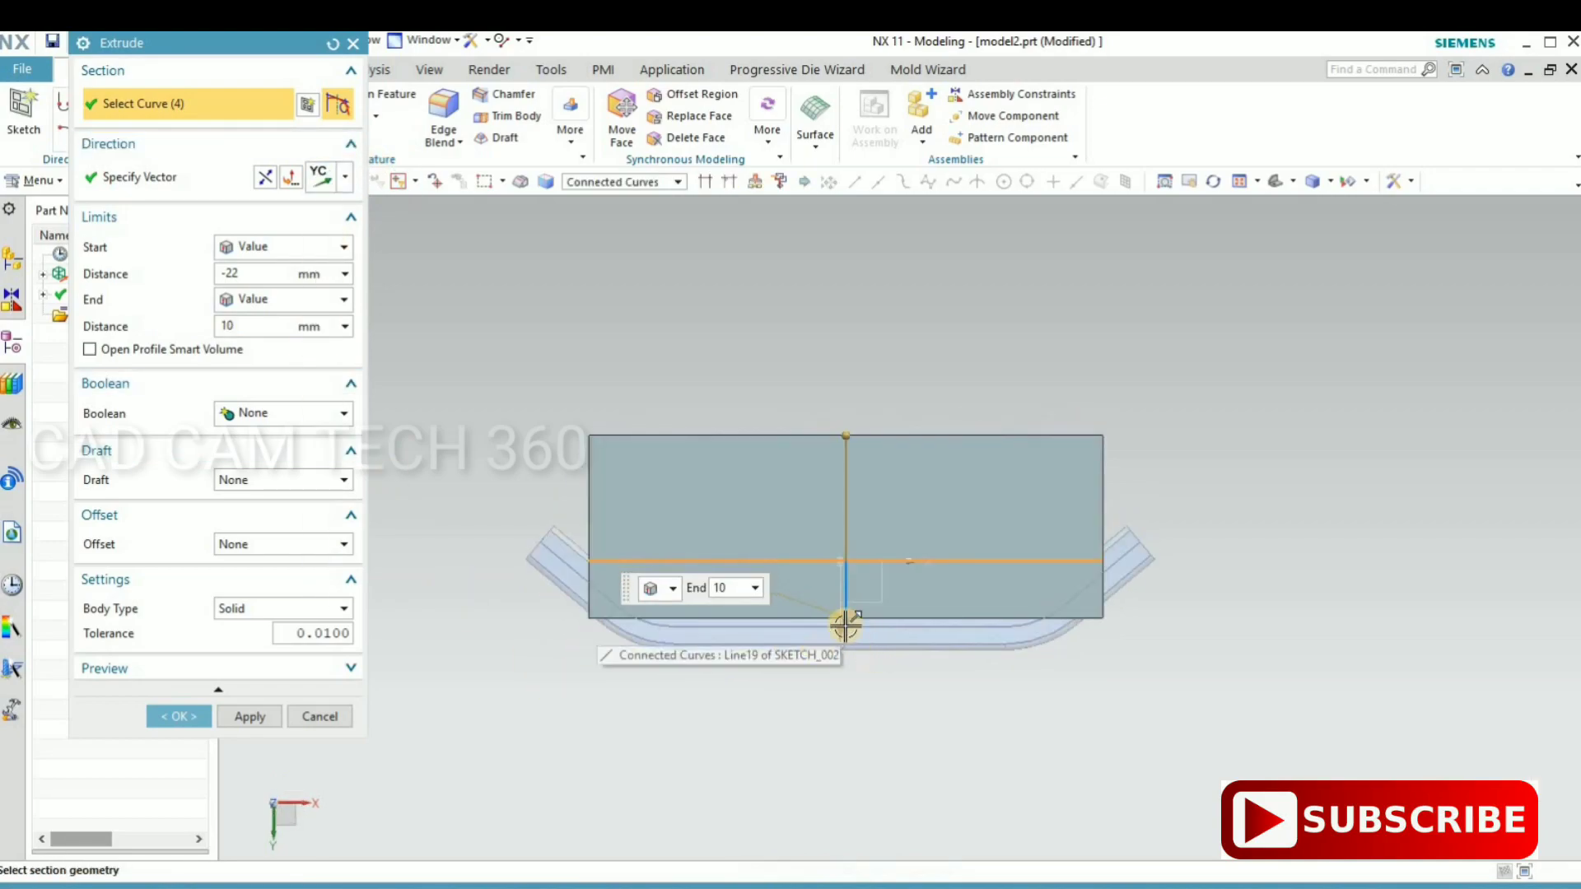
left_click_drag(855, 701, 853, 781)
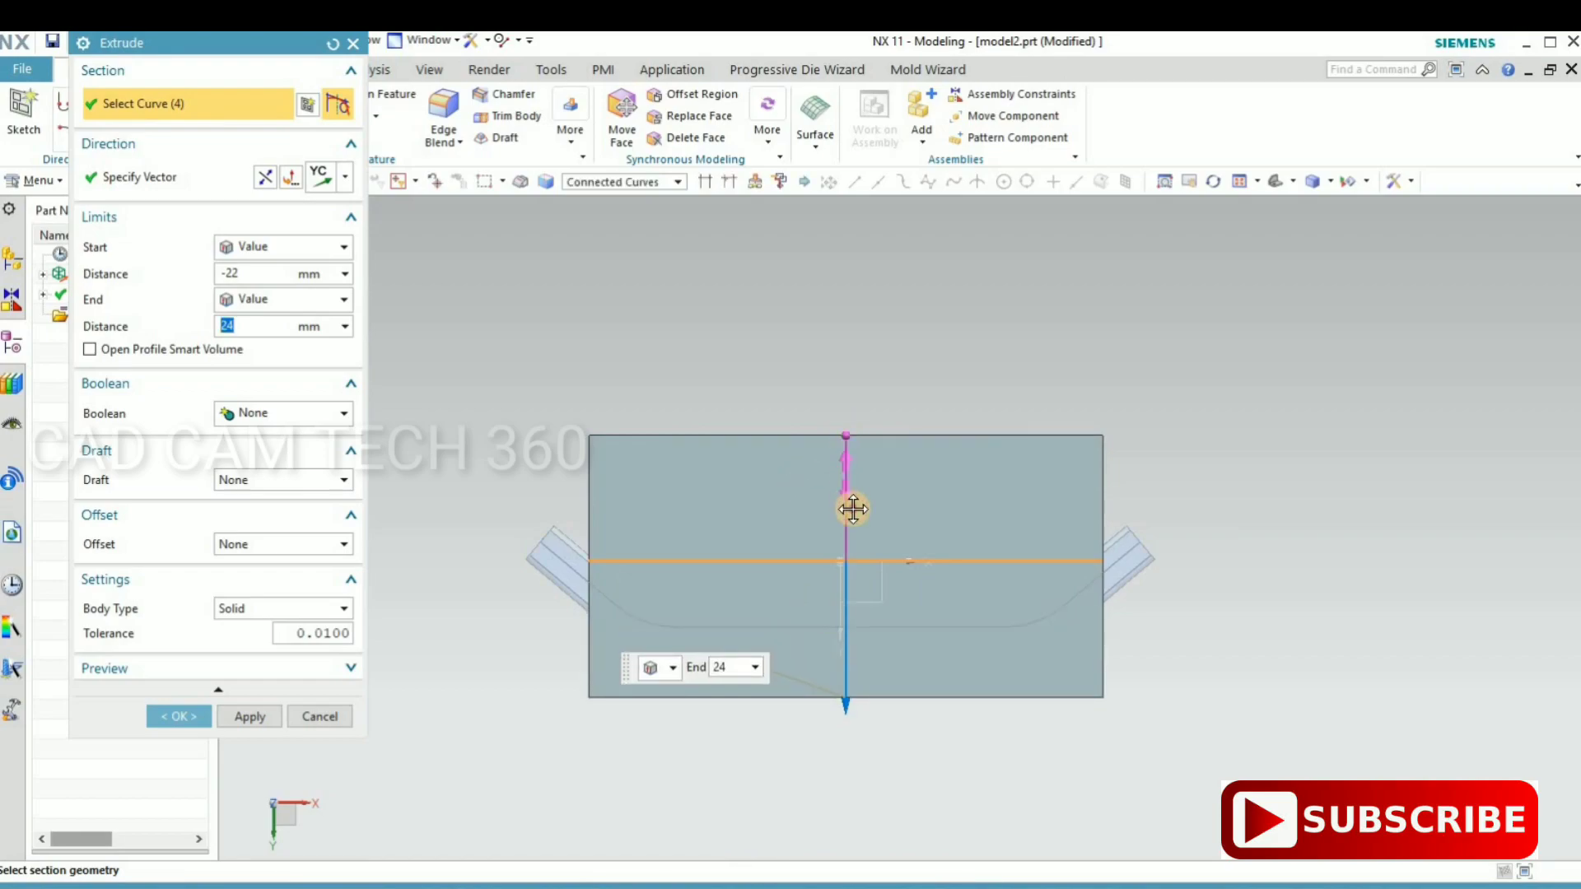
left_click_drag(854, 509, 853, 510)
left_click(181, 717)
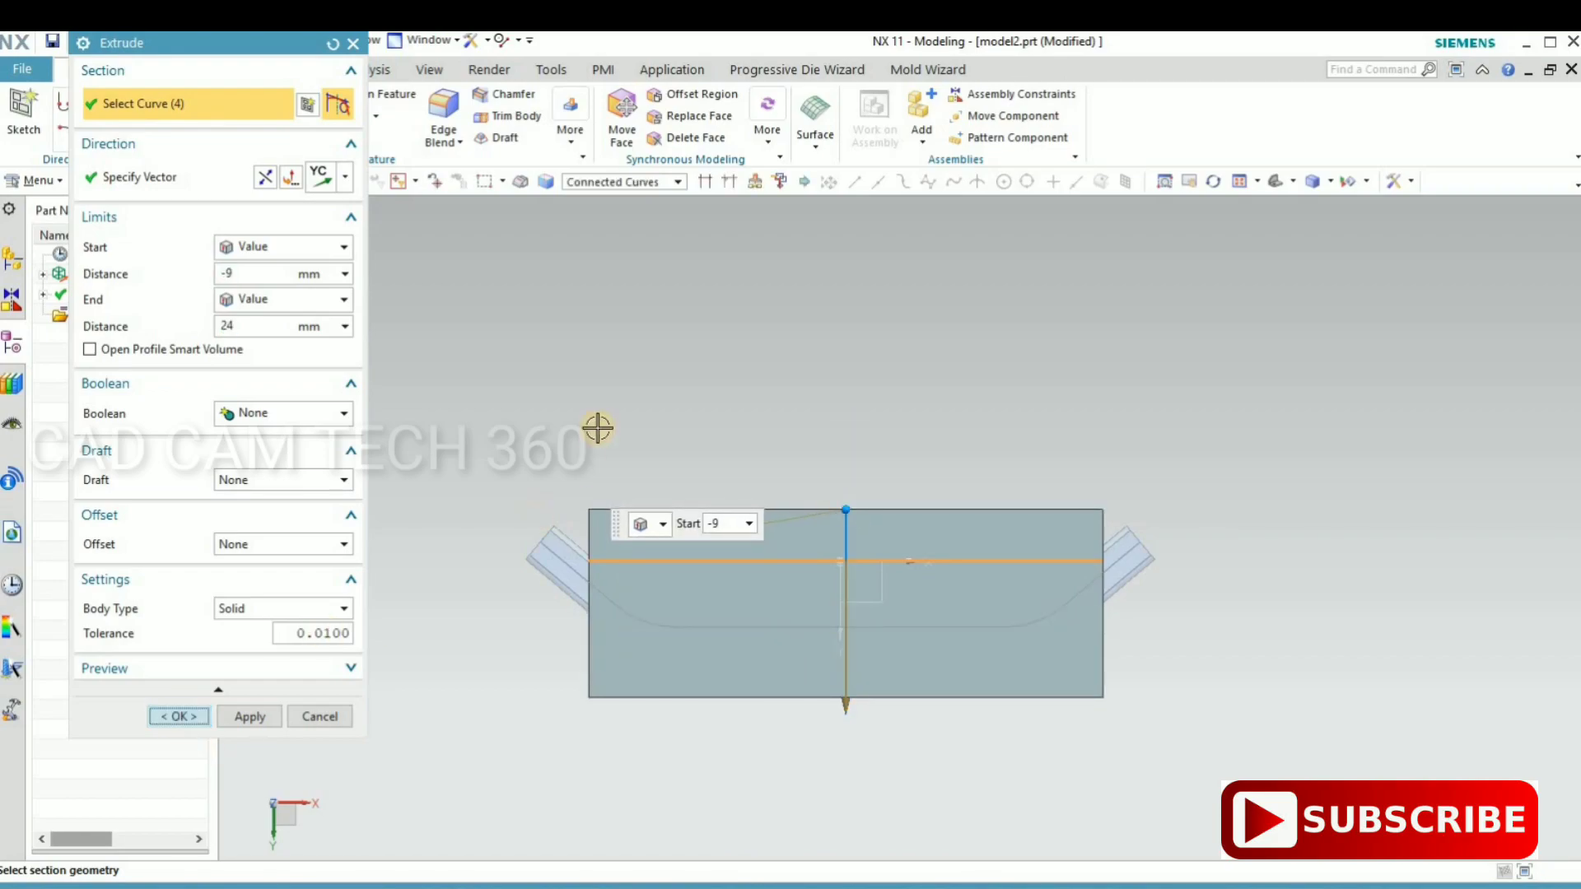
mouse_move(593, 530)
middle_mouse_down()
mouse_move(622, 512)
mouse_move(1071, 643)
middle_mouse_up()
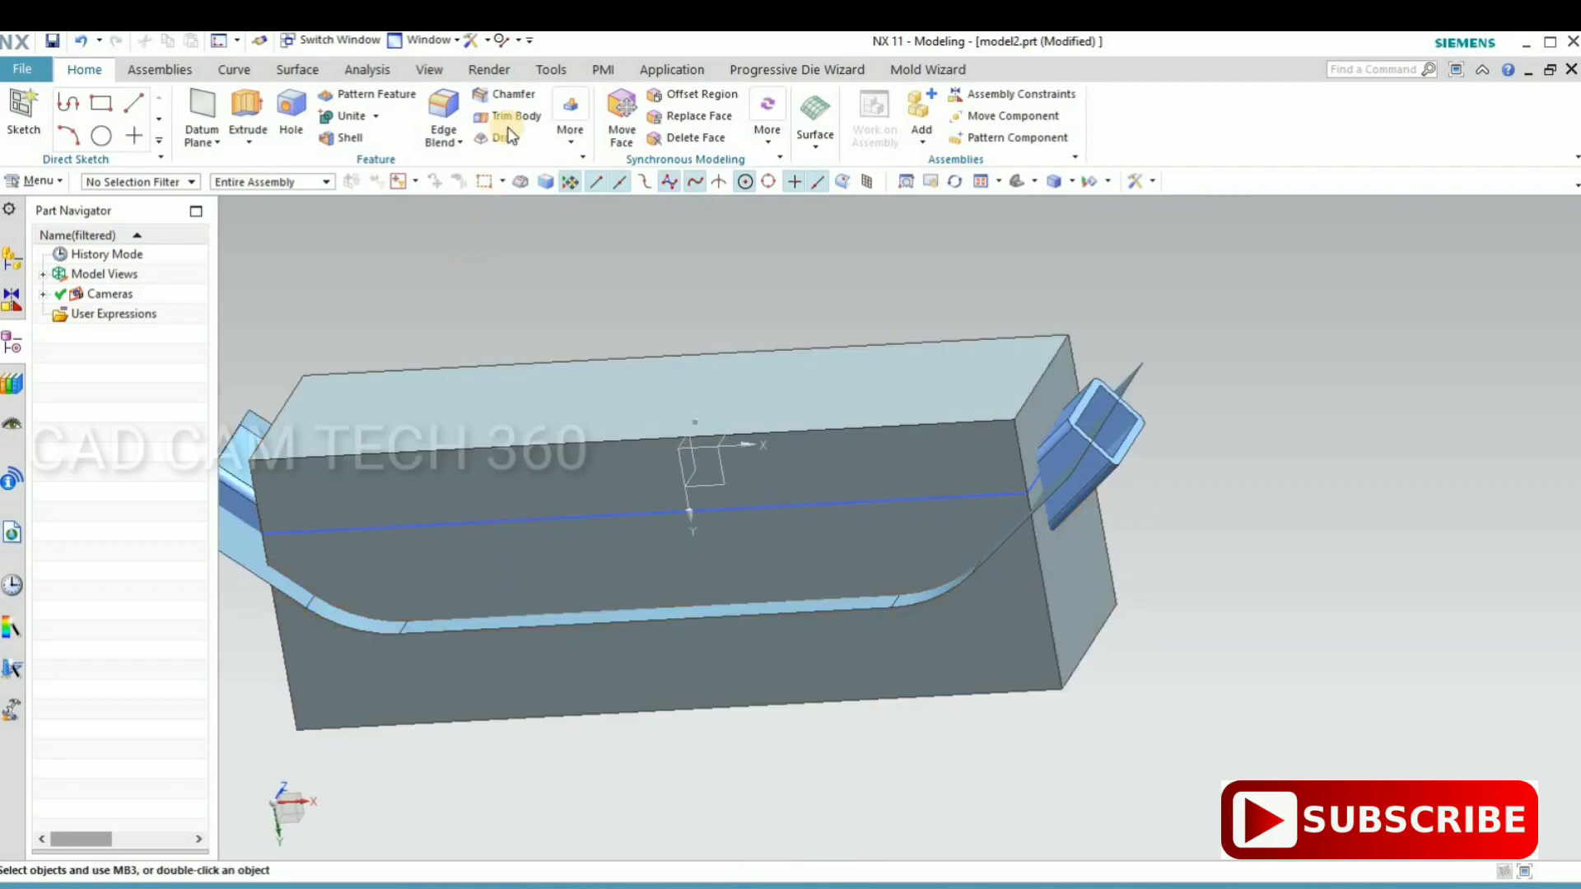
- Trim the solid block using the bent extruded sheet as the tool
left_click(510, 117)
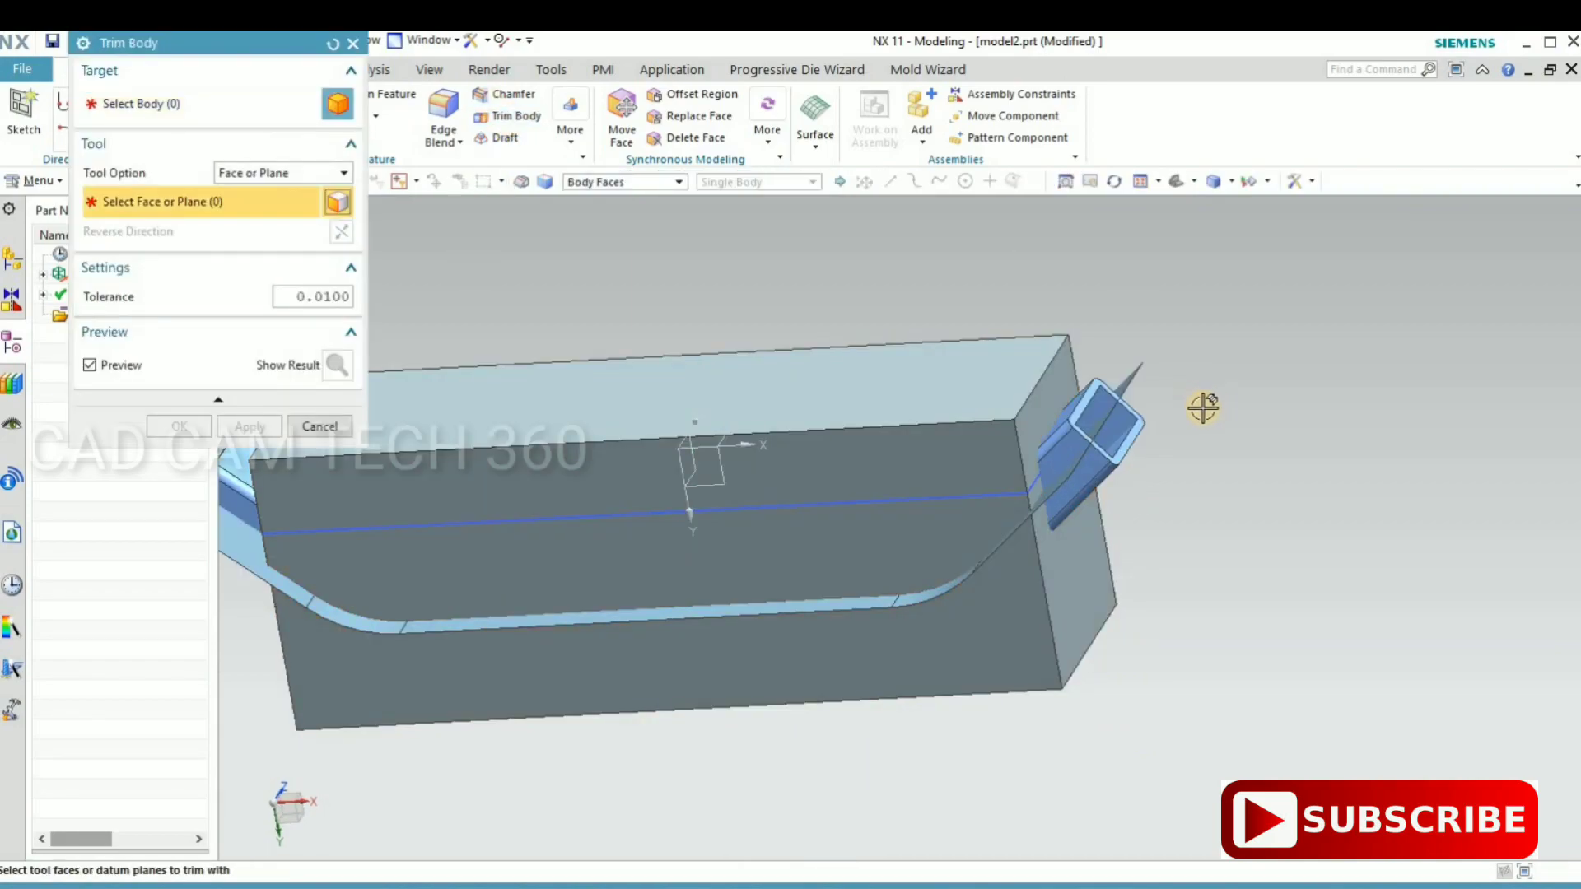
middle_click_drag(1229, 456, 1282, 469)
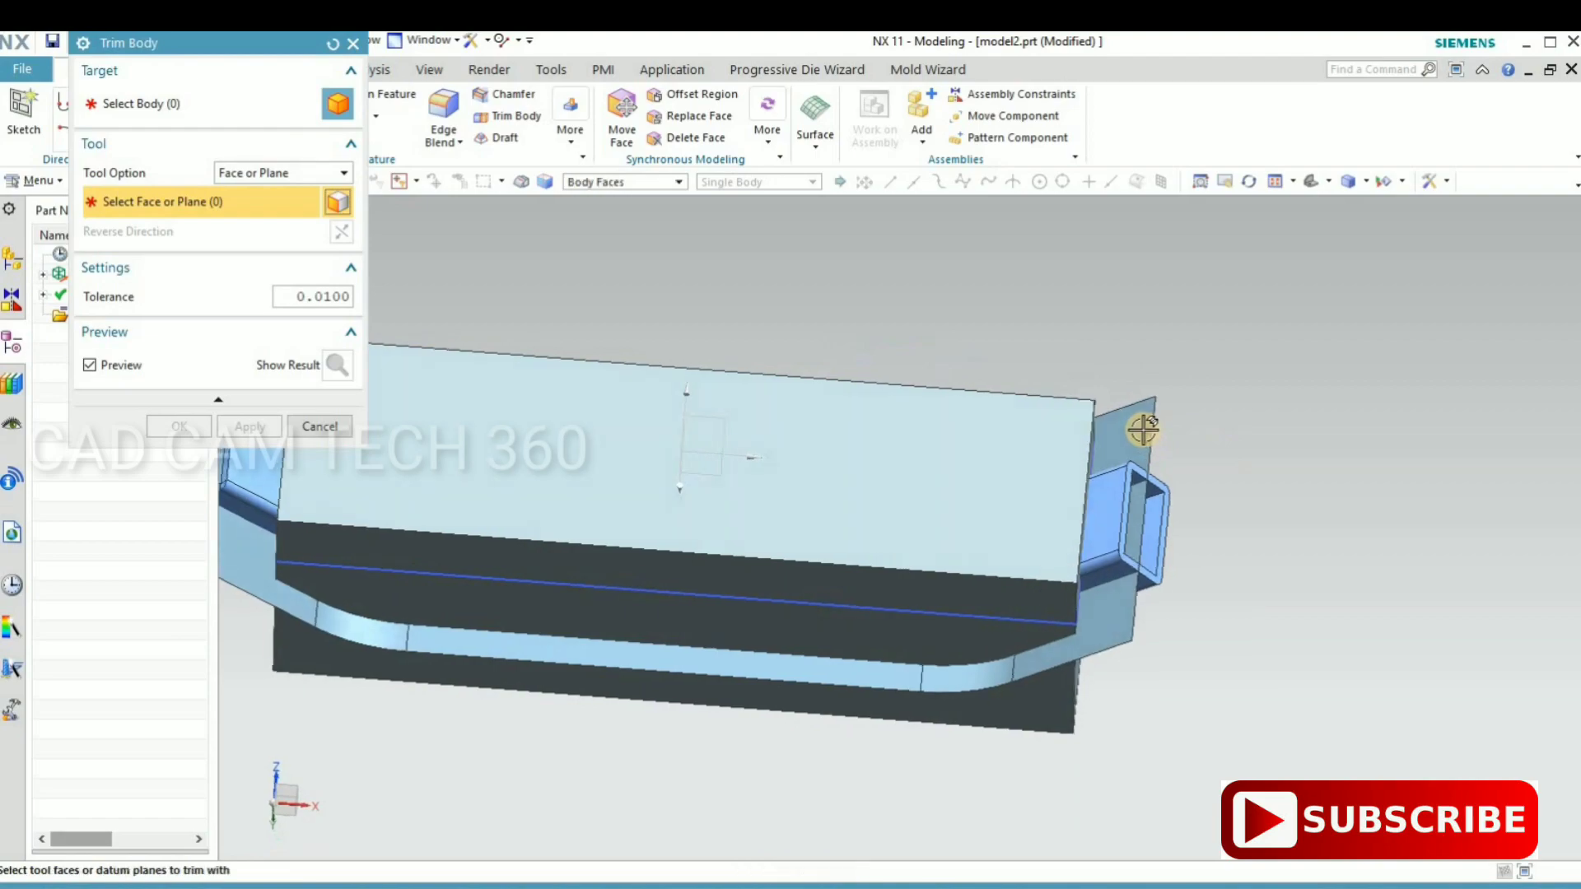
left_click(1031, 480)
left_click(593, 469)
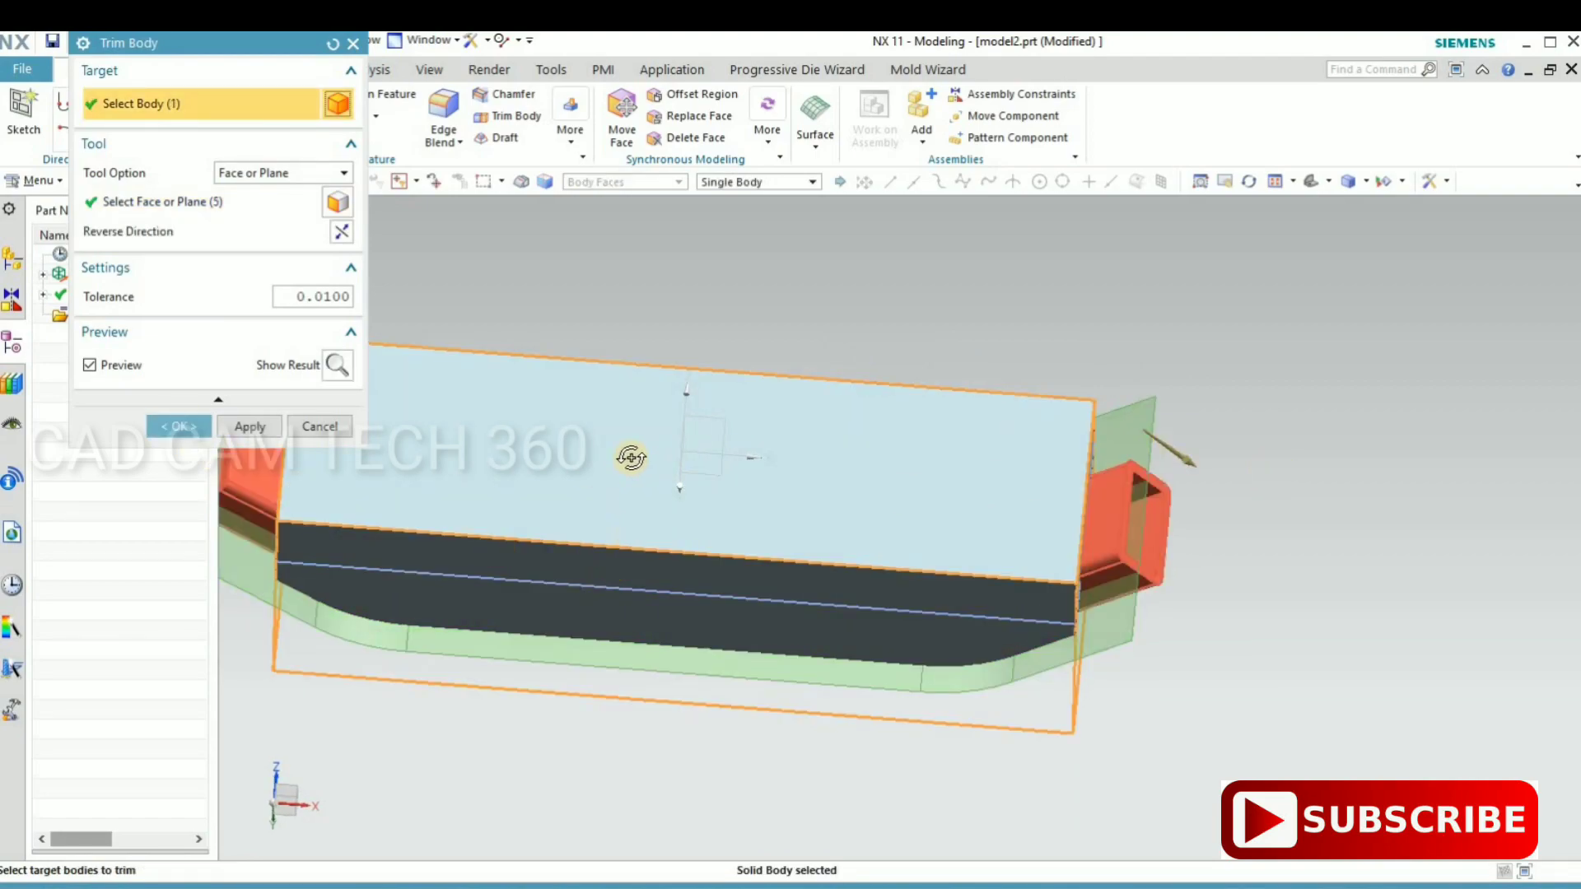
middle_click_drag(615, 565, 621, 463)
left_click(179, 427)
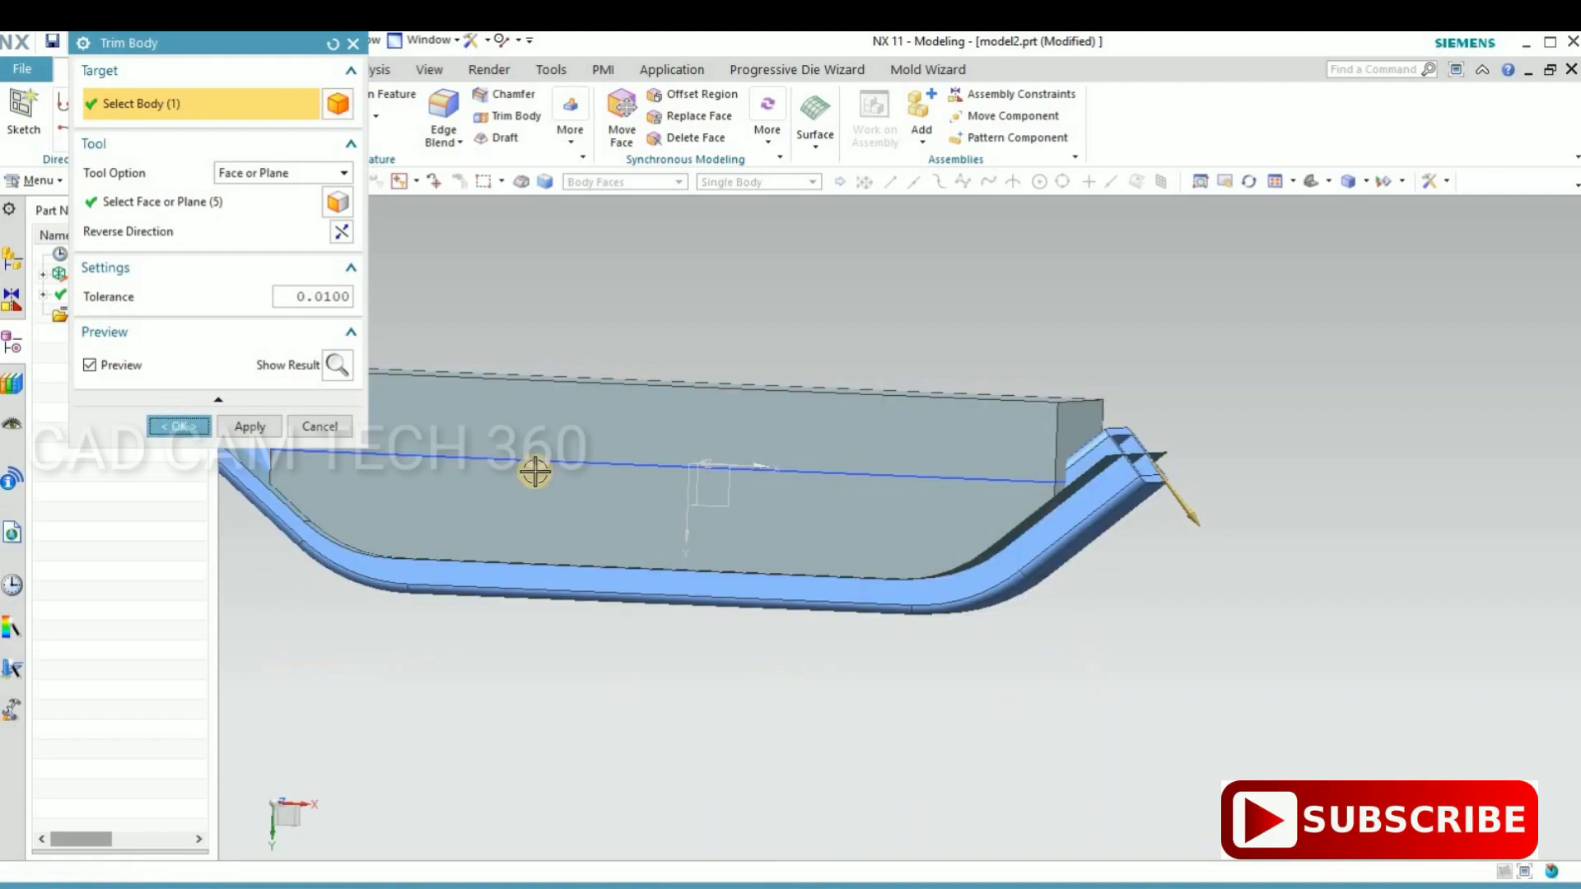
mouse_move(649, 576)
middle_mouse_down()
mouse_move(722, 571)
mouse_move(716, 681)
middle_mouse_up()
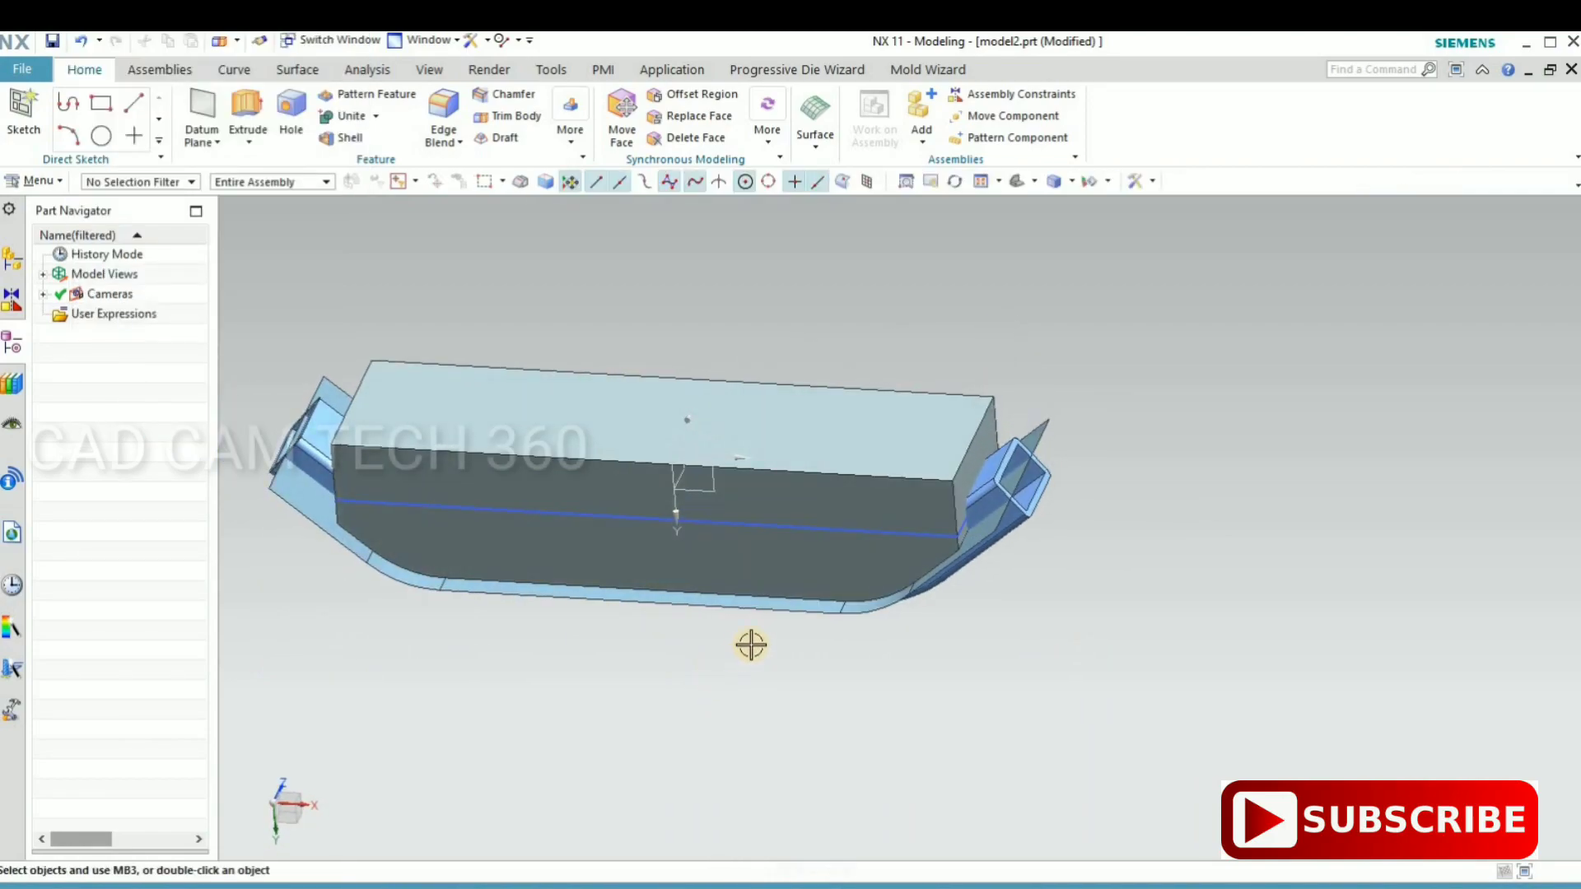
- Extrude the rectangle again into a second block from -9 to 24 mm
key("x")
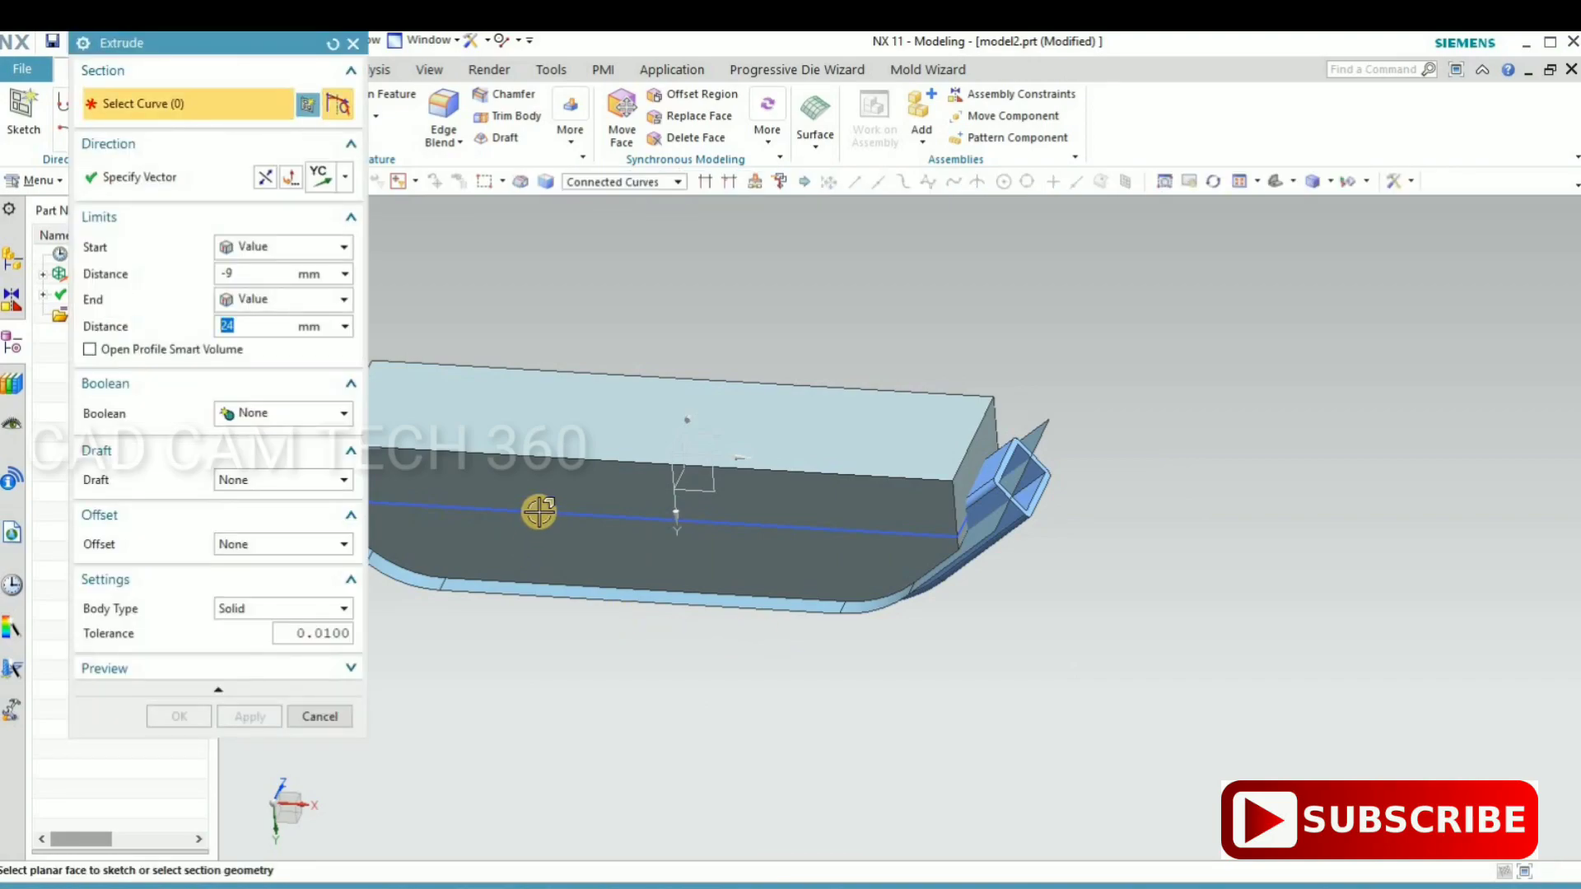
left_click(539, 512)
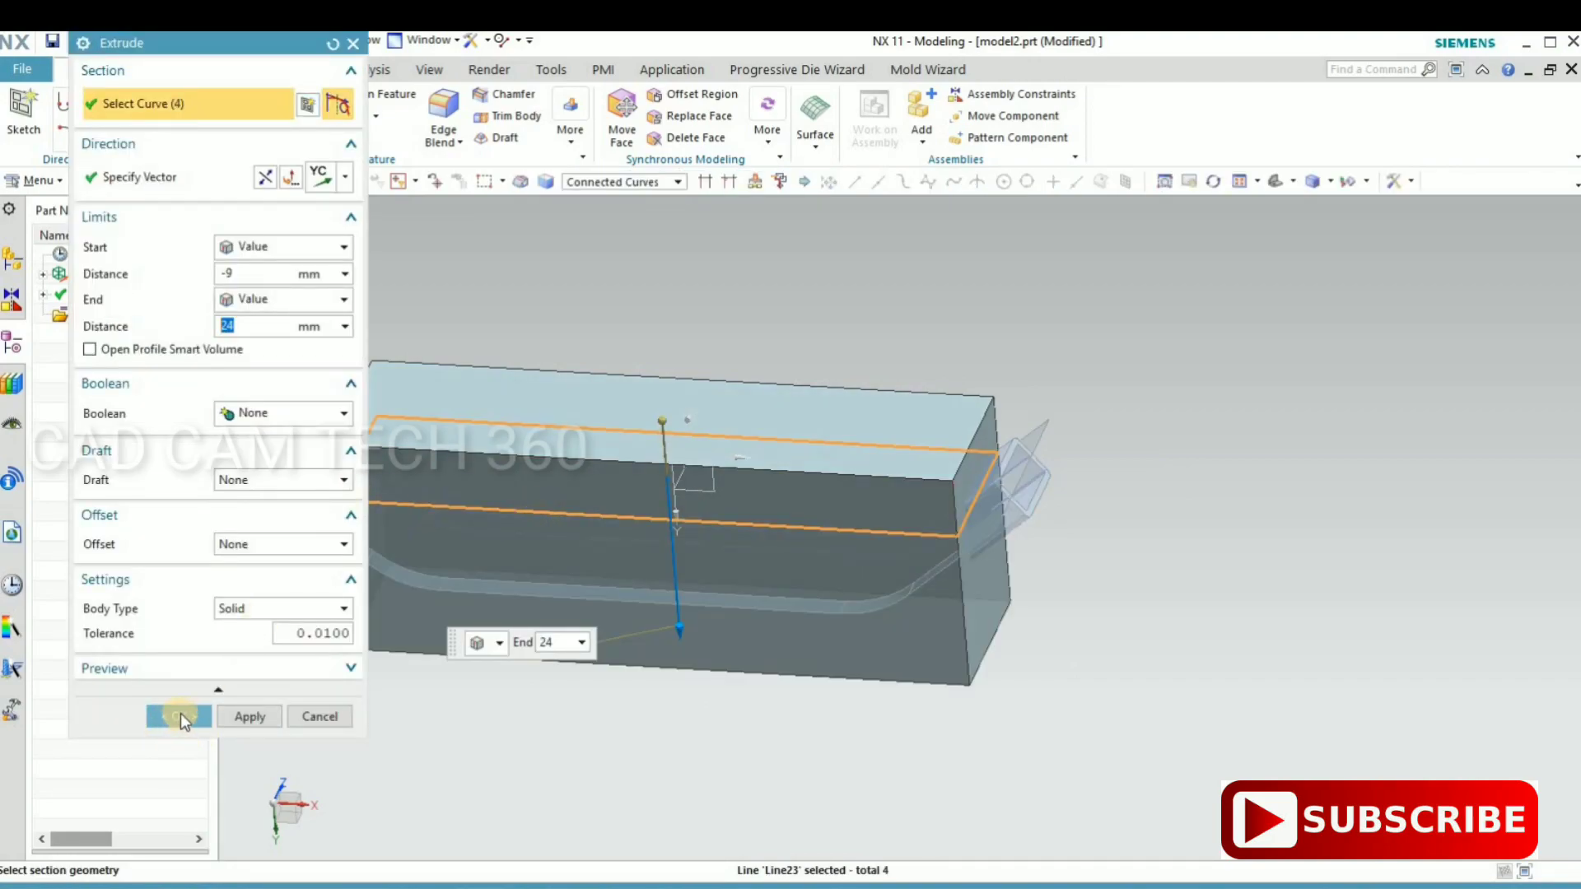
middle_click(386, 736)
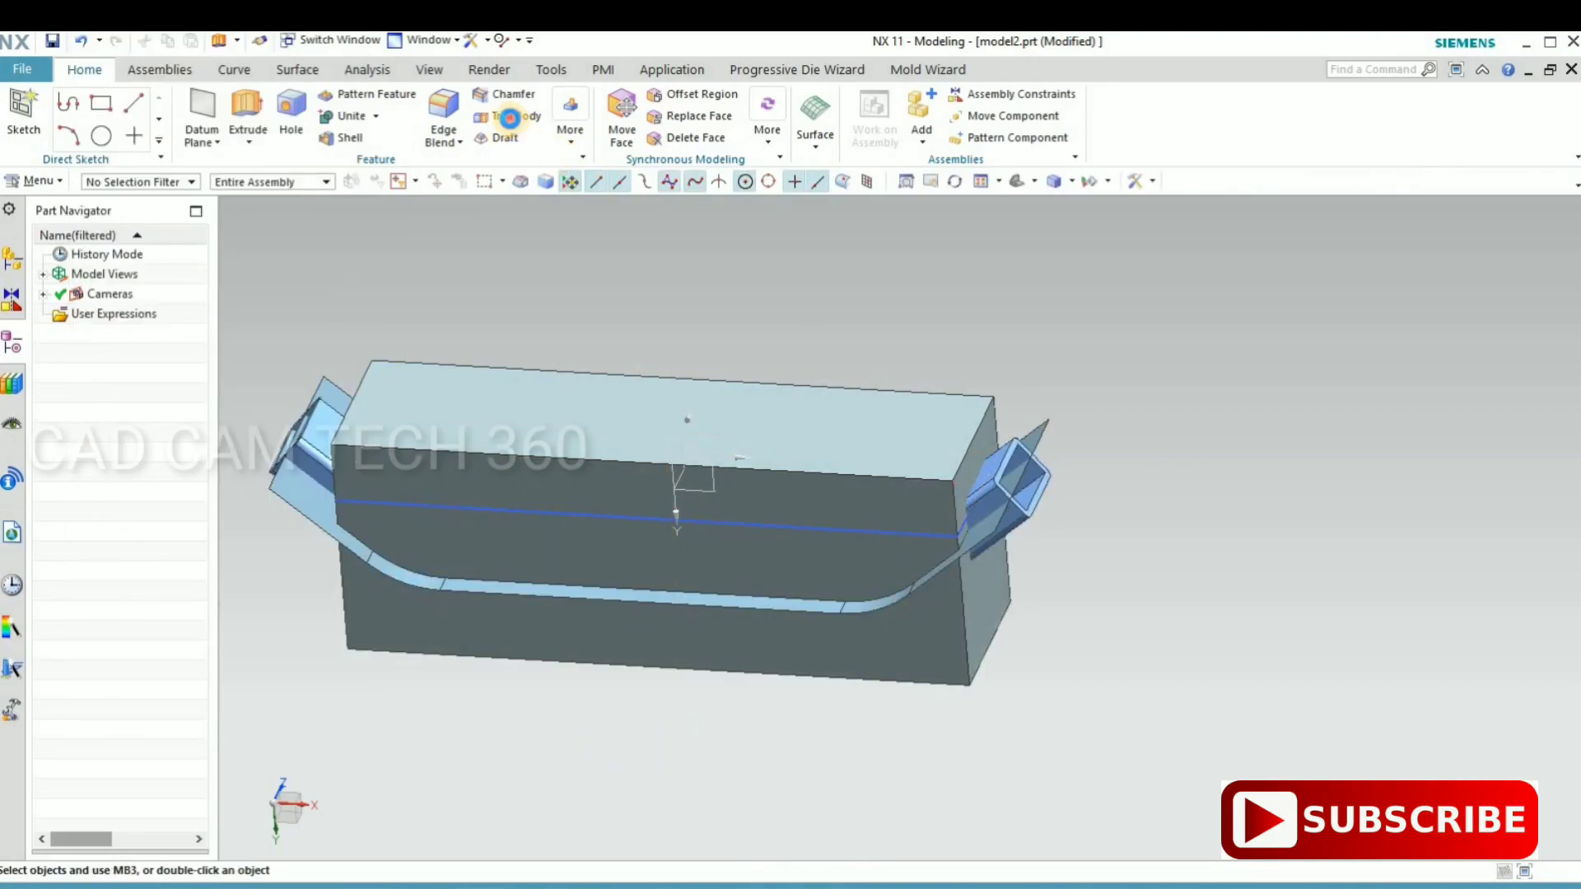
- Trim the second block with the bent surface, keeping the portion below it
middle_click(1005, 429)
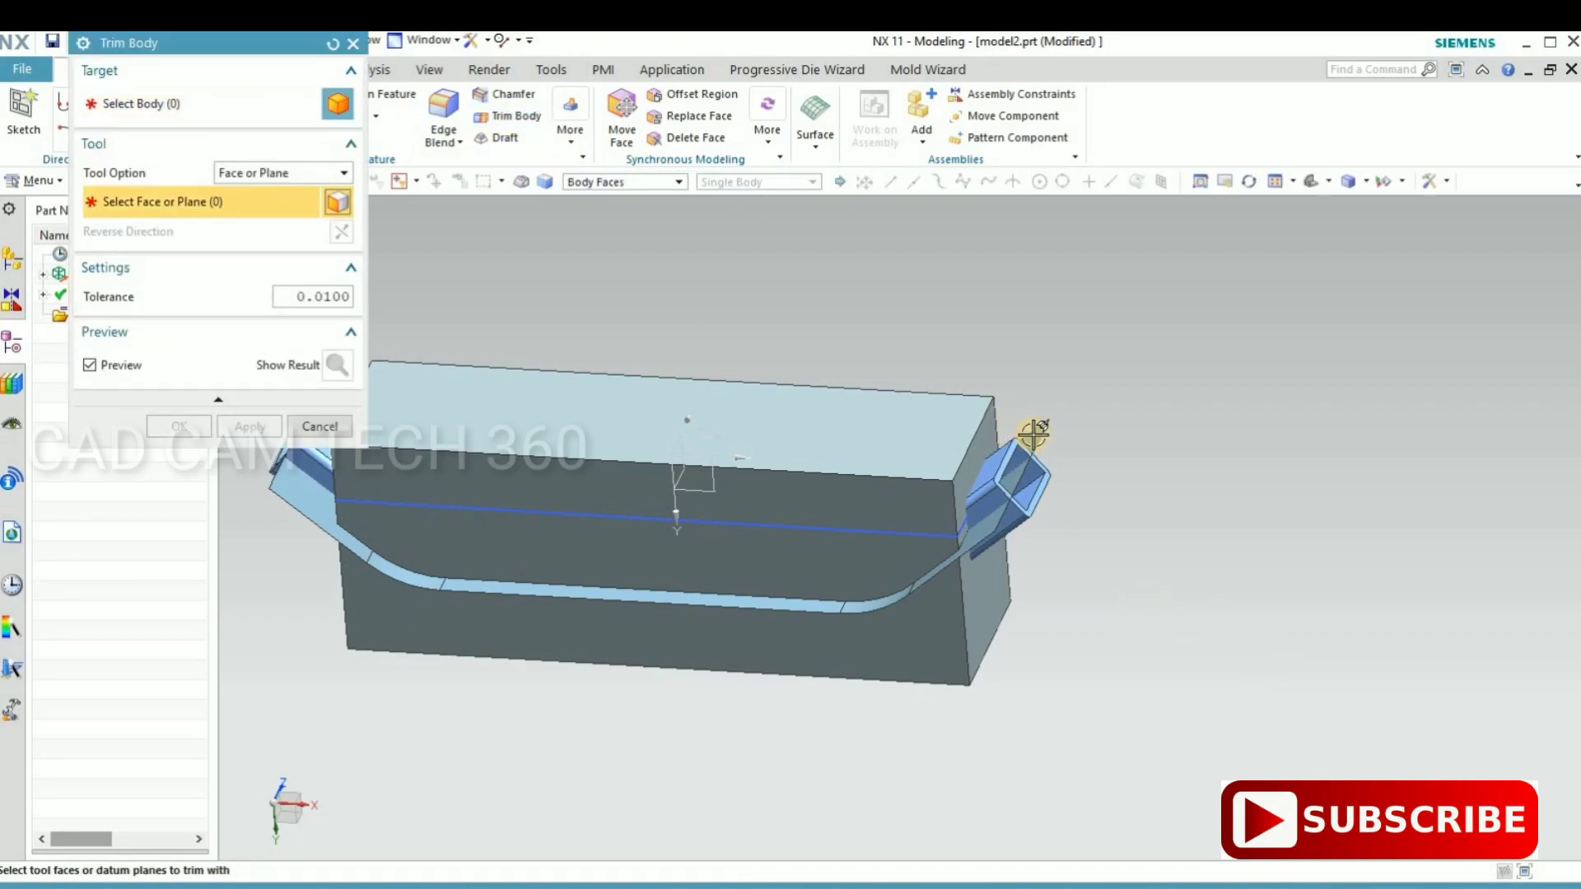
scroll(1000, 427, "up", 2)
left_click(1046, 448)
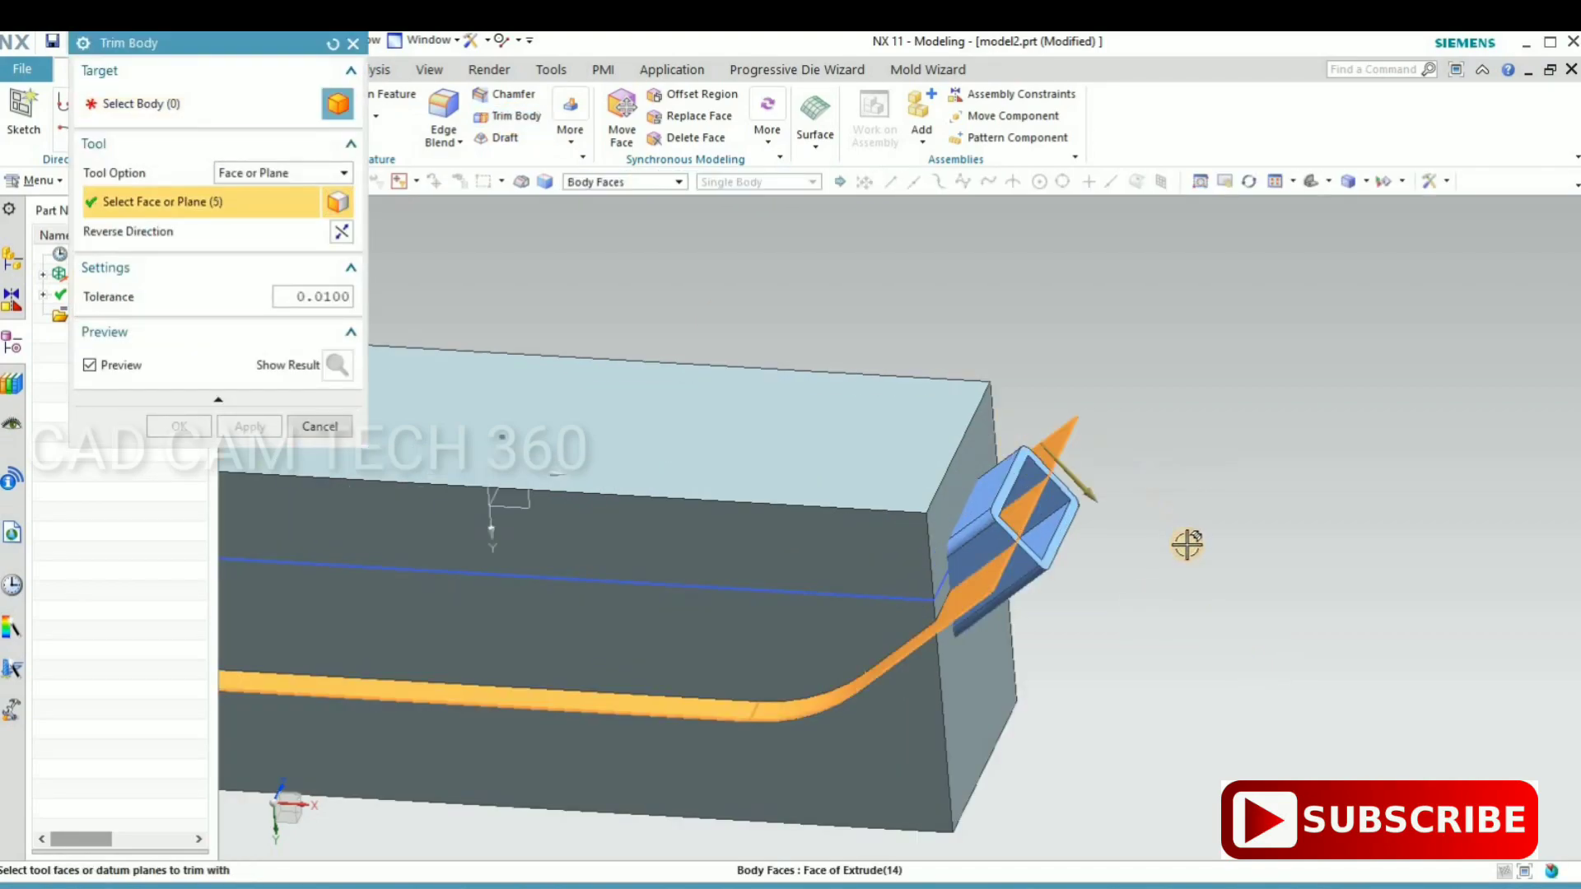
middle_click(1146, 703)
mouse_move(1142, 624)
middle_mouse_down()
mouse_move(1140, 554)
mouse_move(1186, 494)
middle_mouse_up()
left_click(875, 664)
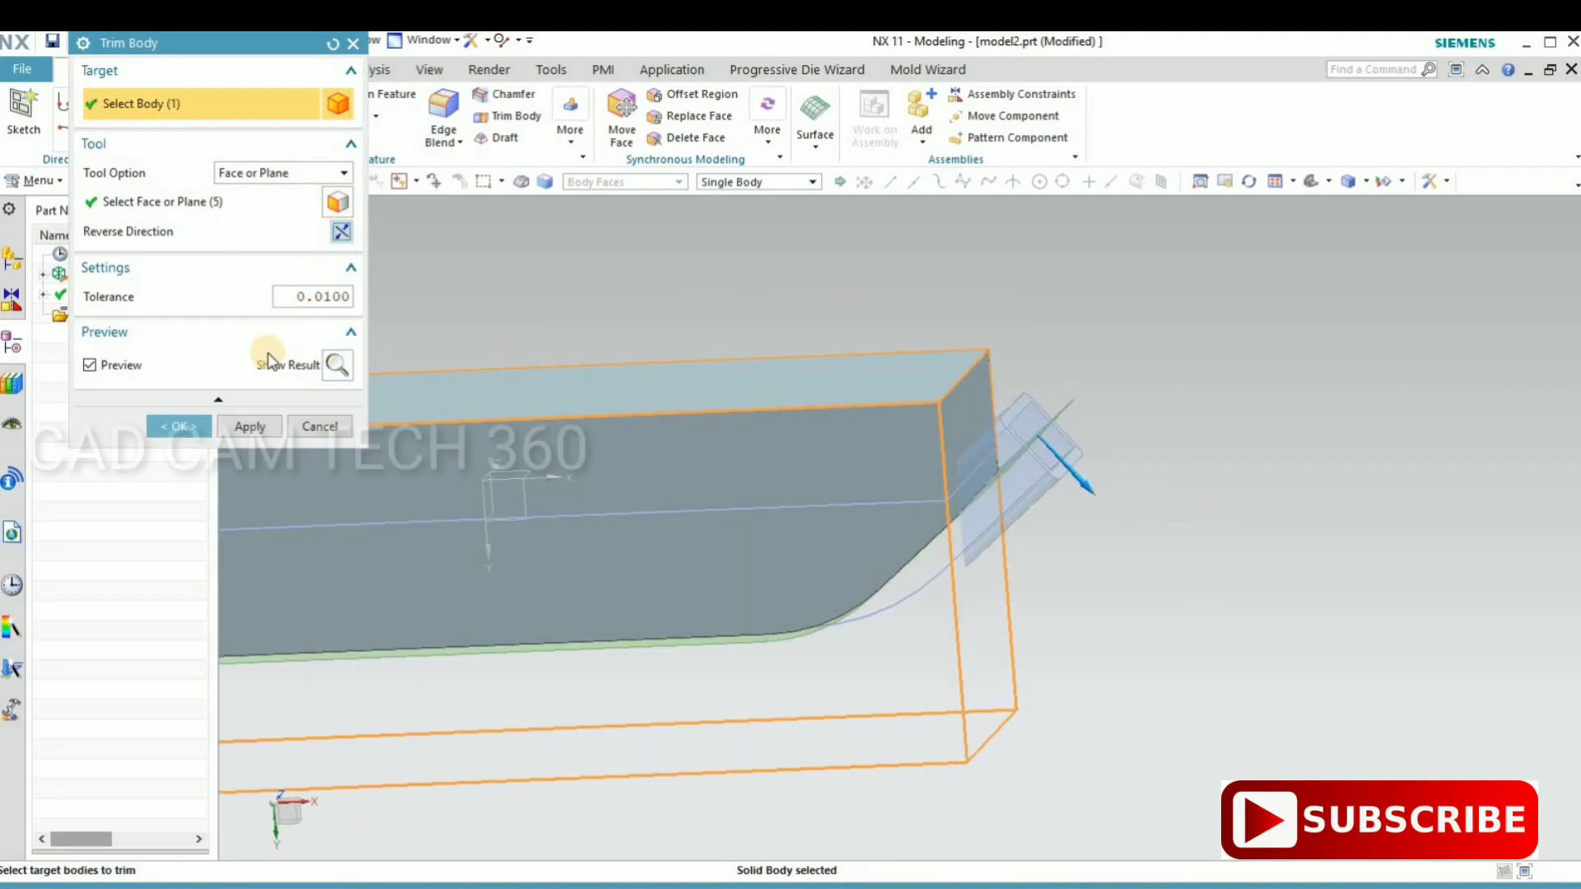
left_click(182, 425)
mouse_move(1112, 501)
middle_mouse_down()
mouse_move(1093, 552)
mouse_move(469, 547)
mouse_move(417, 452)
middle_mouse_up()
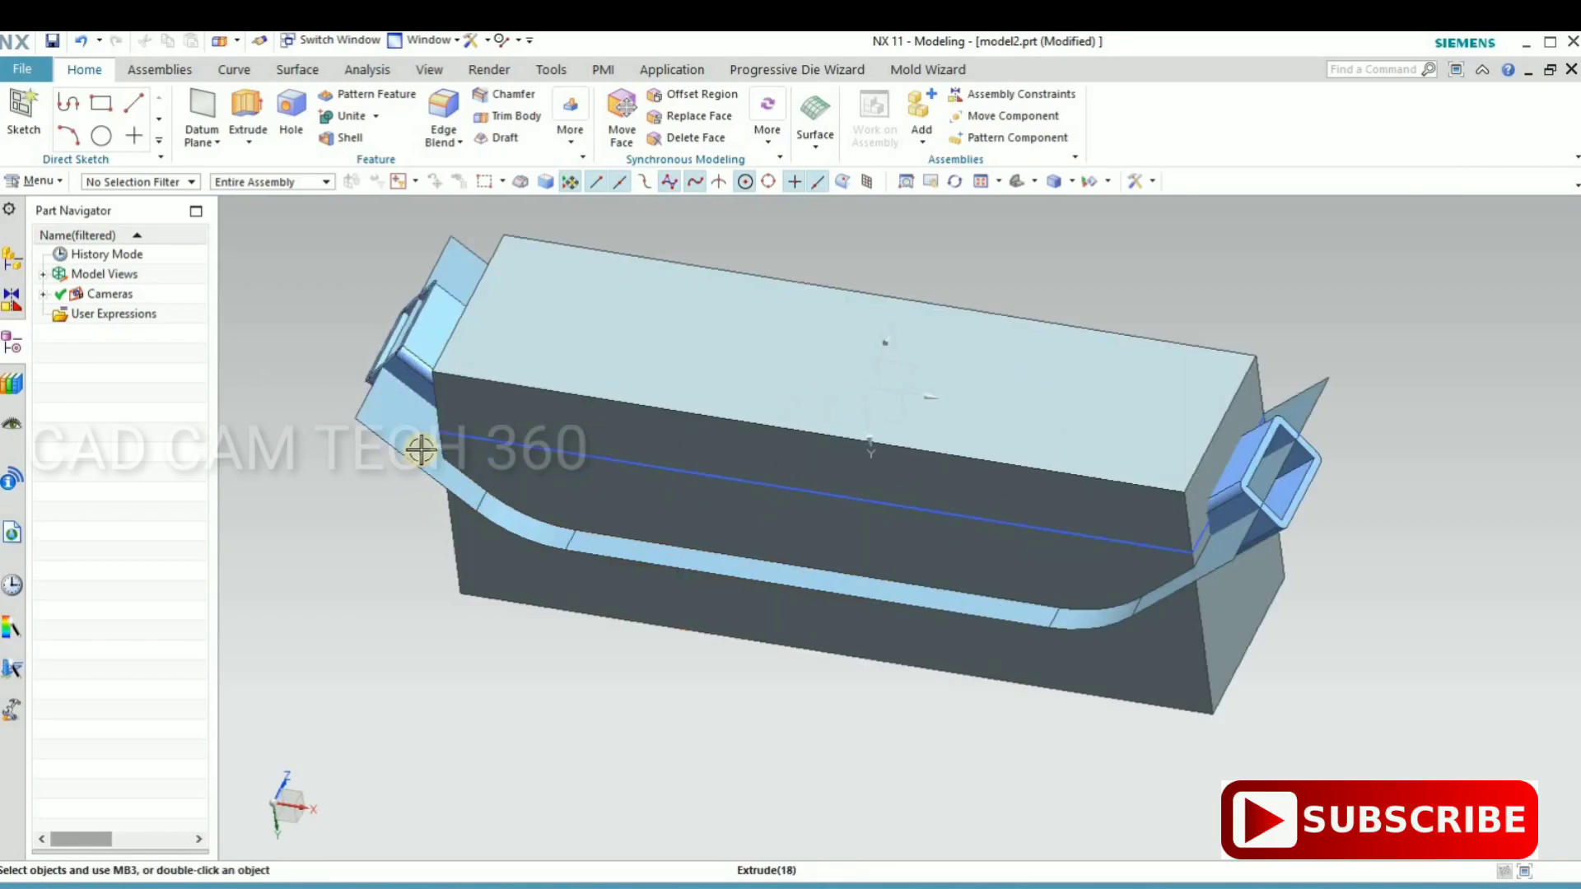
left_click(386, 478)
- Hide the upper block so only the lower block and tube are displayed
key("ctrl+b")
left_click(553, 410)
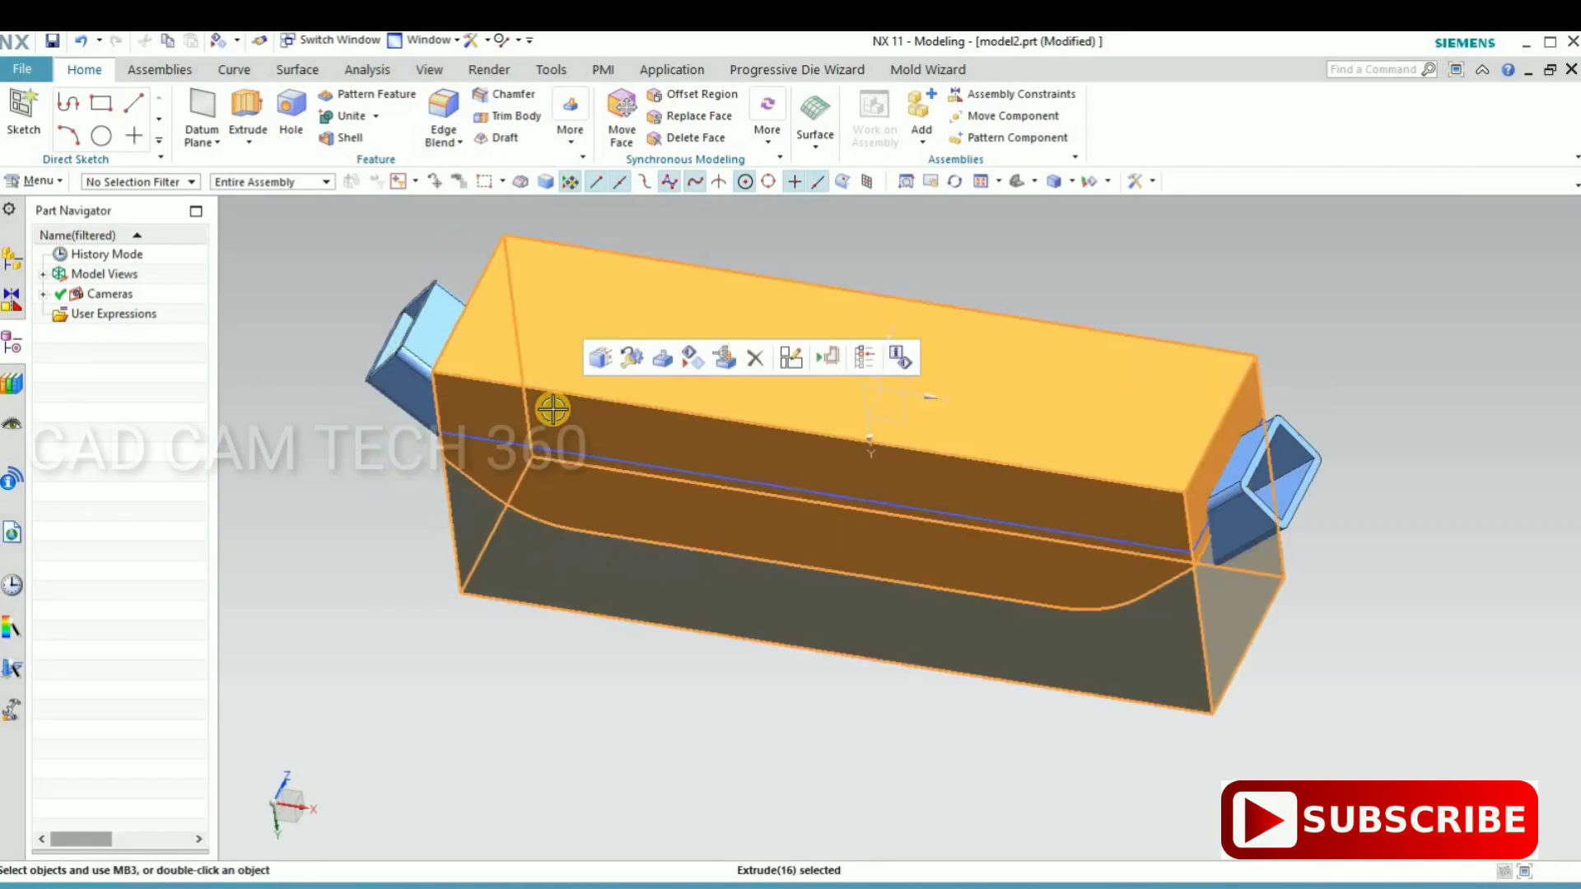
key("ctrl+shift+b")
mouse_move(659, 700)
middle_mouse_down()
mouse_move(706, 770)
mouse_move(671, 709)
middle_mouse_up()
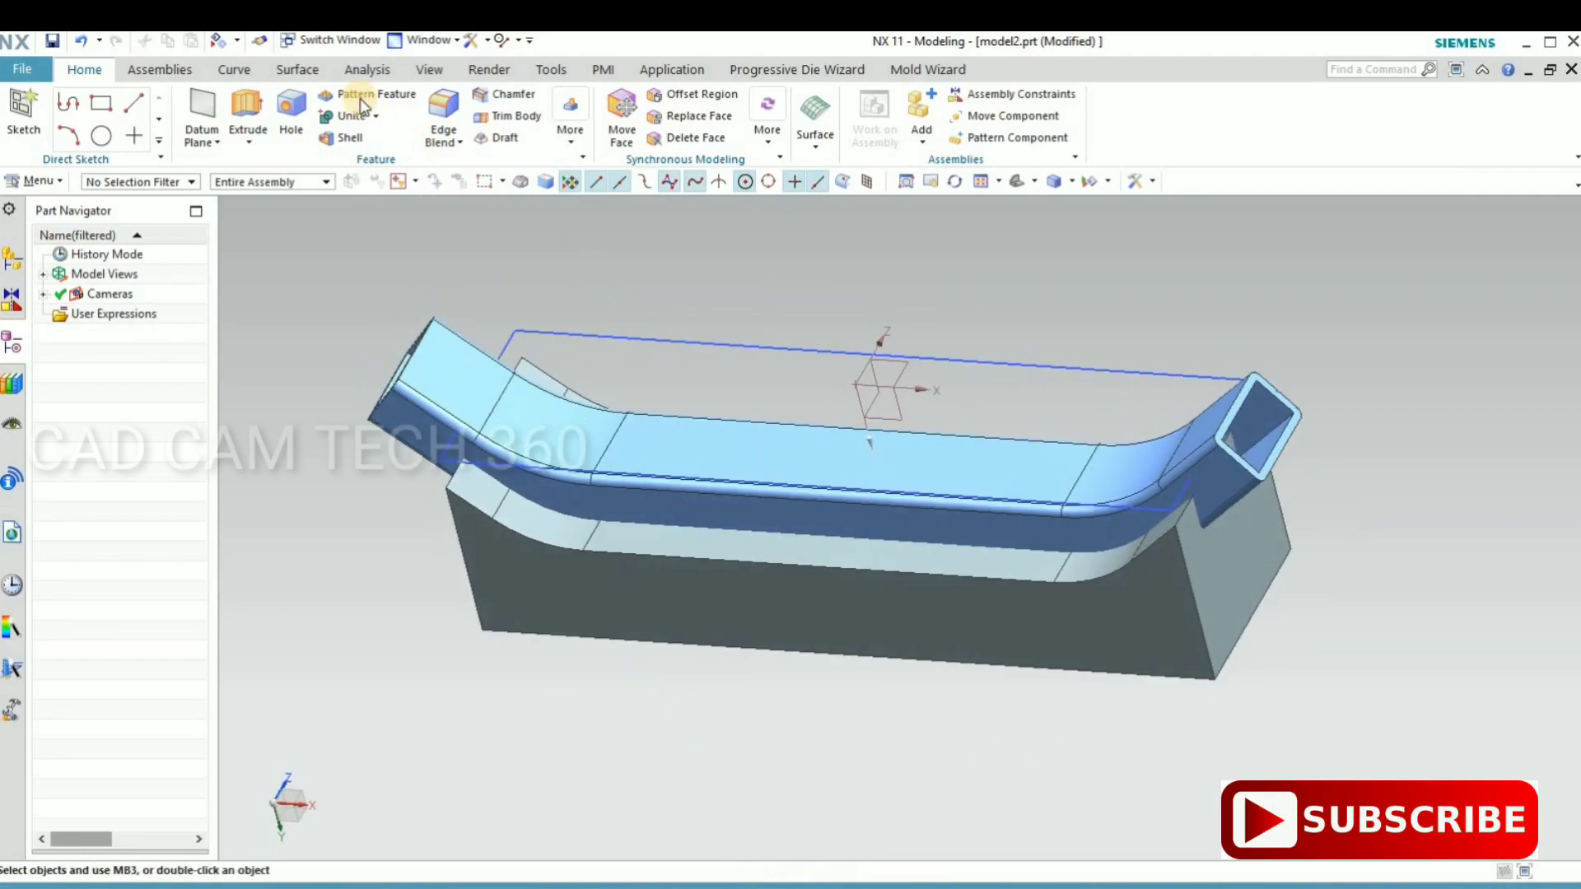
- Subtract the bent tube from the lower mould block, keeping the tube body
left_click(376, 121)
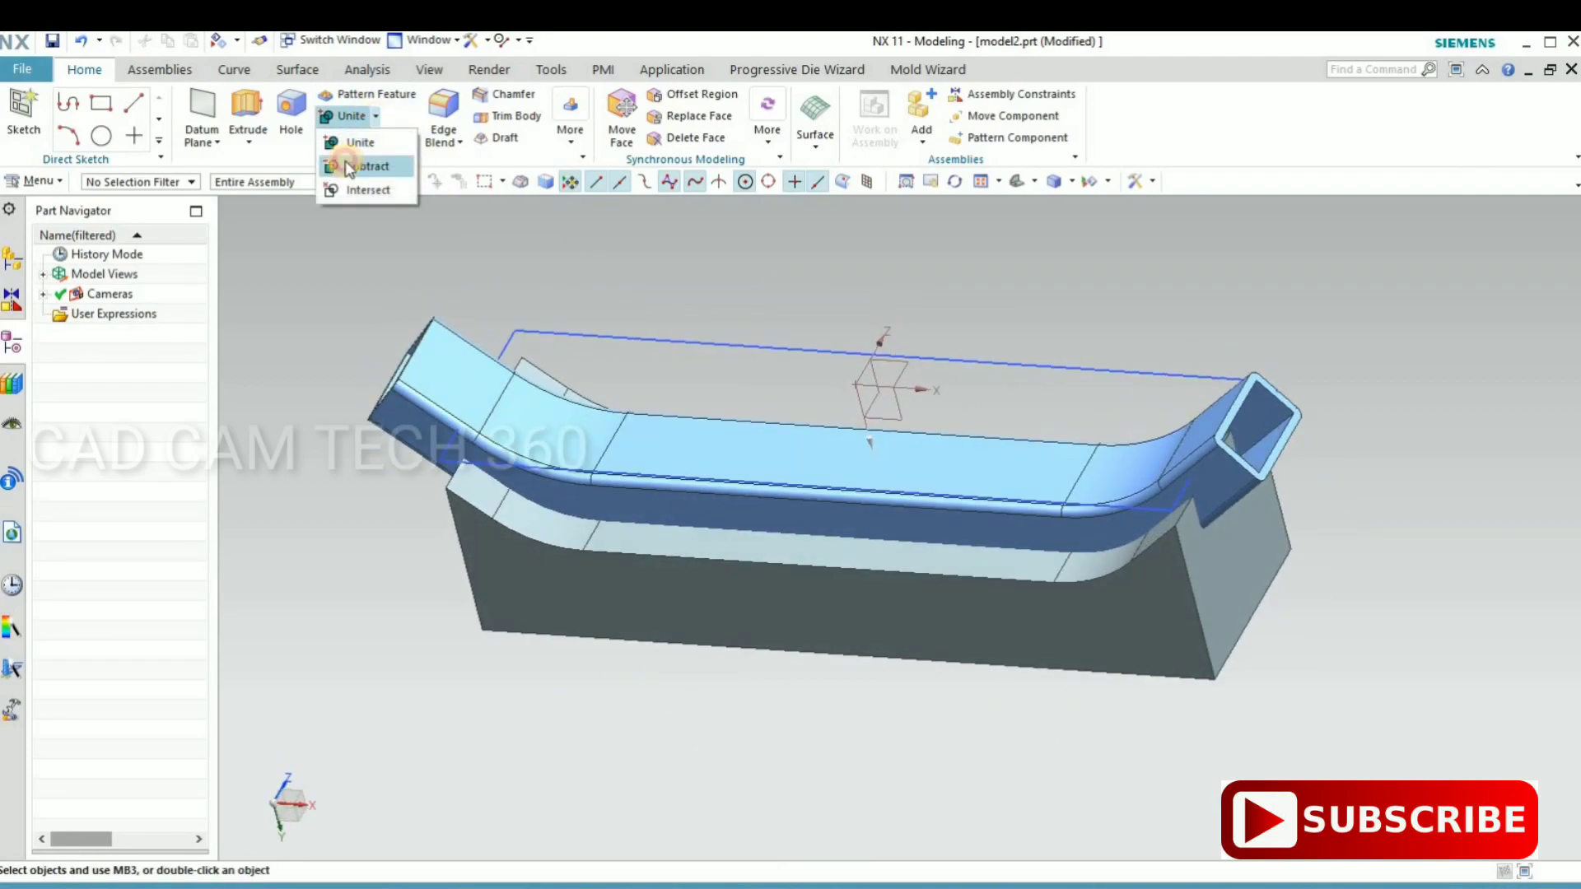
left_click(350, 162)
left_click(504, 523)
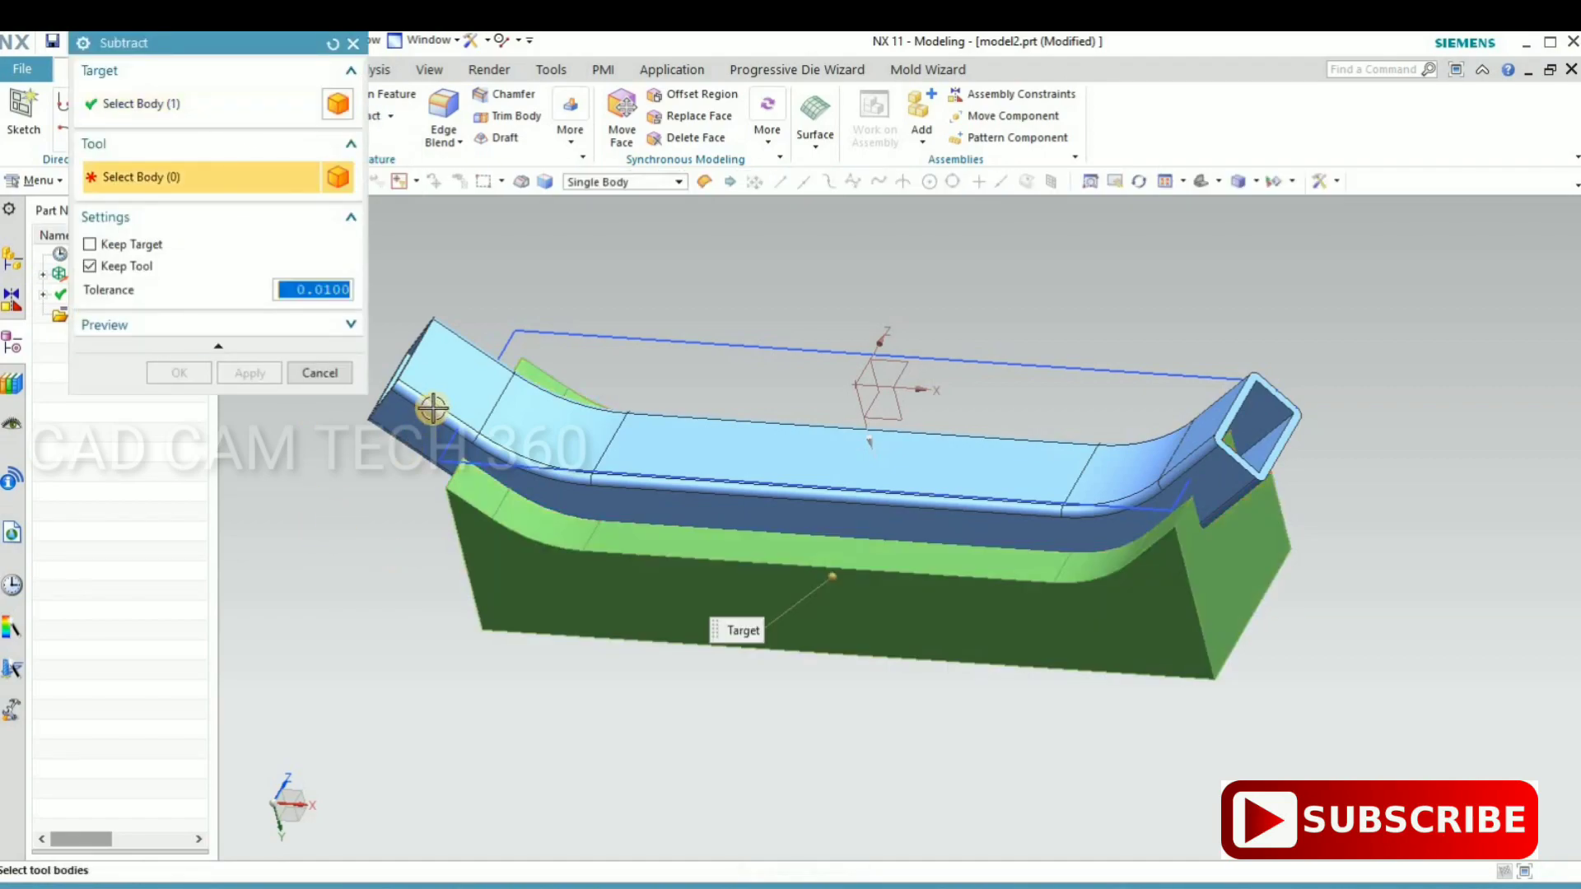
middle_click_drag(437, 505, 448, 530)
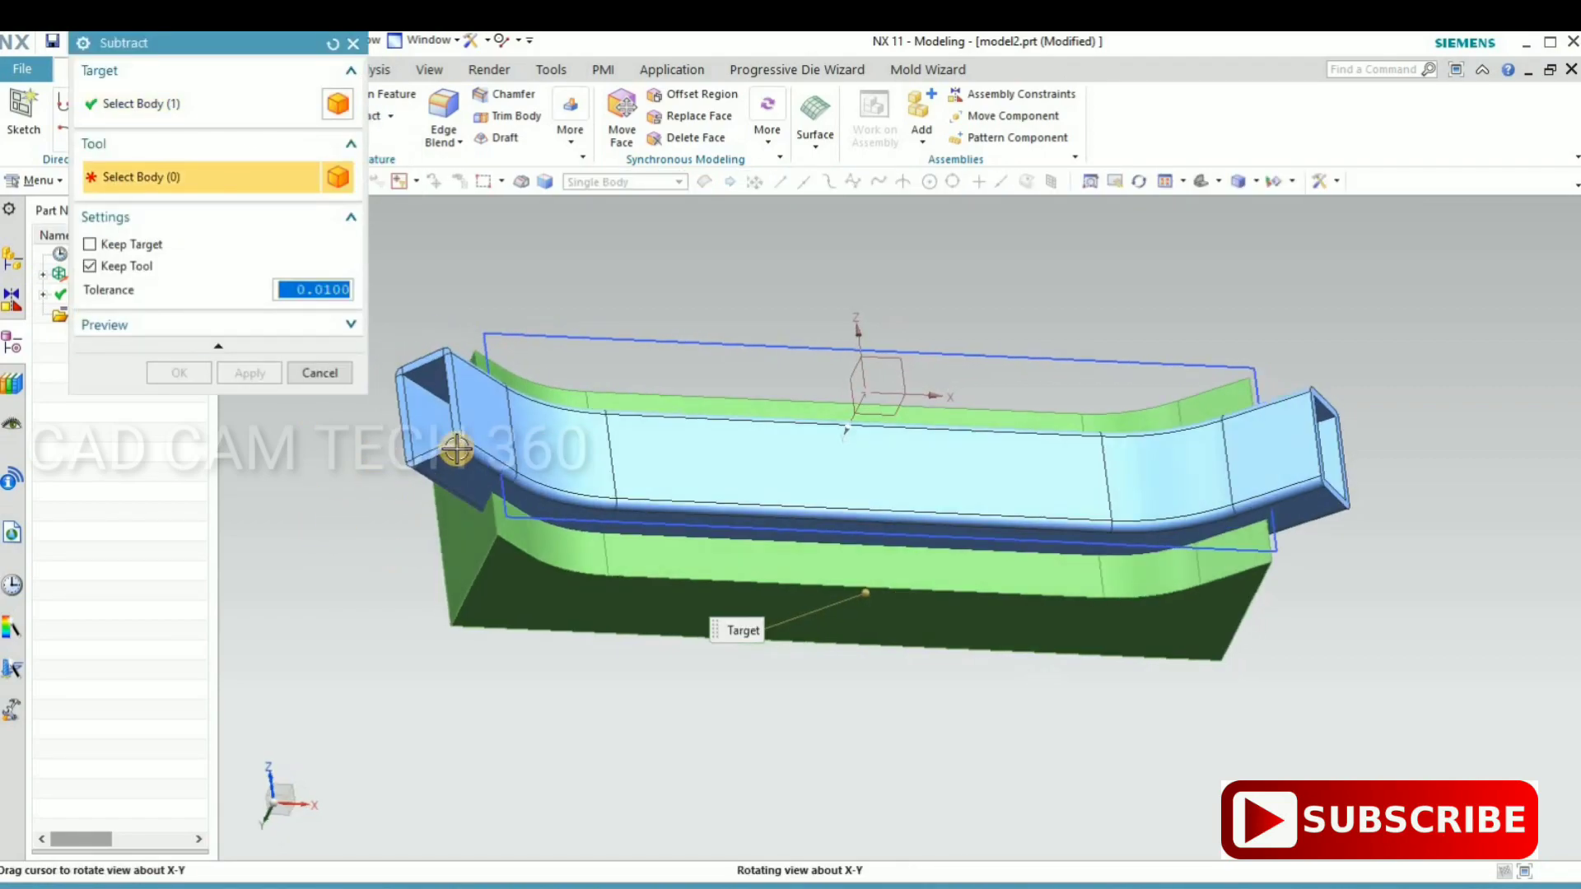
left_click(441, 494)
left_click(178, 374)
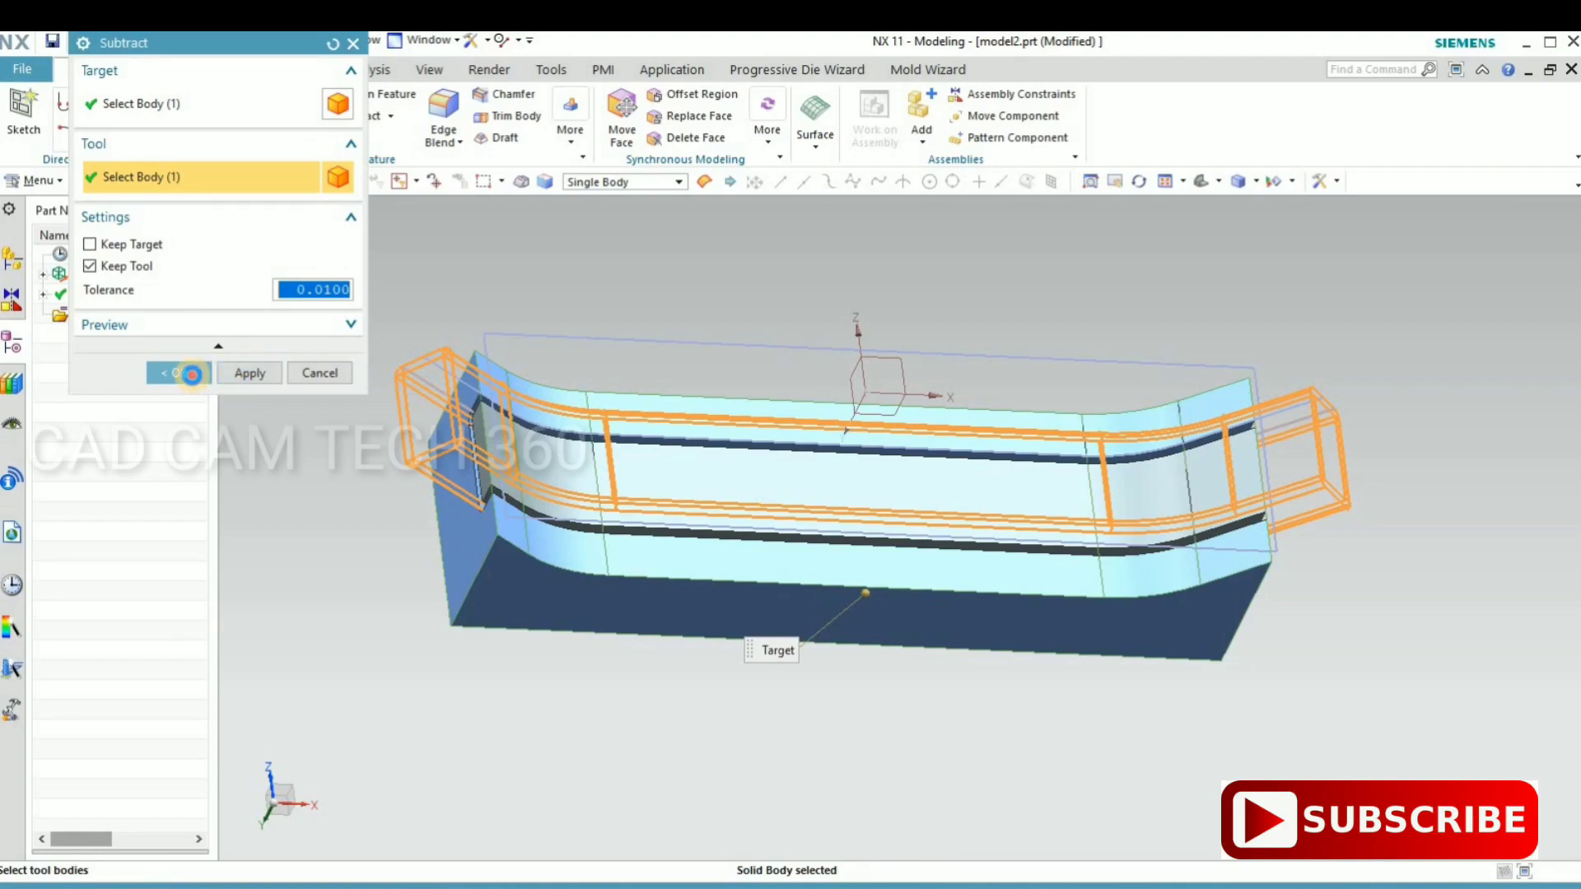
middle_click_drag(361, 570, 363, 569)
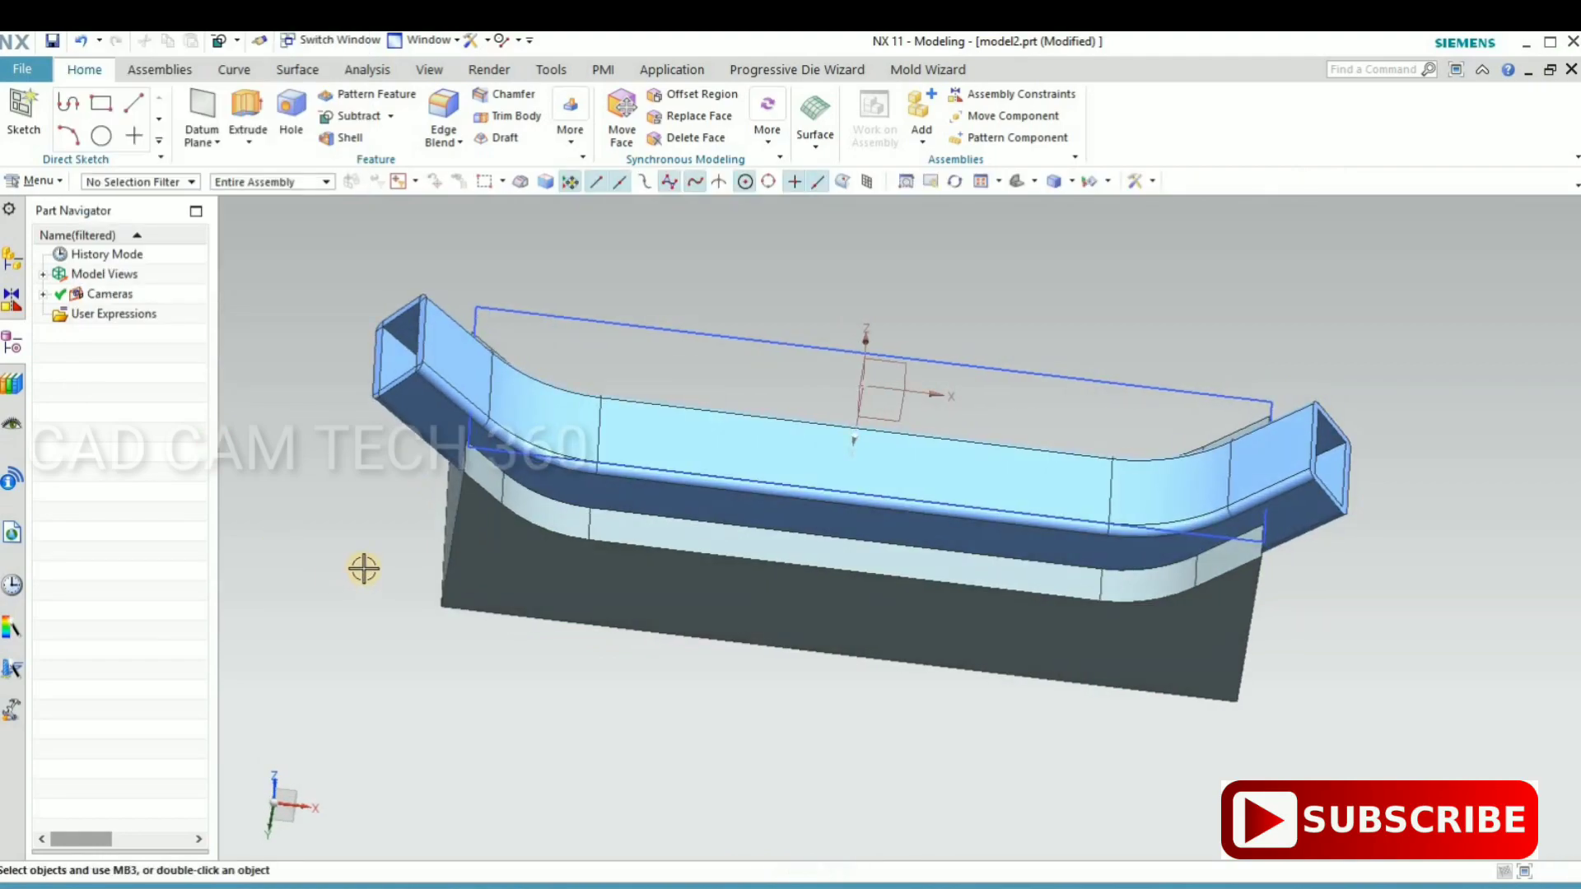
- Hide the tube body and the middle body
key("ctrl+b")
left_click(406, 458)
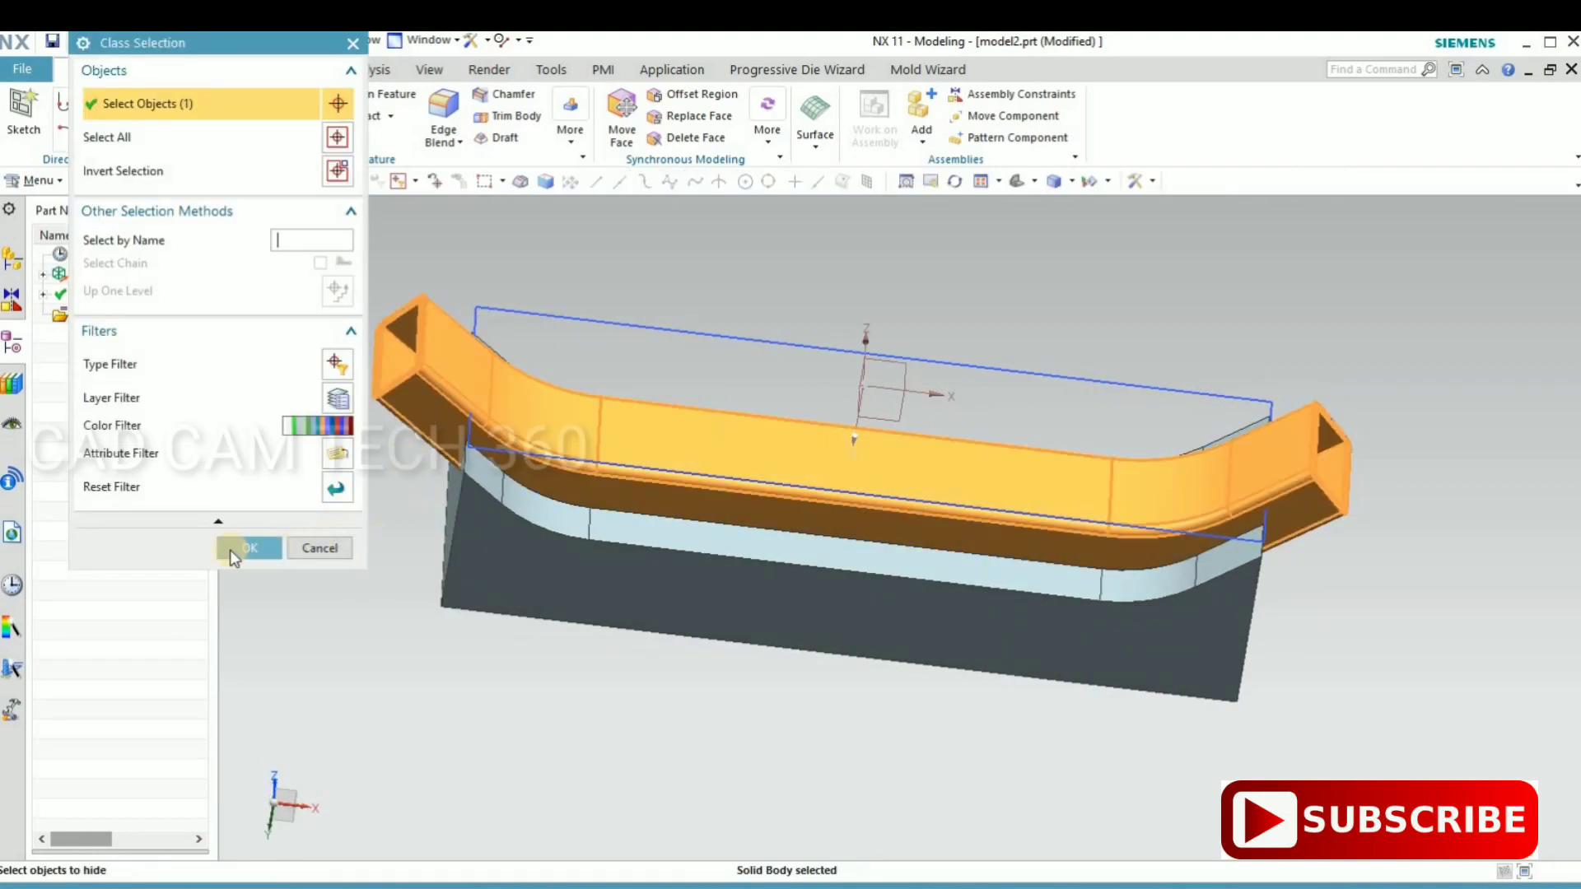
left_click(263, 545)
key("ctrl+b")
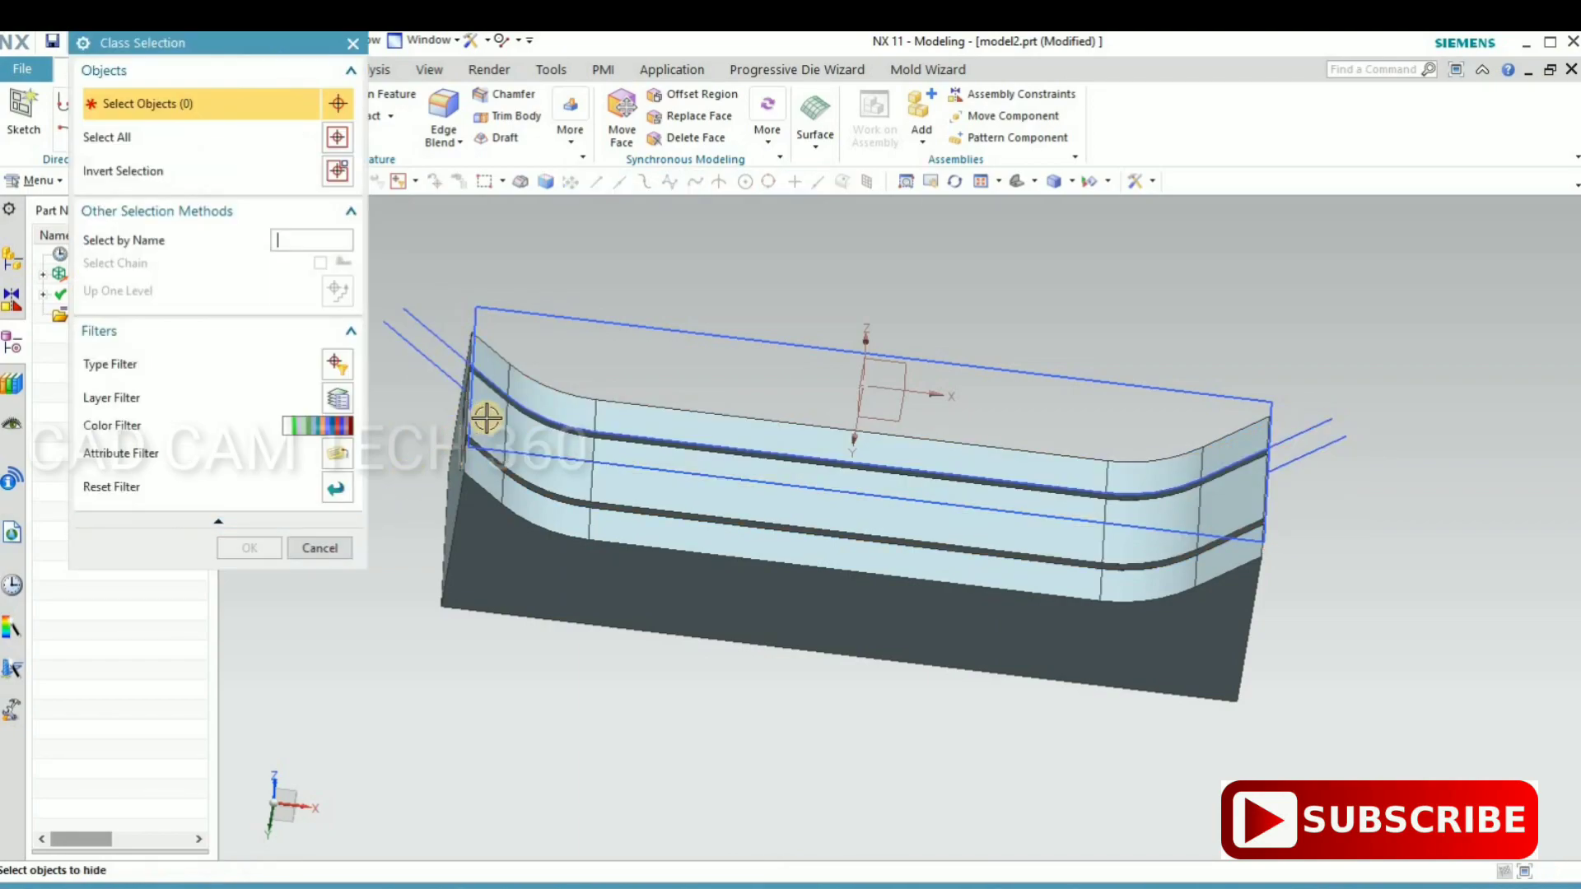
left_click(389, 493)
left_click(260, 548)
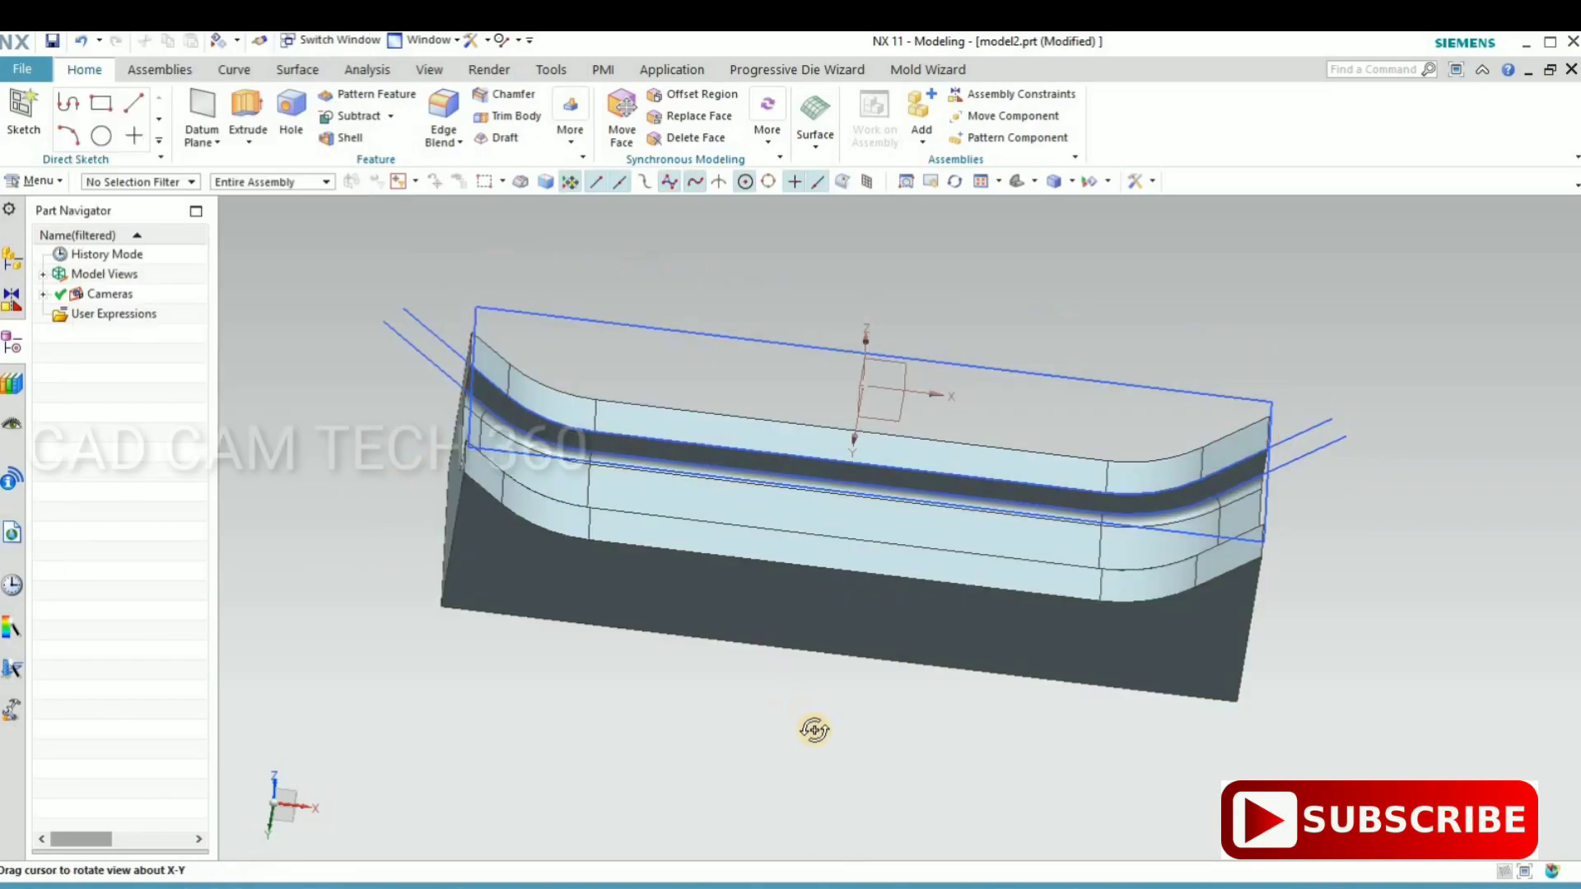
mouse_move(815, 731)
middle_mouse_down()
mouse_move(748, 632)
mouse_move(755, 647)
middle_mouse_up()
- Show the upper mould block and tube again, and hide the grooved lower block
key("ctrl+shift+k")
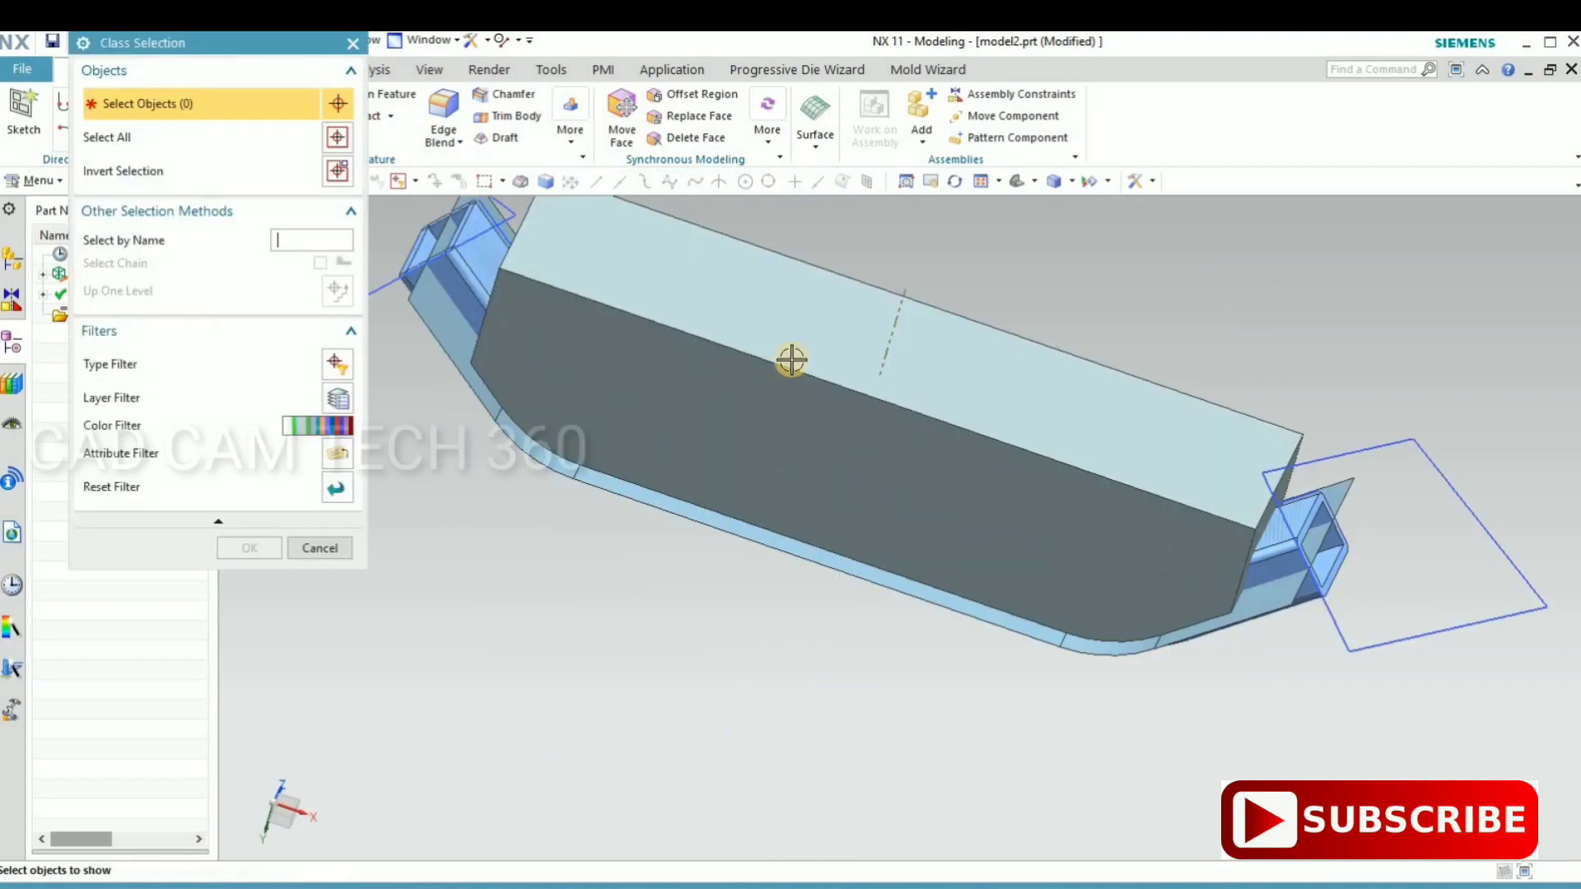
left_click(1200, 540)
scroll(1190, 543, "down", 3)
left_click(1190, 543)
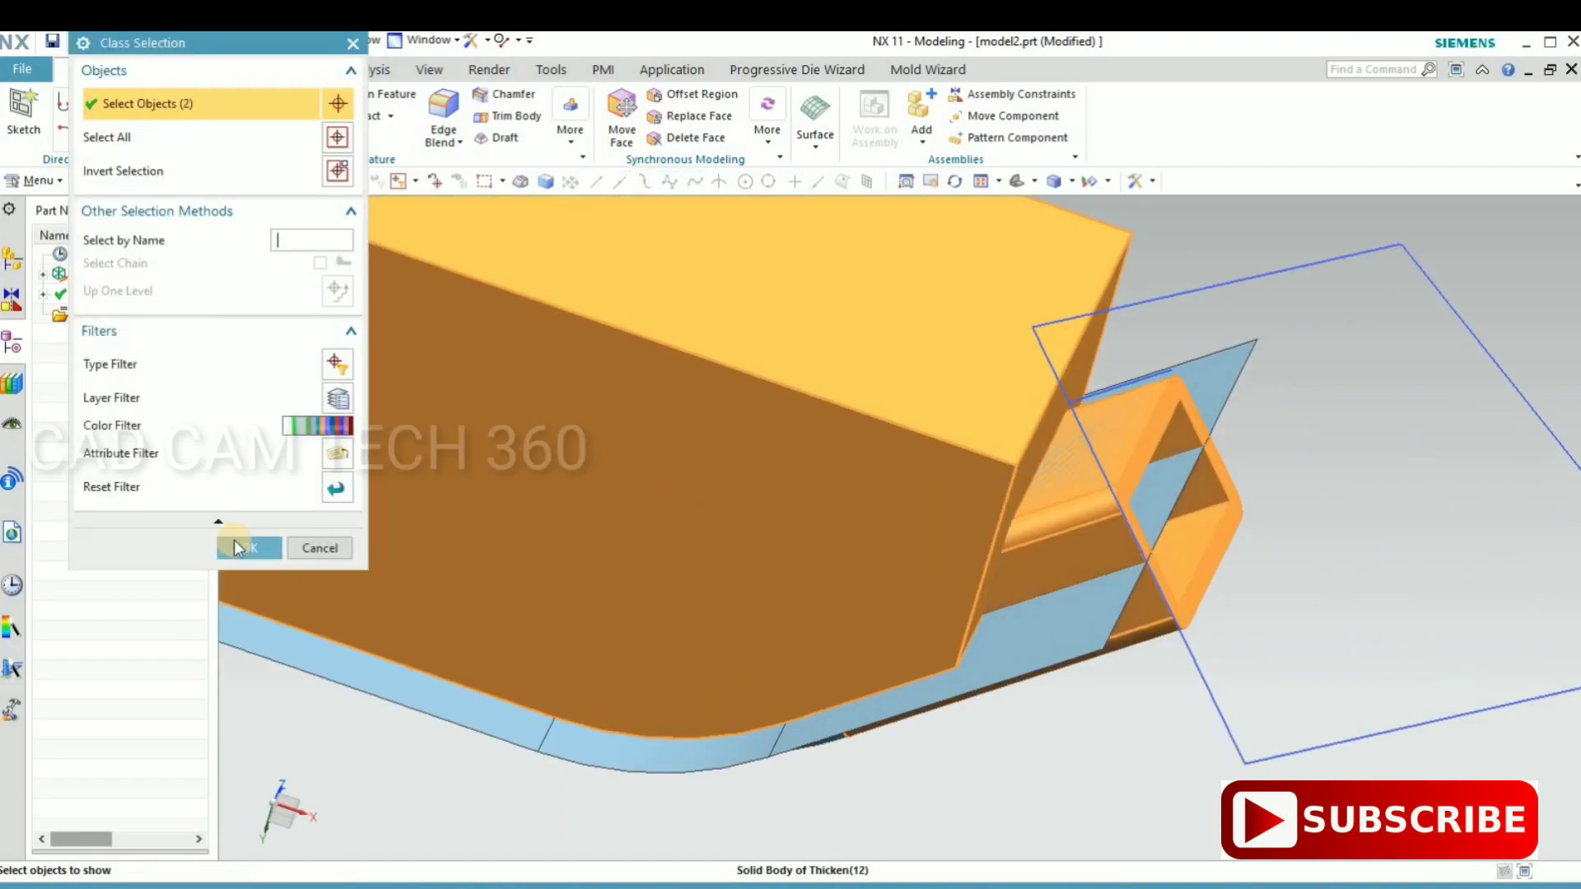
middle_click(907, 624)
scroll(942, 689, "up", 5)
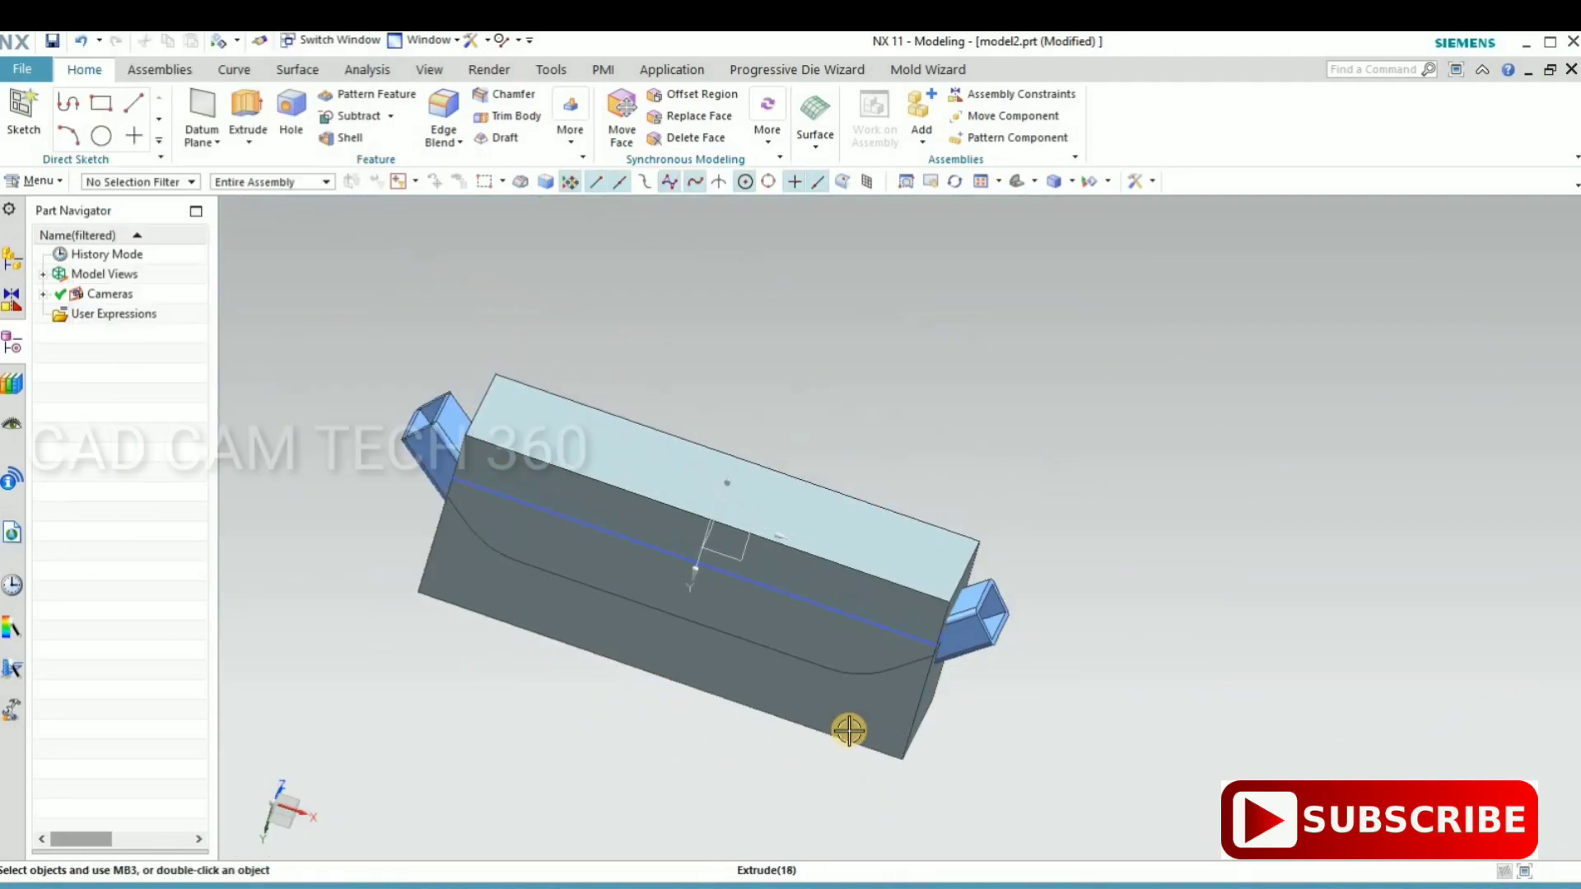
key("ctrl+b")
left_click(812, 709)
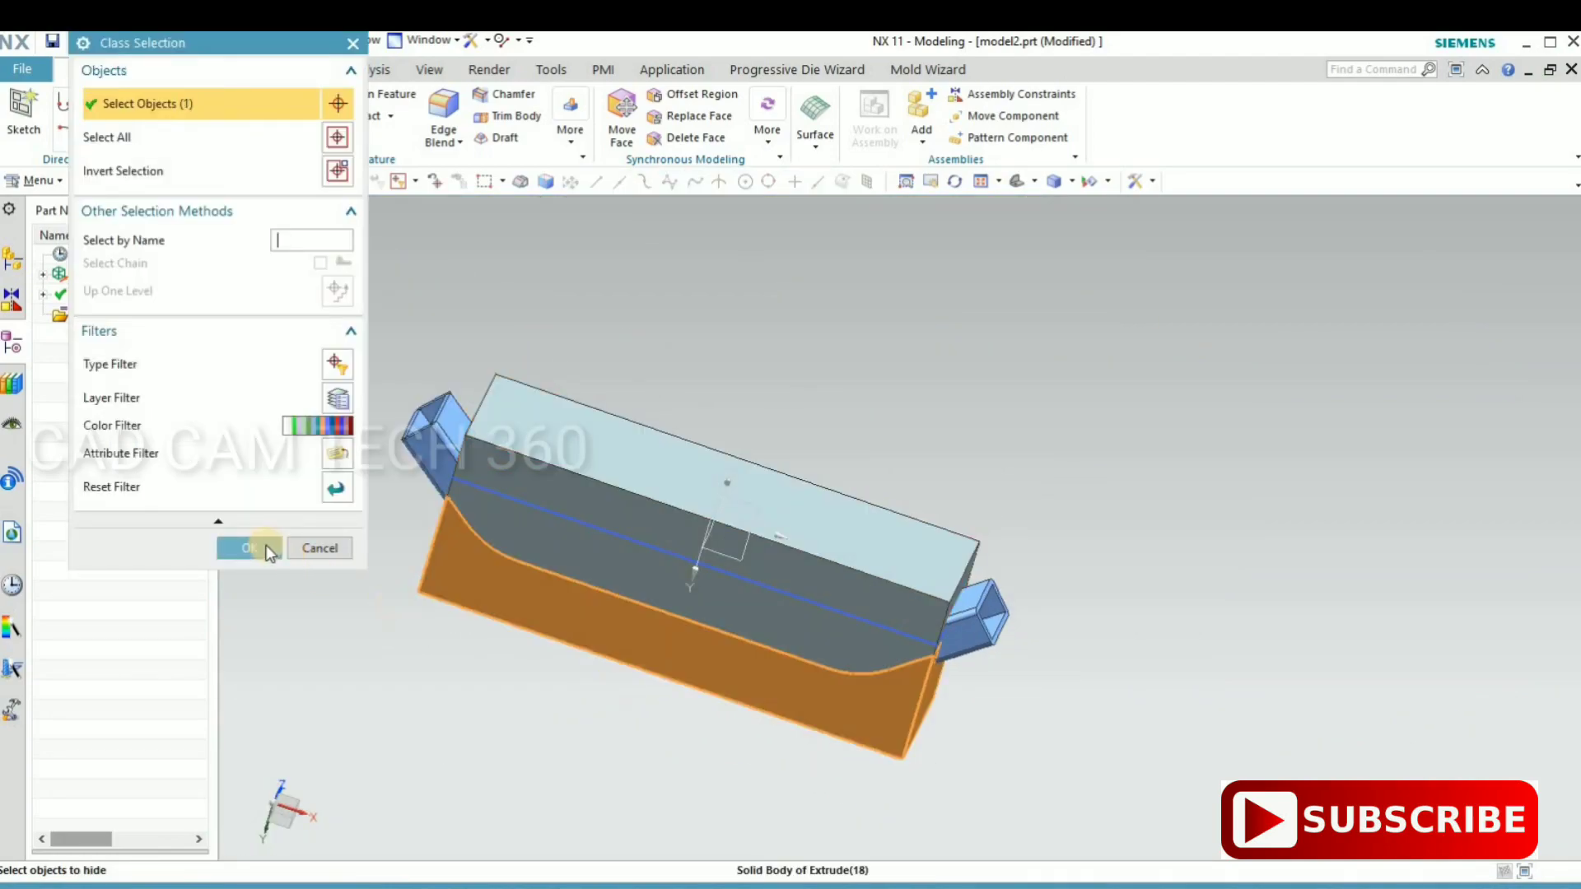
middle_click(504, 720)
middle_click_drag(607, 554, 607, 547)
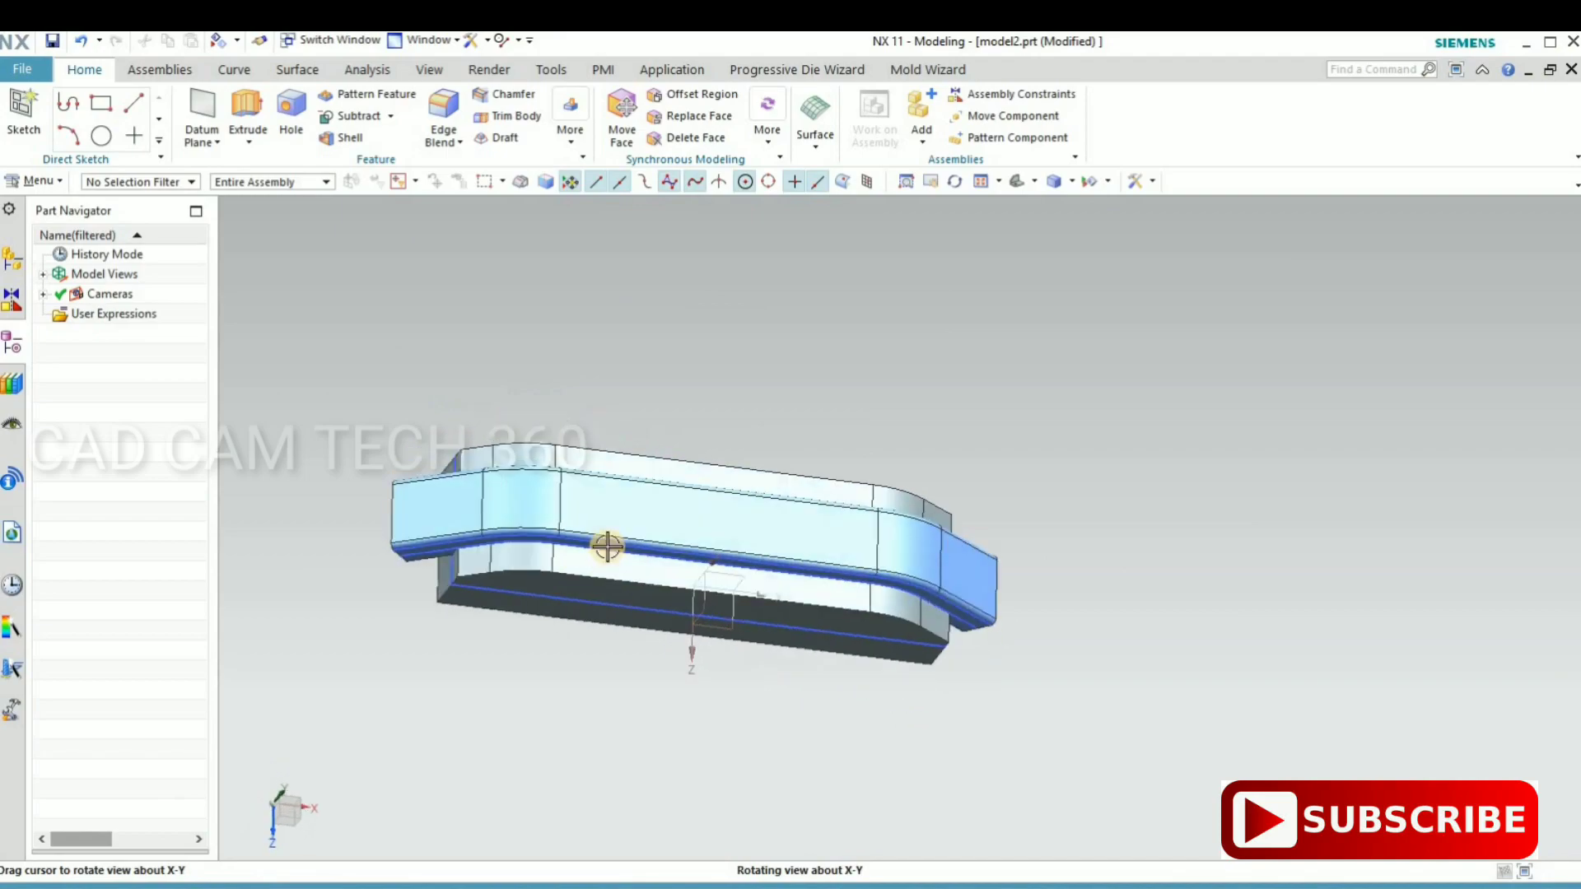
- Subtract the tube from the upper mould block, then hide the tube and upper block
left_click(565, 576)
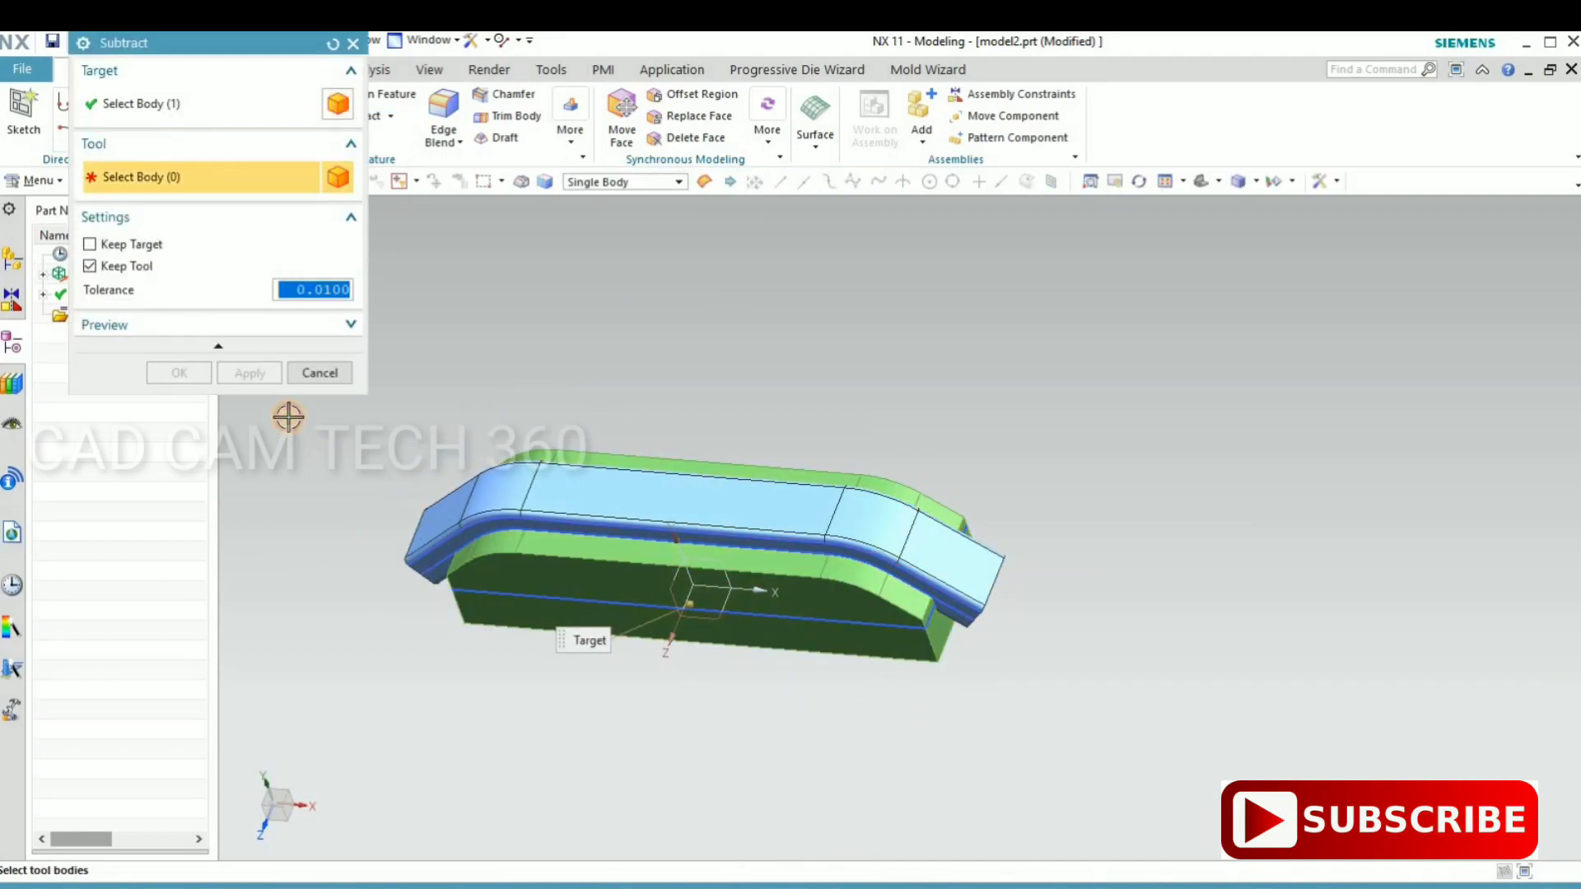
left_click(437, 503)
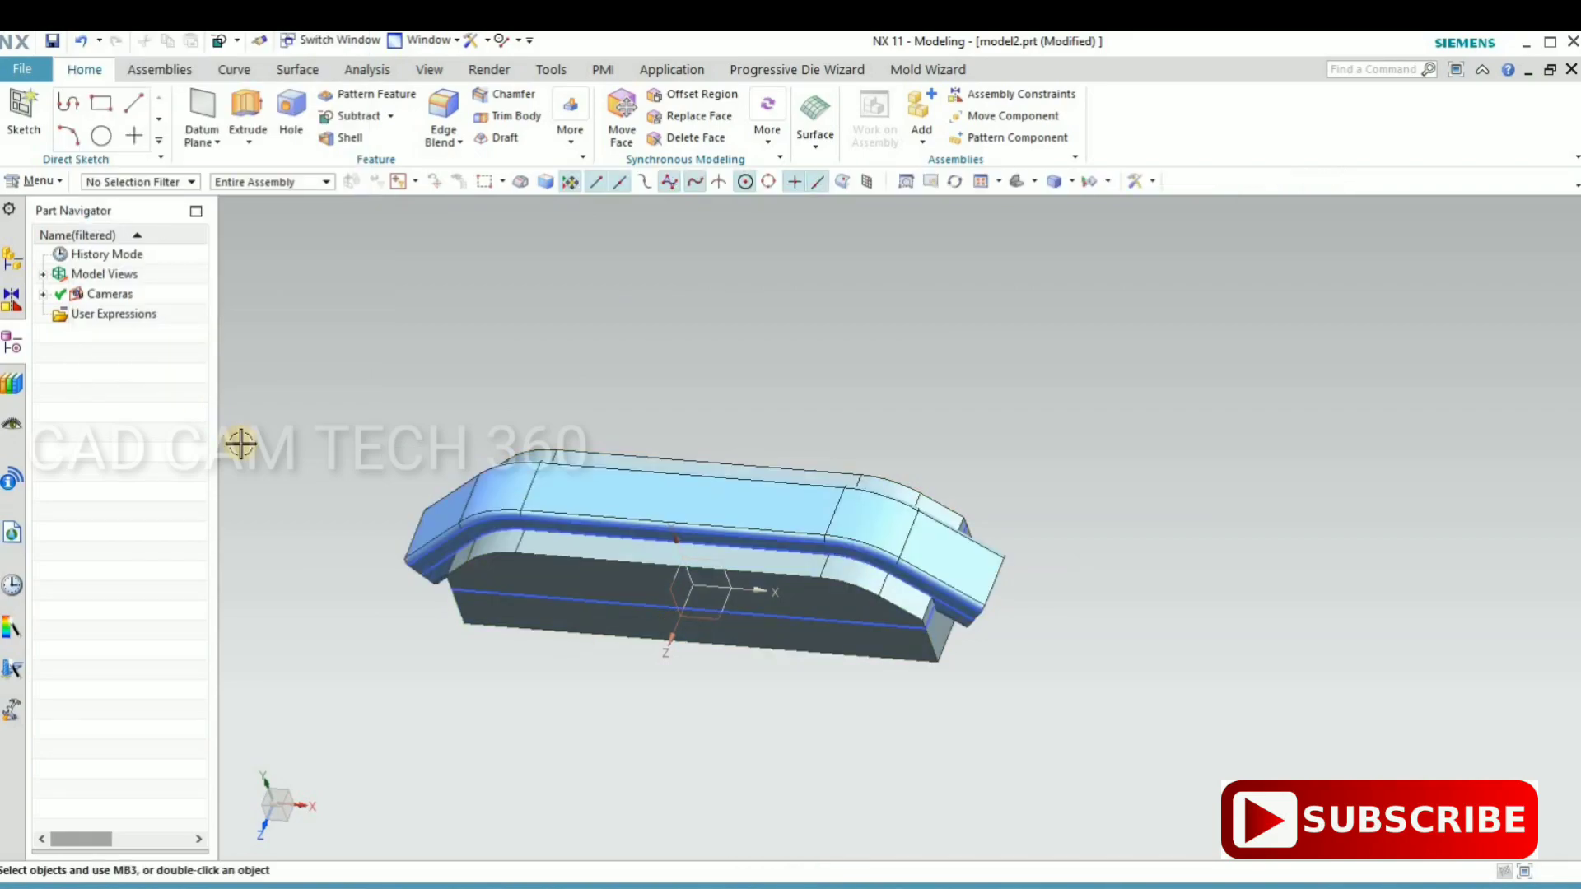
key("ctrl+b")
left_click(492, 477)
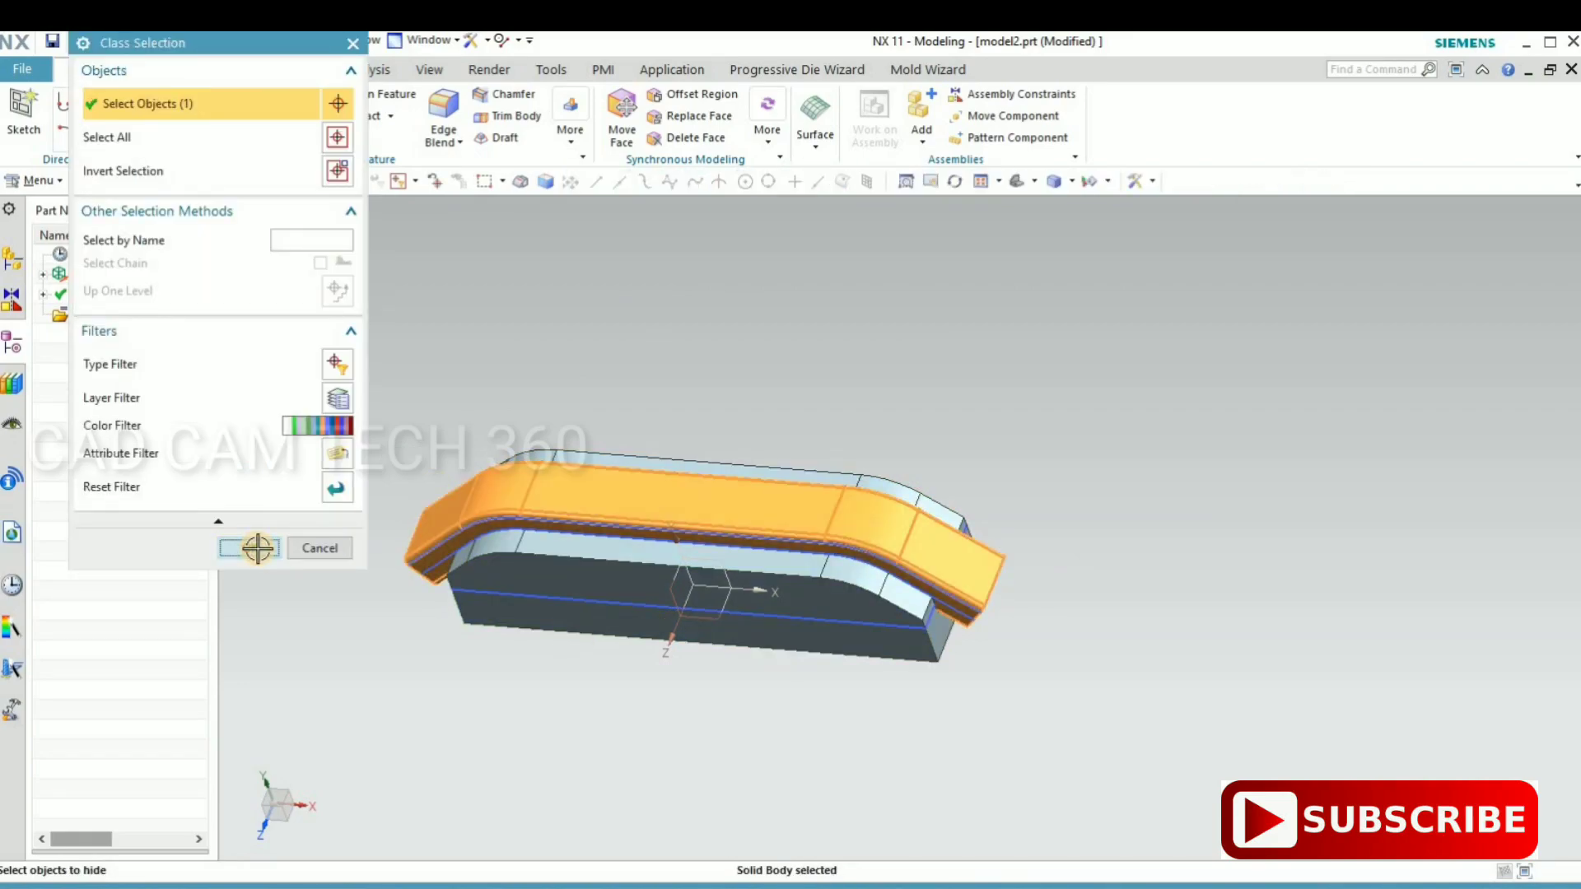
left_click(257, 547)
key("ctrl+b")
left_click(489, 504)
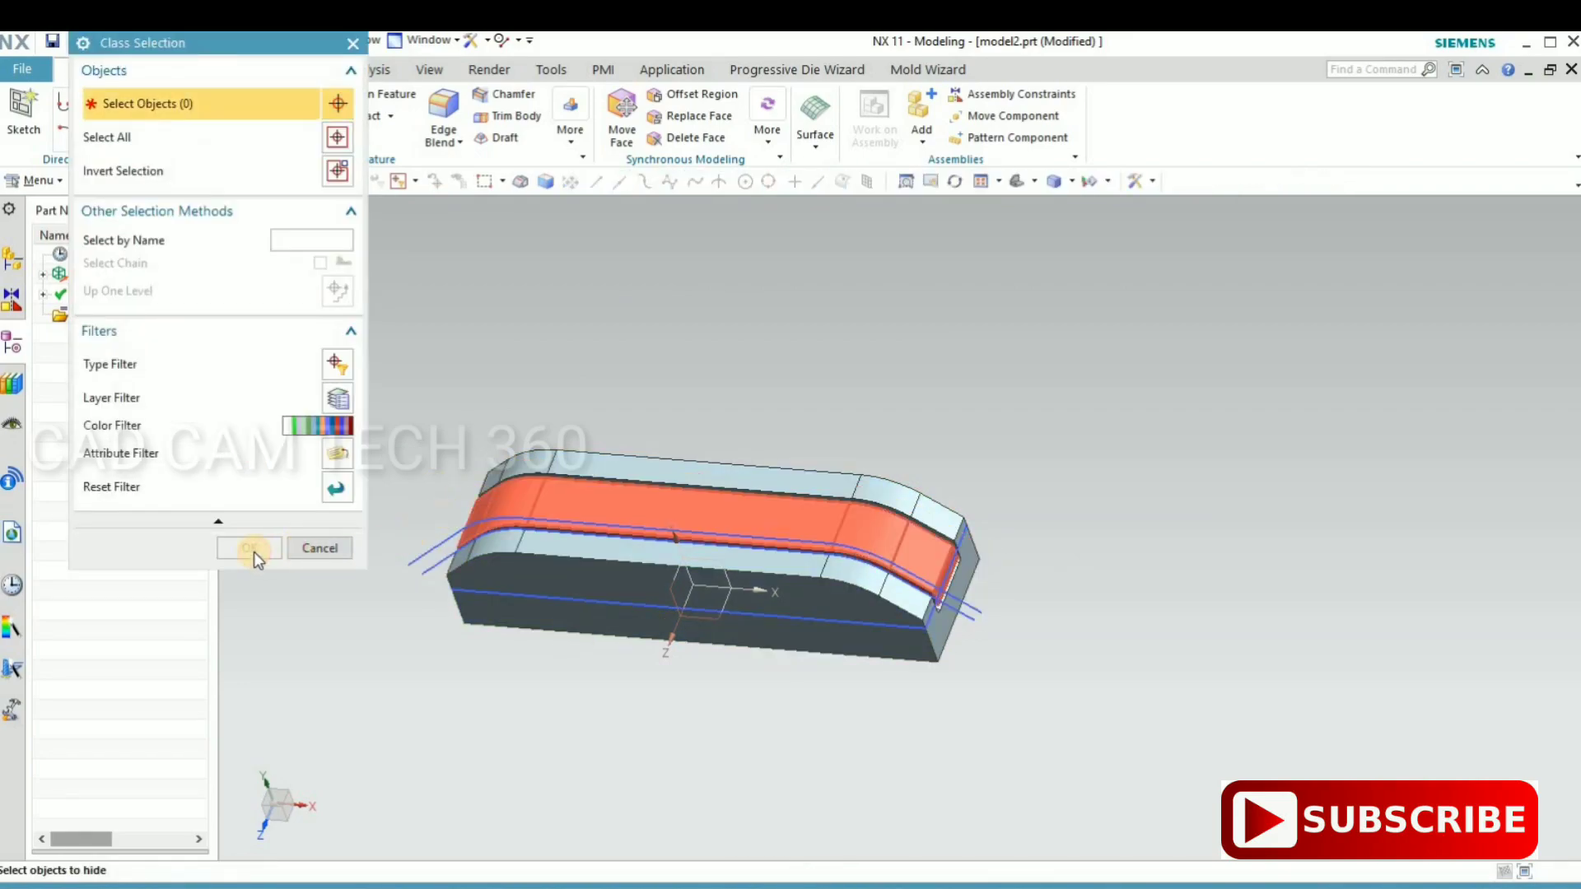
middle_click(1102, 641)
- Inspect the channel's guide sketch curves from a front-on view
mouse_move(1125, 696)
middle_mouse_down()
mouse_move(1092, 657)
mouse_move(955, 609)
mouse_move(973, 558)
middle_mouse_up()
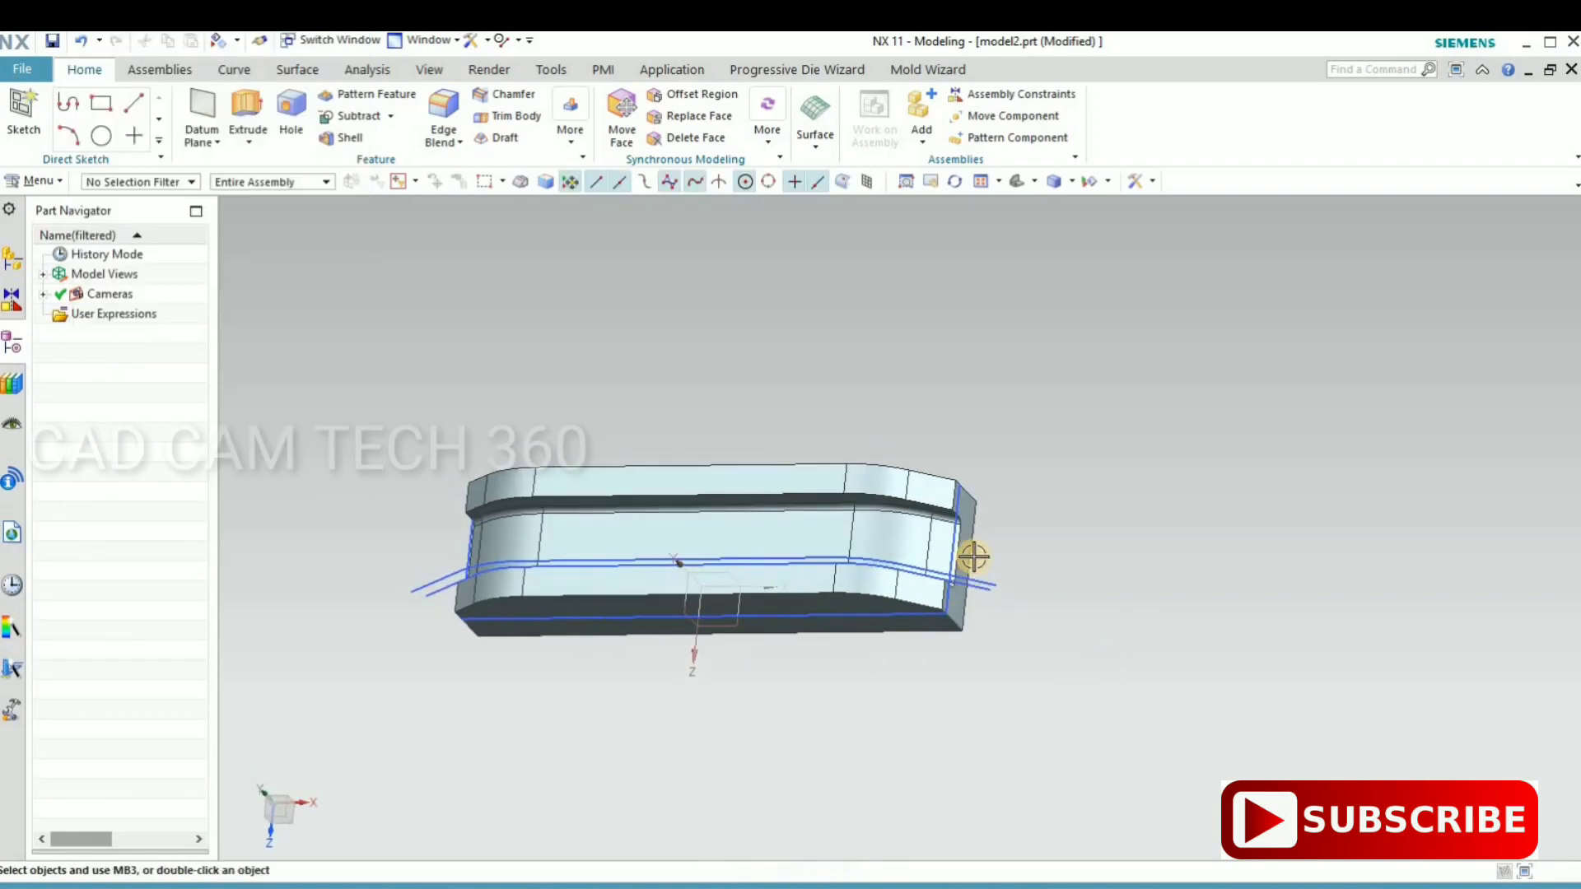
scroll(972, 558, "up", 3)
left_click(972, 559)
left_click(613, 643)
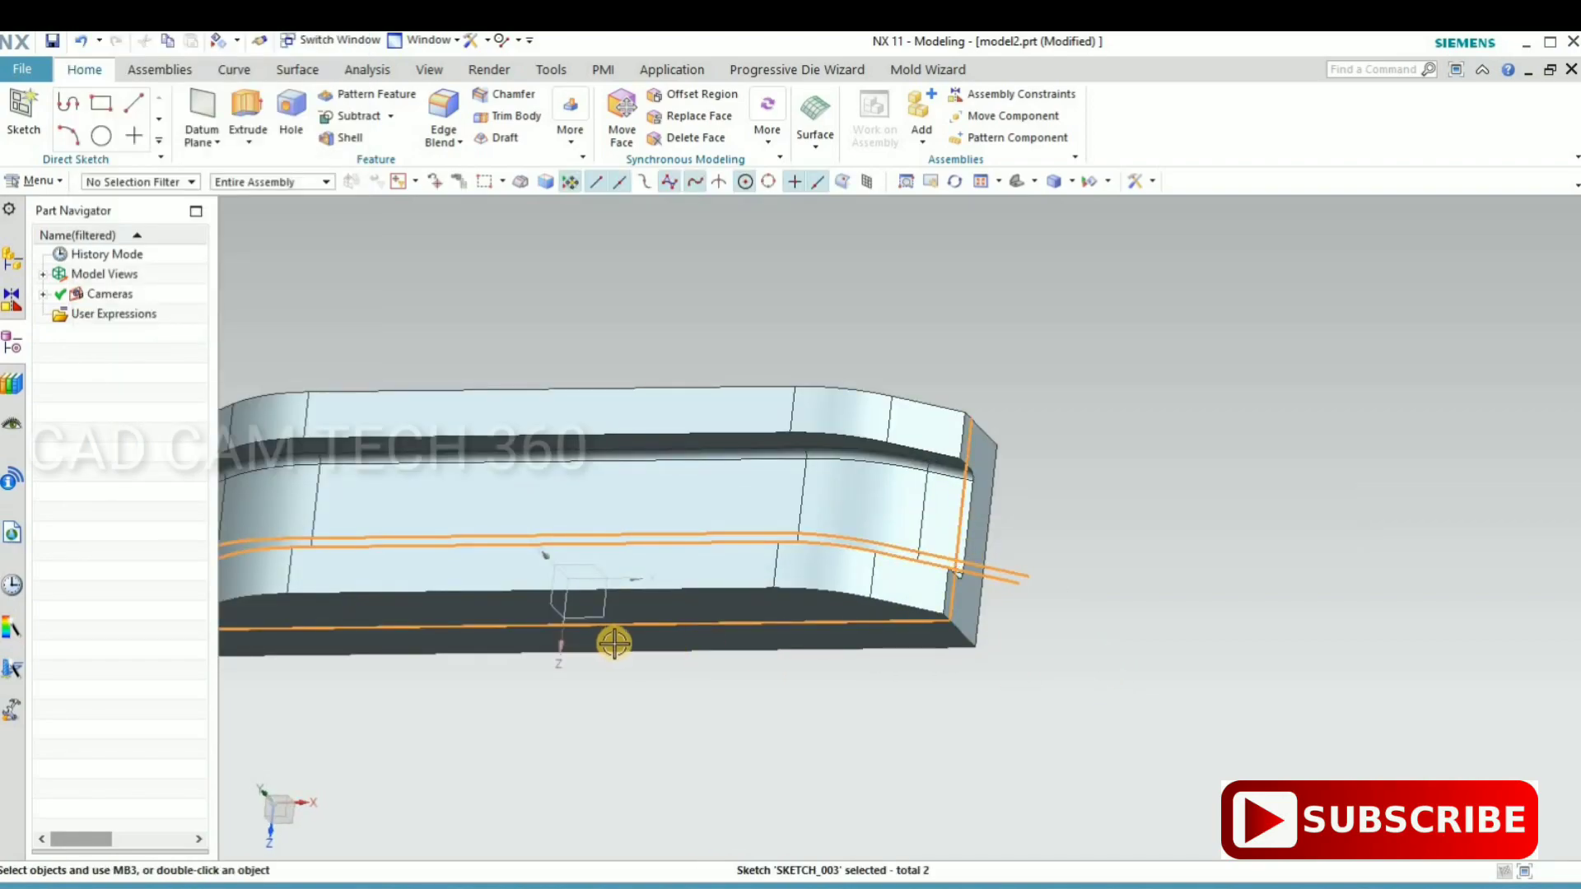
key("Escape")
scroll(1045, 491, "down", 3)
mouse_move(667, 671)
middle_mouse_down()
mouse_move(576, 653)
mouse_move(607, 663)
mouse_move(540, 663)
mouse_move(526, 681)
mouse_move(640, 725)
mouse_move(585, 618)
mouse_move(598, 606)
middle_mouse_up()
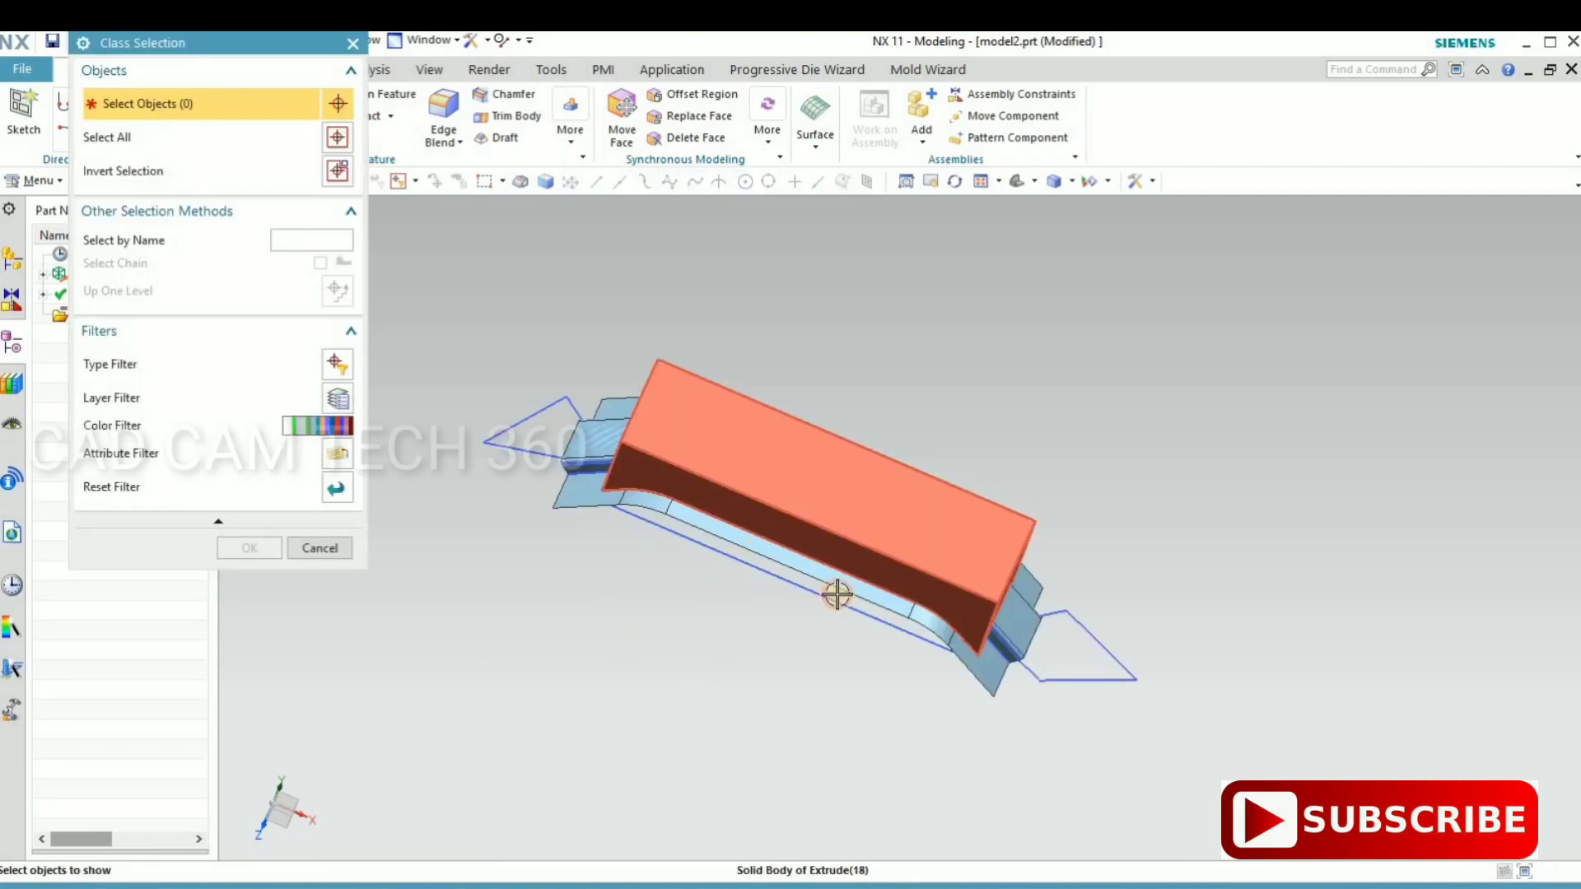
- Show the grooved lower block and the tube again
left_click(953, 669)
middle_click_drag(960, 673, 941, 589)
scroll(586, 547, "up", 5)
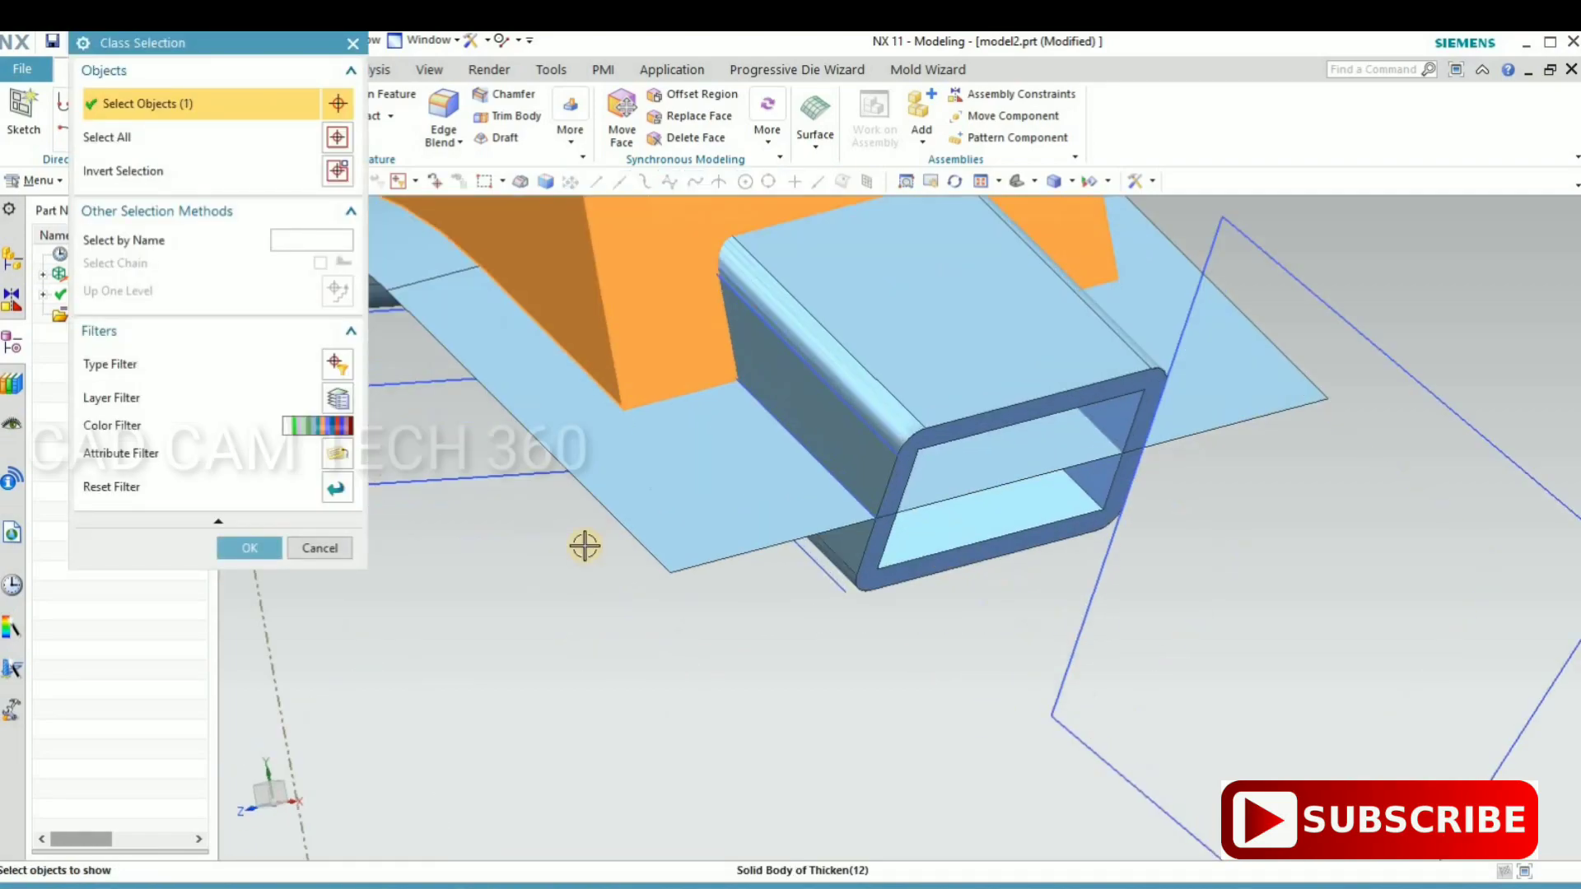
middle_click(742, 678)
mouse_move(738, 724)
middle_mouse_down()
mouse_move(748, 546)
mouse_move(1053, 547)
mouse_move(710, 666)
mouse_move(695, 639)
mouse_move(642, 625)
mouse_move(551, 388)
mouse_move(577, 375)
middle_mouse_up()
scroll(653, 565, "up", 3)
- Offset Region the lower block's left end face outward by 6.5 mm
left_click(702, 96)
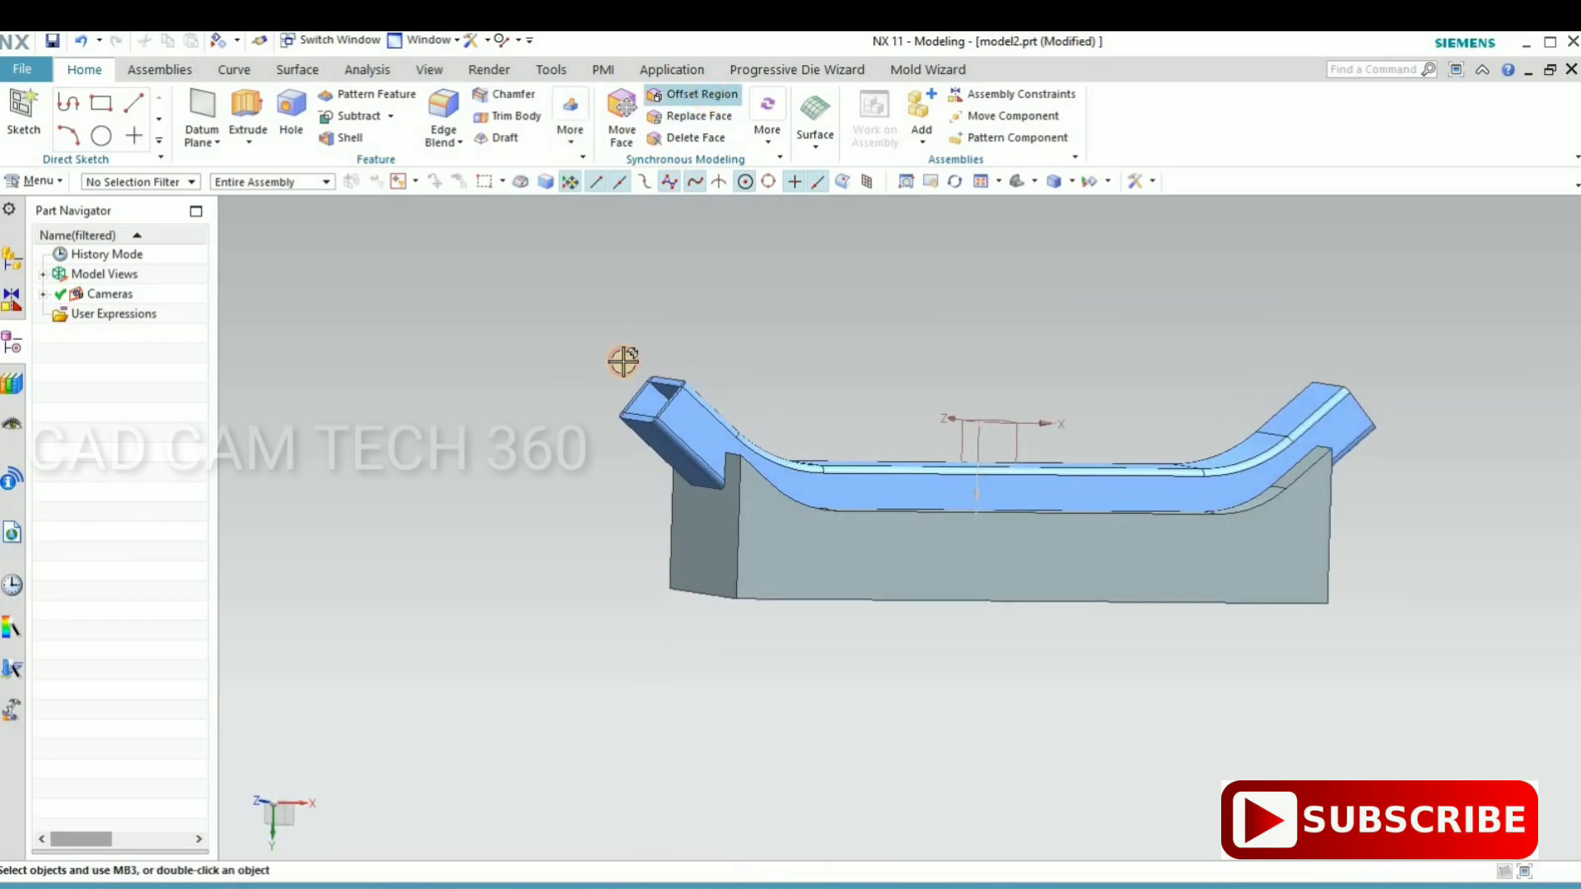
left_click(697, 537)
left_click_drag(697, 537, 662, 514)
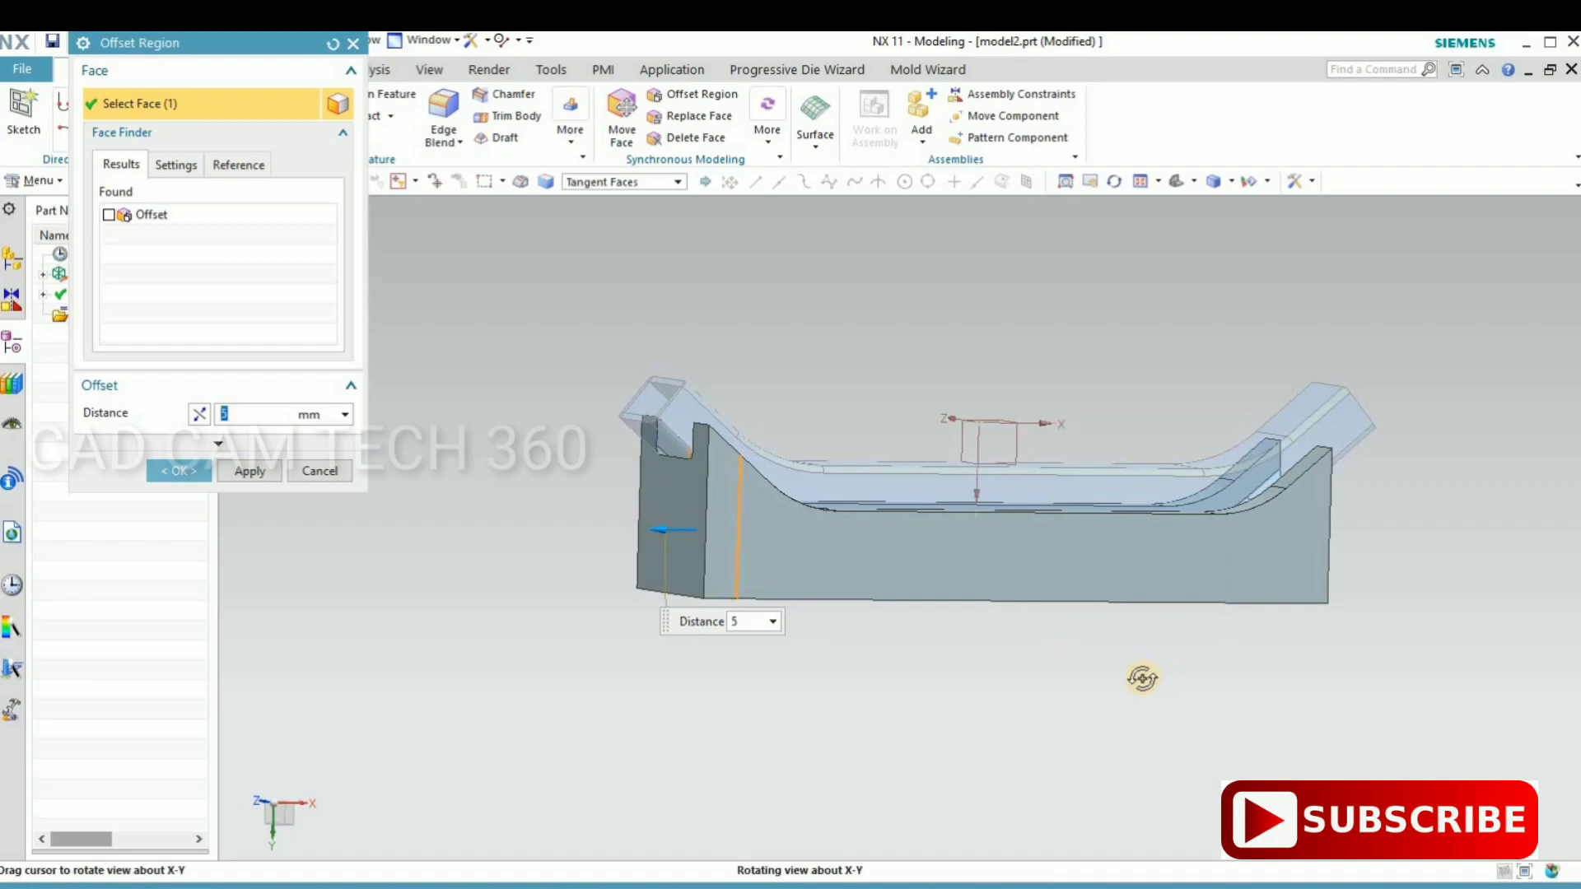
mouse_move(1142, 678)
middle_mouse_down()
mouse_move(1158, 675)
mouse_move(653, 504)
mouse_move(645, 534)
middle_mouse_up()
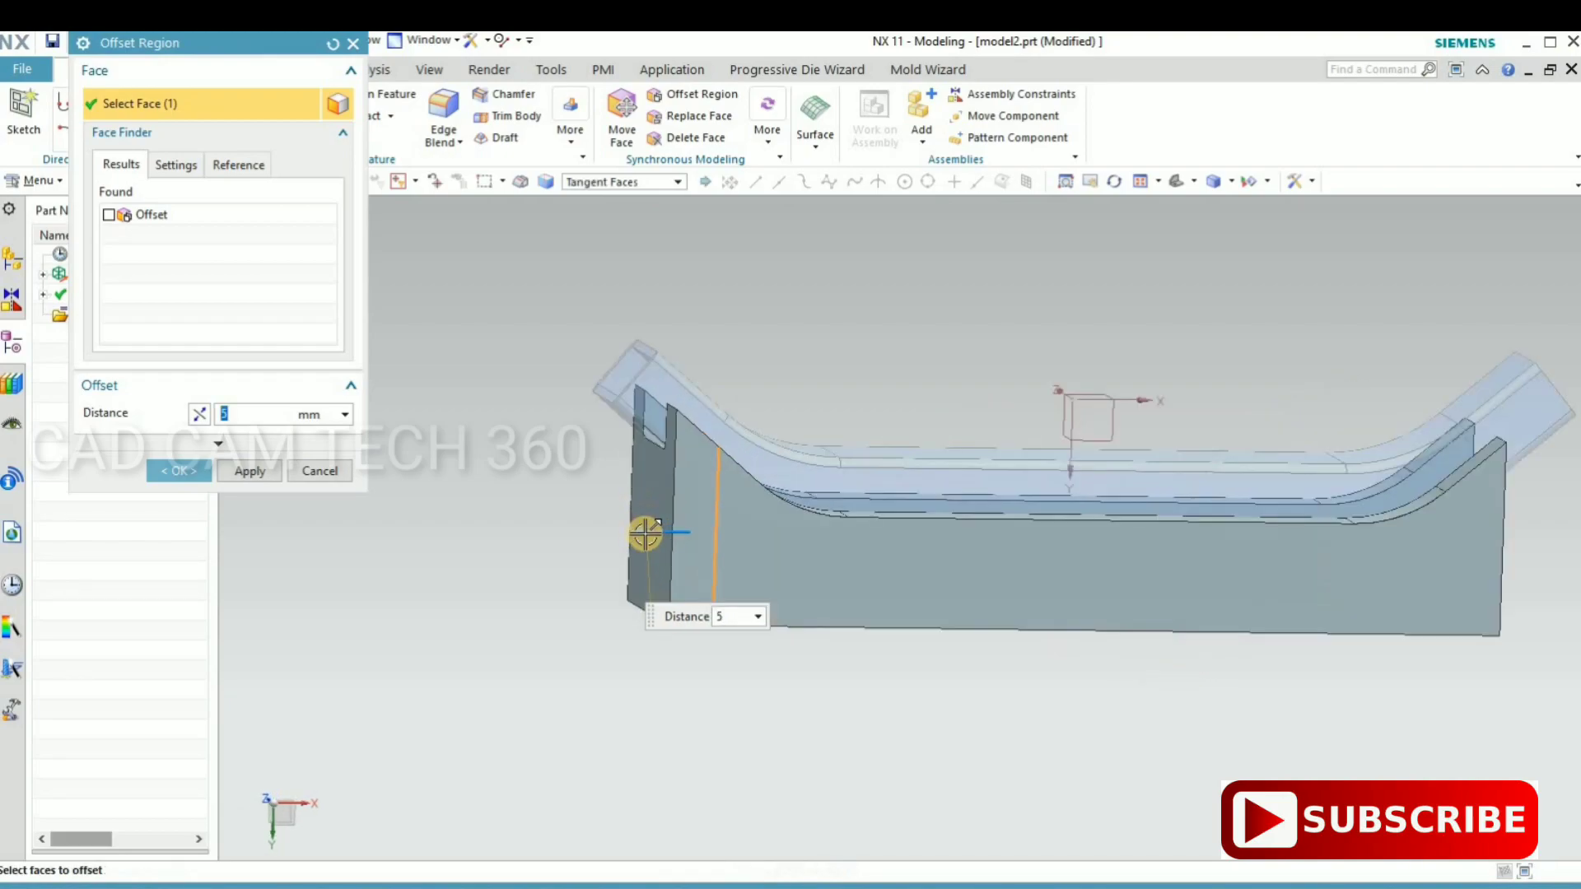
left_click_drag(632, 536, 618, 532)
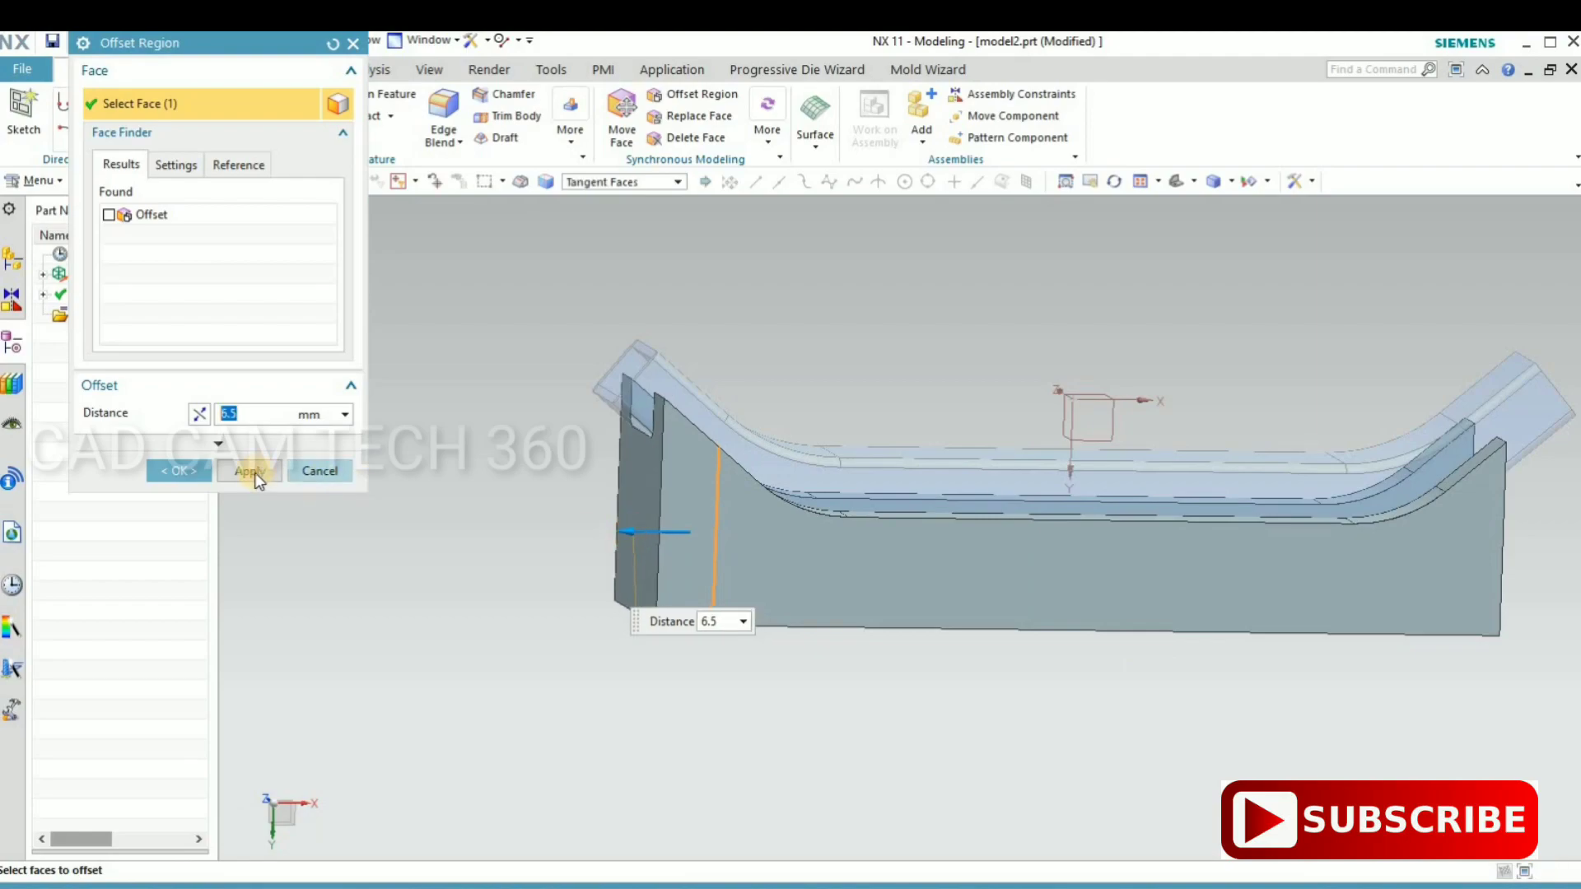
- Start extending the lower block's right end face outward, previewing about 7 mm
mouse_move(992, 684)
middle_mouse_down()
mouse_move(924, 709)
mouse_move(1104, 583)
mouse_move(1101, 604)
middle_mouse_up()
left_click(1101, 603)
left_click_drag(1135, 551, 1134, 577)
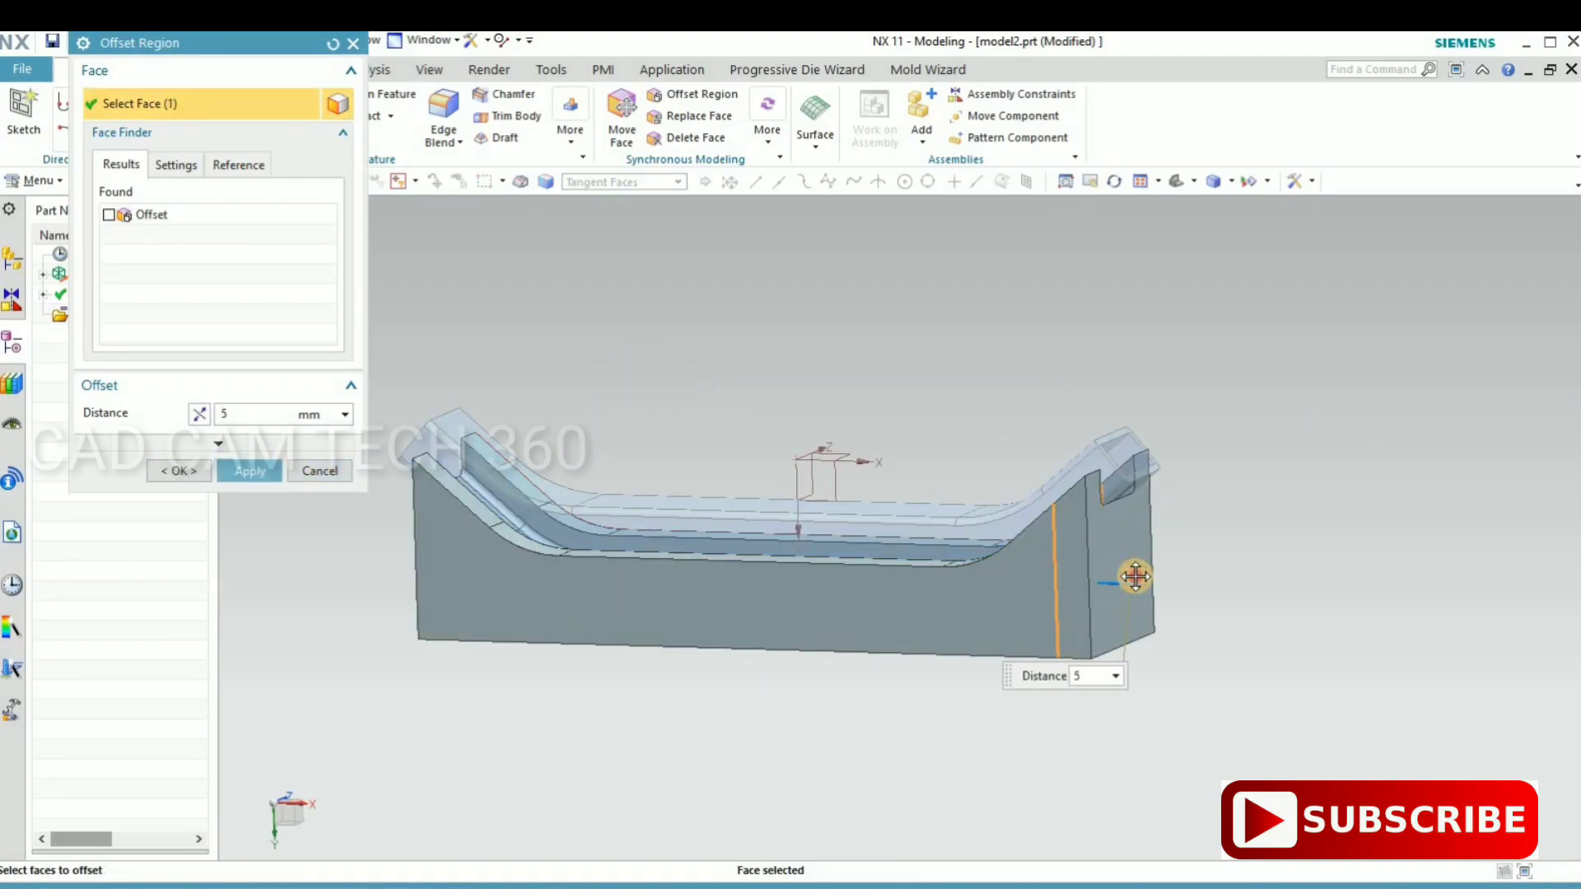
middle_click_drag(771, 674, 219, 525)
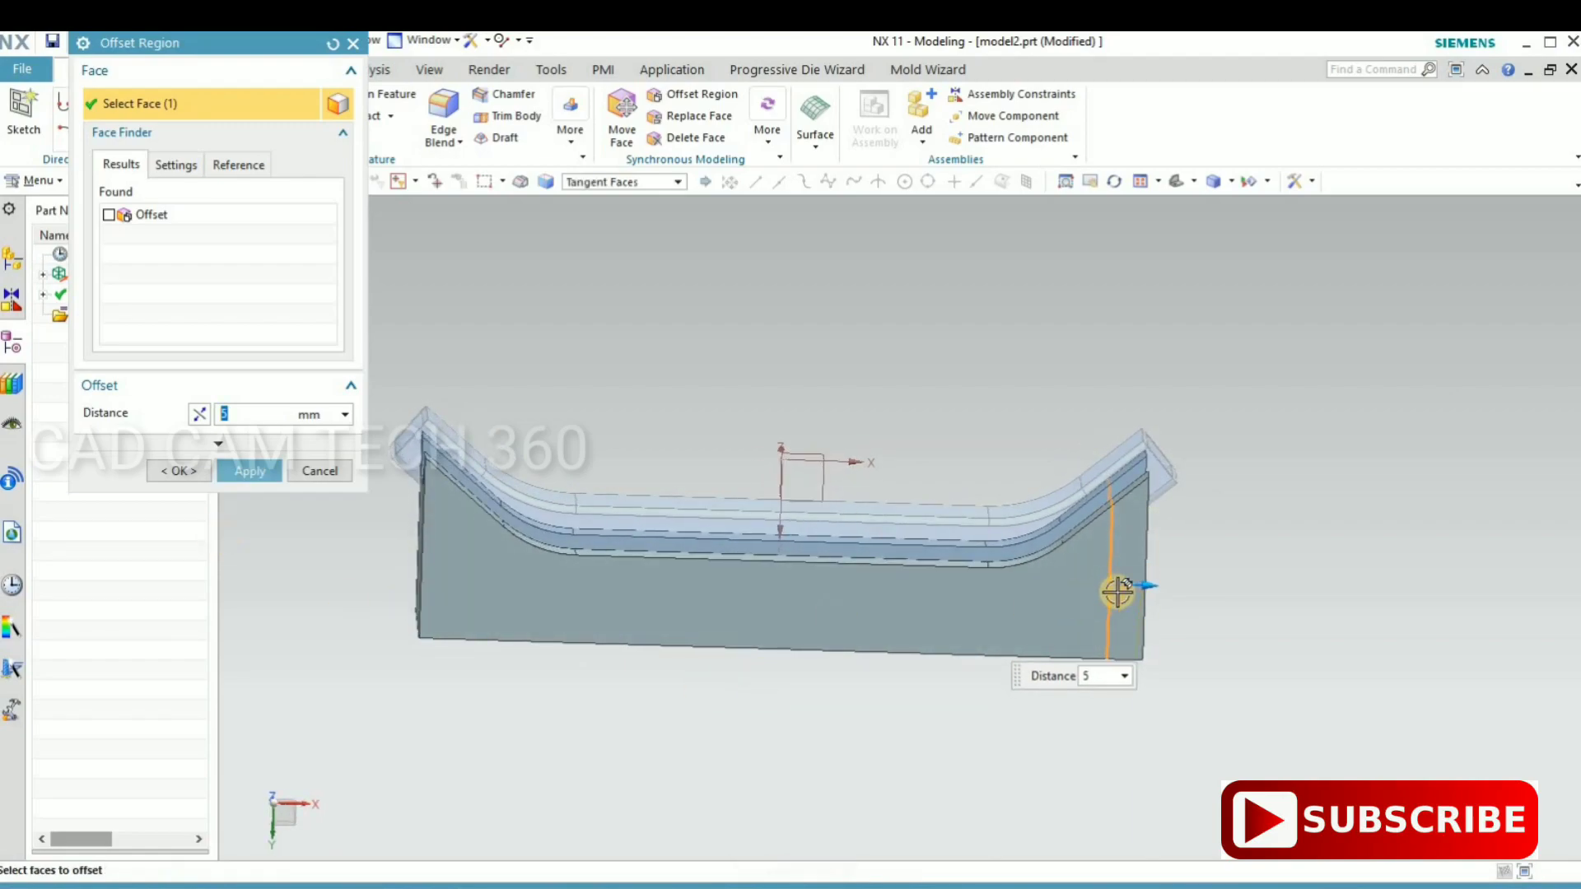
left_click_drag(1166, 580, 1167, 580)
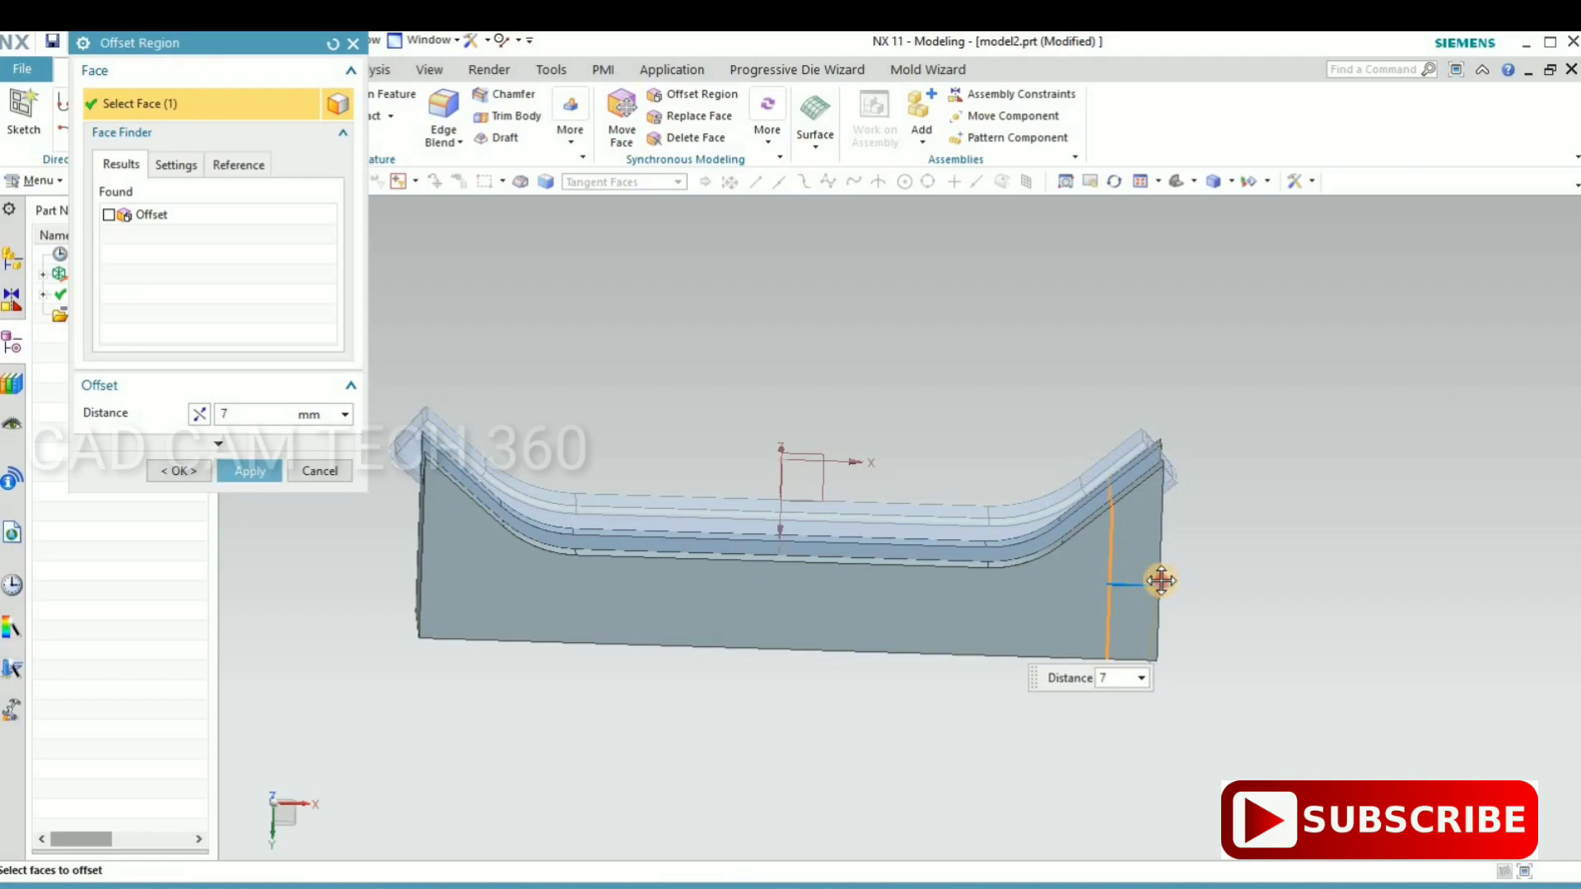
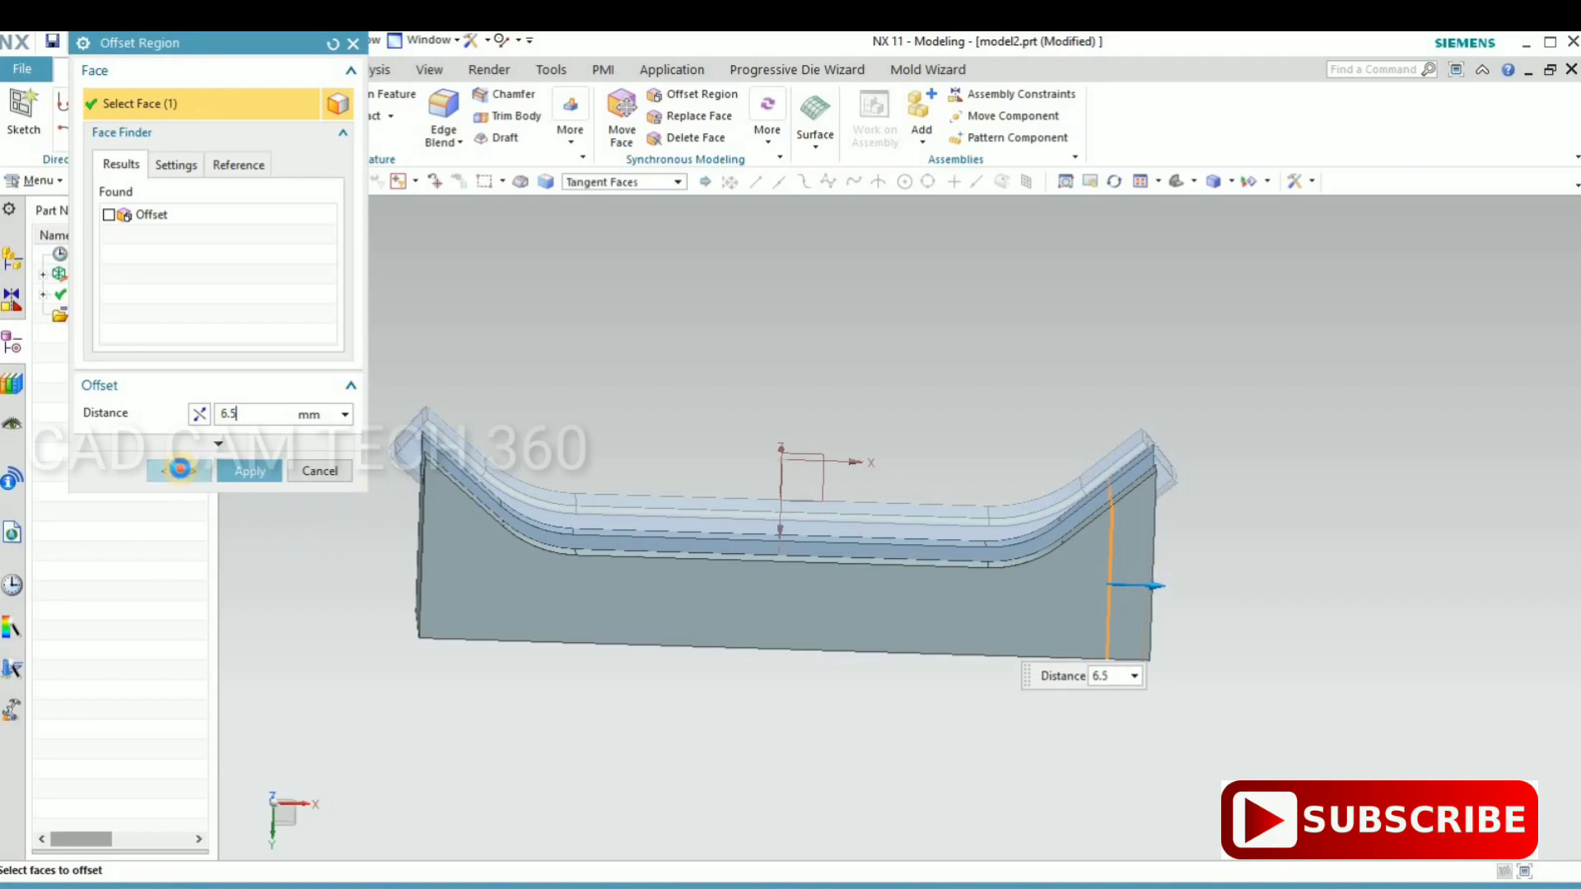
- Apply the 6.5 mm end-face offset and orbit the block to check it
middle_click(570, 710)
middle_click_drag(589, 728, 505, 466)
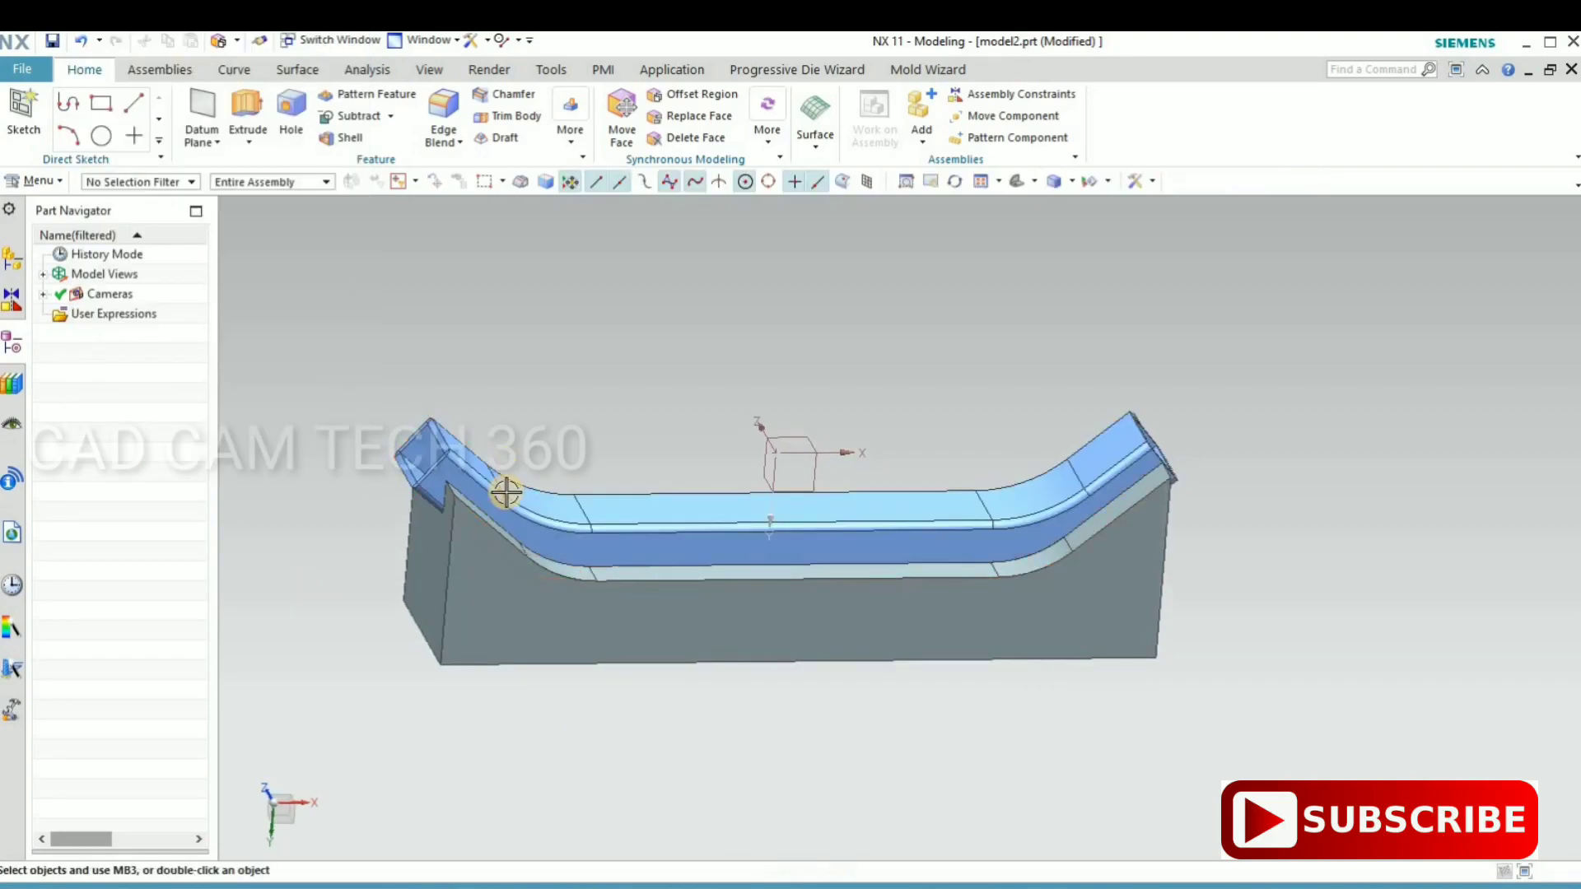
left_click(508, 493)
key("Escape")
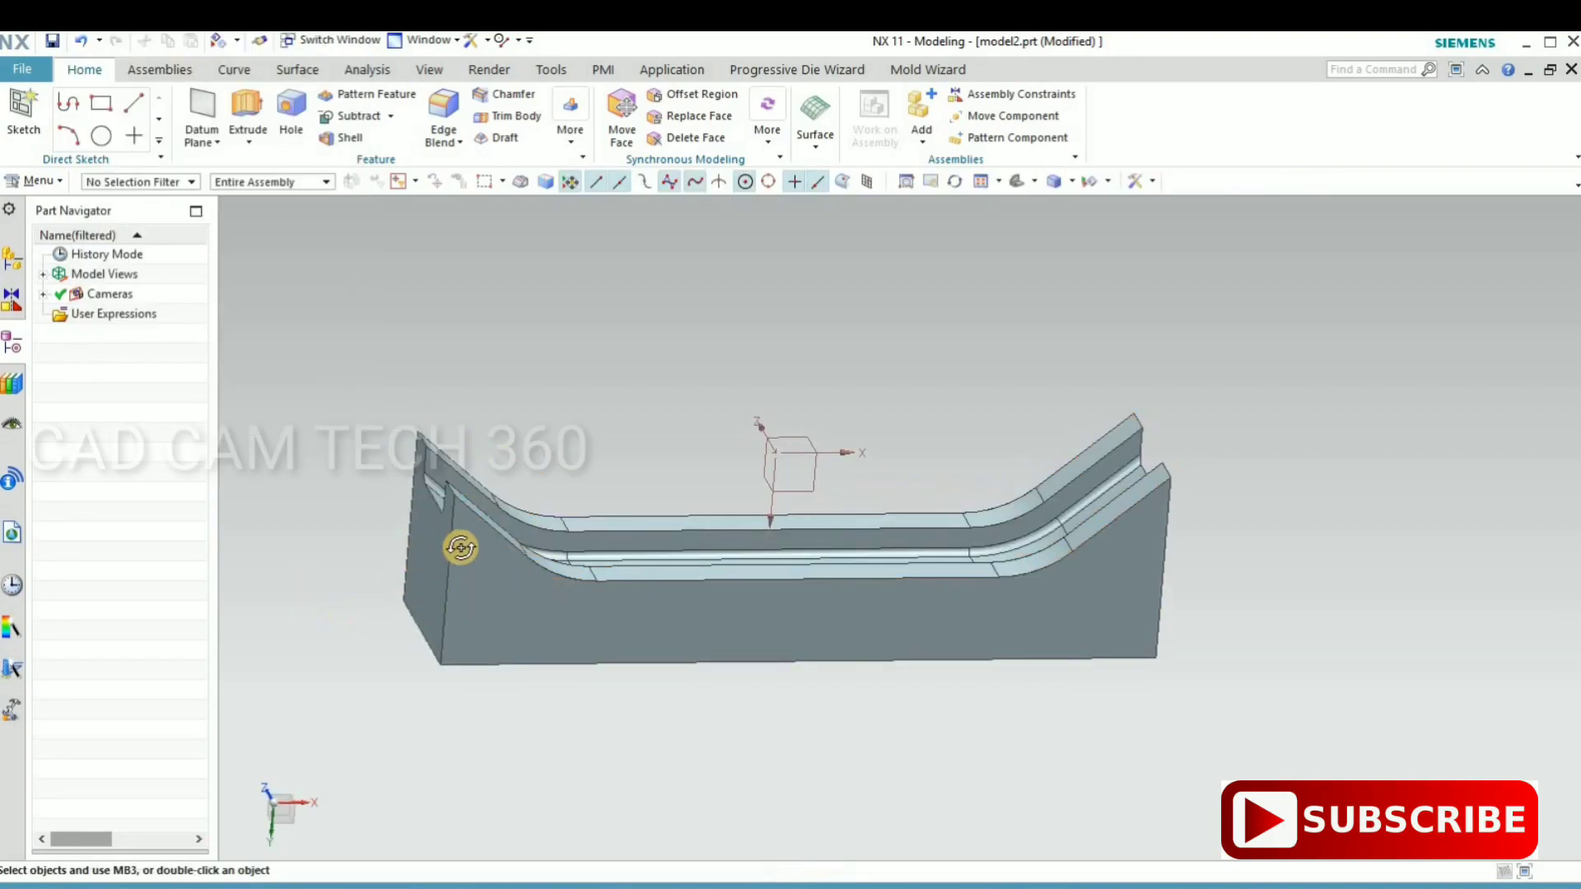
- Inspect the part from opposite flat side views and an oblique 3-D view
middle_click_drag(459, 551, 476, 530)
key("F8")
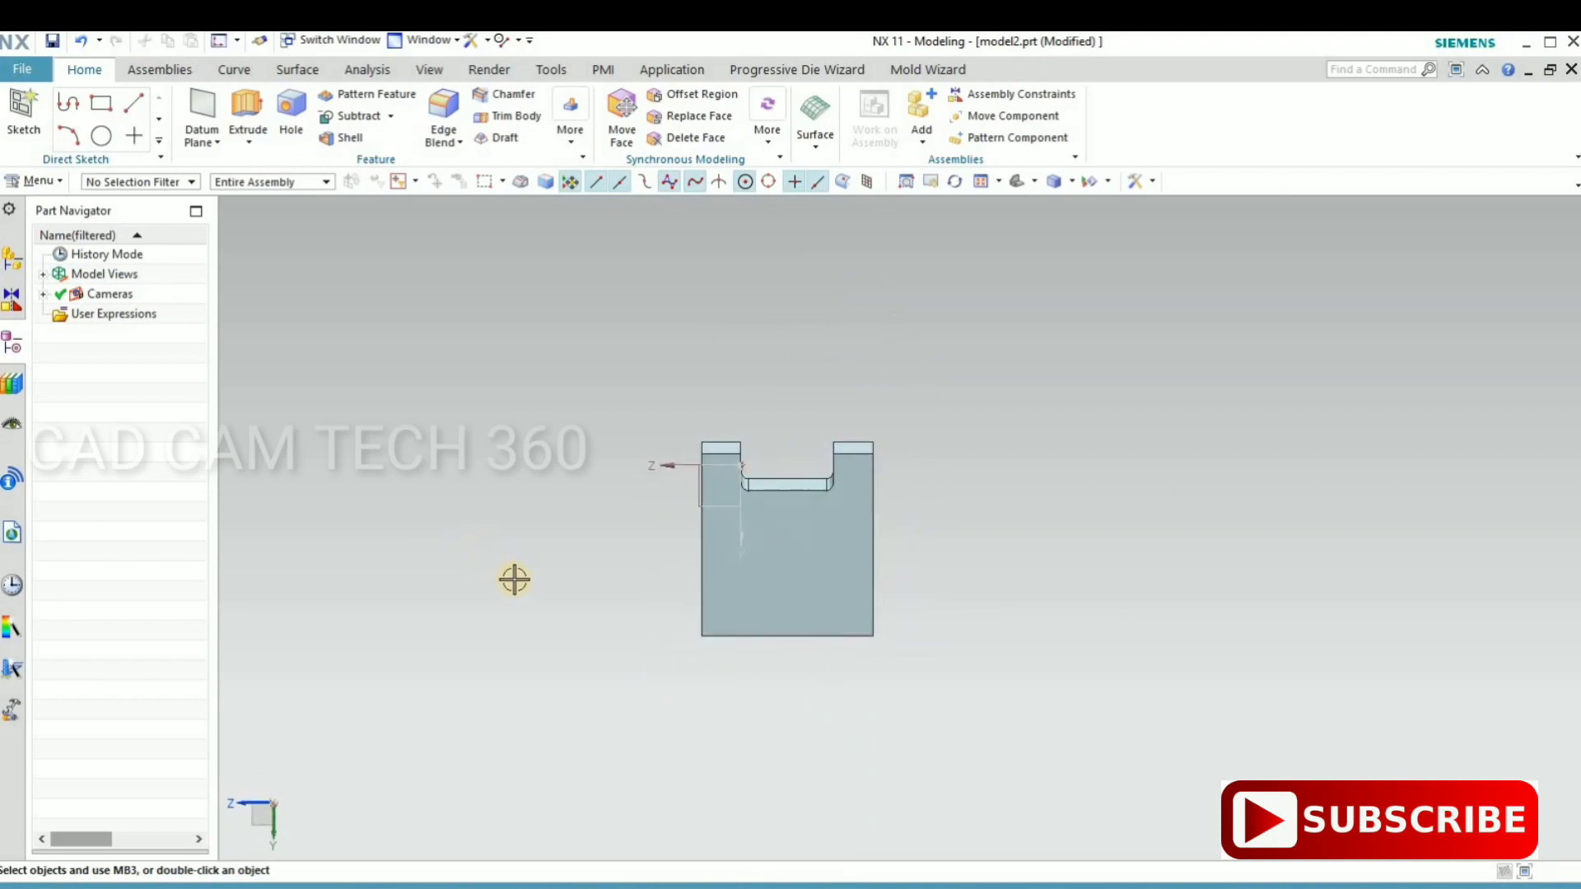
middle_click_drag(716, 580, 614, 607)
key("F8")
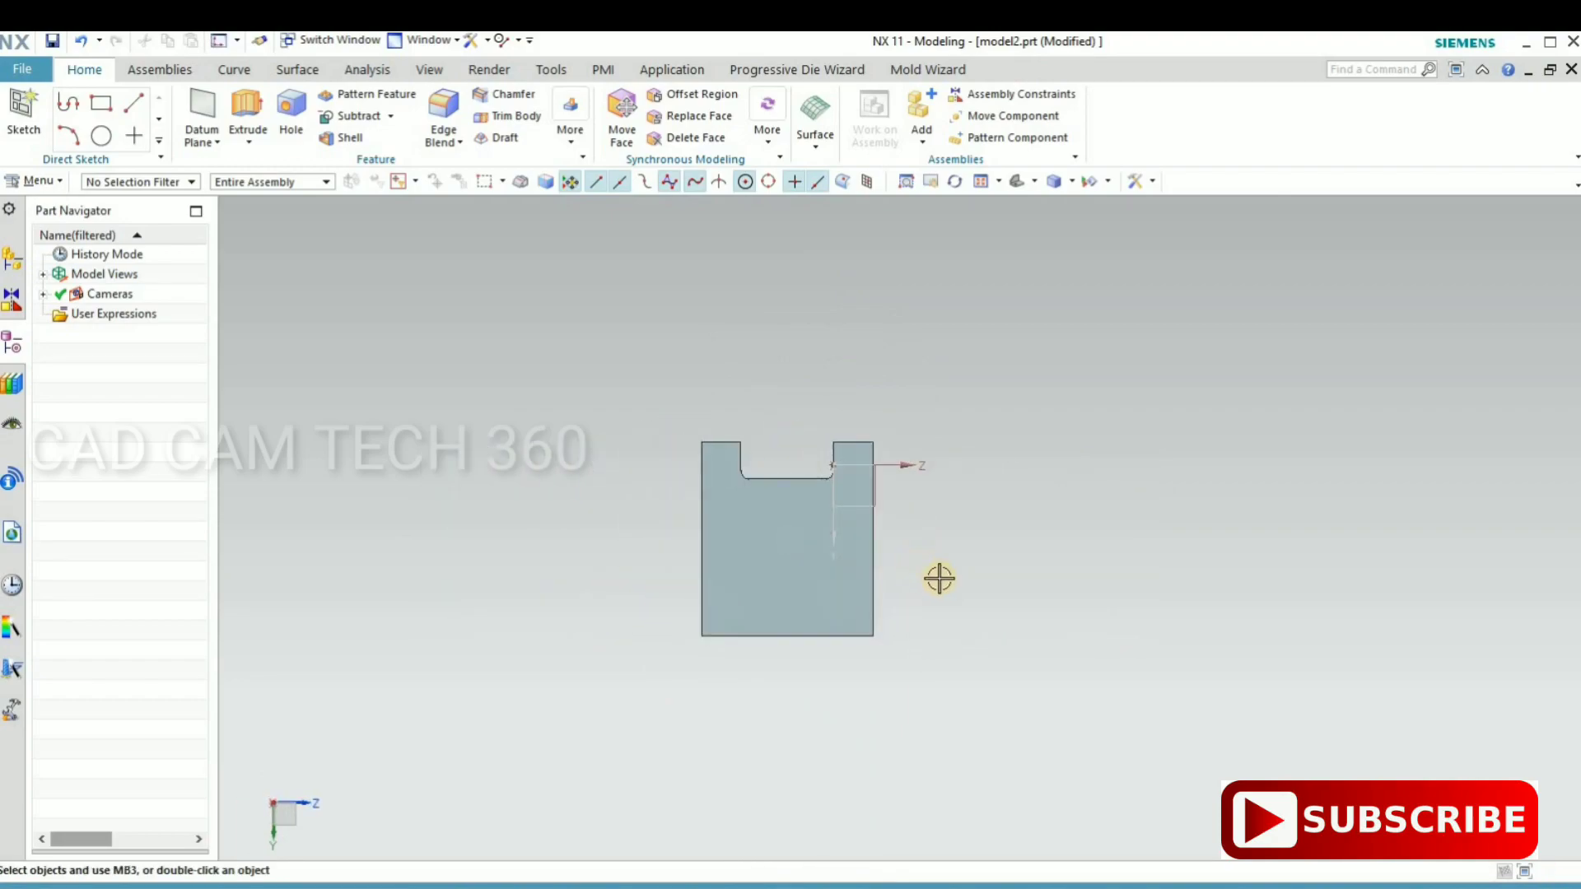
mouse_move(884, 590)
middle_mouse_down()
mouse_move(815, 621)
mouse_move(830, 621)
mouse_move(830, 606)
mouse_move(730, 600)
middle_mouse_up()
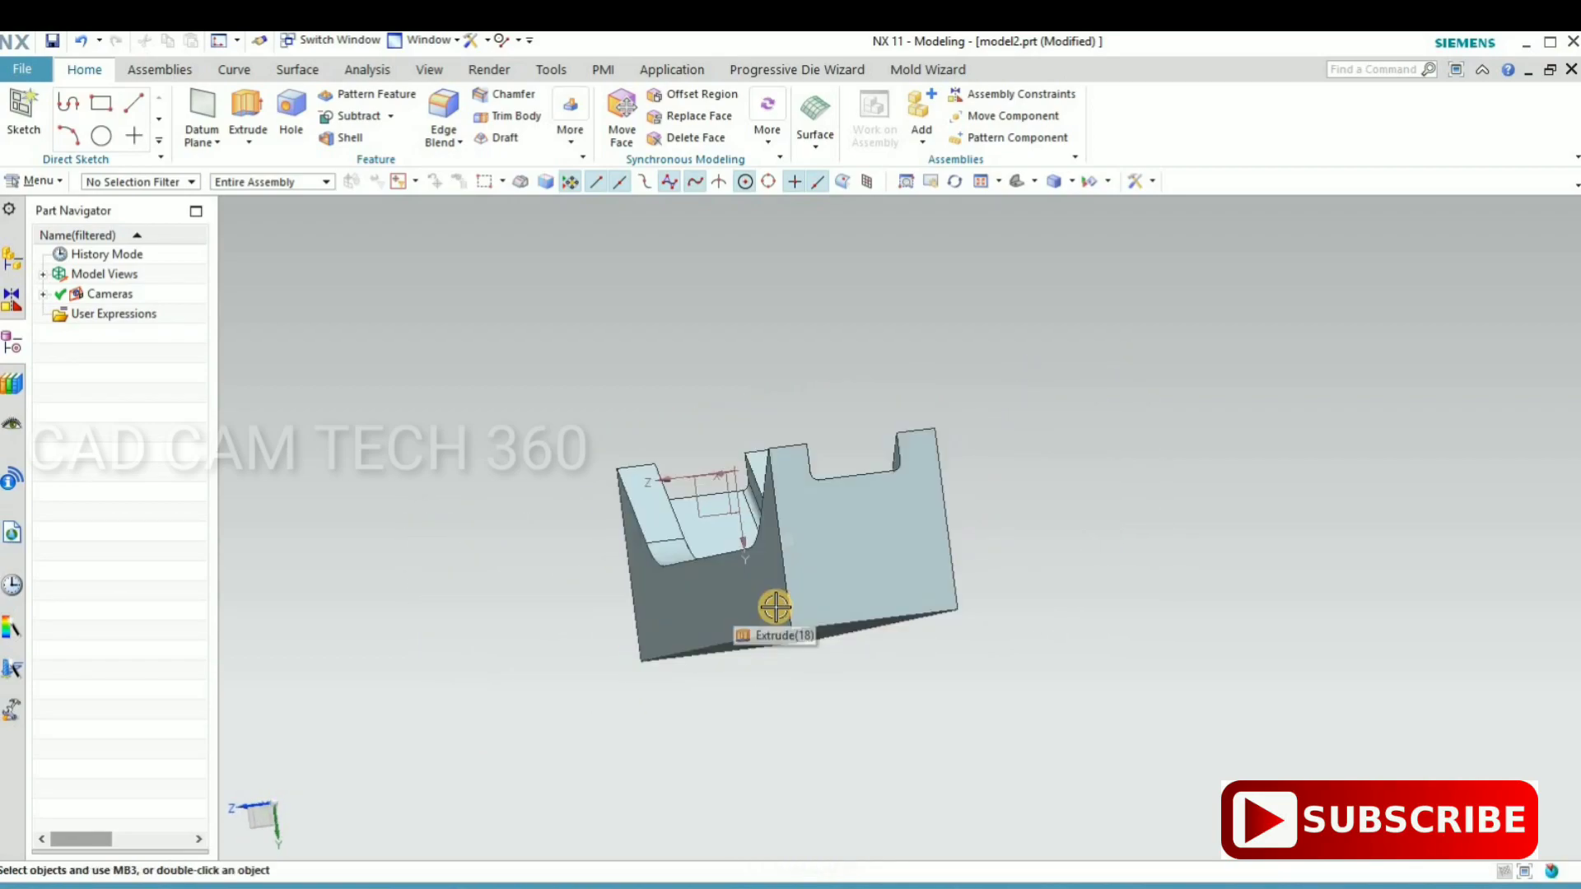
key("F8")
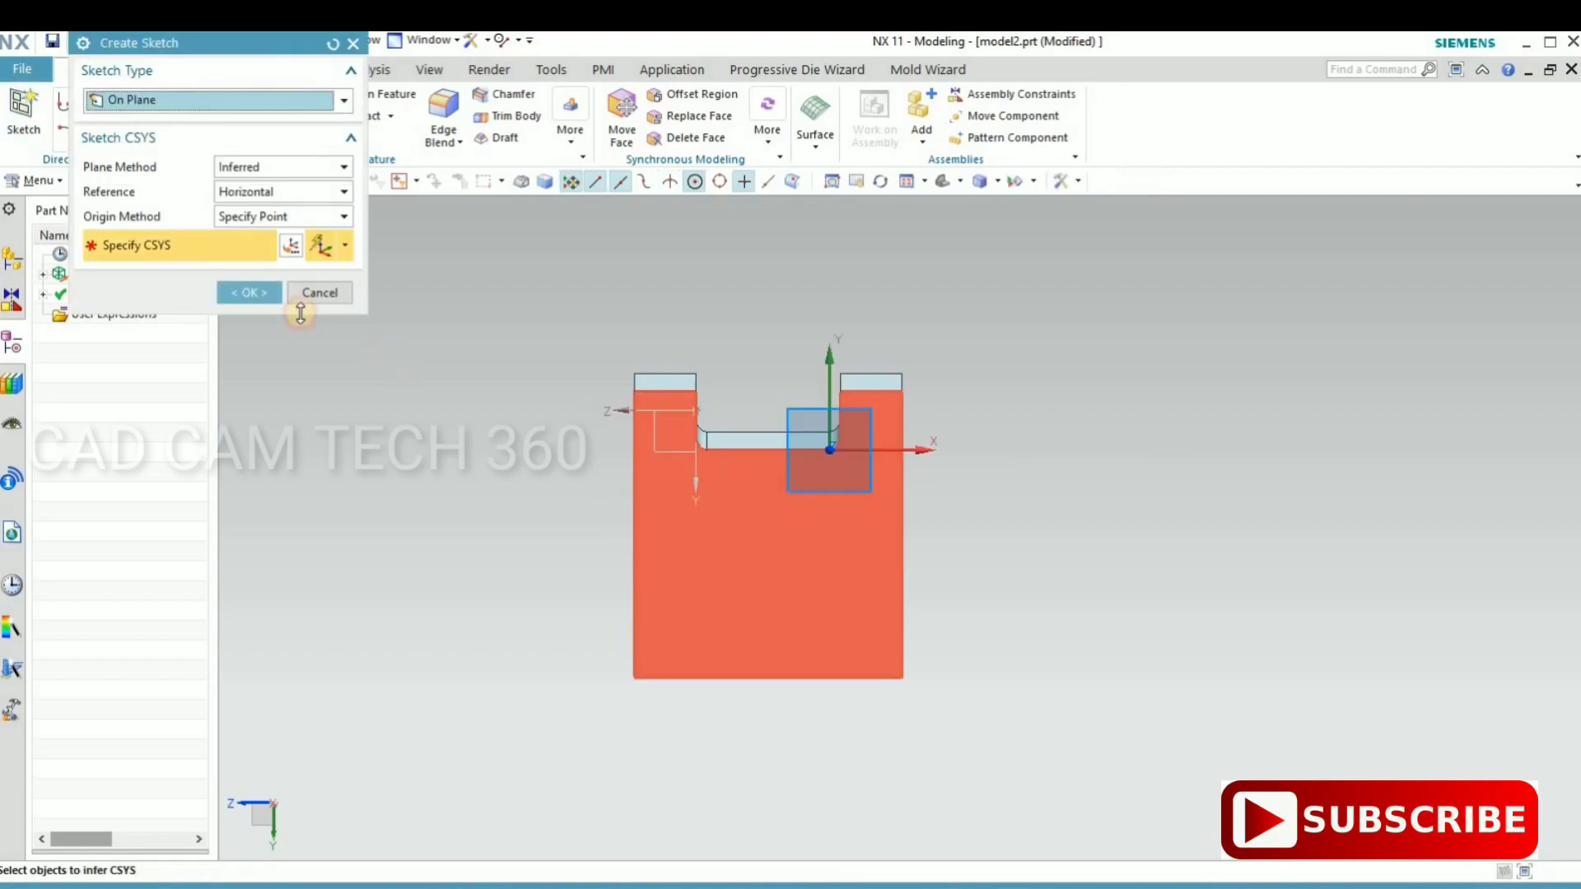
- Sketch a 7 mm tall rectangle from the end face's top-left edge point and finish the sketch
middle_click(155, 118)
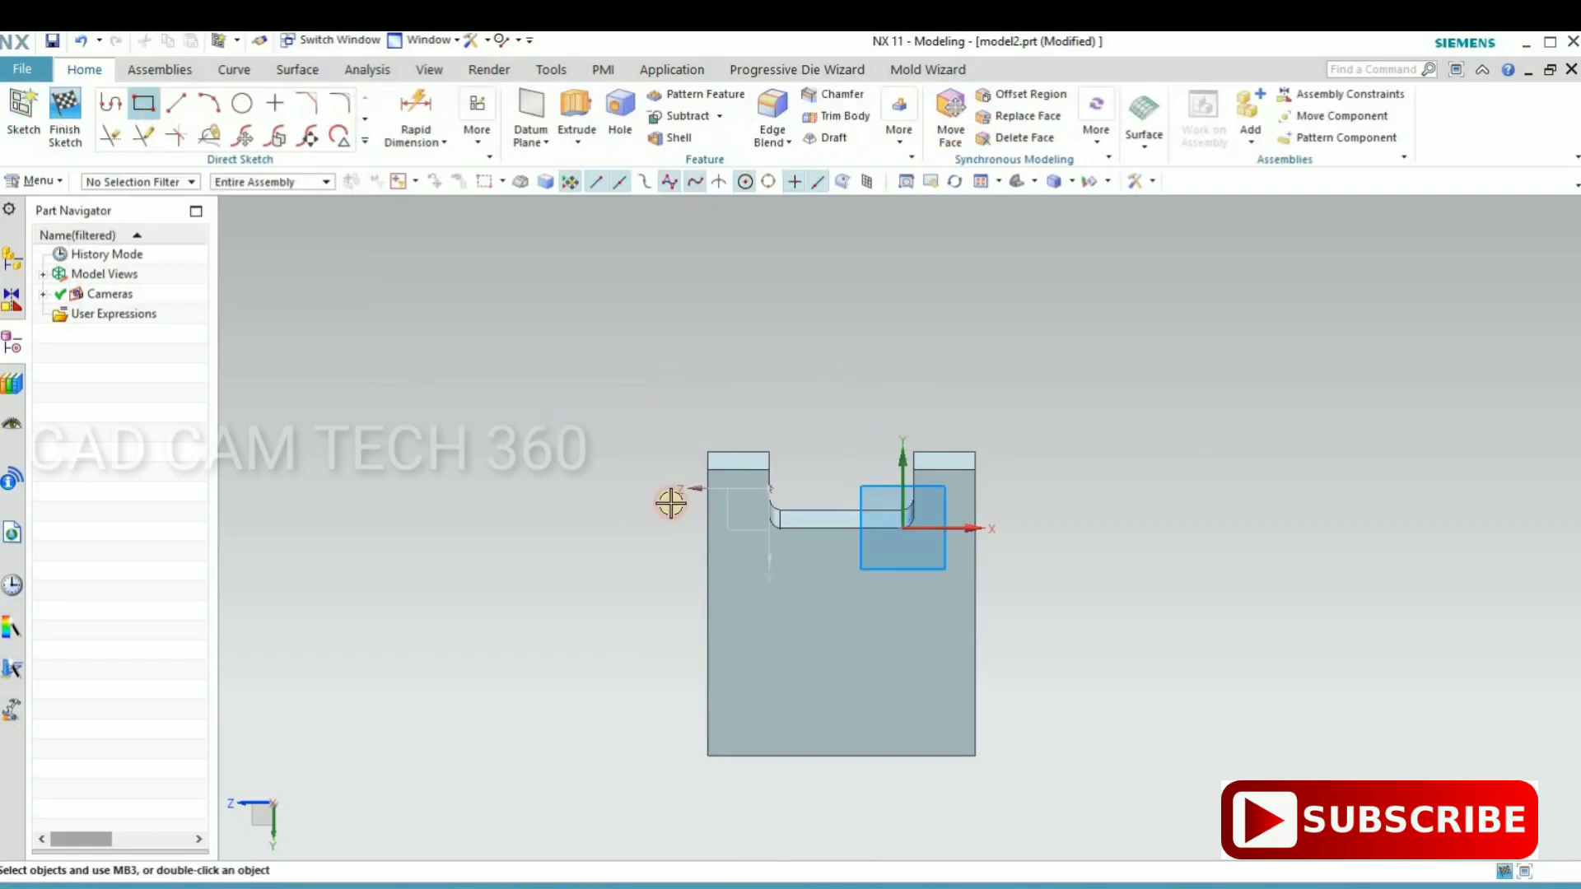
key("r")
scroll(725, 387, "up", 4)
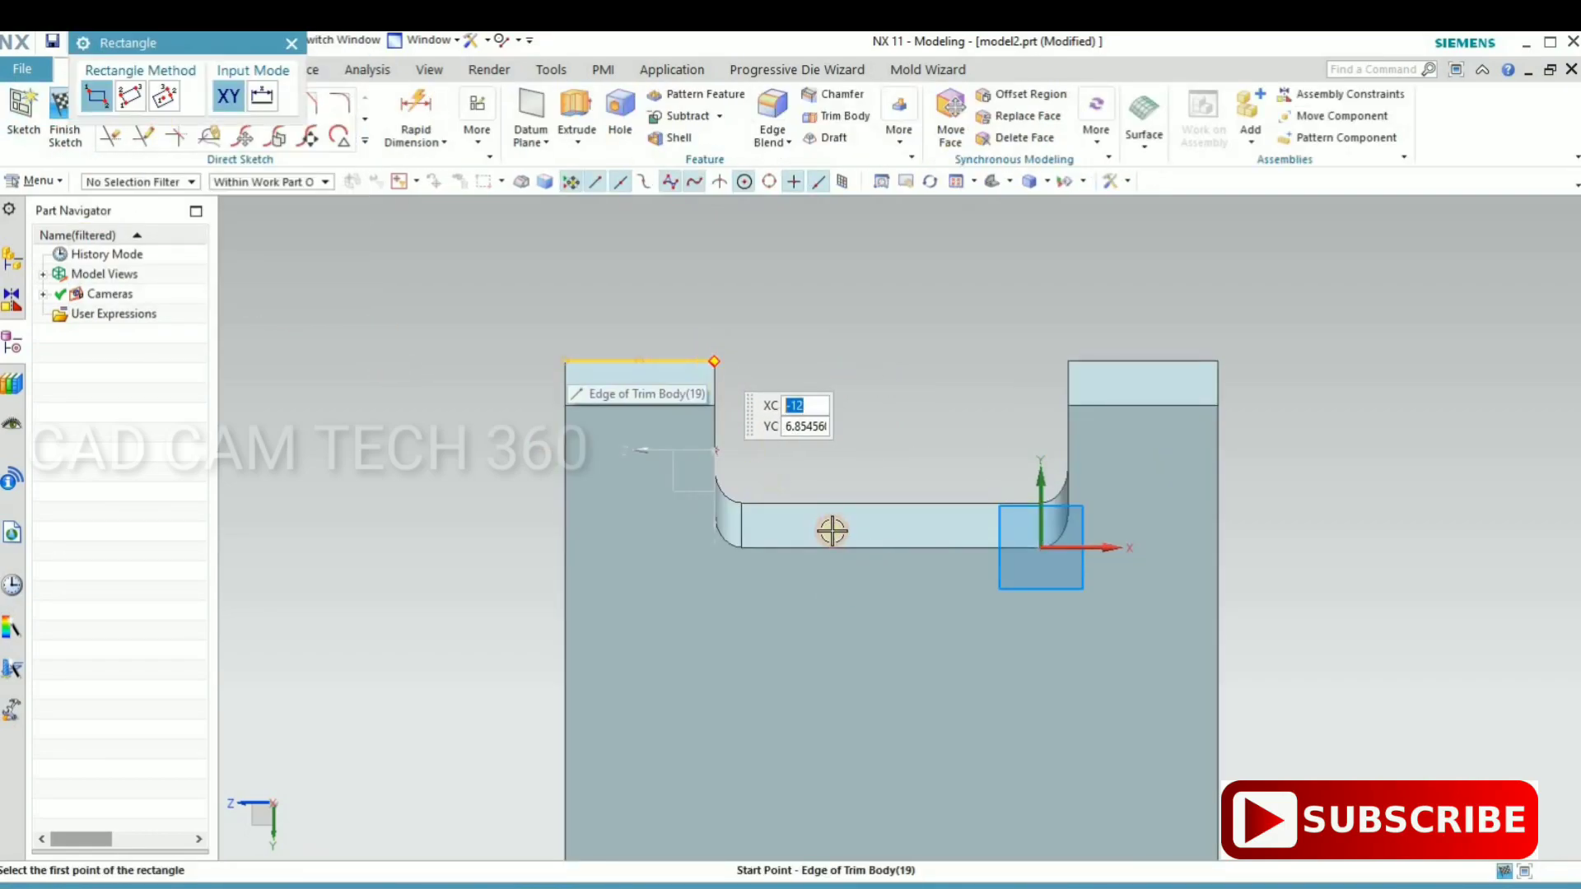
left_click(713, 360)
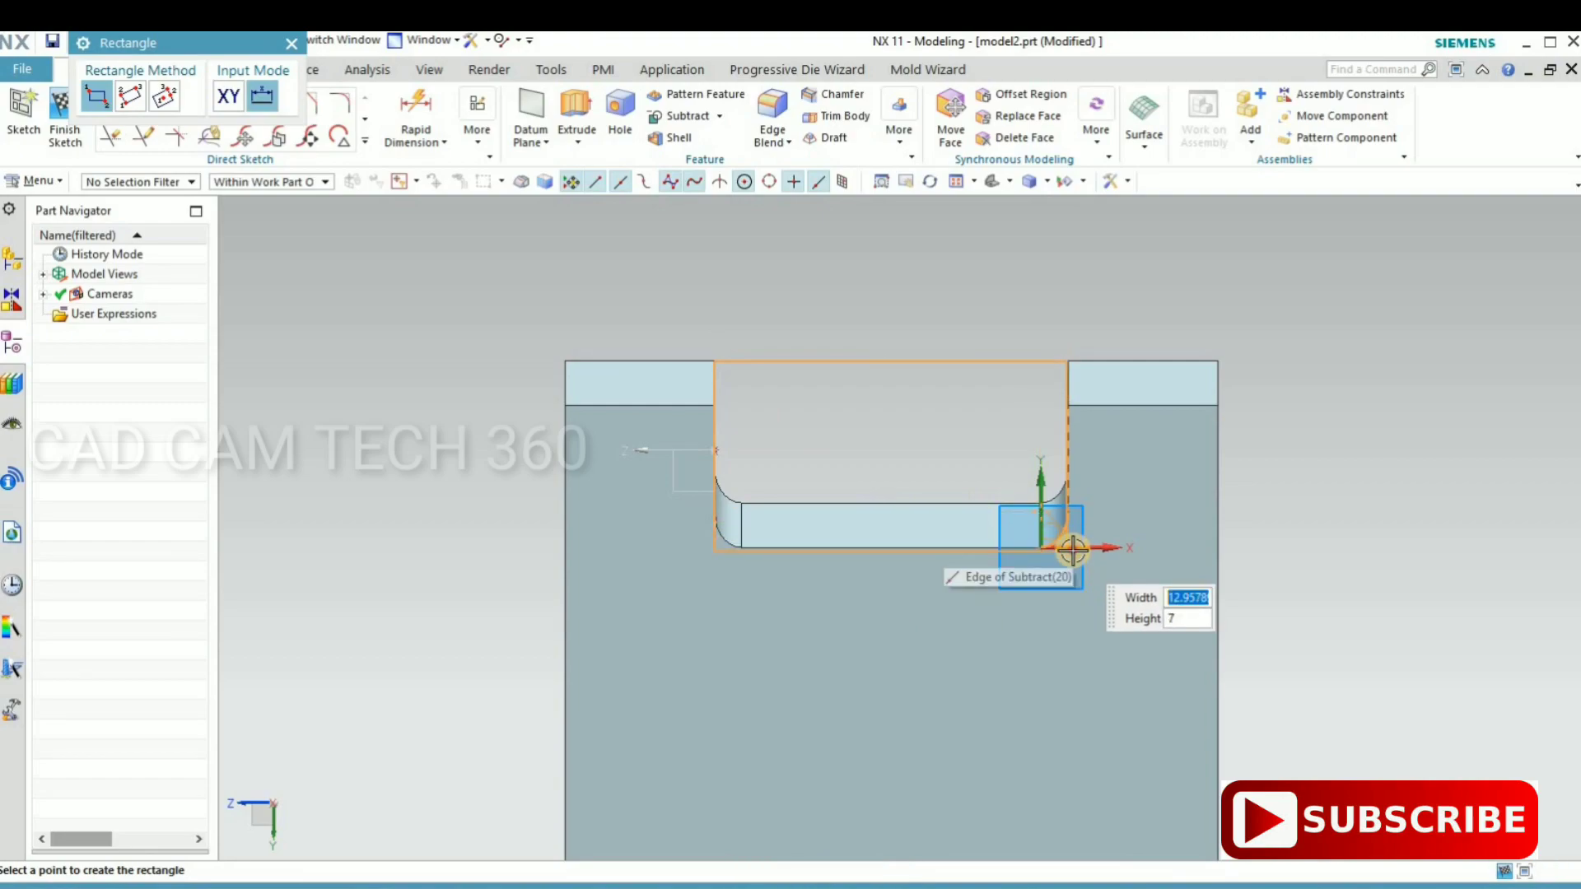
key("Return")
key("ctrl+q")
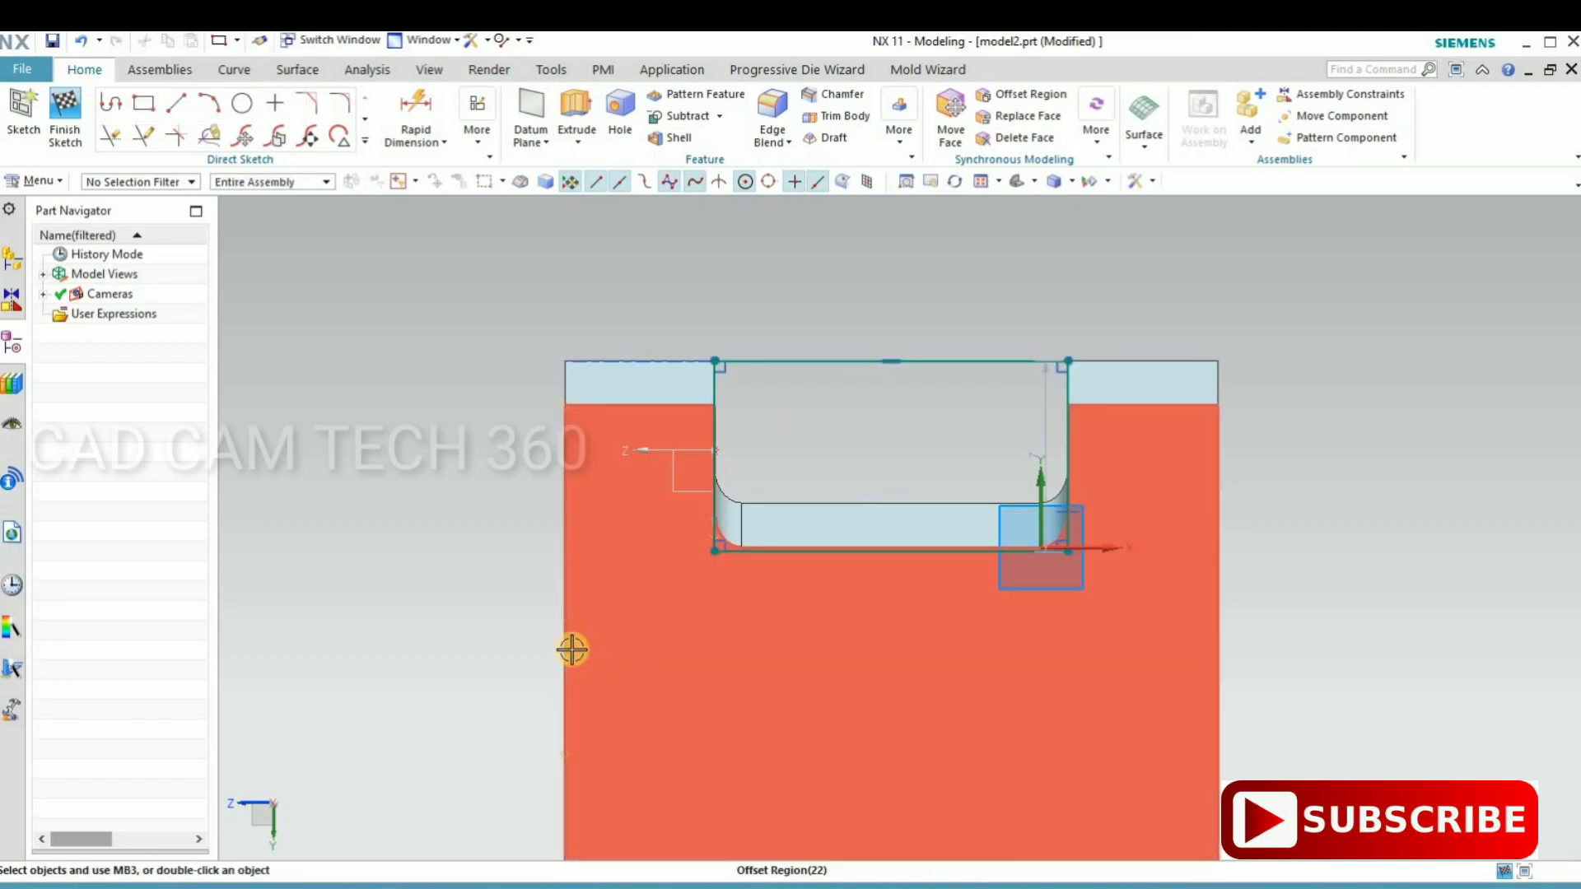
middle_click_drag(523, 604, 365, 657)
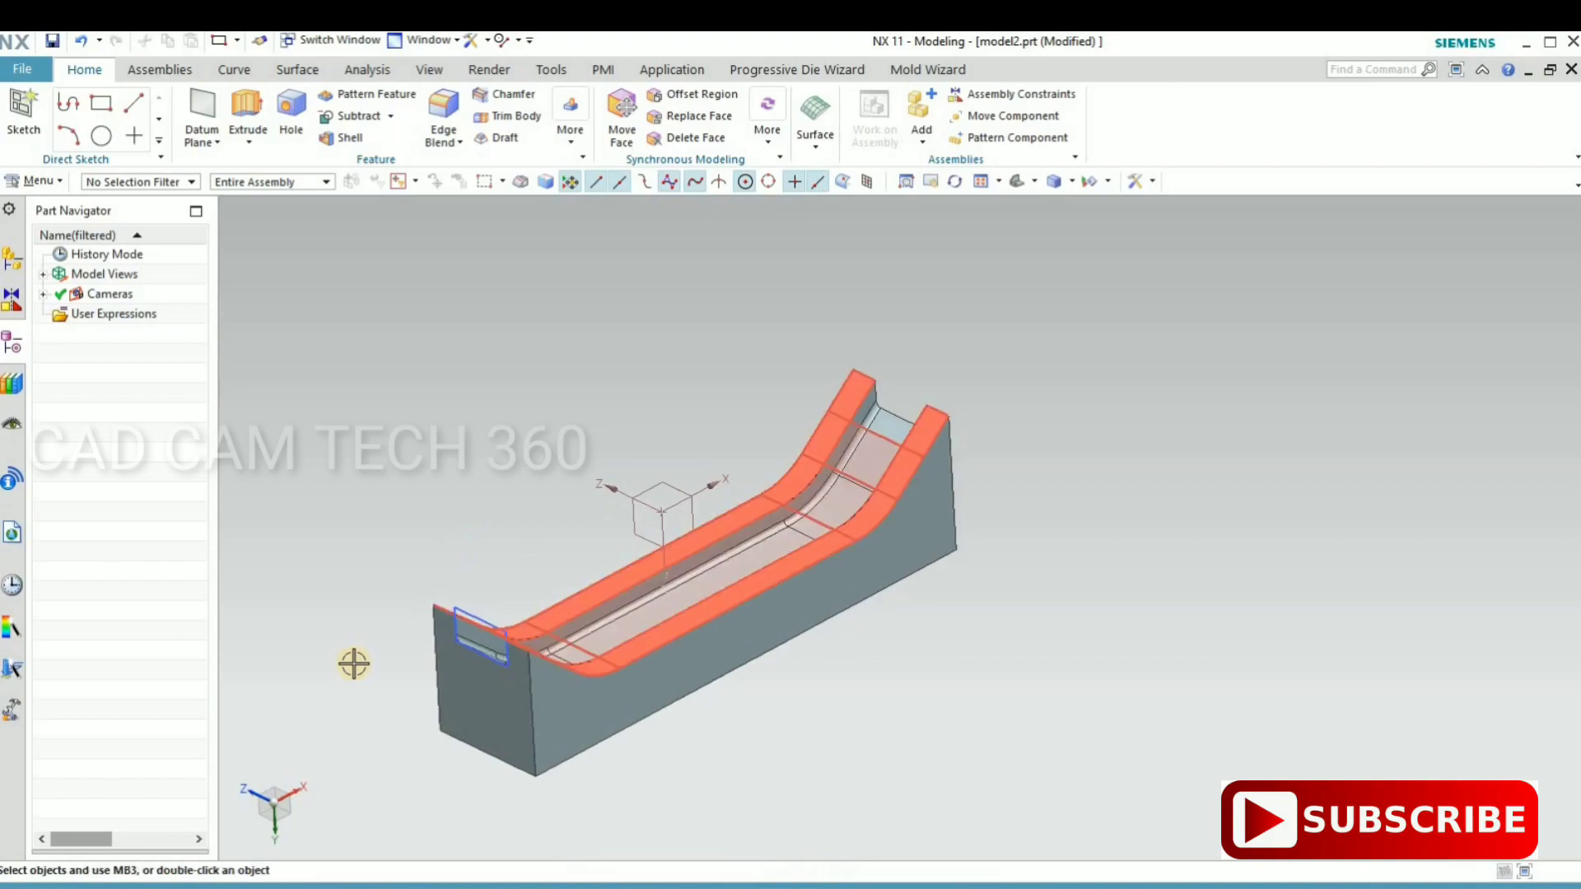
- Extrude the sketched rectangle with its direction set along the XC axis
key("x")
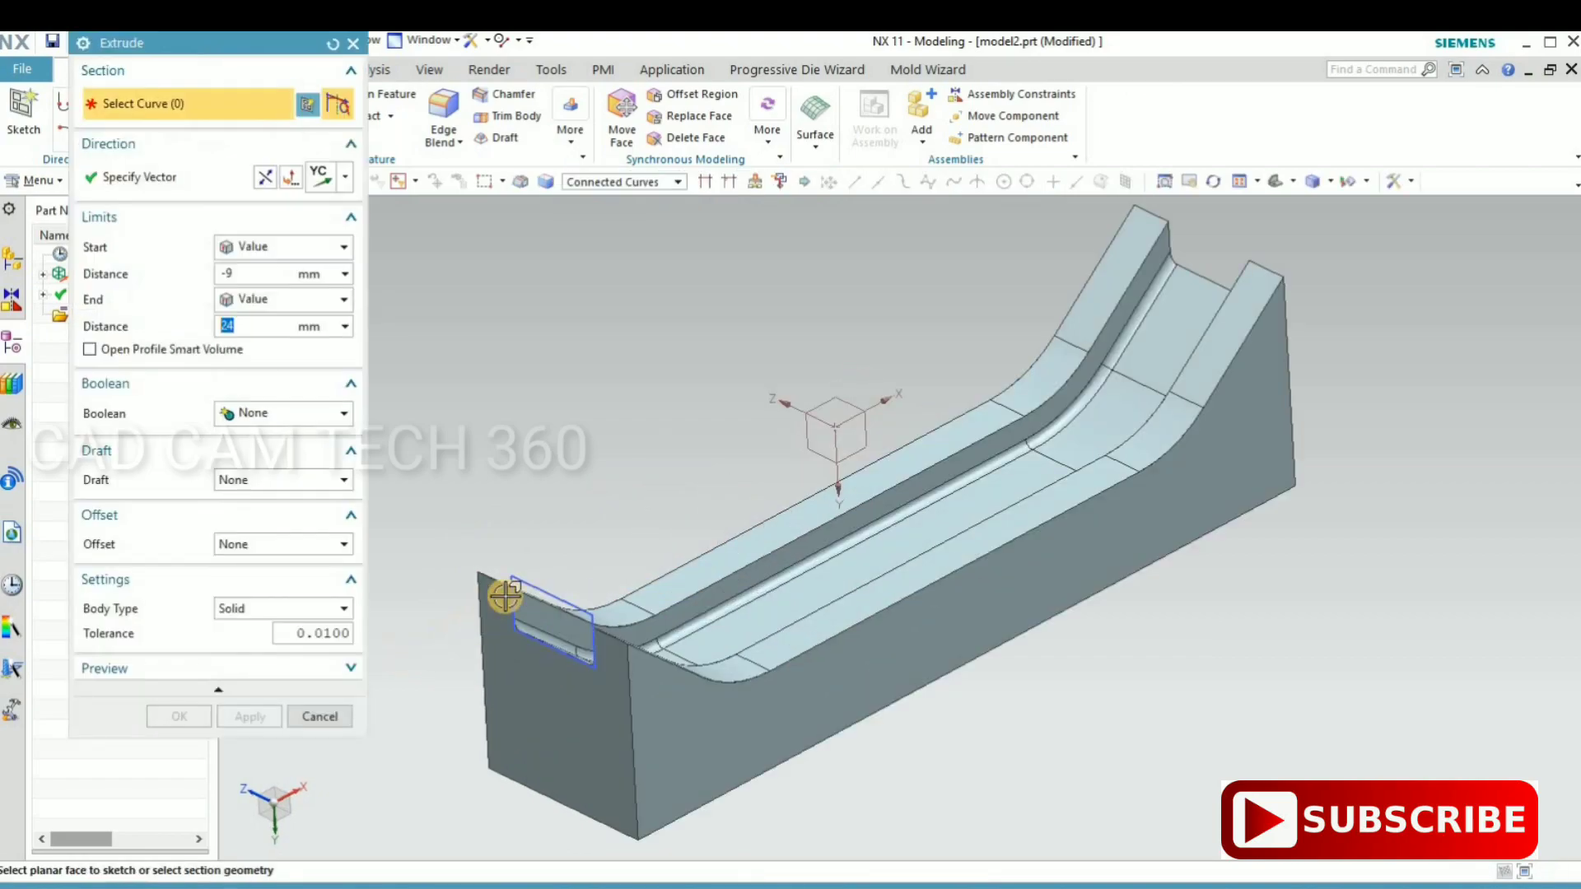
scroll(512, 600, "up", 4)
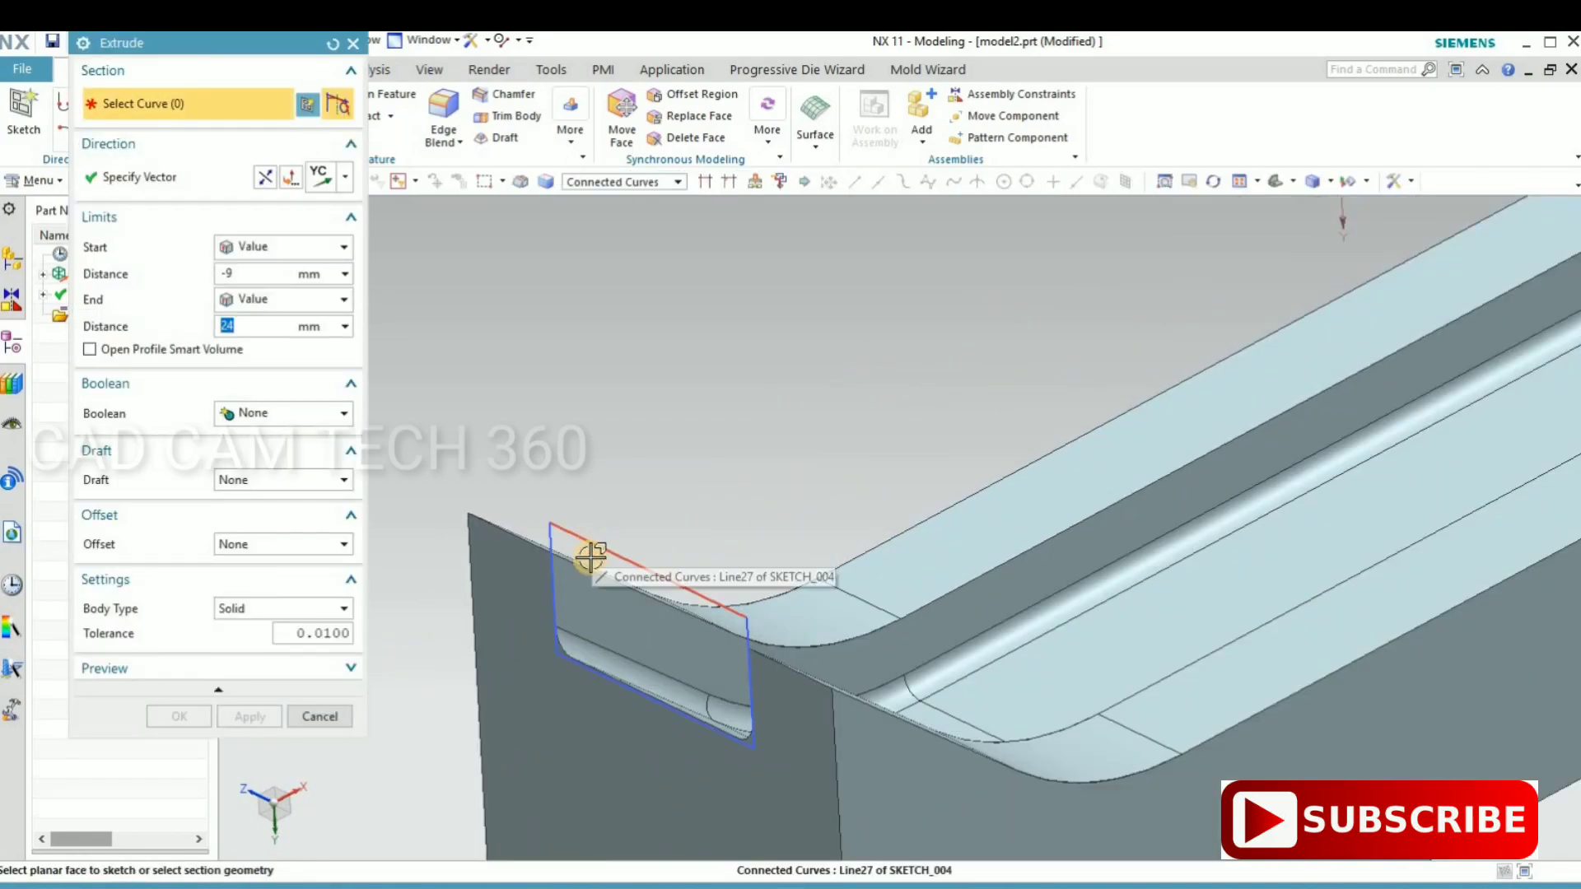
left_click(591, 558)
scroll(571, 551, "down", 5)
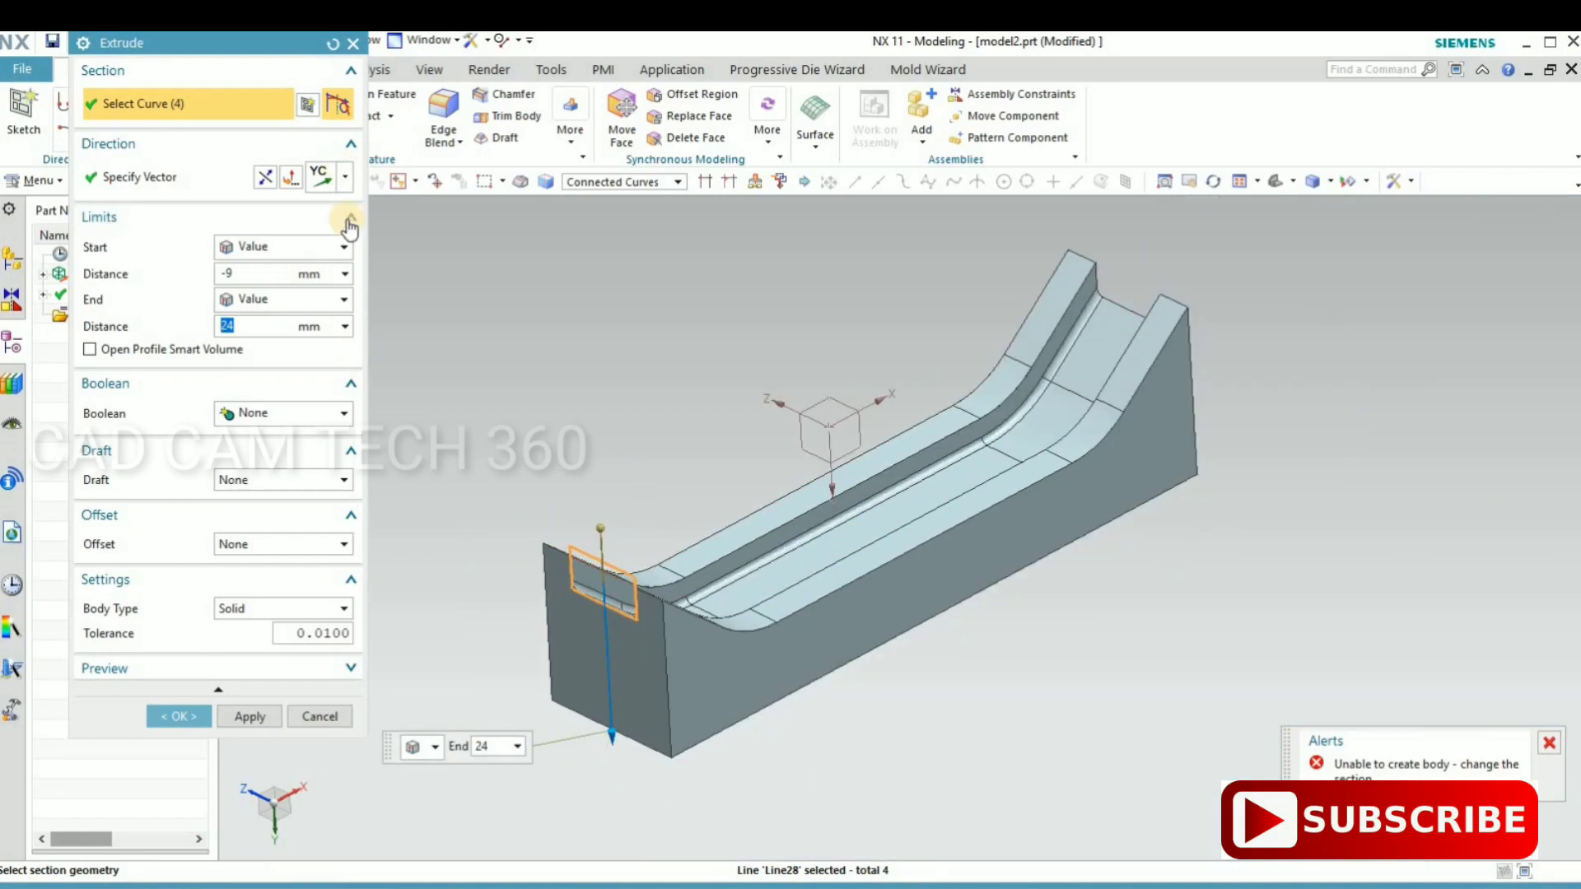
left_click(345, 176)
left_click(326, 353)
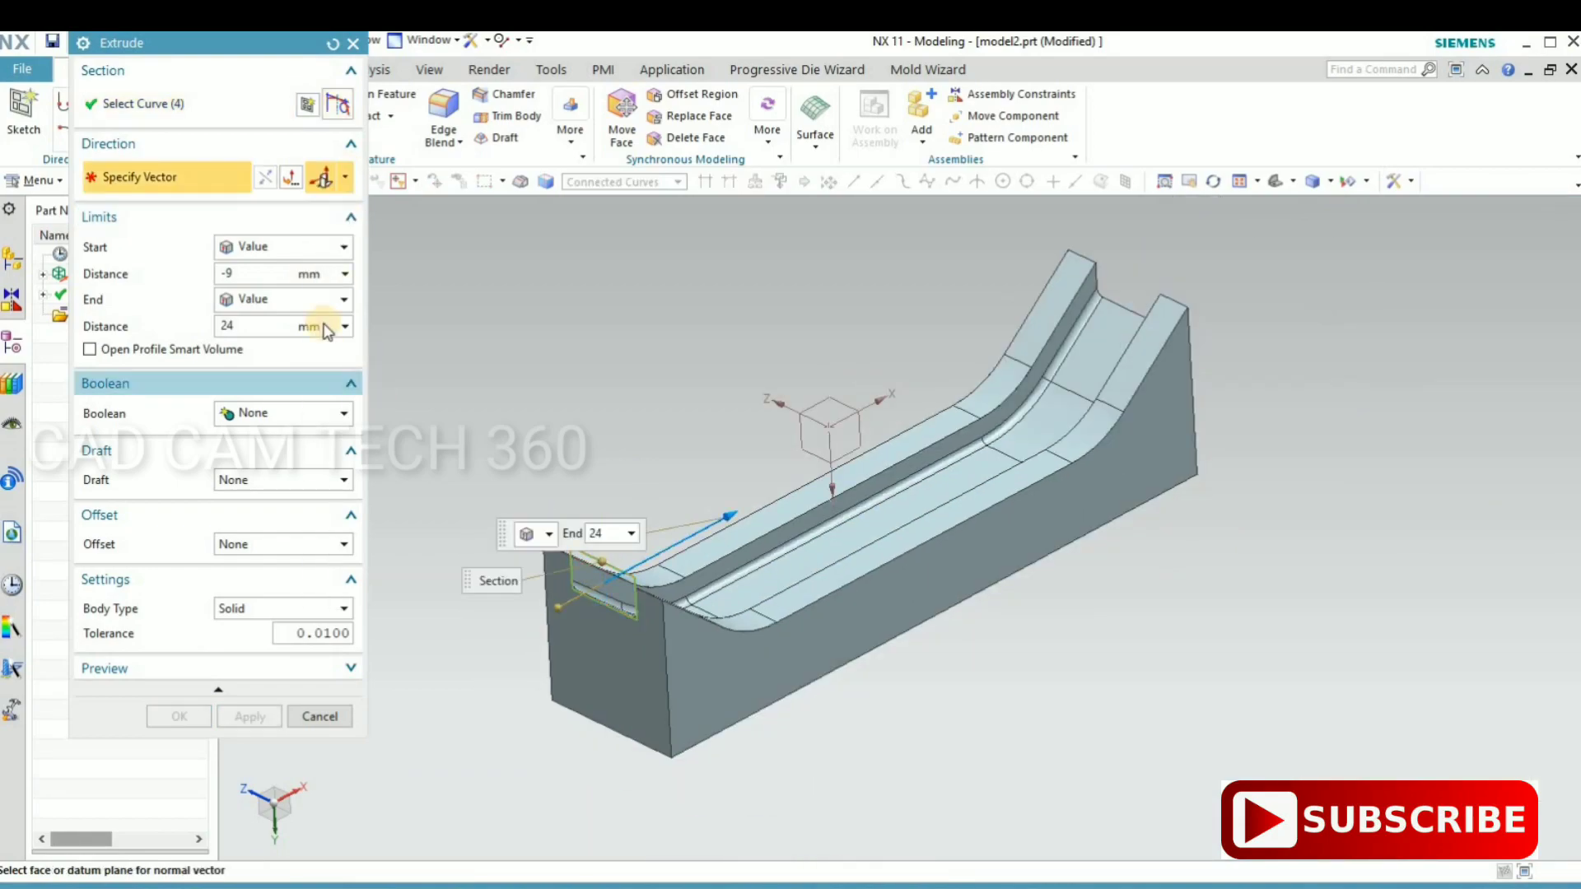
scroll(577, 584, "up", 2)
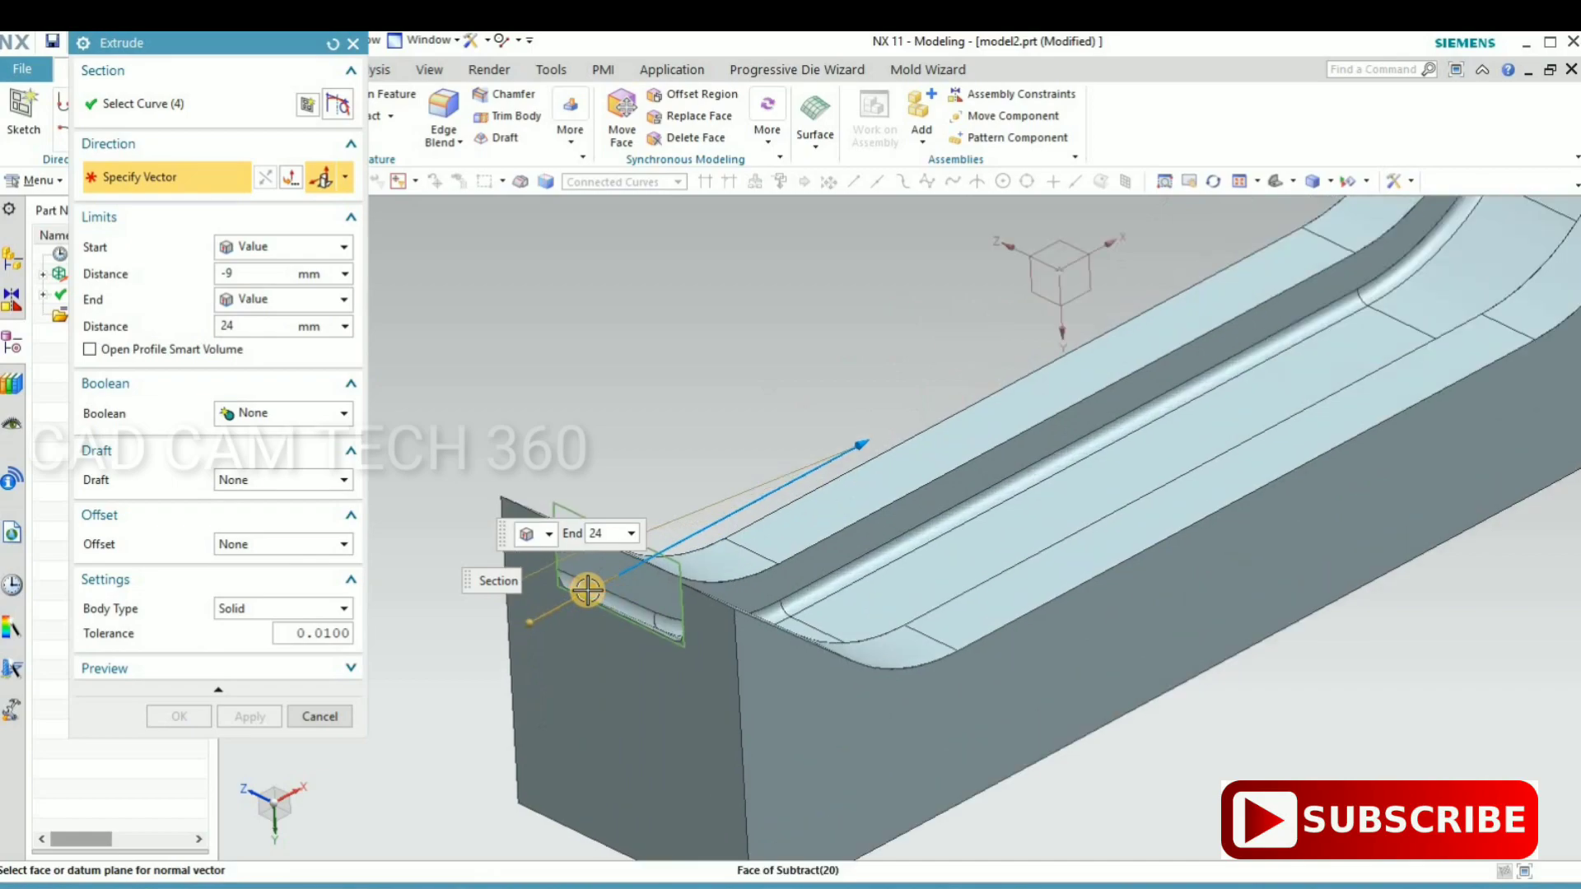
scroll(588, 590, "down", 2)
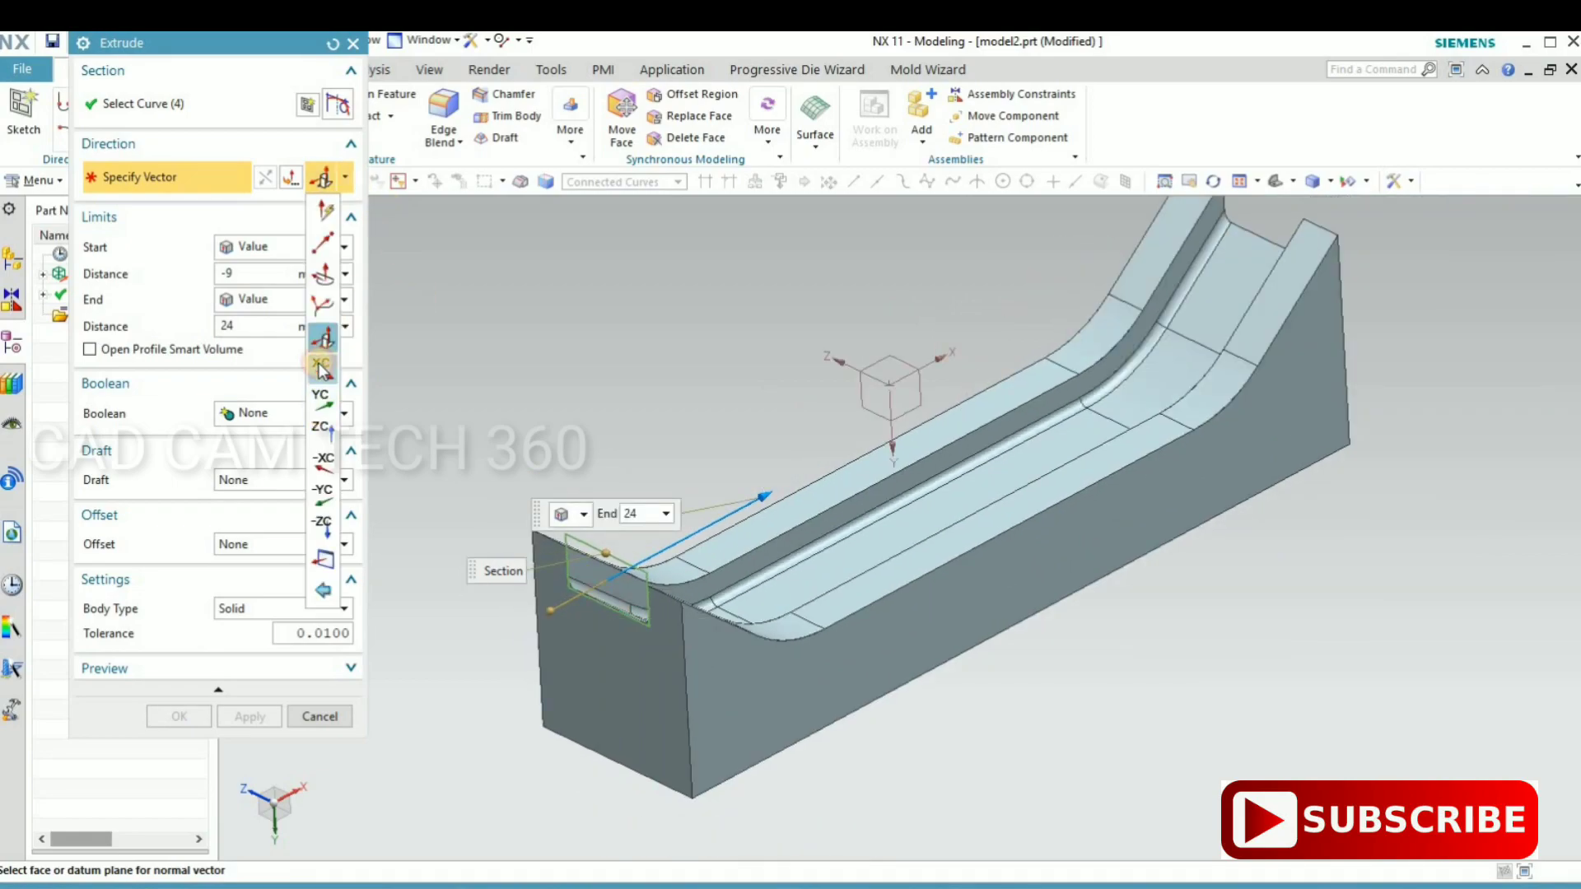
left_click(320, 366)
- Extend the extrusion end to 119 mm and subtract it from the block
left_click_drag(1395, 227, 1394, 226)
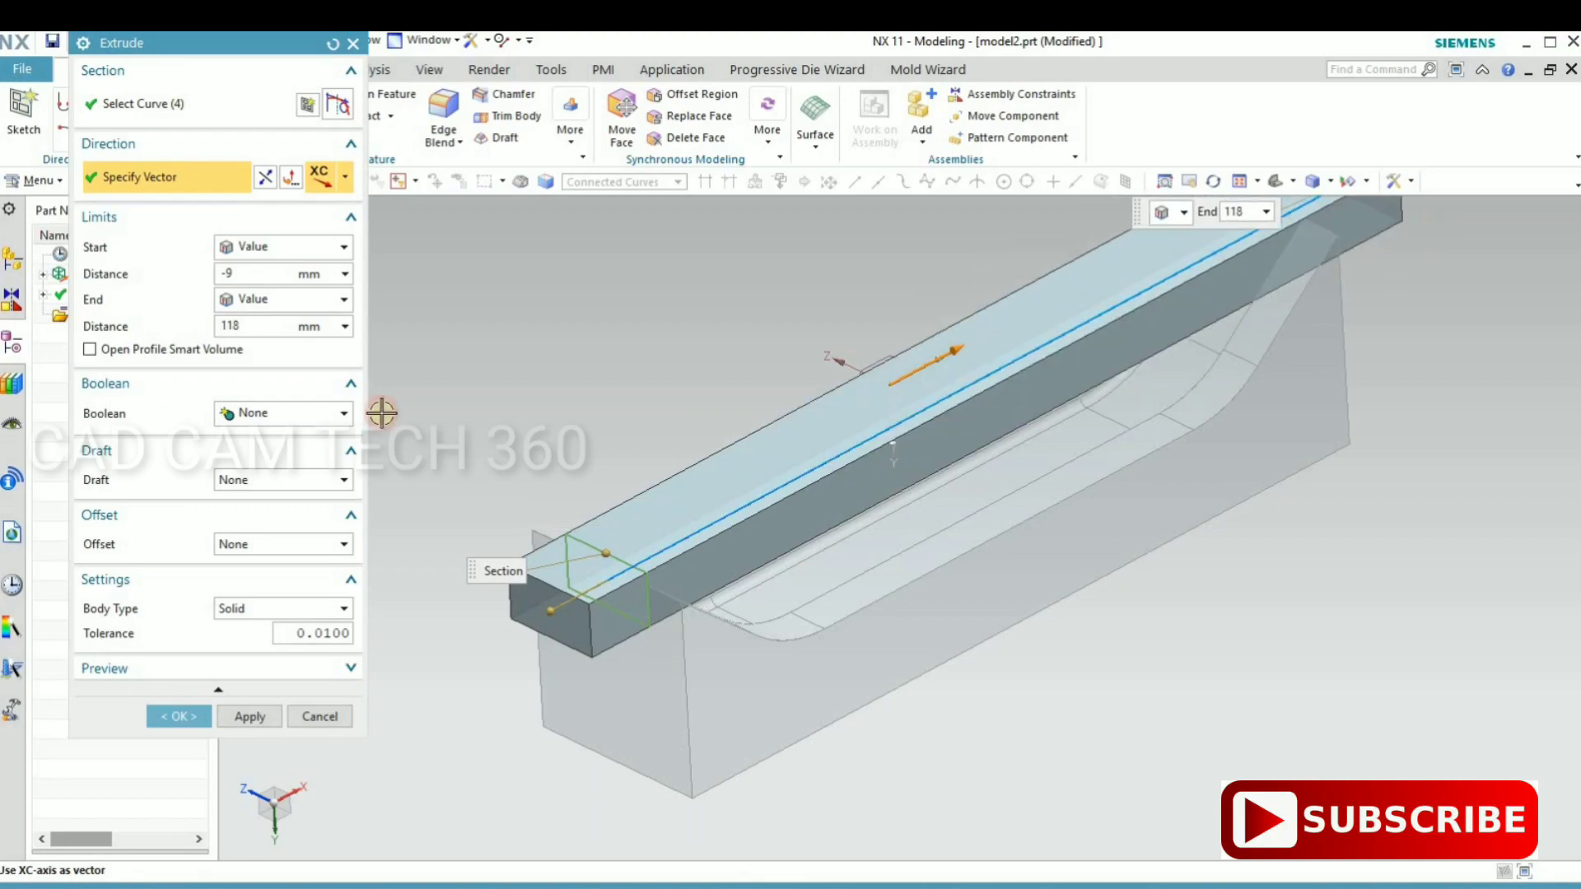
left_click(280, 413)
left_click(256, 457)
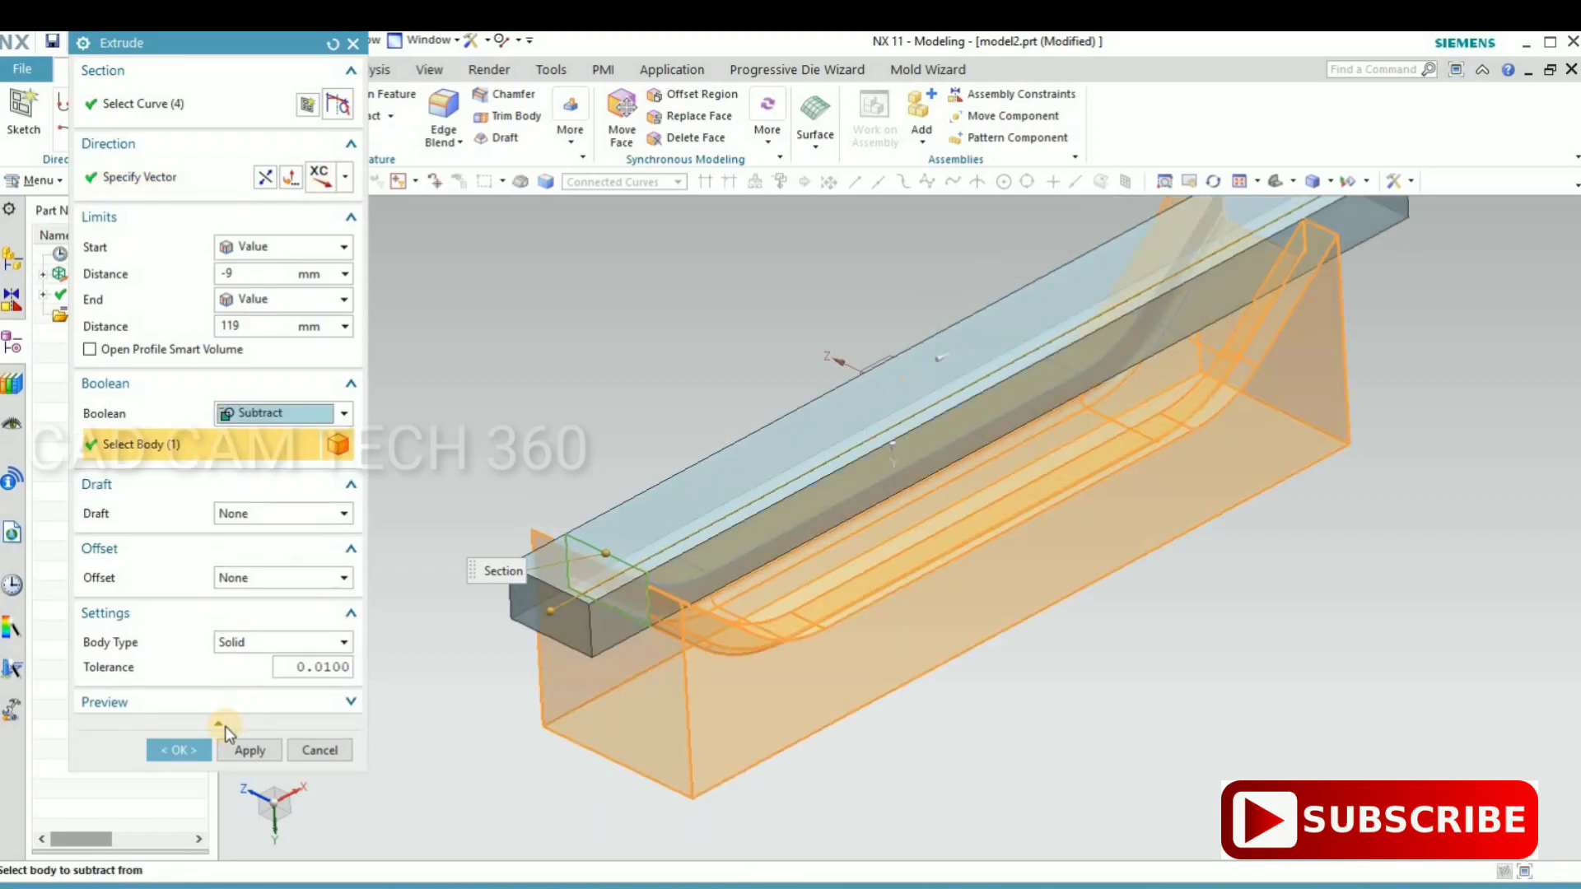
left_click(165, 751)
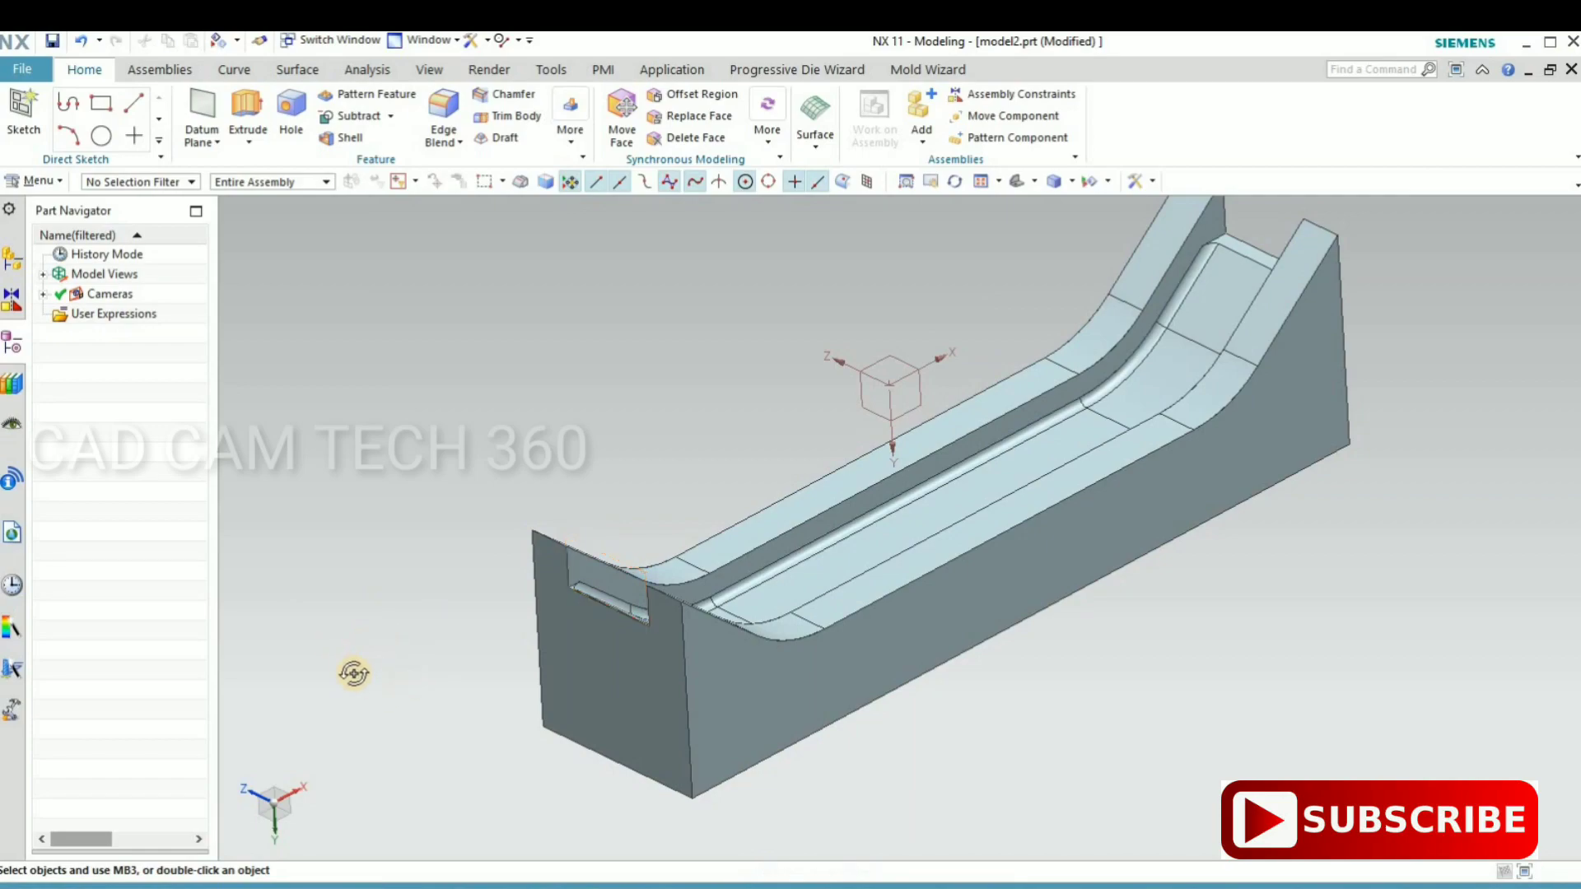
middle_click_drag(354, 673, 369, 560)
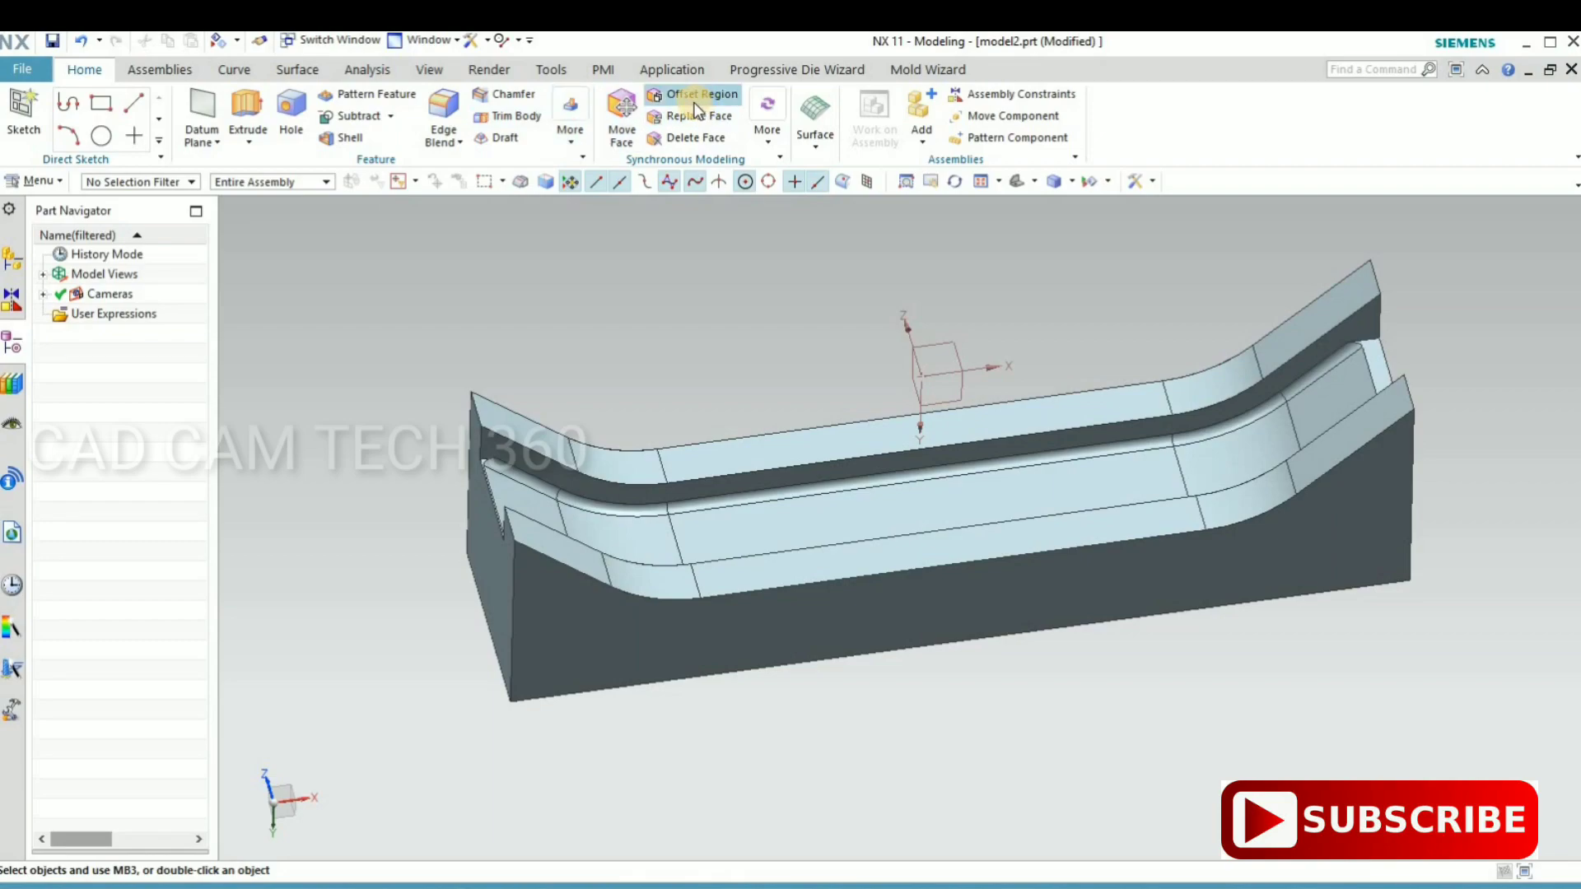
- Set up a non-subtracting extrusion on the left end face's edges
left_click(260, 120)
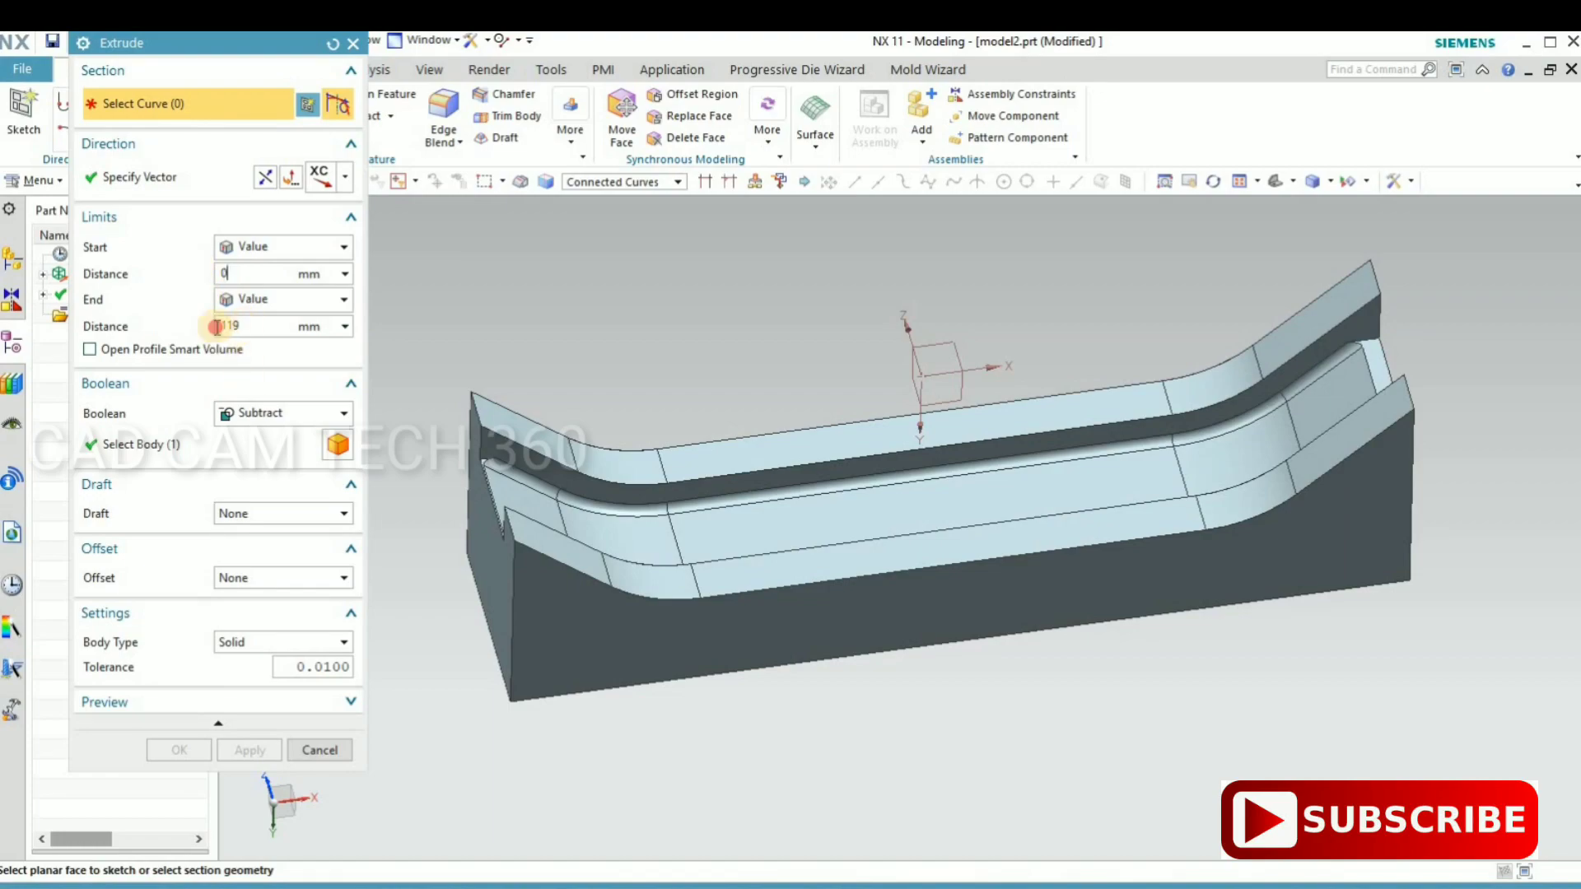
type("40")
left_click(280, 413)
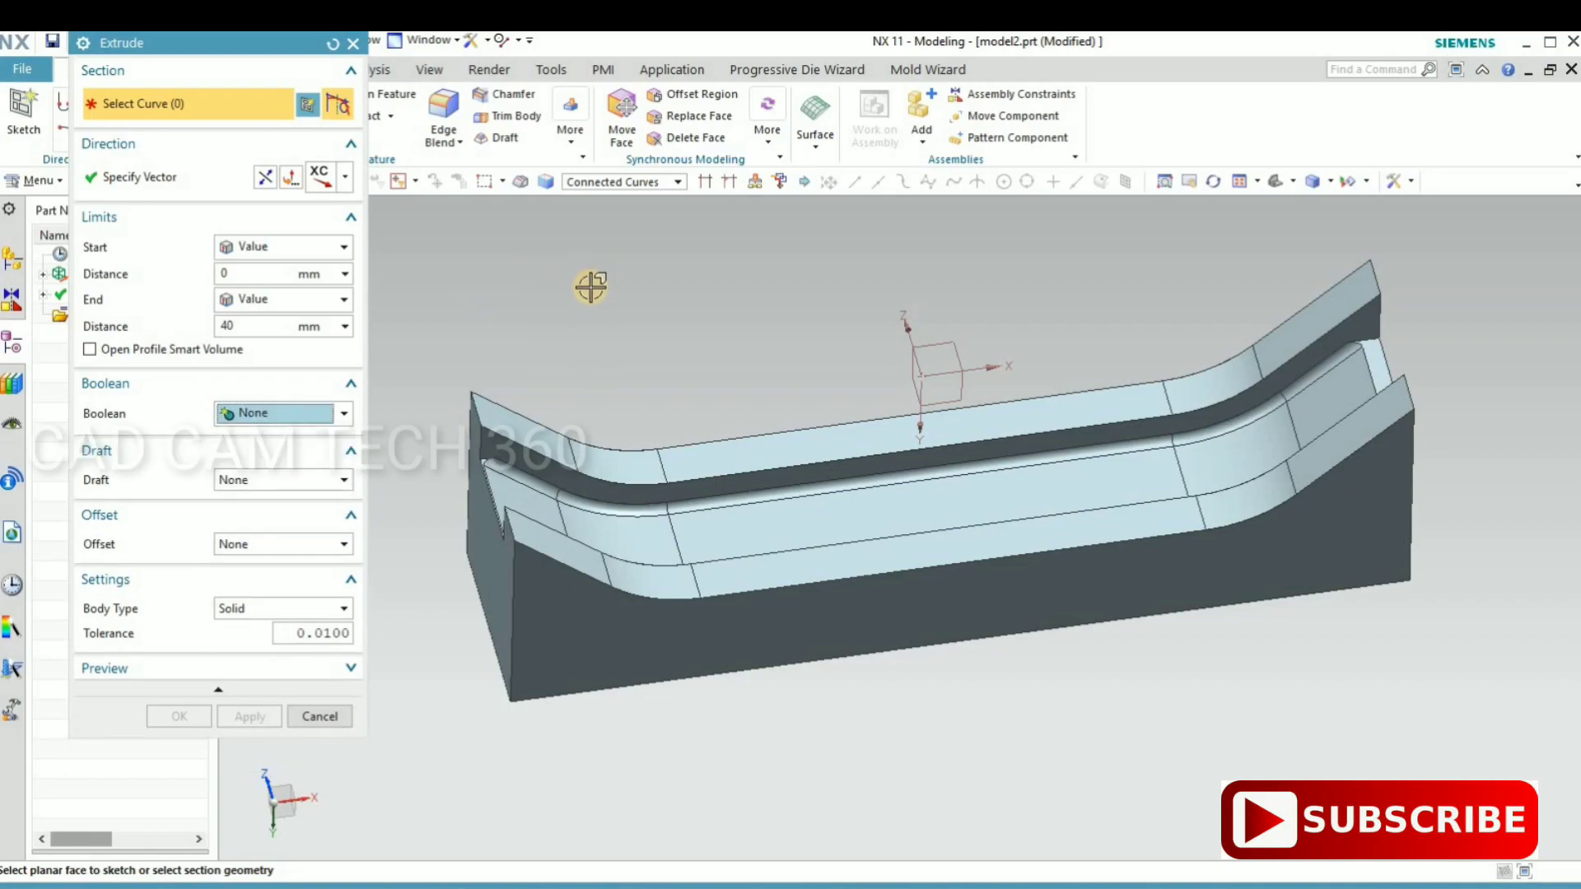
left_click(587, 180)
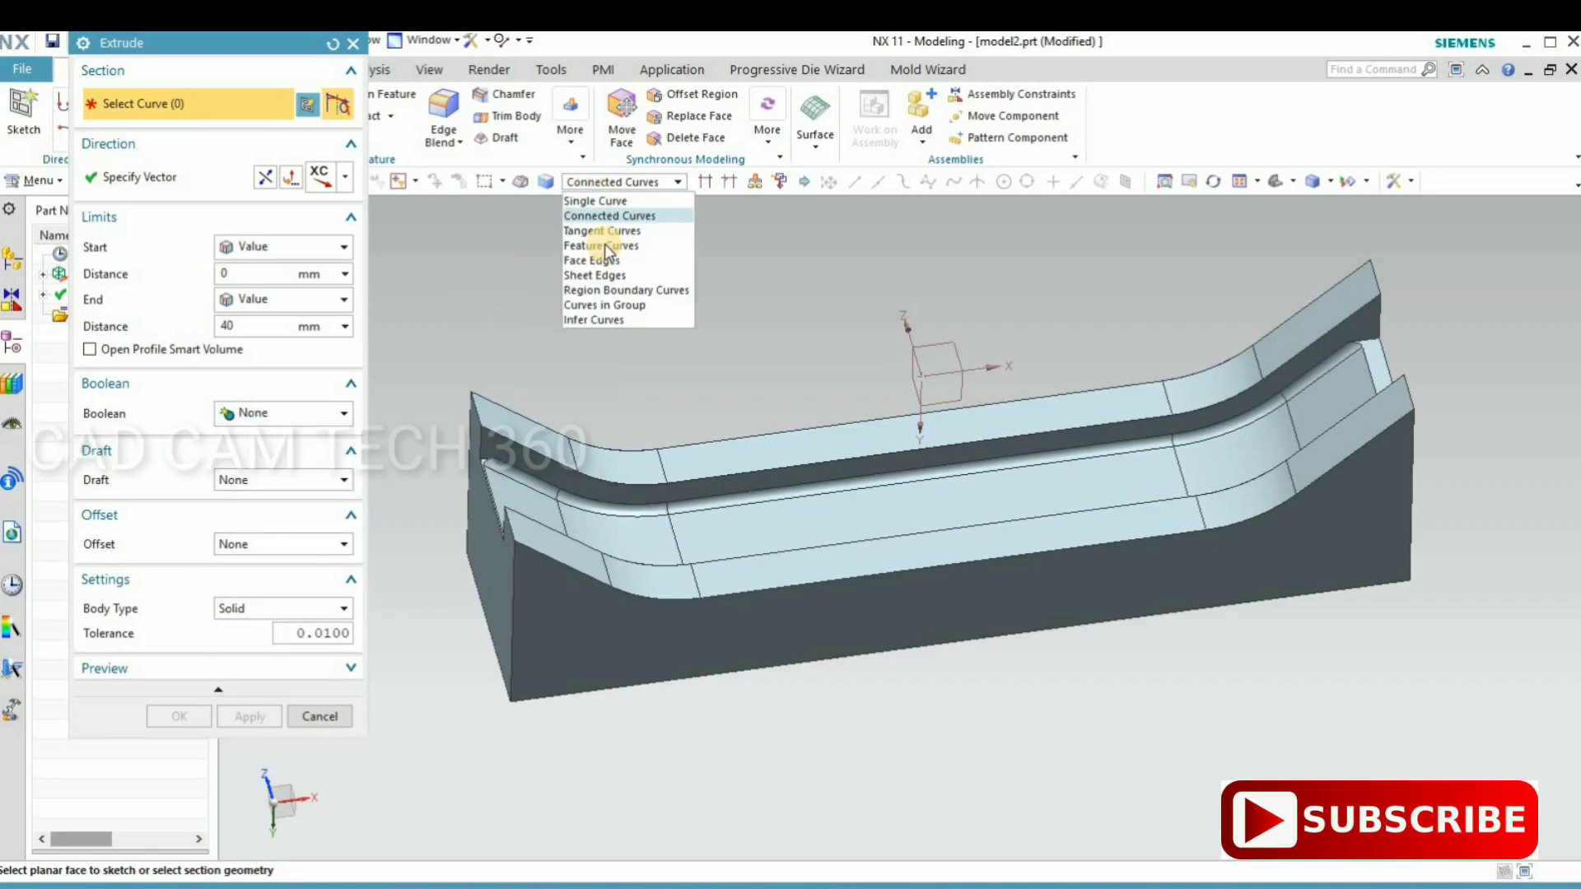
left_click(602, 260)
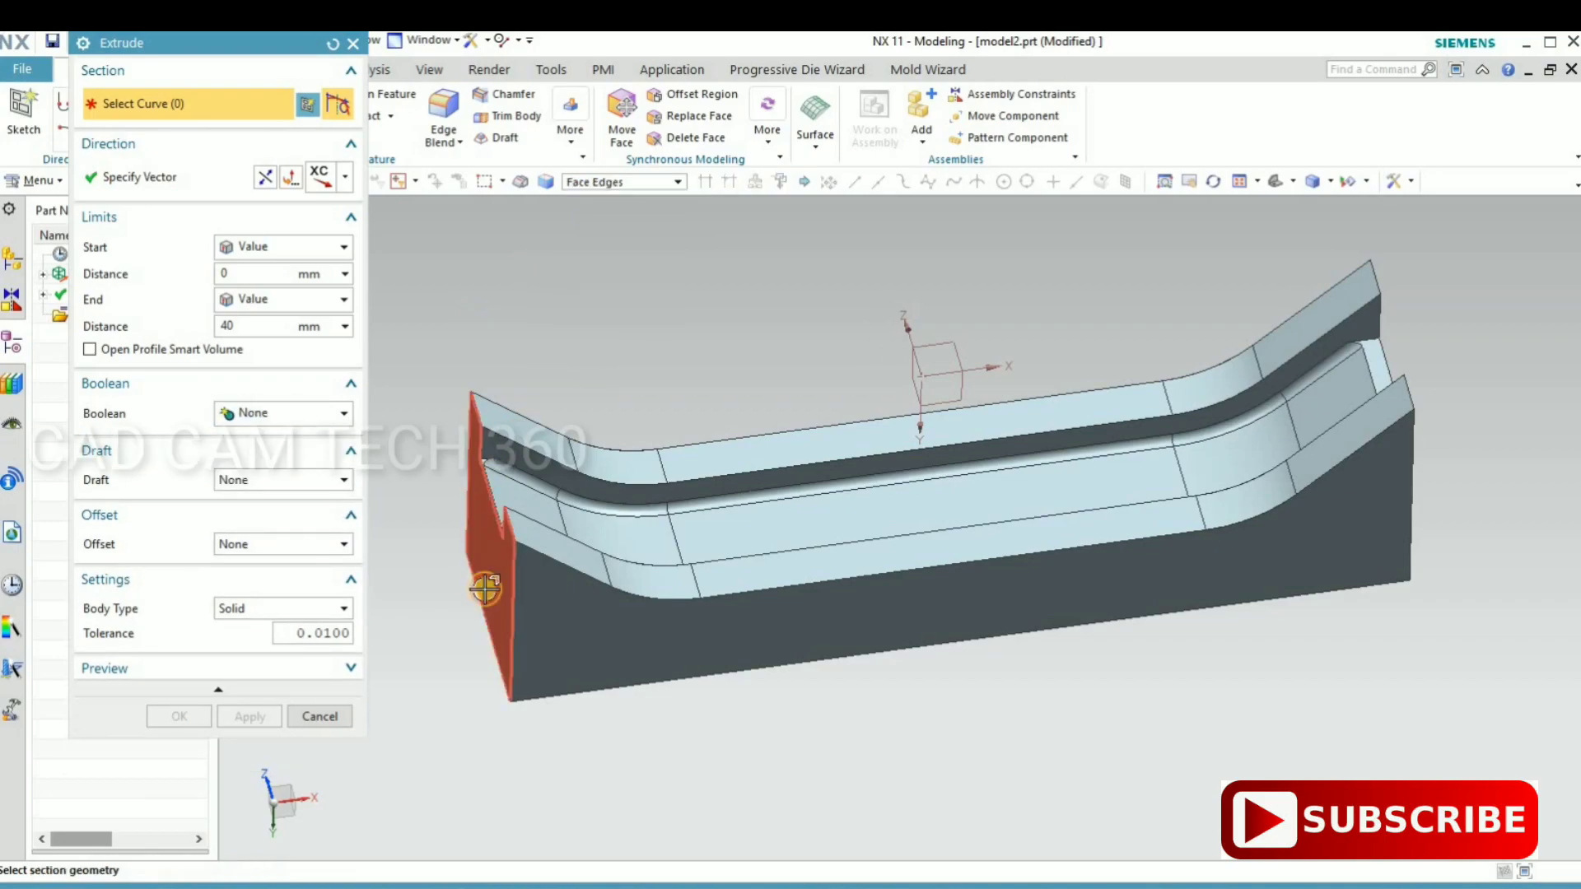
left_click(486, 577)
- Set the extrude direction from an edge and apply the 20 mm left-end extrusion
left_click(264, 177)
scroll(783, 575, "down", 2)
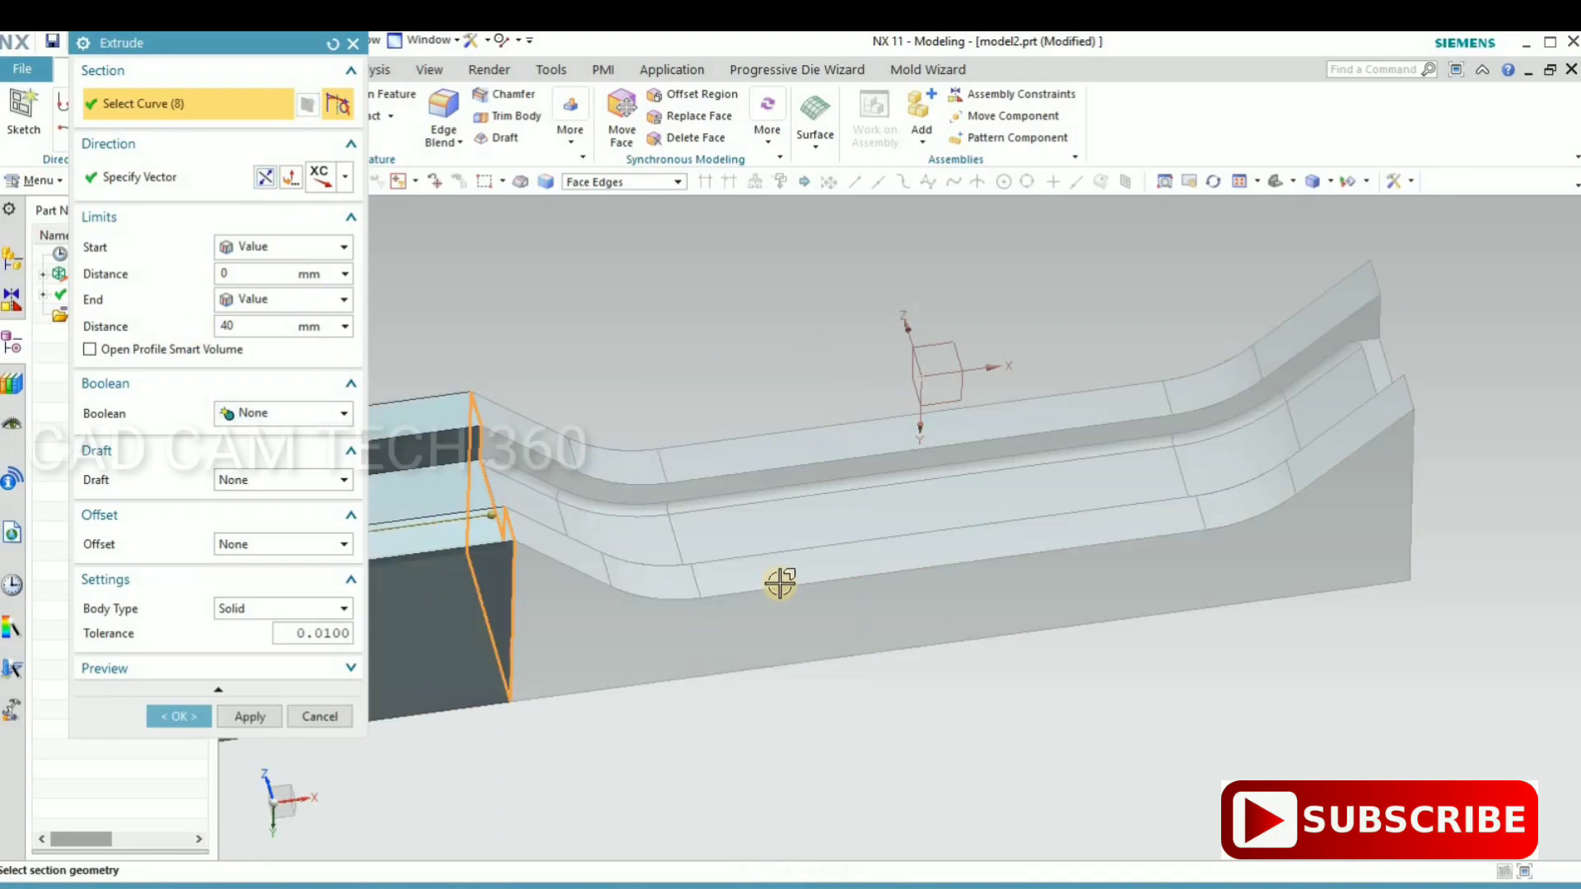
scroll(593, 610, "down", 2)
scroll(573, 577, "down", 2)
scroll(573, 577, "up", 2)
left_click(659, 551)
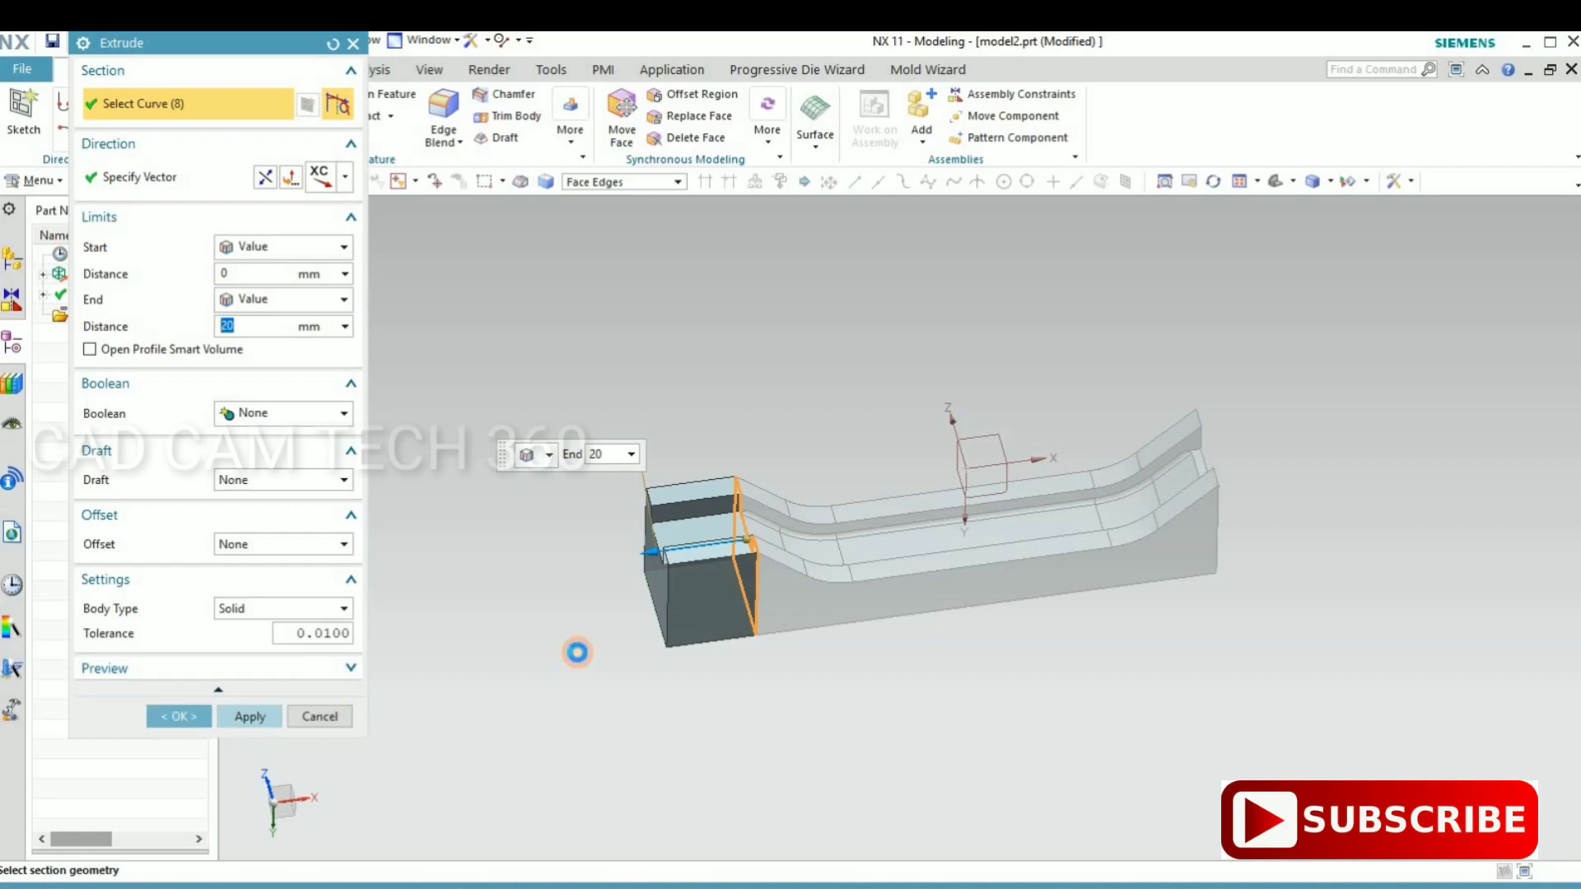
middle_click(577, 652)
- Extrude the right end face's edges by 20 mm the same way
middle_click_drag(1246, 650, 1163, 517)
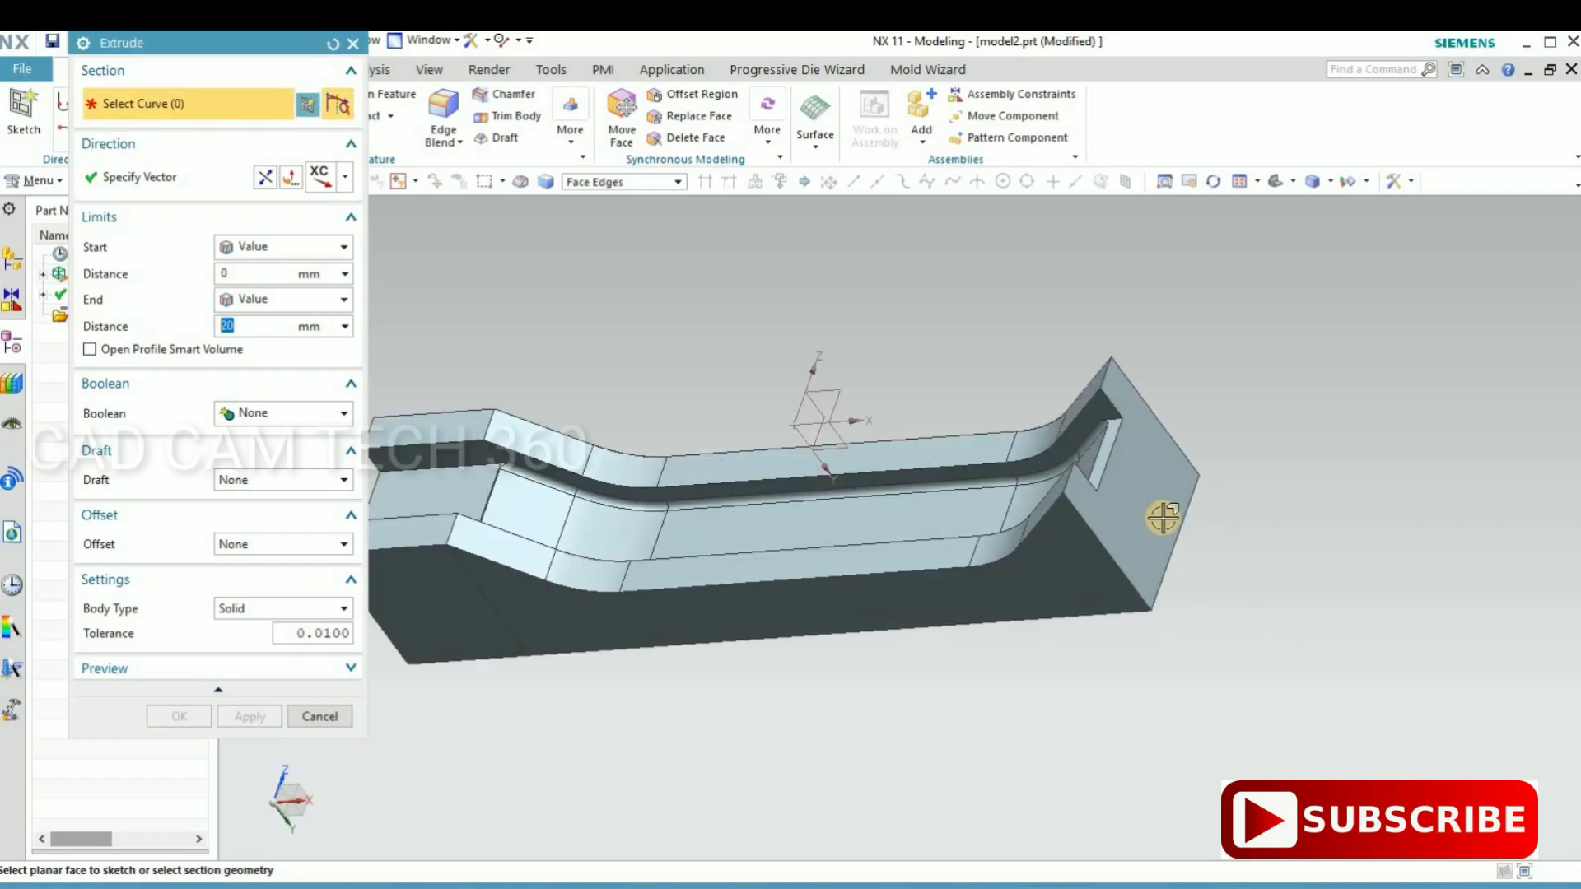
left_click(1163, 517)
left_click(249, 715)
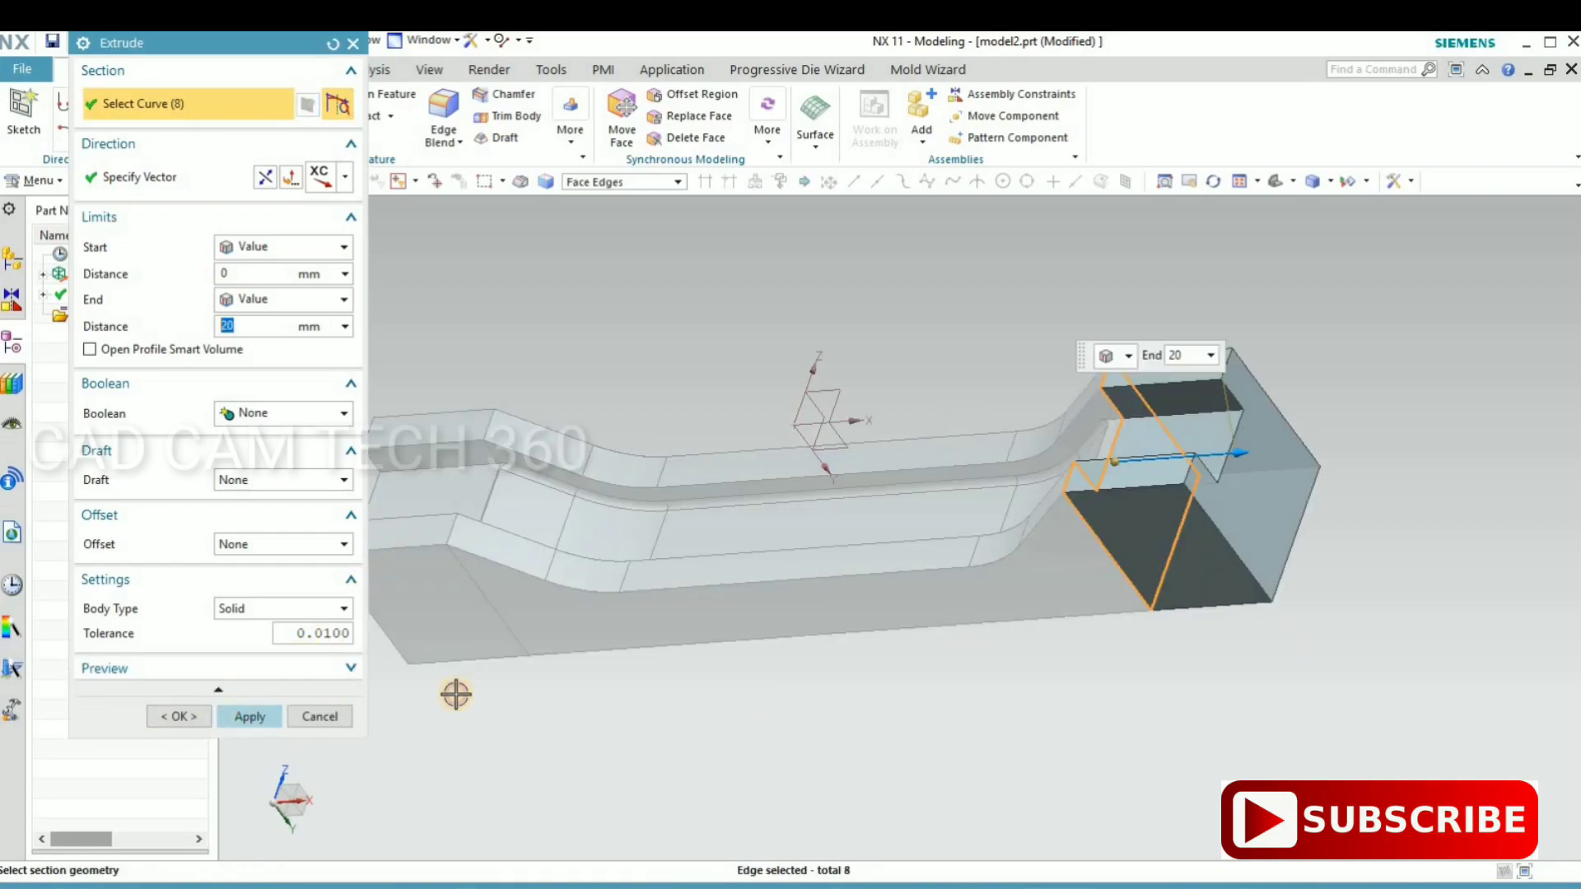
mouse_move(769, 696)
middle_mouse_down()
mouse_move(822, 617)
mouse_move(696, 597)
middle_mouse_up()
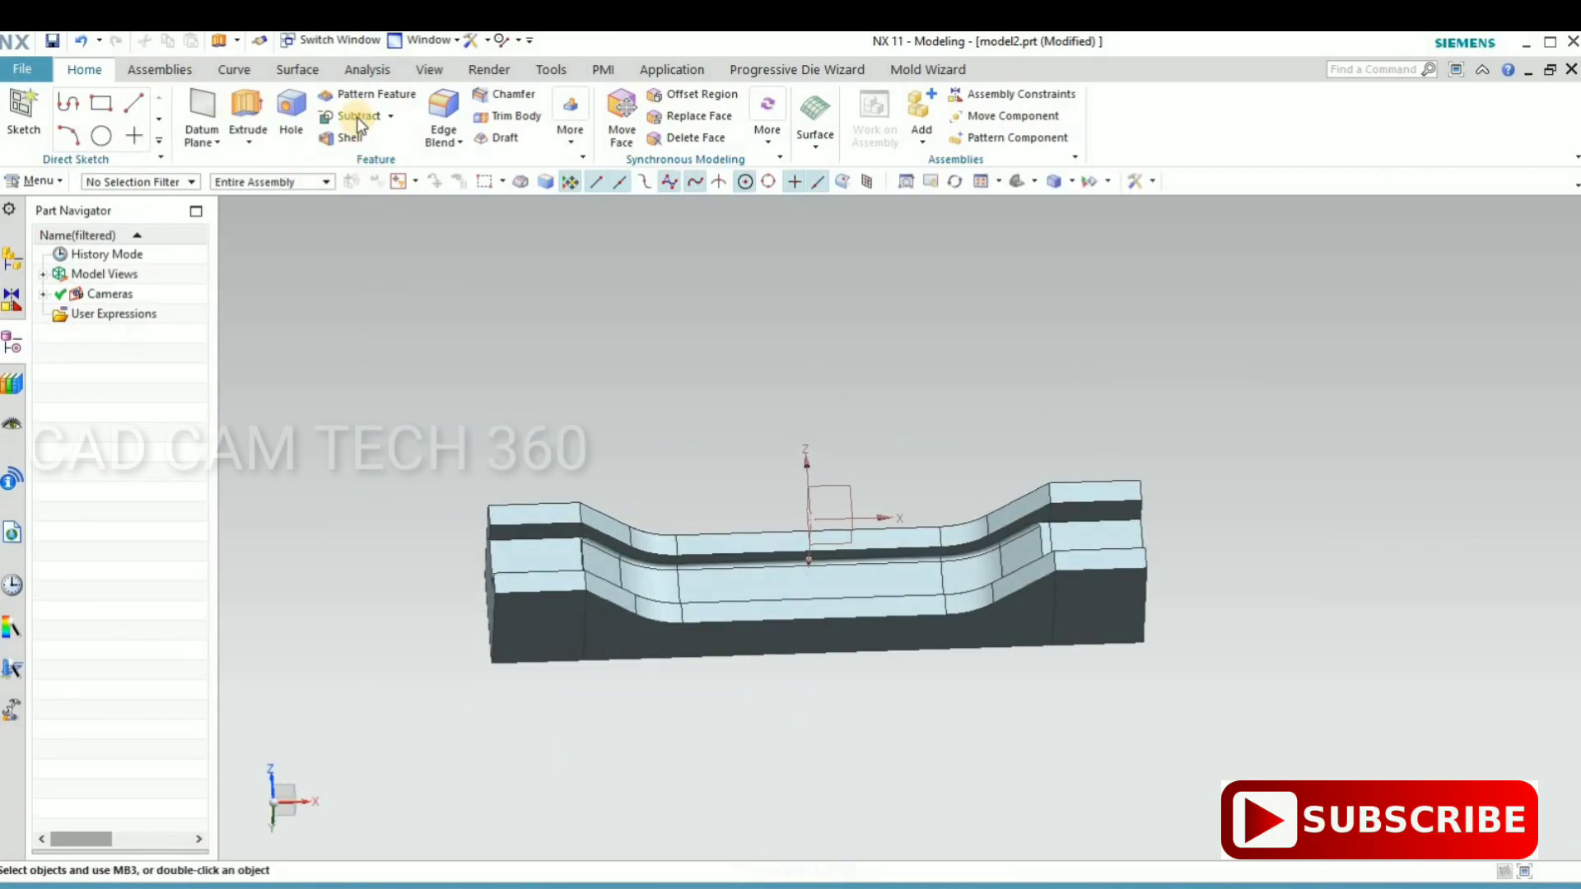
- Unite the channel body with both end blocks into a single solid
left_click(392, 116)
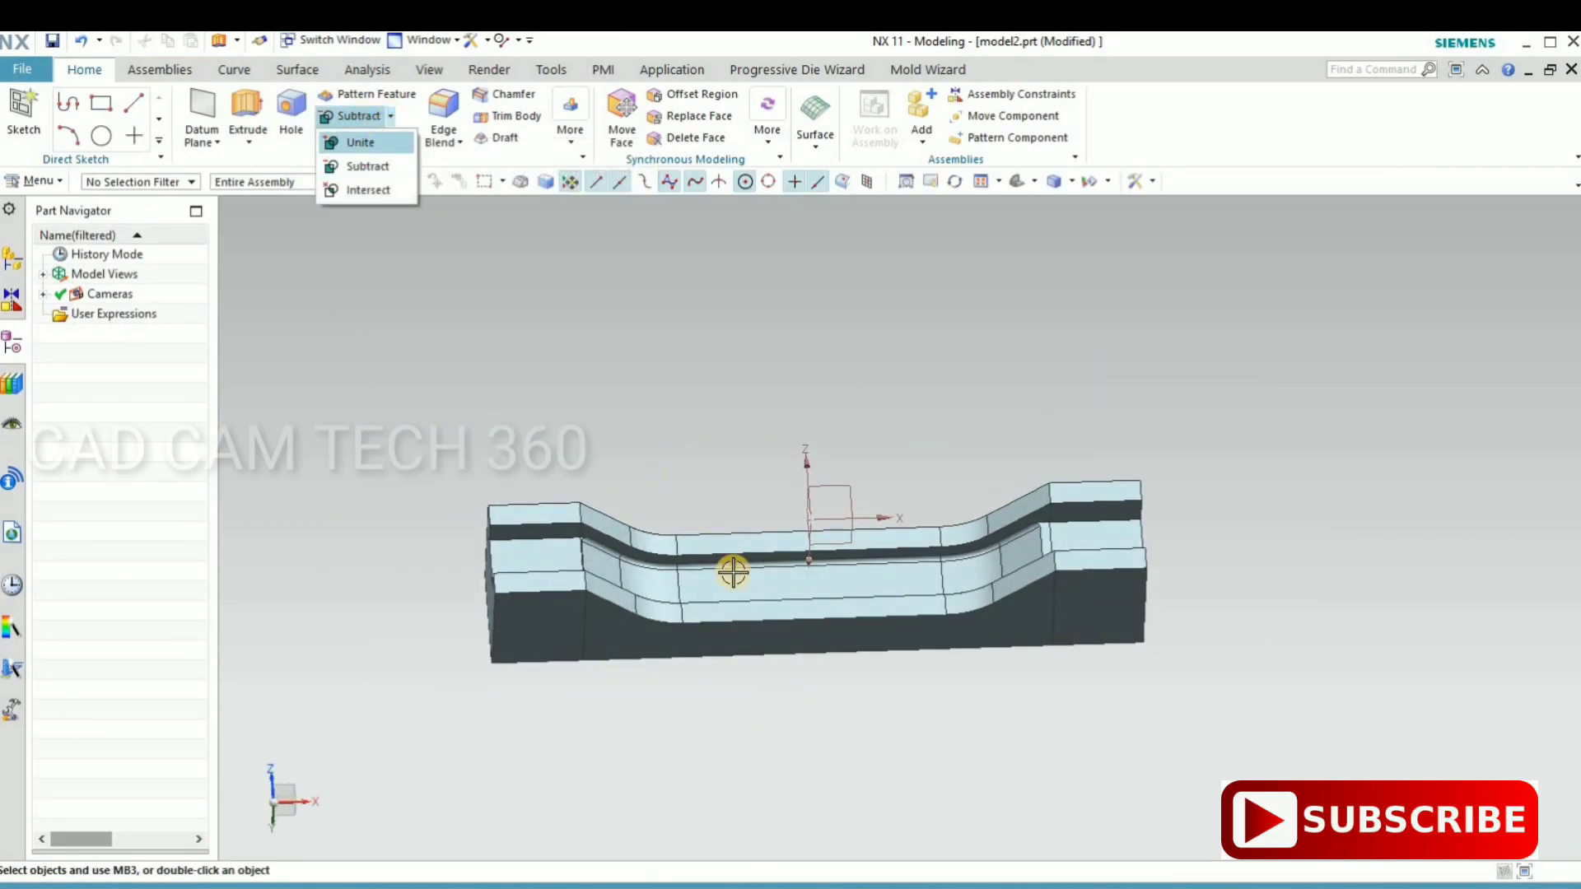
left_click(354, 141)
left_click(808, 577)
left_click(1060, 526)
left_click(536, 548)
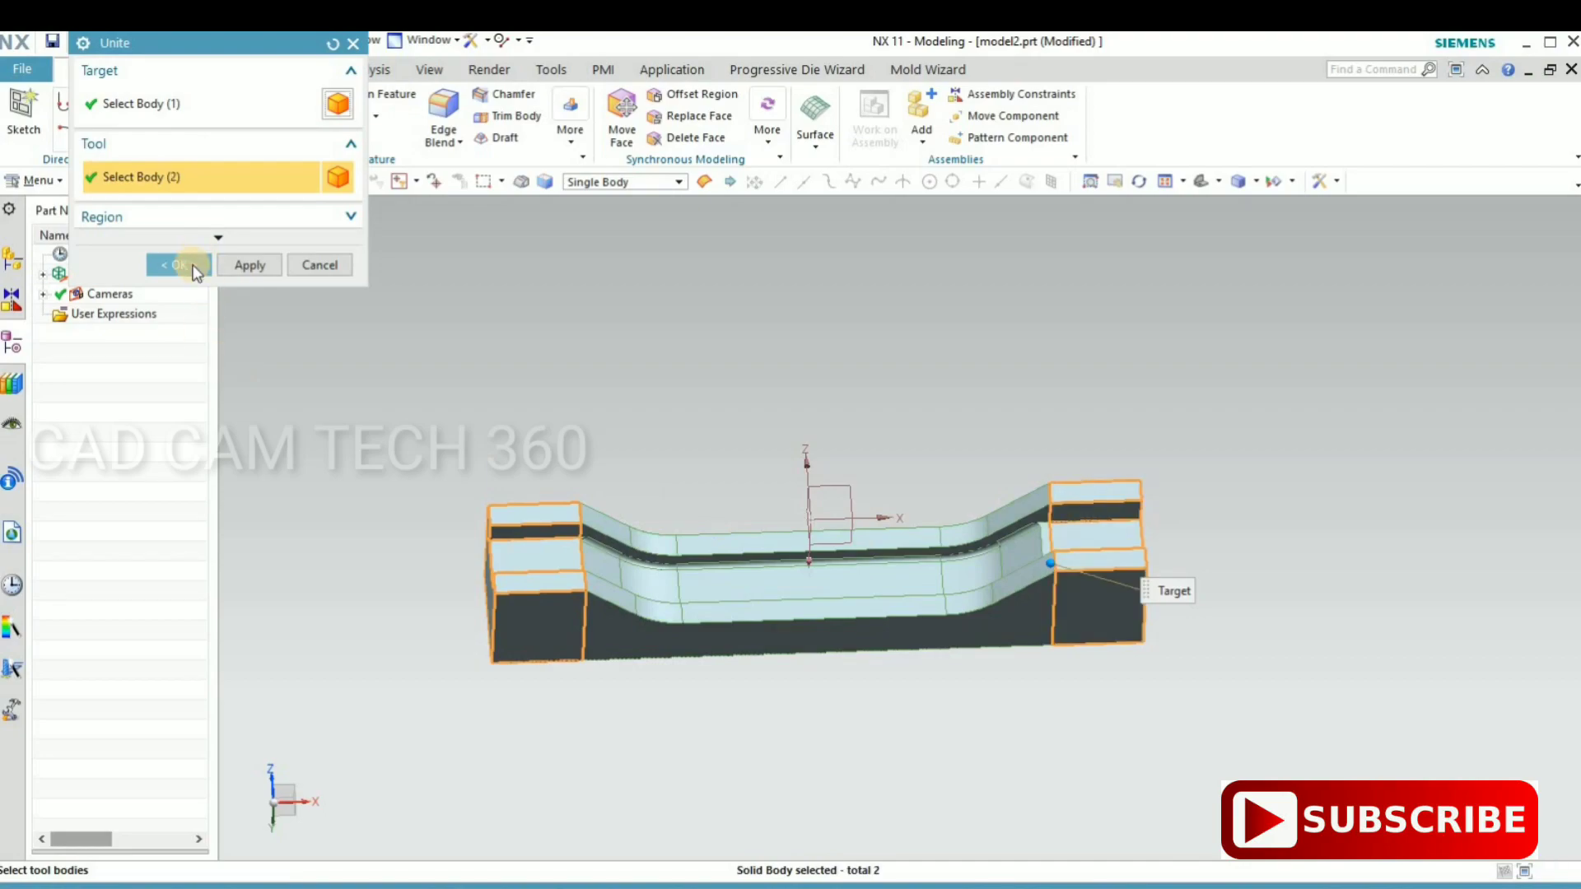
left_click(179, 264)
- Check the local radius at a point on the channel
scroll(528, 566, "down", 3)
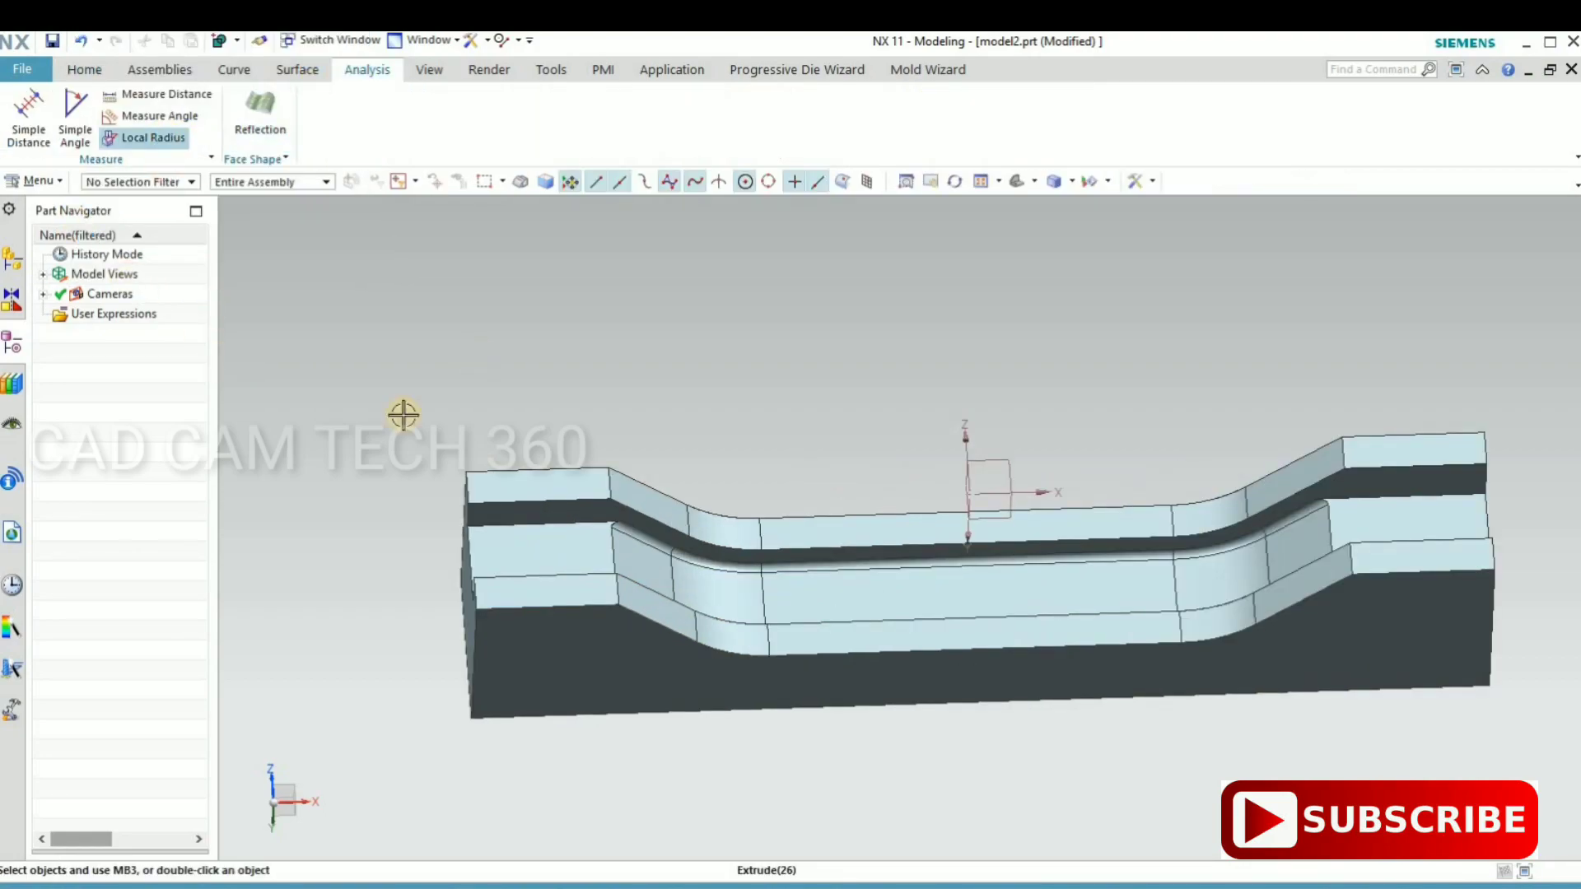
scroll(724, 576, "down", 5)
left_click(664, 637)
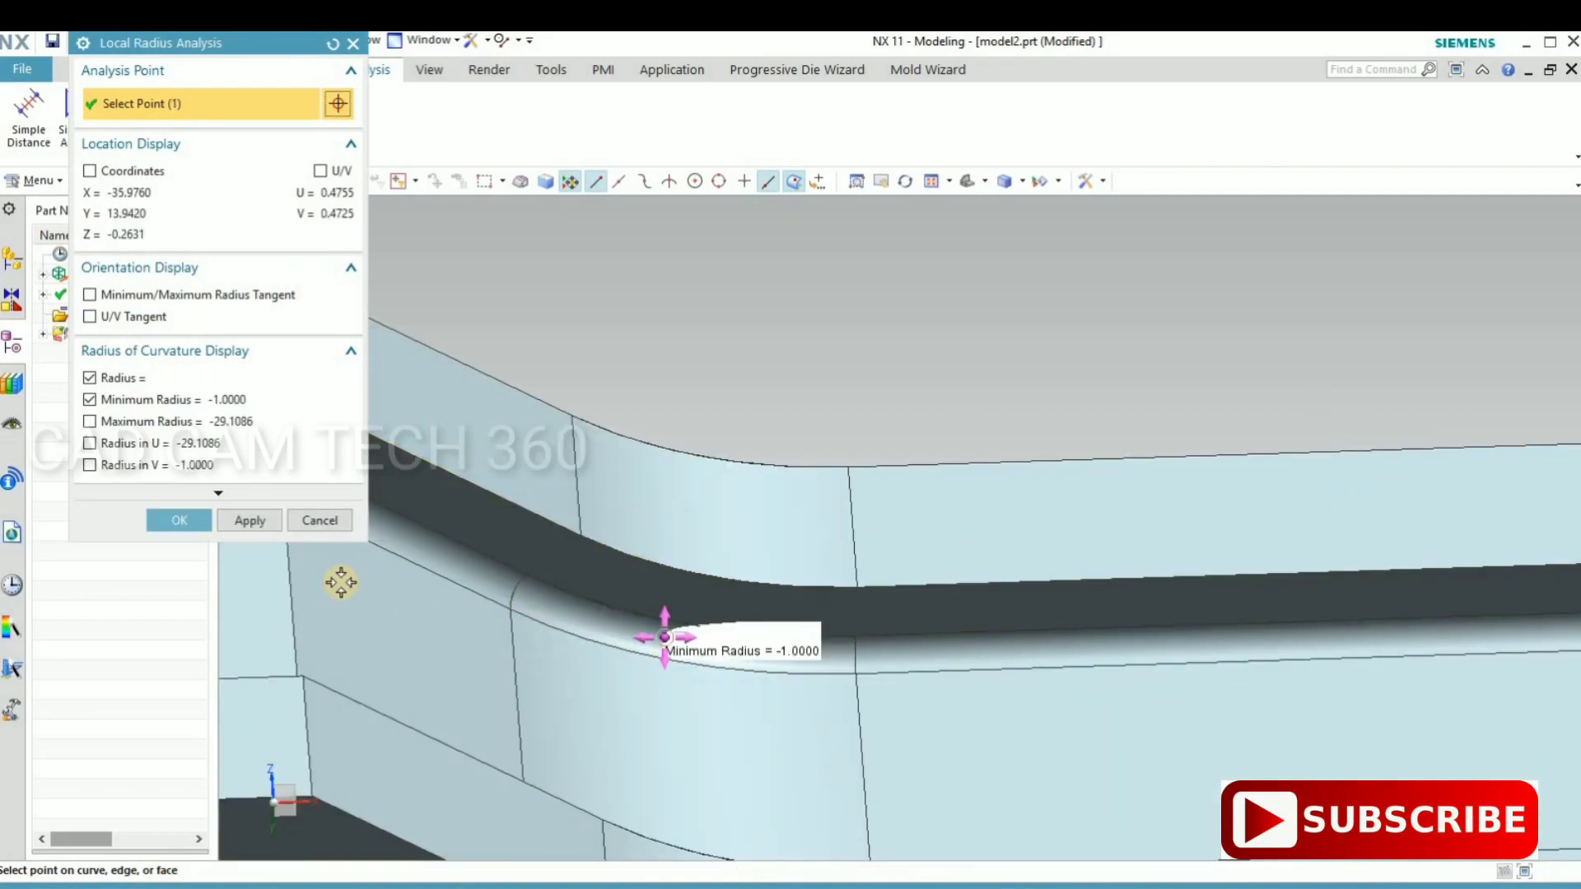
left_click(321, 520)
scroll(1024, 565, "up", 3)
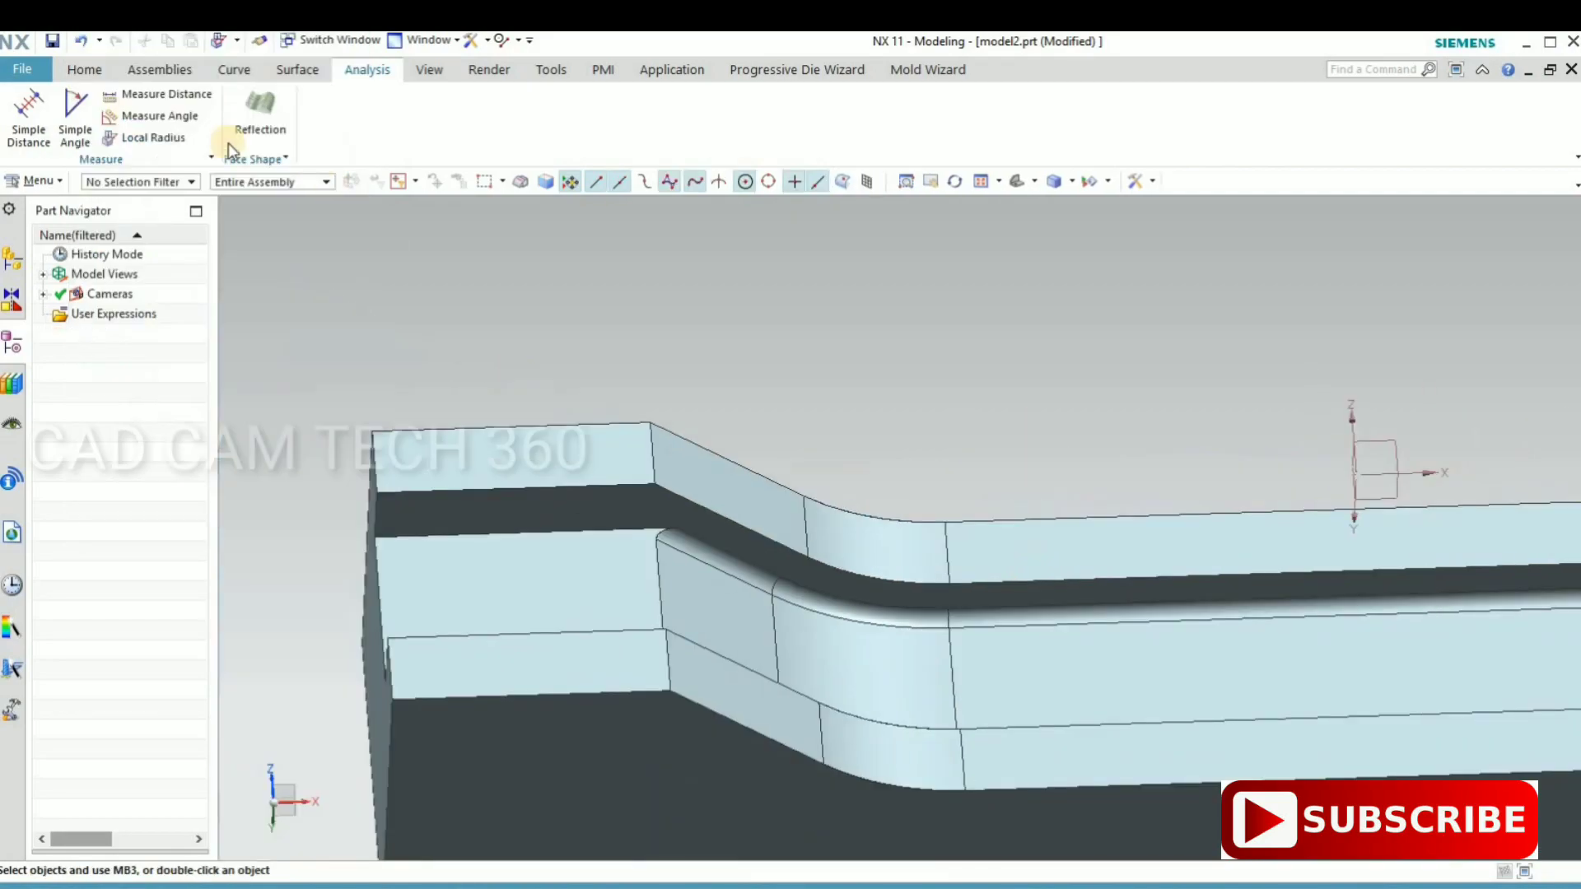
- Start an edge blend and select the band's top edge along the channel
left_click(84, 71)
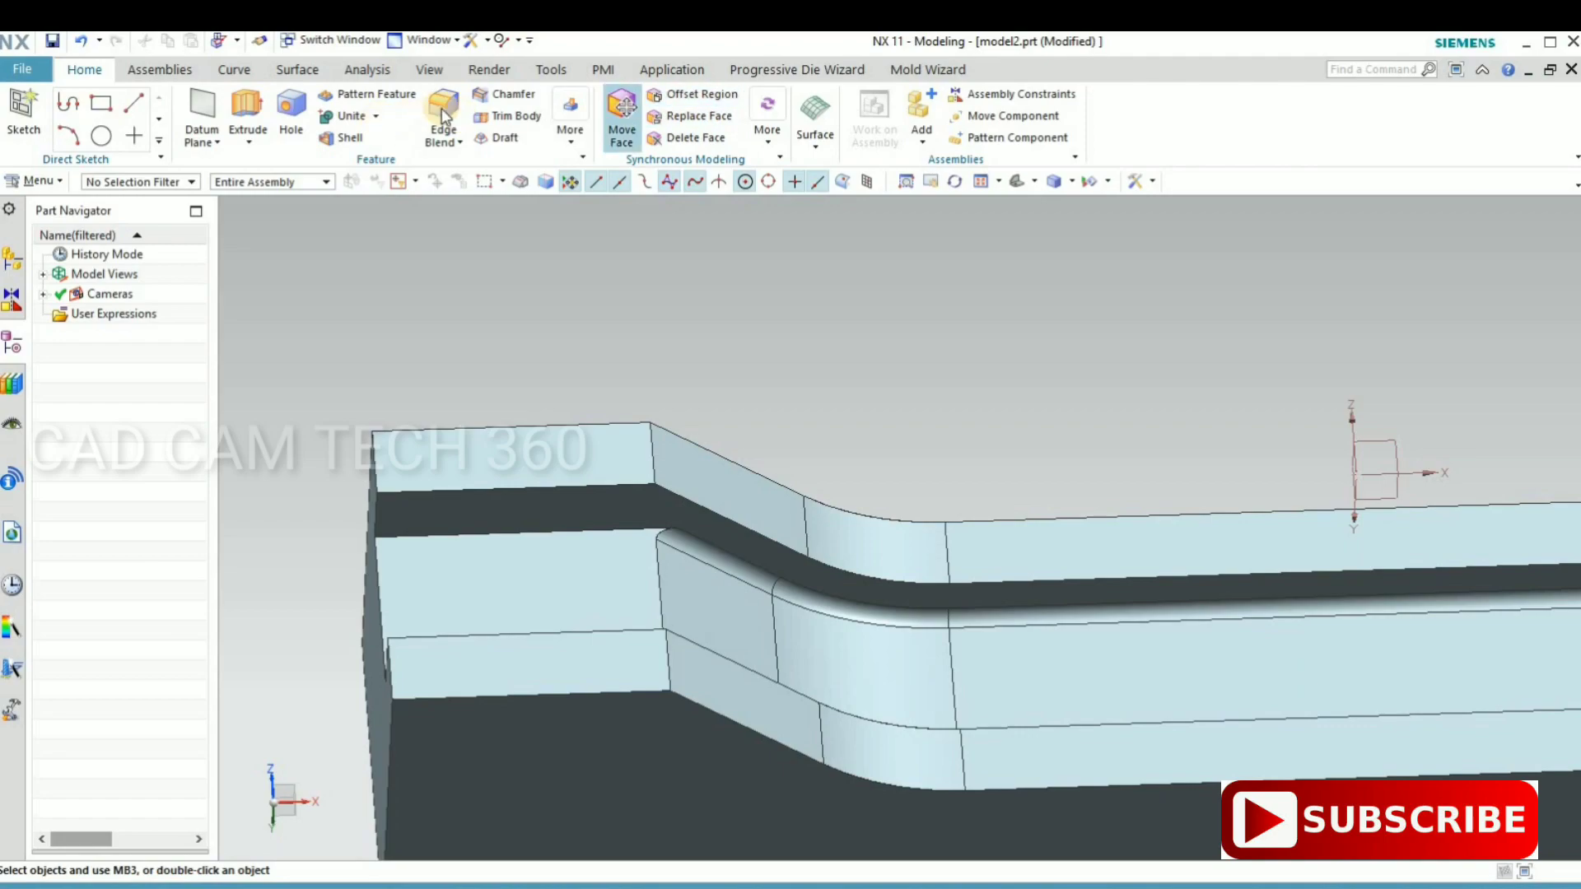
scroll(508, 554, "down", 3)
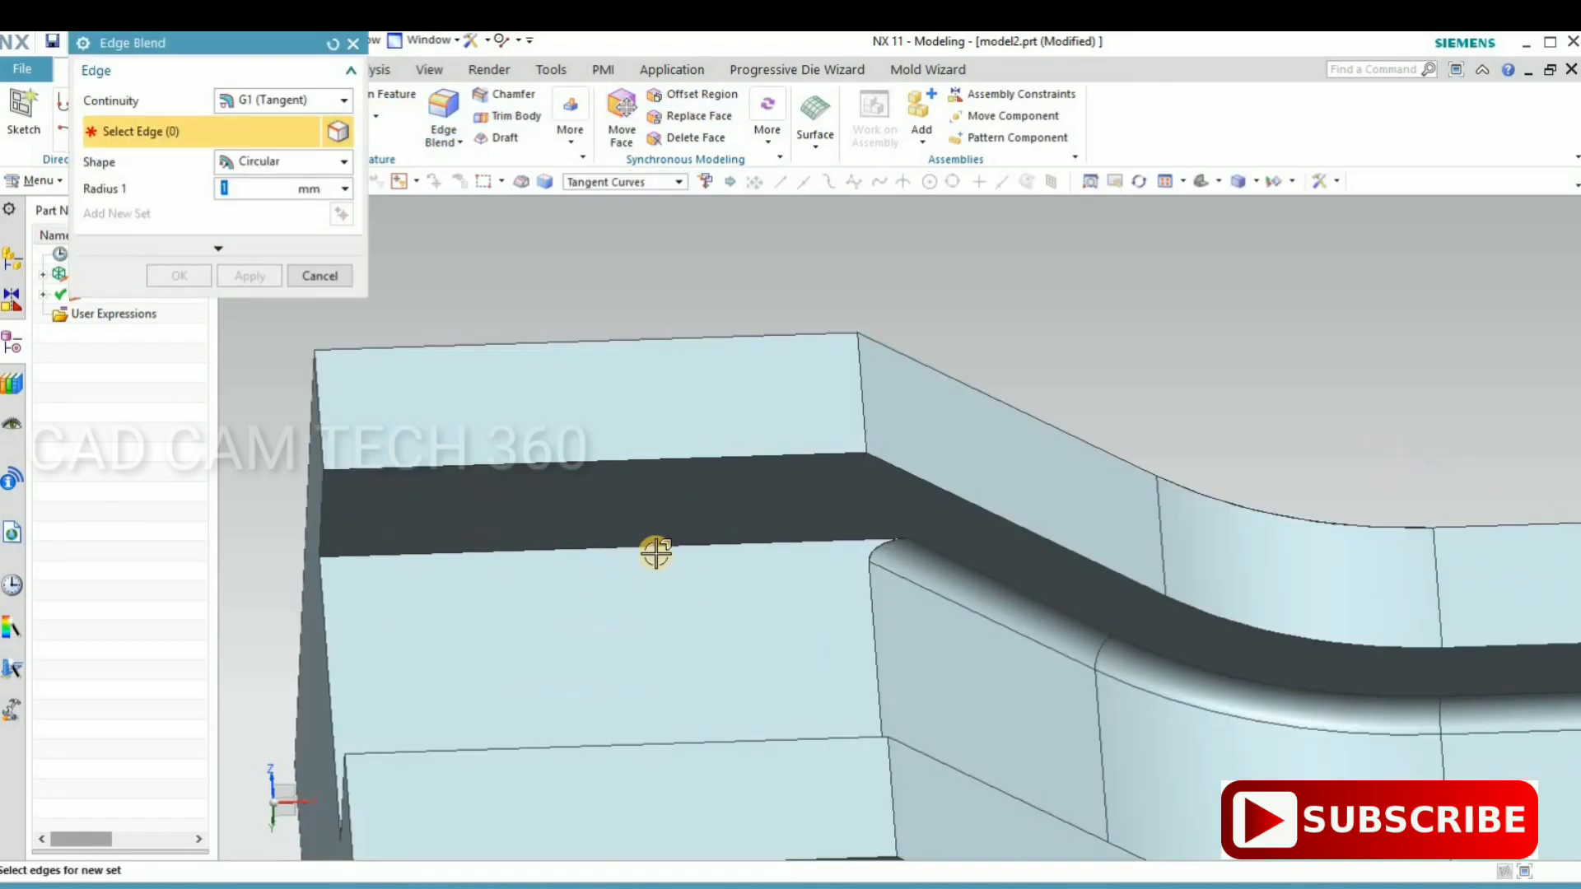
left_click(487, 514)
mouse_move(520, 352)
middle_mouse_down()
mouse_move(617, 515)
mouse_move(642, 354)
middle_mouse_up()
middle_click_drag(623, 442, 706, 621)
scroll(681, 552, "down", 3)
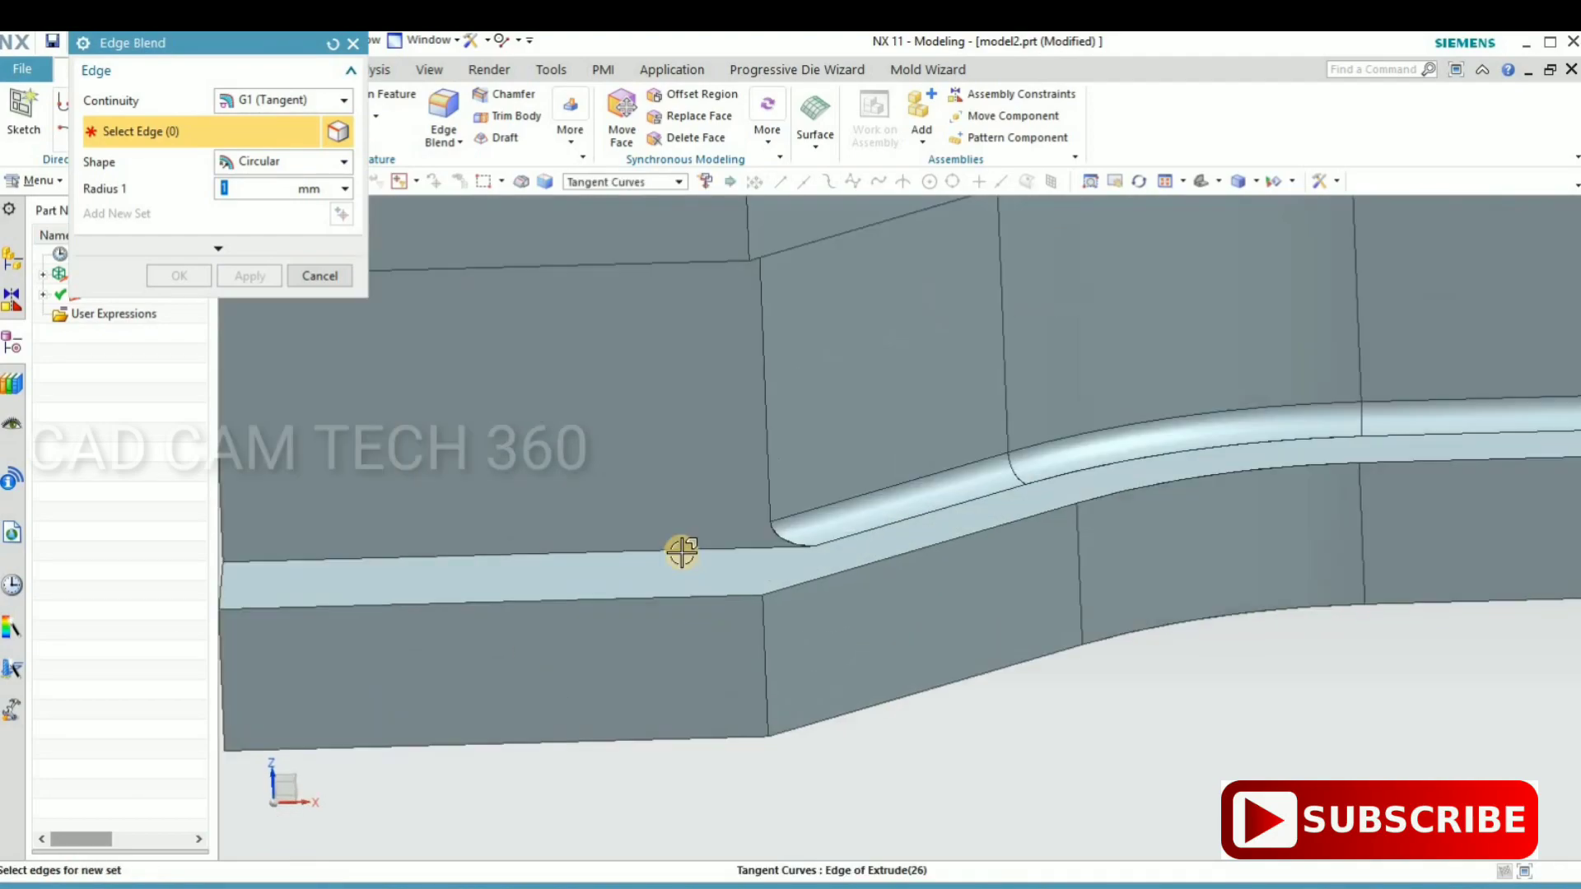
scroll(512, 547, "up", 3)
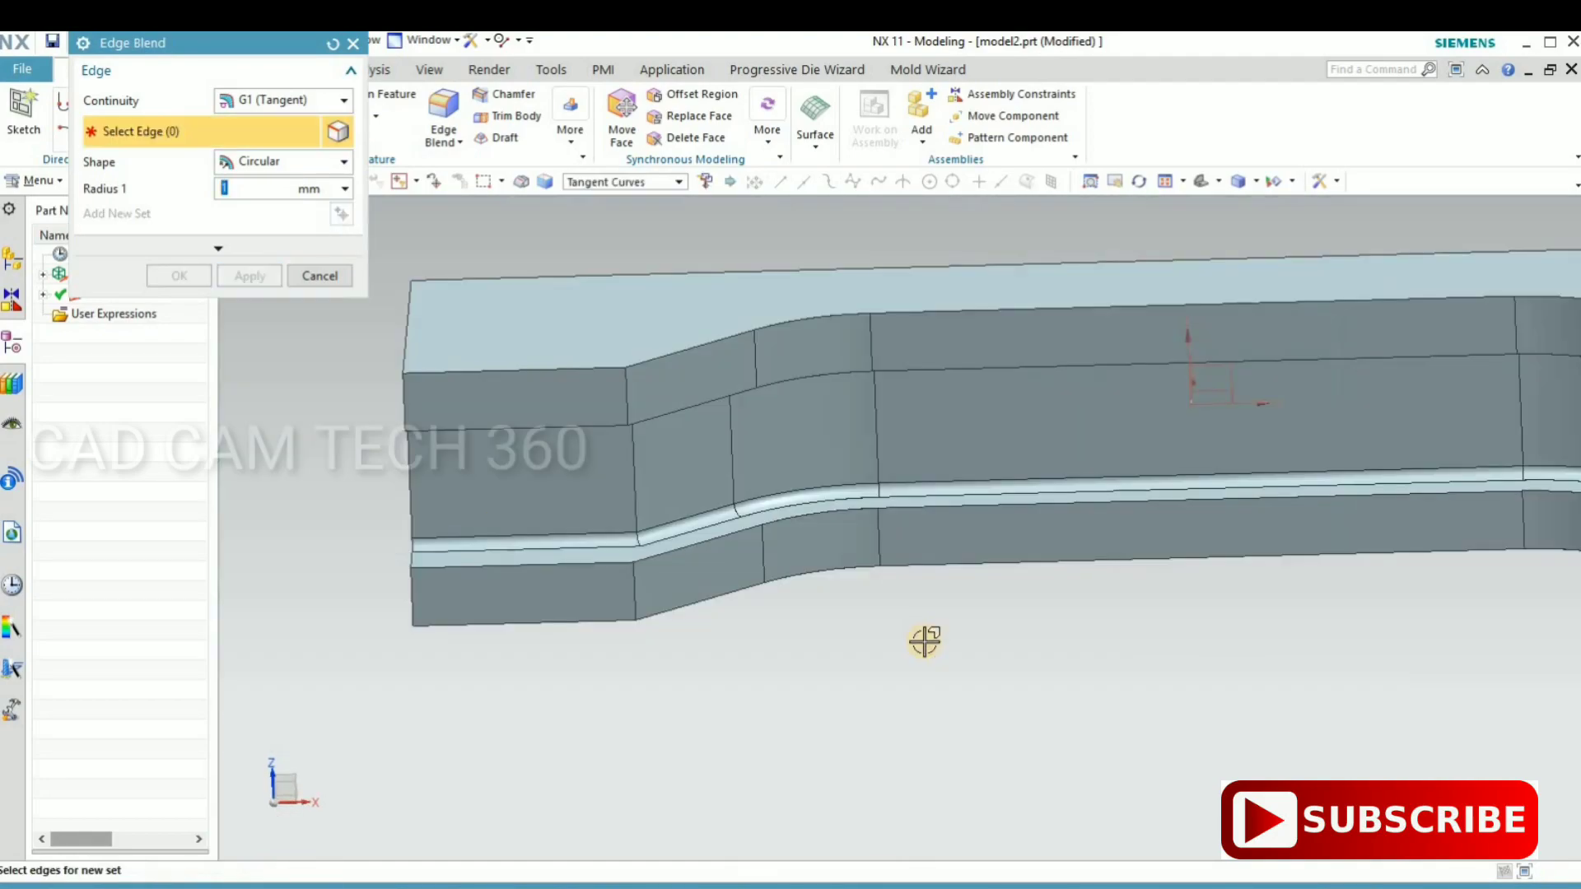
middle_click_drag(925, 639, 1027, 522)
scroll(1021, 511, "down", 3)
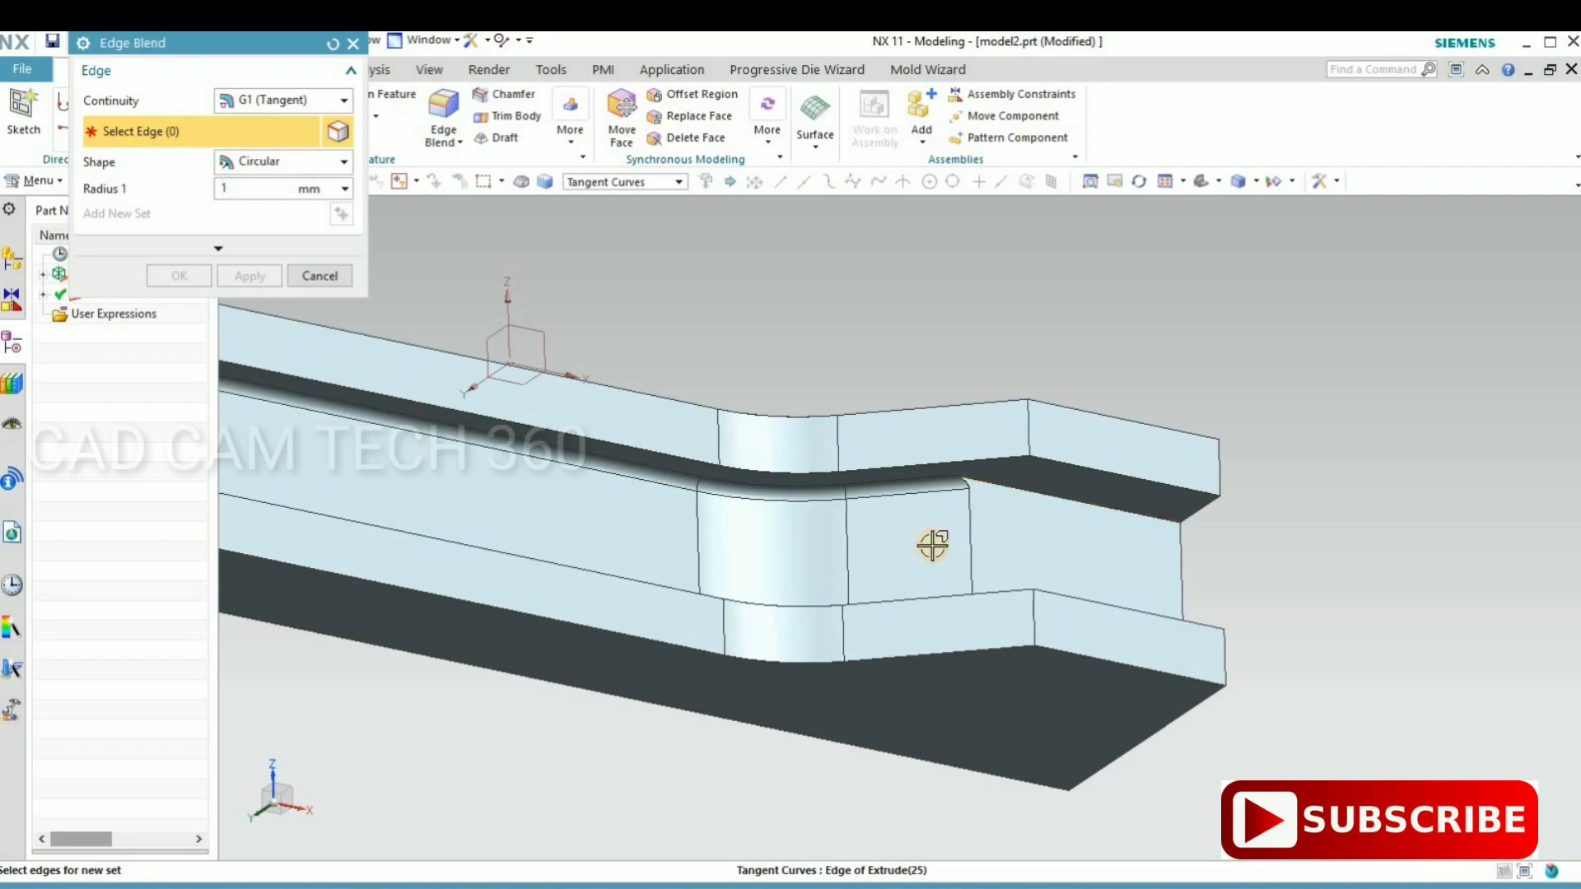
- Add the edge at the bend and apply the 1 mm blend
left_click(933, 545)
middle_click_drag(914, 596, 1026, 500)
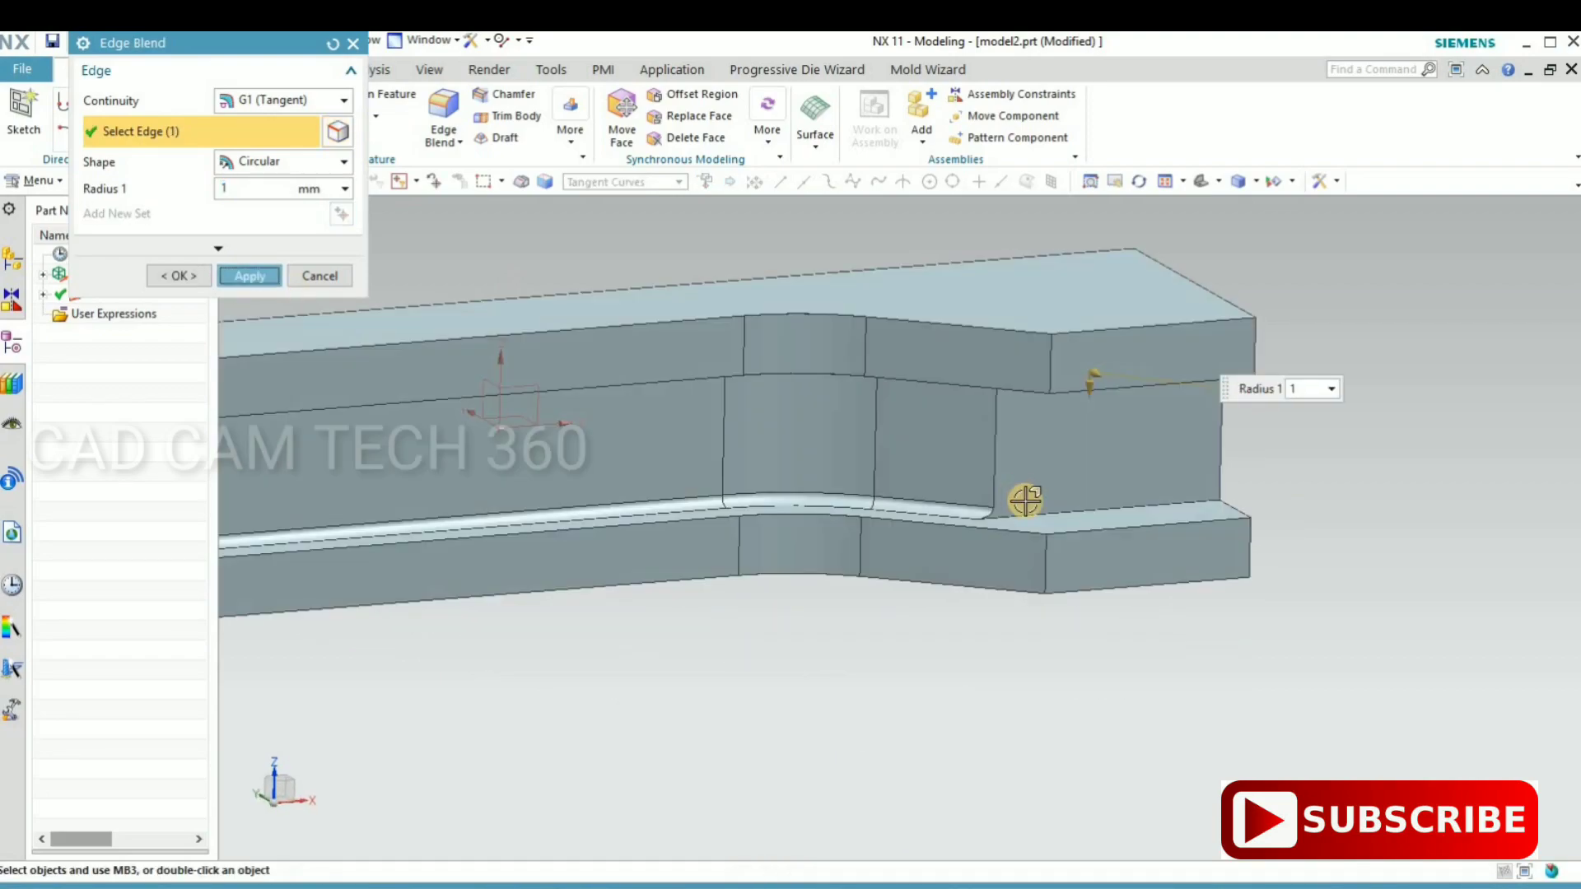
left_click(249, 276)
middle_click(1071, 553)
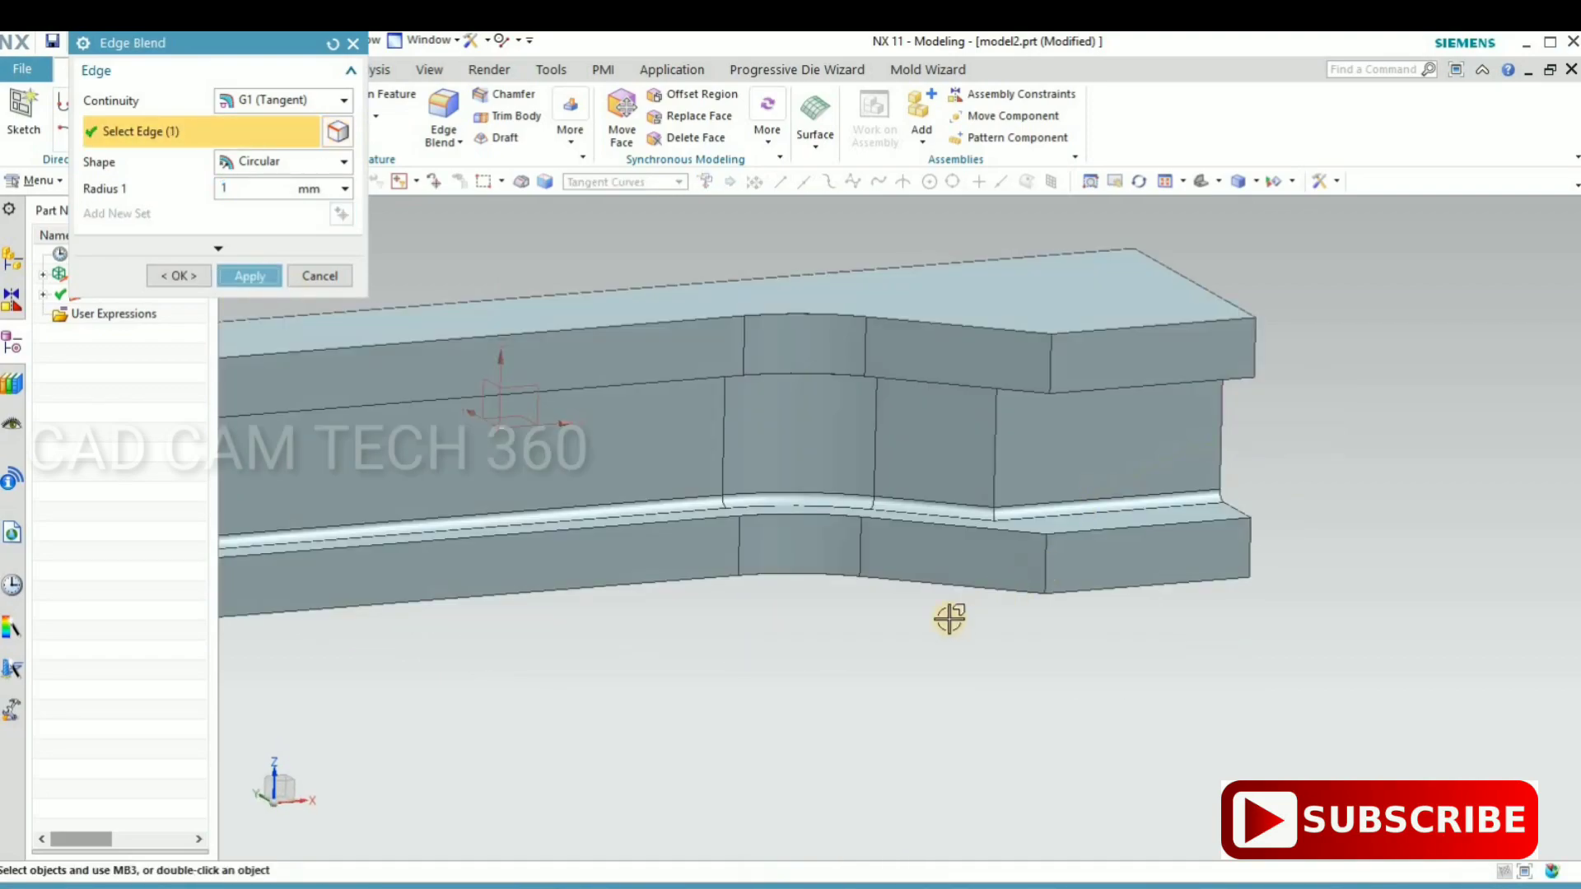
scroll(947, 614, "up", 3)
middle_click_drag(794, 572, 770, 530)
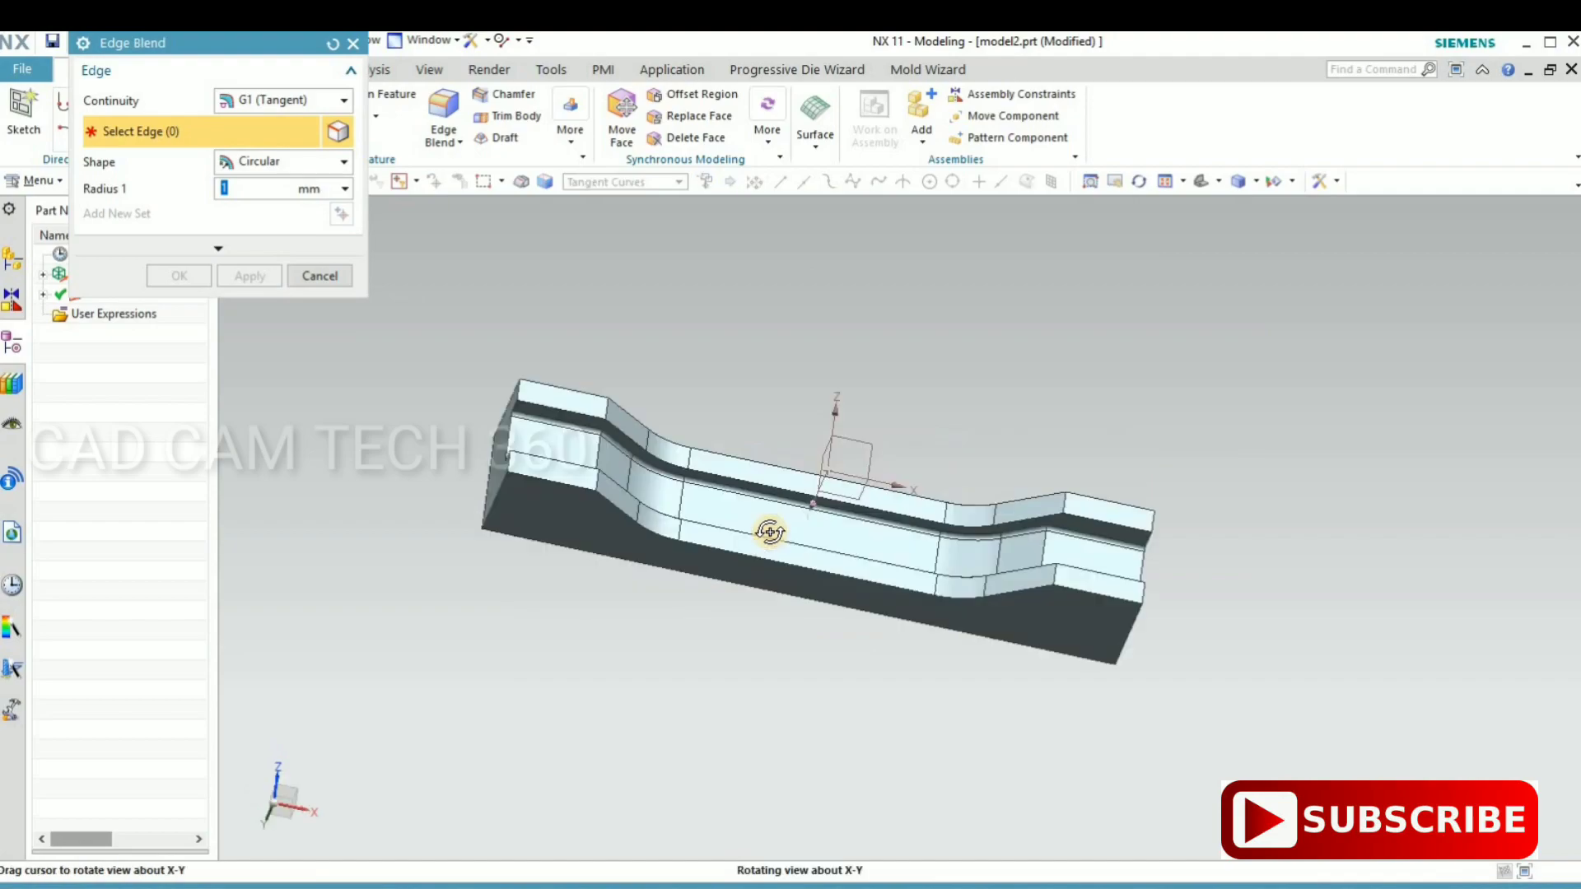
middle_click(332, 348)
key("ctrl+shift+k")
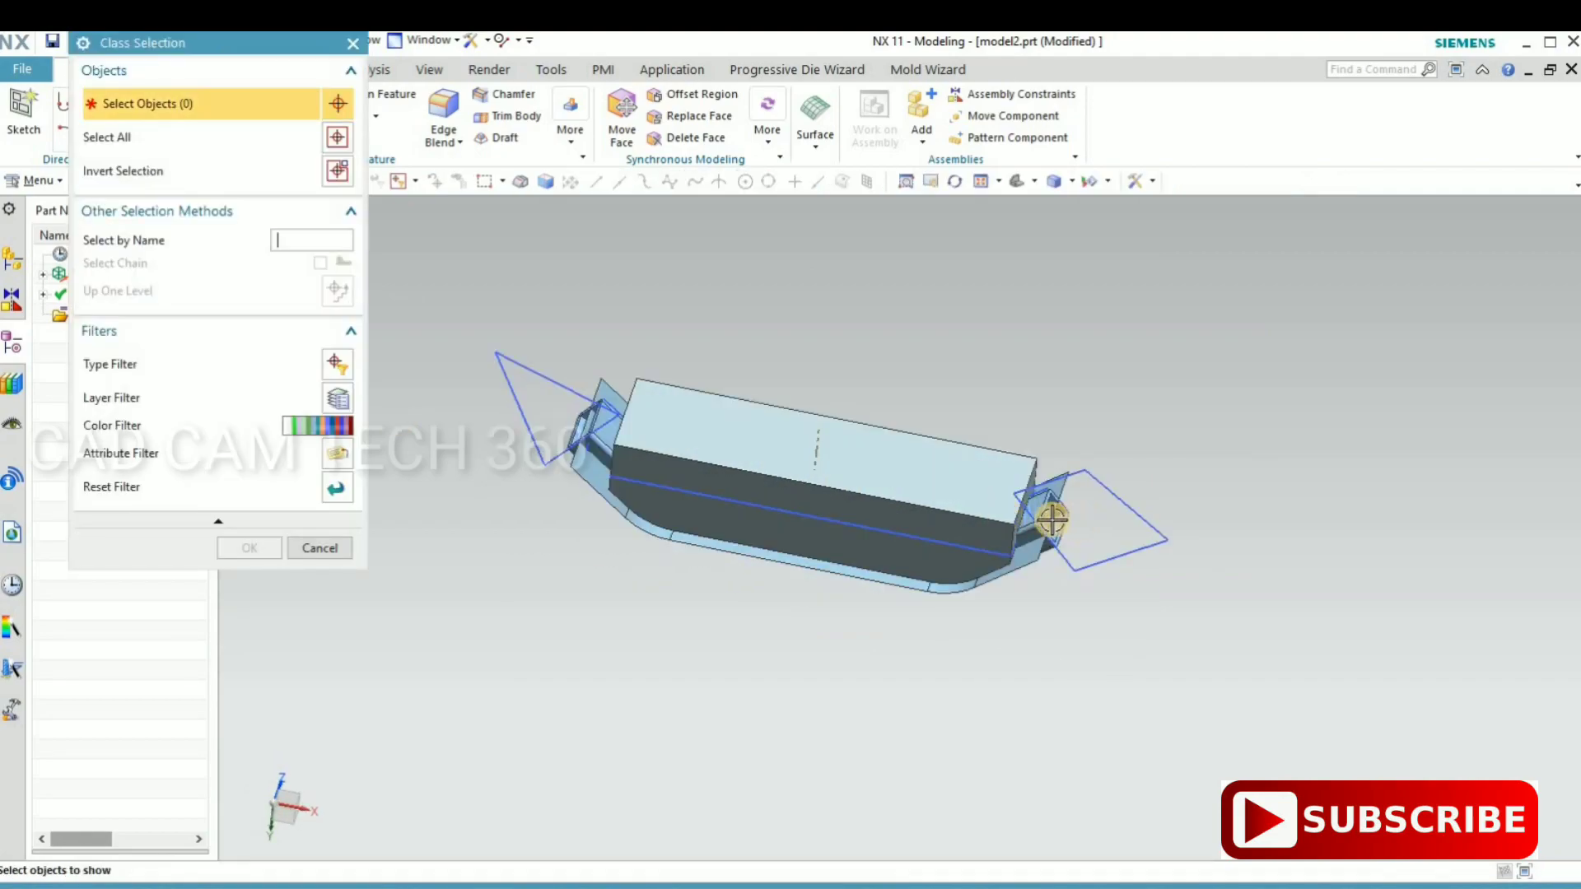
scroll(1049, 504, "down", 5)
middle_click(254, 548)
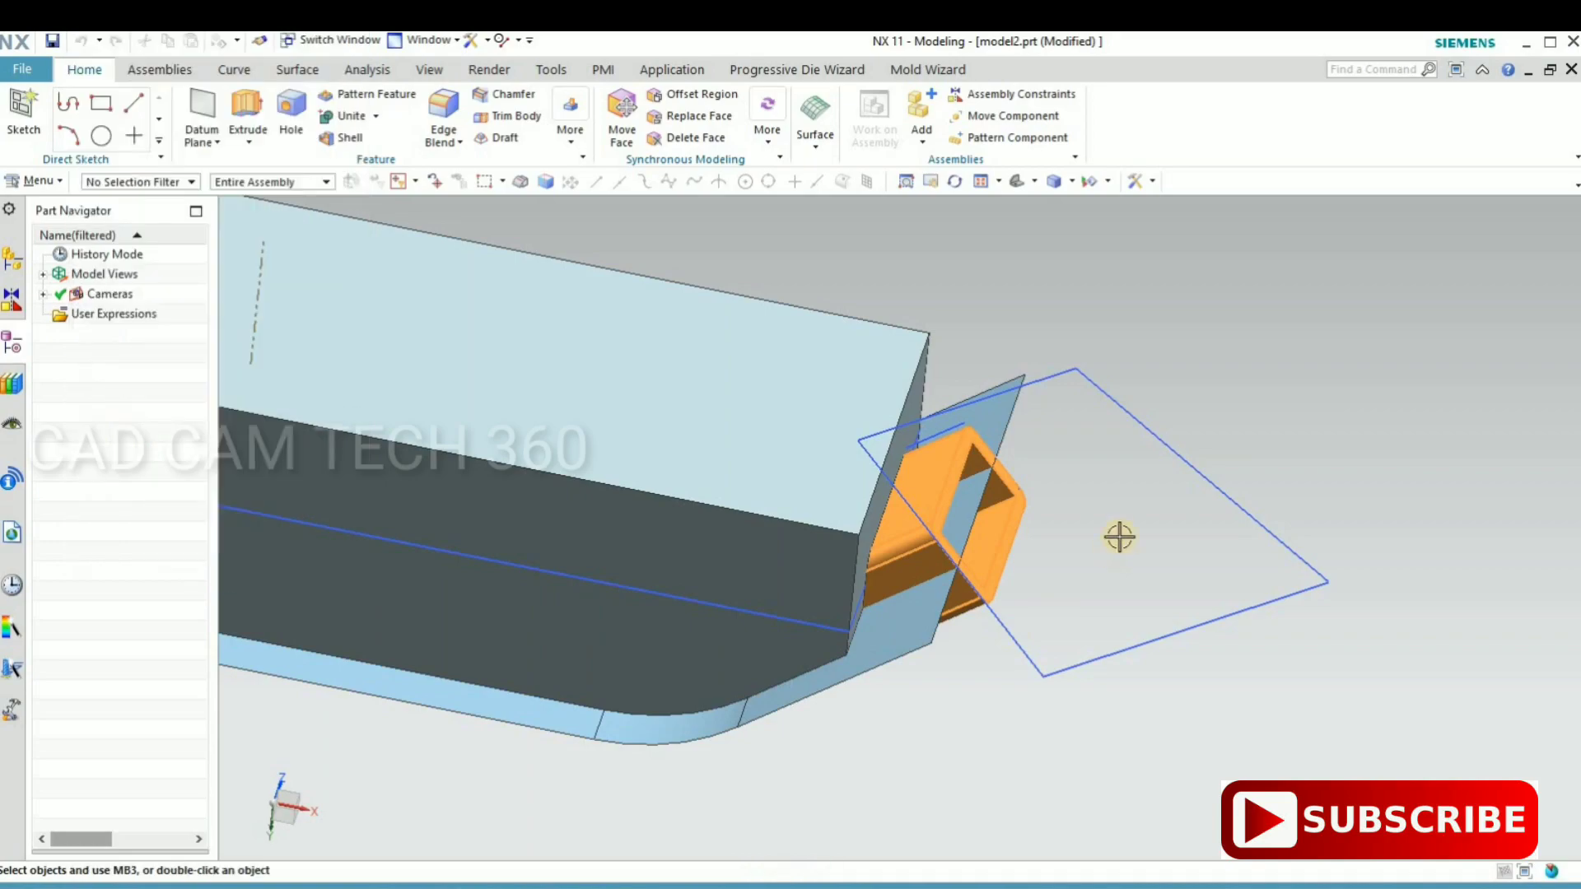
mouse_move(1120, 537)
middle_mouse_down()
mouse_move(972, 431)
mouse_move(892, 466)
mouse_move(880, 415)
mouse_move(1076, 417)
mouse_move(1104, 458)
mouse_move(667, 452)
mouse_move(656, 510)
middle_mouse_up()
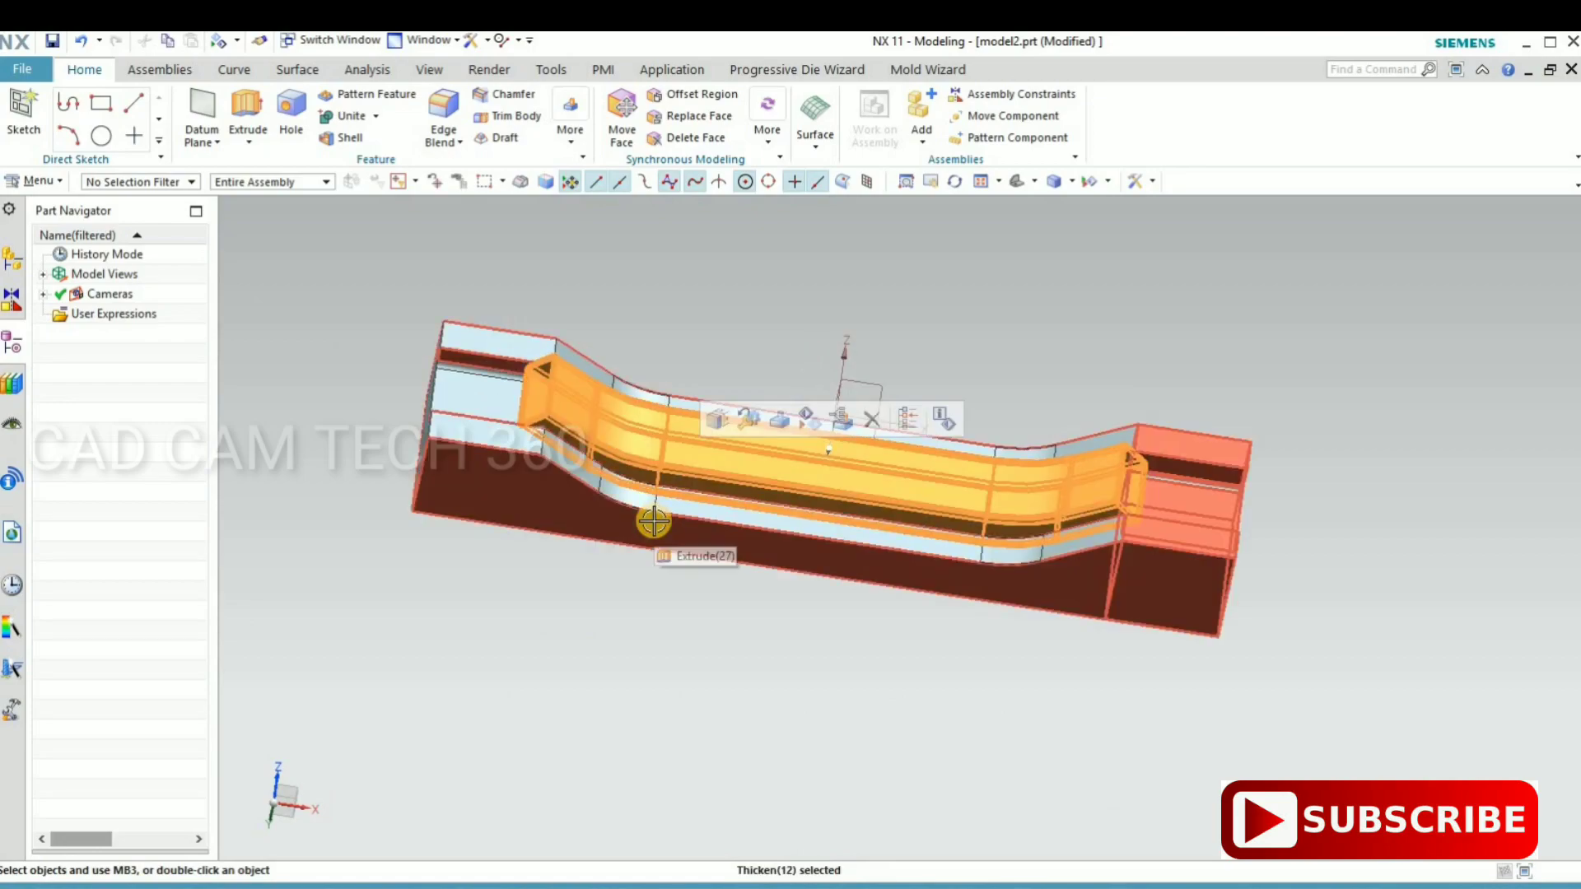
middle_click_drag(584, 558, 568, 535)
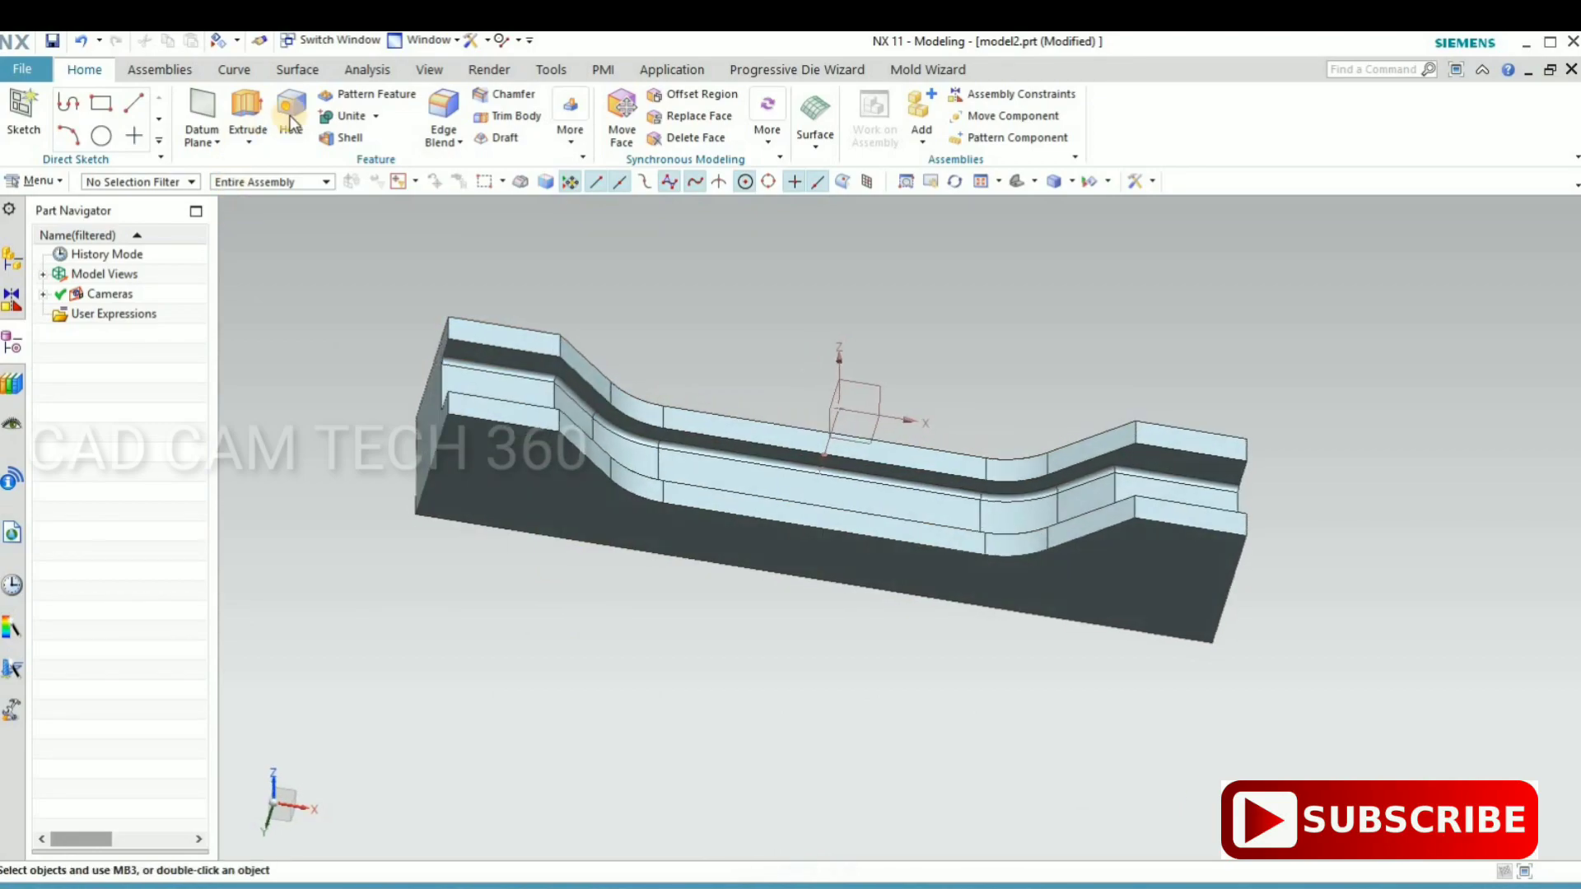
- Blend the tangent channel edge chain and right end edge at 0.5 mm
left_click(448, 130)
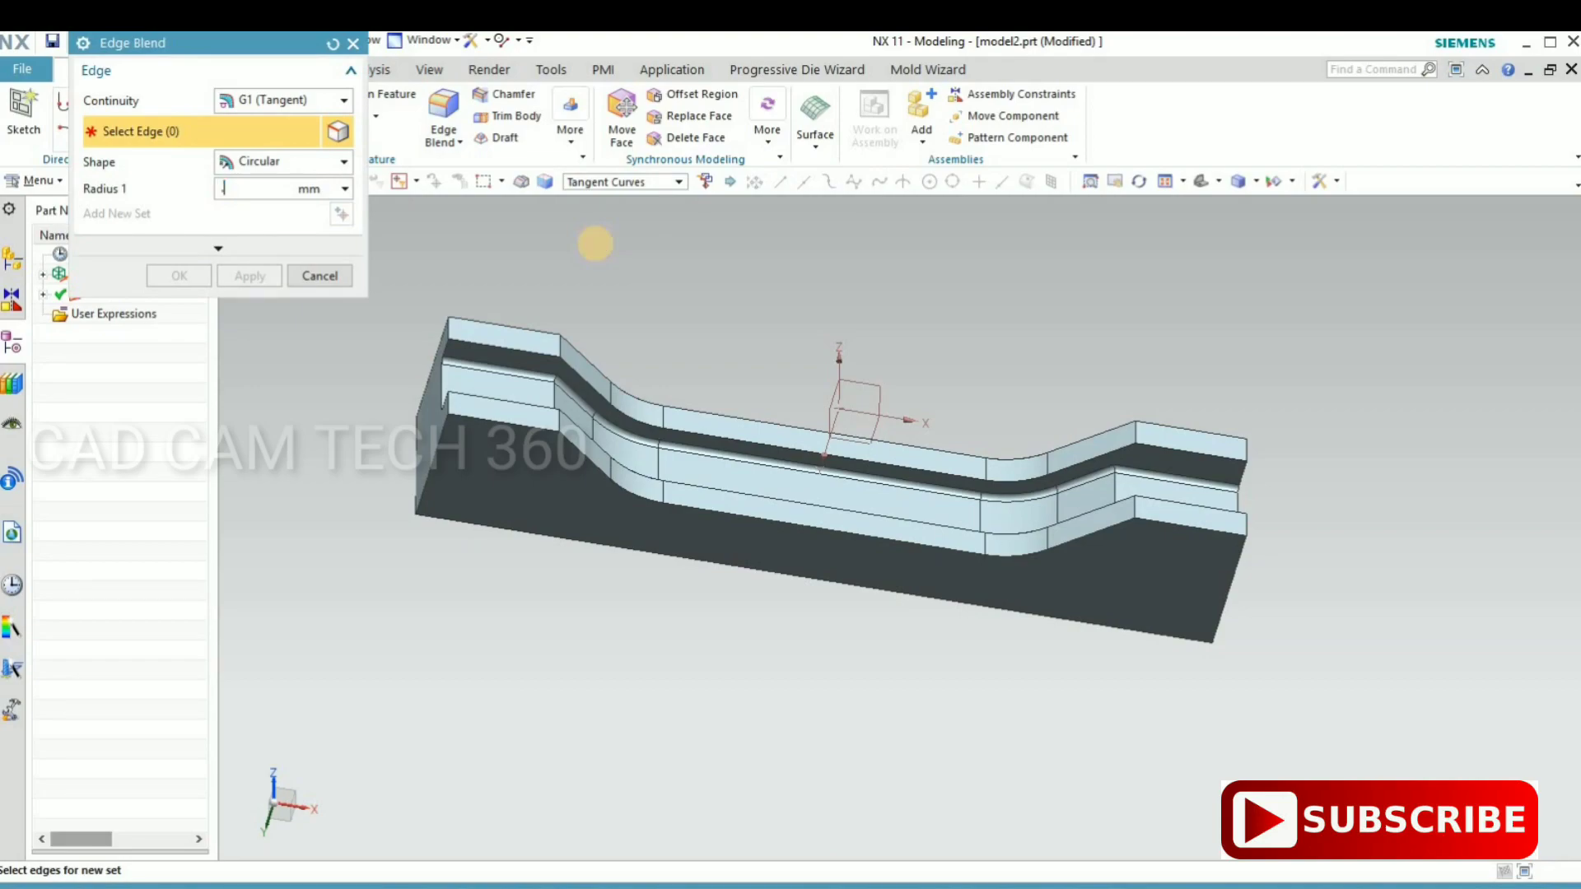
scroll(532, 350, "up", 4)
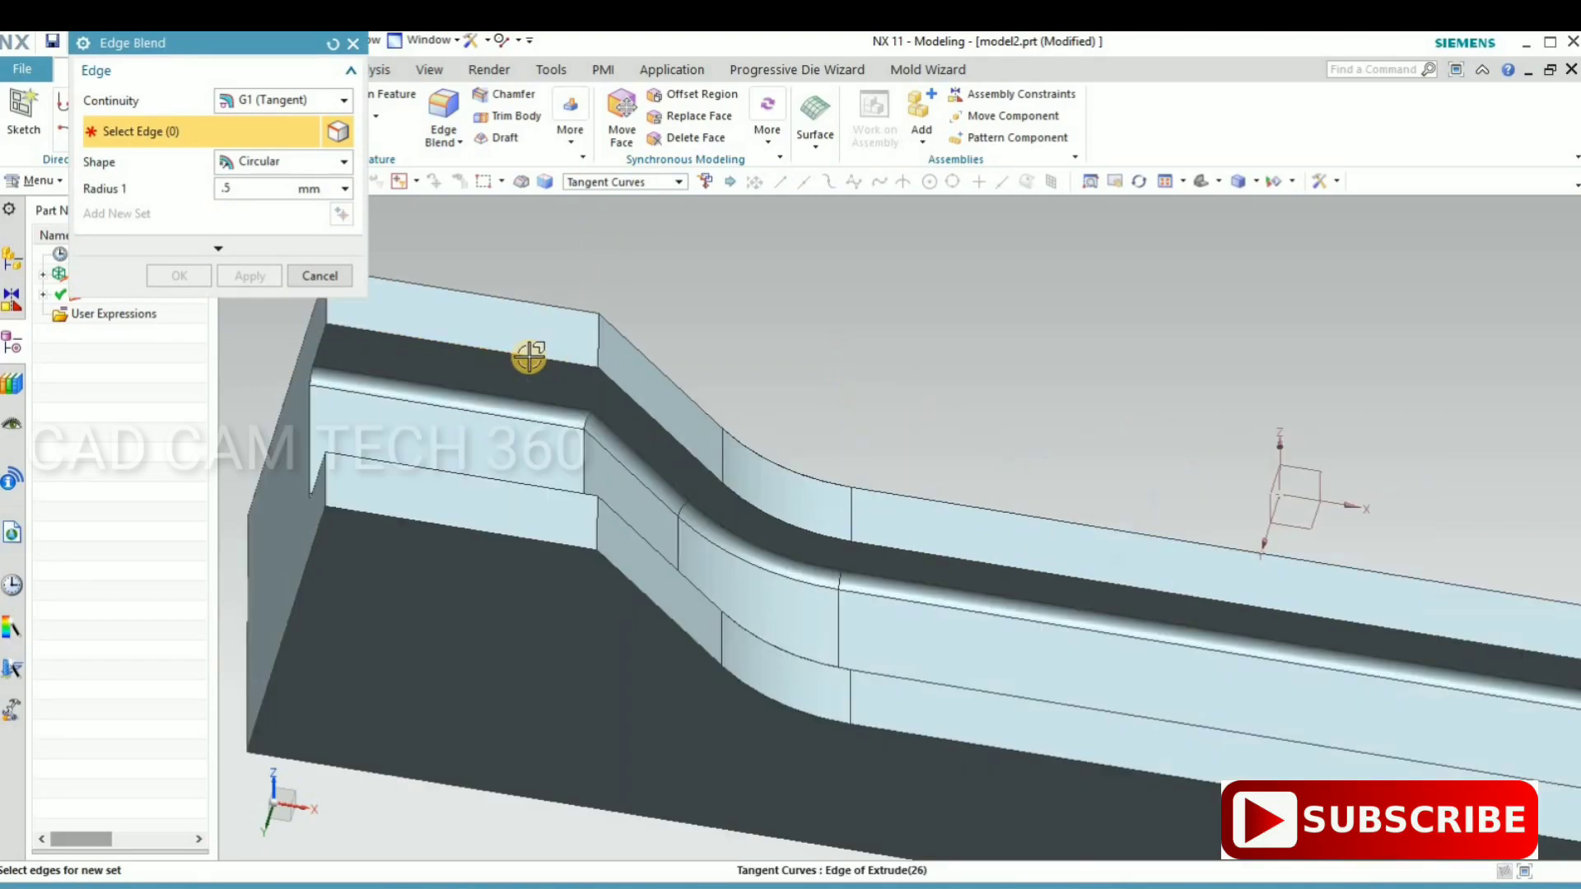
left_click(597, 375)
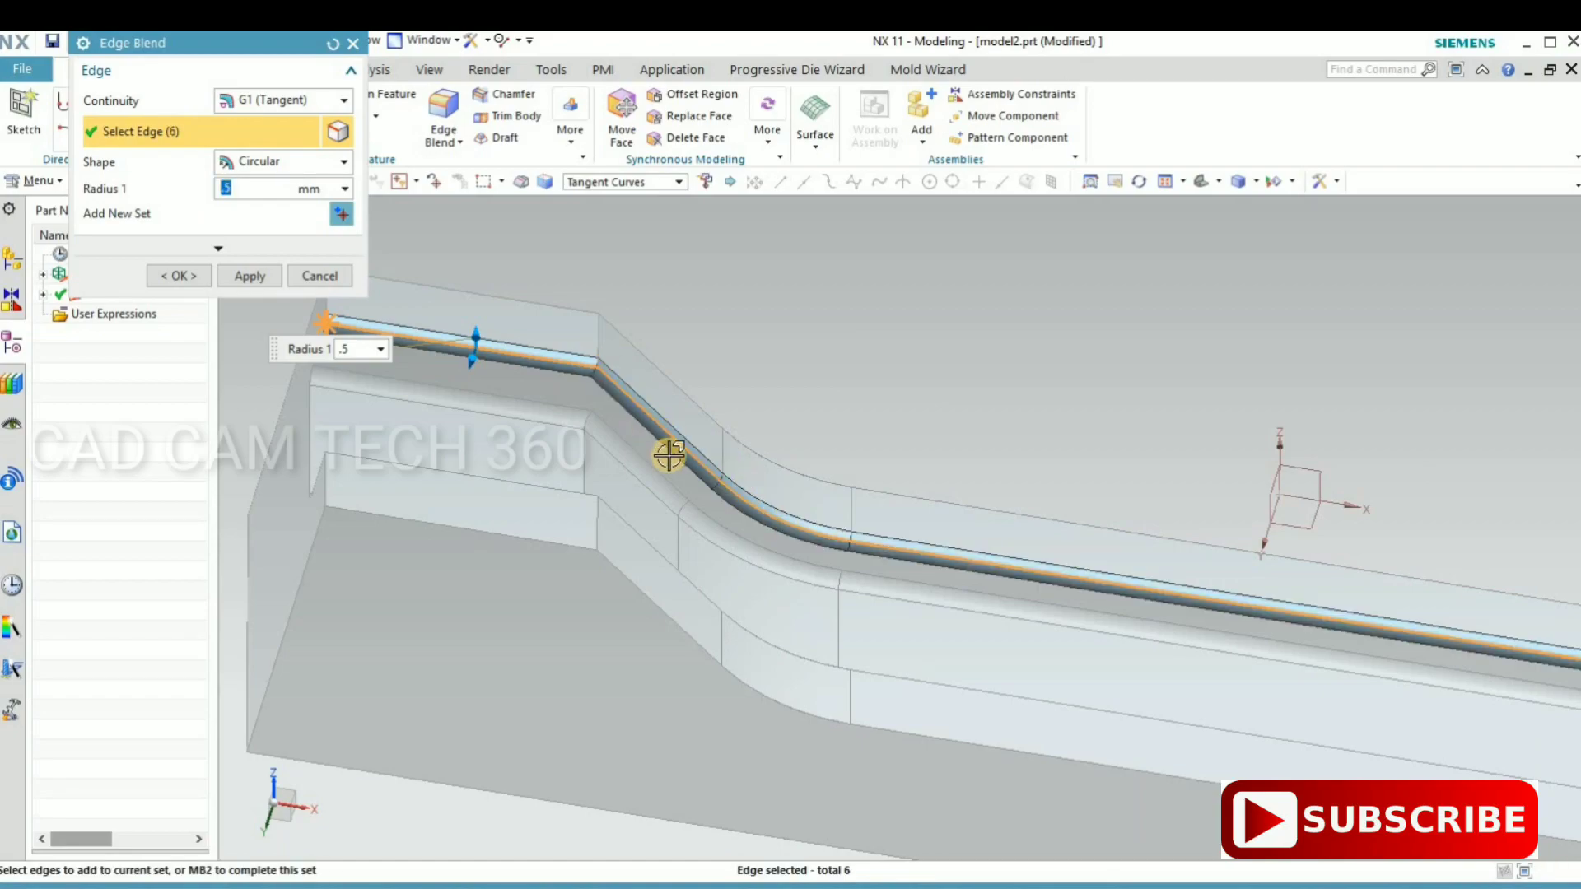
scroll(669, 456, "down", 4)
scroll(1194, 512, "up", 4)
left_click(1194, 510)
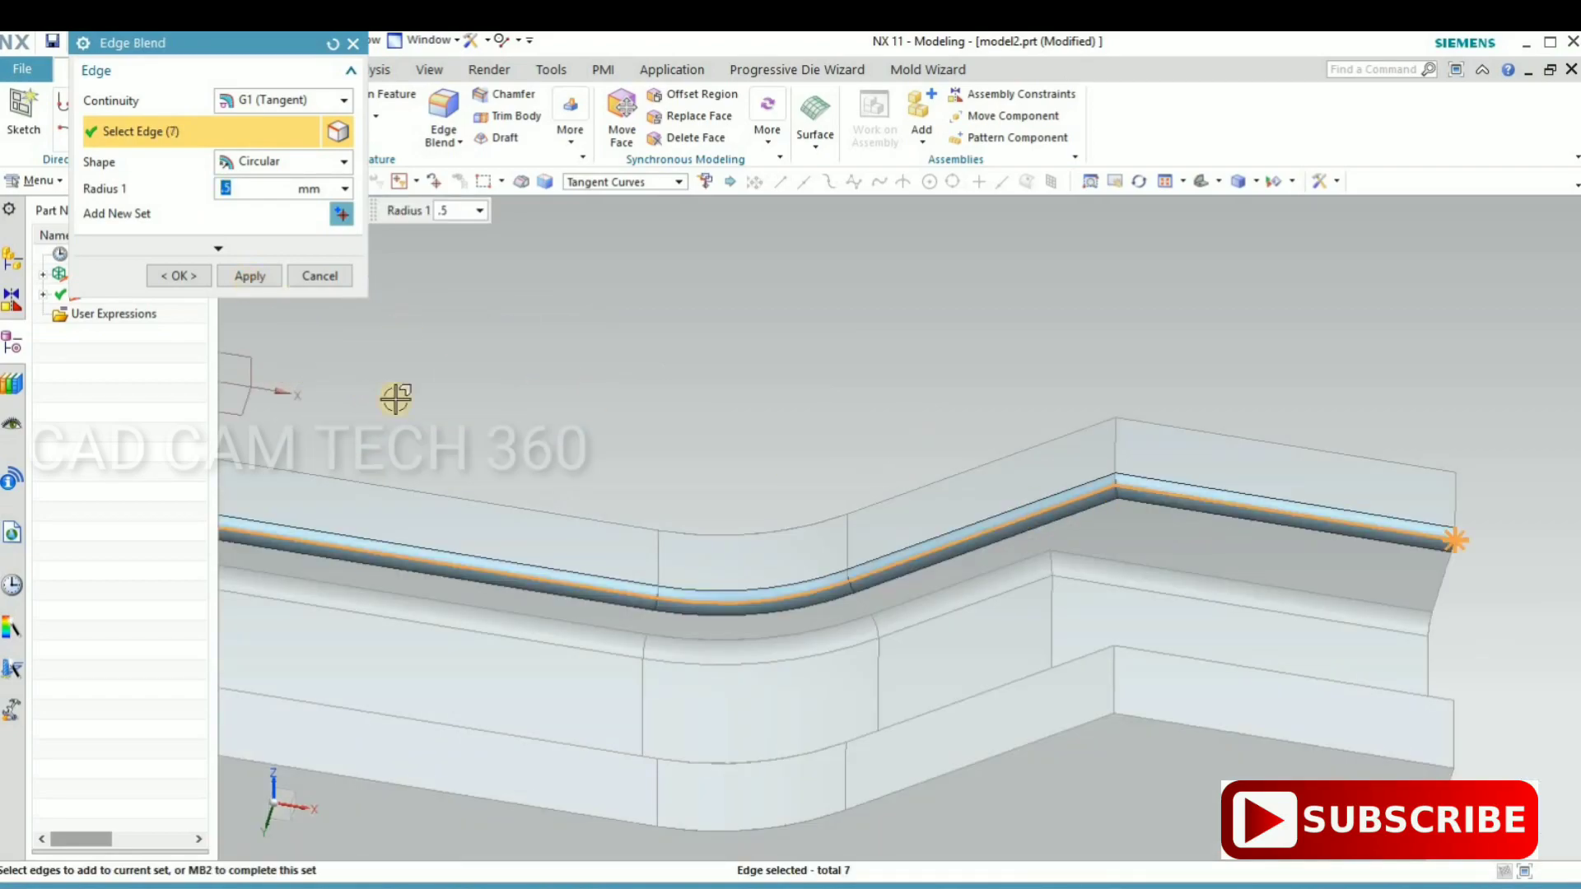
scroll(688, 360, "down", 2)
left_click(250, 276)
- Select the short step edge and apply a blend to it
mouse_move(805, 529)
middle_mouse_down()
mouse_move(811, 652)
mouse_move(960, 522)
middle_mouse_up()
scroll(918, 515, "up", 2)
left_click(883, 519)
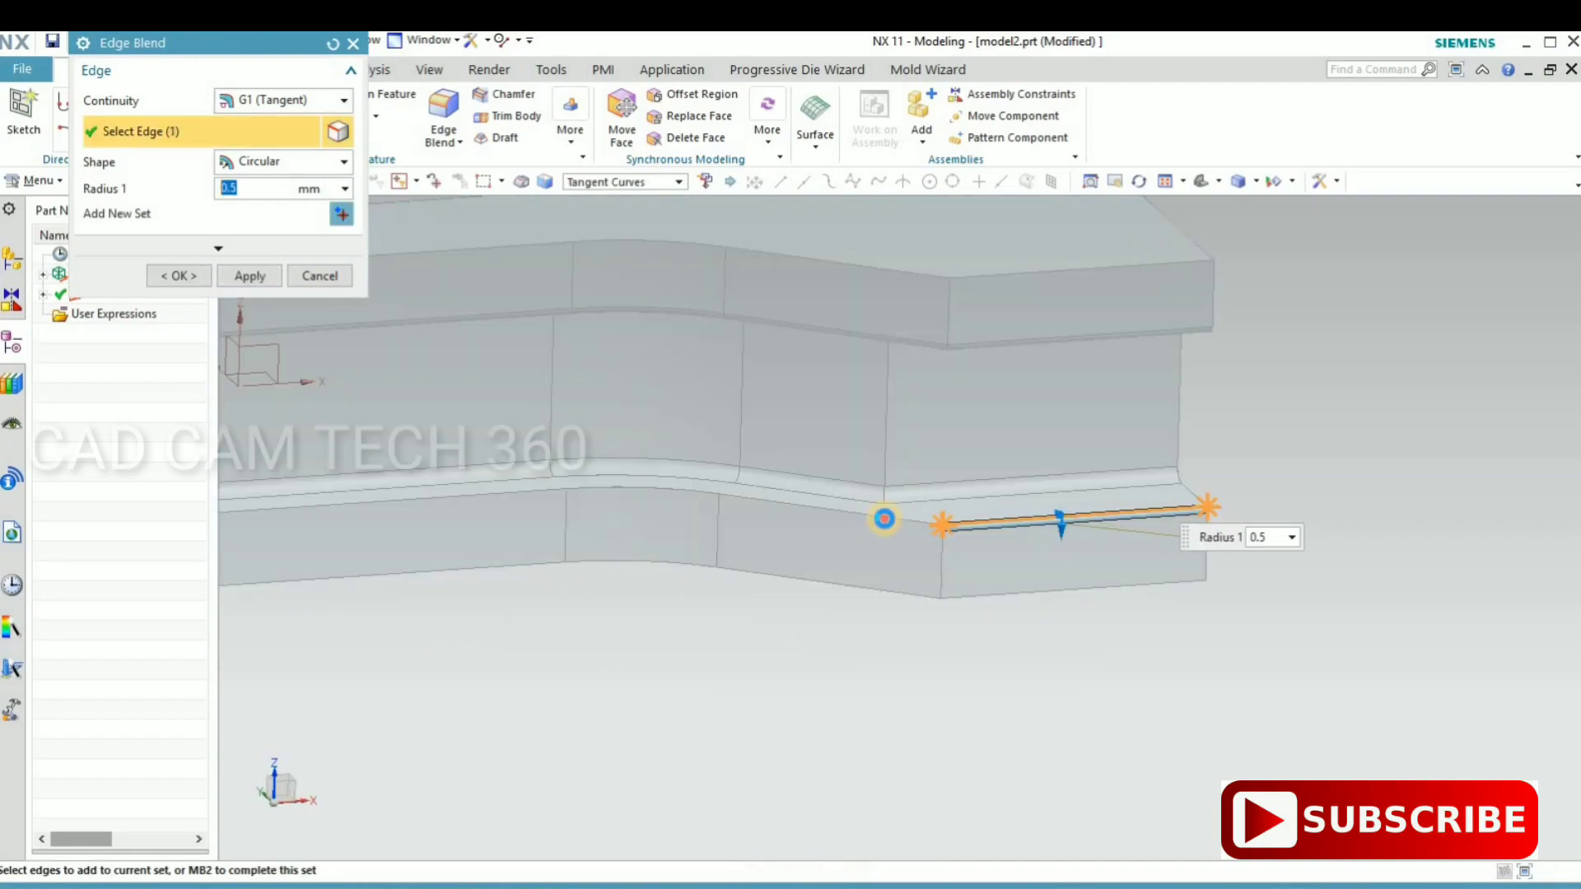
scroll(406, 582, "down", 2)
middle_click_drag(406, 583, 459, 610)
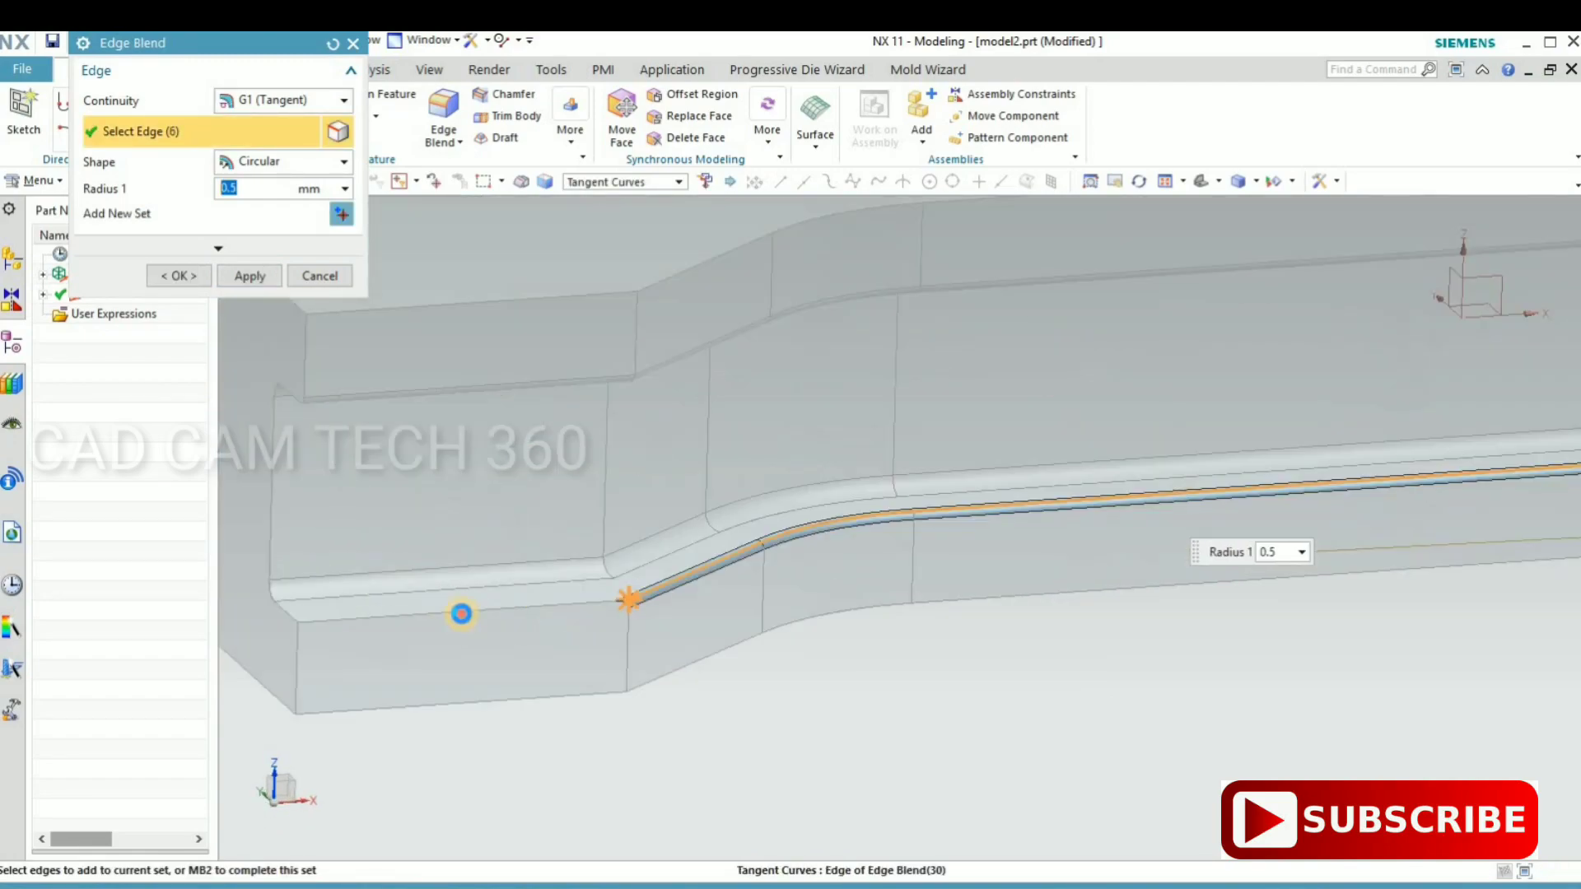
left_click(279, 282)
- Round two more step edges with 2 mm blends
scroll(511, 497, "down", 3)
middle_click_drag(629, 621, 550, 564)
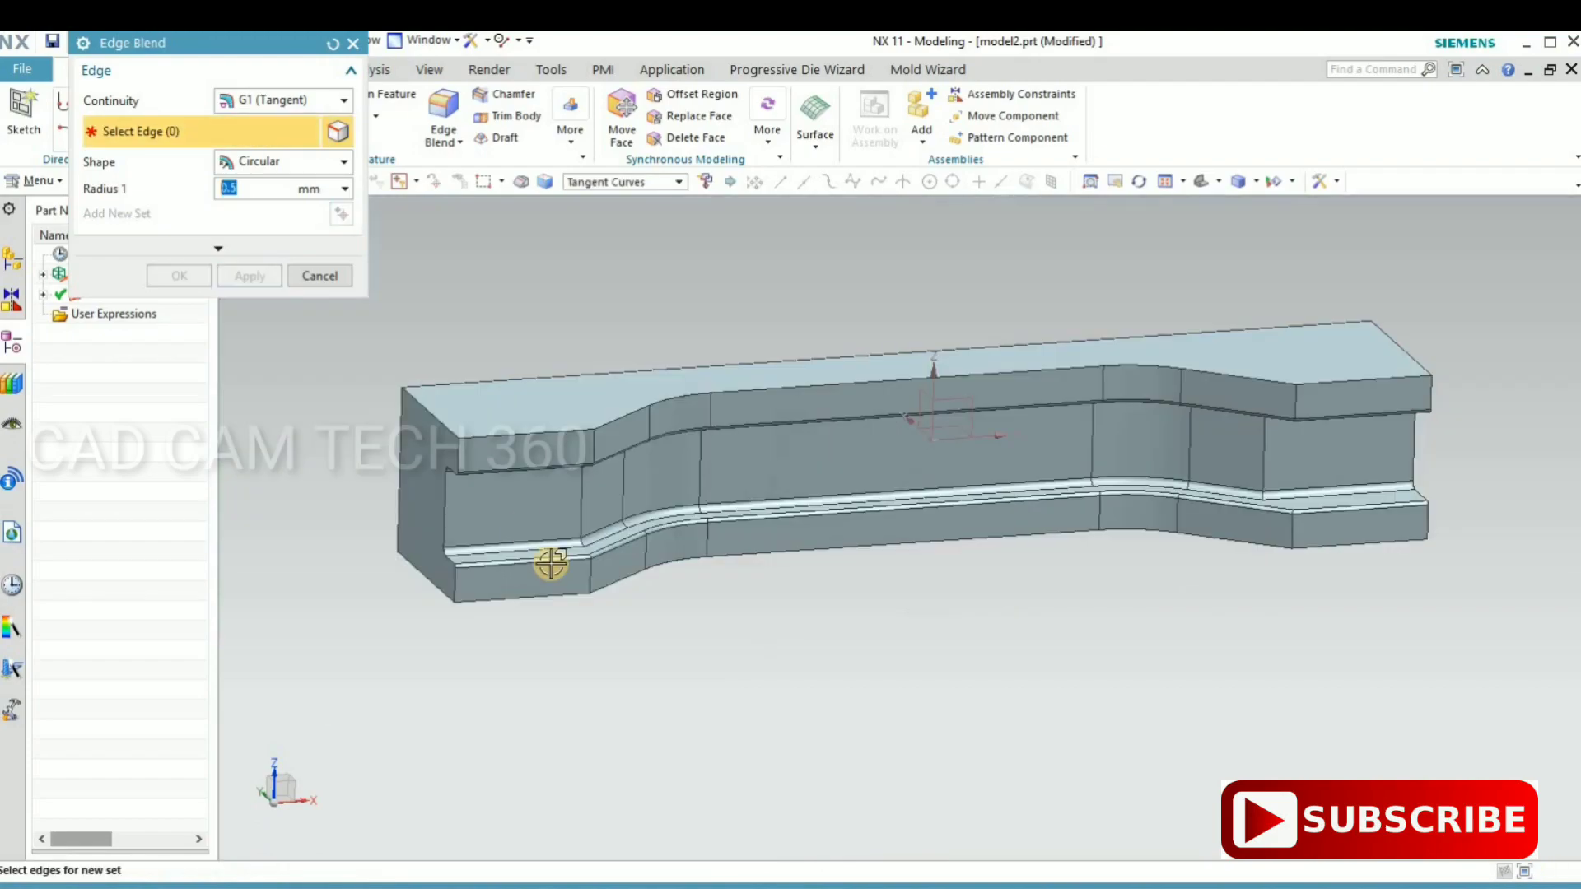
middle_click_drag(511, 443, 558, 269)
scroll(620, 251, "up", 3)
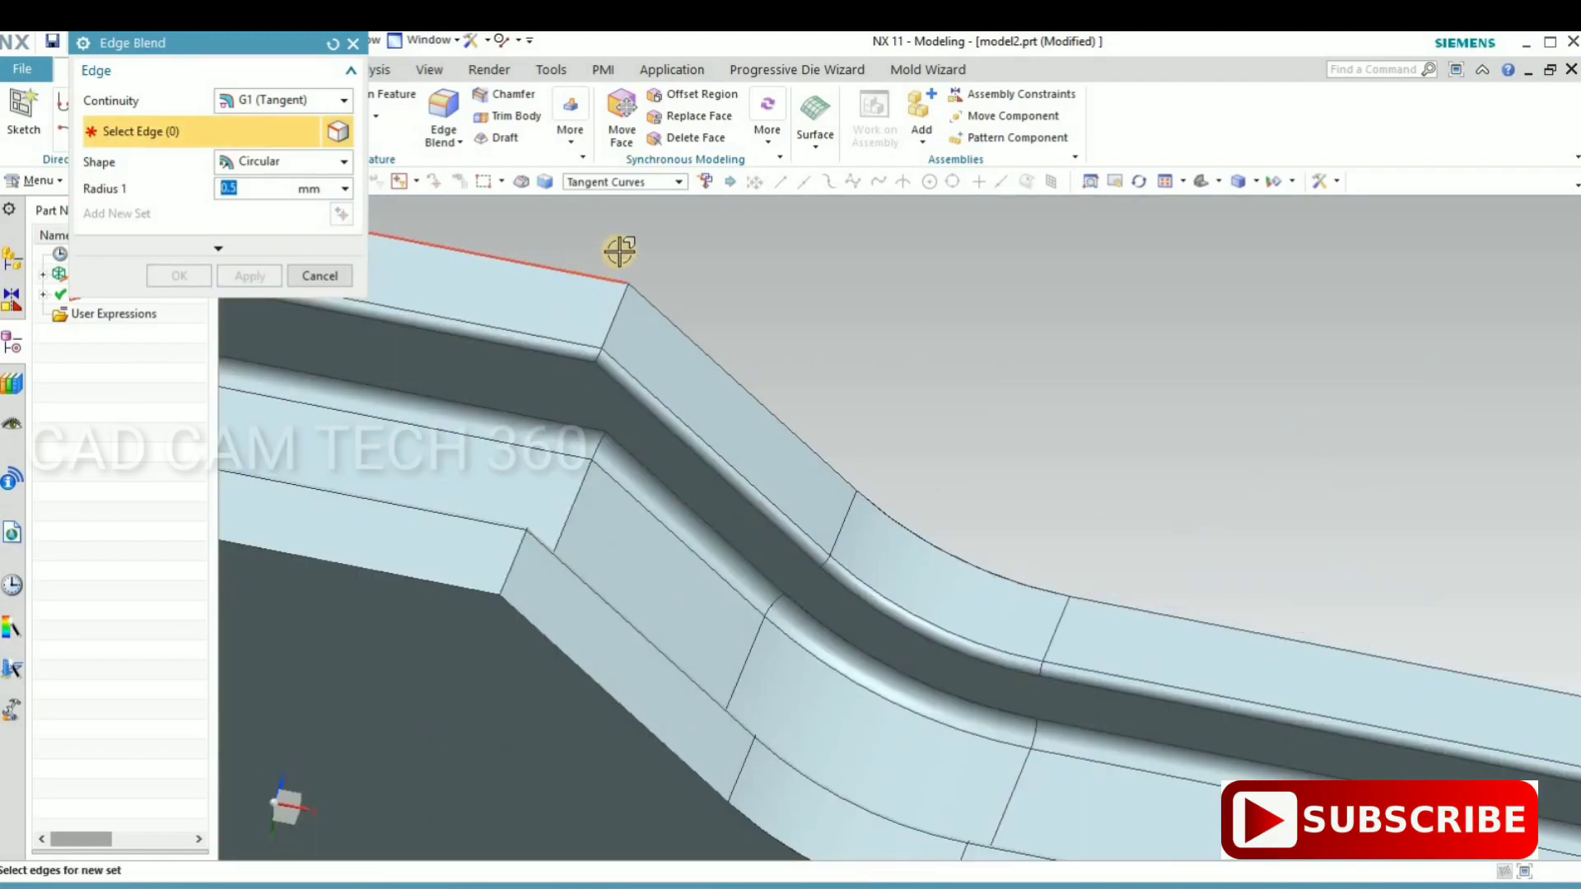
left_click(593, 337)
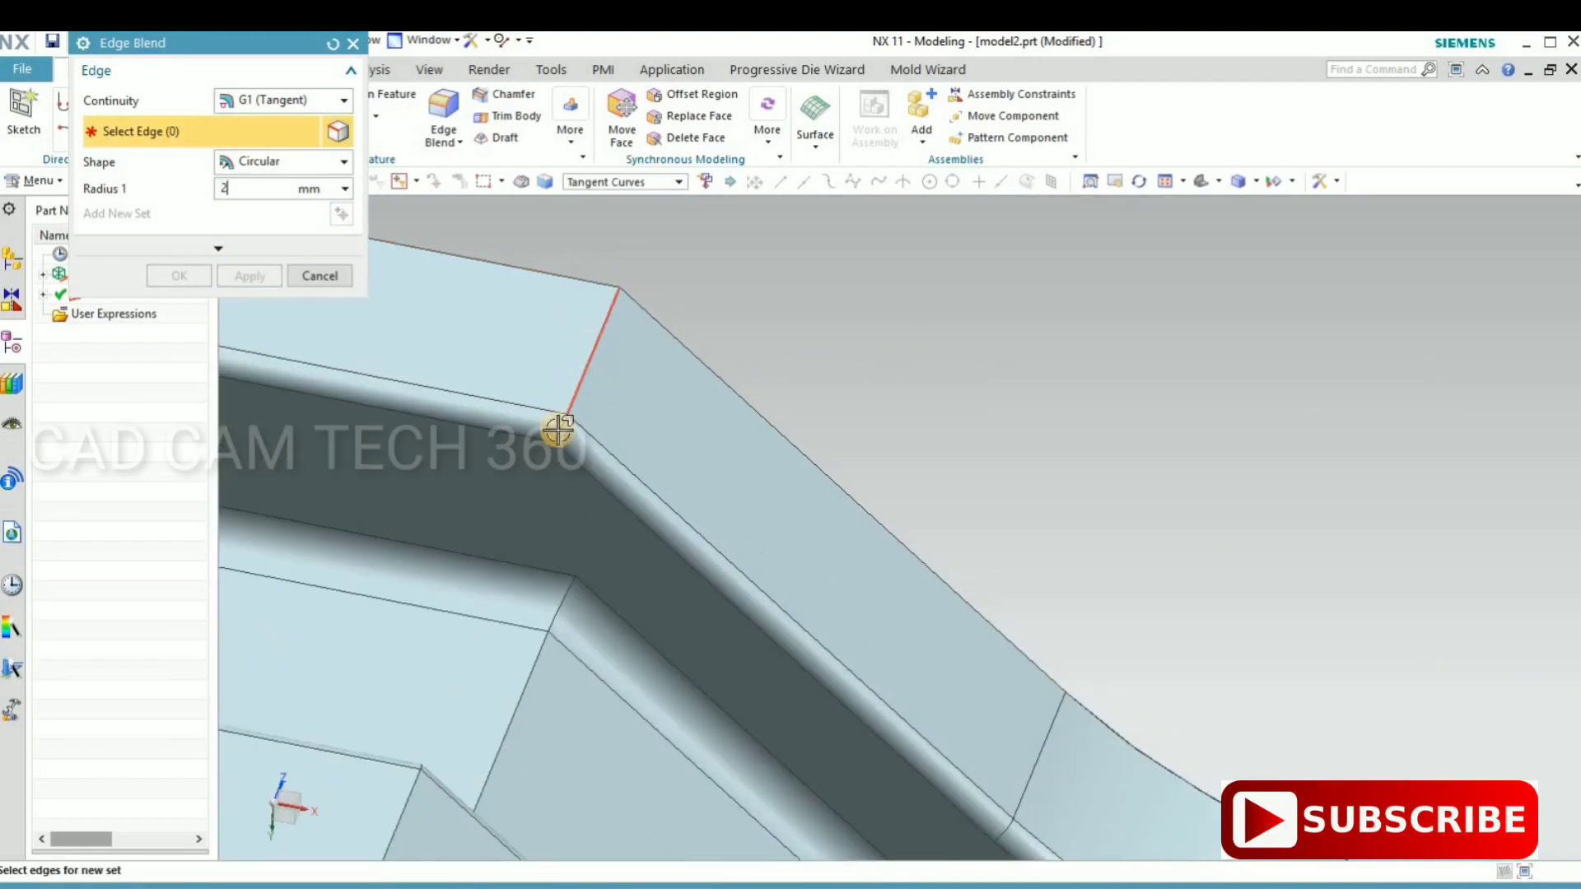
left_click(459, 424)
middle_click_drag(579, 565, 481, 602)
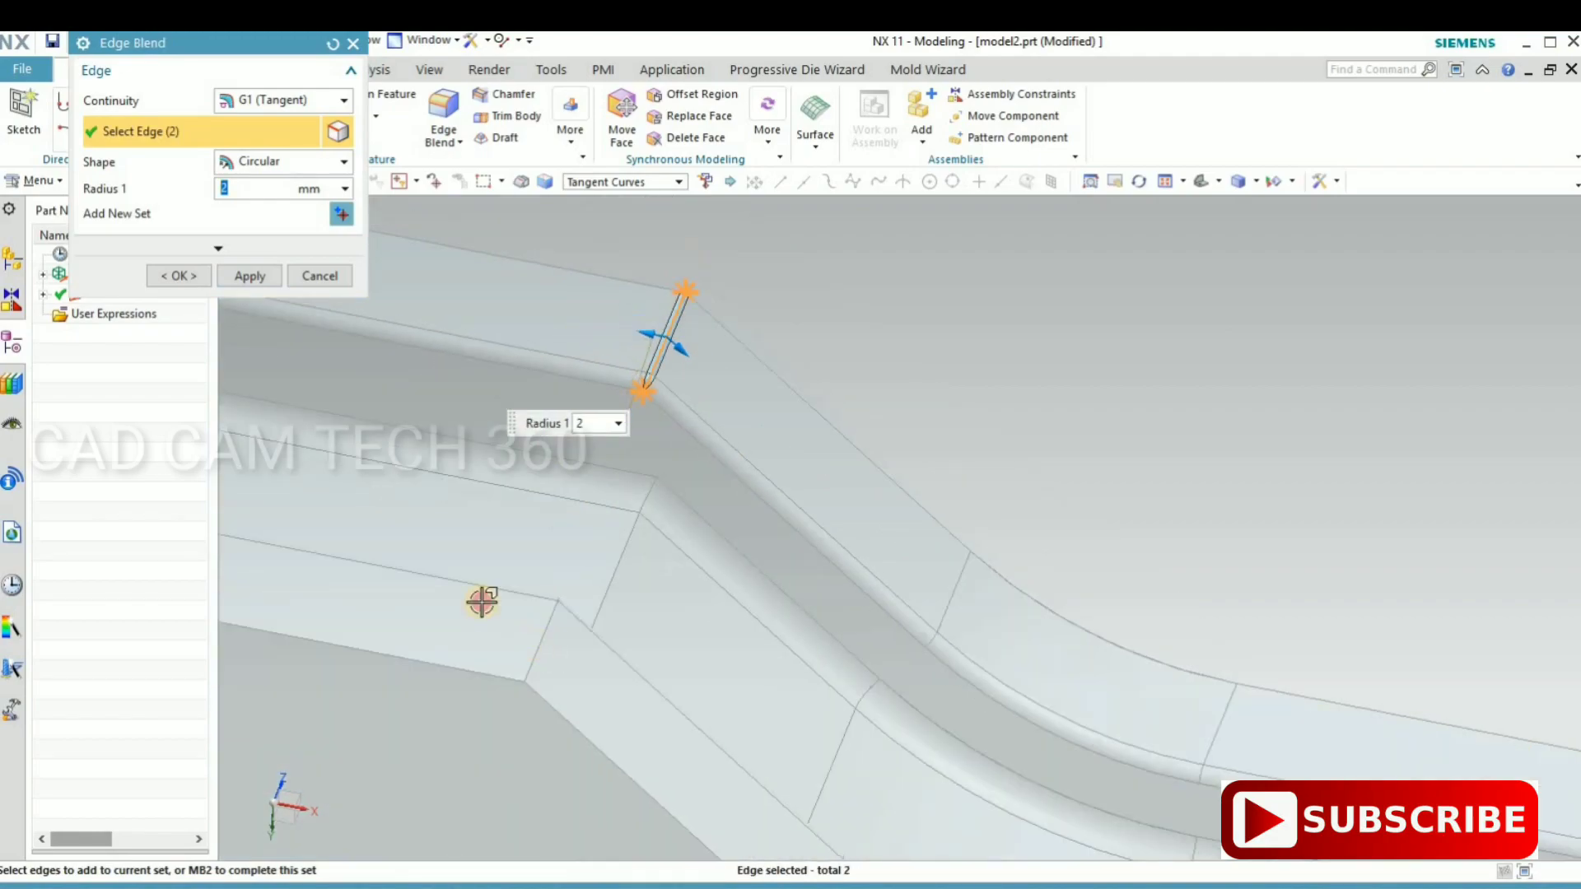
middle_click_drag(621, 600, 798, 526)
scroll(1231, 590, "down", 3)
scroll(885, 536, "up", 3)
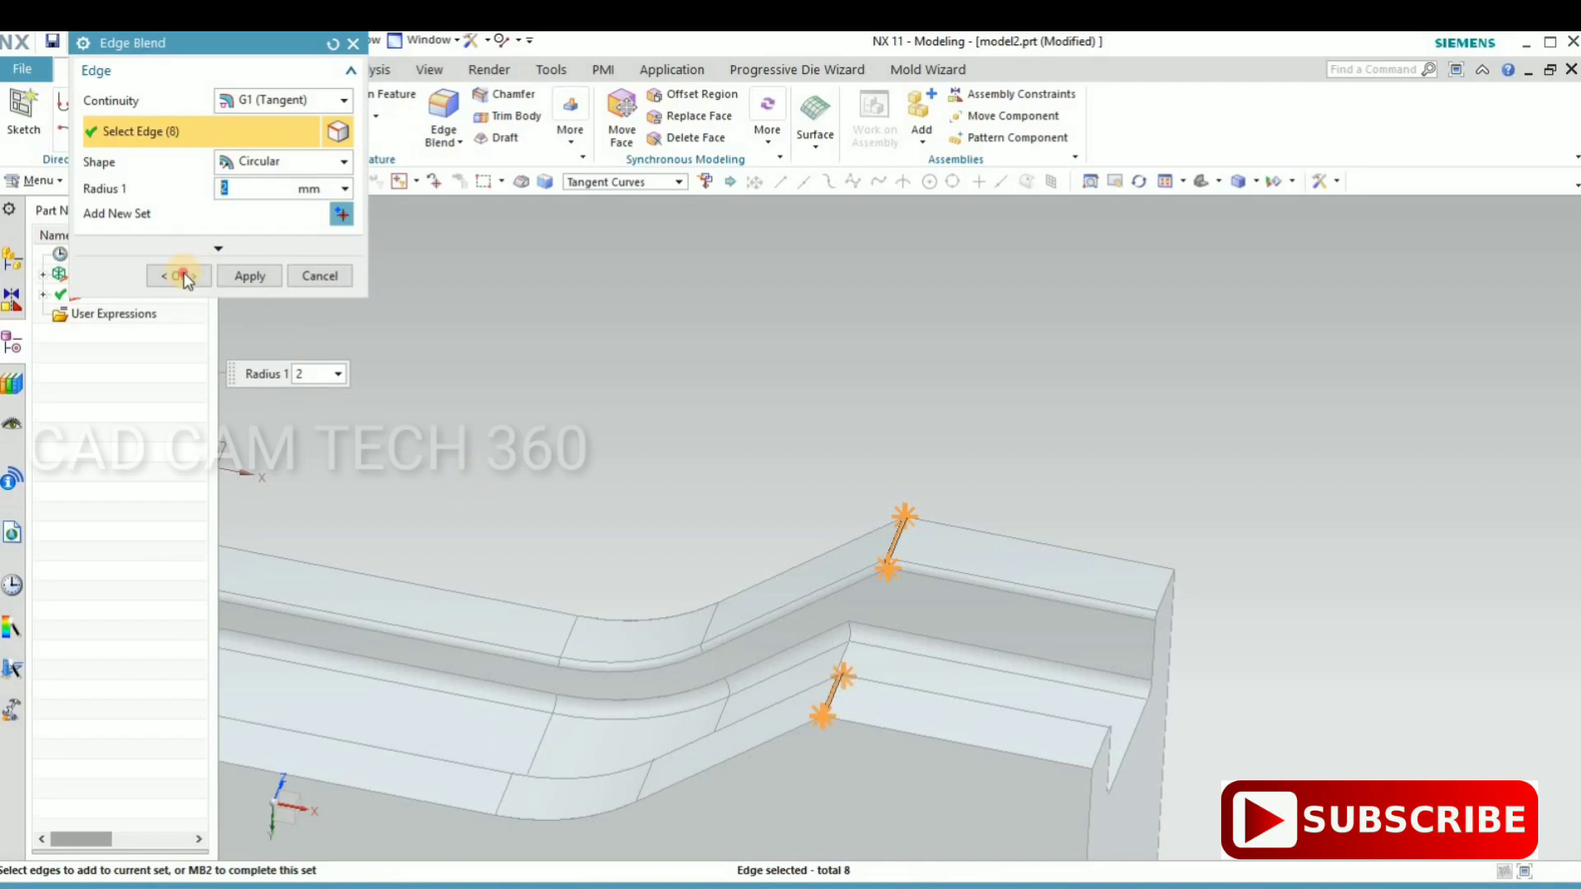
middle_click(885, 476)
scroll(833, 441, "down", 5)
- Unhide the small end piece with Ctrl+Shift+K
middle_click_drag(812, 452, 792, 432)
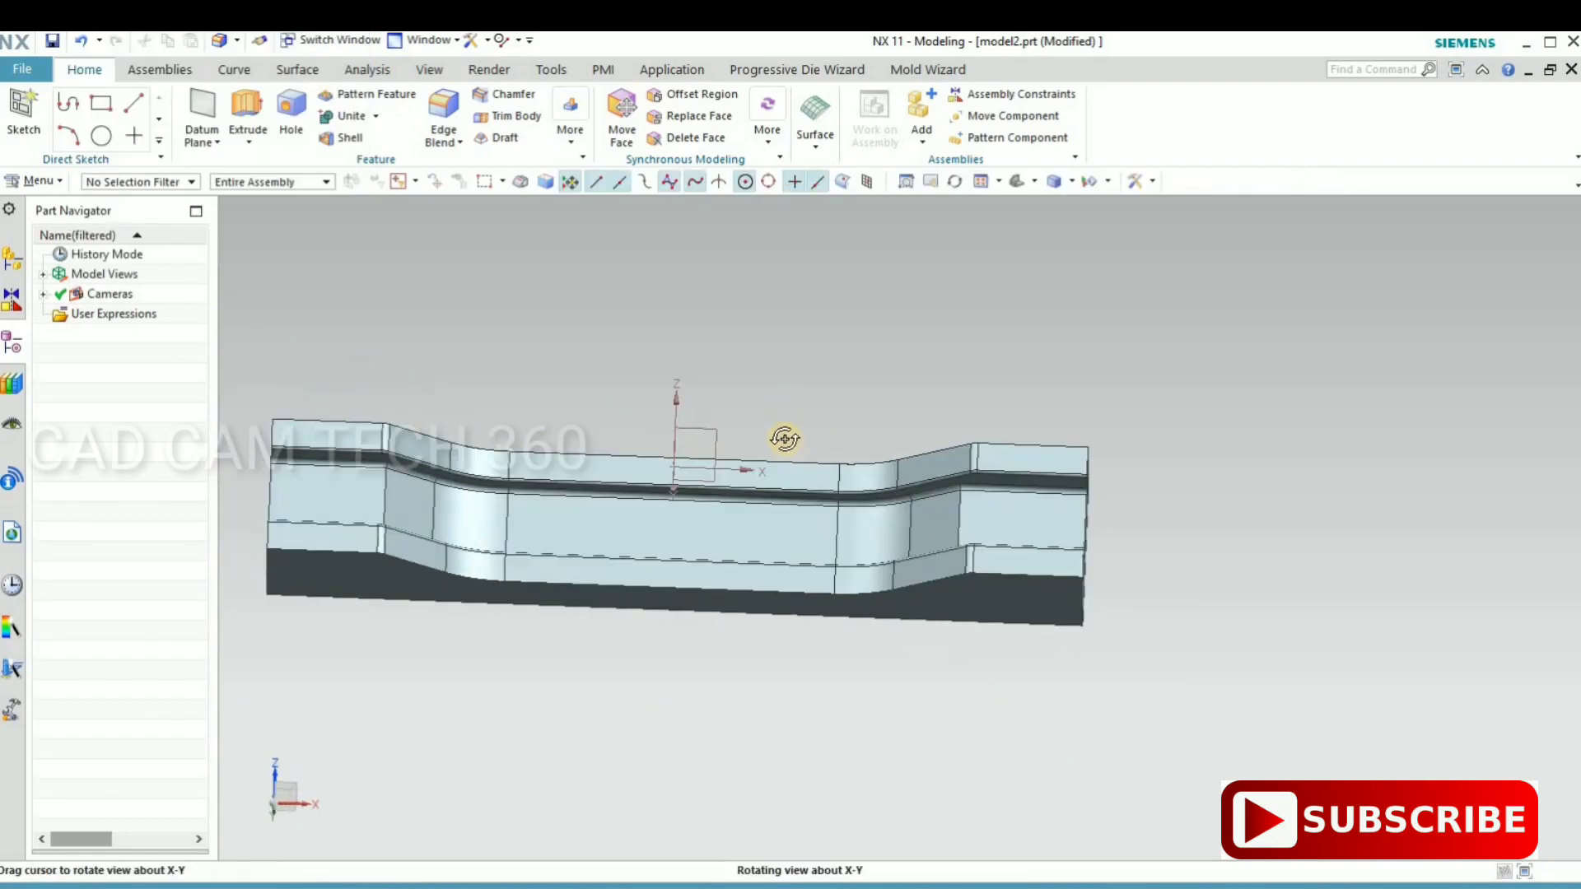
key("ctrl+shift+k")
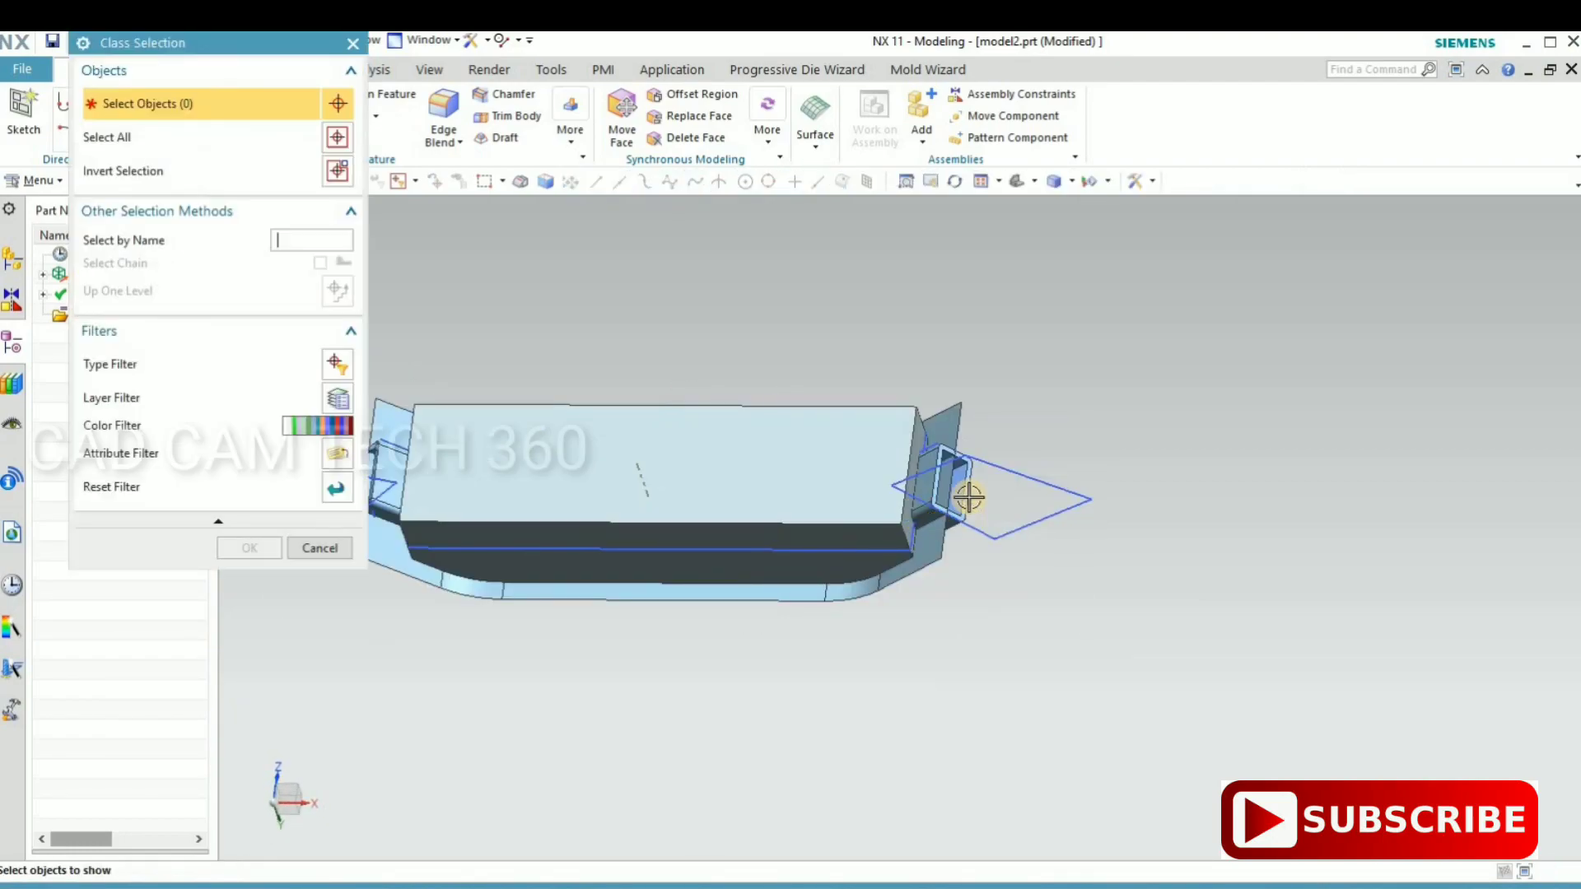
left_click(950, 489)
scroll(950, 490, "up", 4)
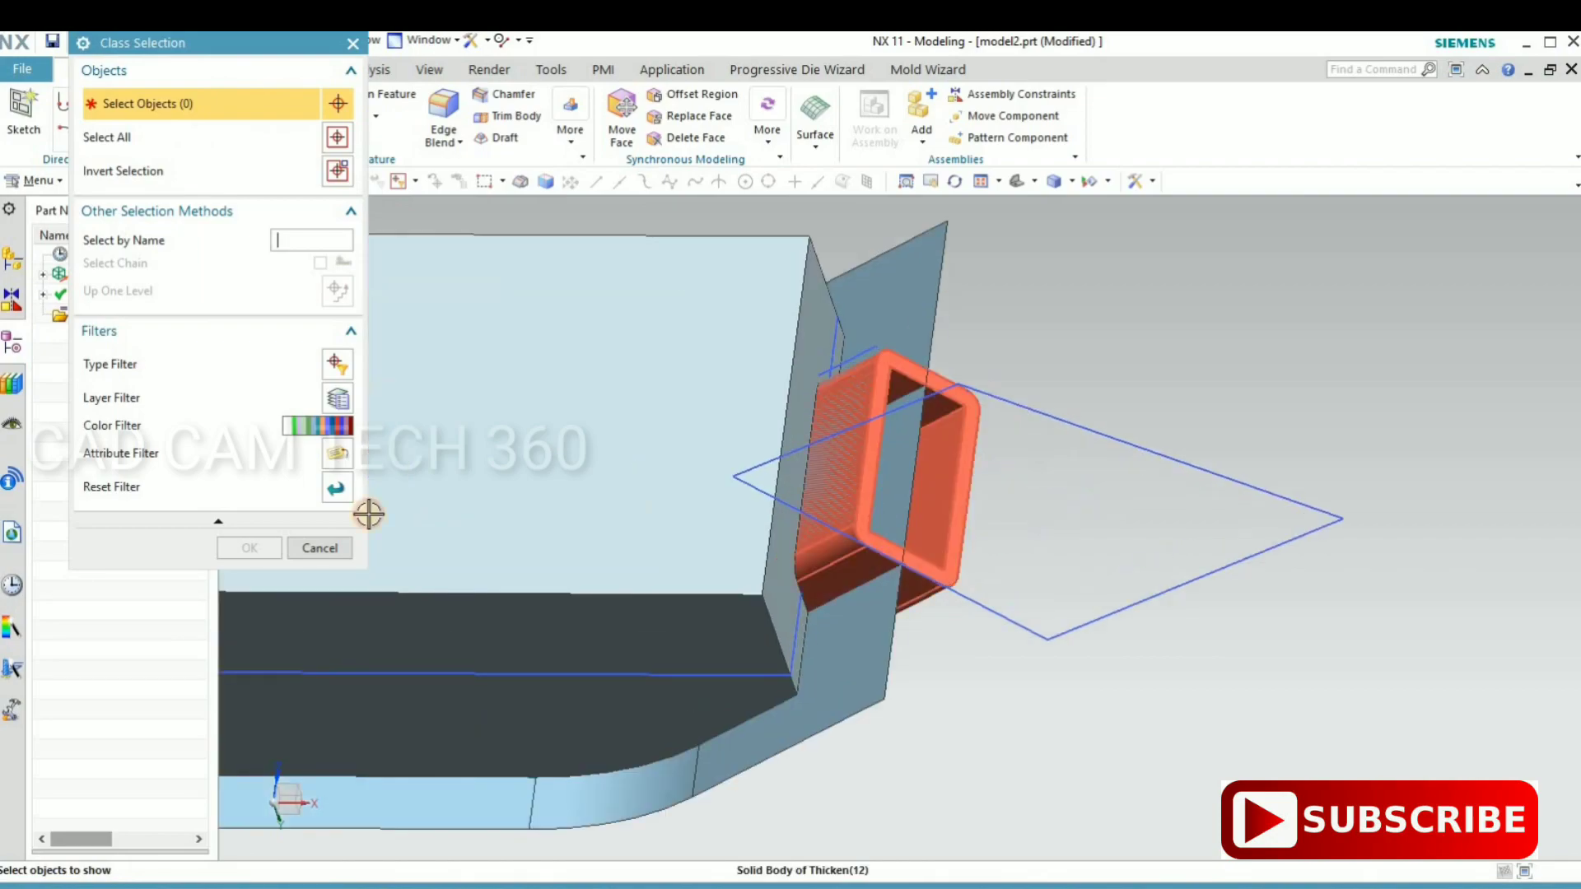
middle_click(598, 568)
scroll(939, 621, "down", 4)
mouse_move(942, 585)
middle_mouse_down()
mouse_move(950, 597)
mouse_move(1015, 480)
middle_mouse_up()
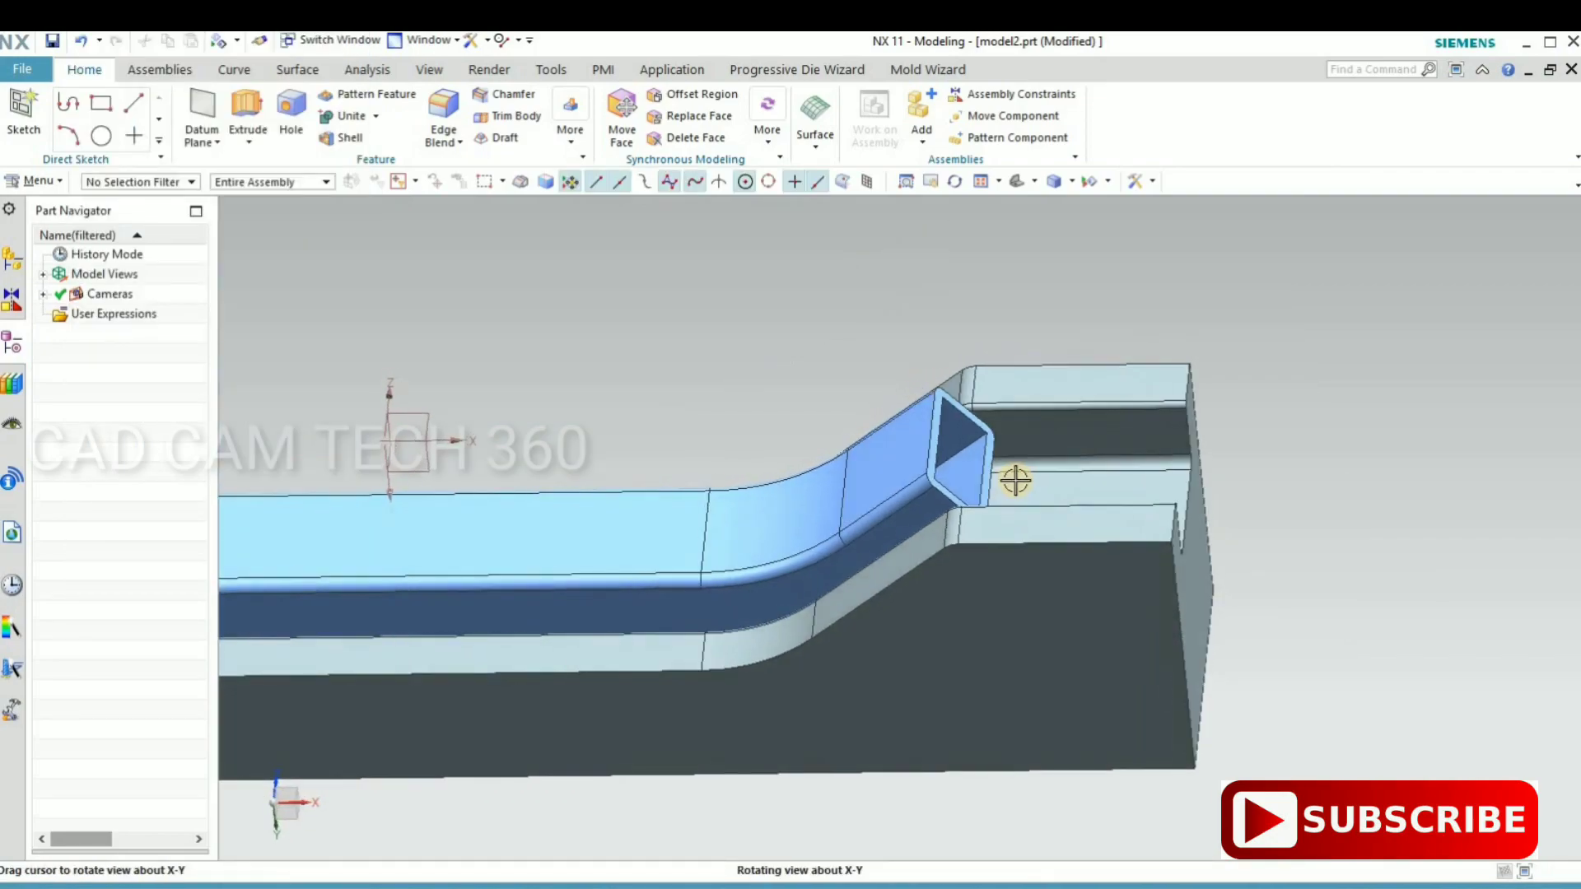
scroll(1016, 481, "down", 4)
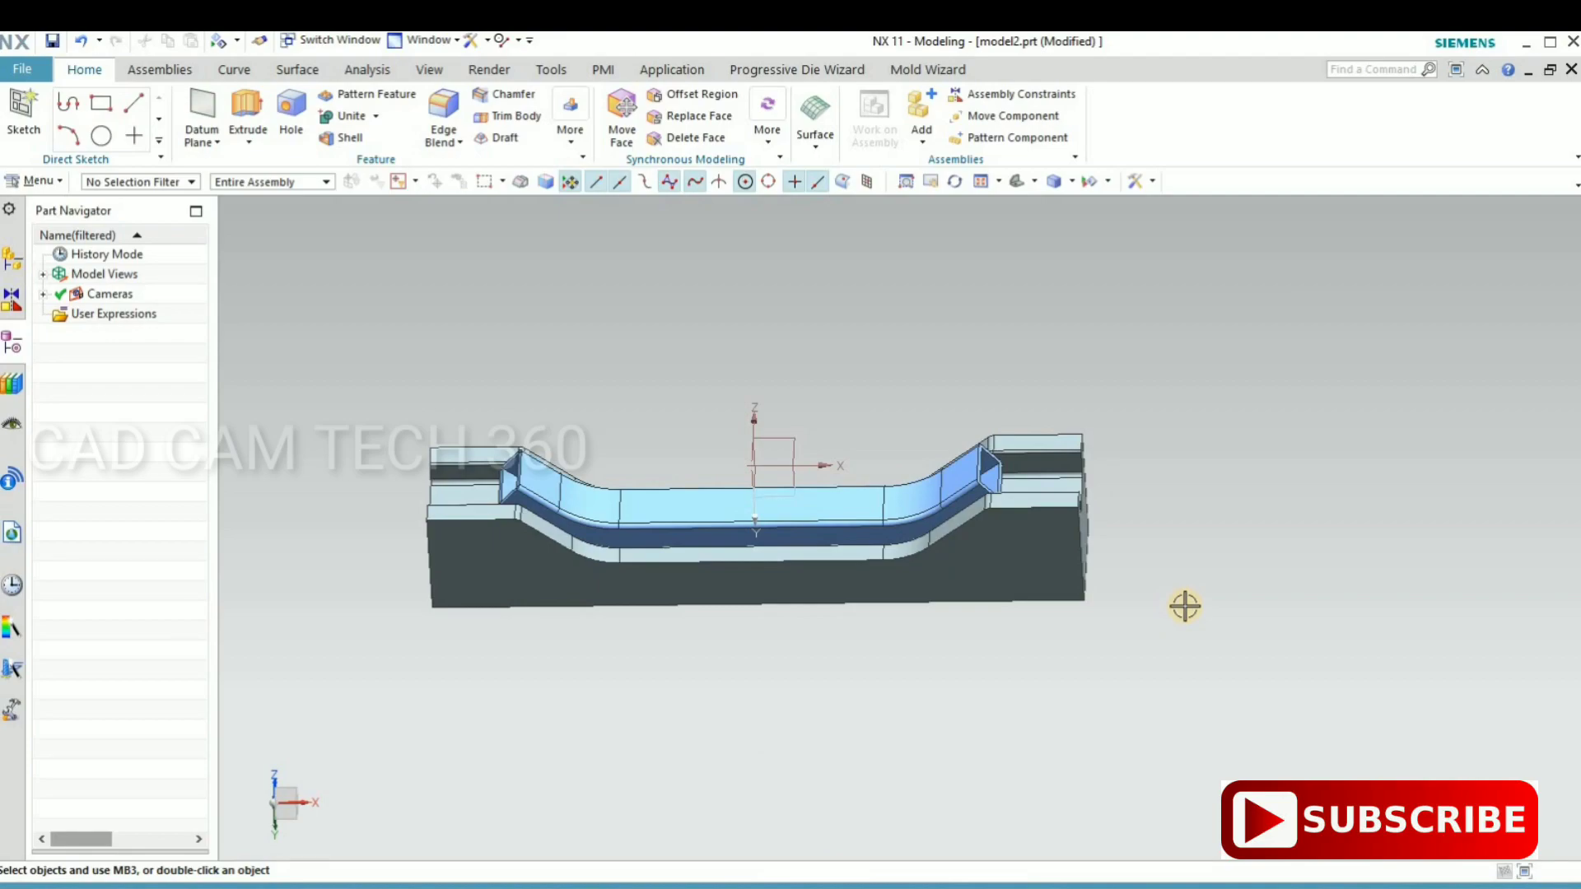
- Unhide the punch block so it shows alongside the die
key("ctrl+shift+k")
left_click(755, 489)
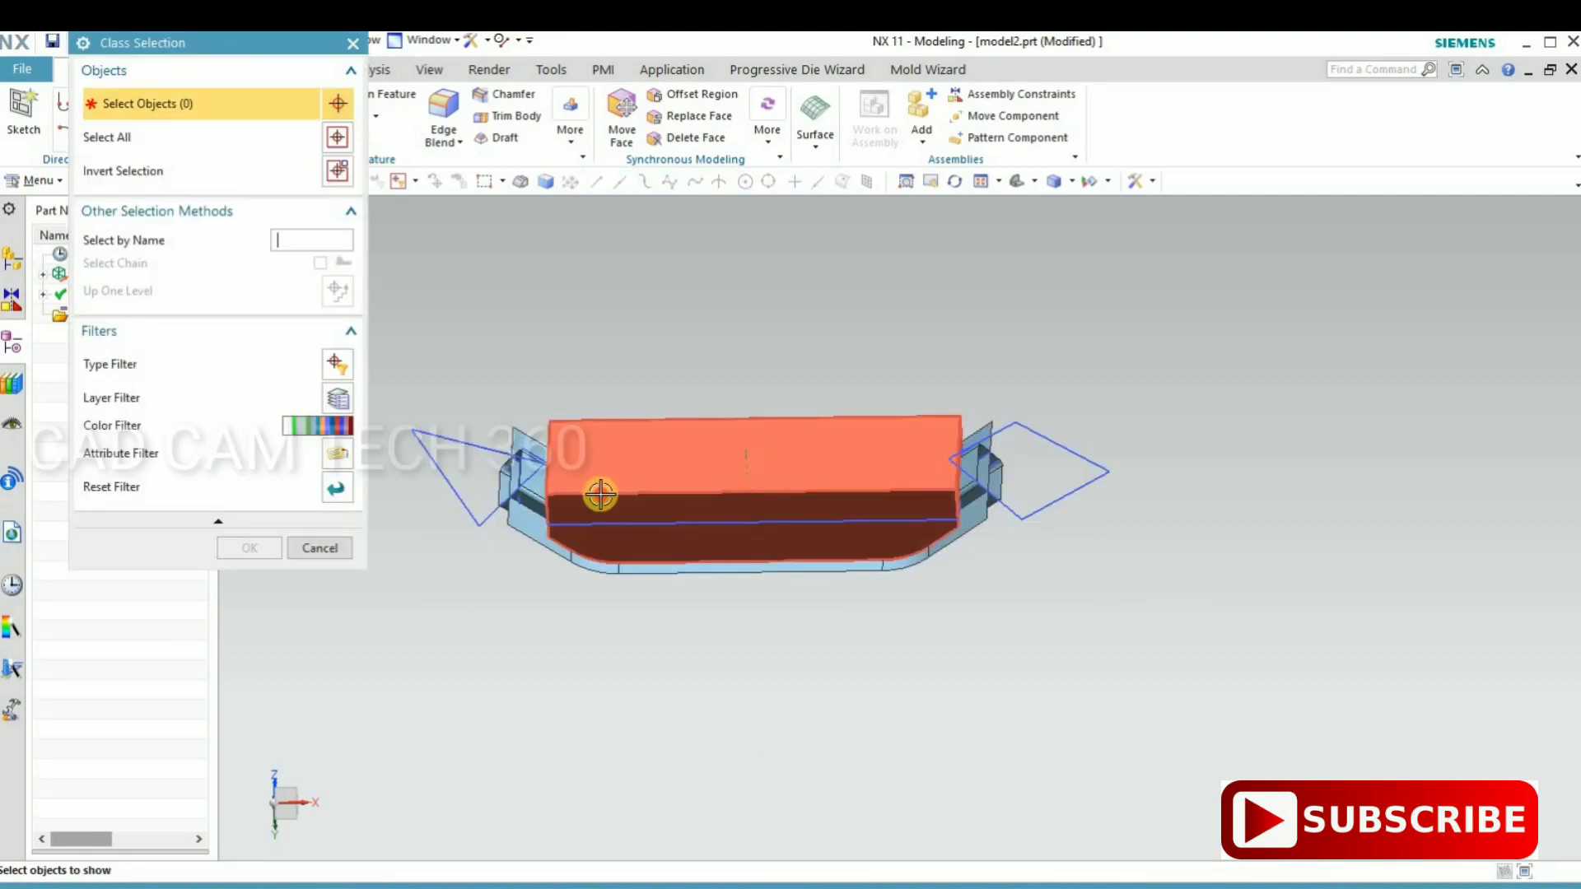
middle_click(400, 639)
mouse_move(586, 652)
middle_mouse_down()
mouse_move(503, 449)
mouse_move(531, 449)
middle_mouse_up()
scroll(502, 449, "down", 2)
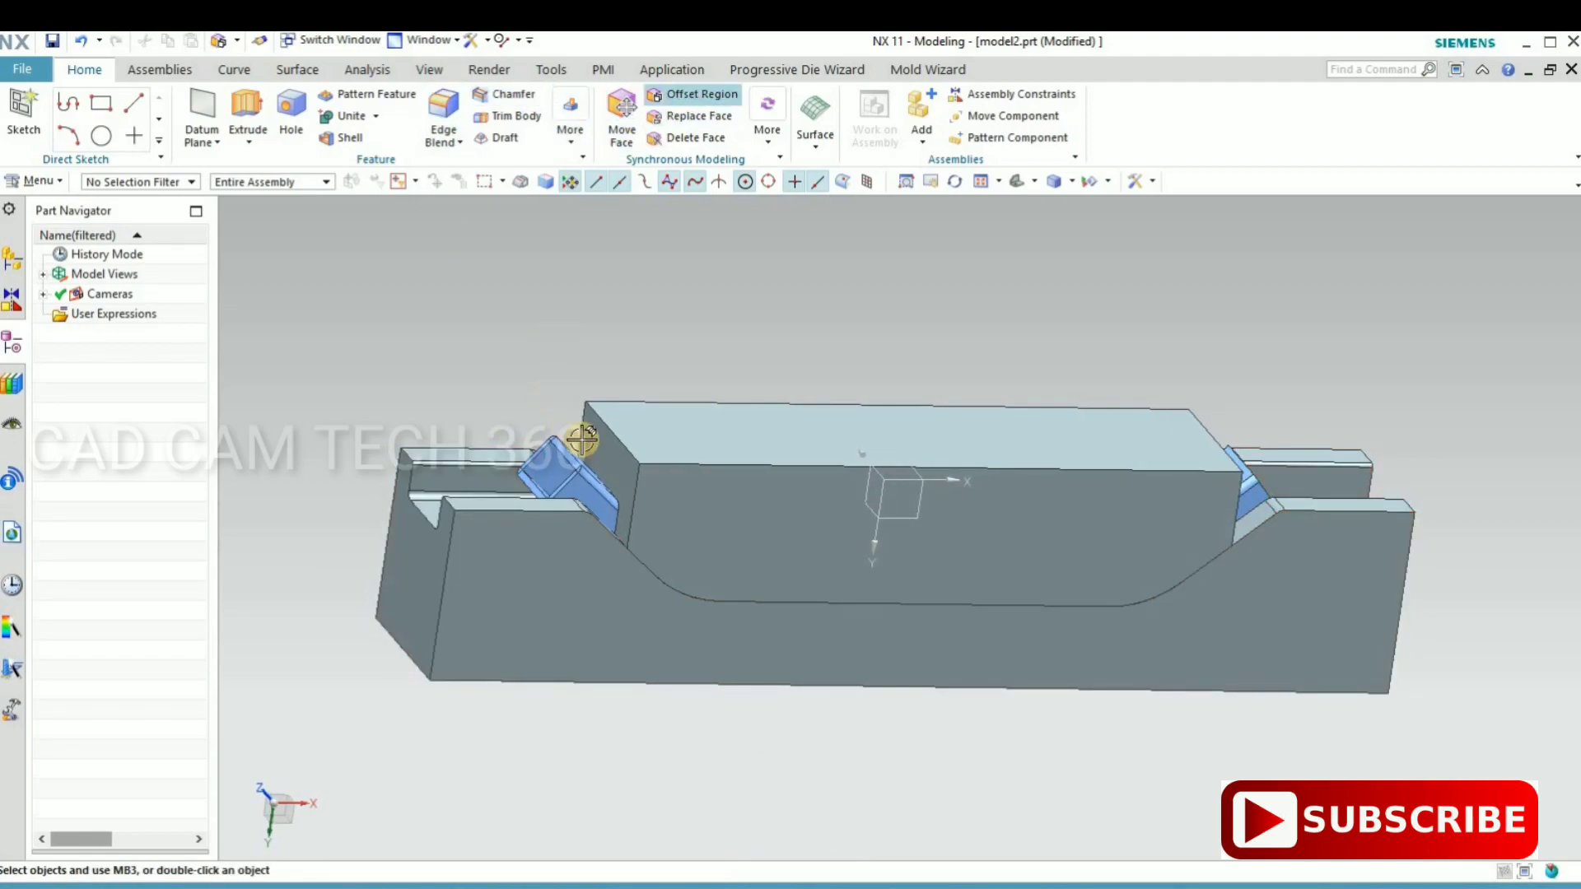
scroll(582, 441, "down", 2)
- Offset the punch's angled end face by 2 mm
left_click(622, 453)
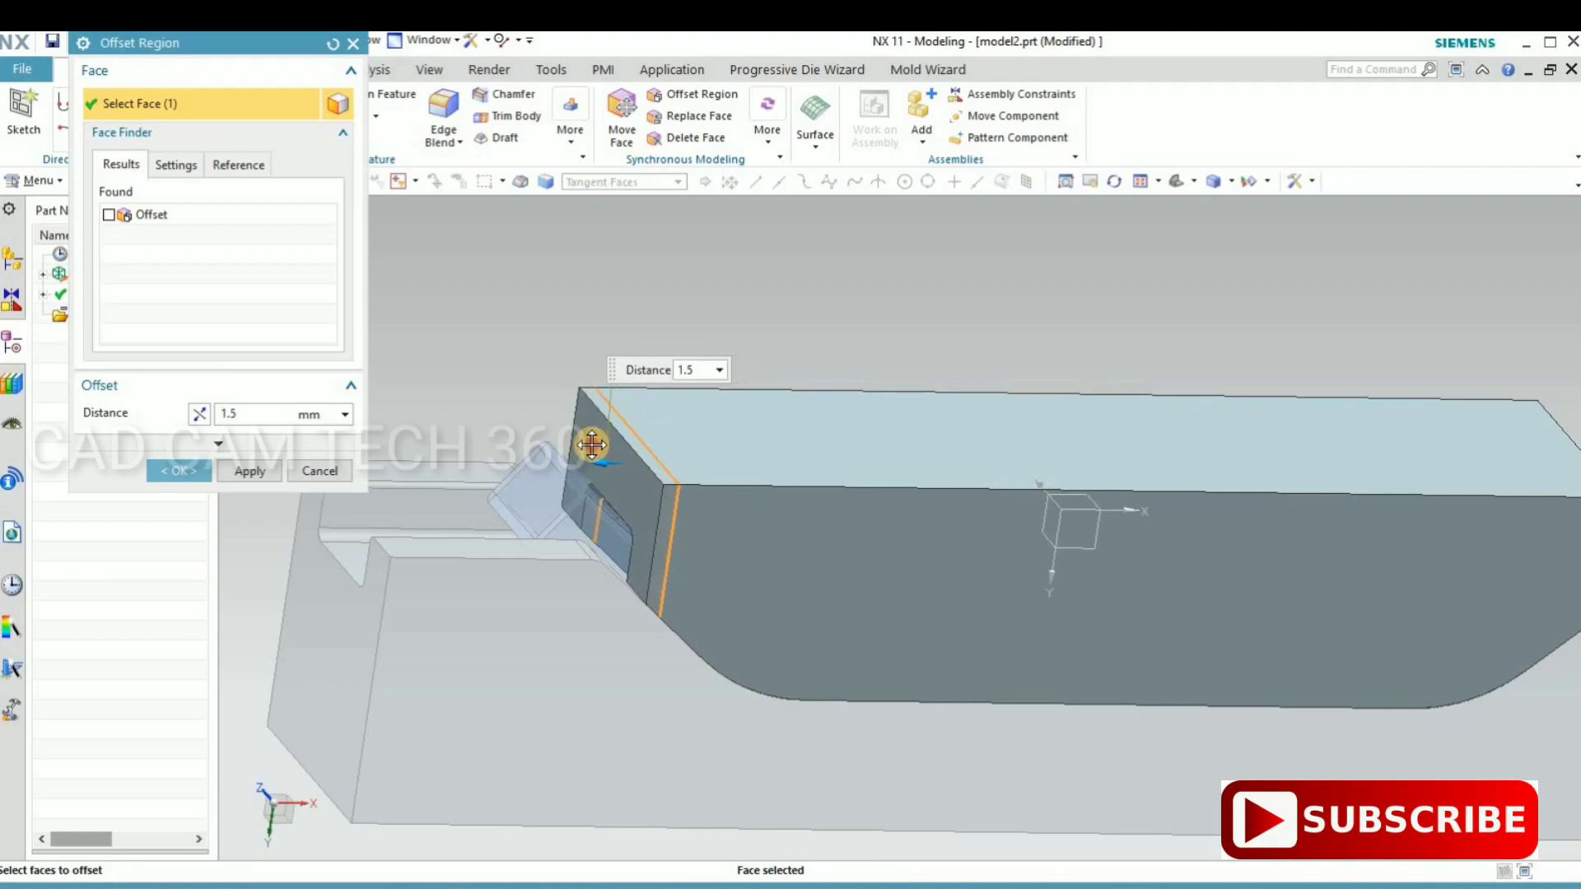
left_click_drag(582, 447, 574, 447)
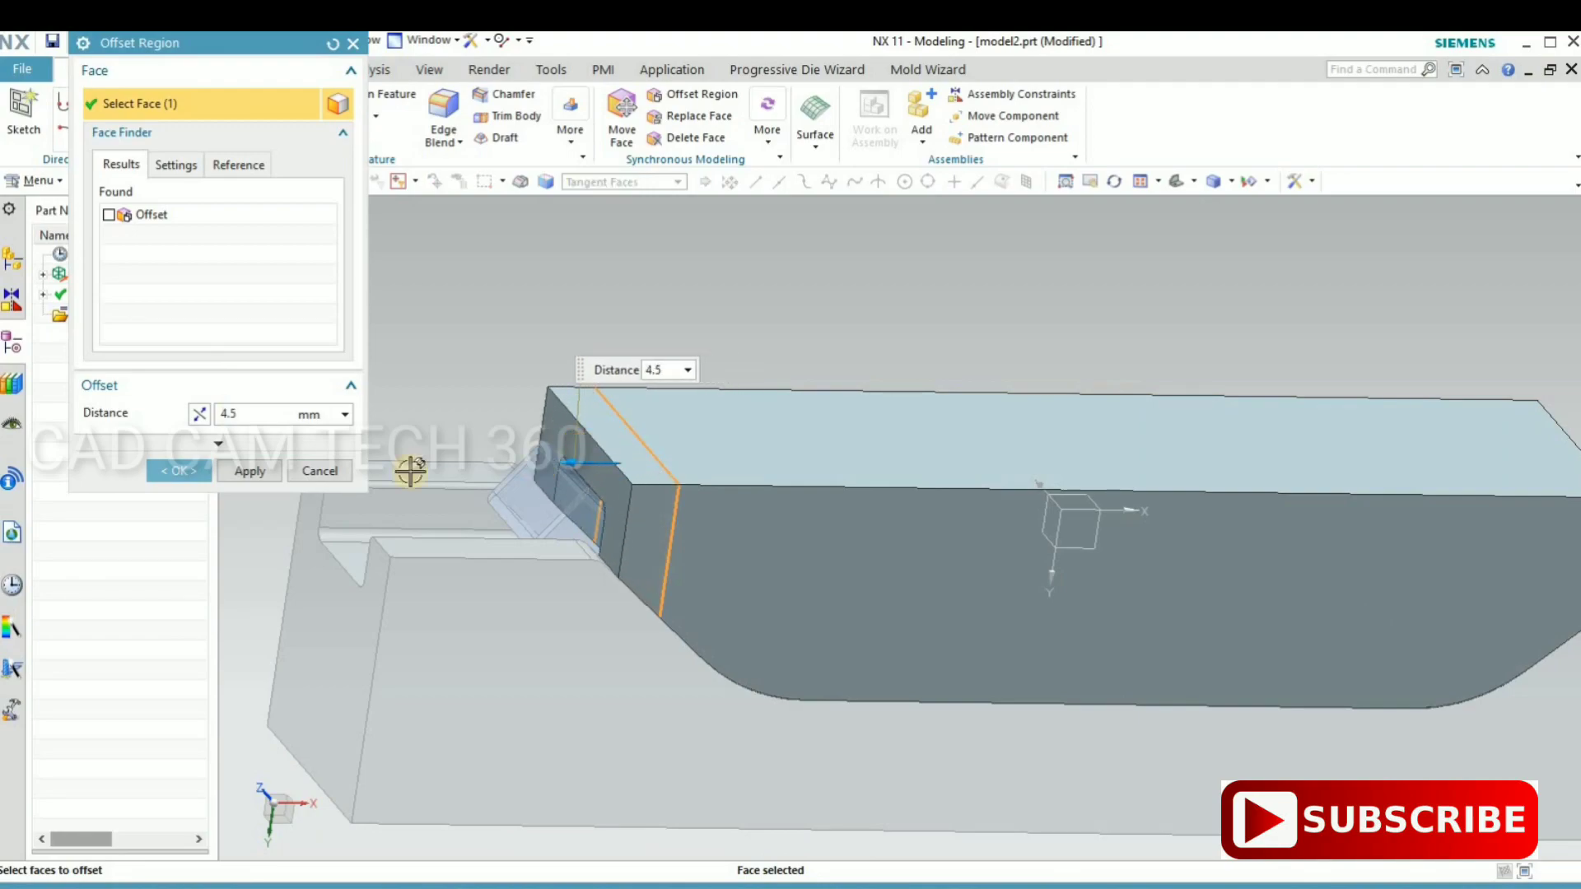
left_click_drag(410, 471, 231, 476)
mouse_move(461, 517)
middle_mouse_down()
mouse_move(826, 625)
mouse_move(840, 624)
mouse_move(790, 621)
mouse_move(1156, 511)
middle_mouse_up()
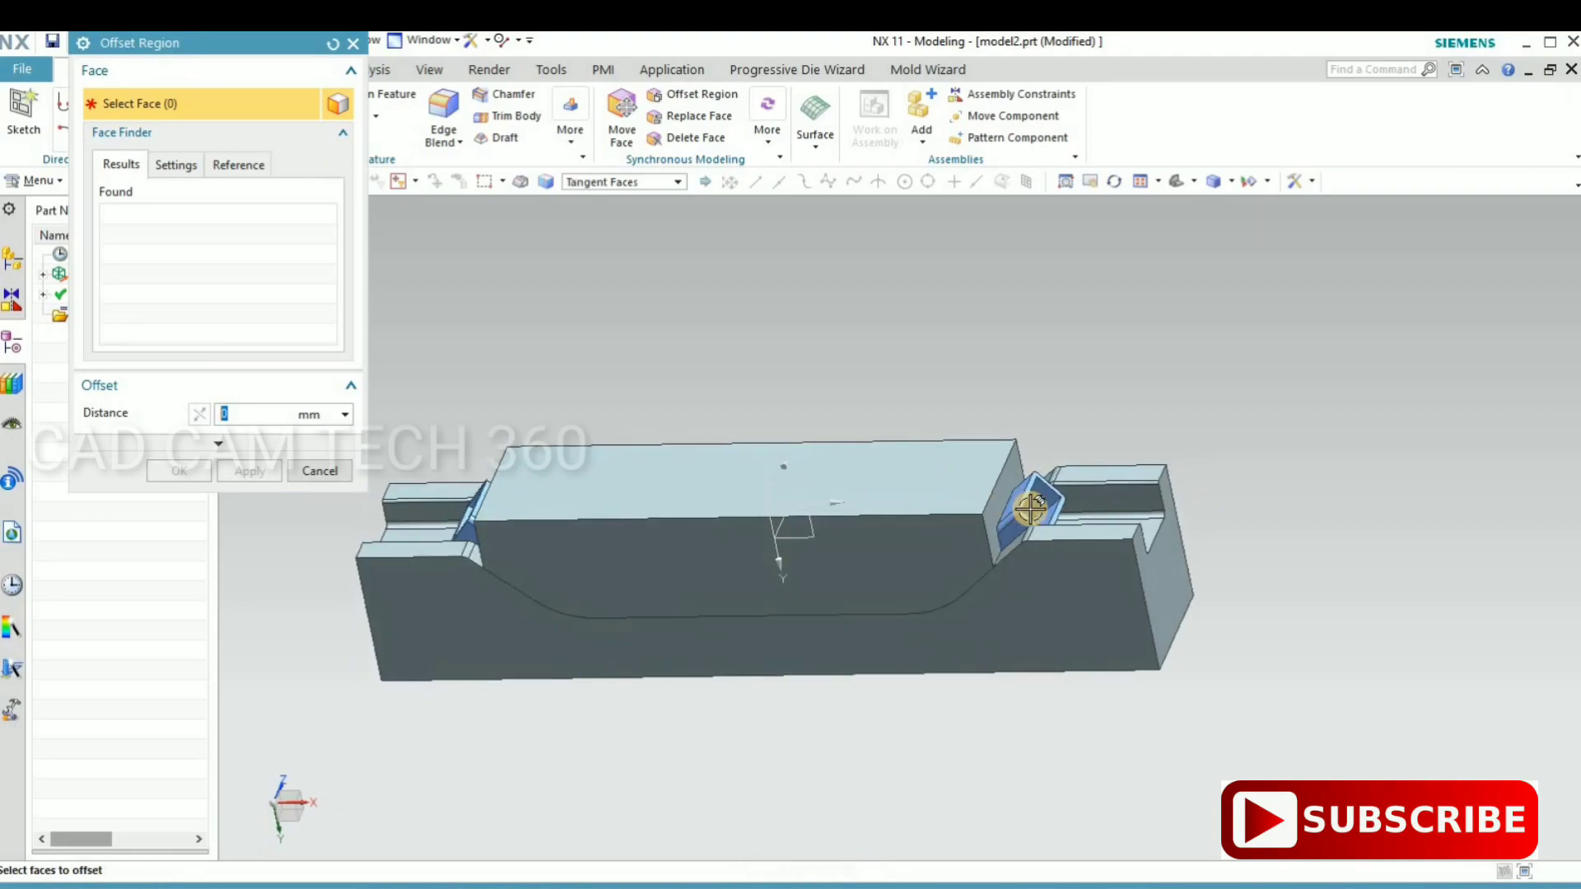
scroll(1026, 506, "up", 3)
left_click(1038, 499)
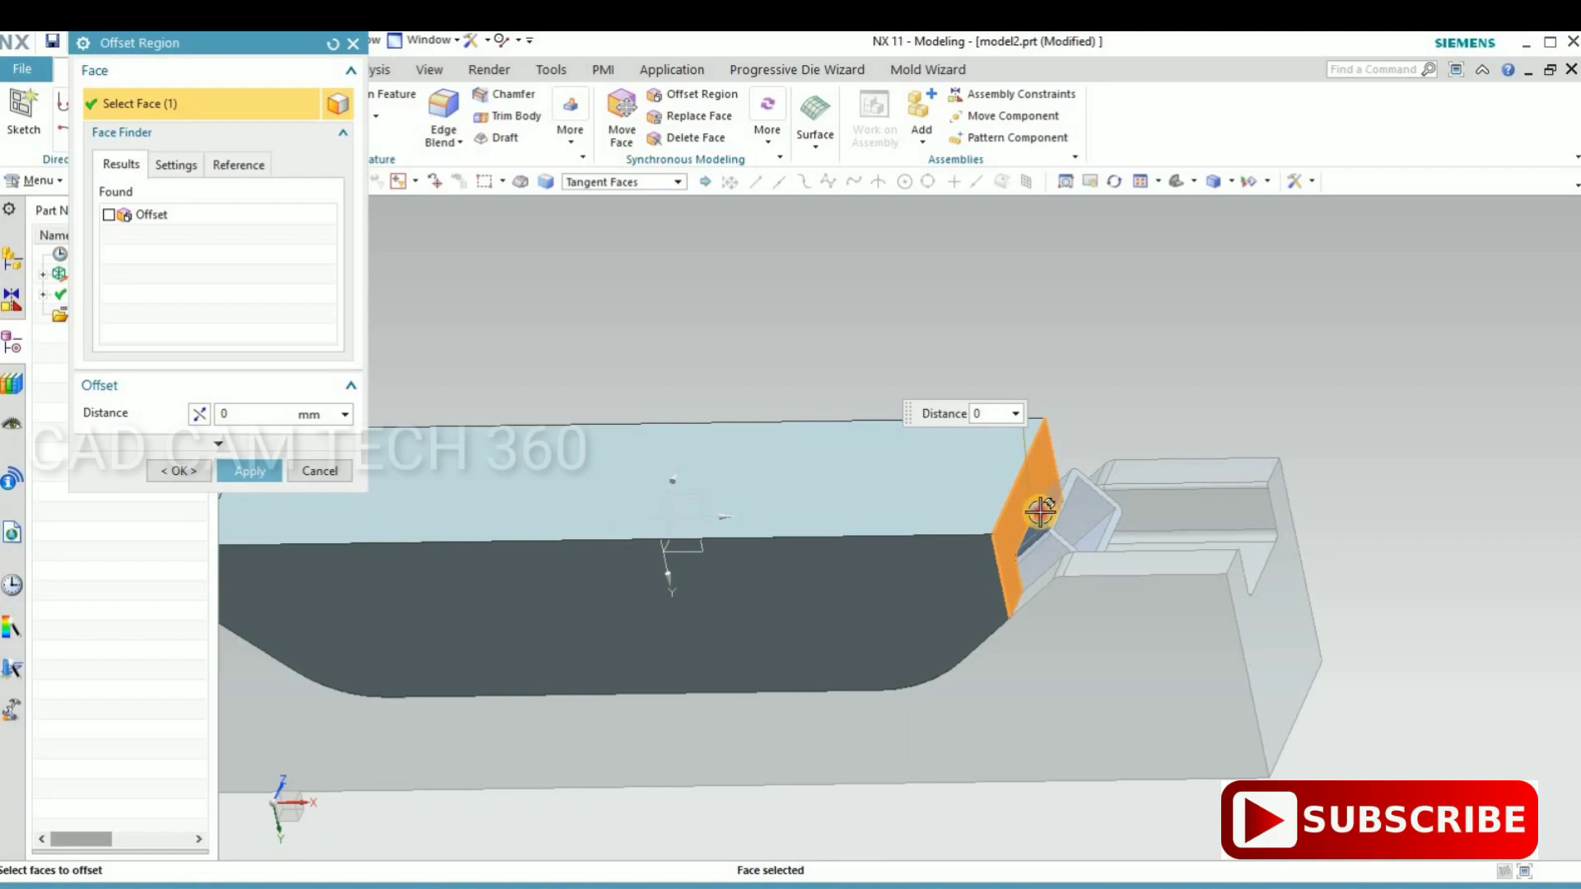
type("2")
left_click(175, 473)
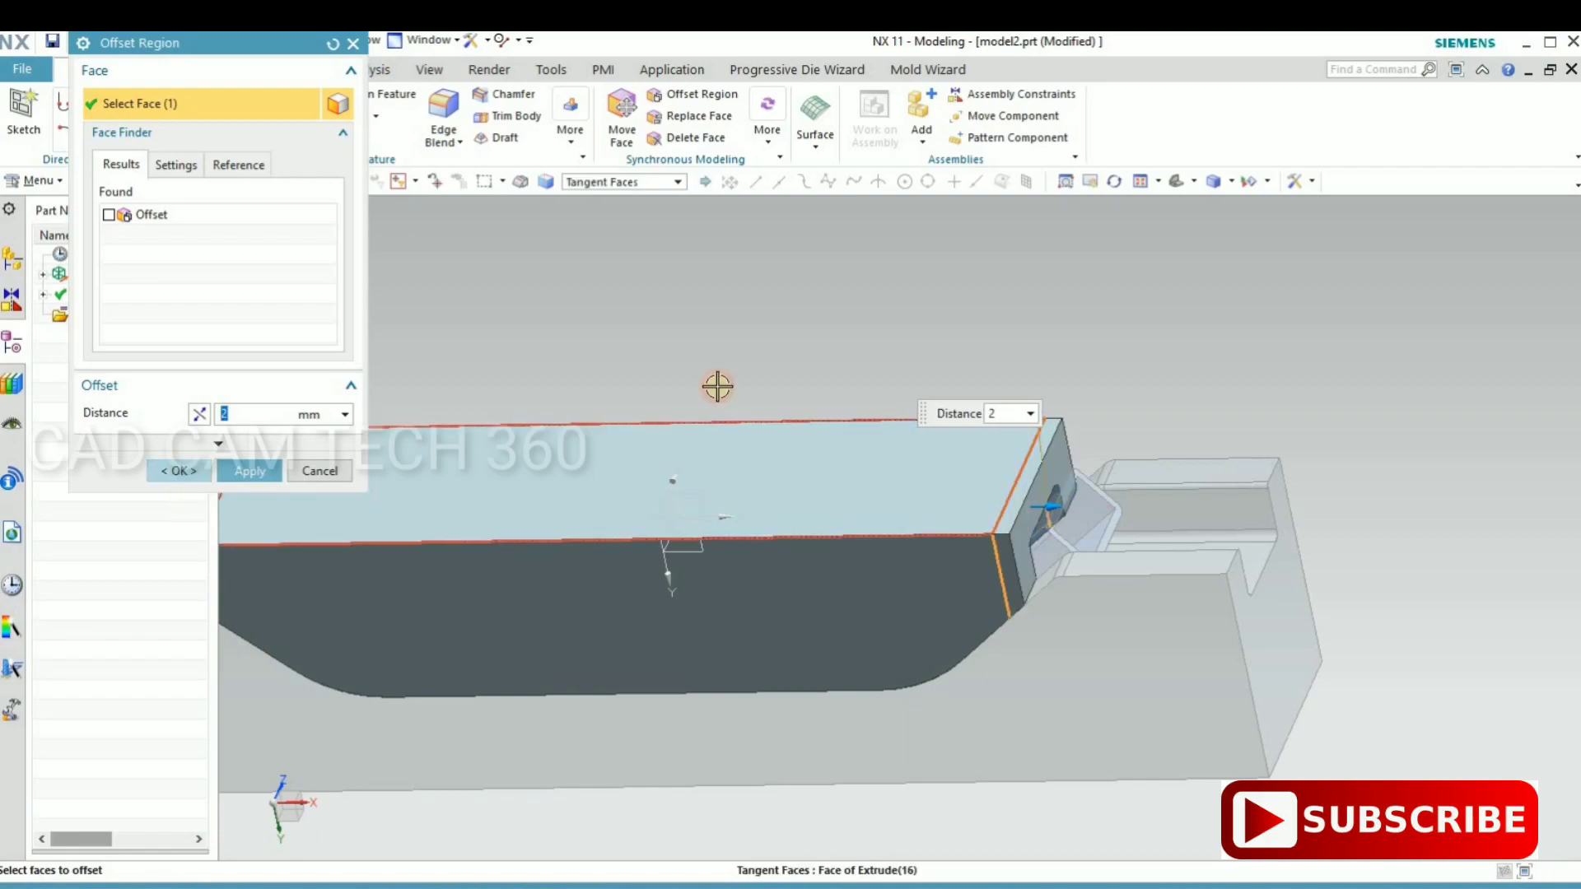
- Try offsetting the punch's top face, then abandon it
double_click(721, 493)
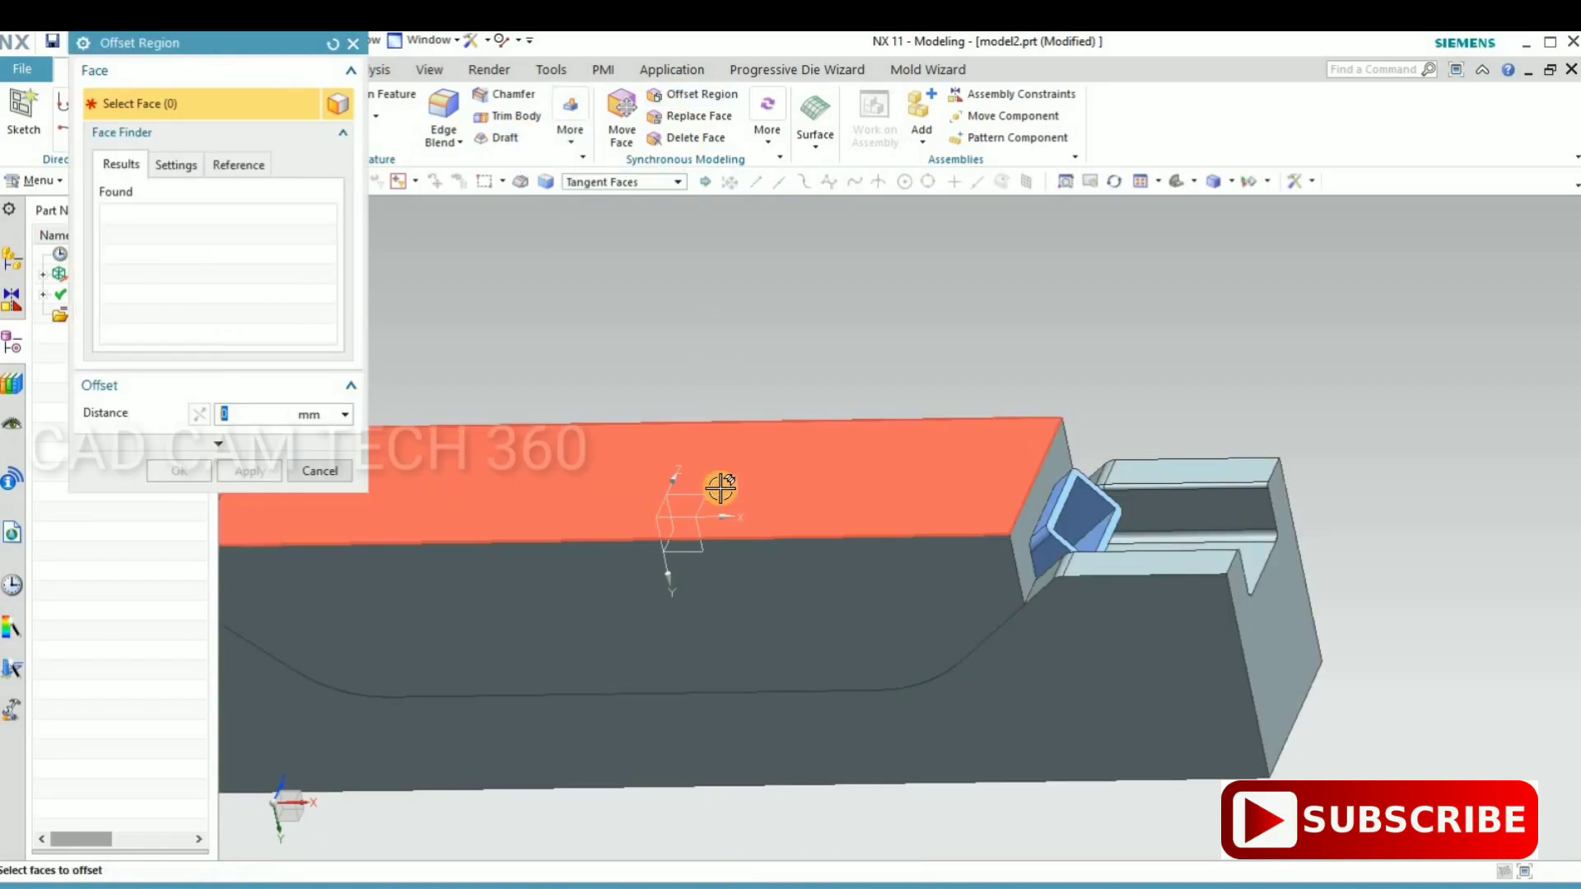
left_click_drag(722, 491, 714, 426)
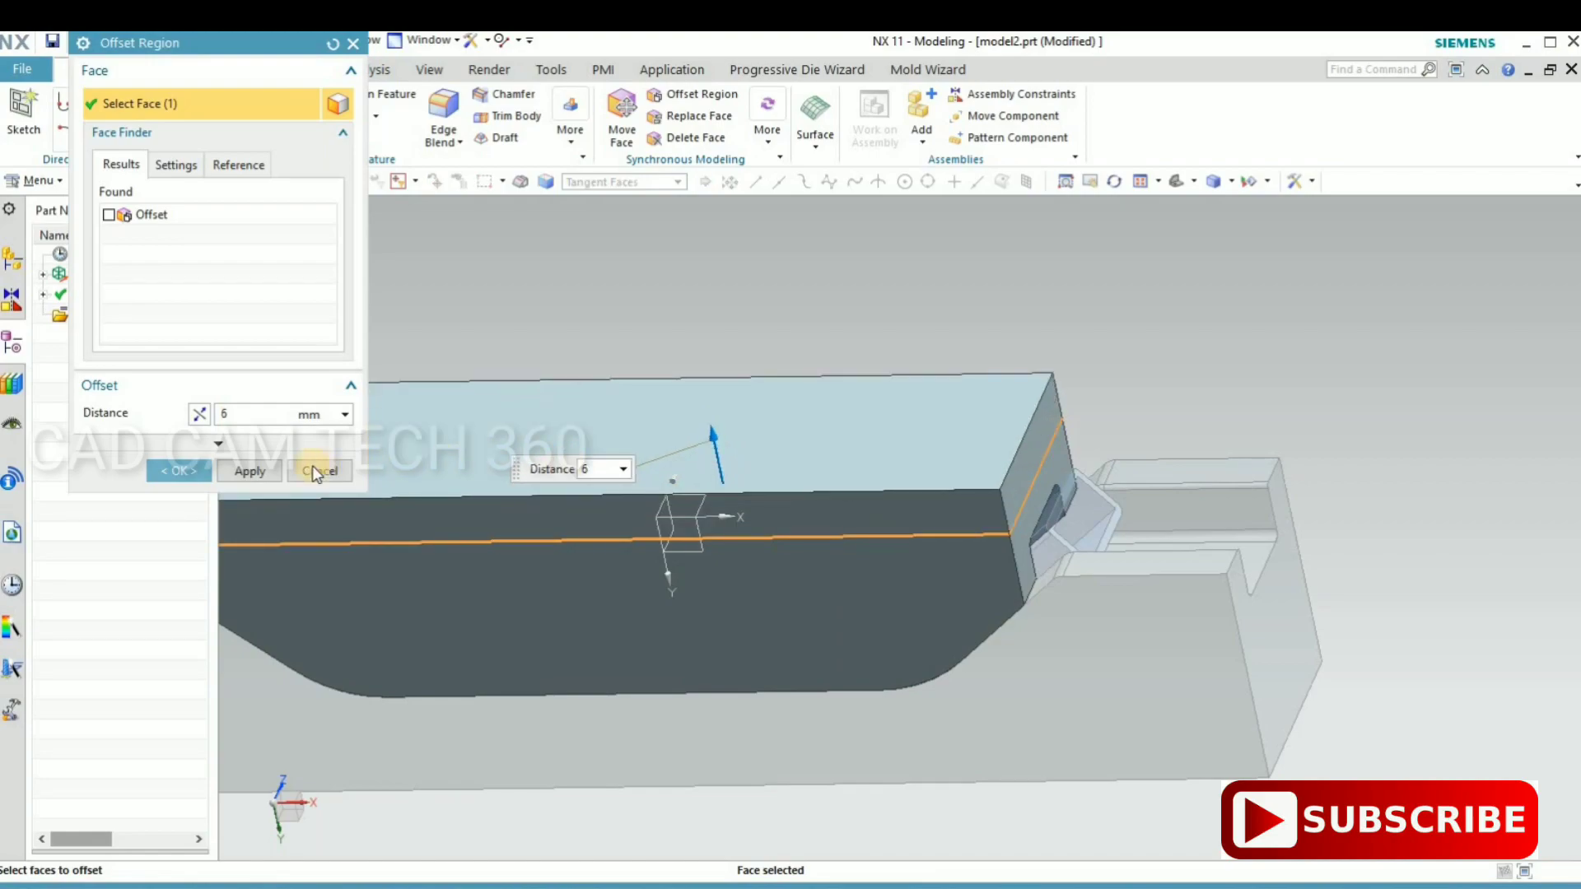
left_click(192, 474)
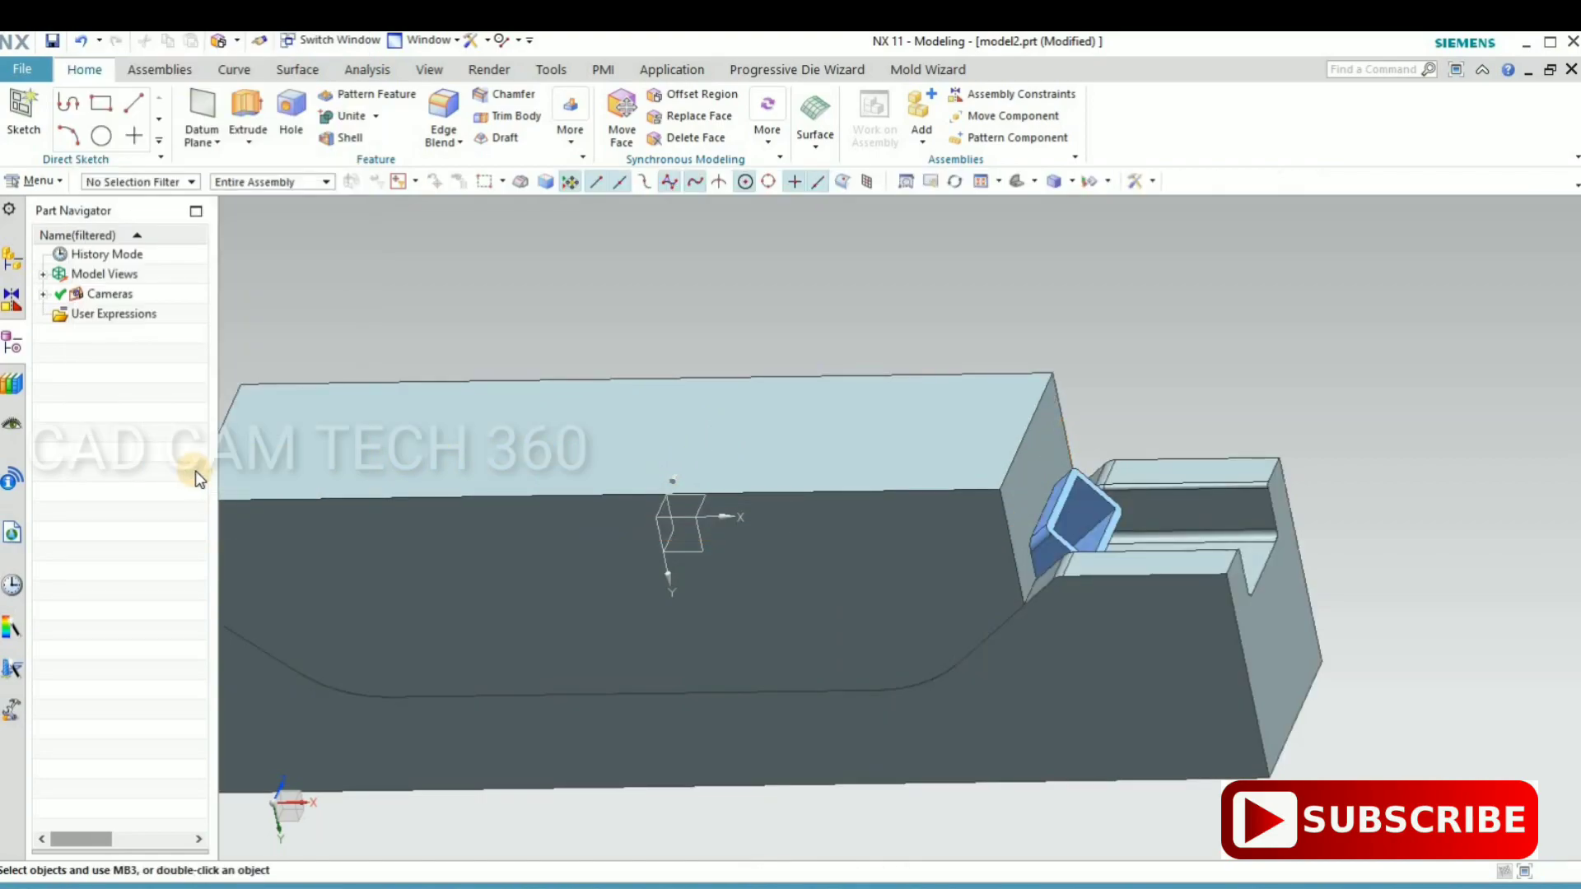
scroll(1194, 345, "down", 3)
mouse_move(682, 620)
middle_mouse_down()
mouse_move(628, 618)
mouse_move(1219, 408)
middle_mouse_up()
scroll(1219, 409, "up", 2)
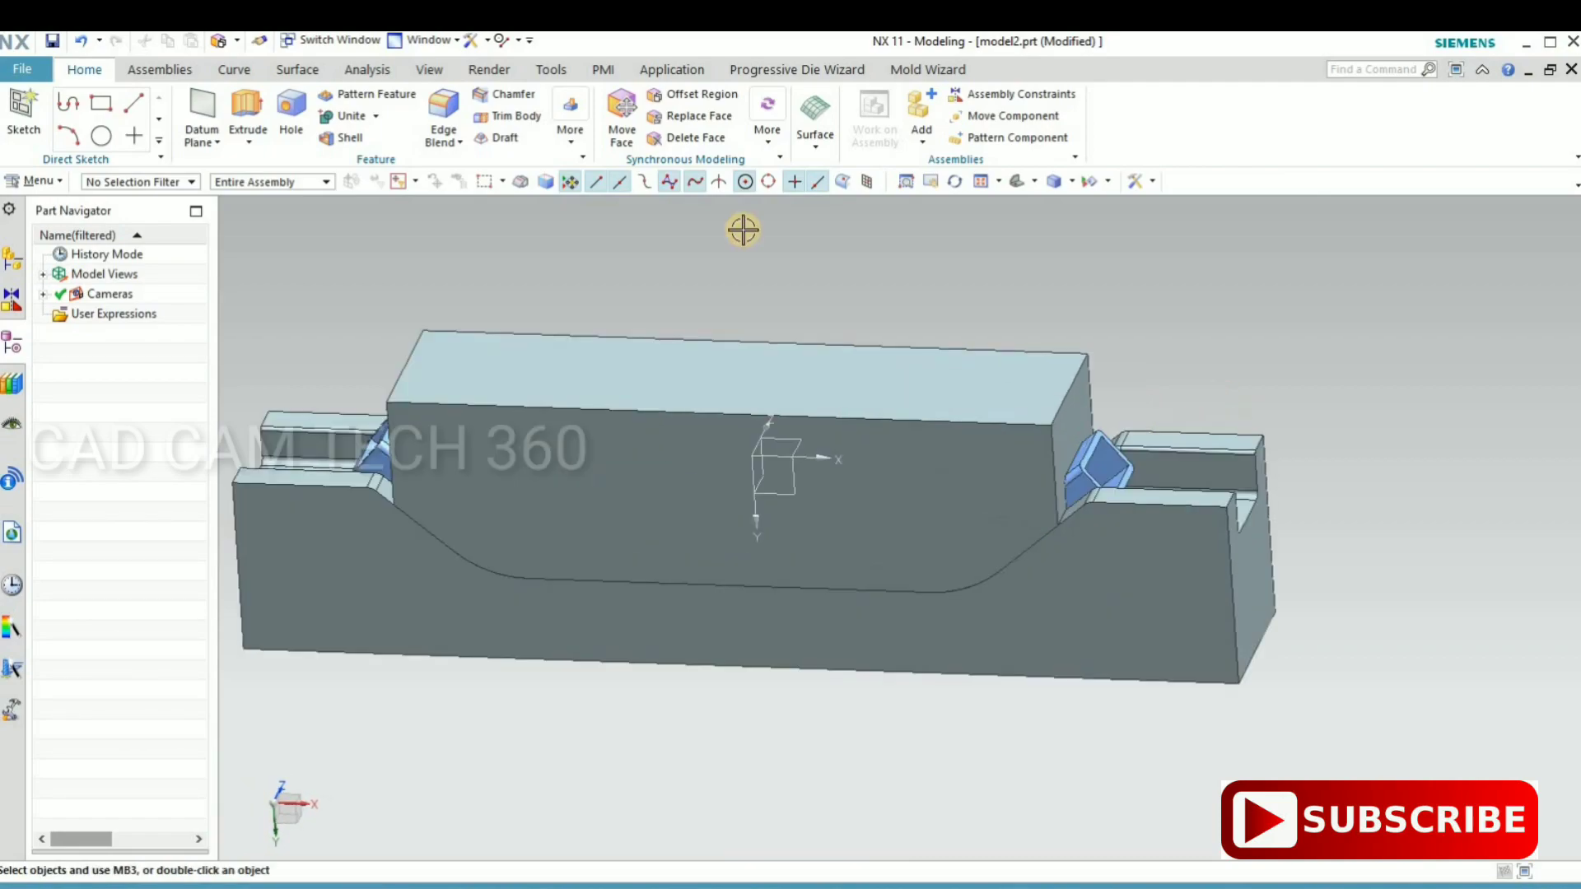
scroll(741, 229, "up", 1)
- Offset both slanted end faces of the punch by 5.5 mm
left_click(1044, 427)
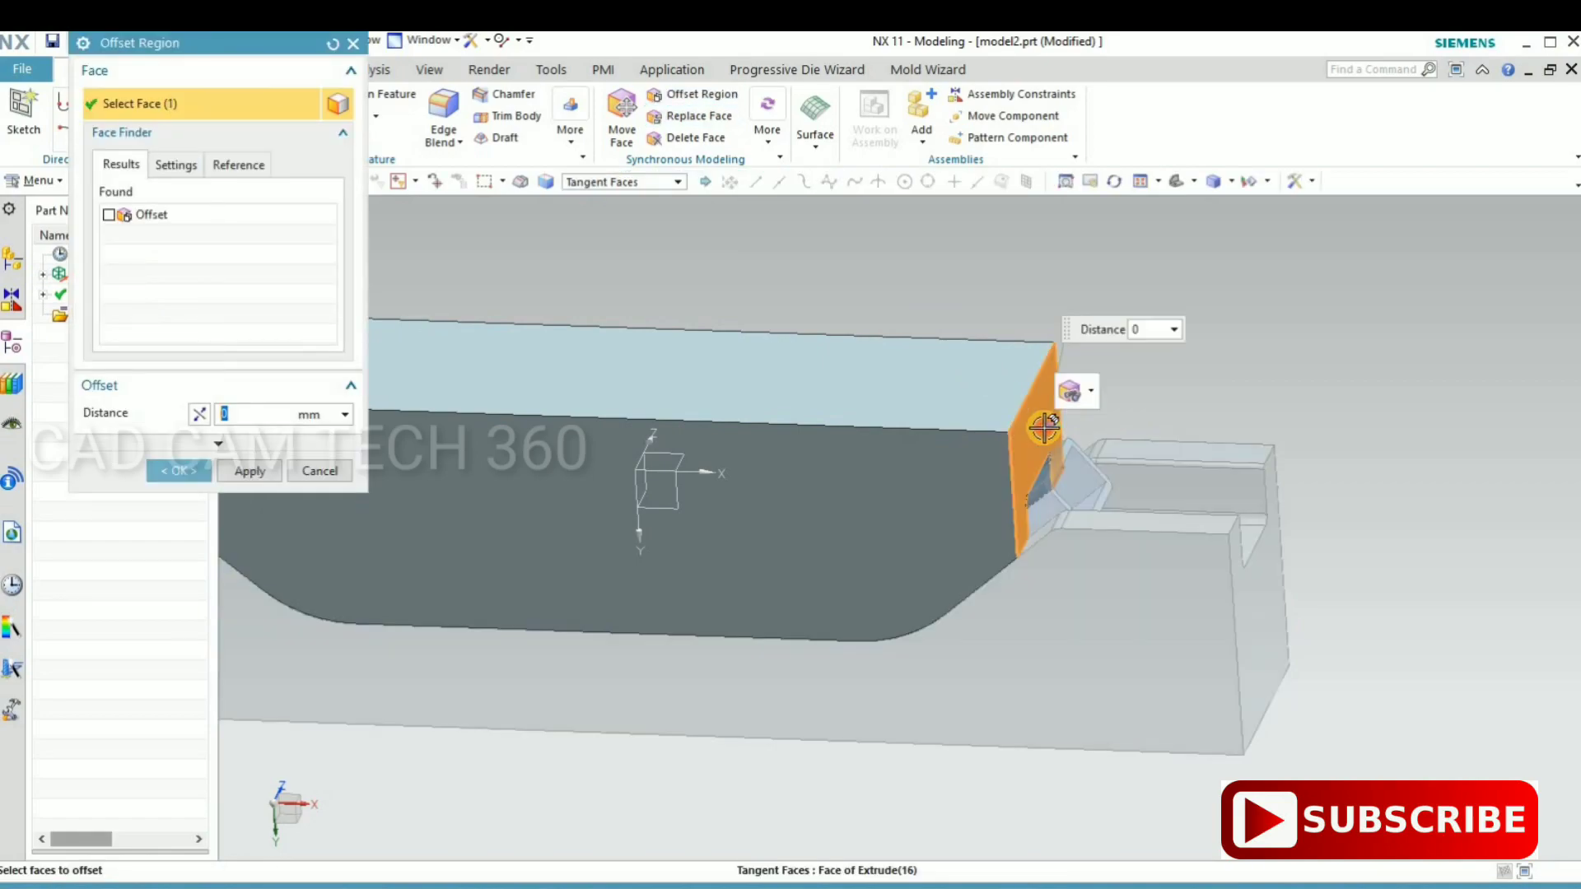
left_click_drag(1070, 416, 1081, 417)
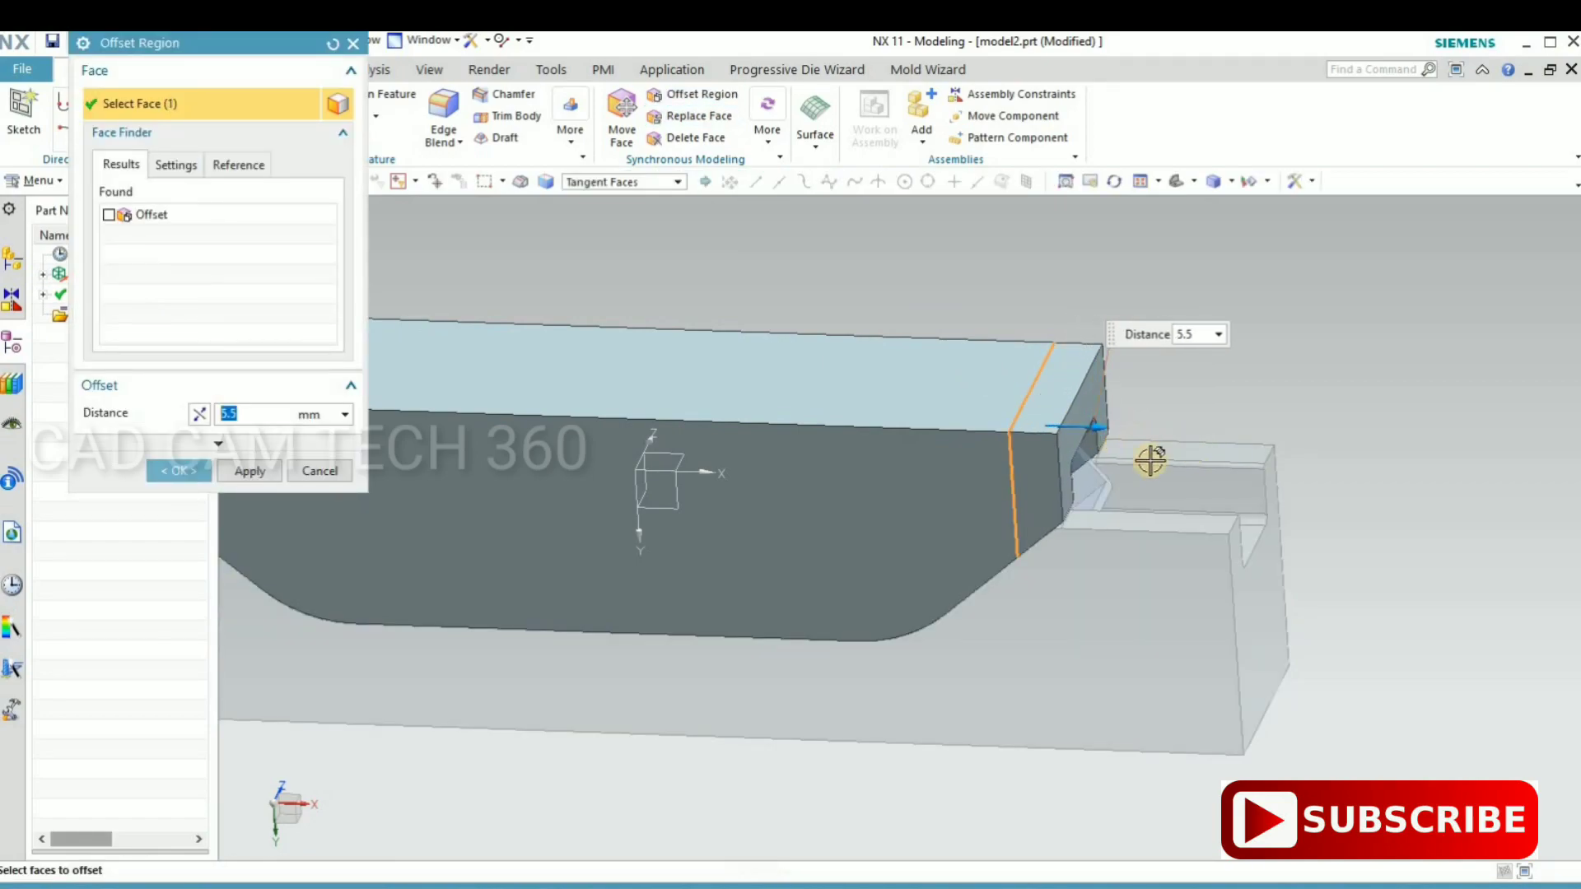
scroll(1151, 460, "down", 4)
middle_click_drag(671, 504, 820, 435)
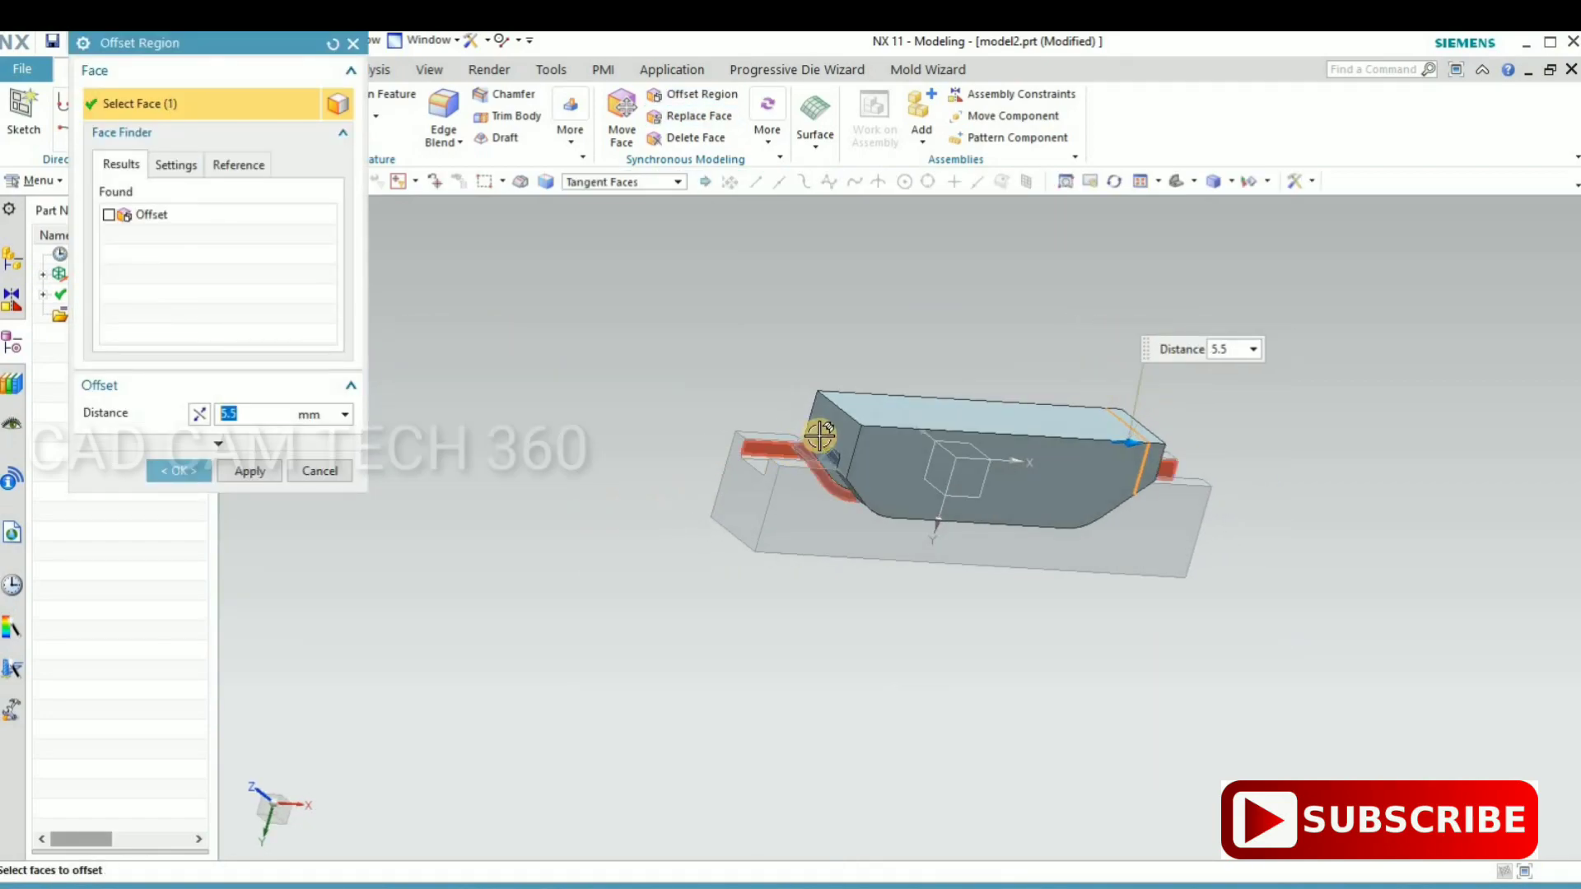
scroll(820, 435, "up", 2)
left_click(824, 441)
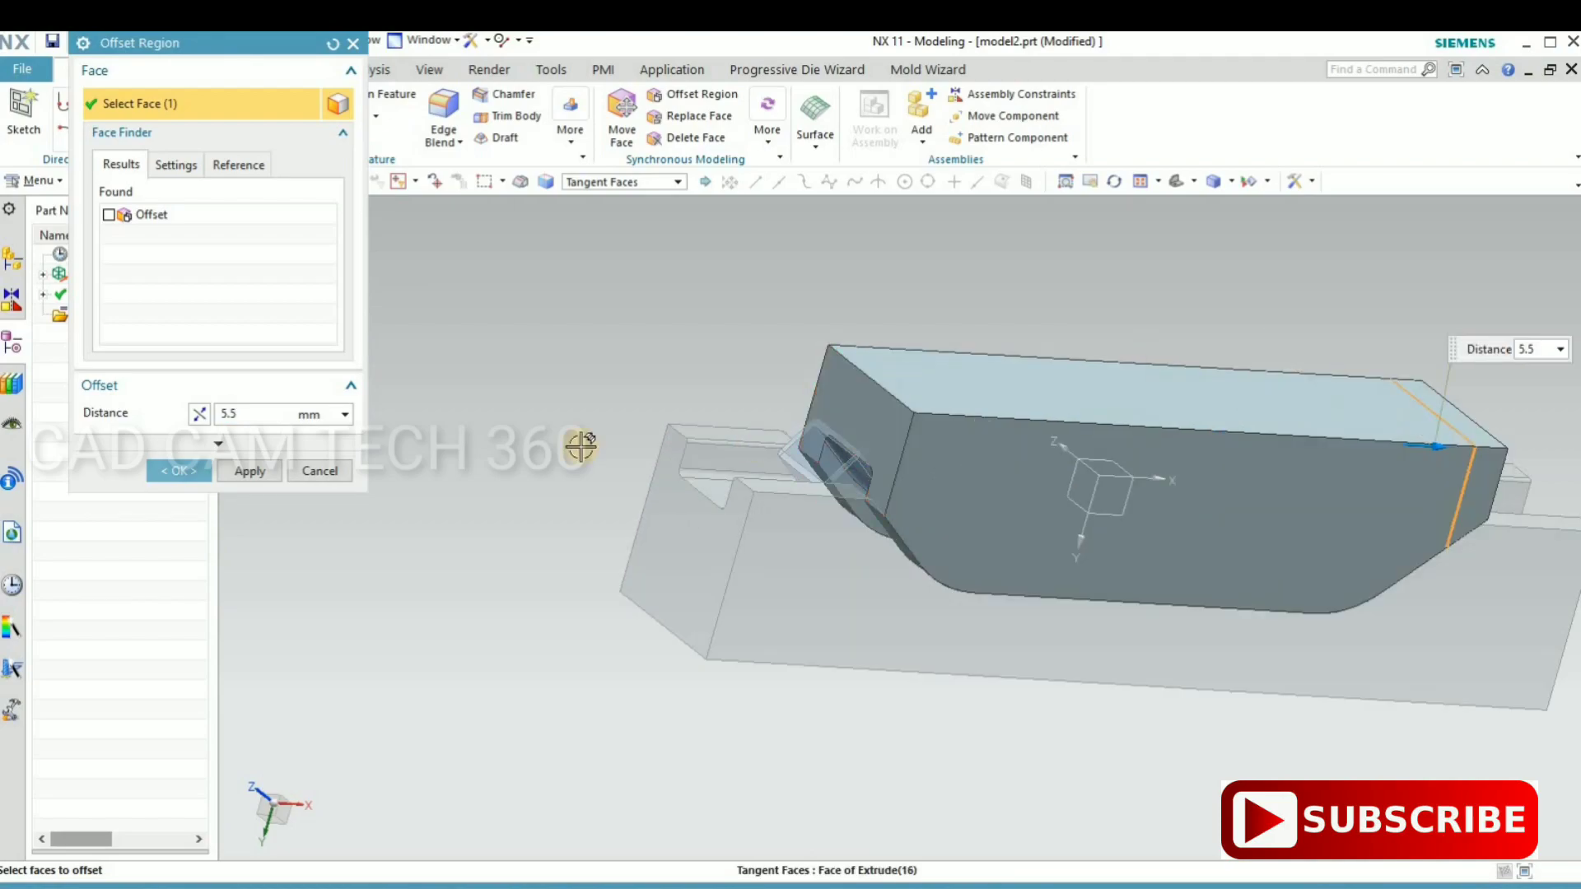
middle_click(406, 535)
scroll(519, 656, "down", 3)
mouse_move(519, 656)
middle_mouse_down()
mouse_move(547, 678)
mouse_move(464, 618)
mouse_move(456, 667)
mouse_move(441, 646)
middle_mouse_up()
- Orbit and tilt the view to a top-front angle of the blocks
scroll(946, 688, "up", 3)
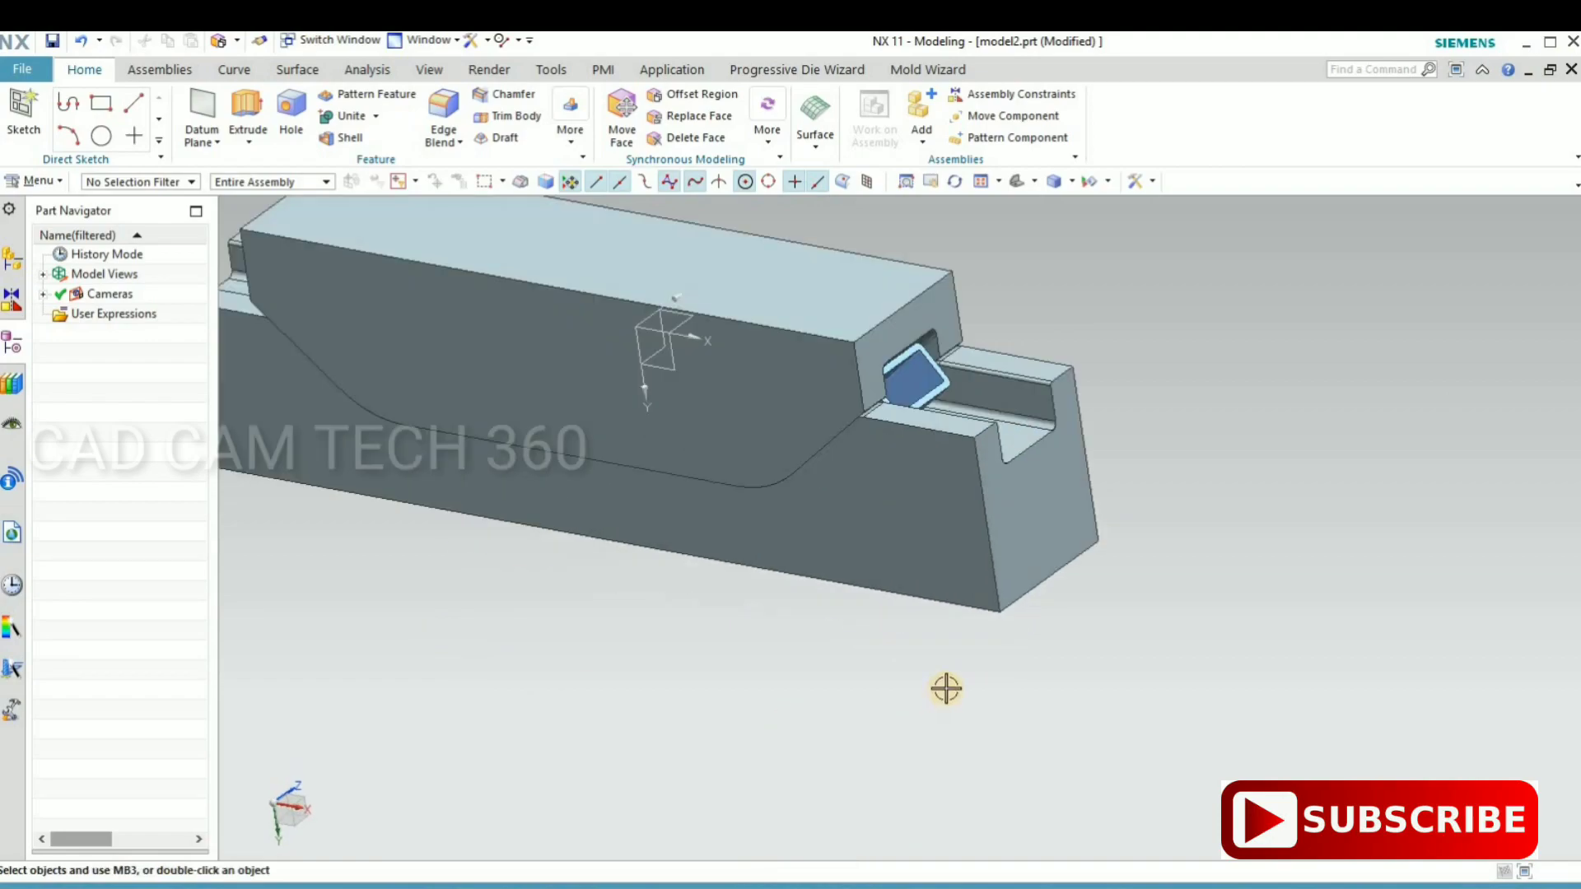
scroll(946, 689, "down", 2)
scroll(946, 689, "down", 2)
mouse_move(827, 684)
middle_mouse_down()
mouse_move(848, 675)
mouse_move(840, 688)
mouse_move(788, 425)
middle_mouse_up()
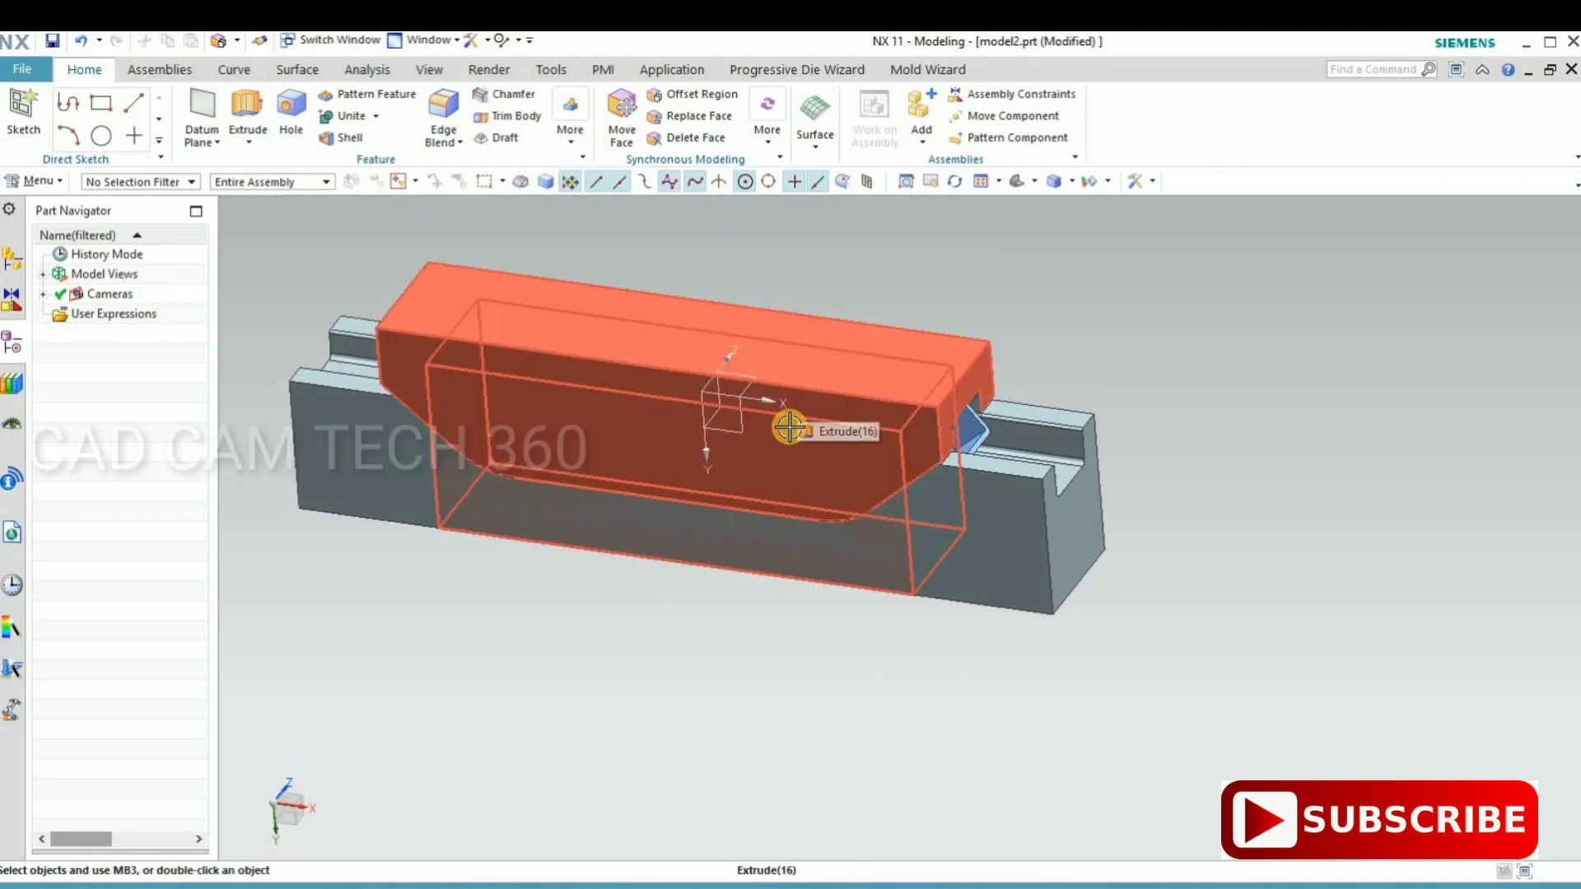
left_click(730, 487)
mouse_move(731, 487)
middle_mouse_down()
mouse_move(611, 709)
mouse_move(577, 695)
mouse_move(946, 462)
middle_mouse_up()
scroll(1037, 629, "up", 2)
scroll(1001, 643, "down", 2)
middle_click_drag(1002, 642, 1022, 622)
- Give the die body a purple colour, then unhide the punch body
key("ctrl+j")
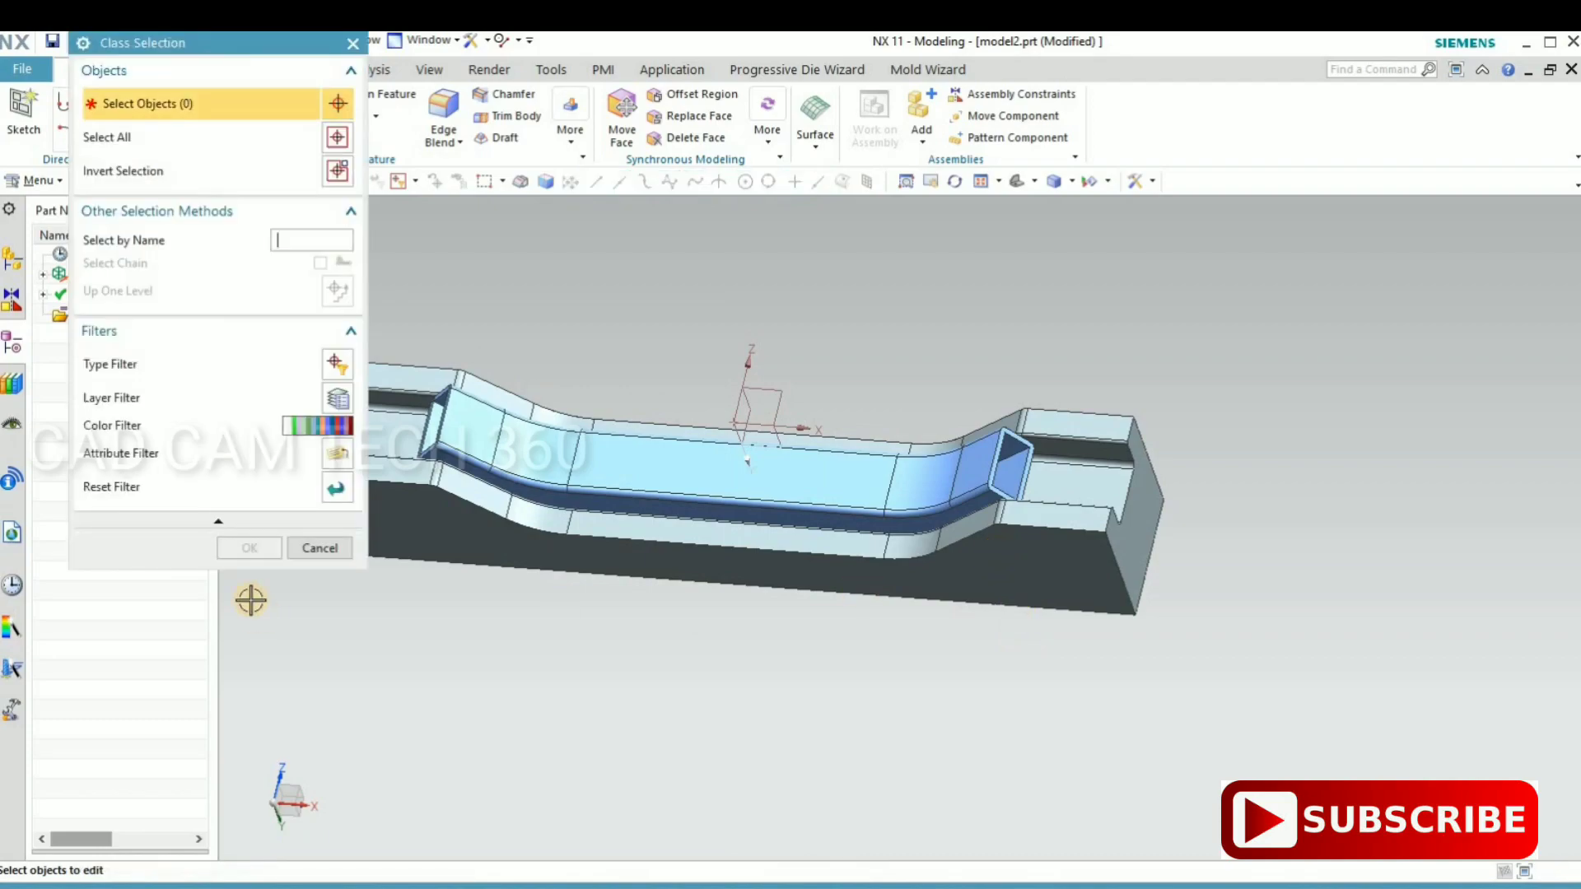
left_click(247, 547)
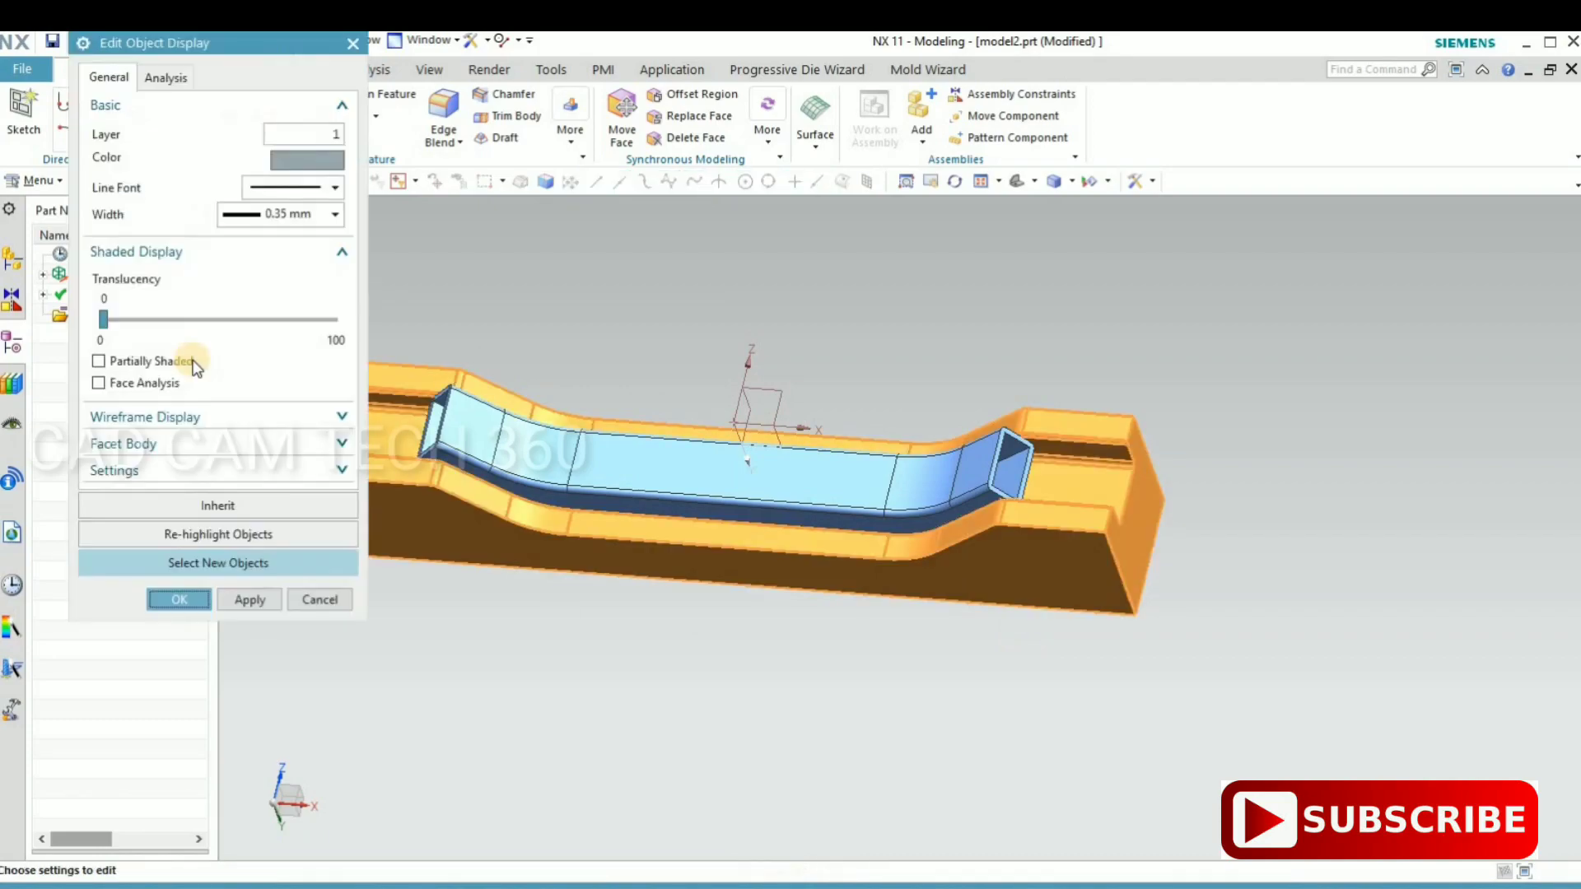
left_click(308, 160)
left_click(316, 118)
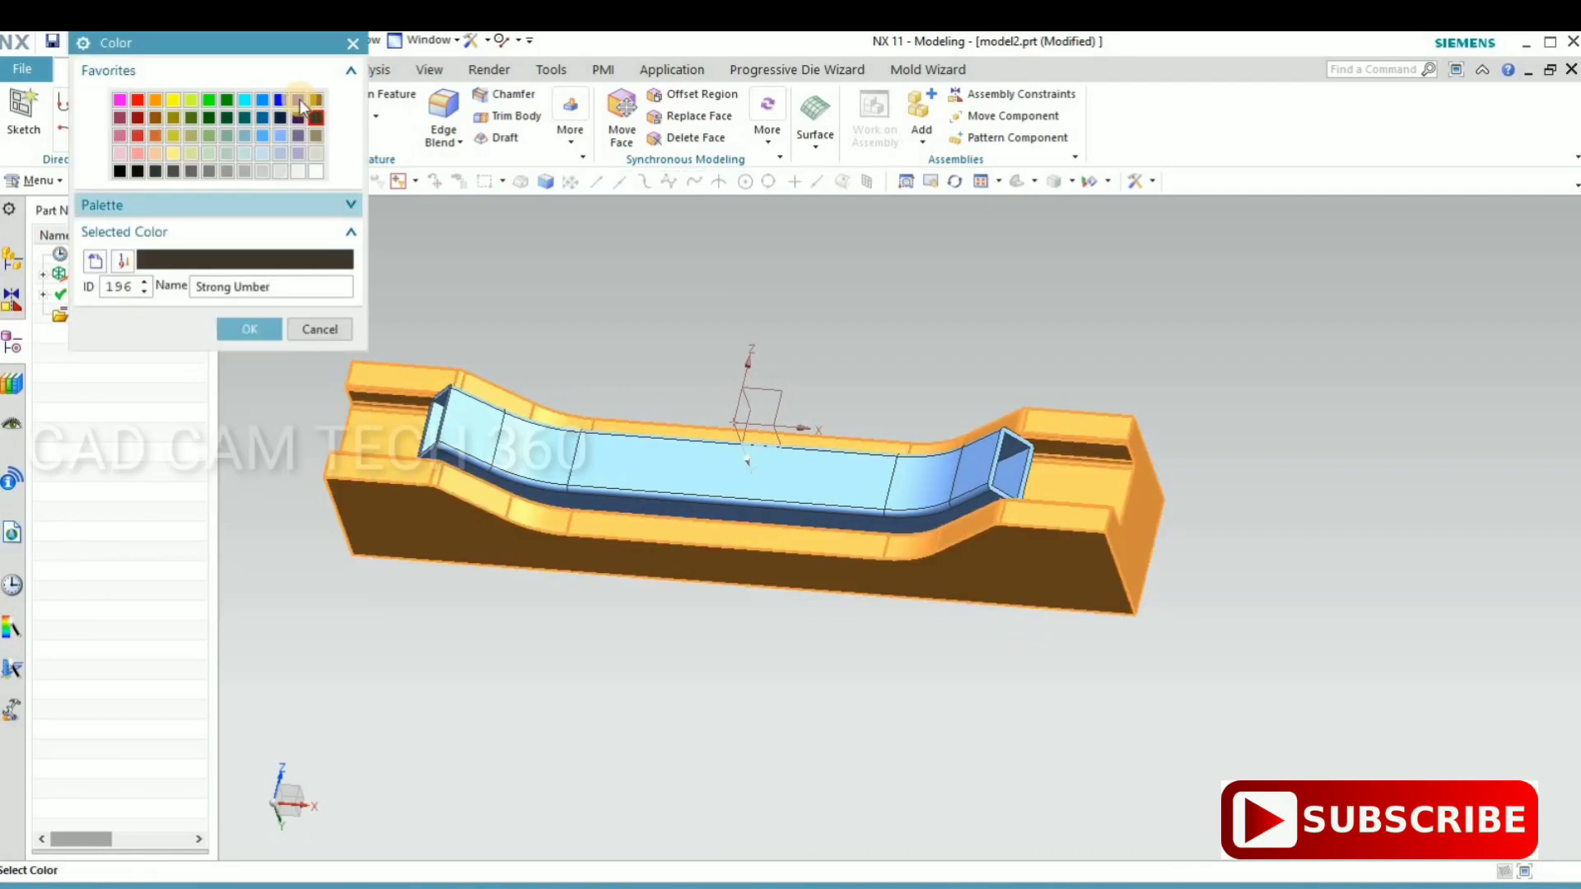
left_click(298, 99)
left_click(249, 329)
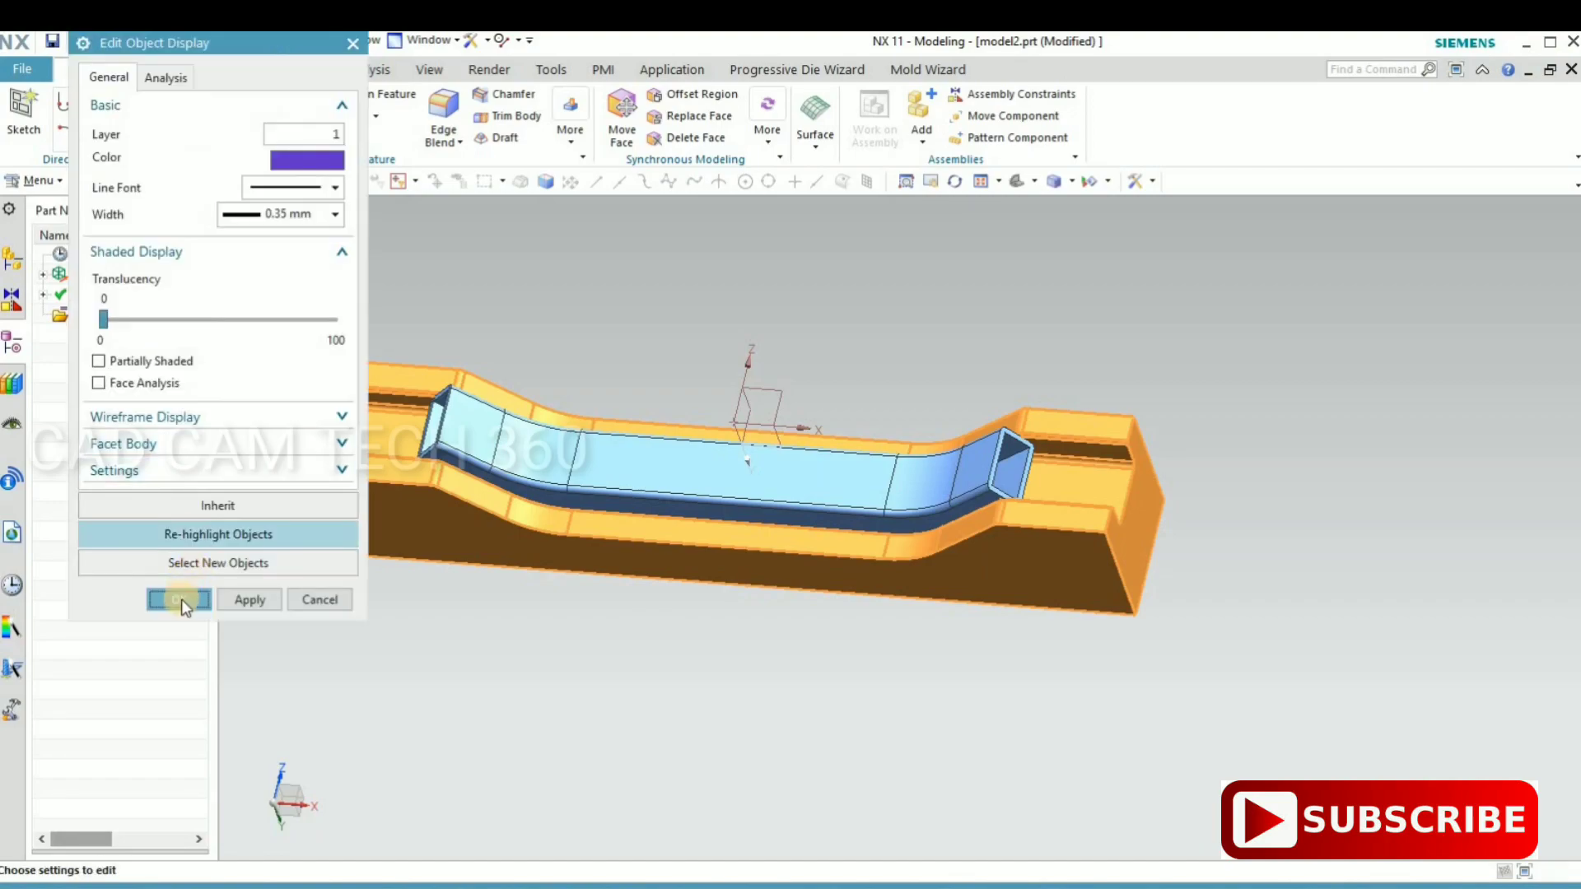
key("Return")
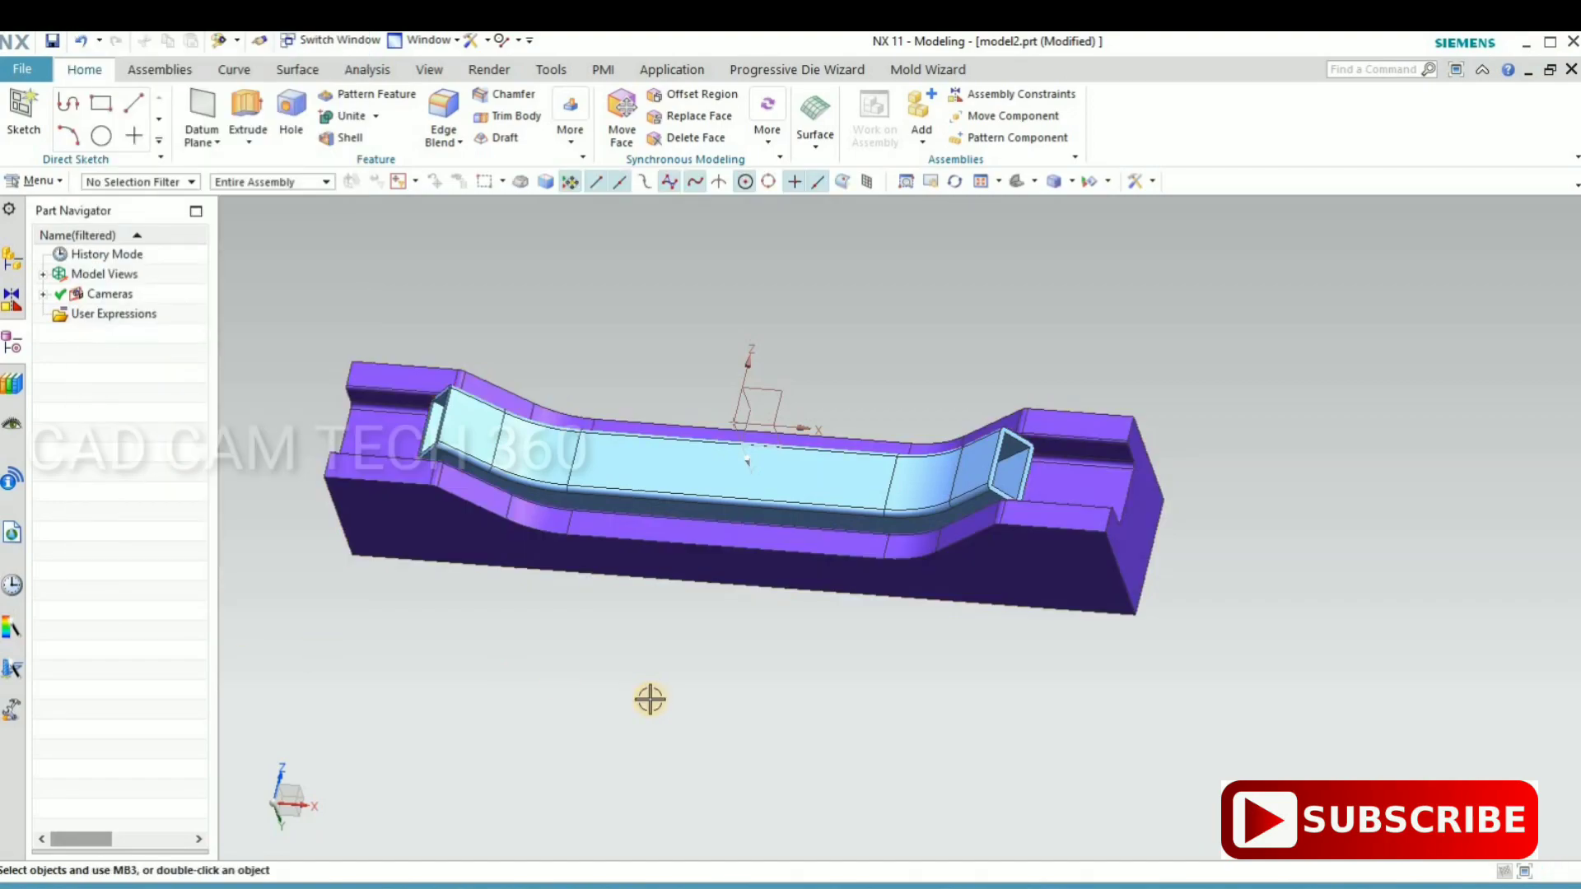
key("ctrl+shift+k")
left_click(659, 402)
- Finish showing the punch and hide the purple die body
key("Return")
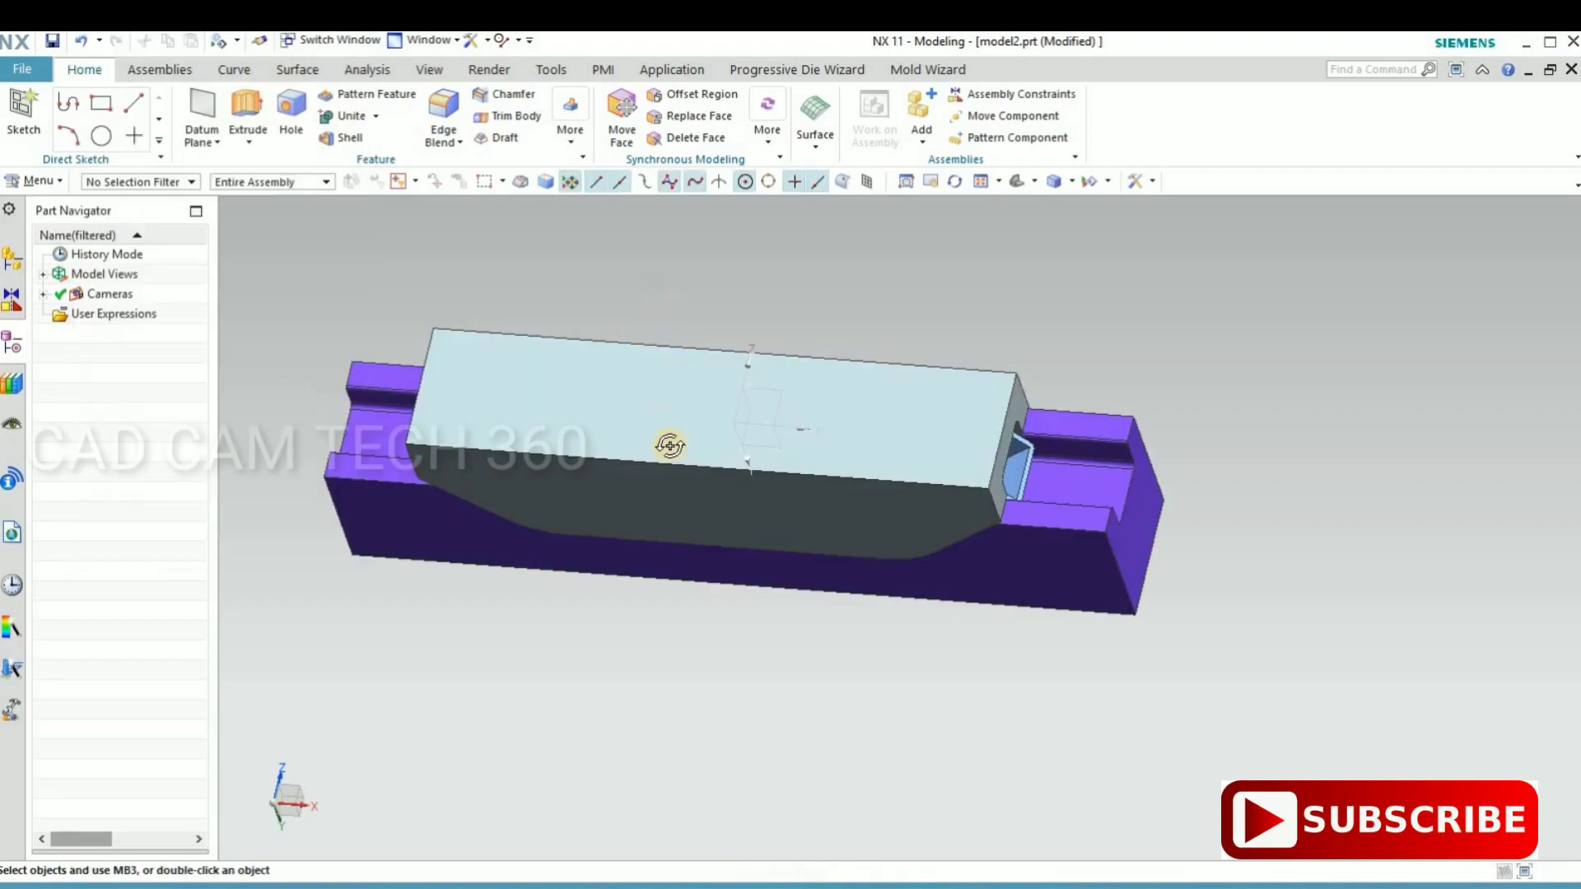
middle_click_drag(664, 442, 640, 362)
left_click(640, 362)
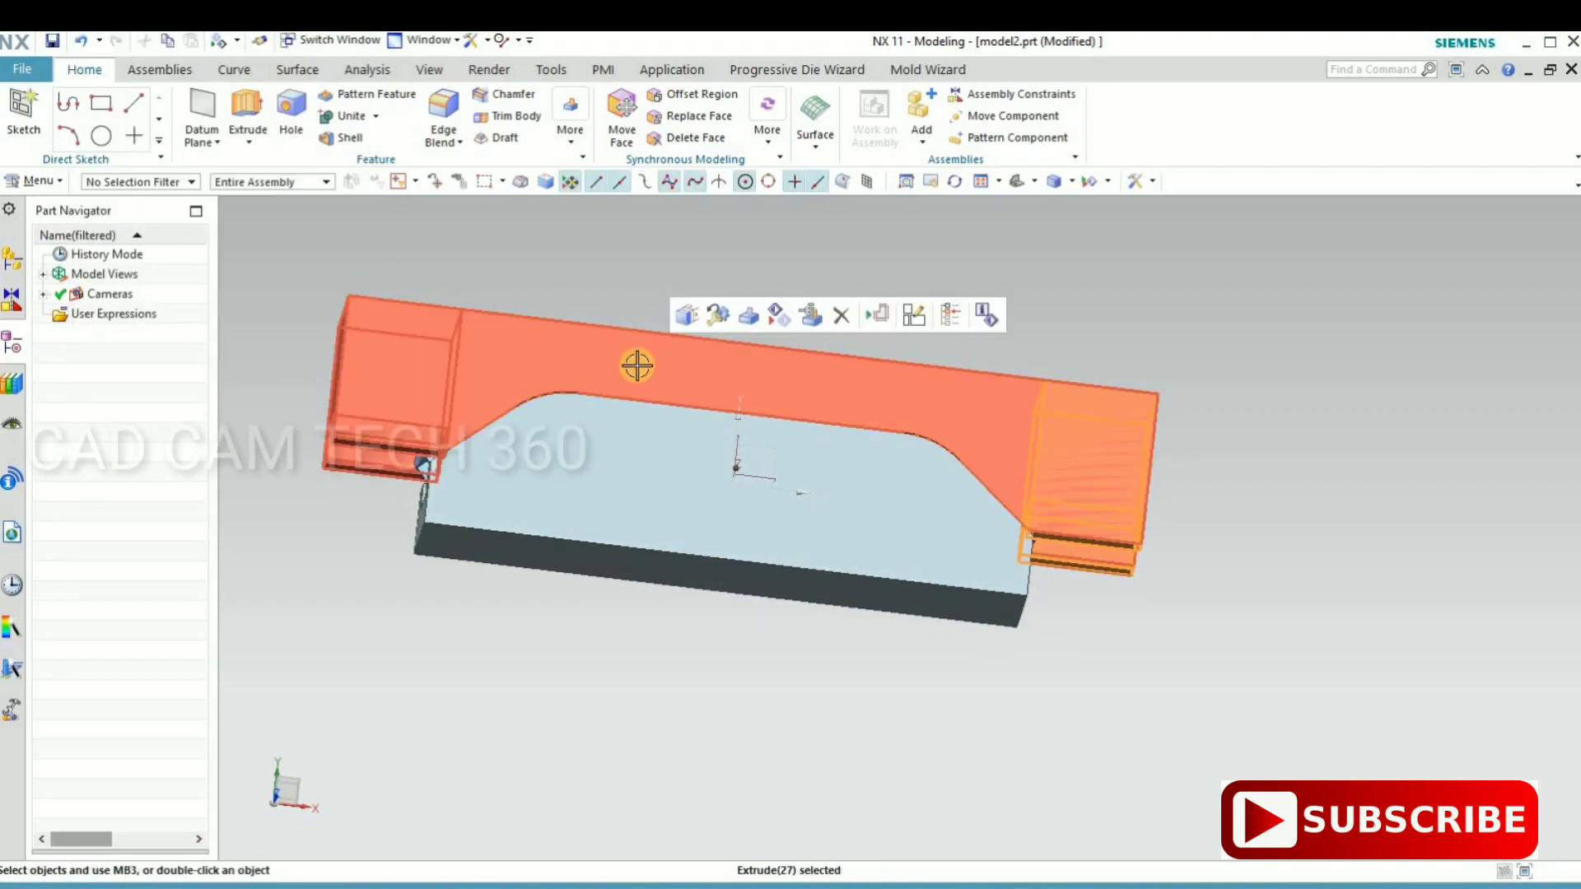
mouse_move(717, 565)
middle_mouse_down()
mouse_move(673, 639)
mouse_move(626, 461)
middle_mouse_up()
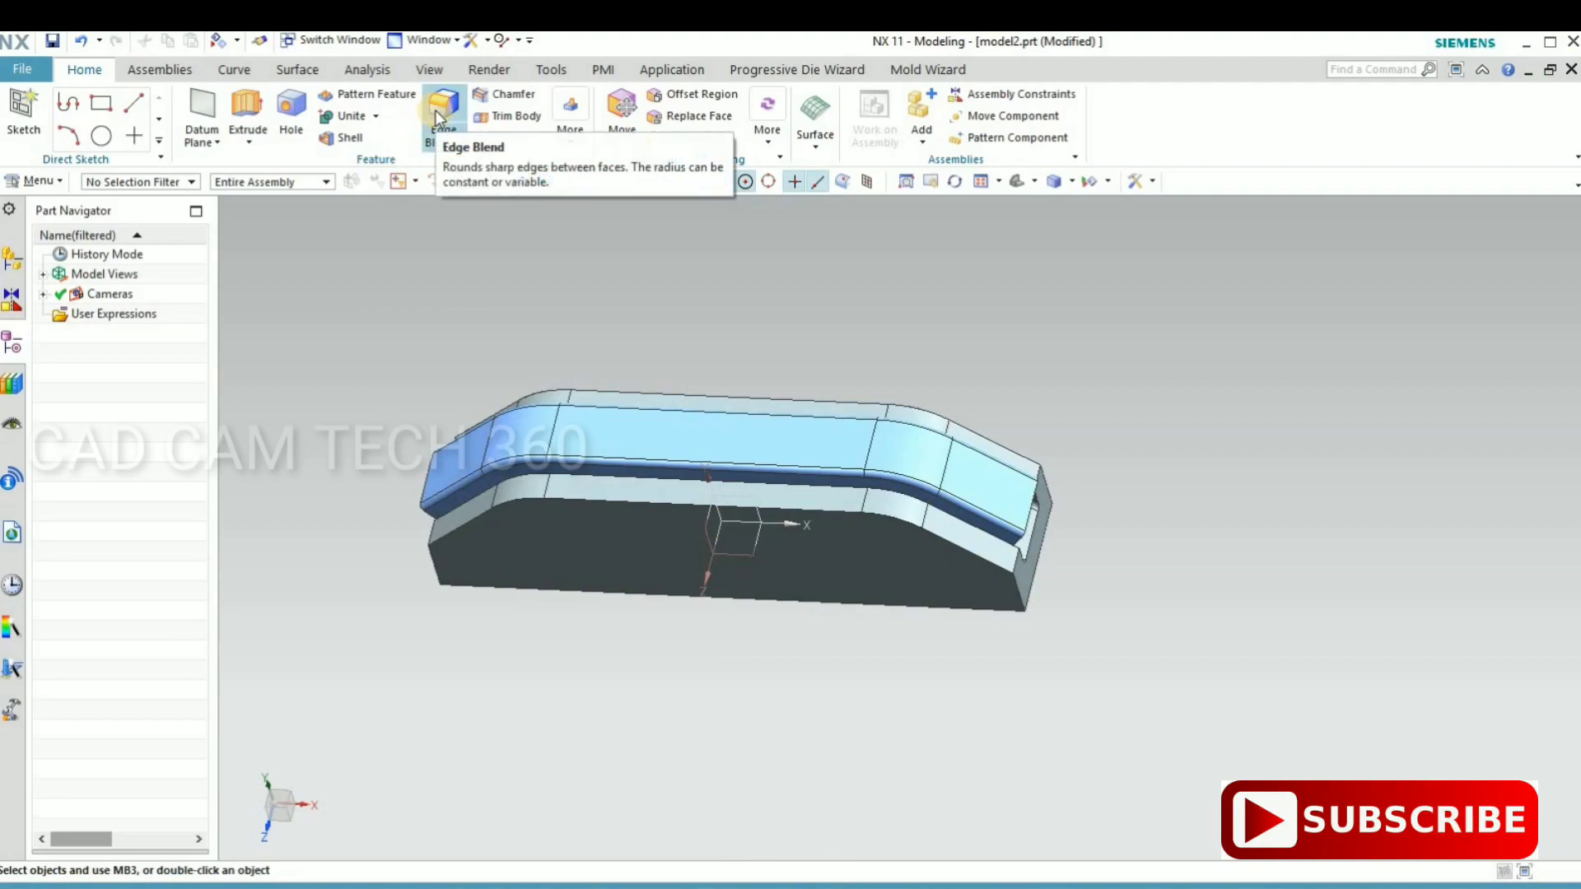
- Recolour the punch block brown and clear the selection
key("ctrl+j")
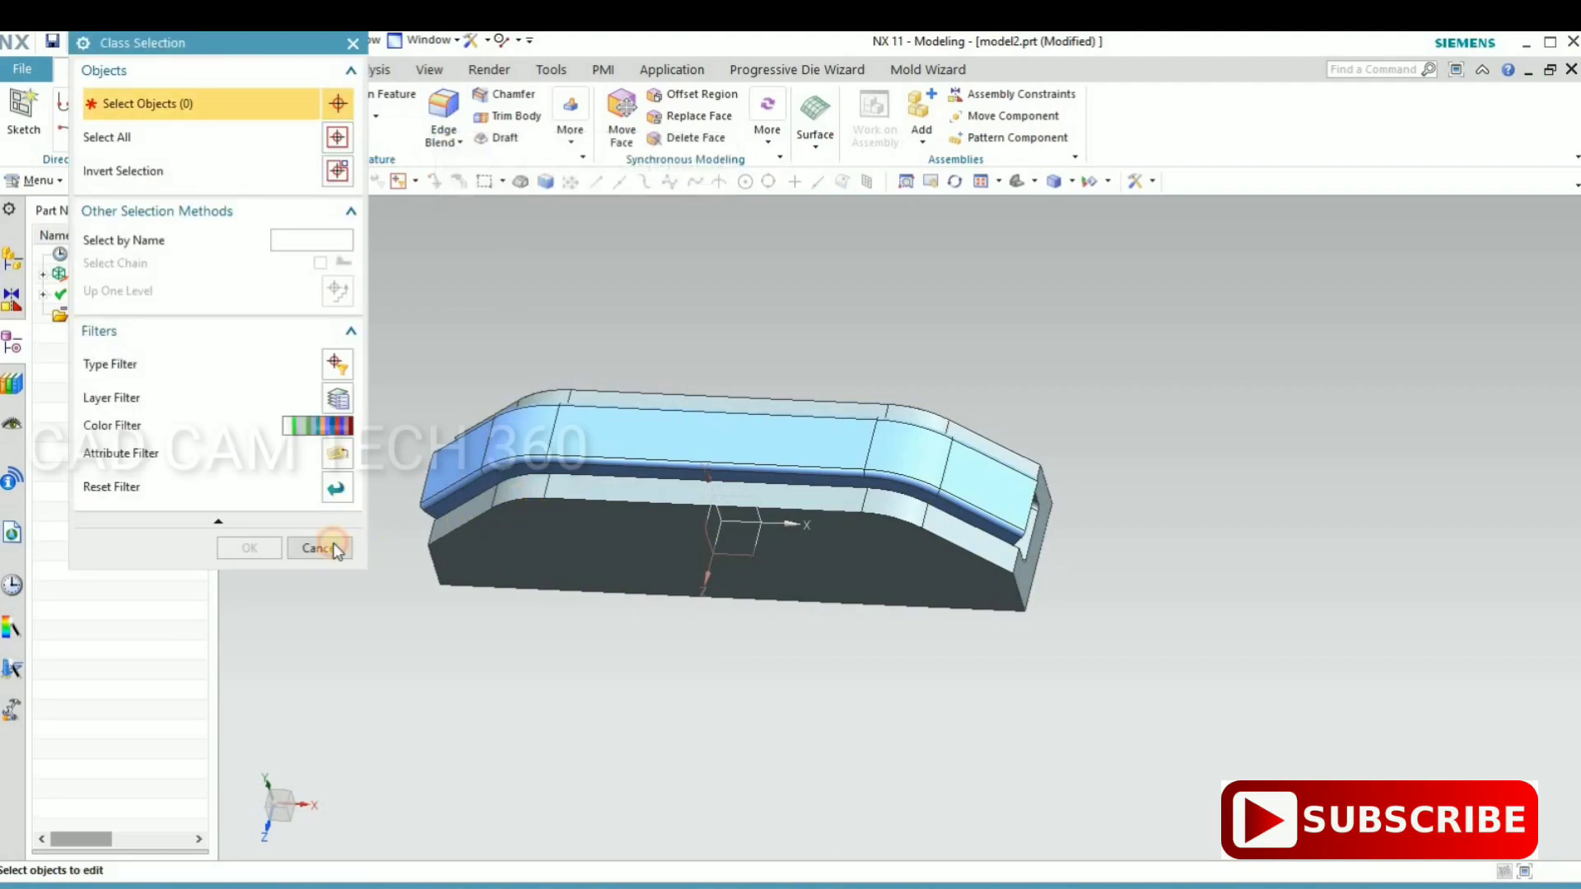
left_click(535, 511)
left_click(249, 548)
left_click(316, 156)
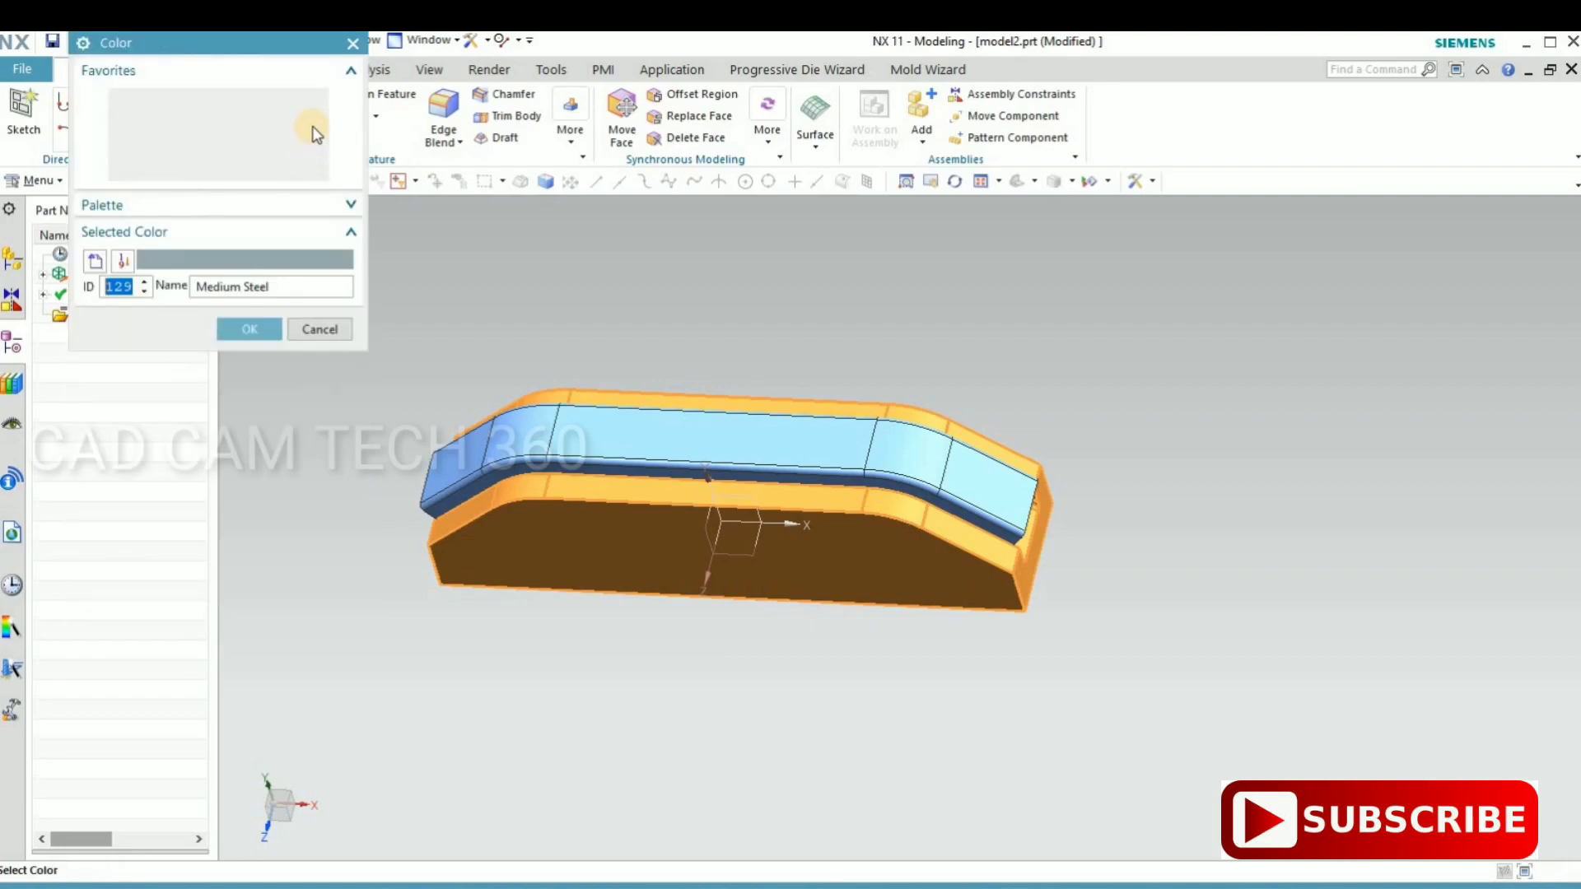
left_click(248, 329)
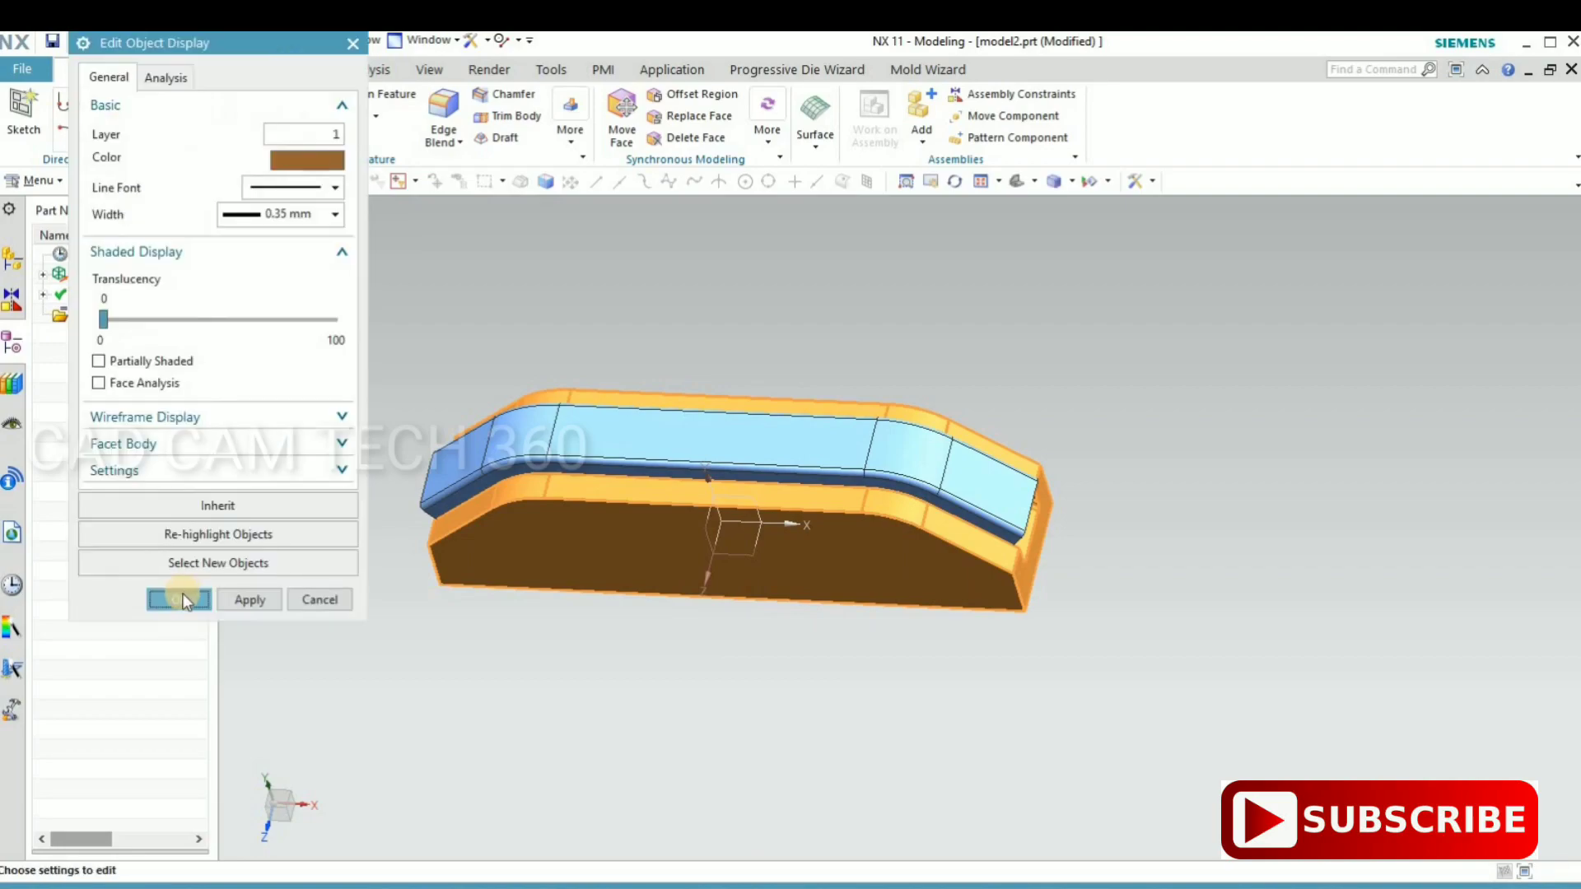
left_click(170, 596)
left_click(481, 476)
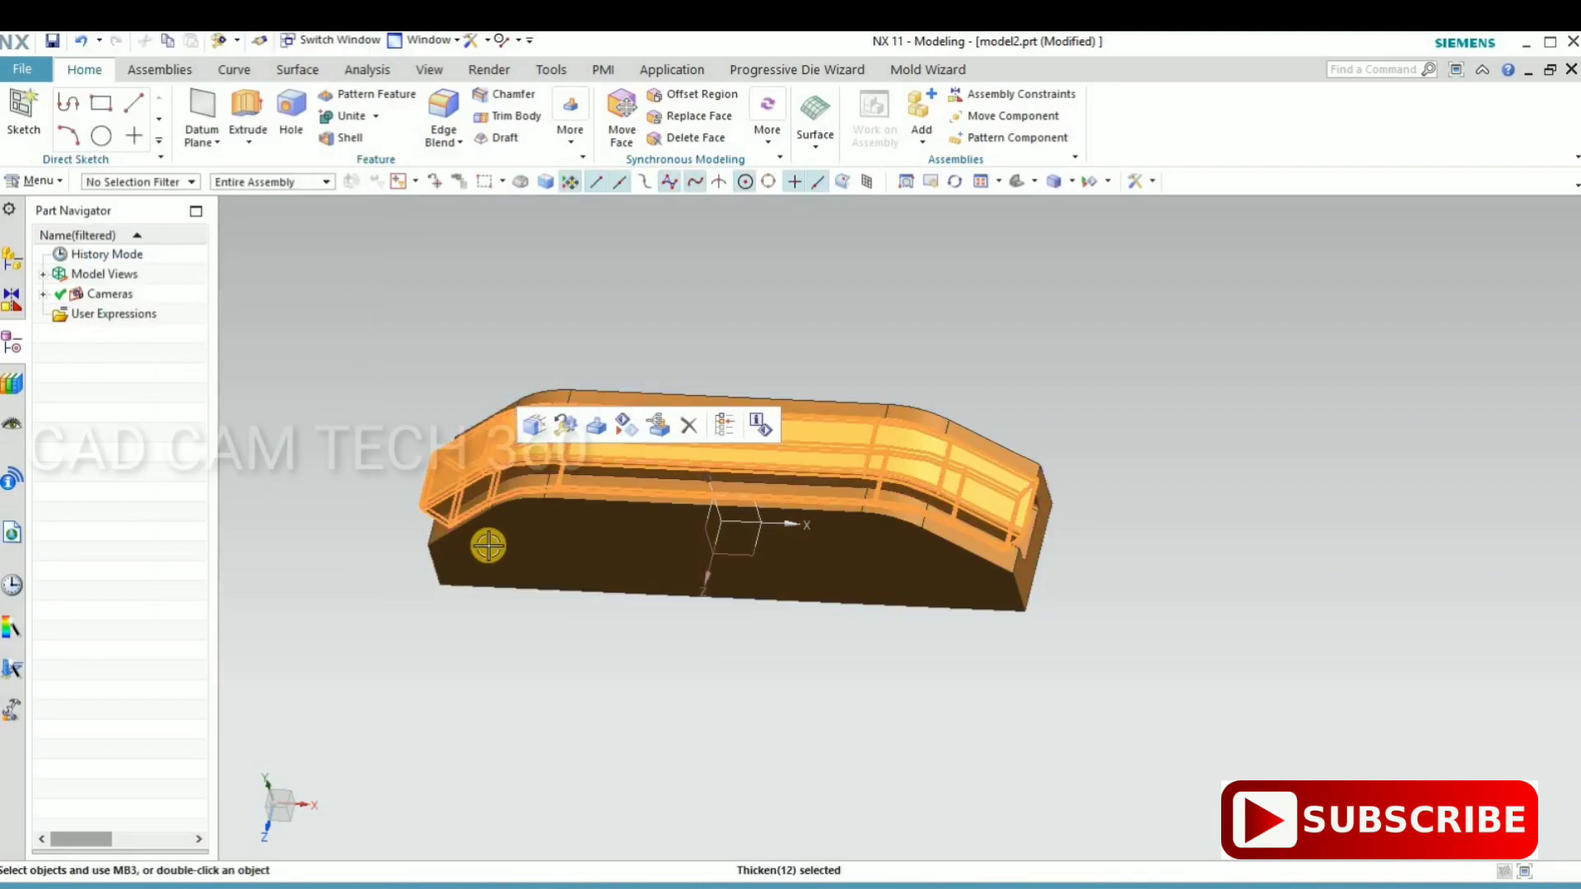
left_click(516, 639)
middle_click_drag(515, 639, 346, 120)
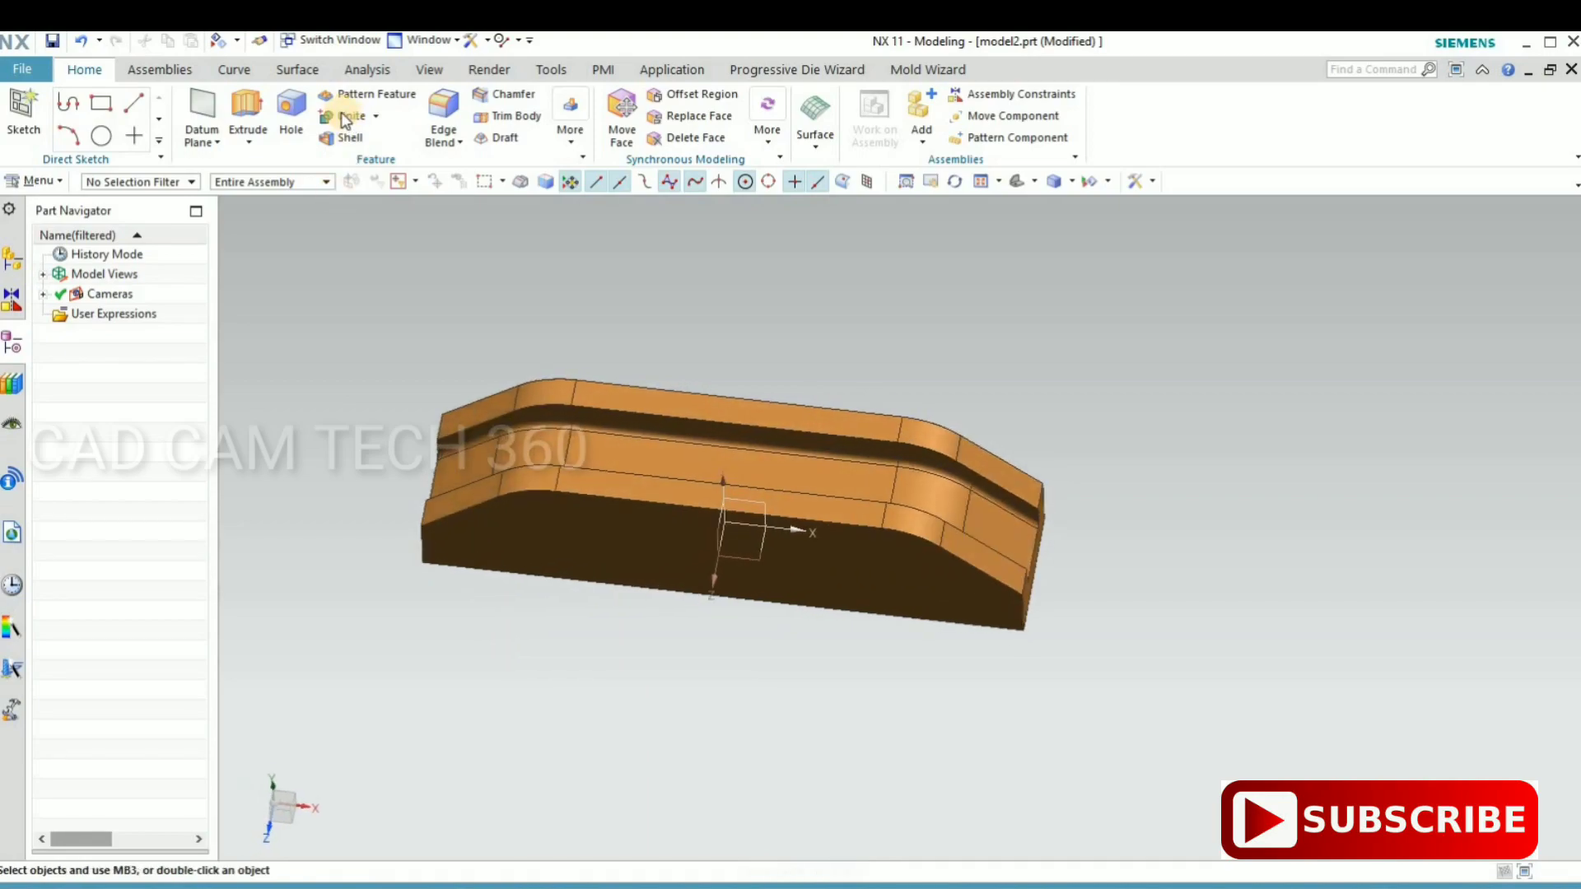
- Add a 0.5 mm edge blend to the first groove edge chain
left_click(434, 102)
scroll(459, 395, "up", 2)
scroll(447, 426, "up", 2)
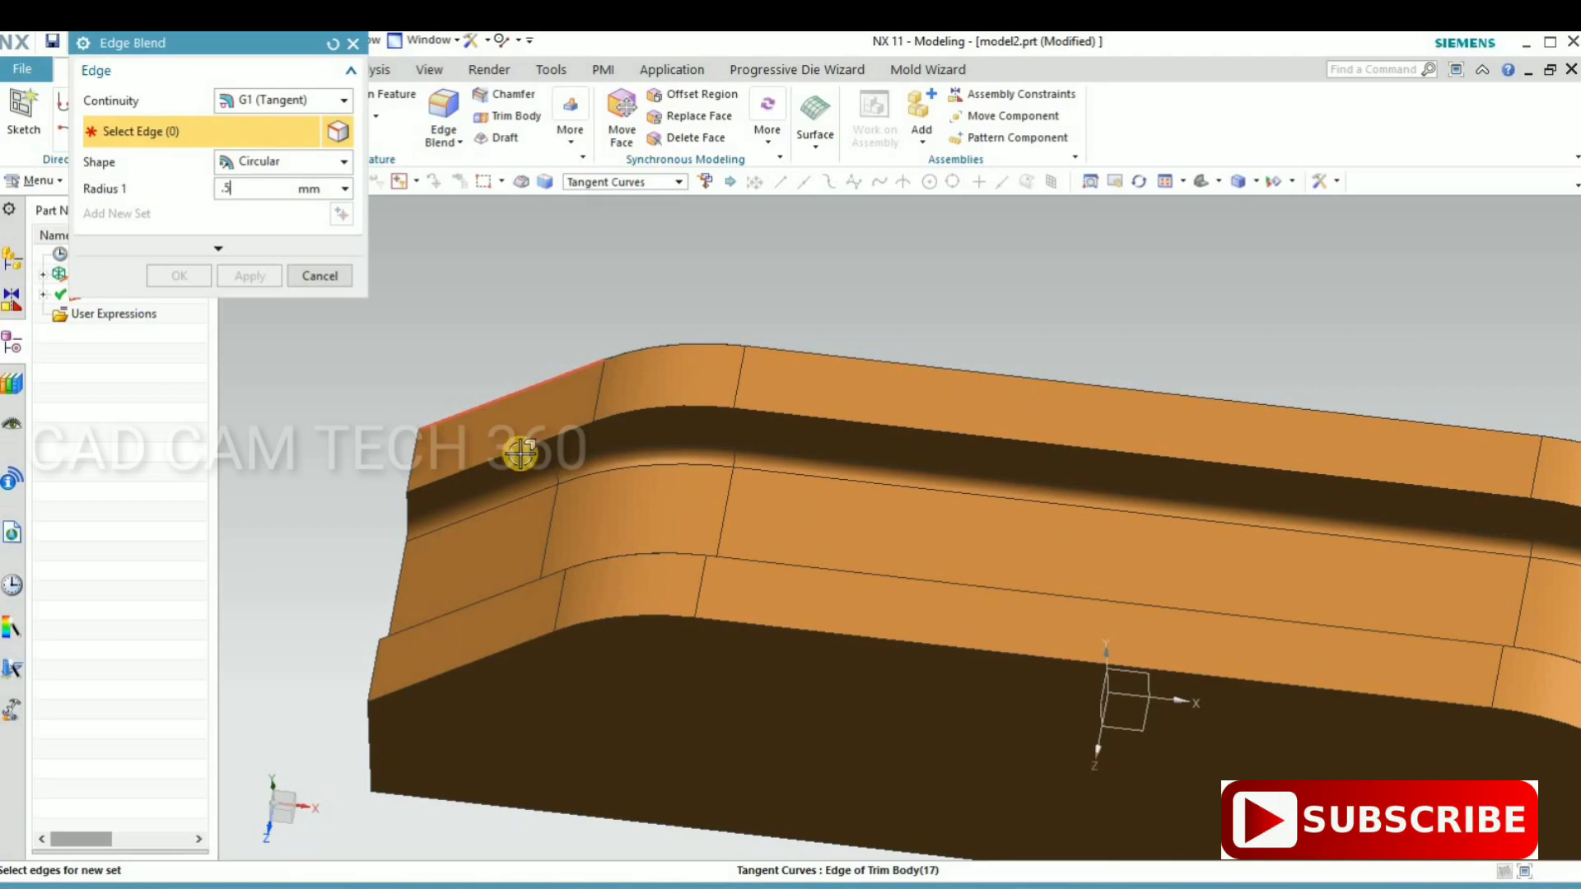
left_click(621, 412)
scroll(610, 408, "down", 2)
scroll(583, 399, "down", 2)
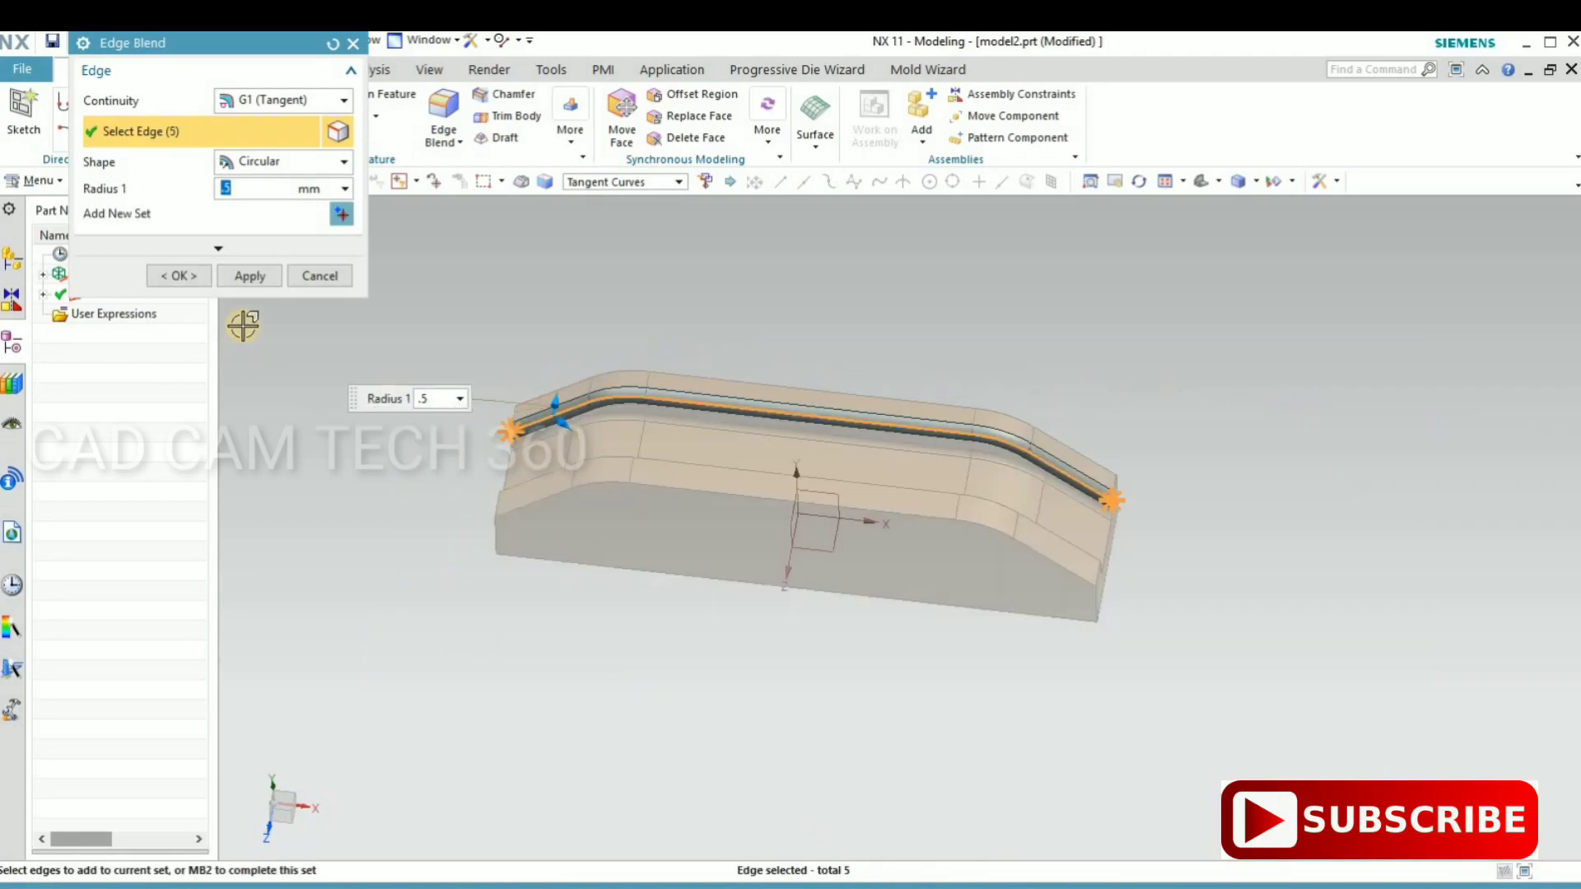
left_click(250, 279)
- Blend the opposite groove edge chain with the same 0.5 mm radius
middle_click_drag(437, 656, 554, 427)
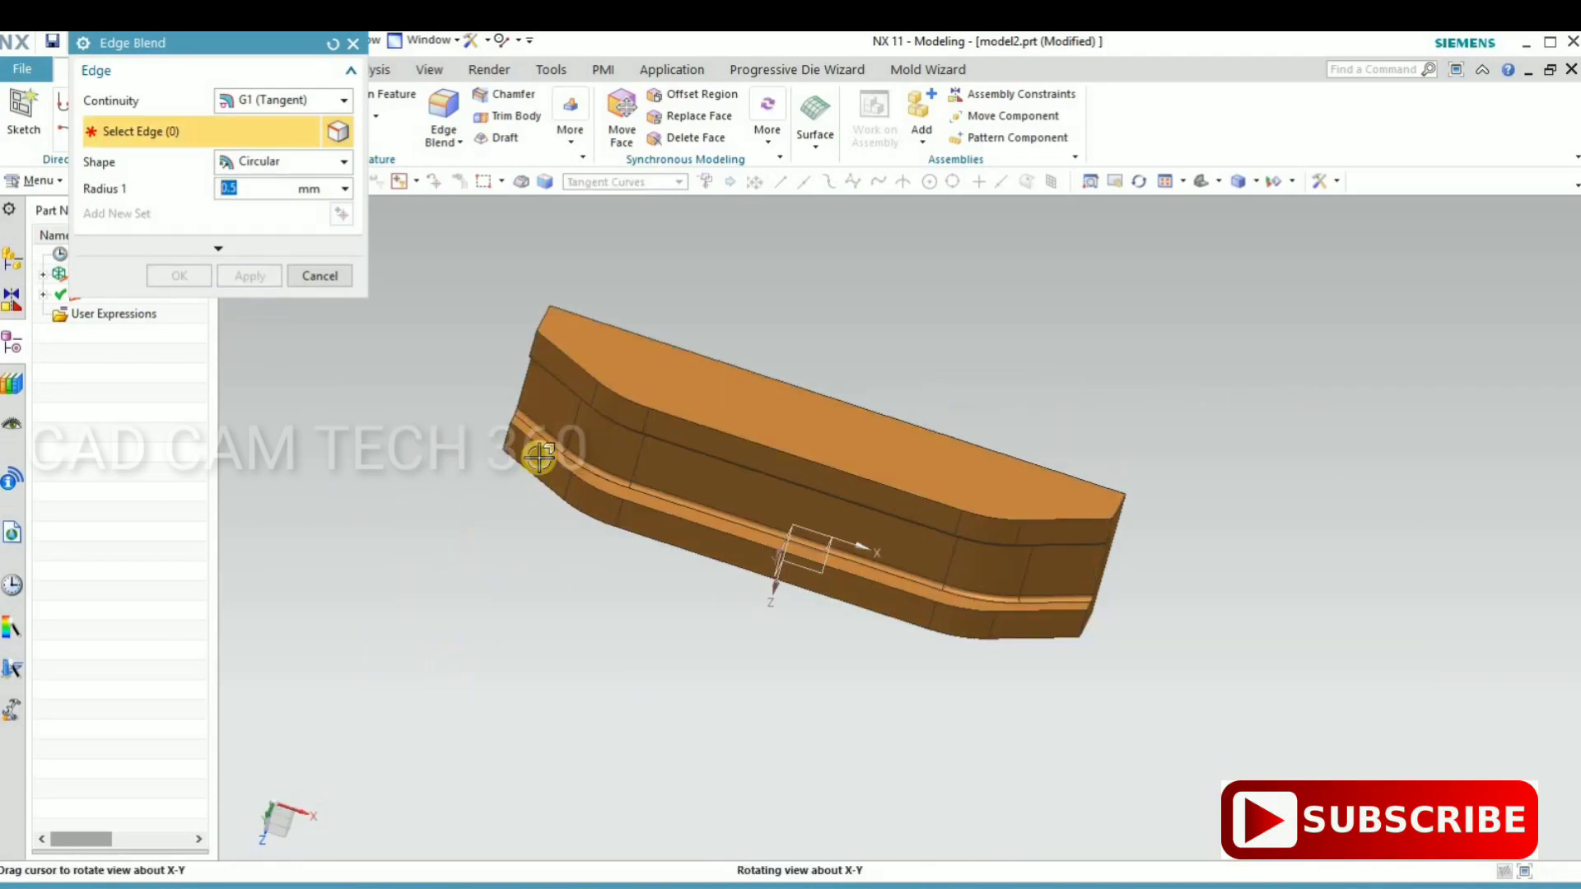
scroll(554, 428, "up", 3)
left_click(544, 418)
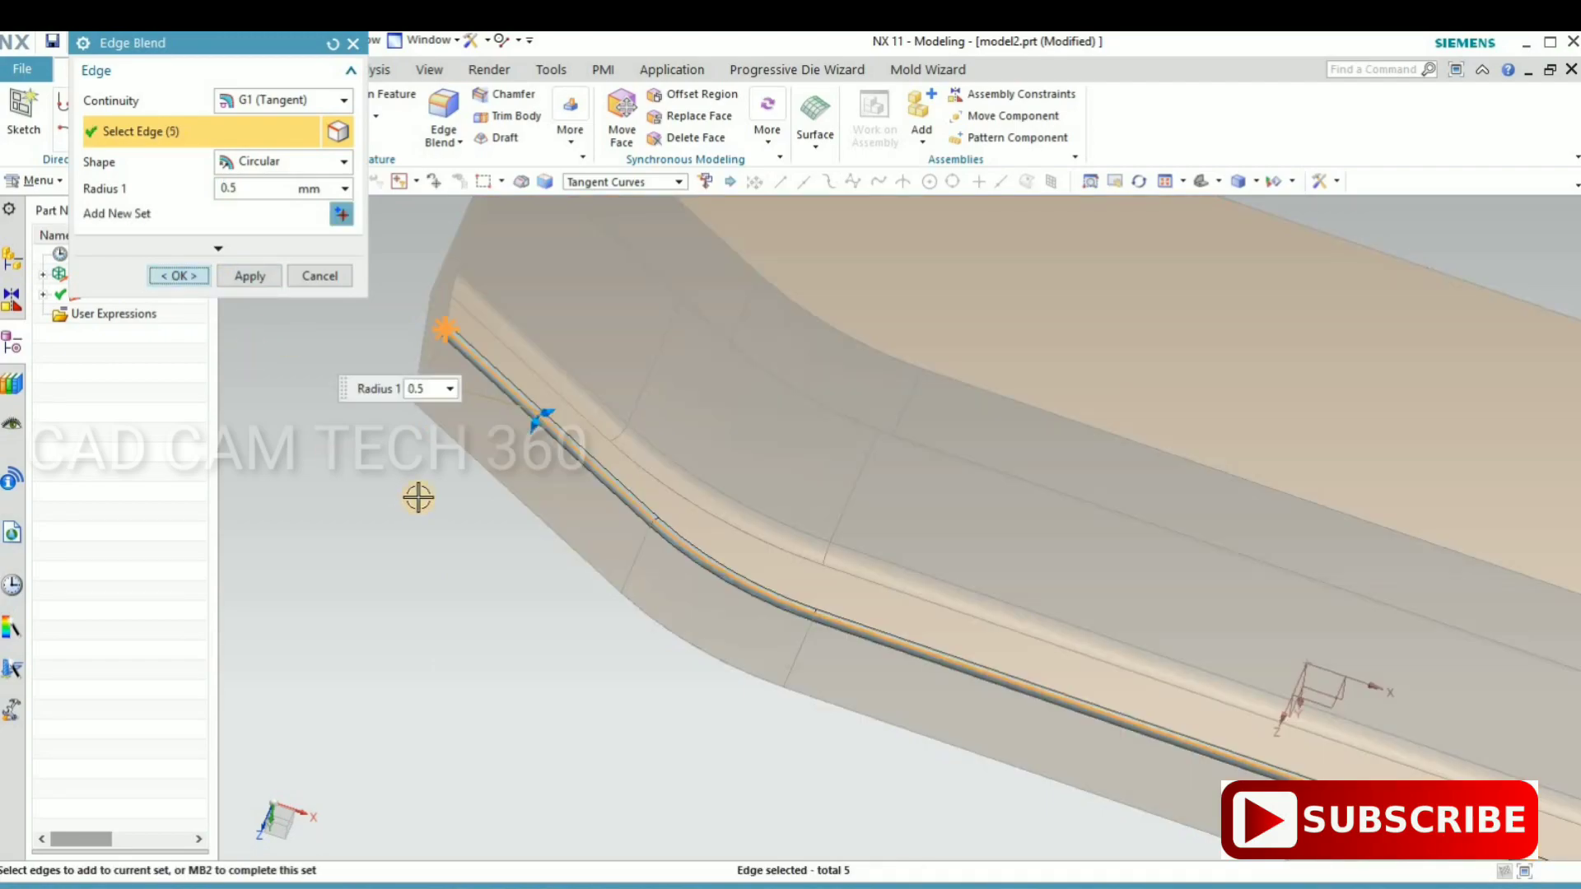
middle_click(418, 498)
scroll(418, 497, "down", 3)
mouse_move(554, 582)
middle_mouse_down()
mouse_move(585, 530)
mouse_move(551, 540)
mouse_move(435, 478)
middle_mouse_up()
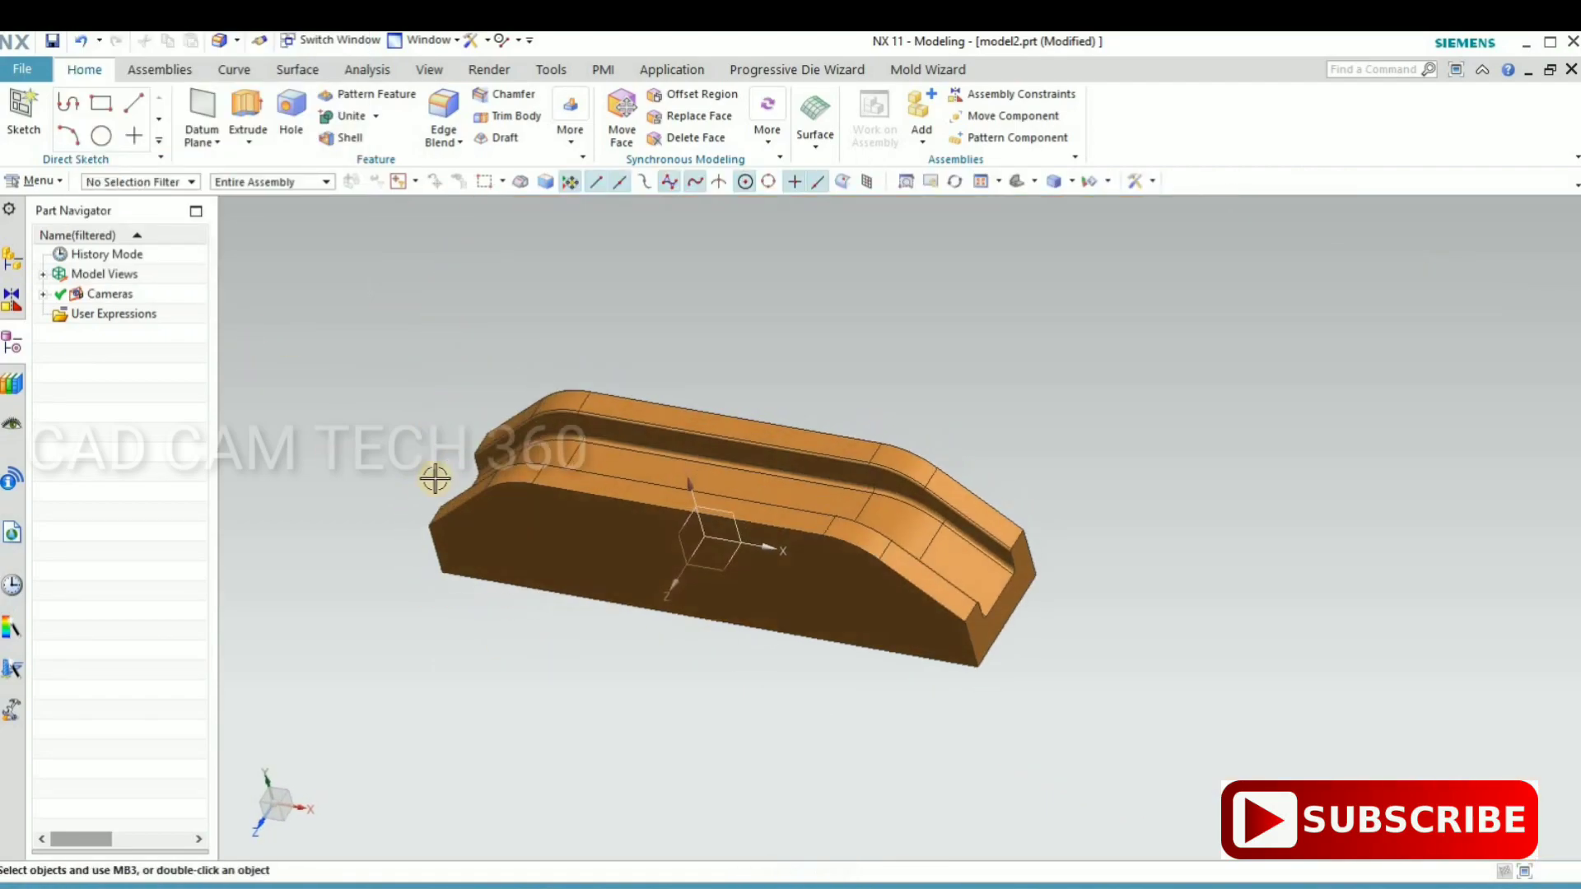
scroll(495, 448, "up", 2)
- Unhide the purple die body beneath the brown punch
scroll(321, 640, "down", 1)
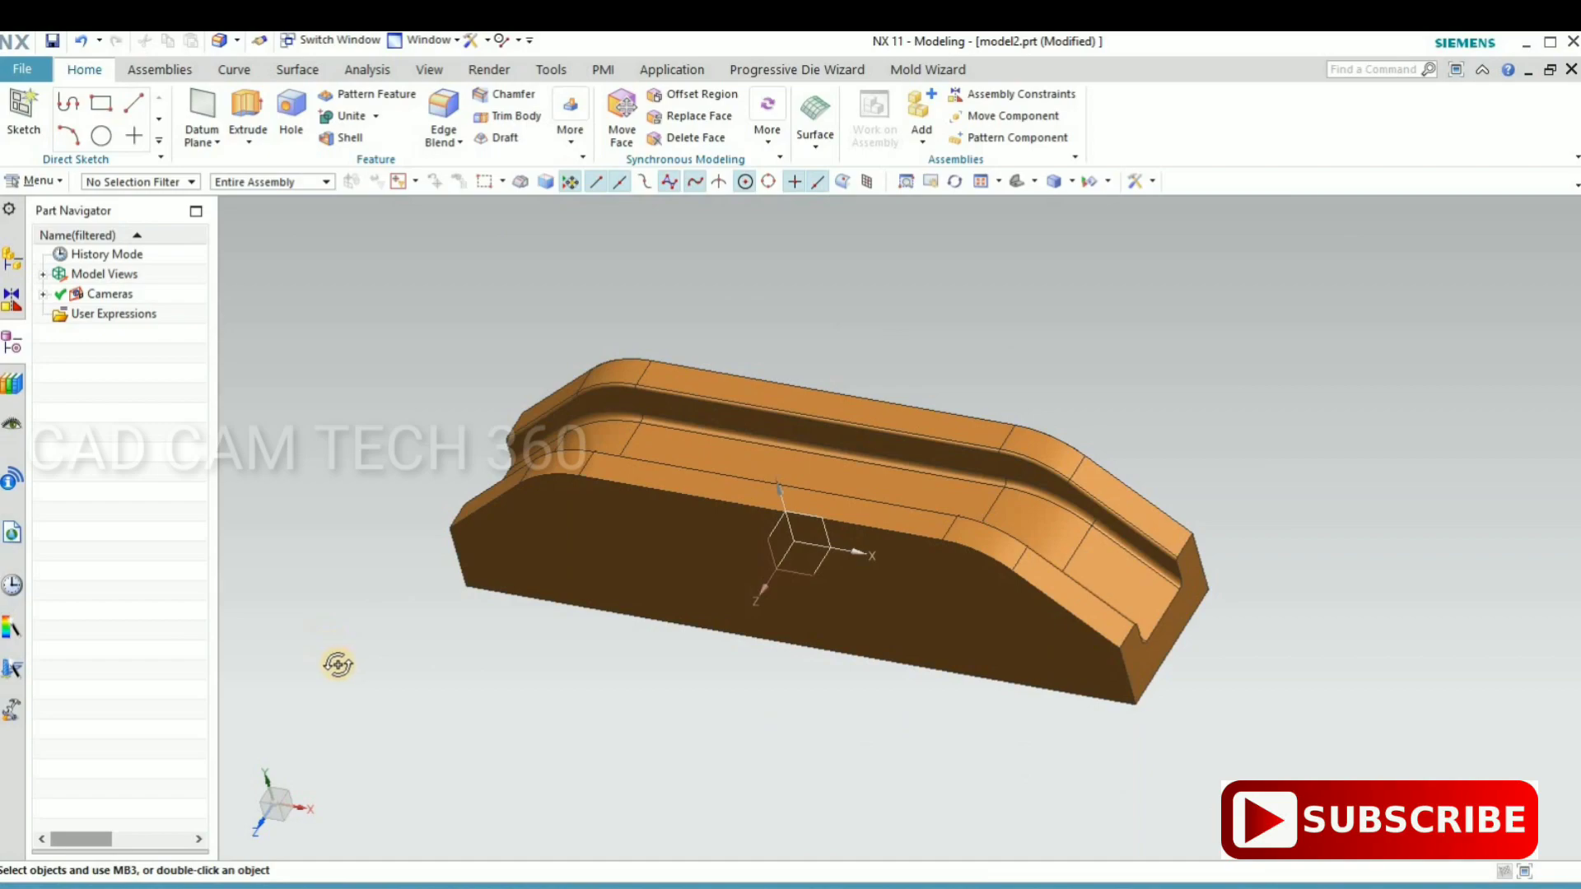
middle_click_drag(337, 664, 366, 645)
key("ctrl+shift+k")
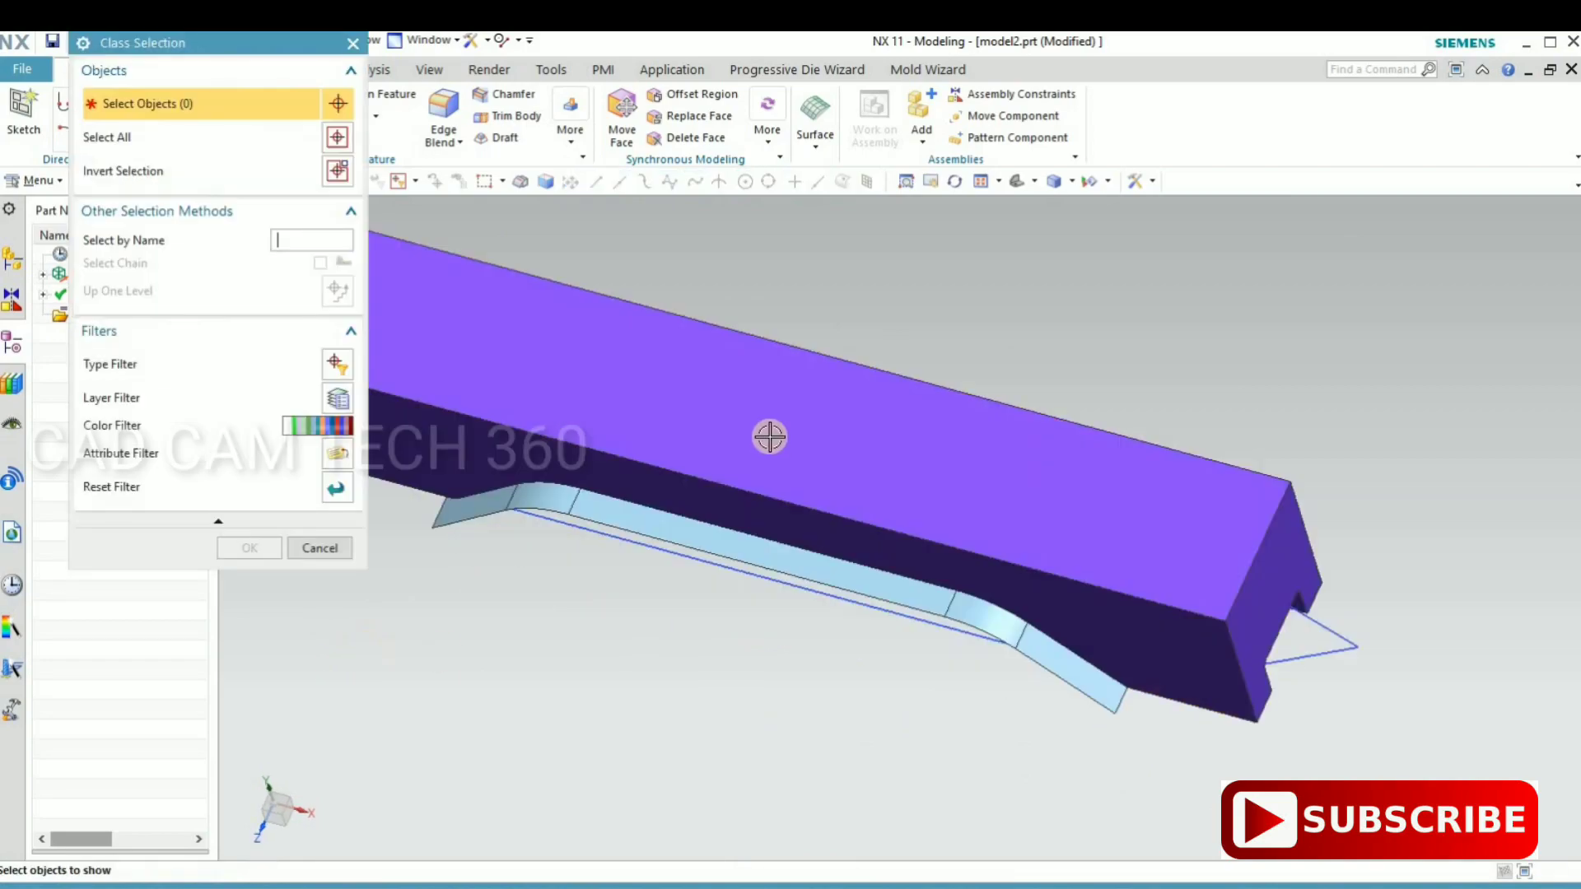
left_click(766, 434)
middle_click(570, 689)
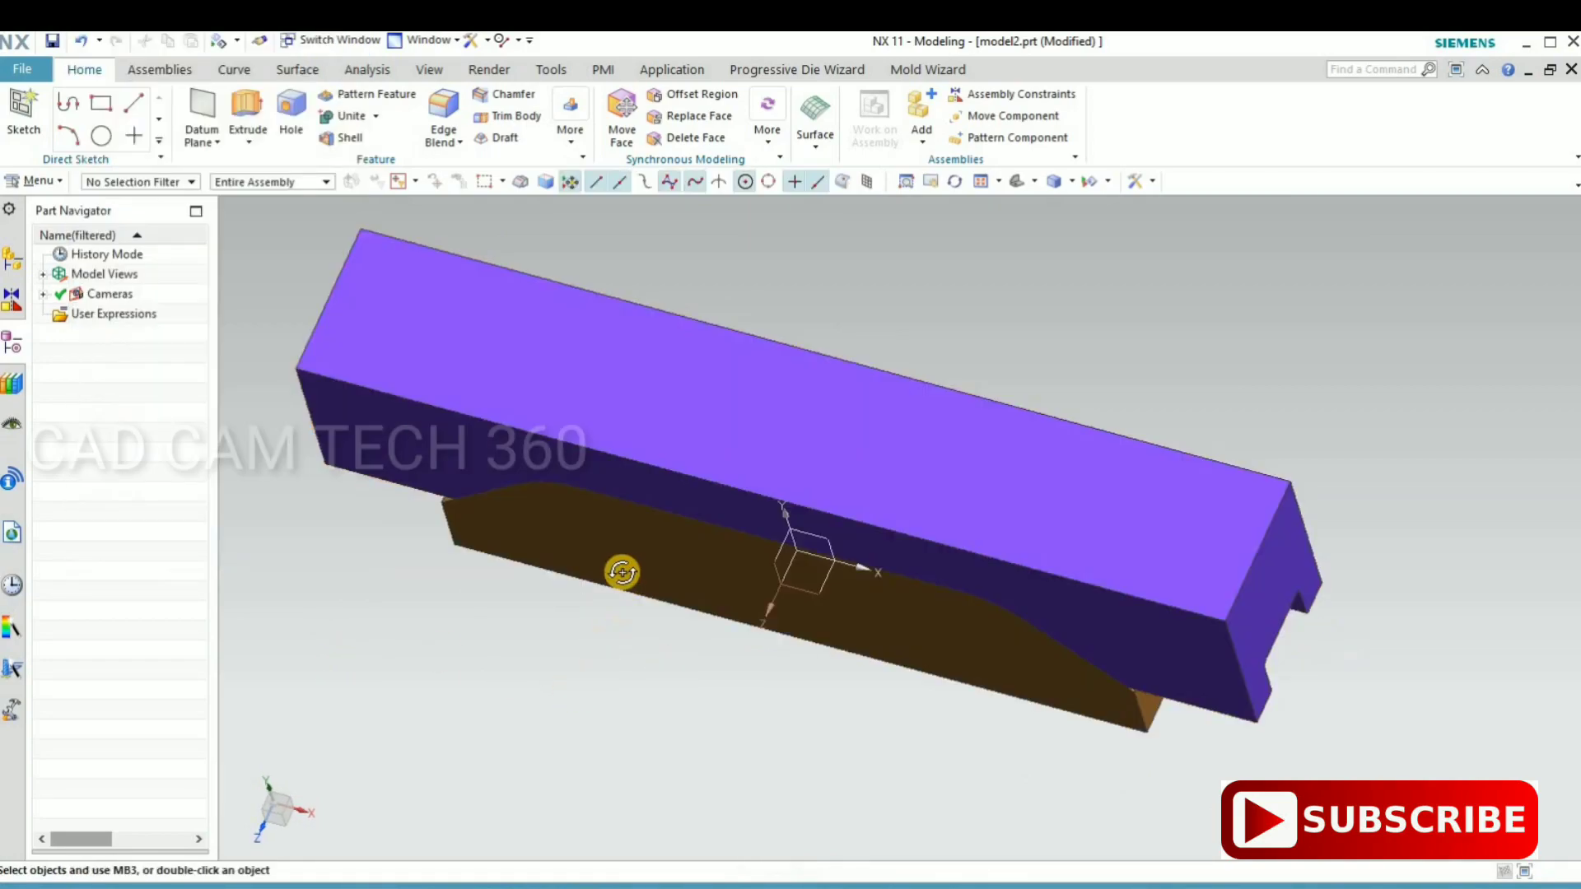
- Show the channel tube body and orbit around the assembled blocks
mouse_move(618, 565)
middle_mouse_down()
mouse_move(611, 470)
mouse_move(626, 487)
middle_mouse_up()
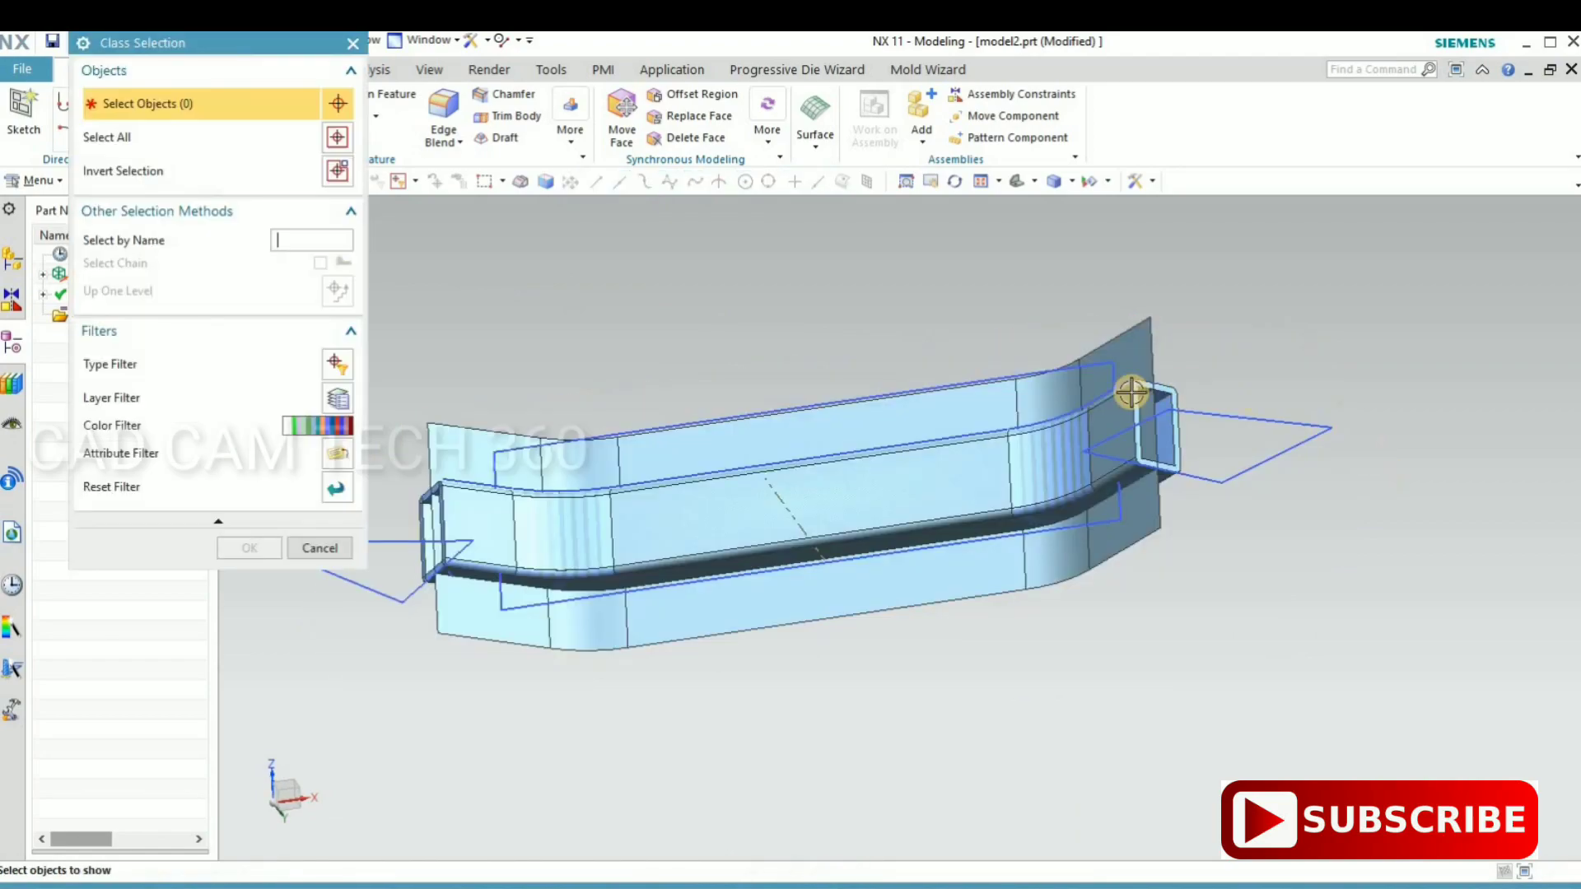
scroll(1205, 384, "up", 5)
left_click(390, 471)
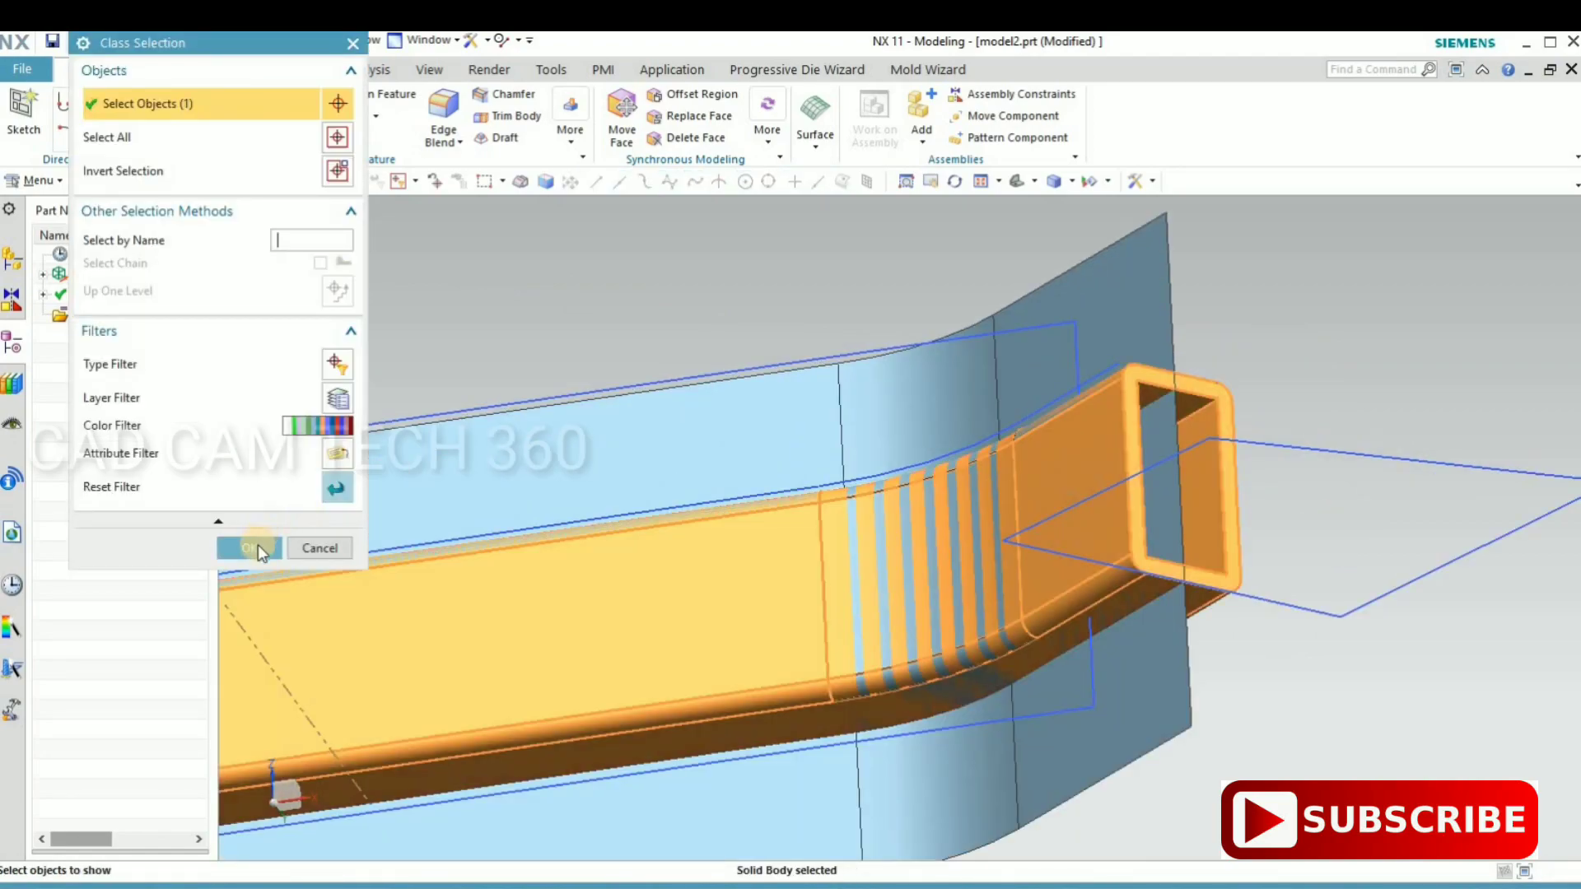
middle_click(904, 441)
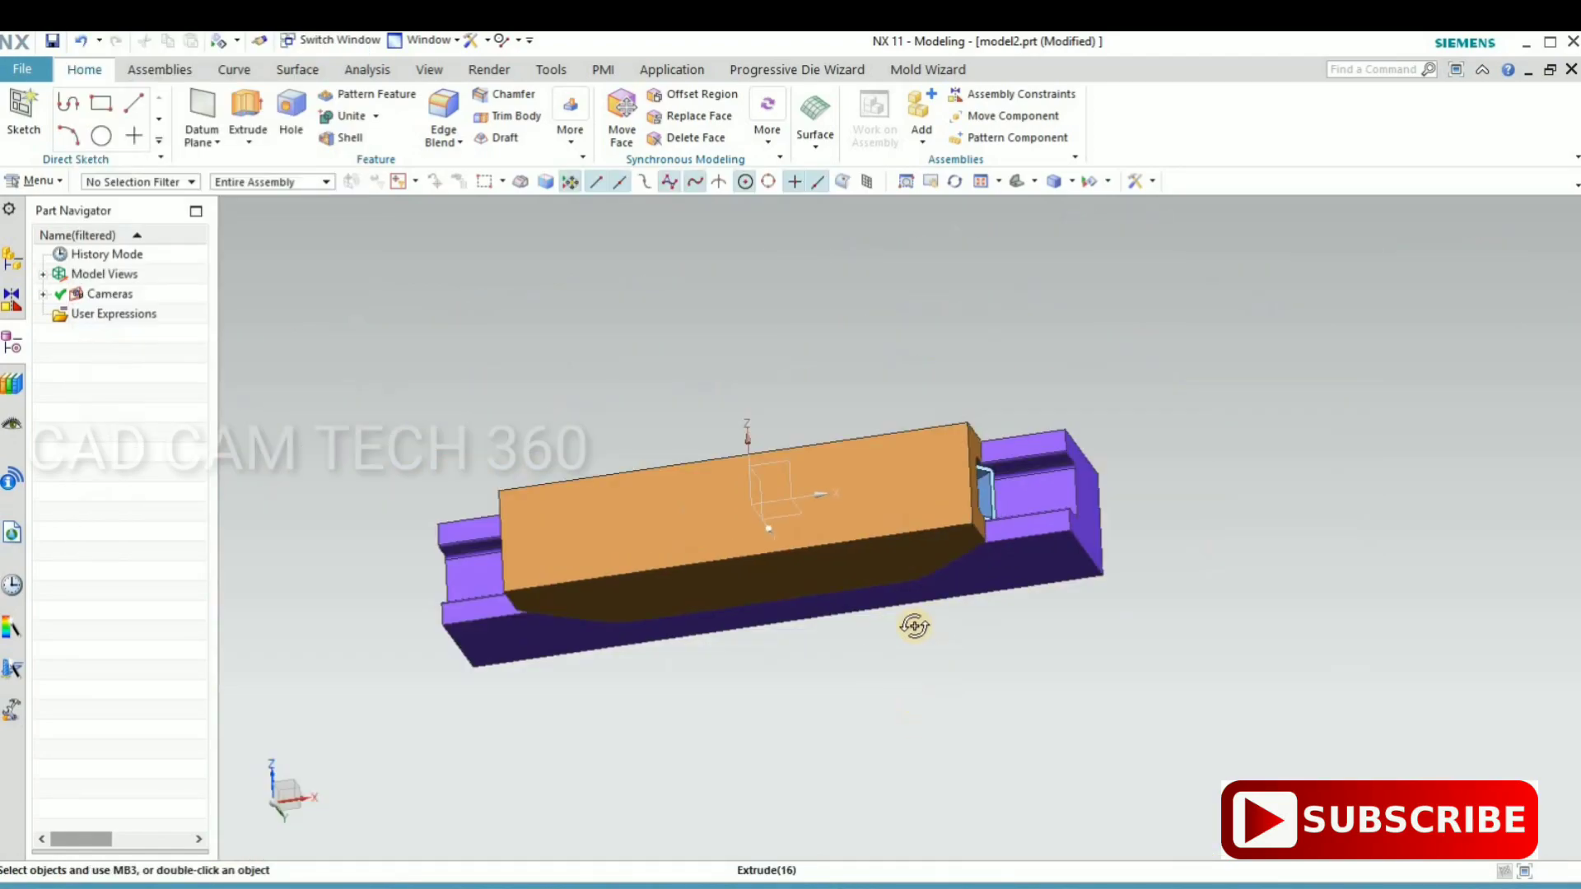
mouse_move(914, 626)
middle_mouse_down()
mouse_move(893, 670)
mouse_move(915, 635)
mouse_move(759, 721)
mouse_move(781, 702)
mouse_move(787, 714)
middle_mouse_up()
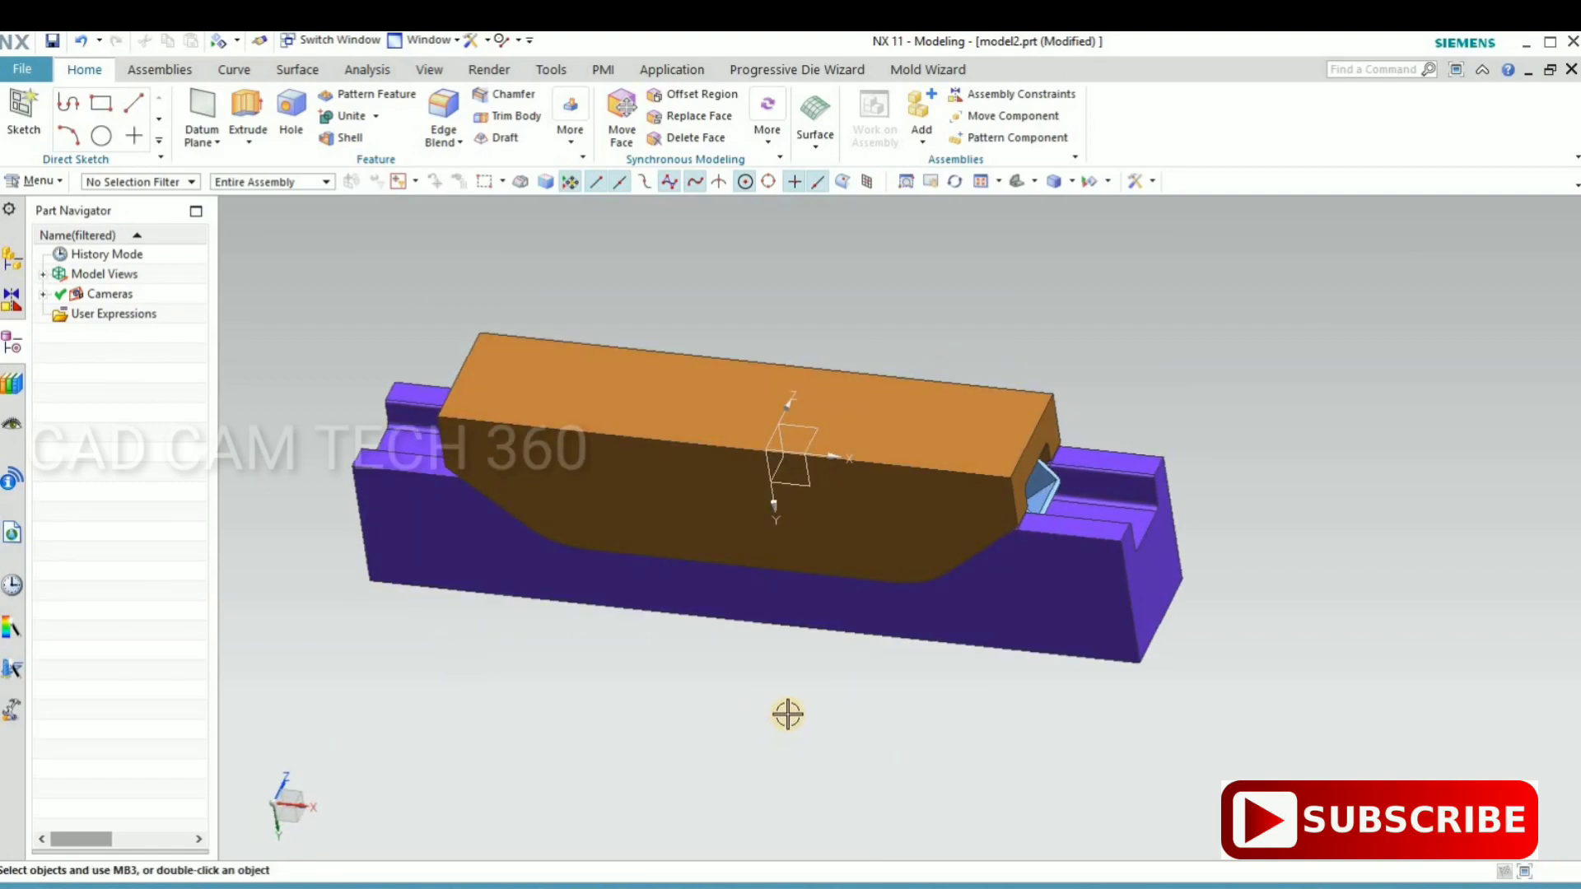